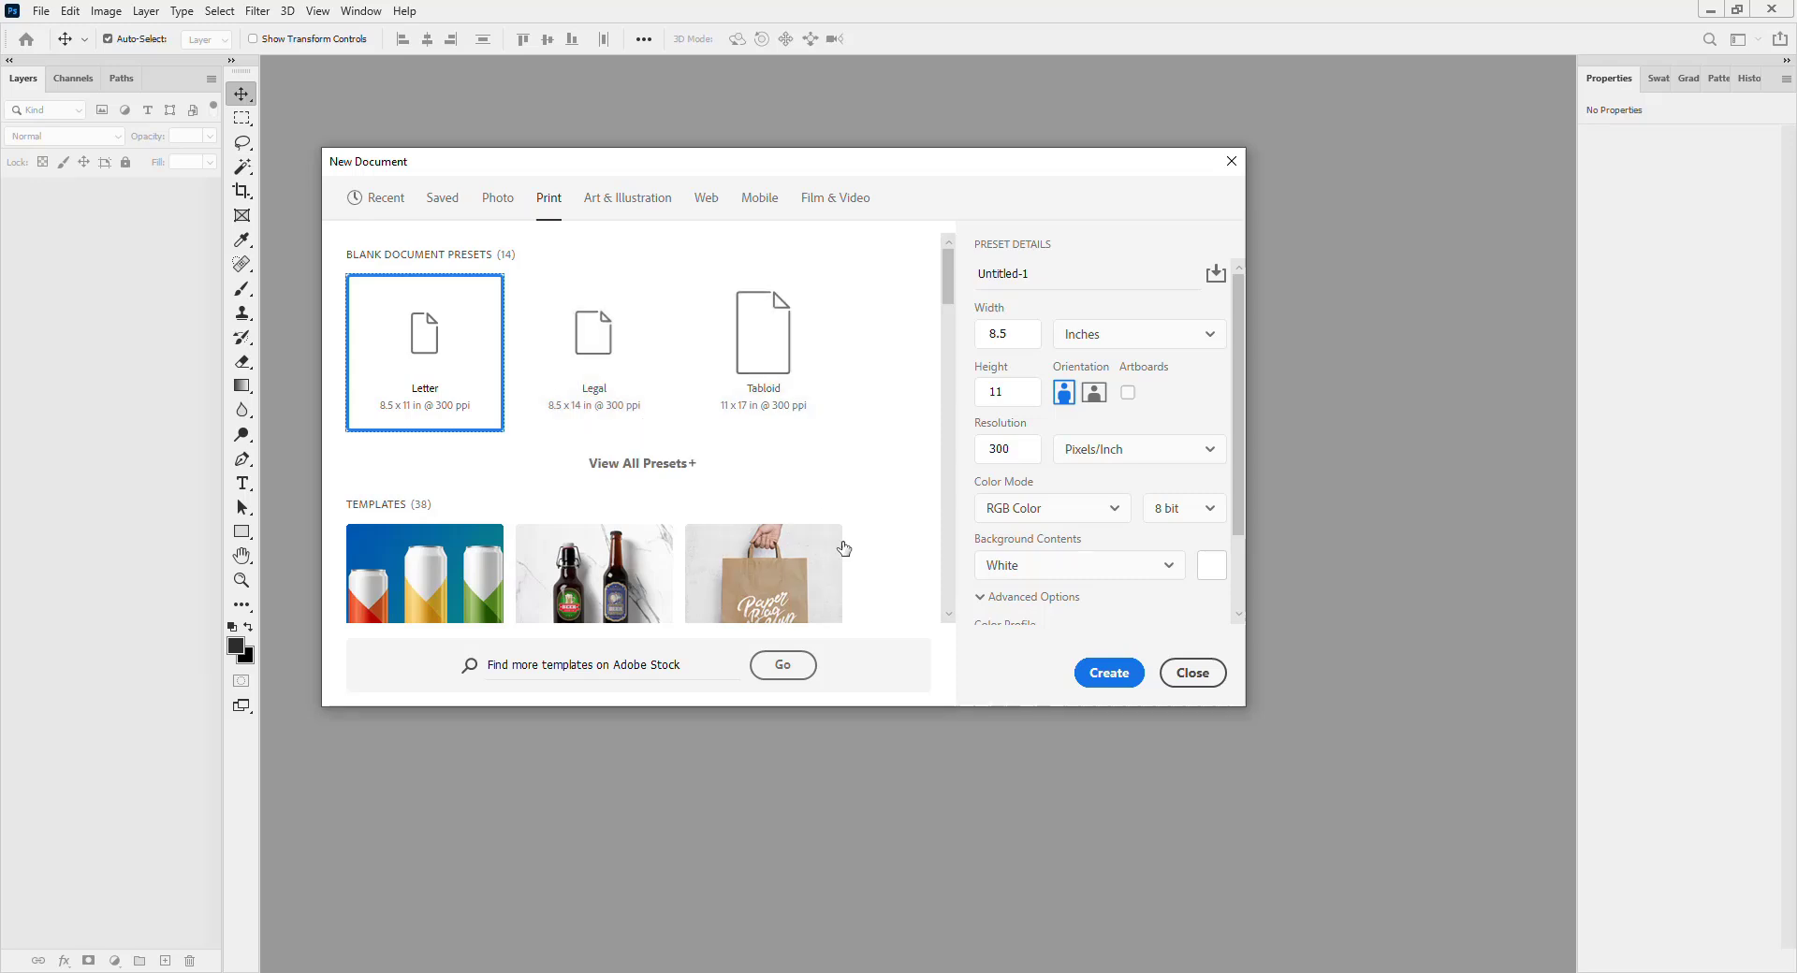
# Create a blank Letter print document, 8.5 x 11 inches at 300 ppi, and set the Pen tool to Path mode.
pyautogui.click(1109, 674)
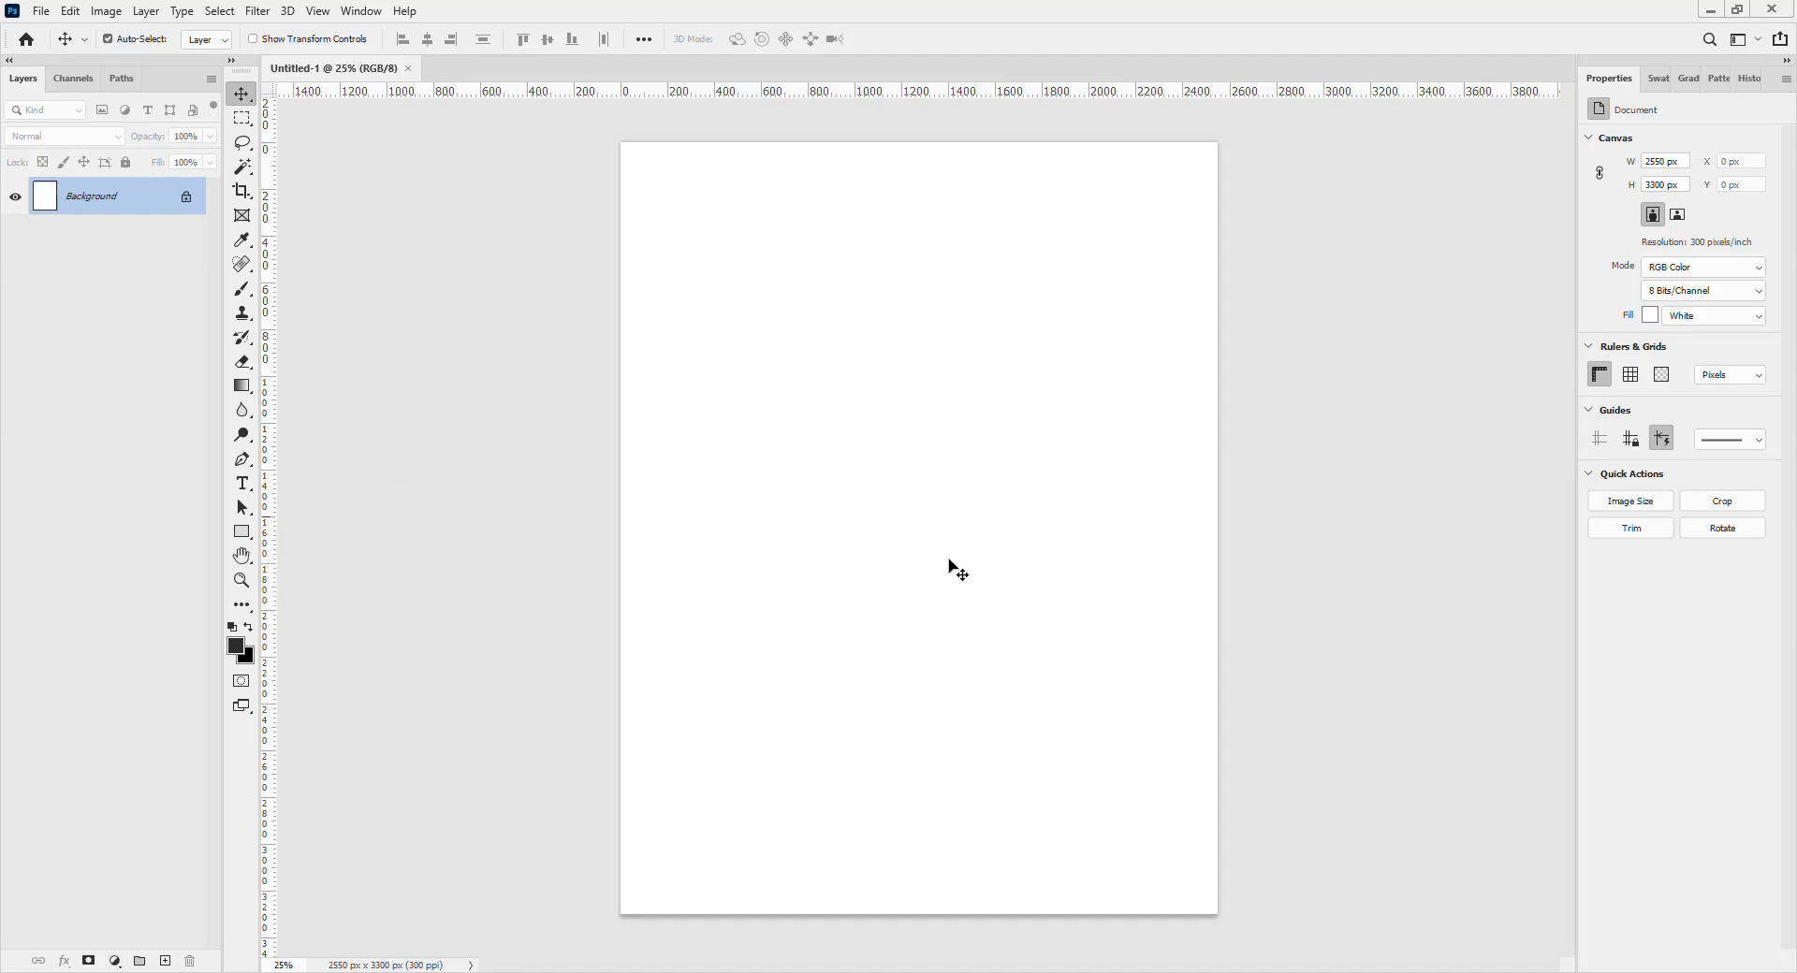
pyautogui.press('p')
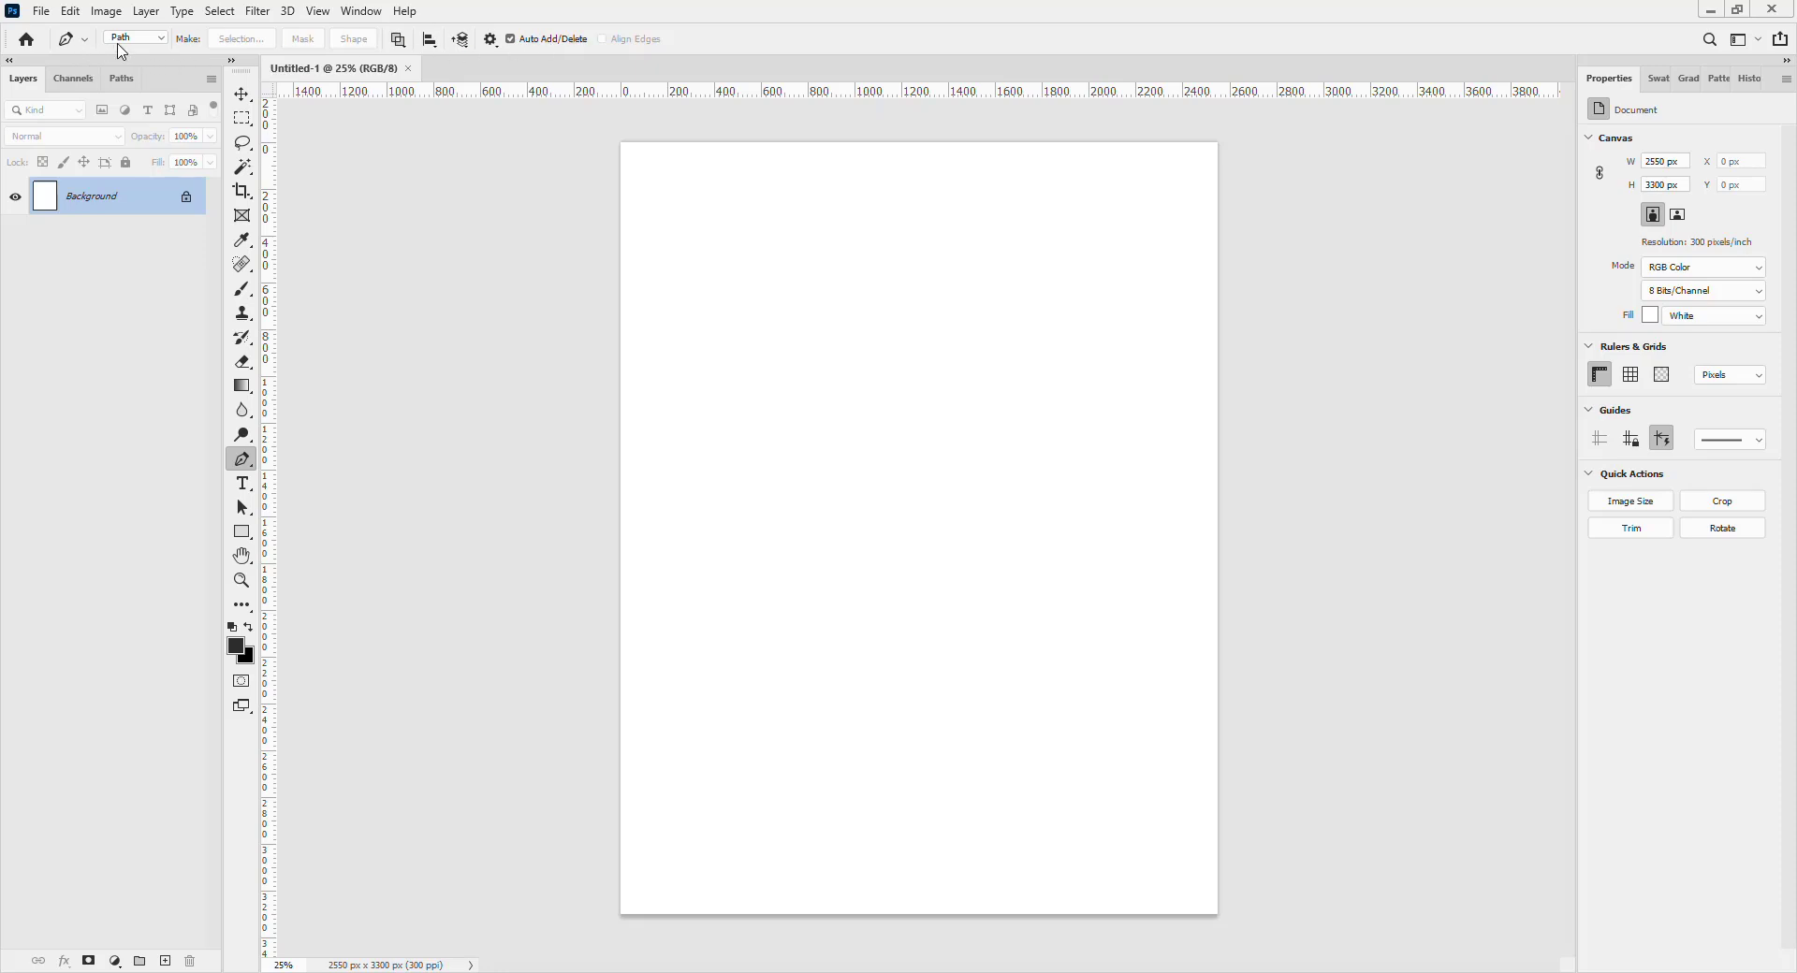
pyautogui.click(162, 38)
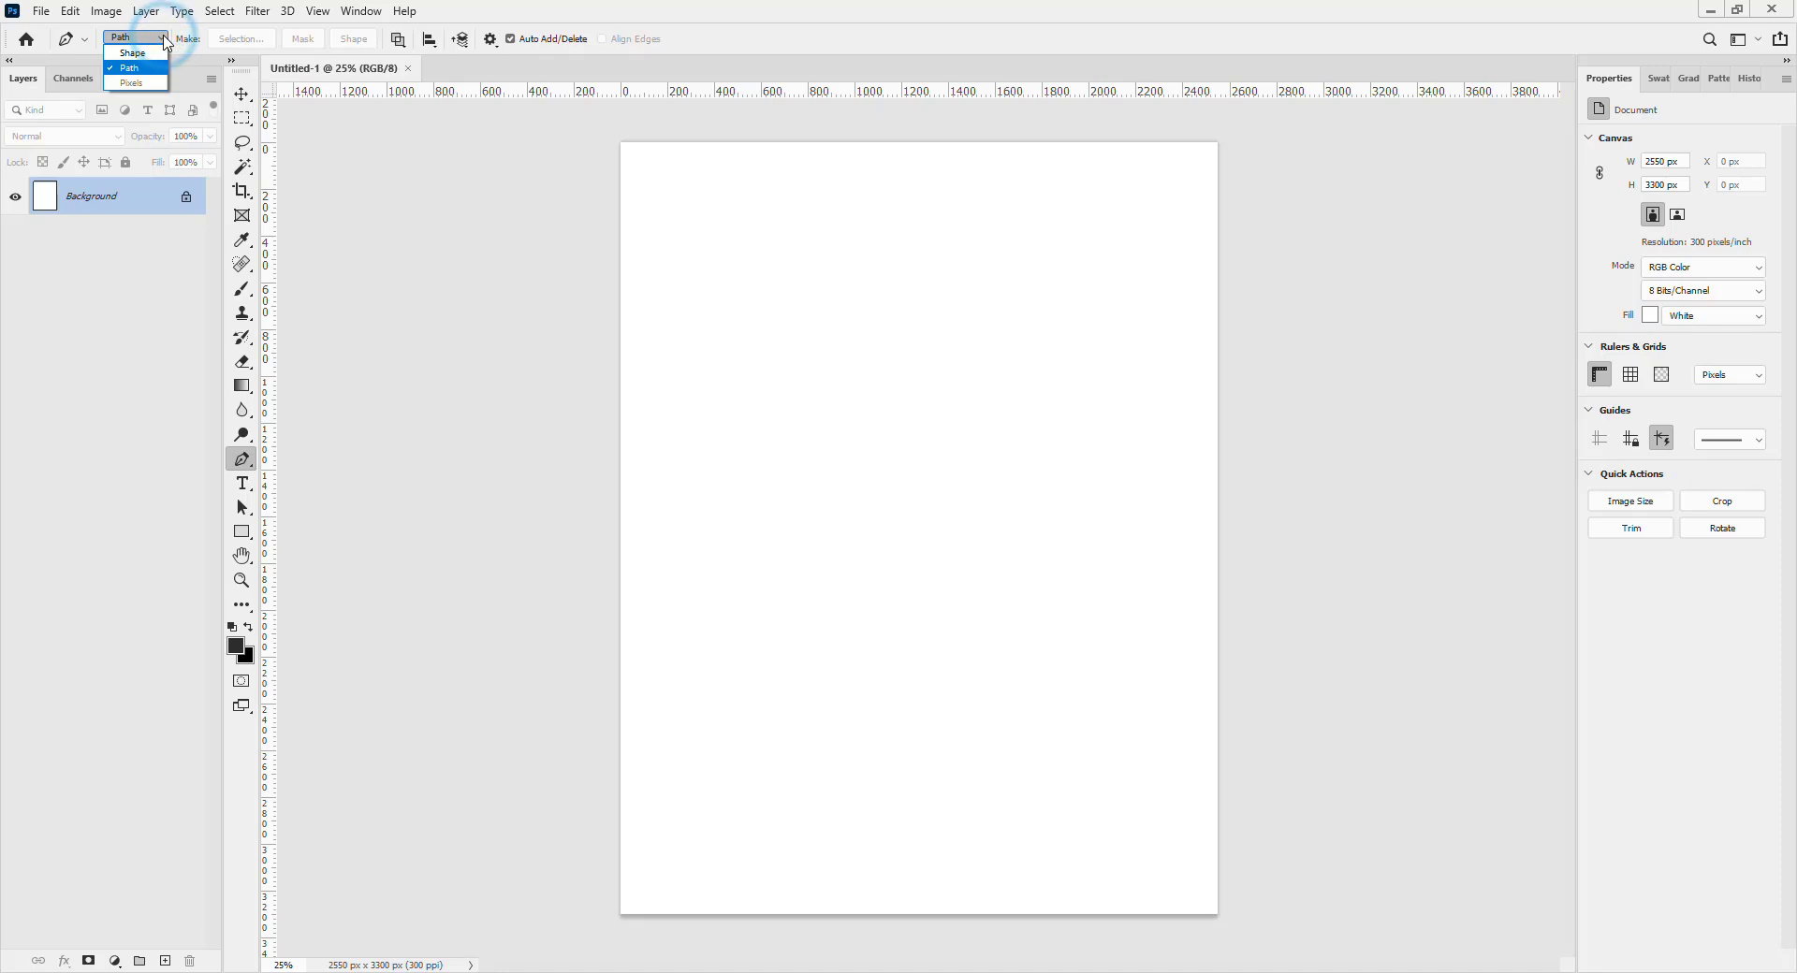
pyautogui.click(150, 53)
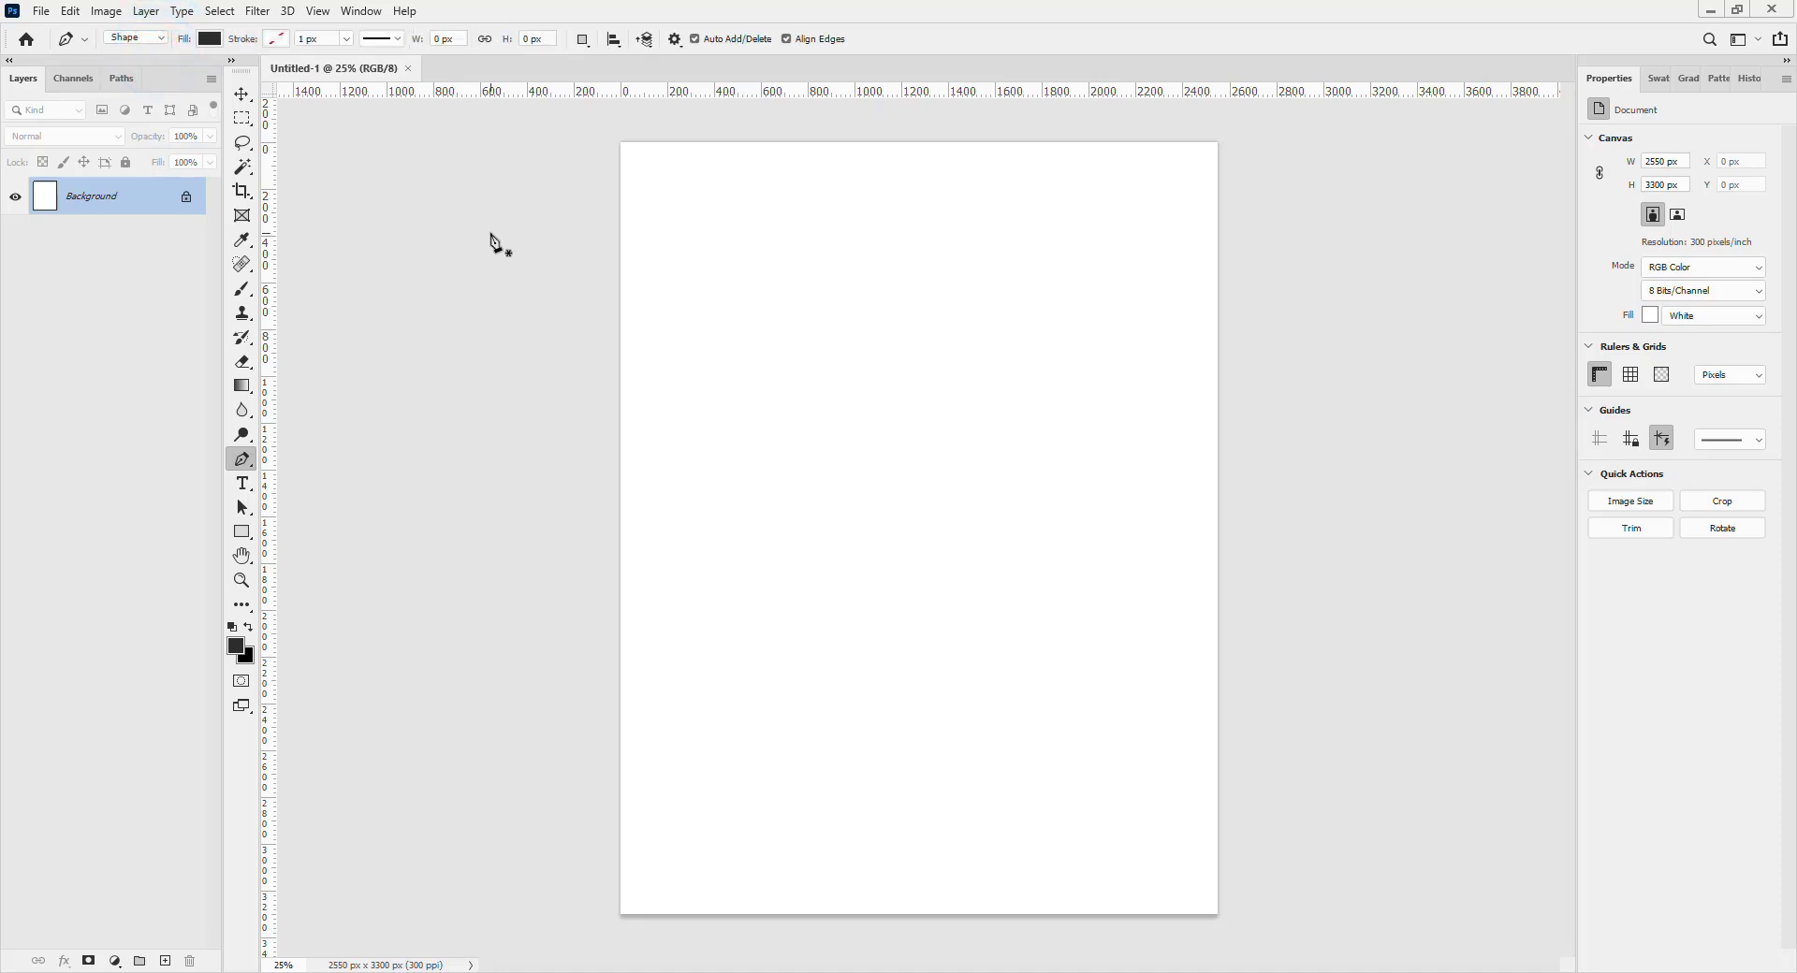
pyautogui.click(163, 38)
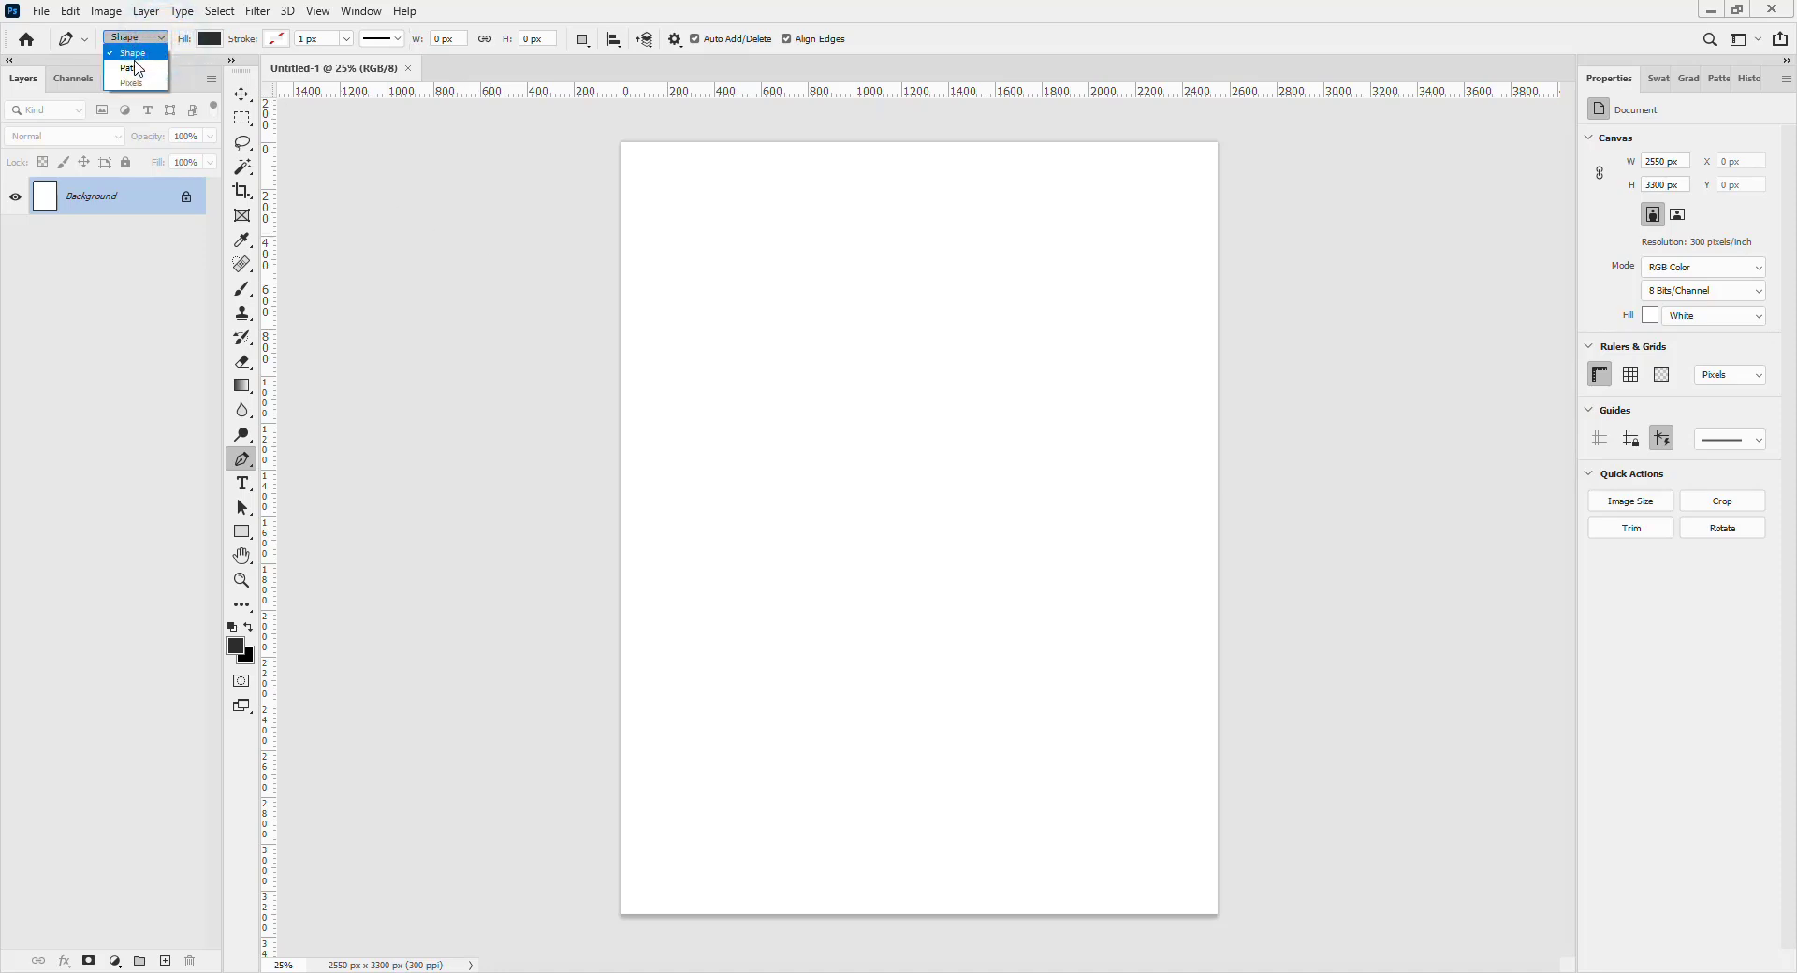
pyautogui.click(133, 62)
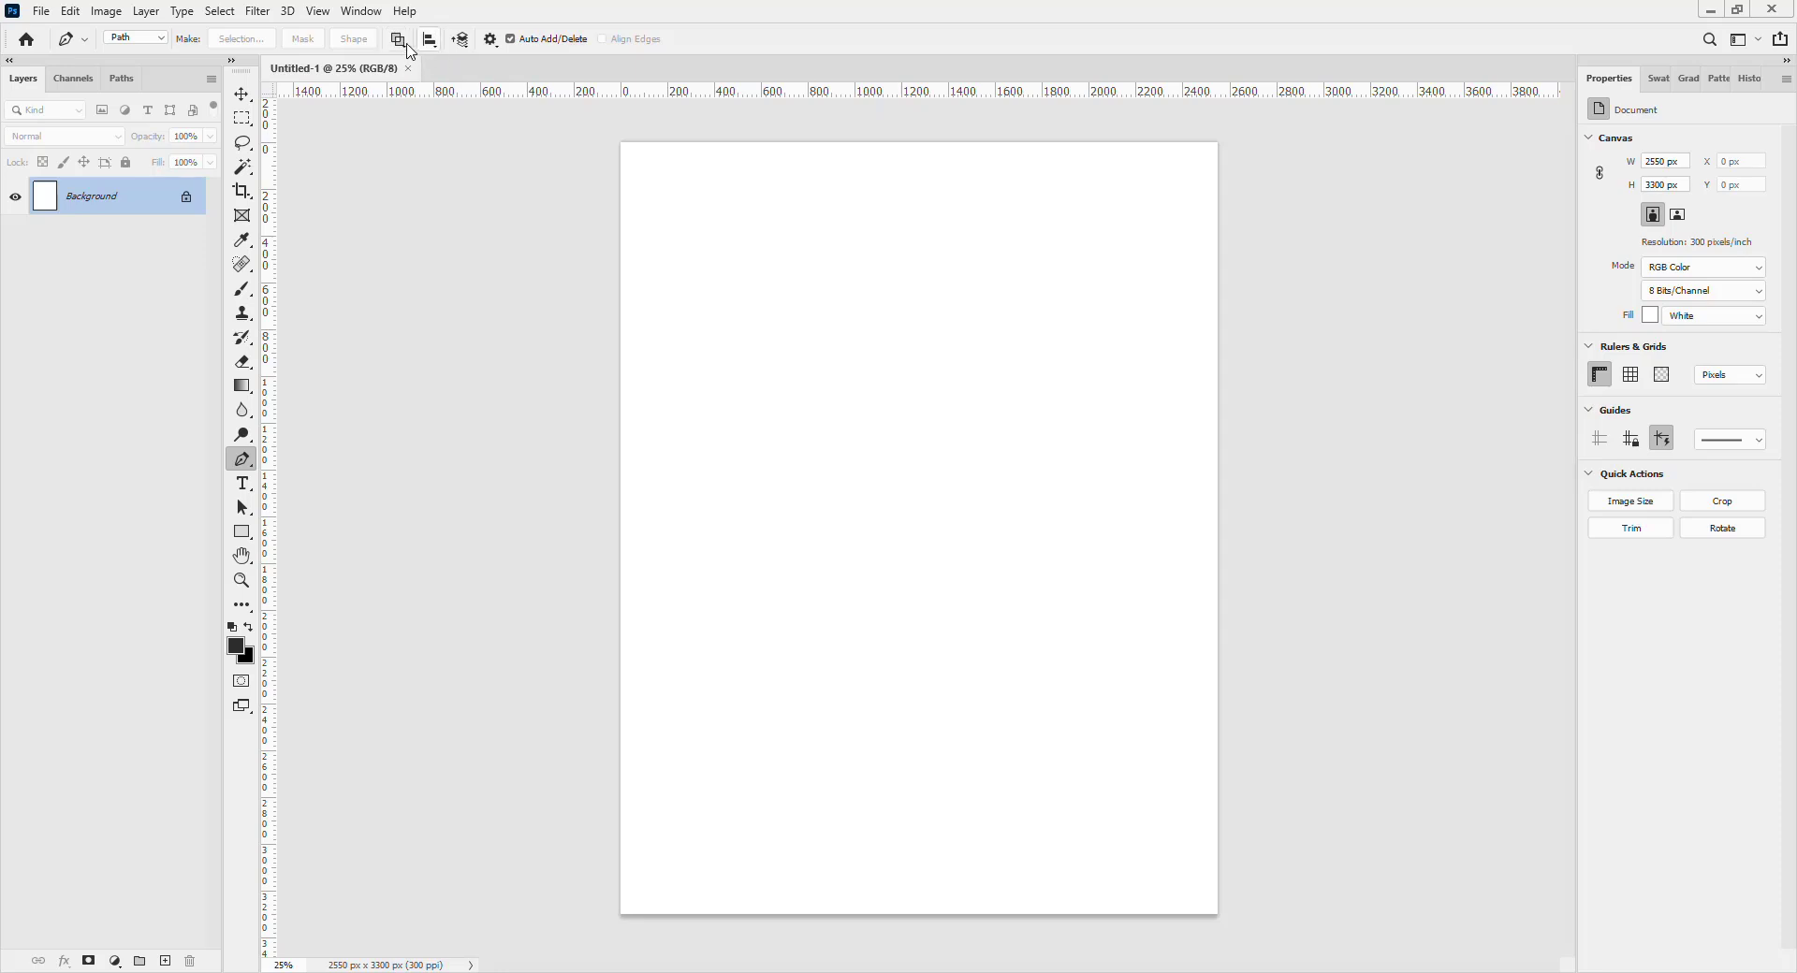
# Turn off the Pen tool's Rubber Band option and draw a closed curved path with four anchor points.
pyautogui.click(493, 45)
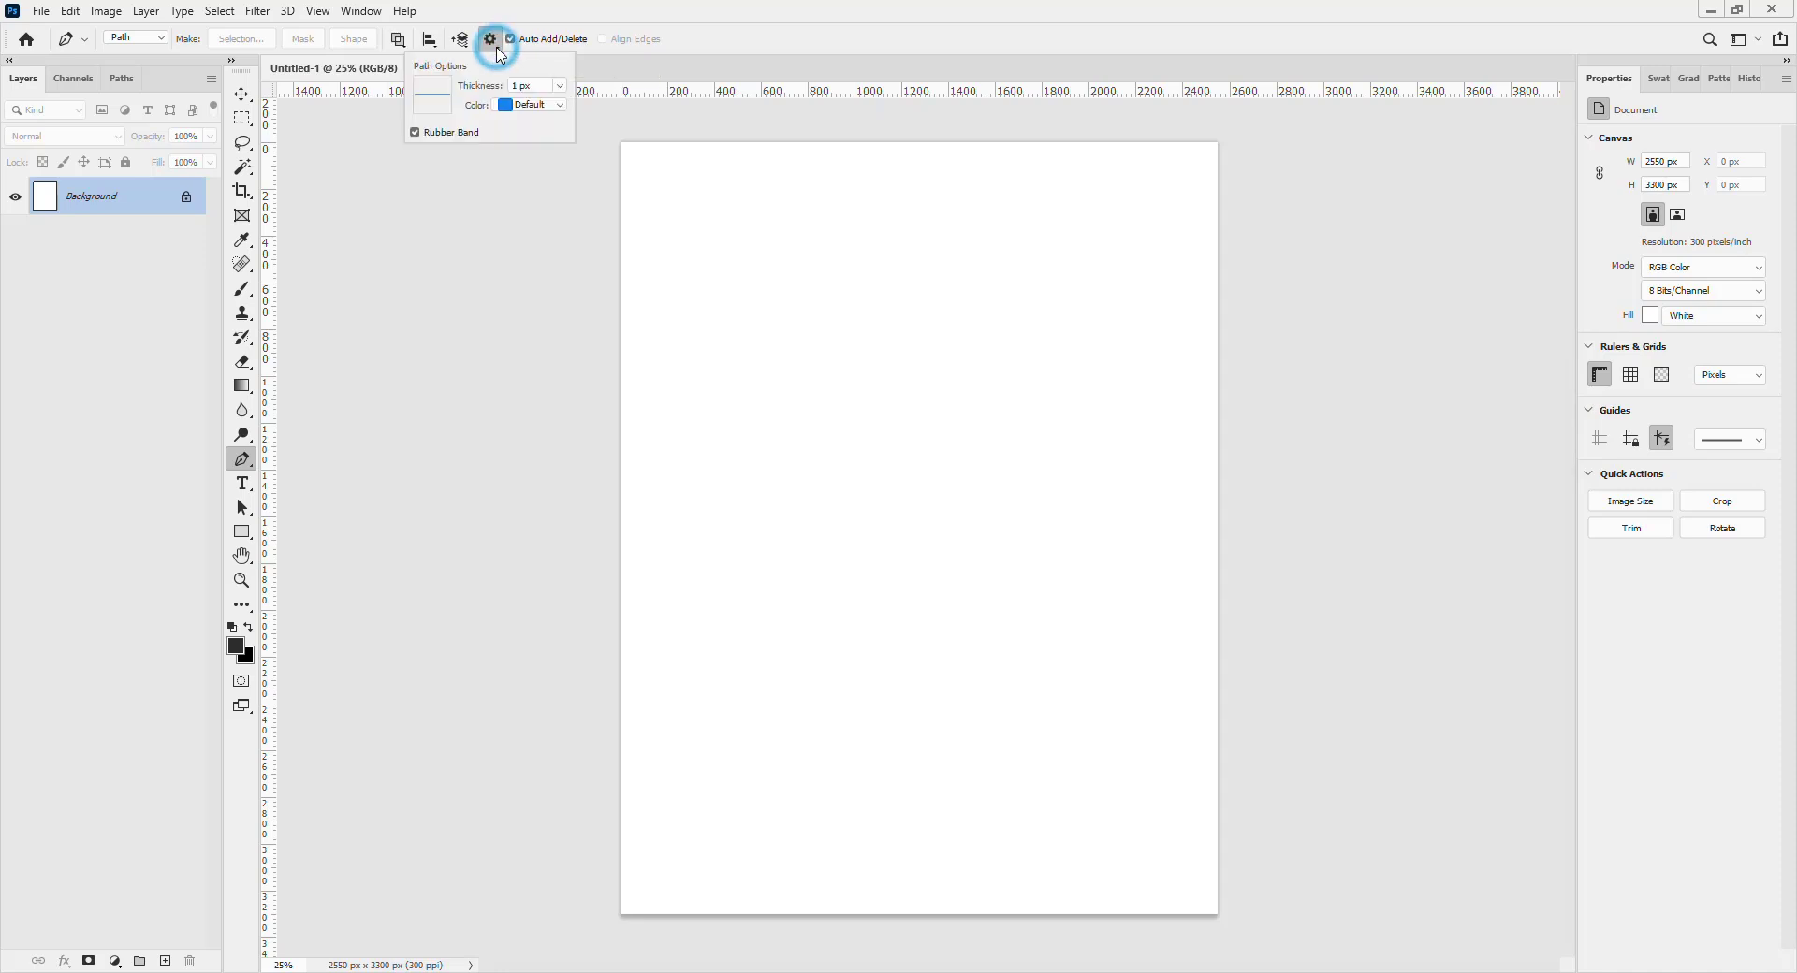
pyautogui.click(433, 134)
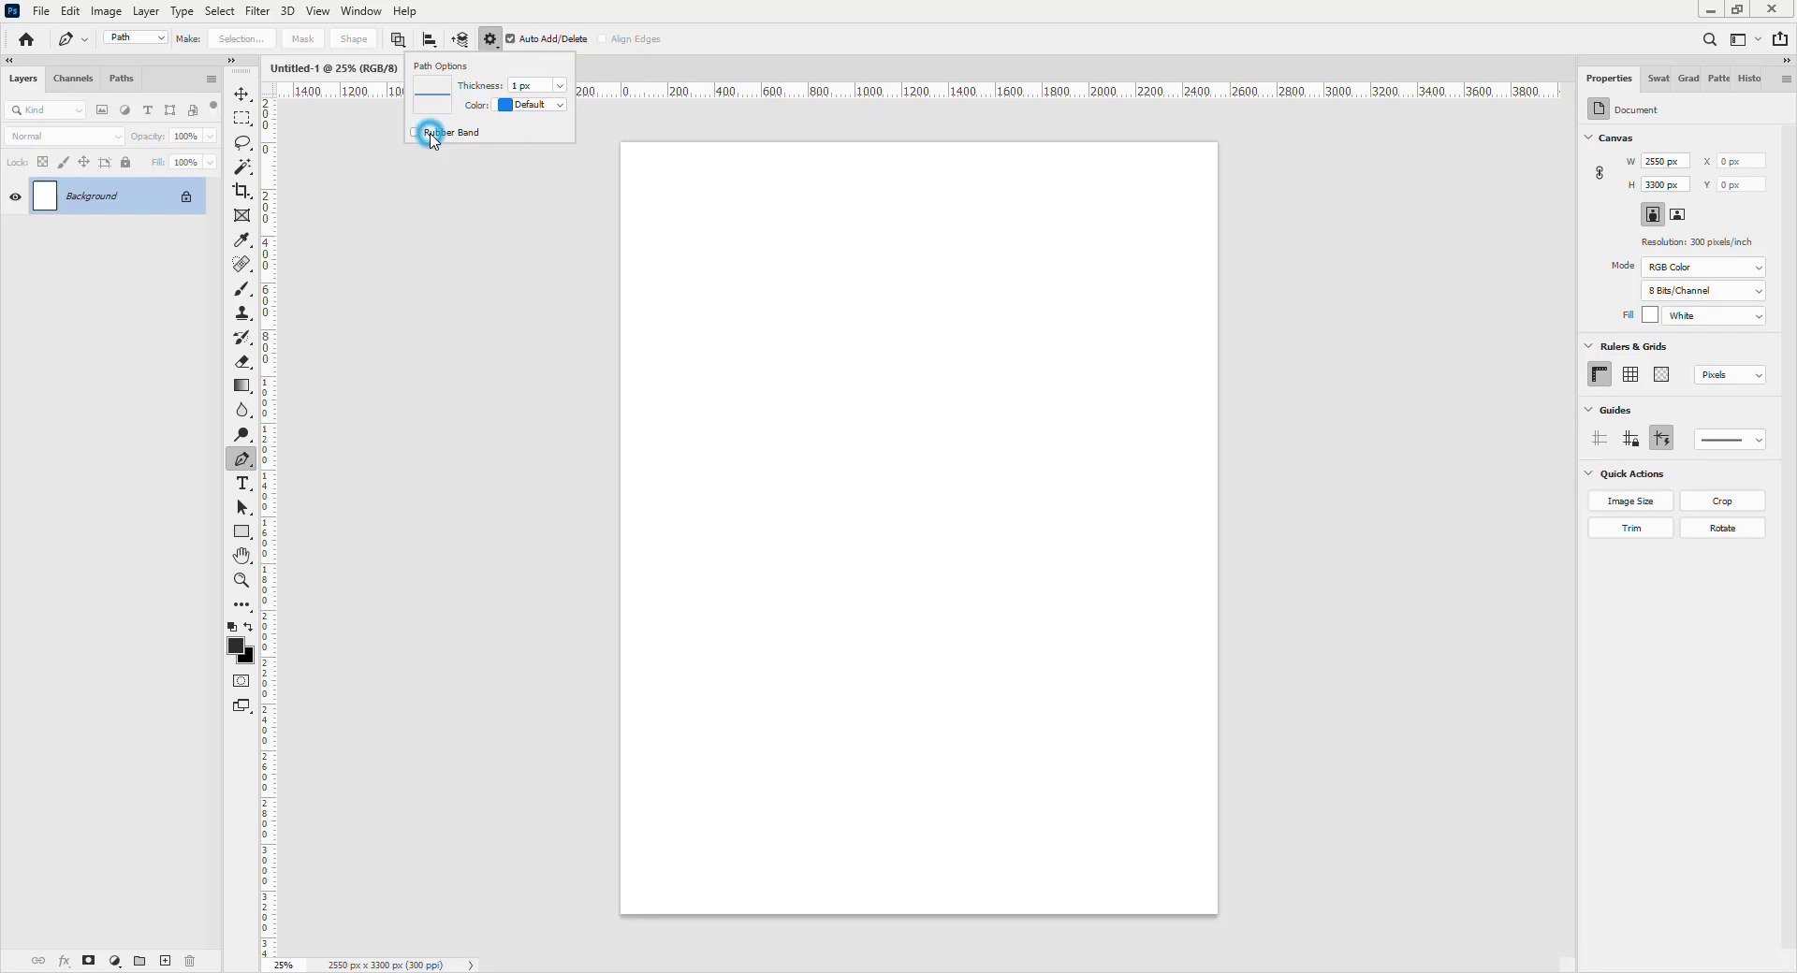
pyautogui.click(804, 330)
pyautogui.moveTo(971, 371); pyautogui.dragTo(937, 484)
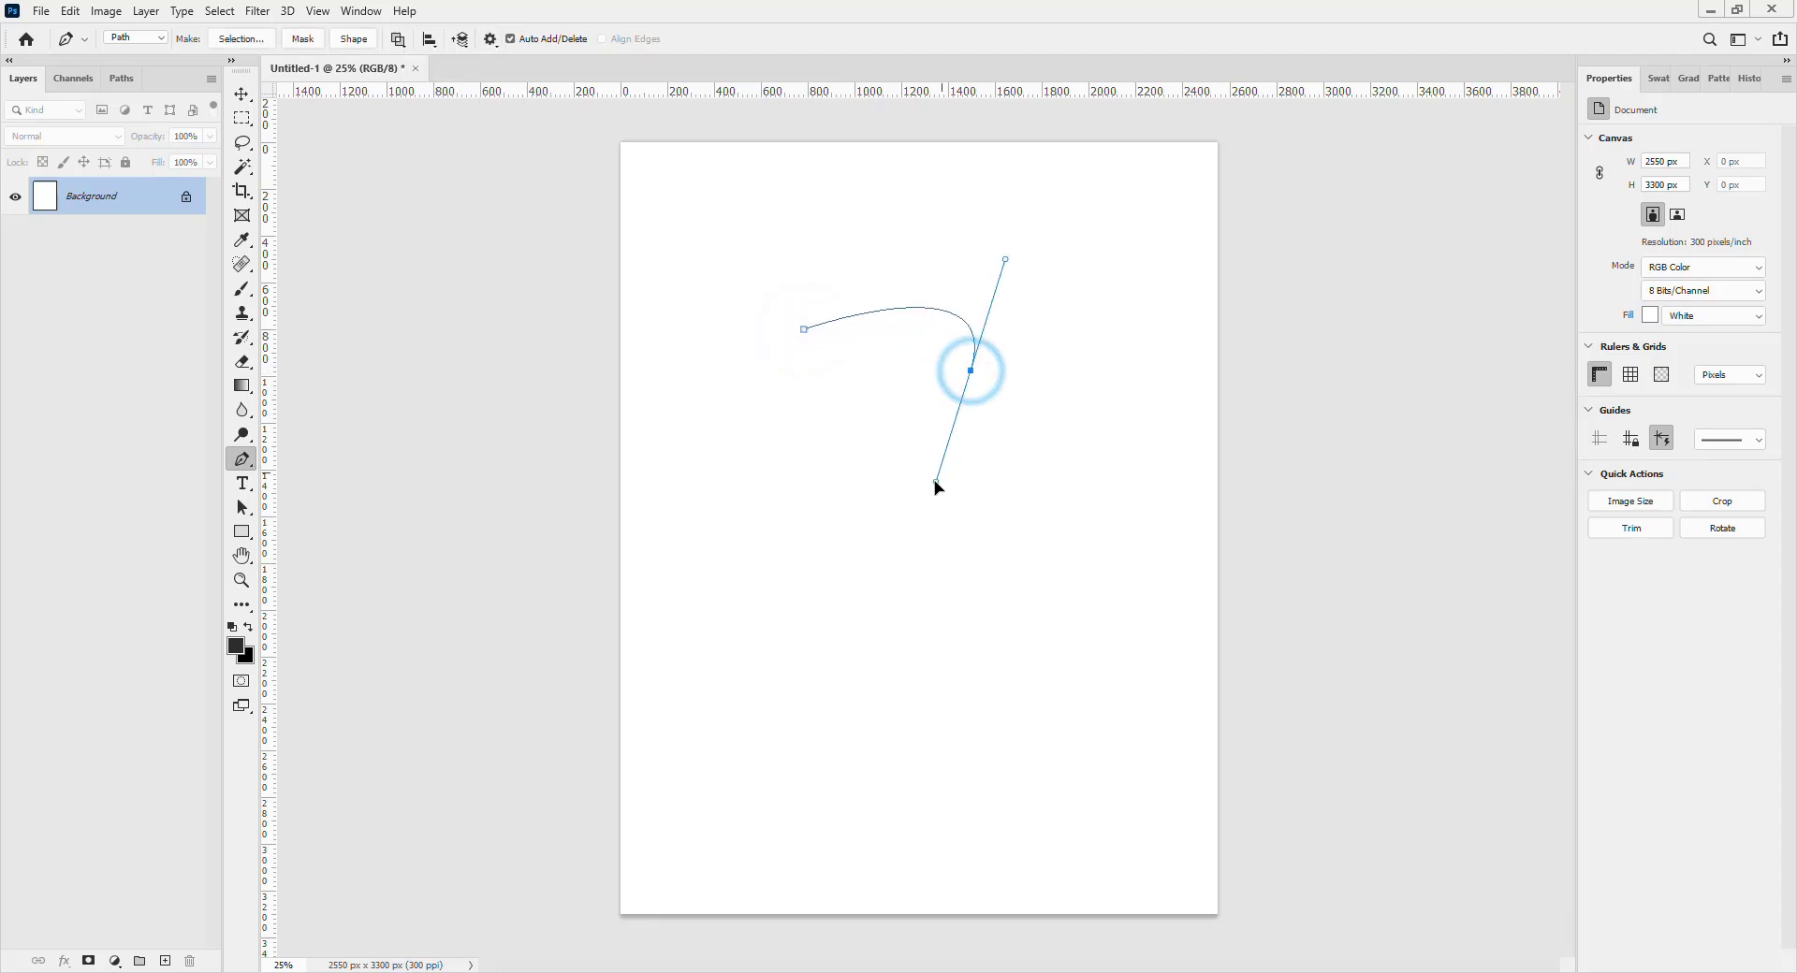
pyautogui.click(1092, 528)
pyautogui.moveTo(1092, 527); pyautogui.dragTo(1105, 437)
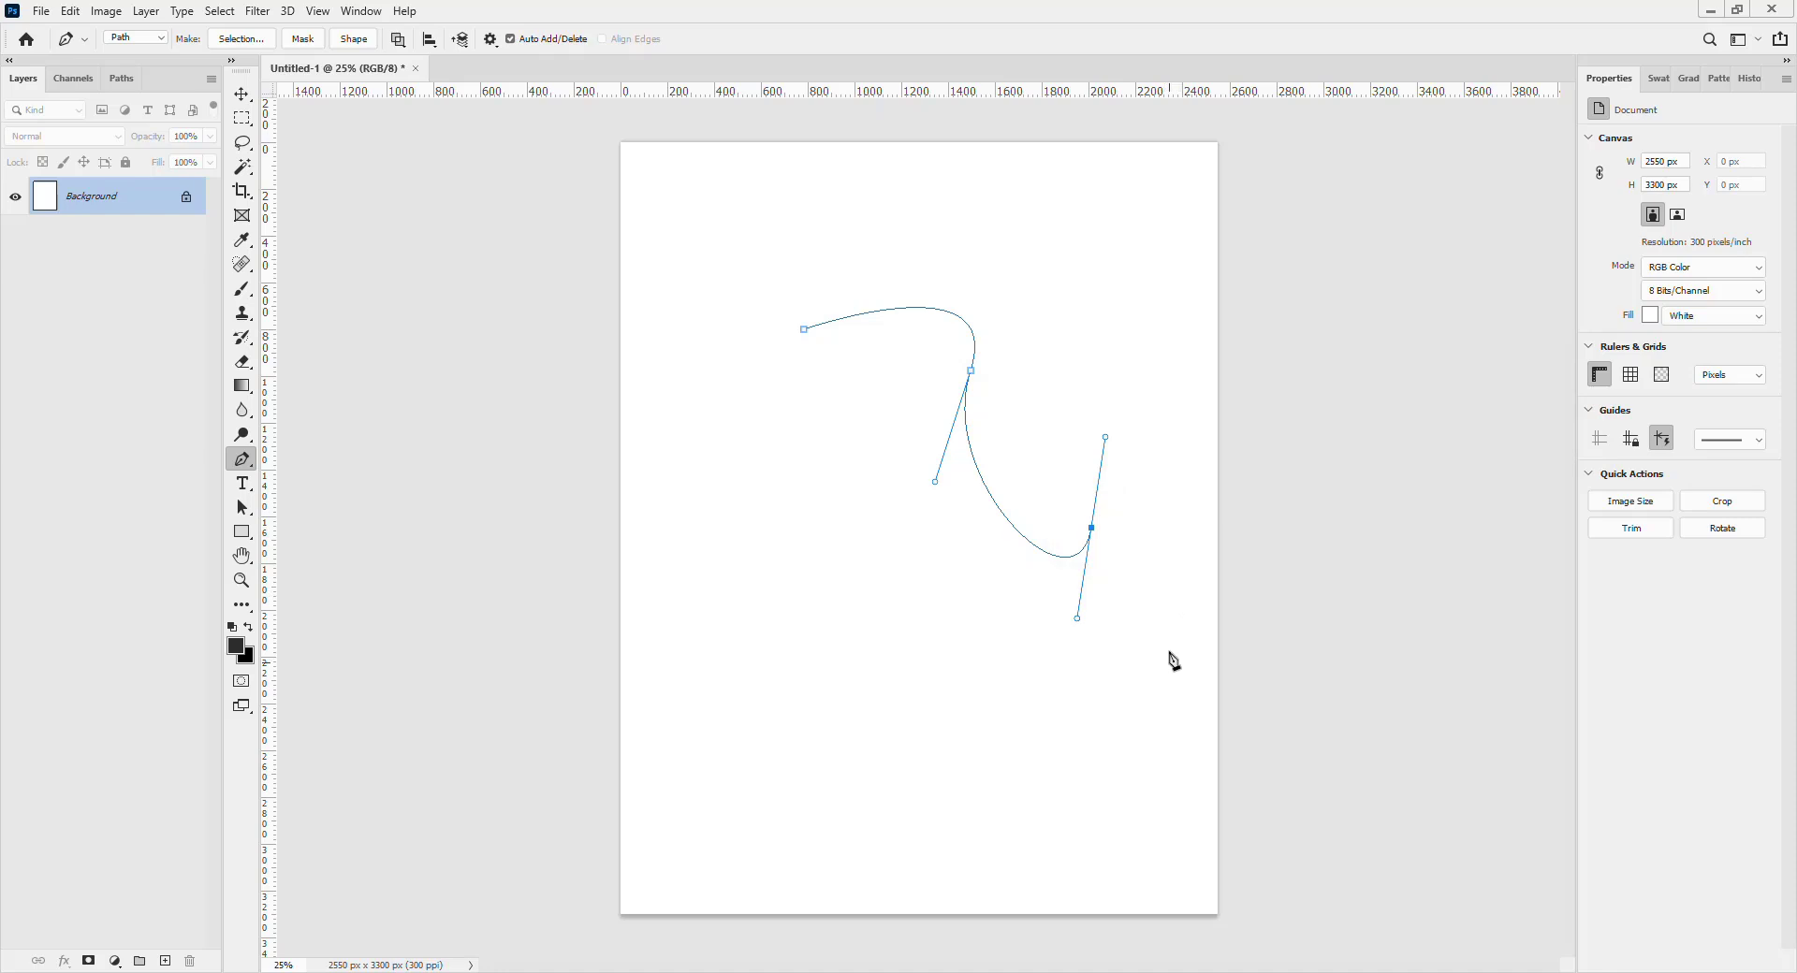
pyautogui.moveTo(1144, 325); pyautogui.dragTo(1091, 243)
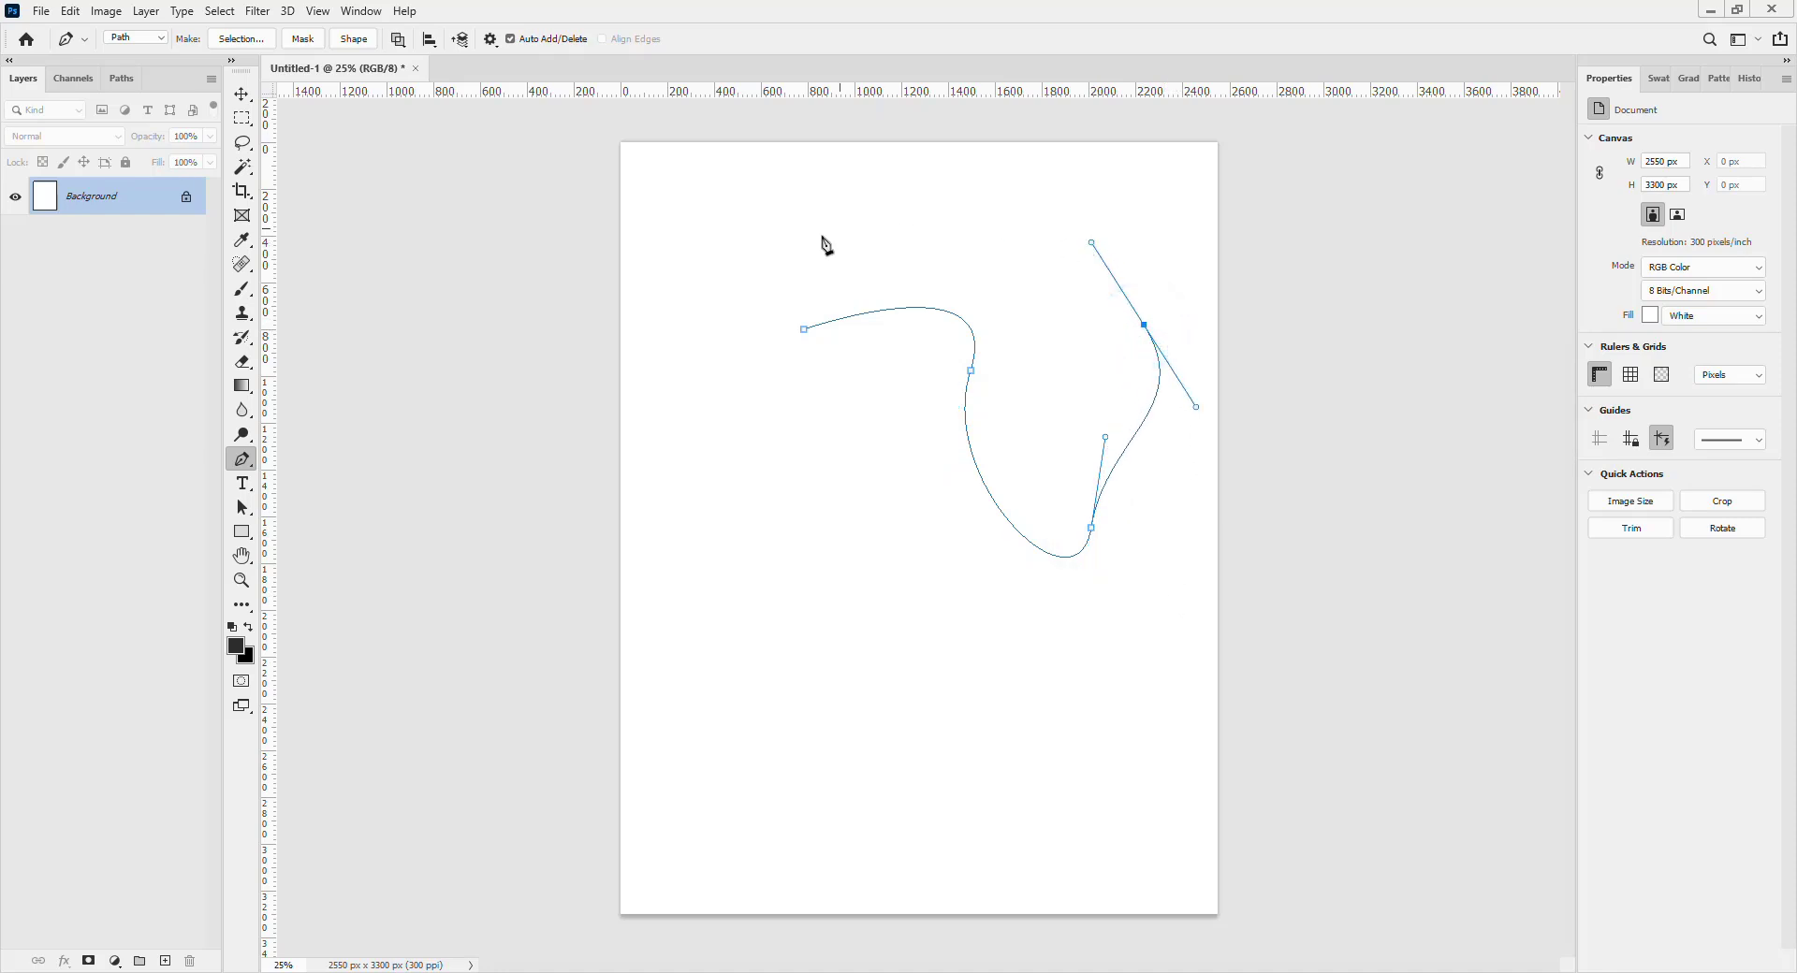
pyautogui.moveTo(804, 331); pyautogui.dragTo(822, 560)
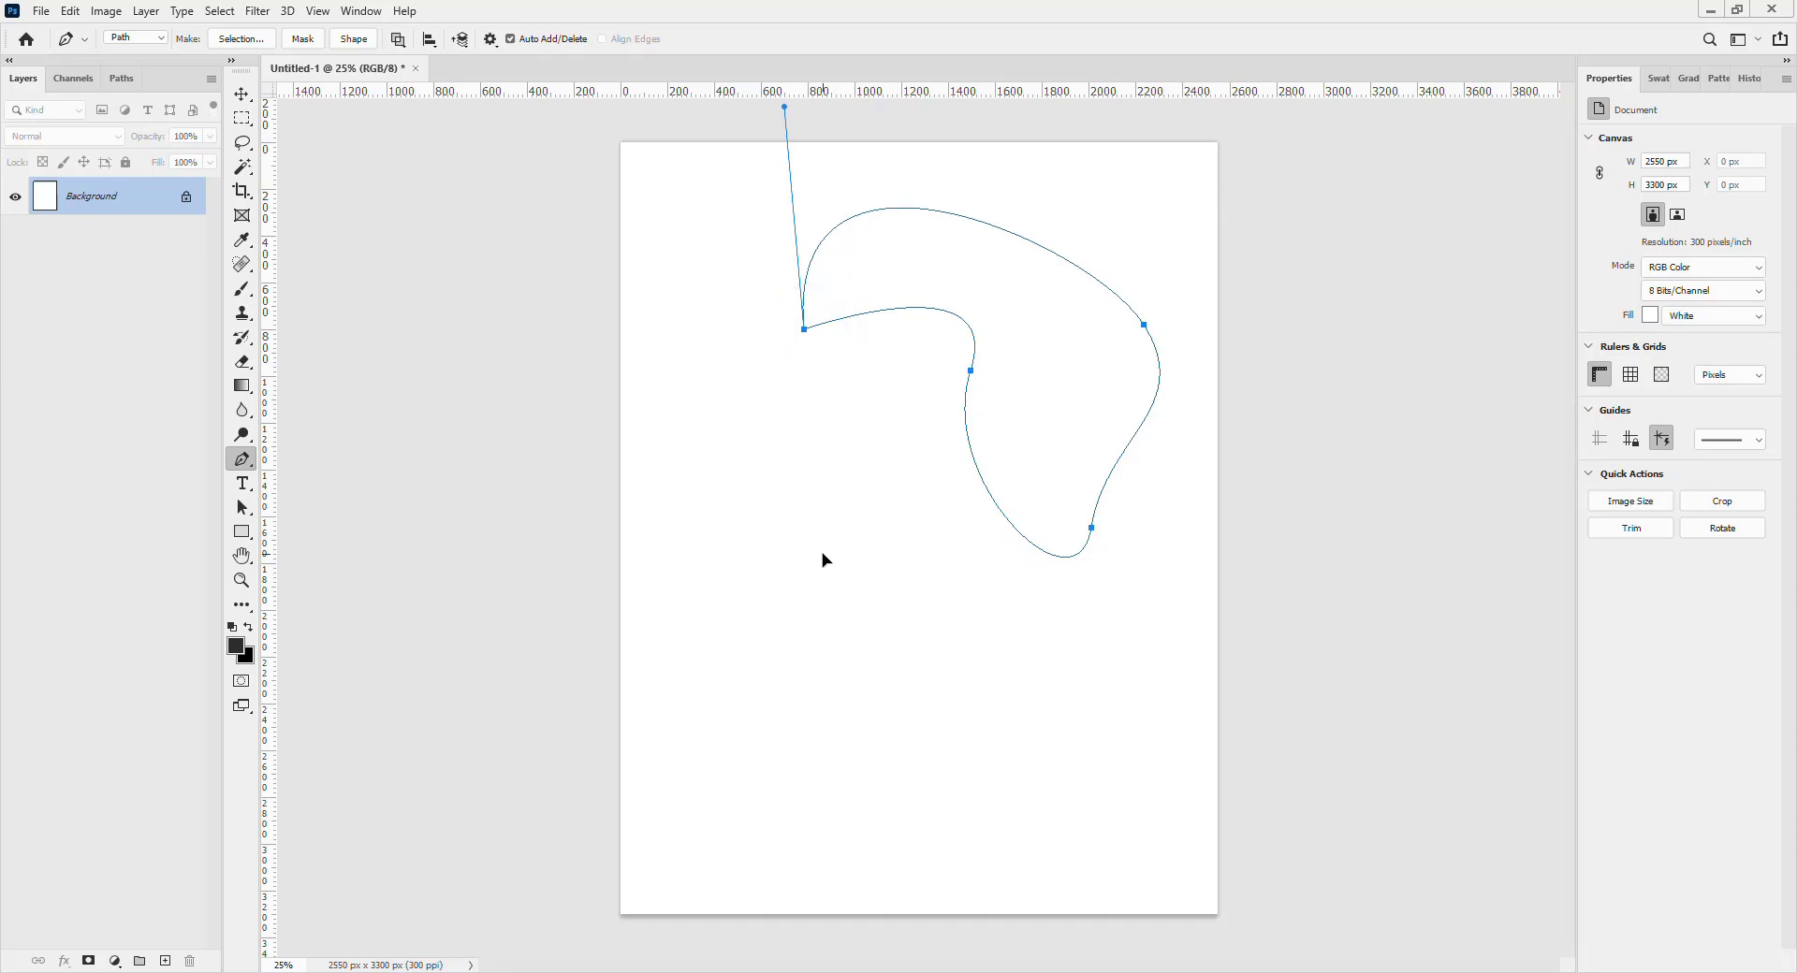
# Undo the entire closed four-point path so that the page is empty.
pyautogui.hotkey('ctrl', 'z')
pyautogui.hotkey('ctrl', 'z')
pyautogui.hotkey('ctrl', 'z')
pyautogui.hotkey('ctrl', 'z')
pyautogui.hotkey('ctrl', 'z')
pyautogui.hotkey('ctrl', 'z')
pyautogui.hotkey('ctrl', 'z')
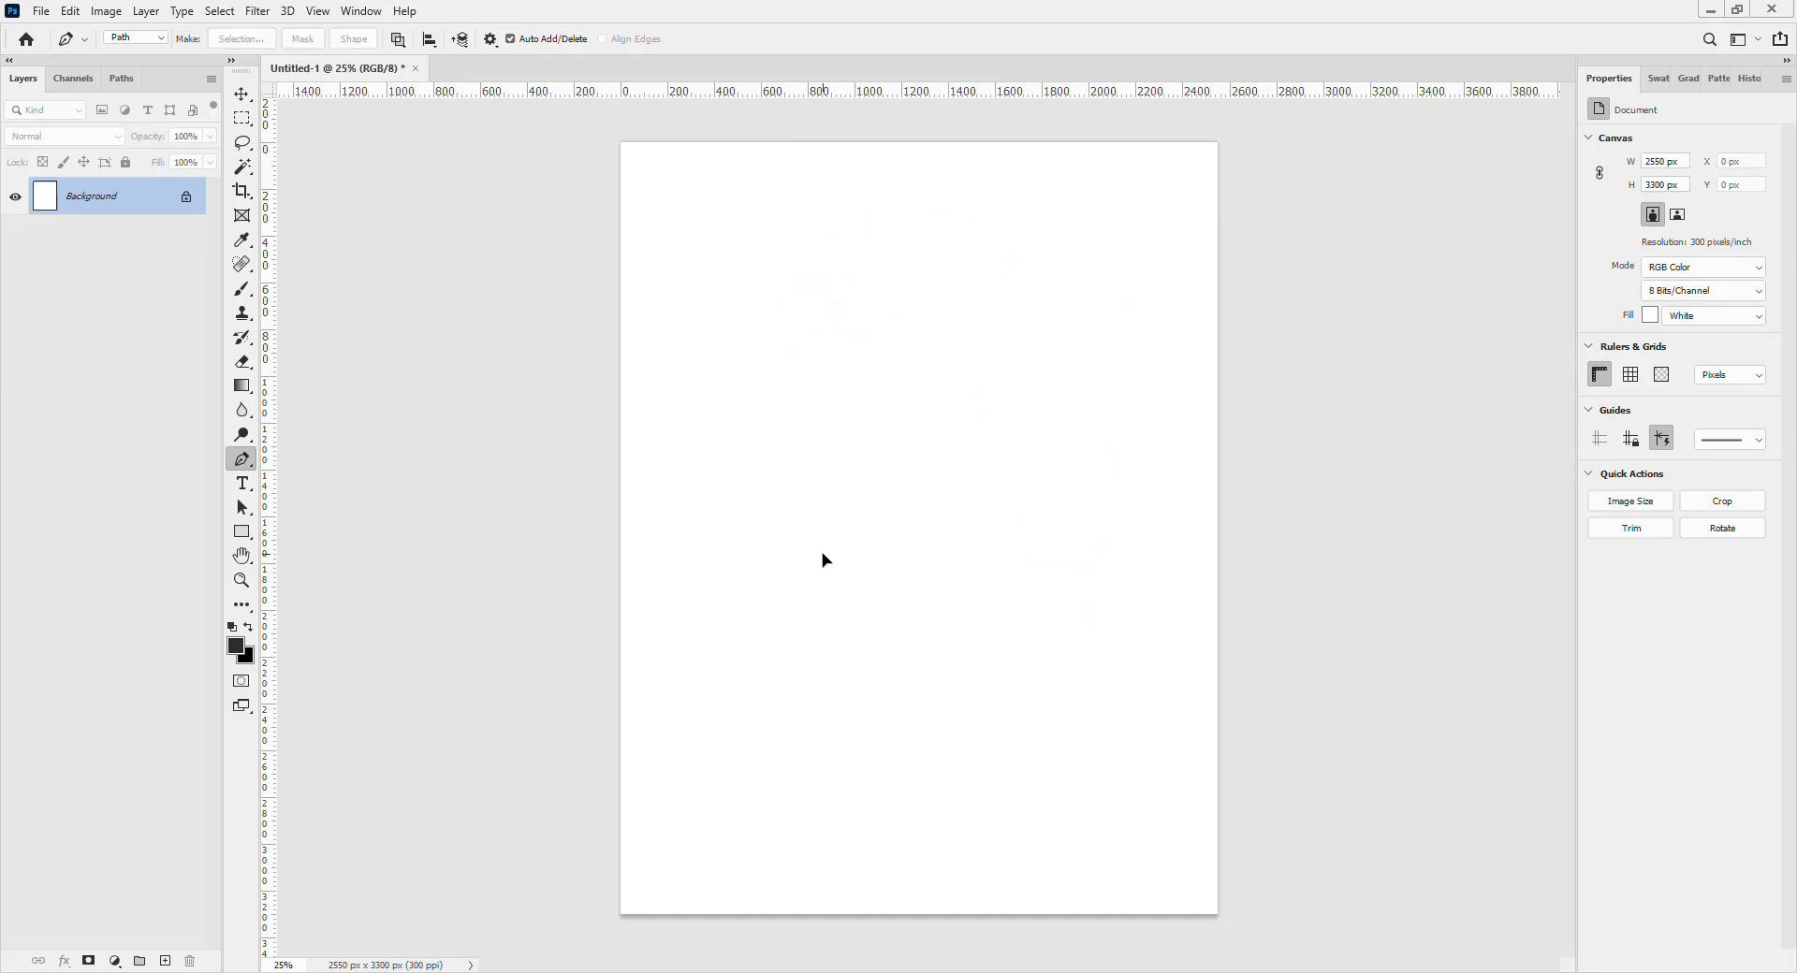
# Turn on the Pen tool's Rubber Band option and close the path options.
pyautogui.click(494, 45)
pyautogui.click(447, 134)
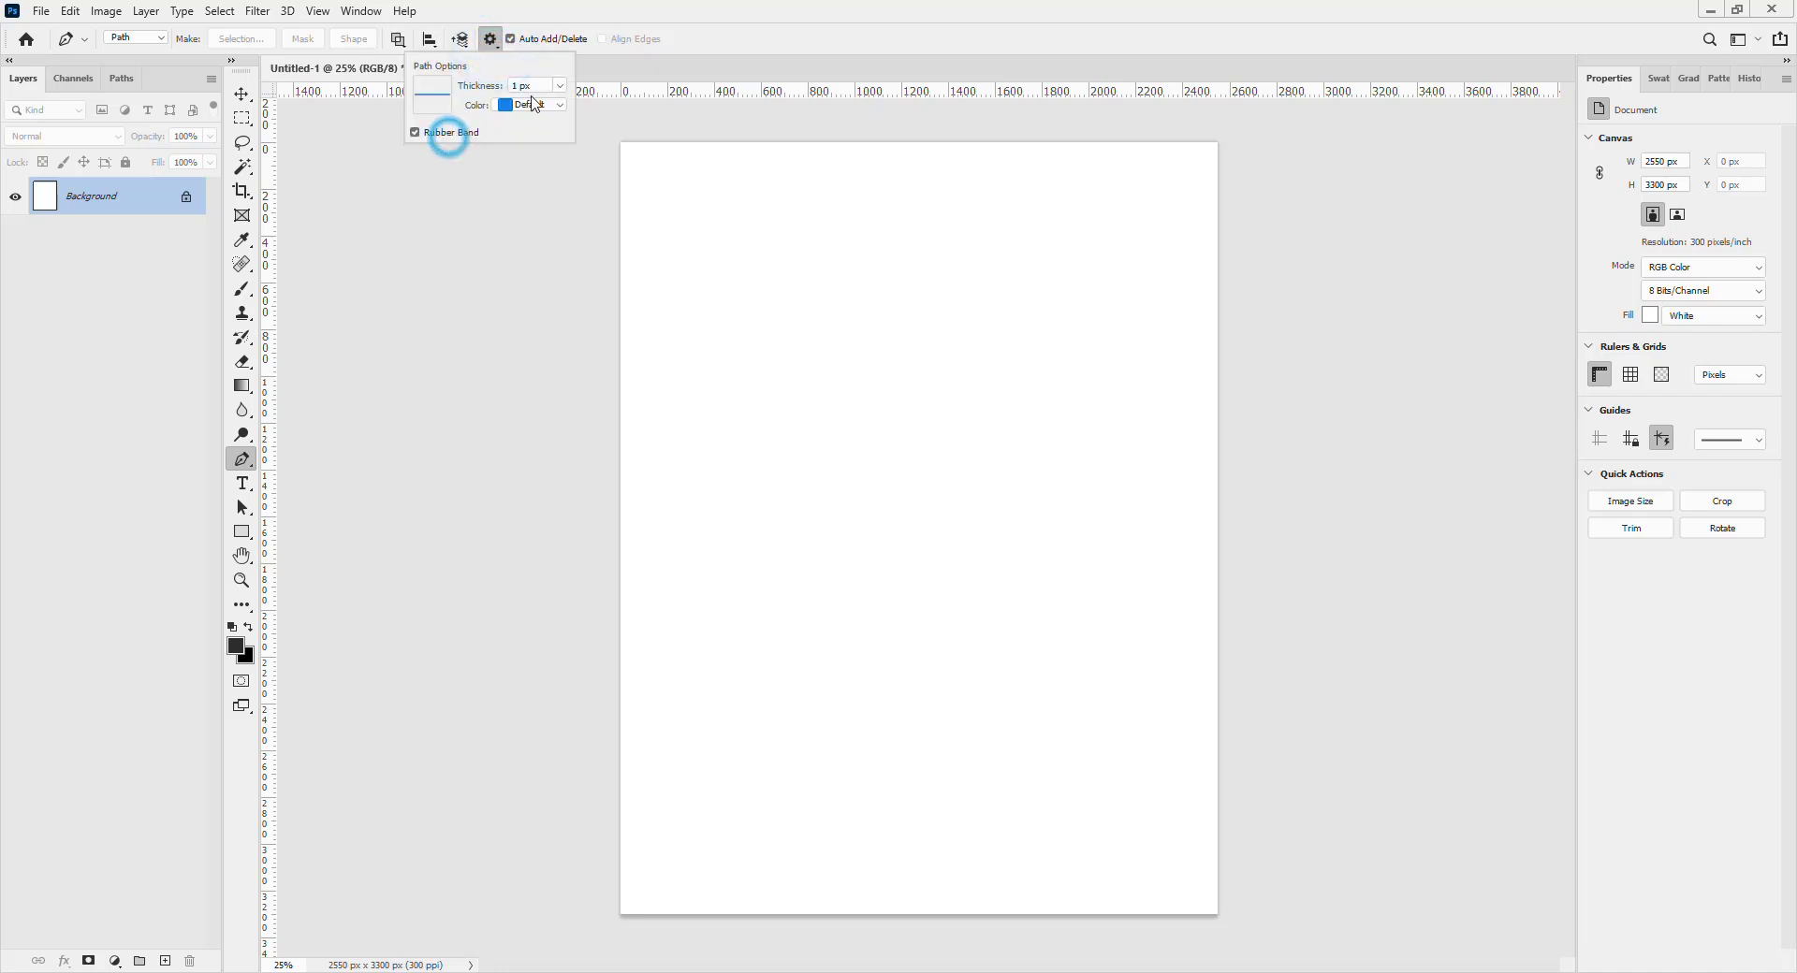
pyautogui.click(739, 39)
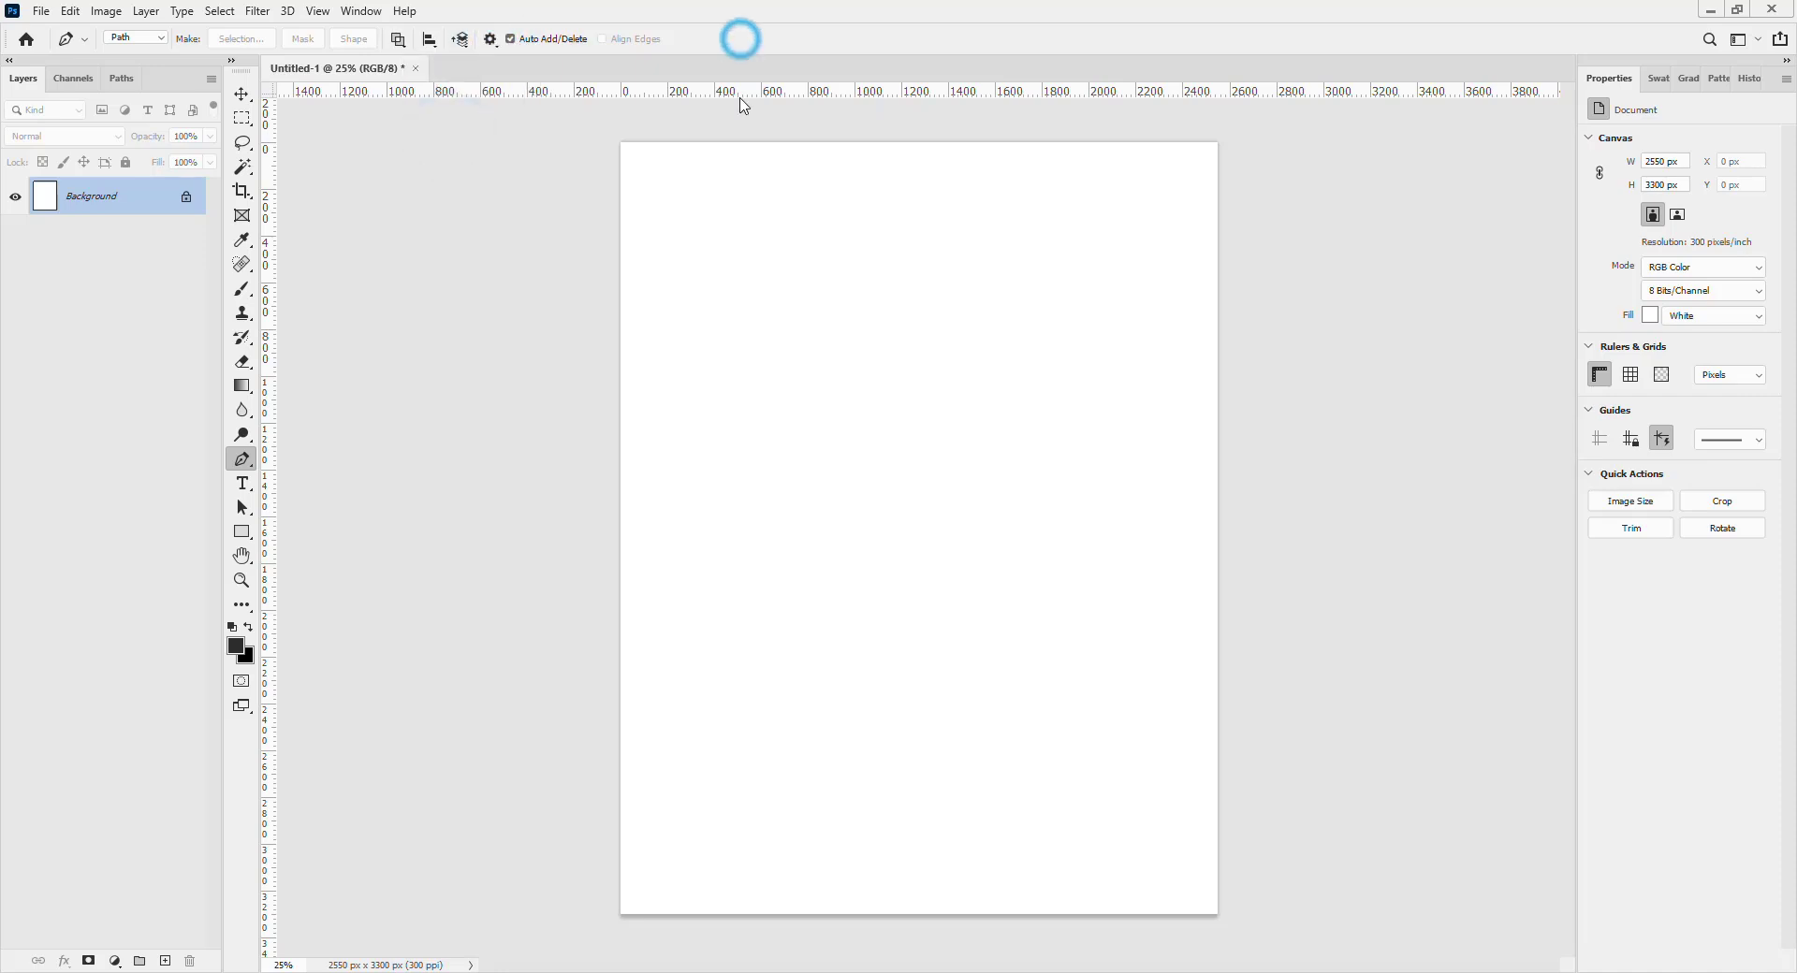
# Draw a closed curved path with three smooth anchor points in the upper half of the page.
pyautogui.click(811, 307)
pyautogui.moveTo(810, 308); pyautogui.dragTo(784, 359)
pyautogui.moveTo(811, 493); pyautogui.dragTo(916, 465)
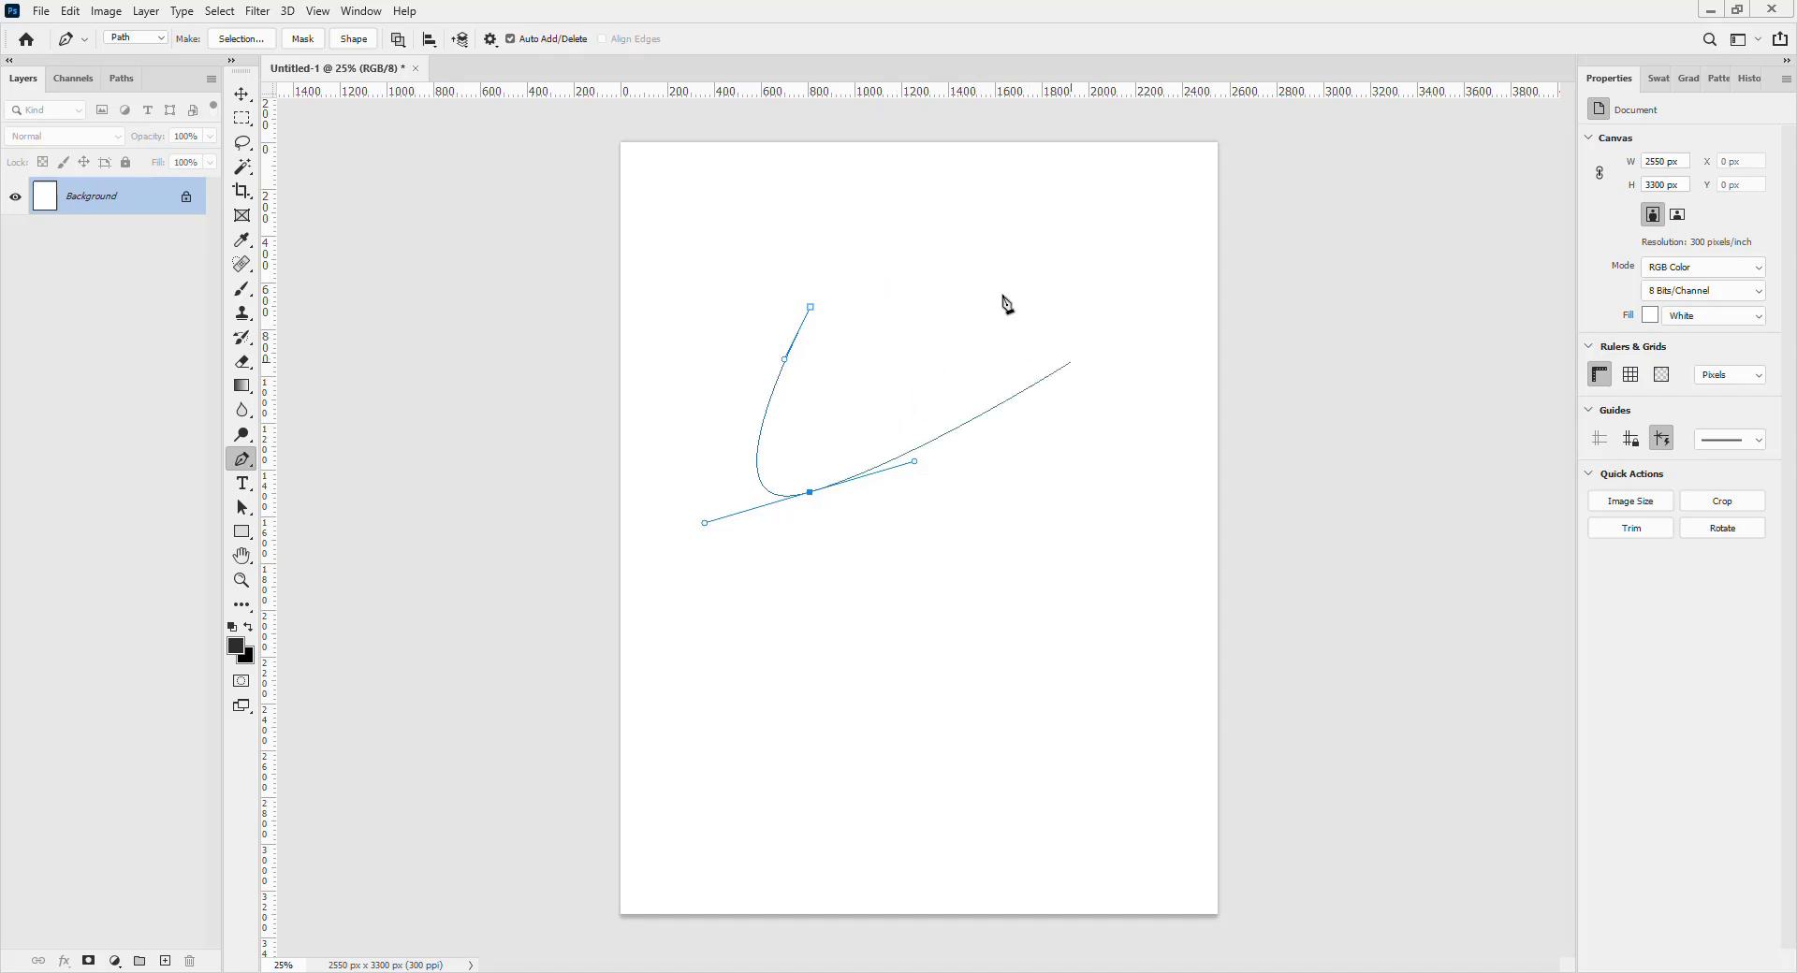
pyautogui.moveTo(1088, 328); pyautogui.dragTo(985, 272)
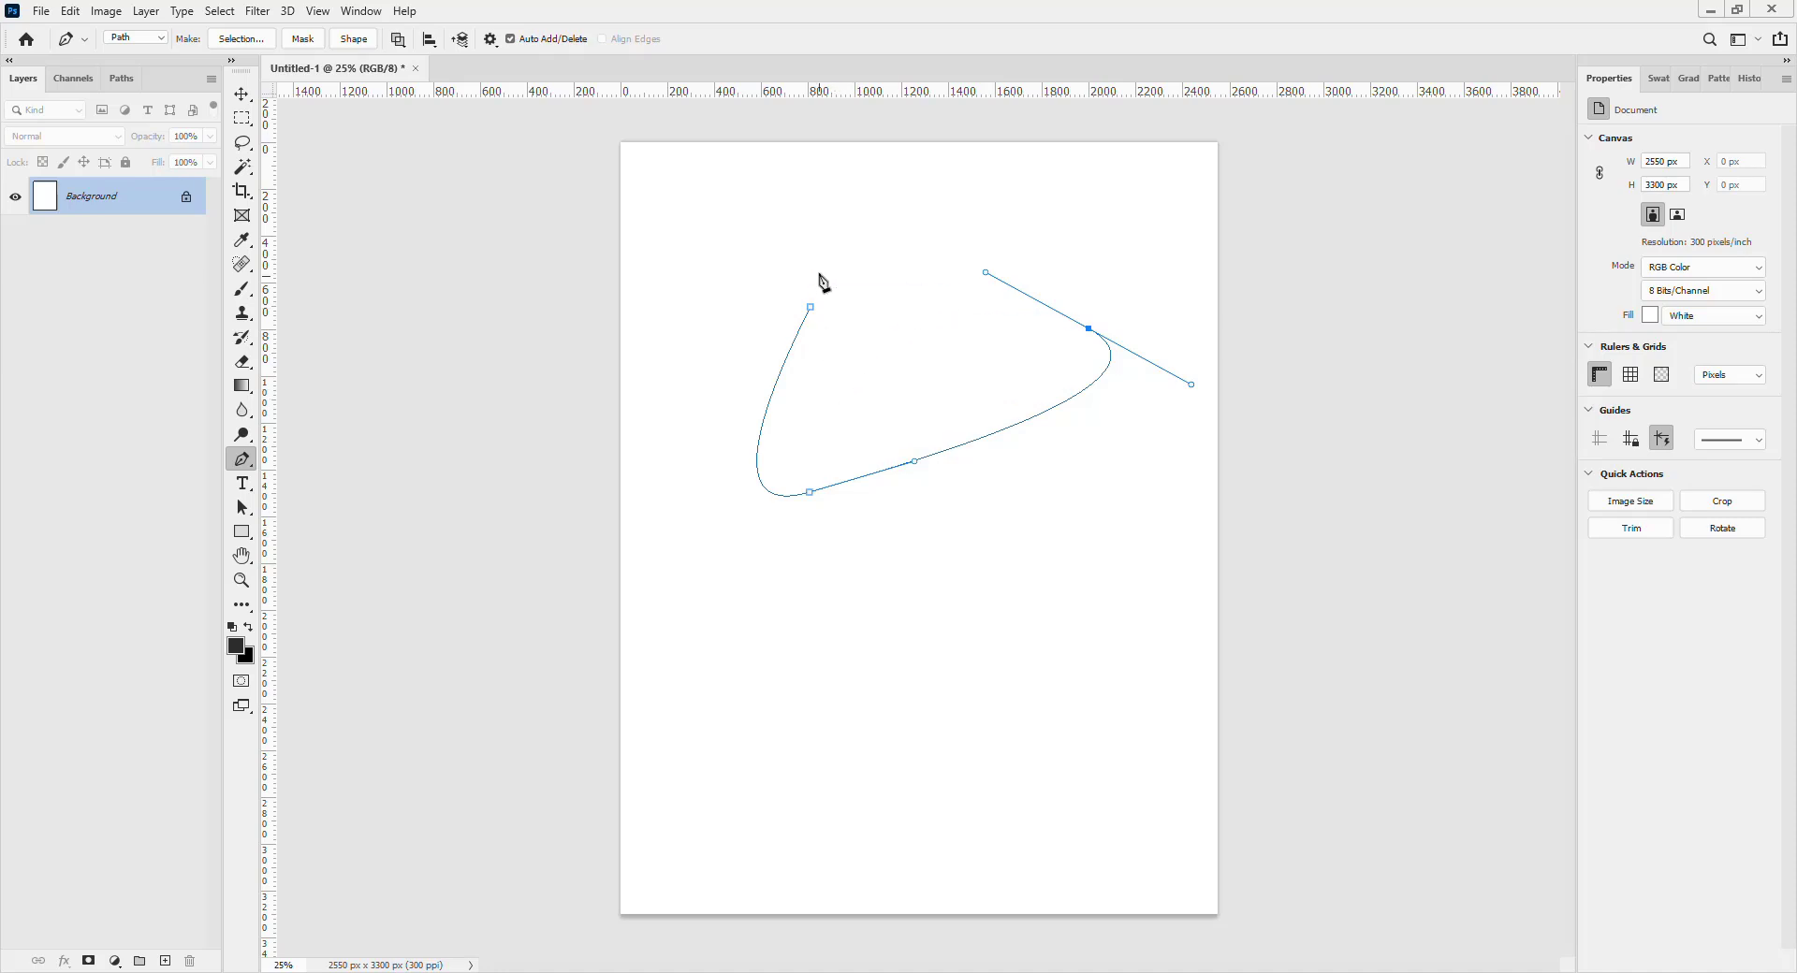
pyautogui.click(807, 310)
pyautogui.click(810, 308)
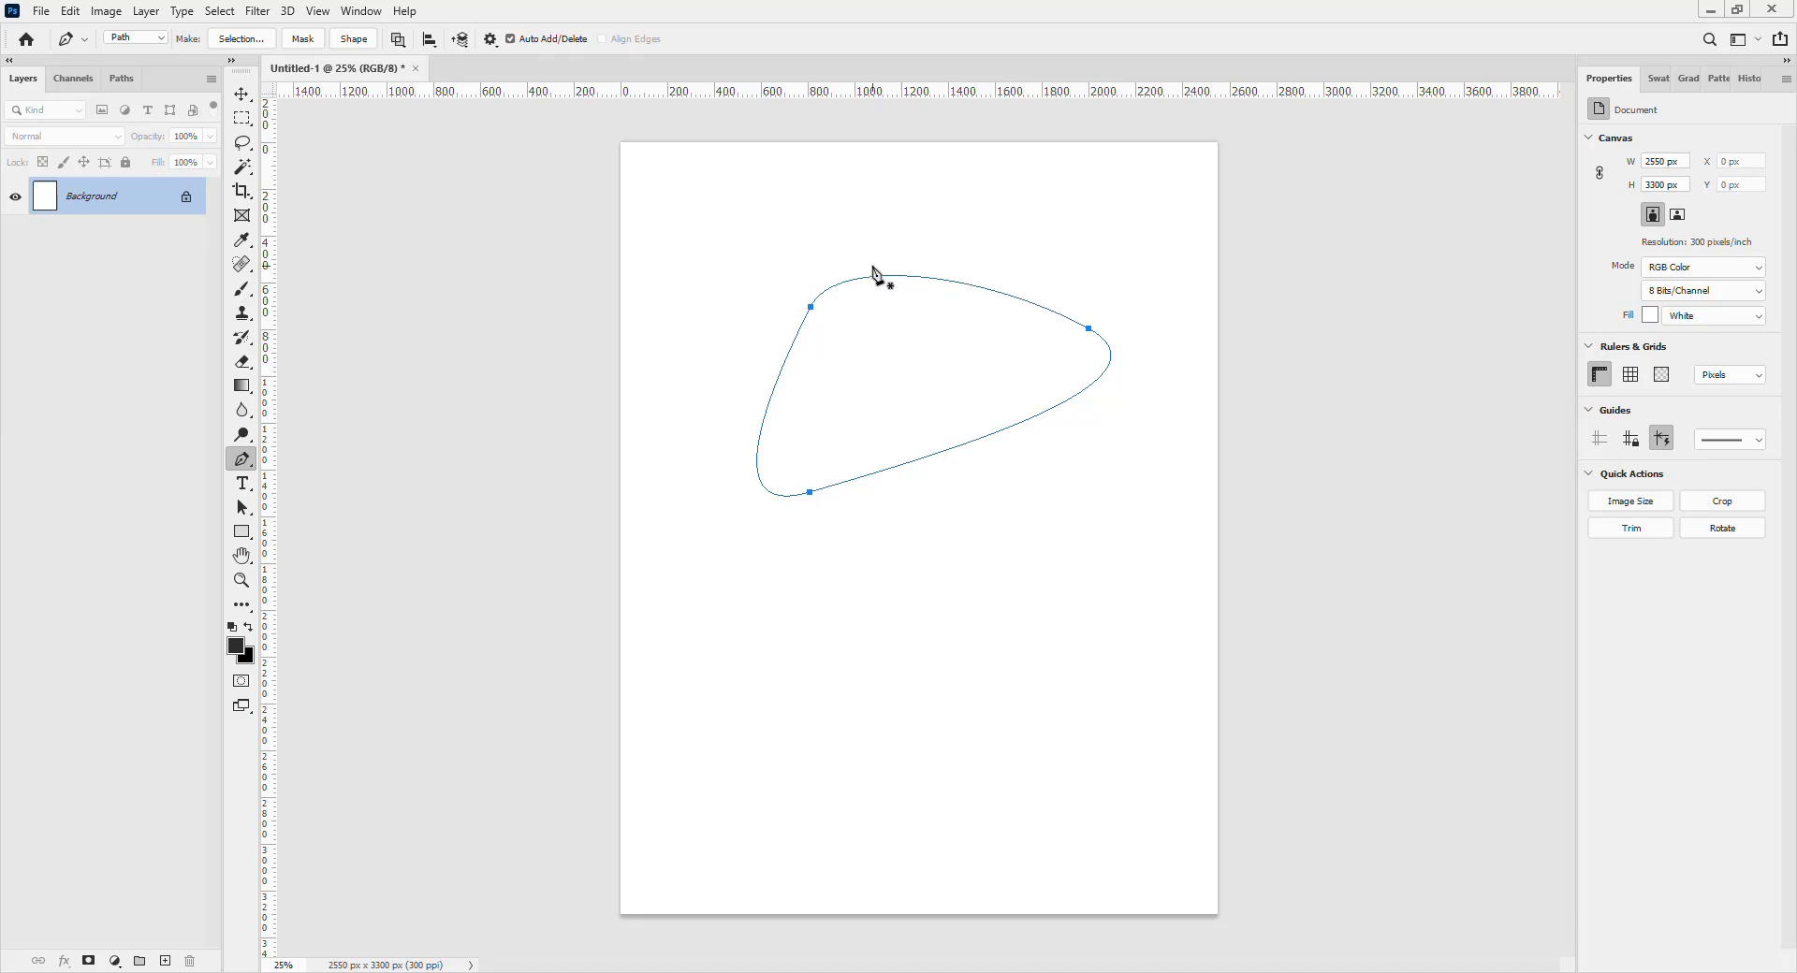
# Undo the closed three-point path, including its starting anchor.
pyautogui.hotkey('ctrl', 'z')
pyautogui.hotkey('ctrl', 'z')
pyautogui.hotkey('ctrl', 'z')
pyautogui.hotkey('ctrl', 'z')
pyautogui.hotkey('ctrl', 'z')
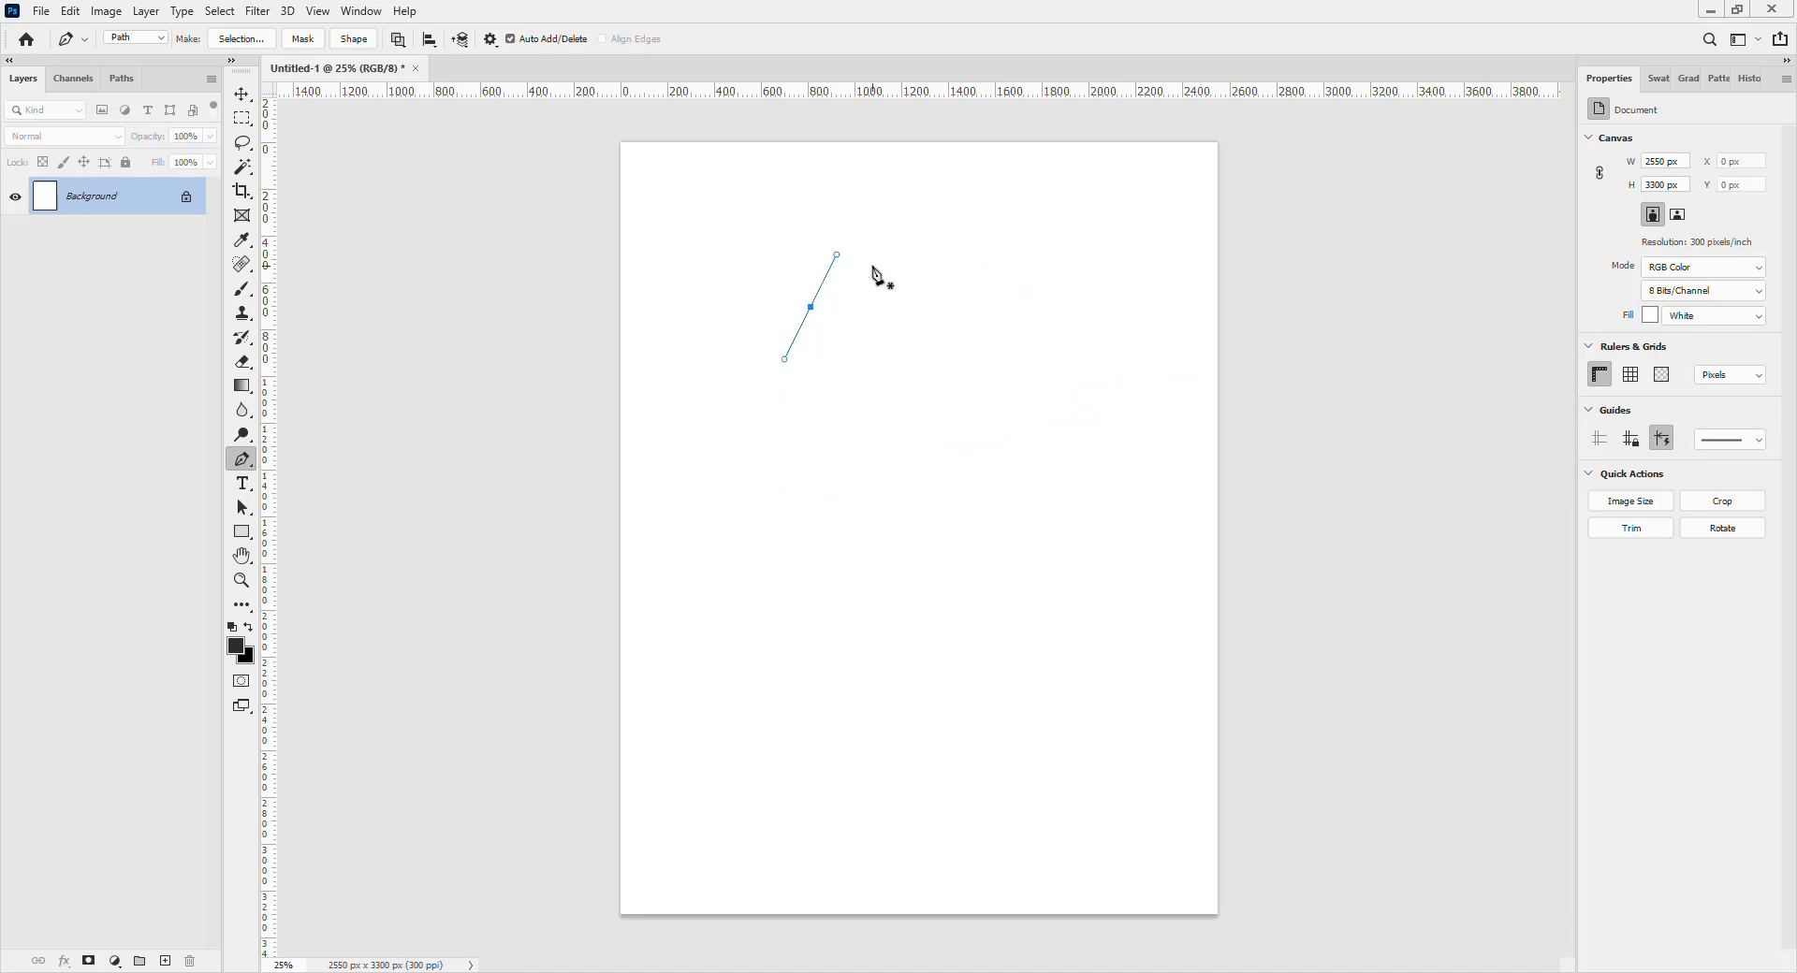
pyautogui.click(490, 38)
pyautogui.click(826, 31)
pyautogui.click(868, 309)
pyautogui.hotkey('ctrl', 'z')
# Draw a curved segment from a smooth anchor in the page's upper middle to a second smooth anchor below it.
pyautogui.click(844, 308)
pyautogui.moveTo(843, 310); pyautogui.dragTo(909, 273)
pyautogui.moveTo(907, 268); pyautogui.dragTo(907, 269)
pyautogui.click(982, 462)
pyautogui.moveTo(981, 468); pyautogui.dragTo(903, 677)
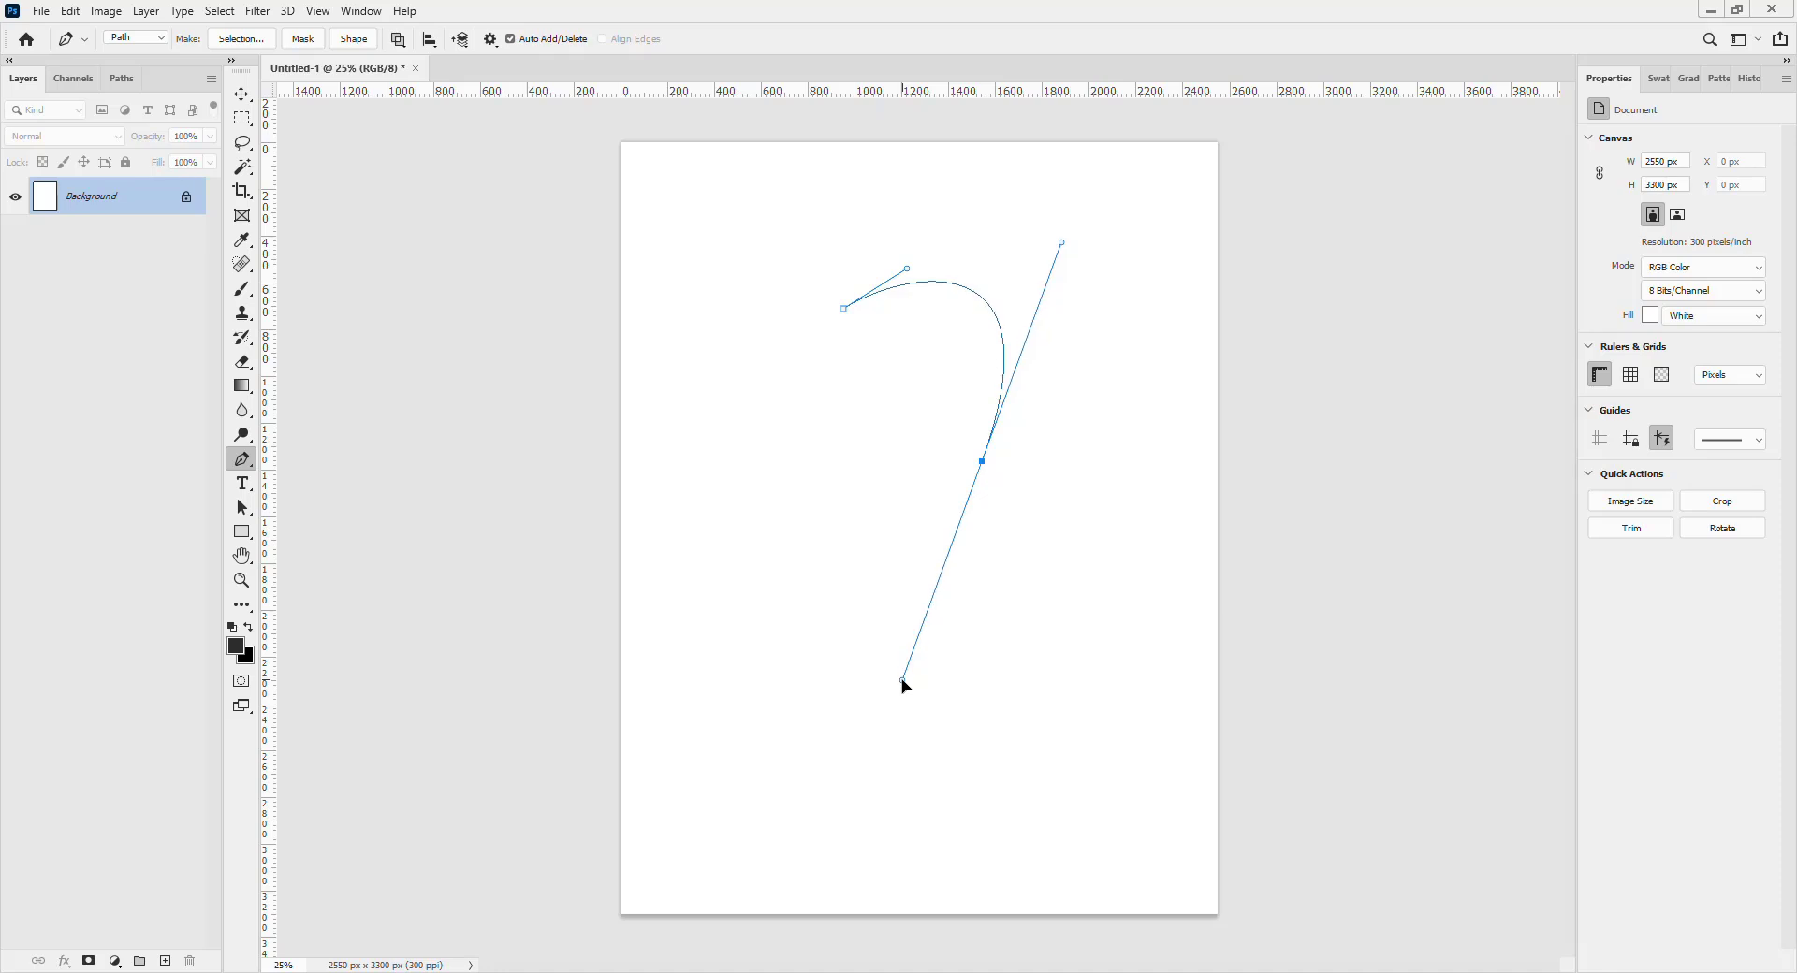
# Reshape the curve with longer handles on its second anchor and continue it to a third smooth anchor farther down the page.
pyautogui.moveTo(902, 680); pyautogui.dragTo(901, 680)
pyautogui.moveTo(901, 682); pyautogui.dragTo(942, 636)
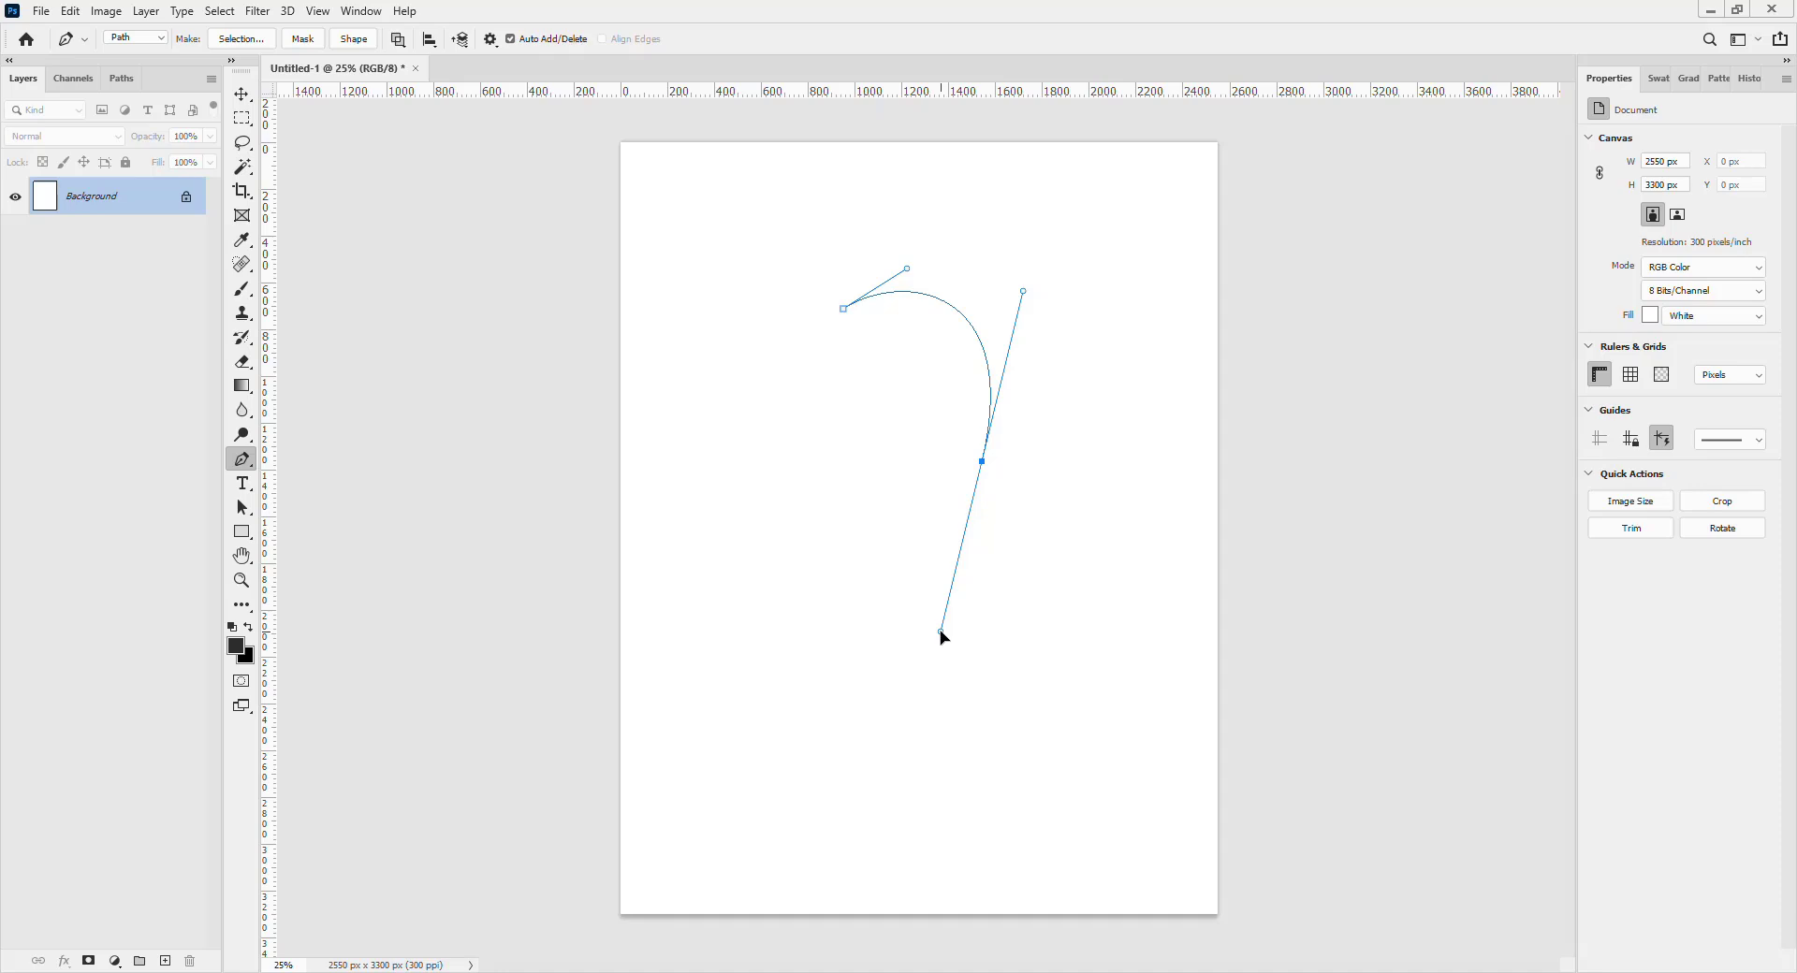
pyautogui.moveTo(942, 636); pyautogui.dragTo(918, 664)
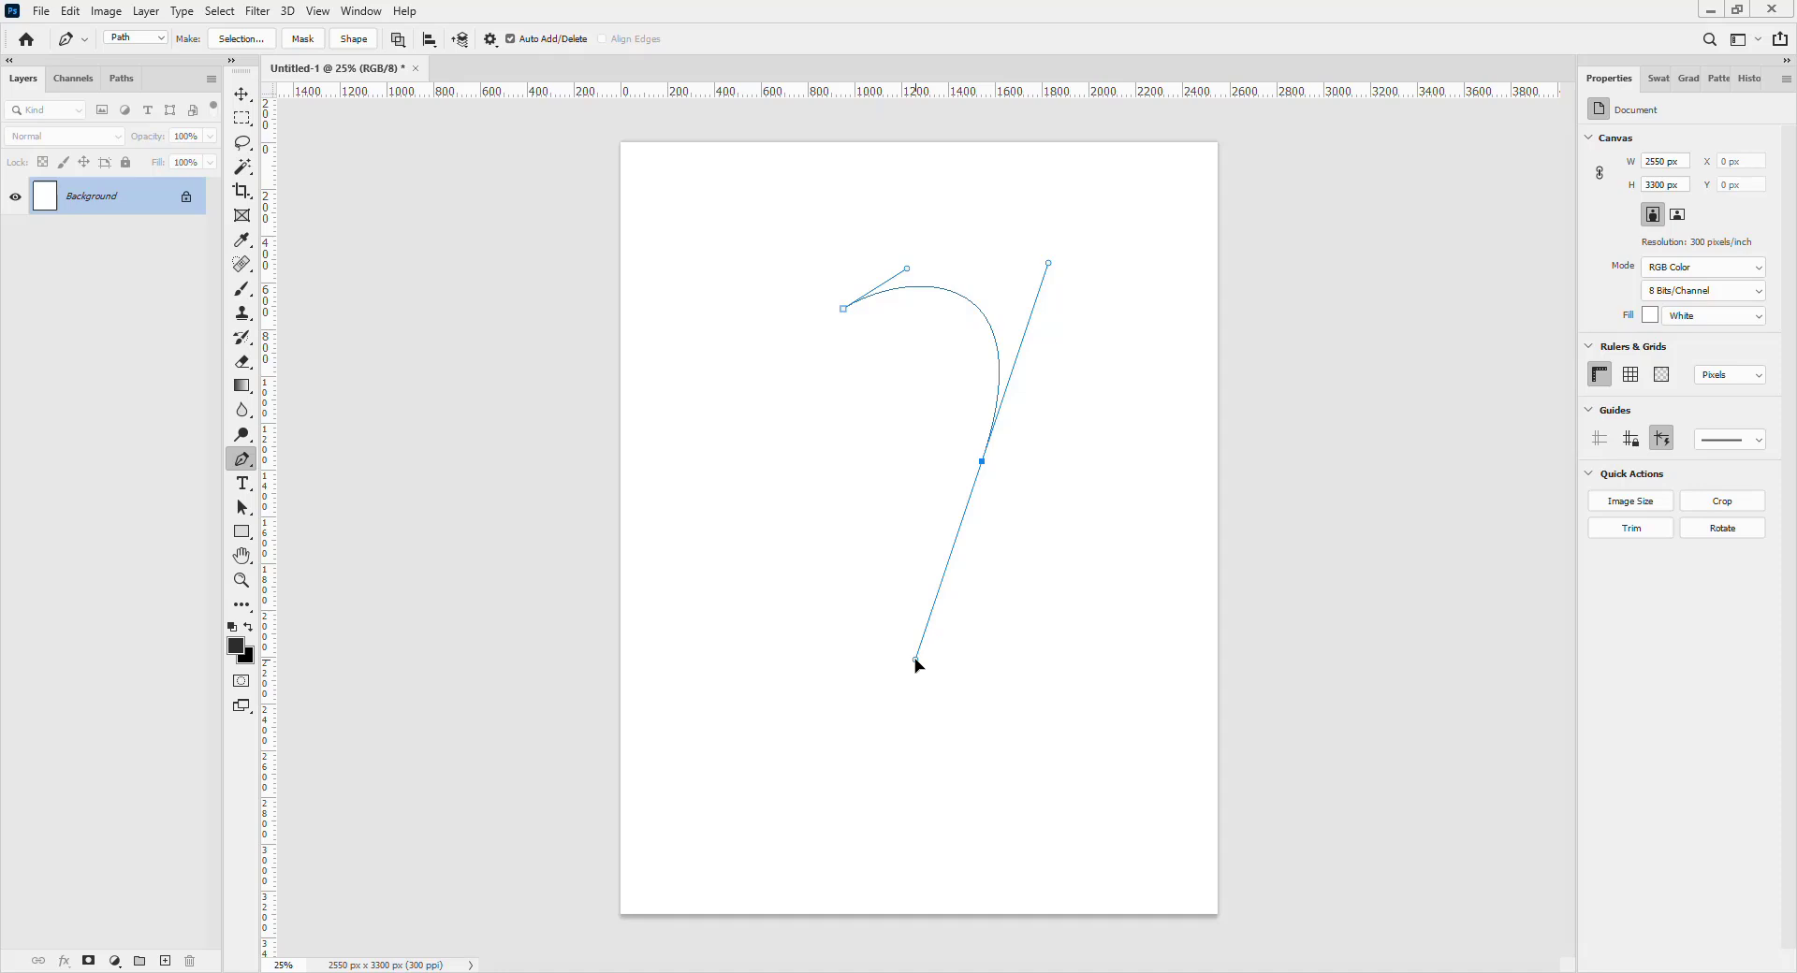
pyautogui.moveTo(917, 664); pyautogui.dragTo(900, 733)
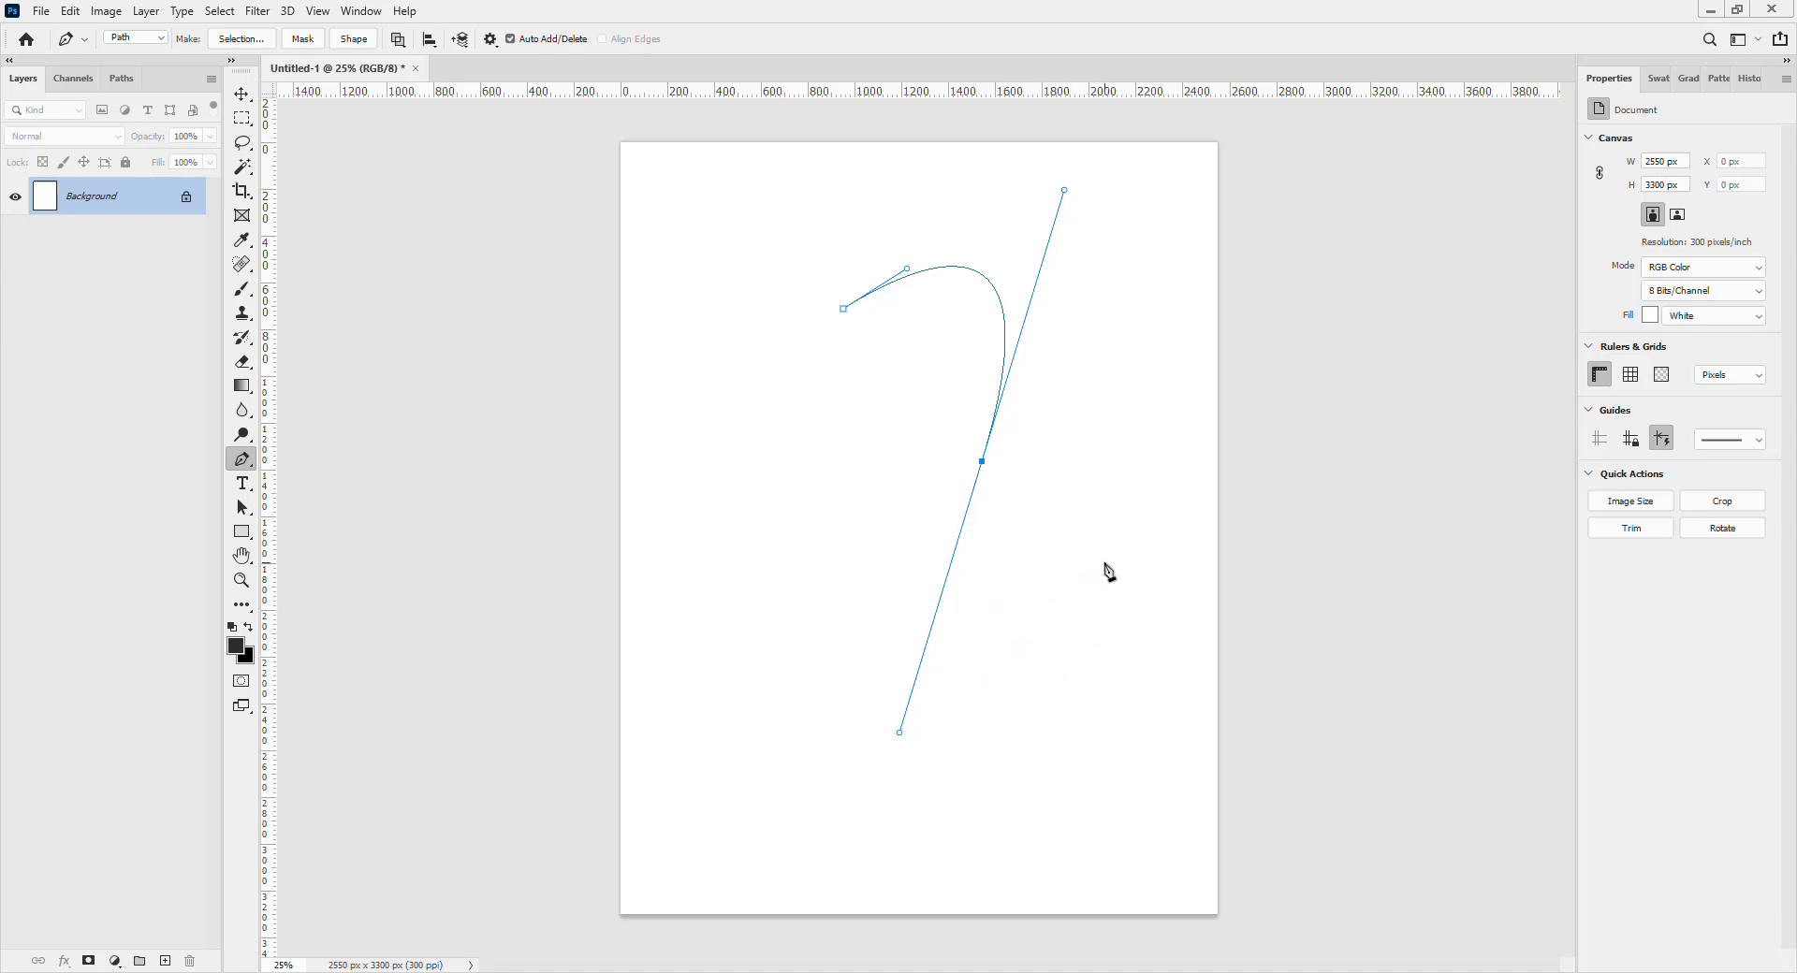
pyautogui.moveTo(1106, 577); pyautogui.dragTo(1197, 481)
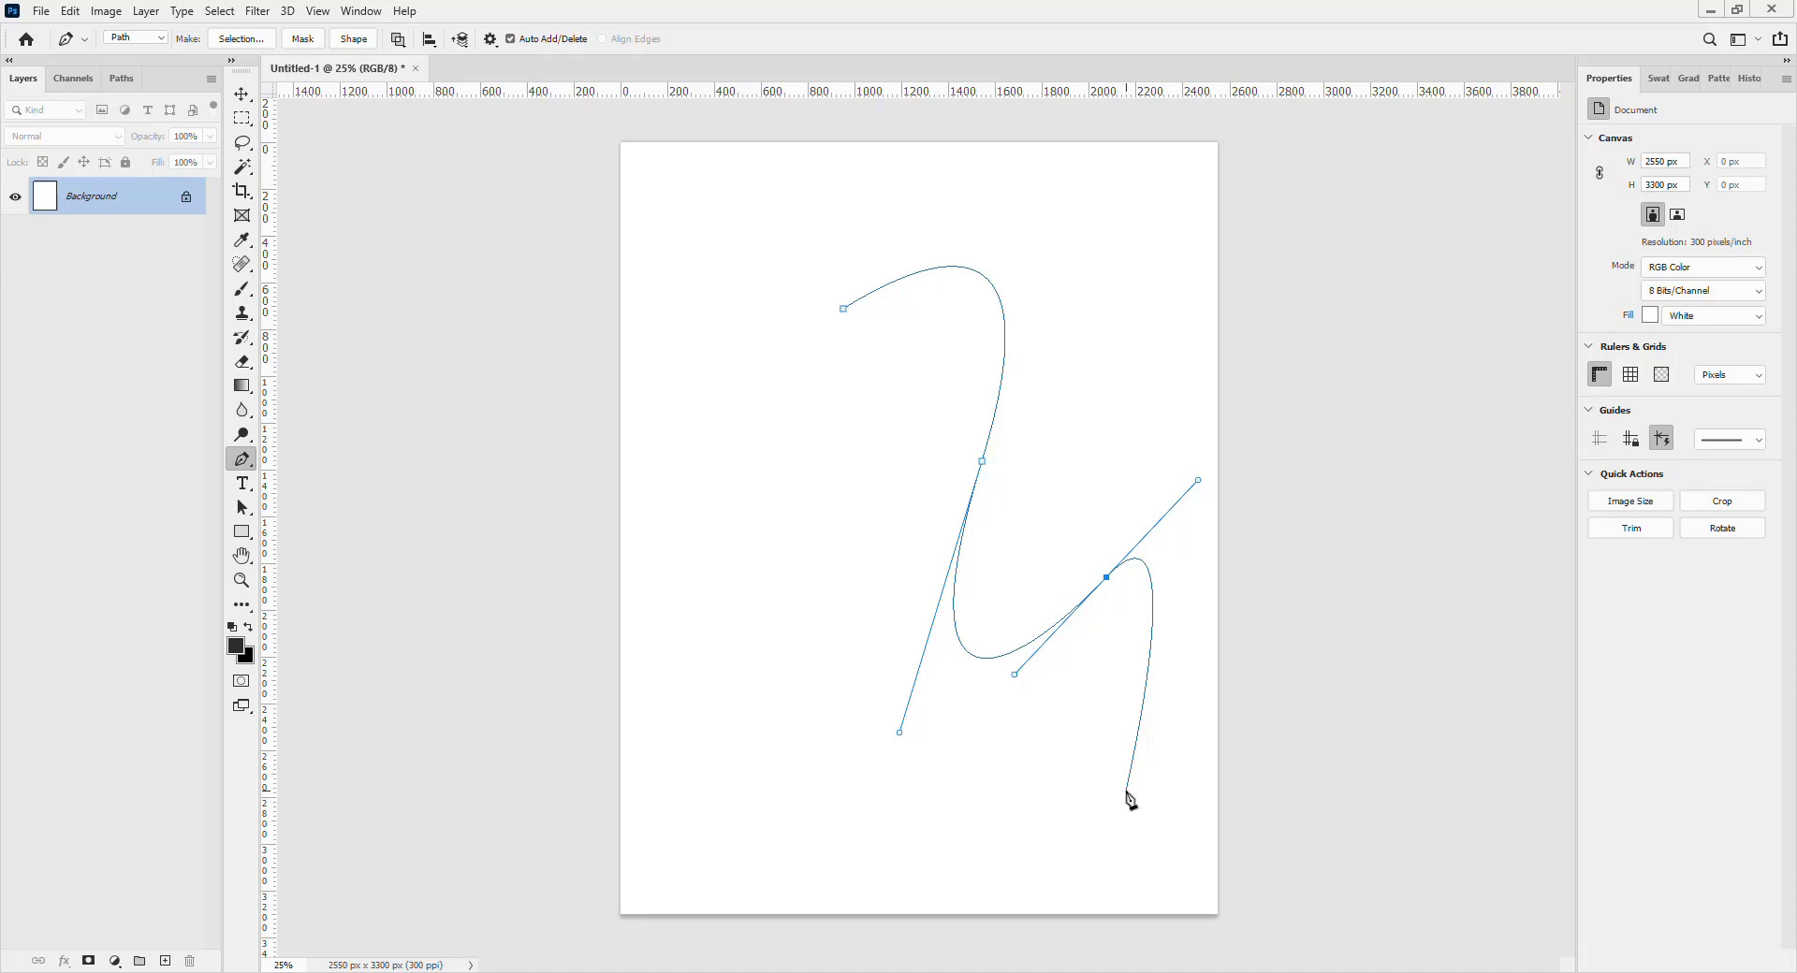
# Undo the open three-point curve completely.
pyautogui.hotkey('ctrl', 'z')
pyautogui.hotkey('ctrl', 'z')
pyautogui.hotkey('ctrl', 'z')
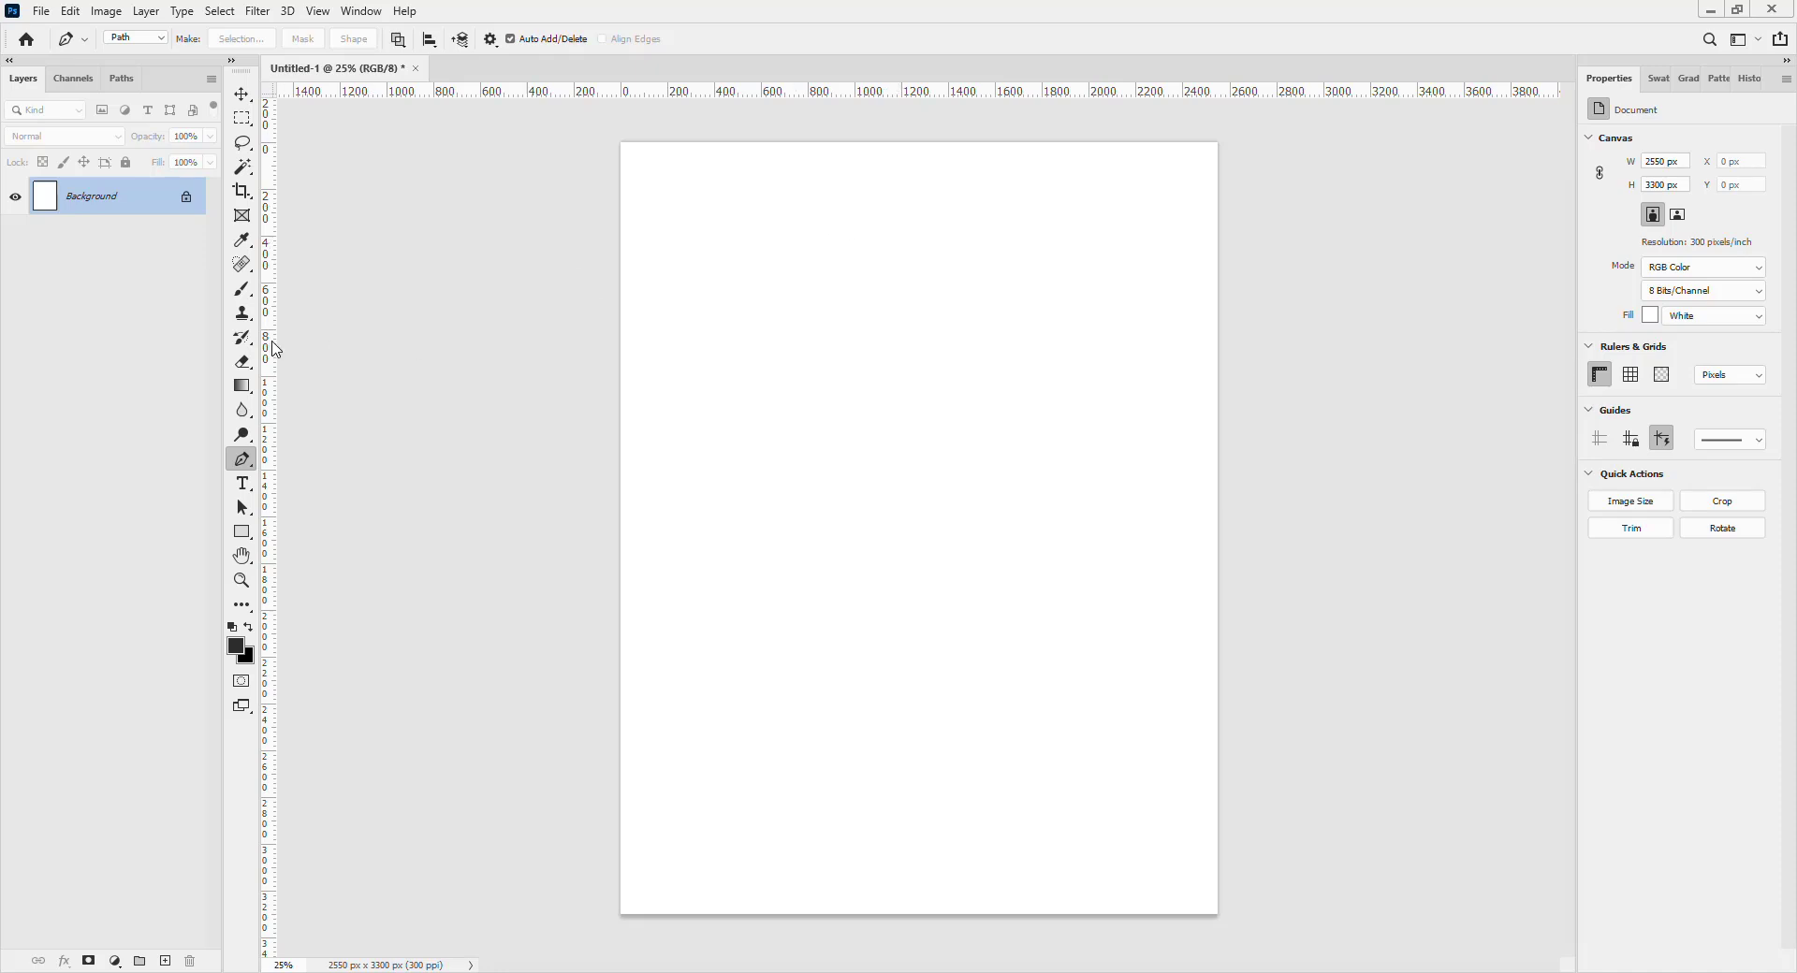
# Place a vertical guide at about 1220 px and horizontal guides at about 170, 900, 1610 and 3120 px.
pyautogui.moveTo(273, 338); pyautogui.dragTo(907, 393)
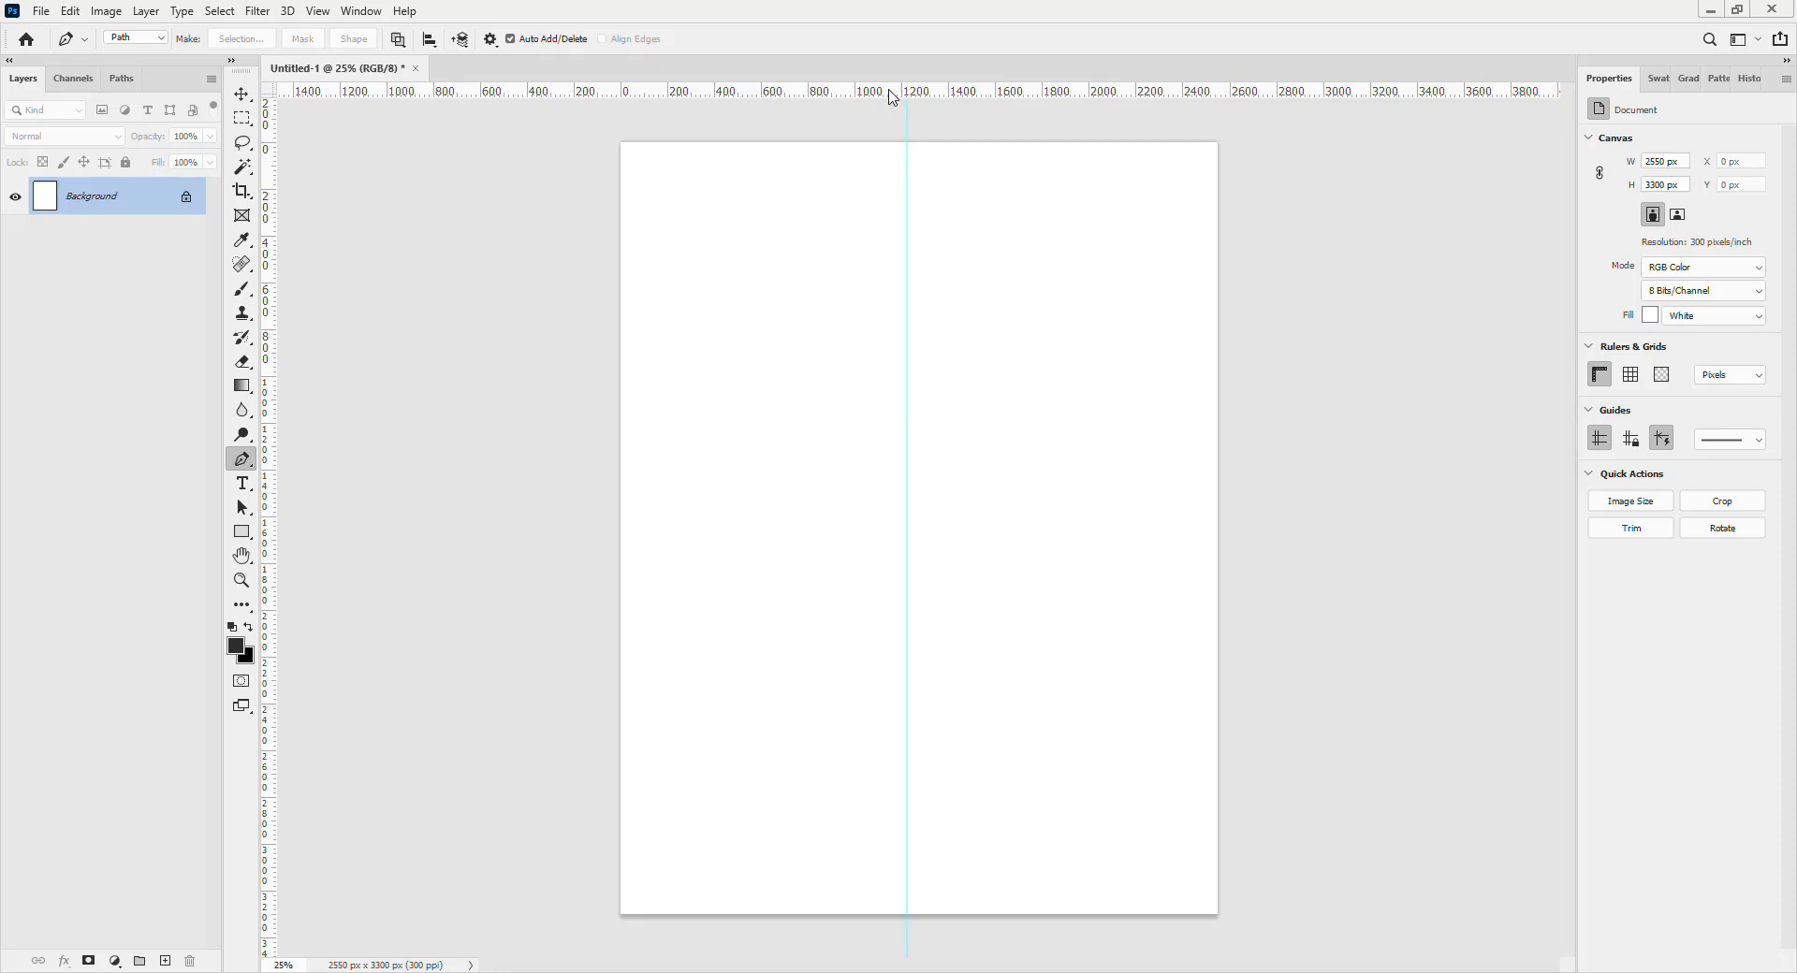
pyautogui.moveTo(889, 88); pyautogui.dragTo(964, 519)
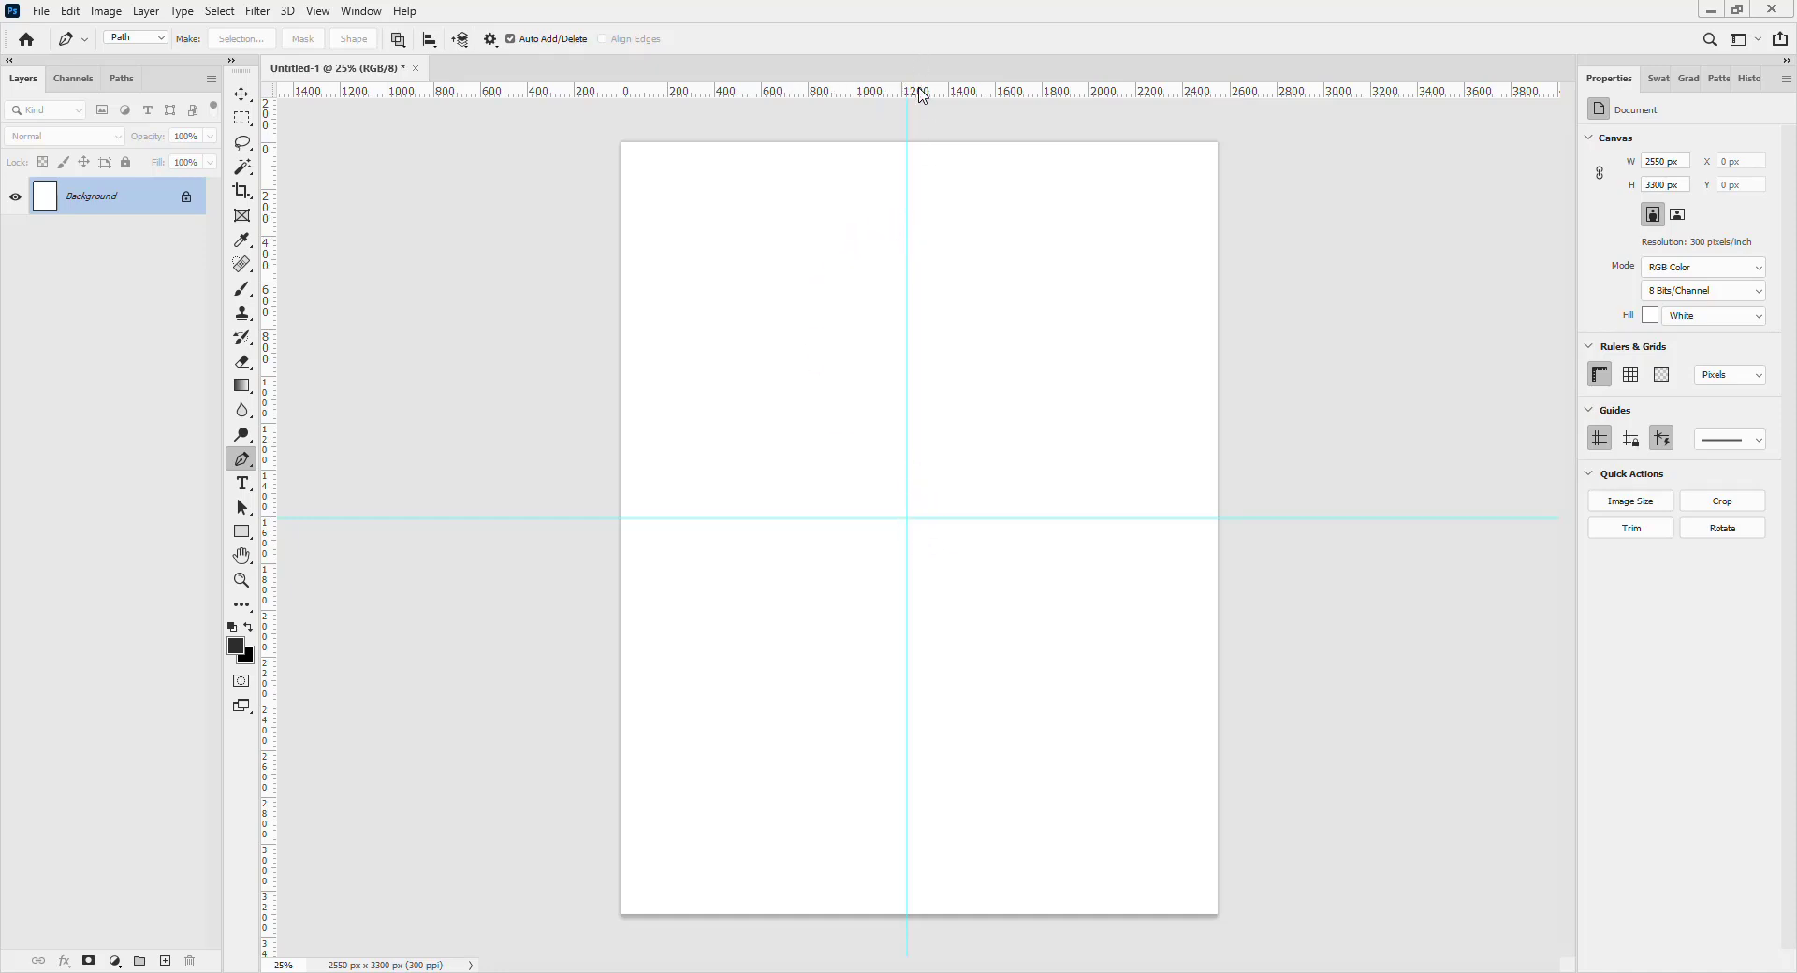
pyautogui.moveTo(918, 89); pyautogui.dragTo(915, 182)
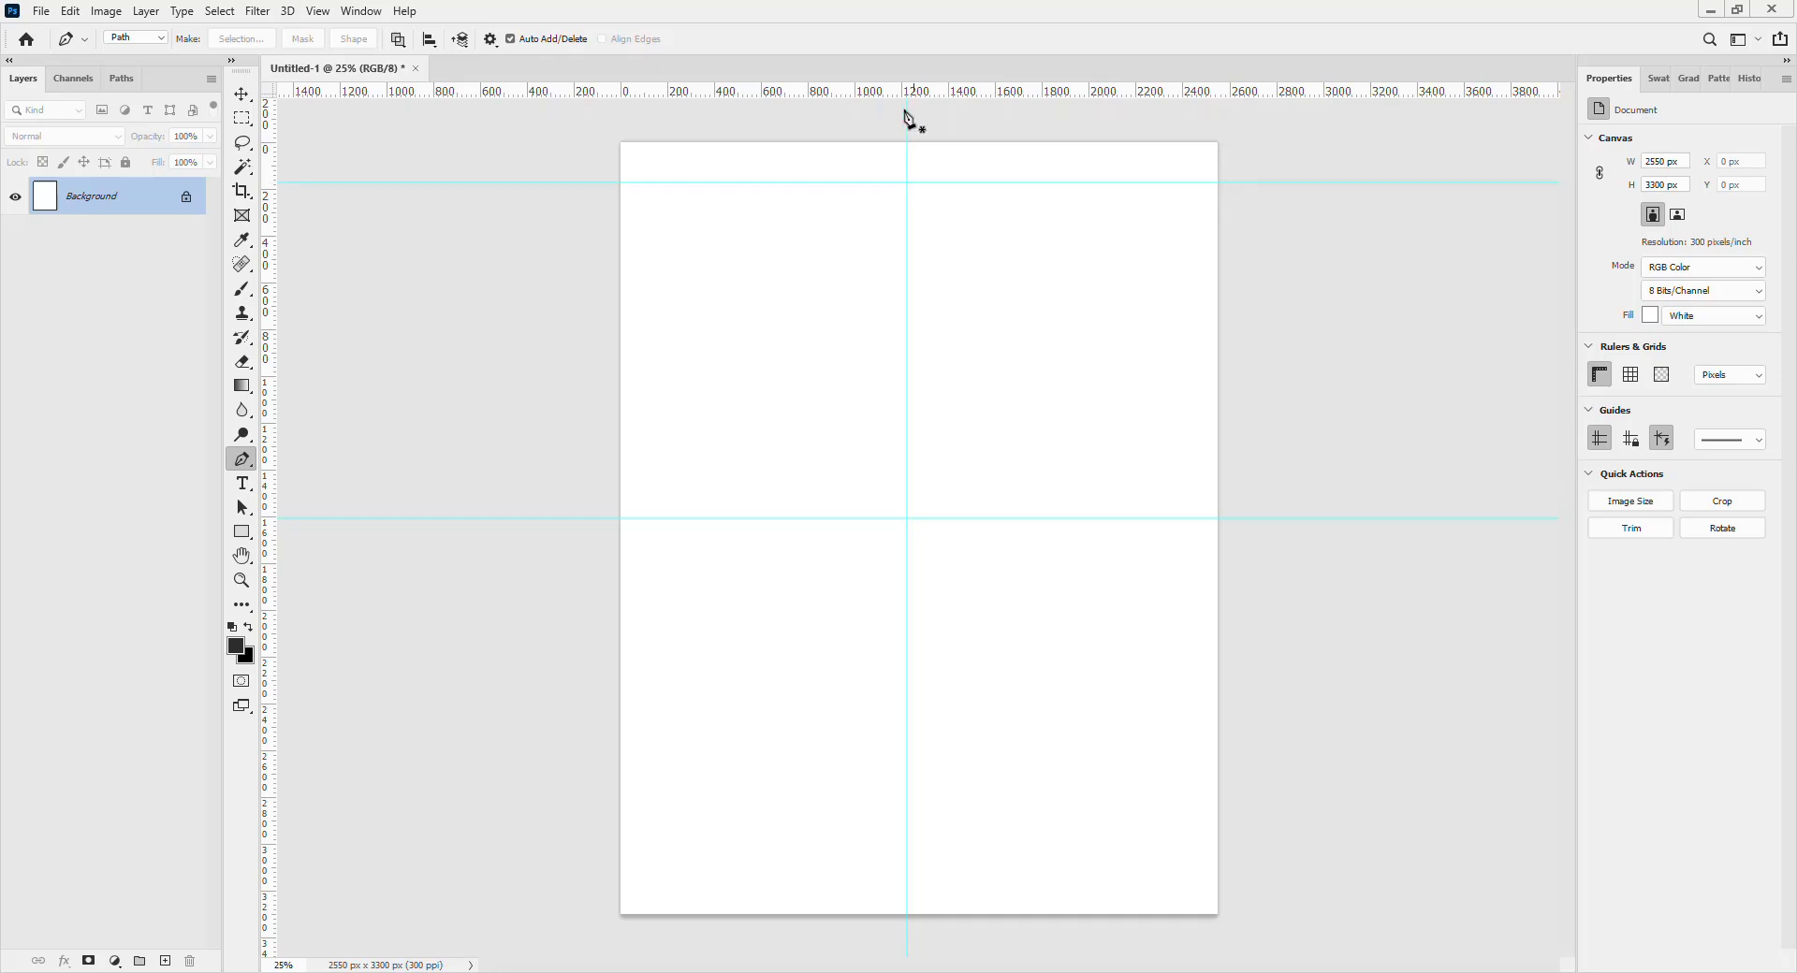
pyautogui.moveTo(904, 89); pyautogui.dragTo(902, 874)
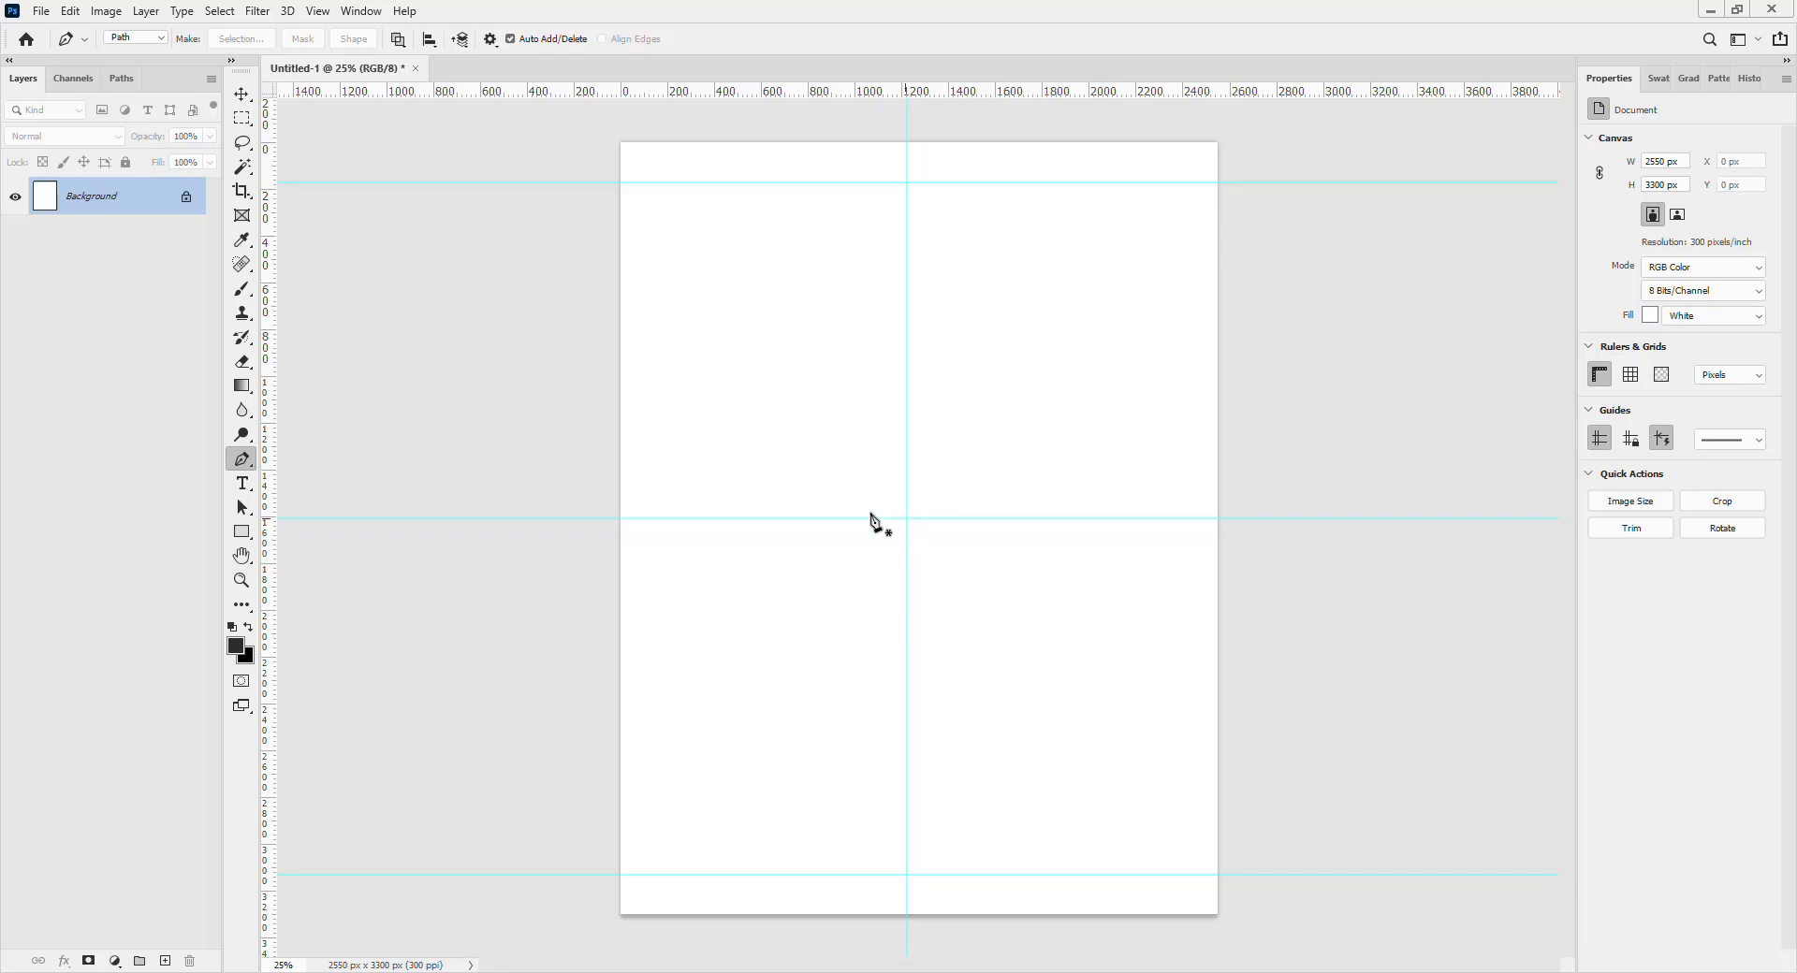
pyautogui.moveTo(270, 510); pyautogui.dragTo(753, 575)
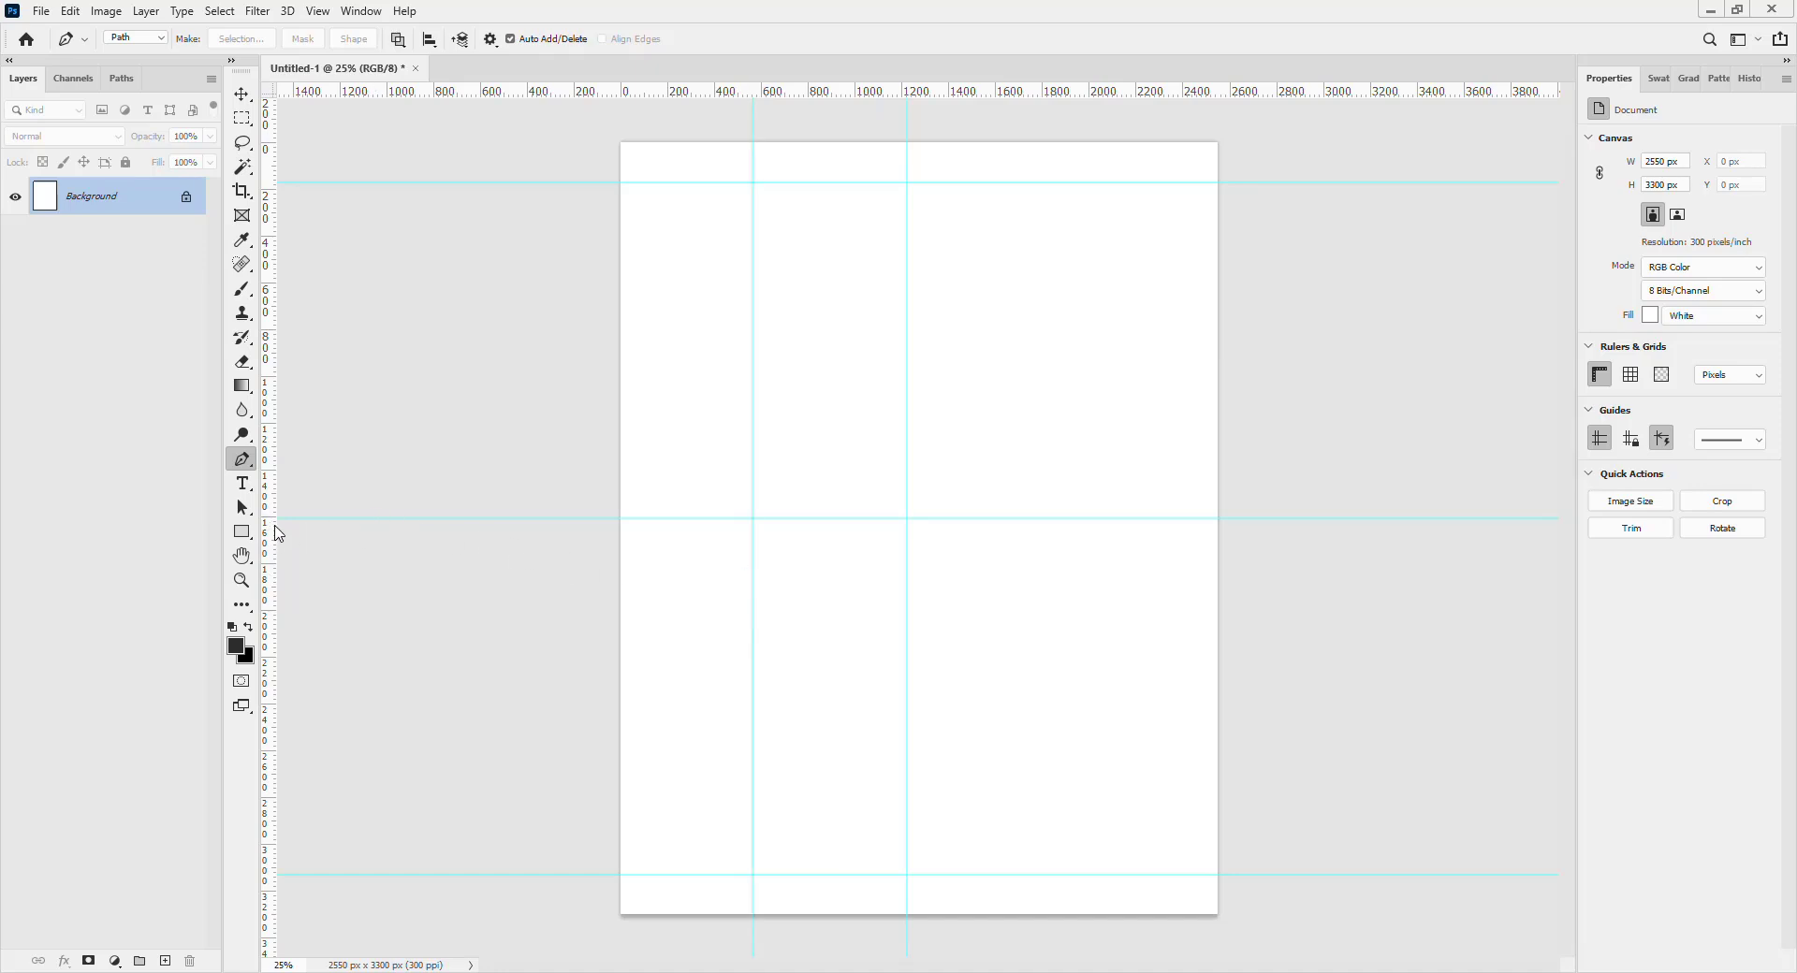
pyautogui.hotkey('ctrl', 'z')
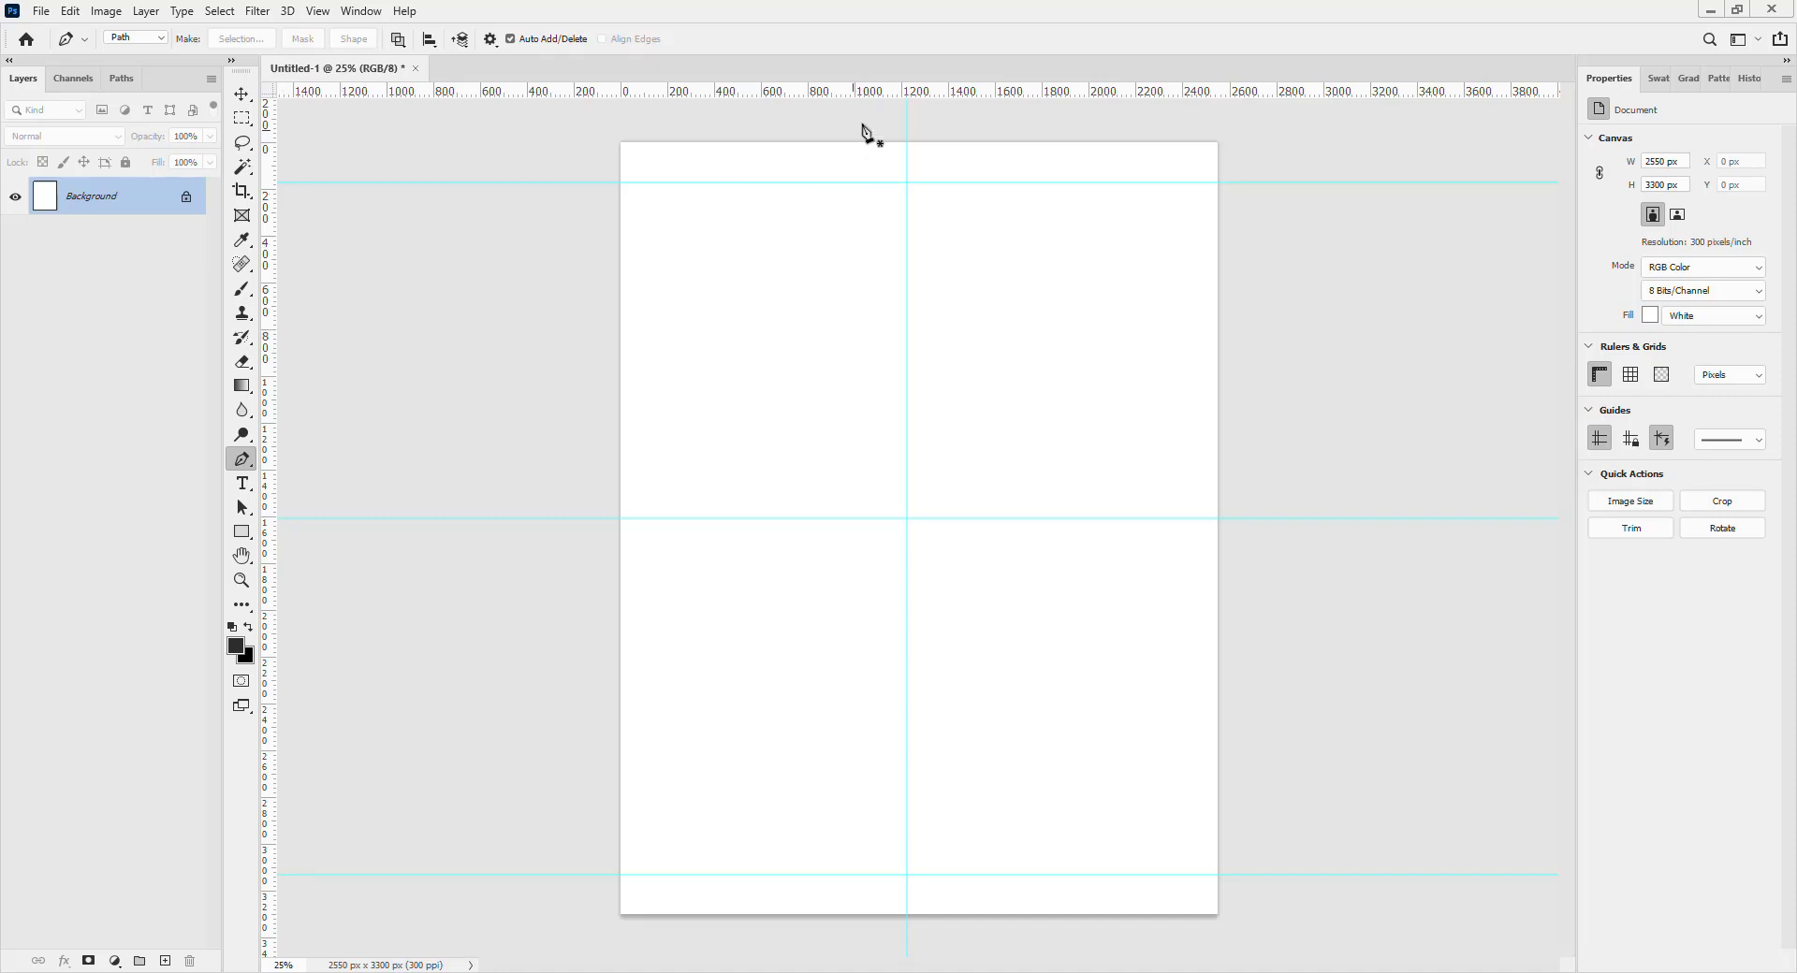
pyautogui.moveTo(900, 87); pyautogui.dragTo(915, 354)
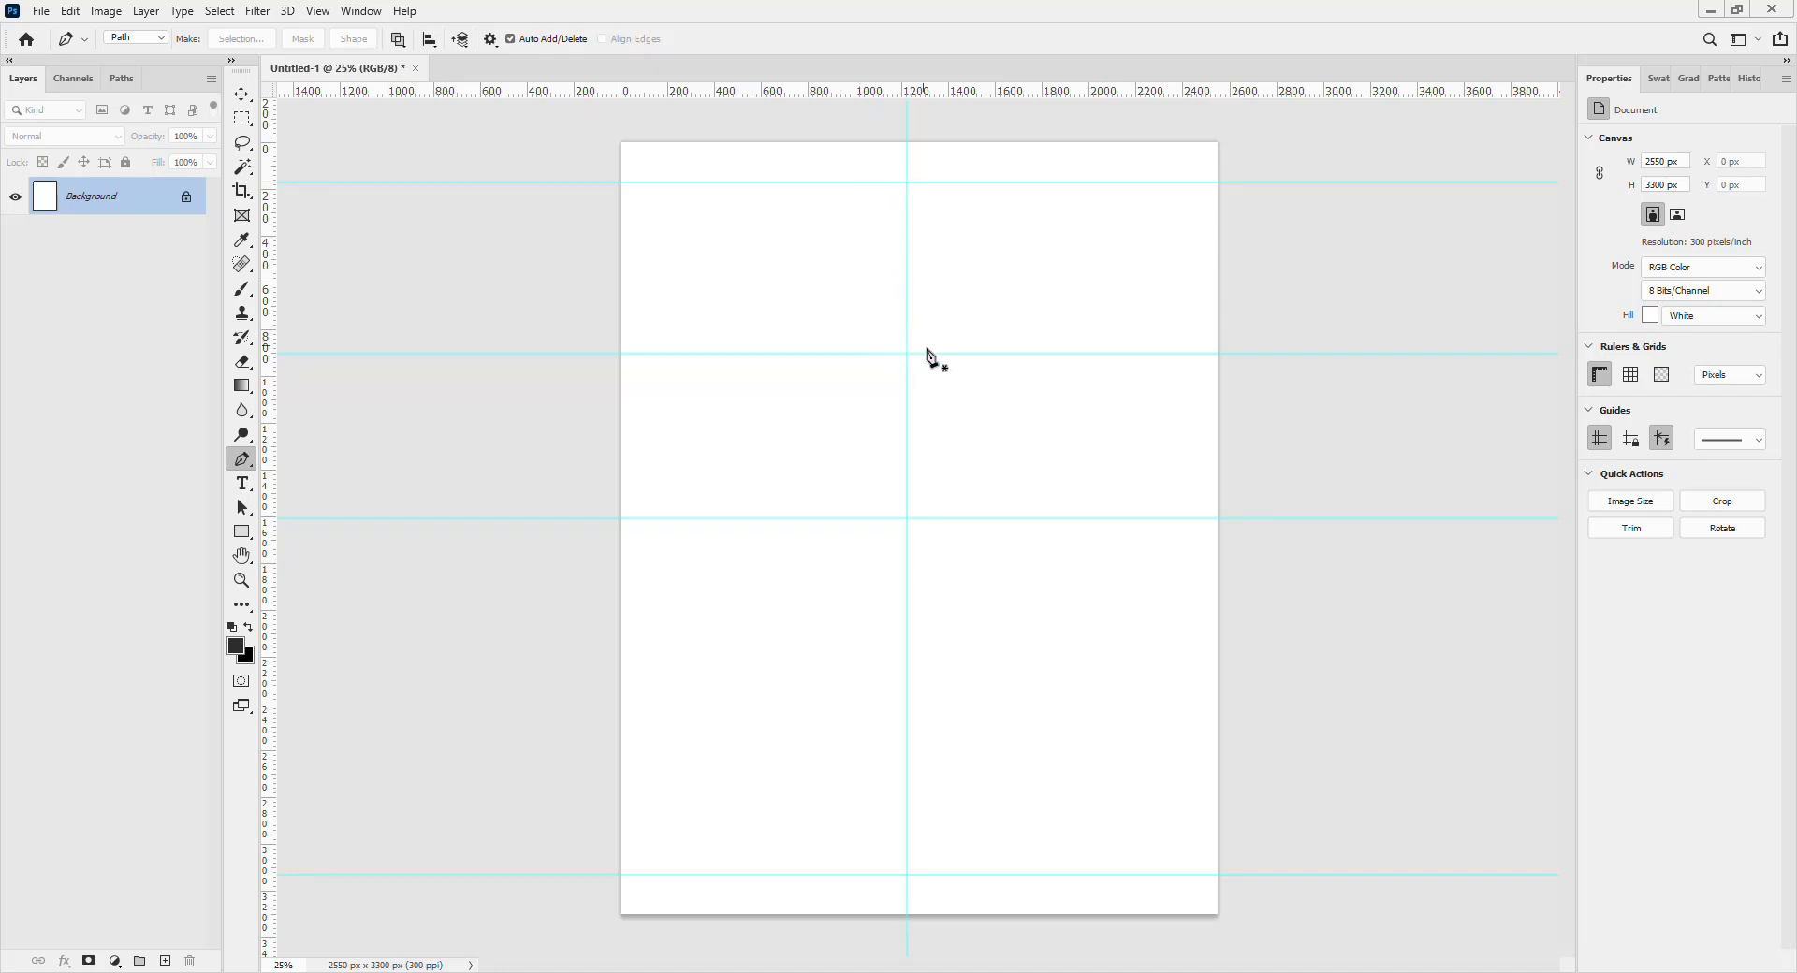
# Start a path with a corner anchor where the vertical guide crosses the topmost horizontal guide.
pyautogui.click(906, 183)
pyautogui.hotkey('ctrl', 'z')
pyautogui.click(907, 182)
pyautogui.moveTo(908, 185); pyautogui.dragTo(903, 221)
pyautogui.hotkey('ctrl', 'z')
pyautogui.click(906, 183)
# Try a smooth second anchor with long horizontal handles where the vertical guide meets the second horizontal guide, and undo it.
pyautogui.click(908, 355)
pyautogui.moveTo(907, 355); pyautogui.dragTo(1125, 355)
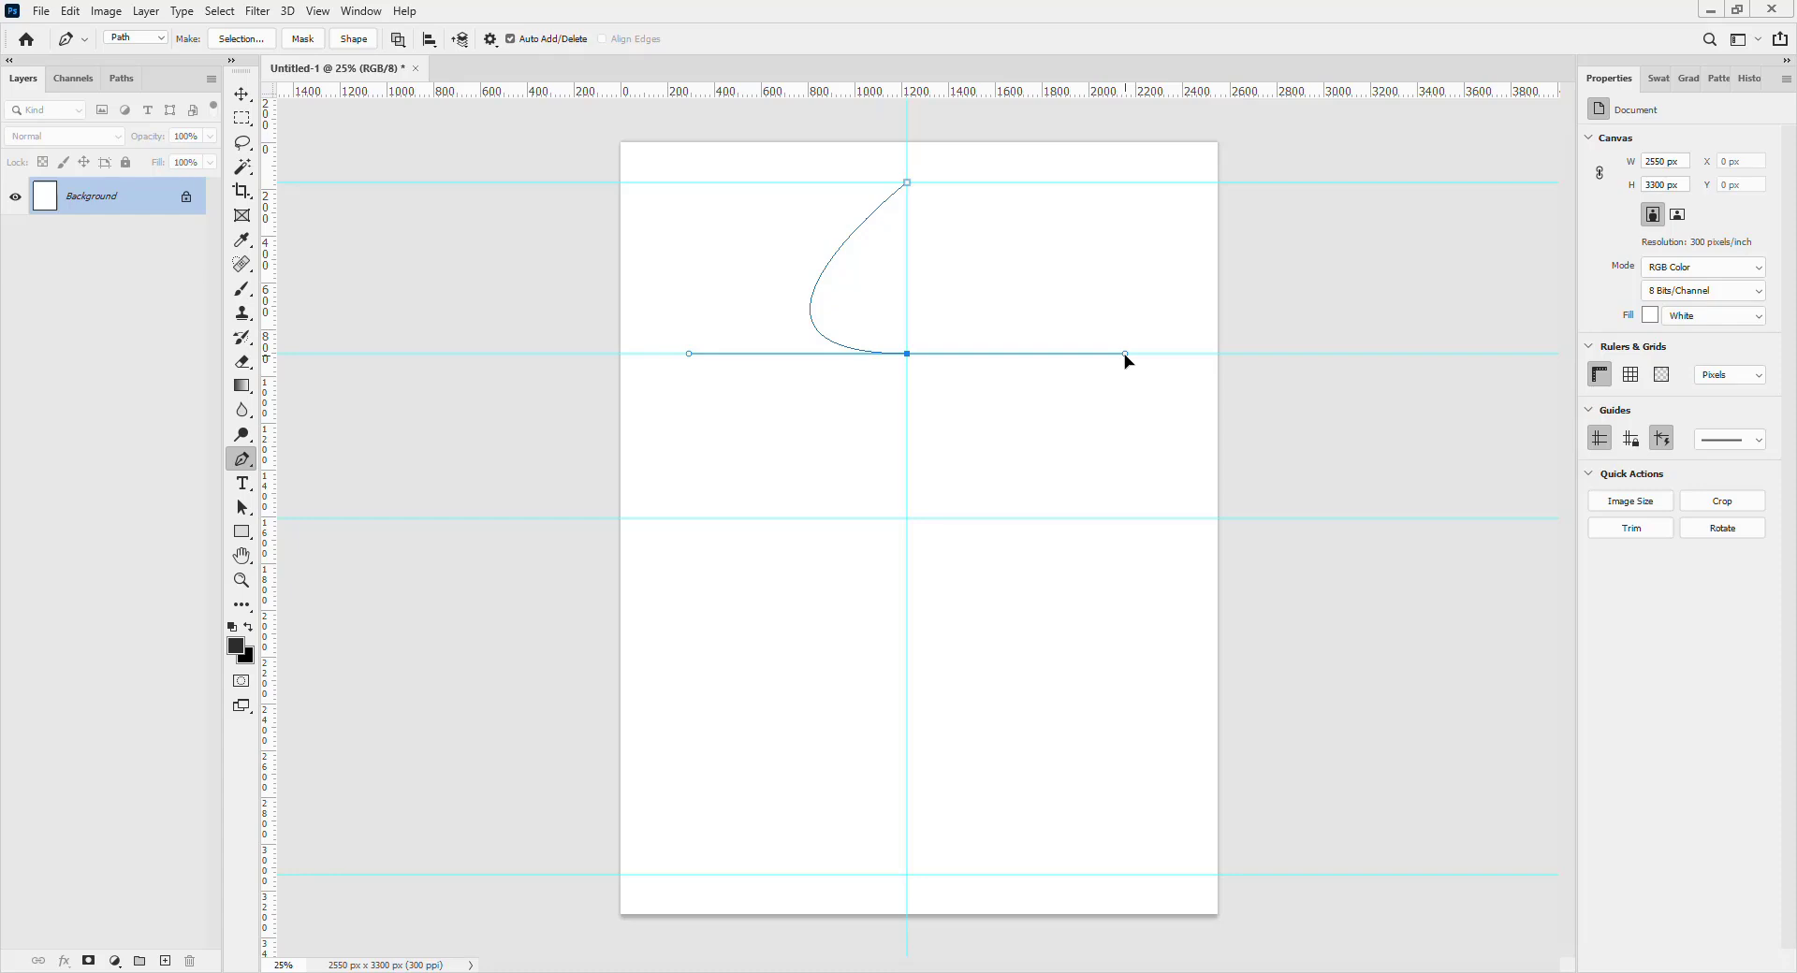
pyautogui.moveTo(1125, 355)
pyautogui.mouseDown()
pyautogui.moveTo(1170, 355)
pyautogui.moveTo(1147, 356)
pyautogui.mouseUp()
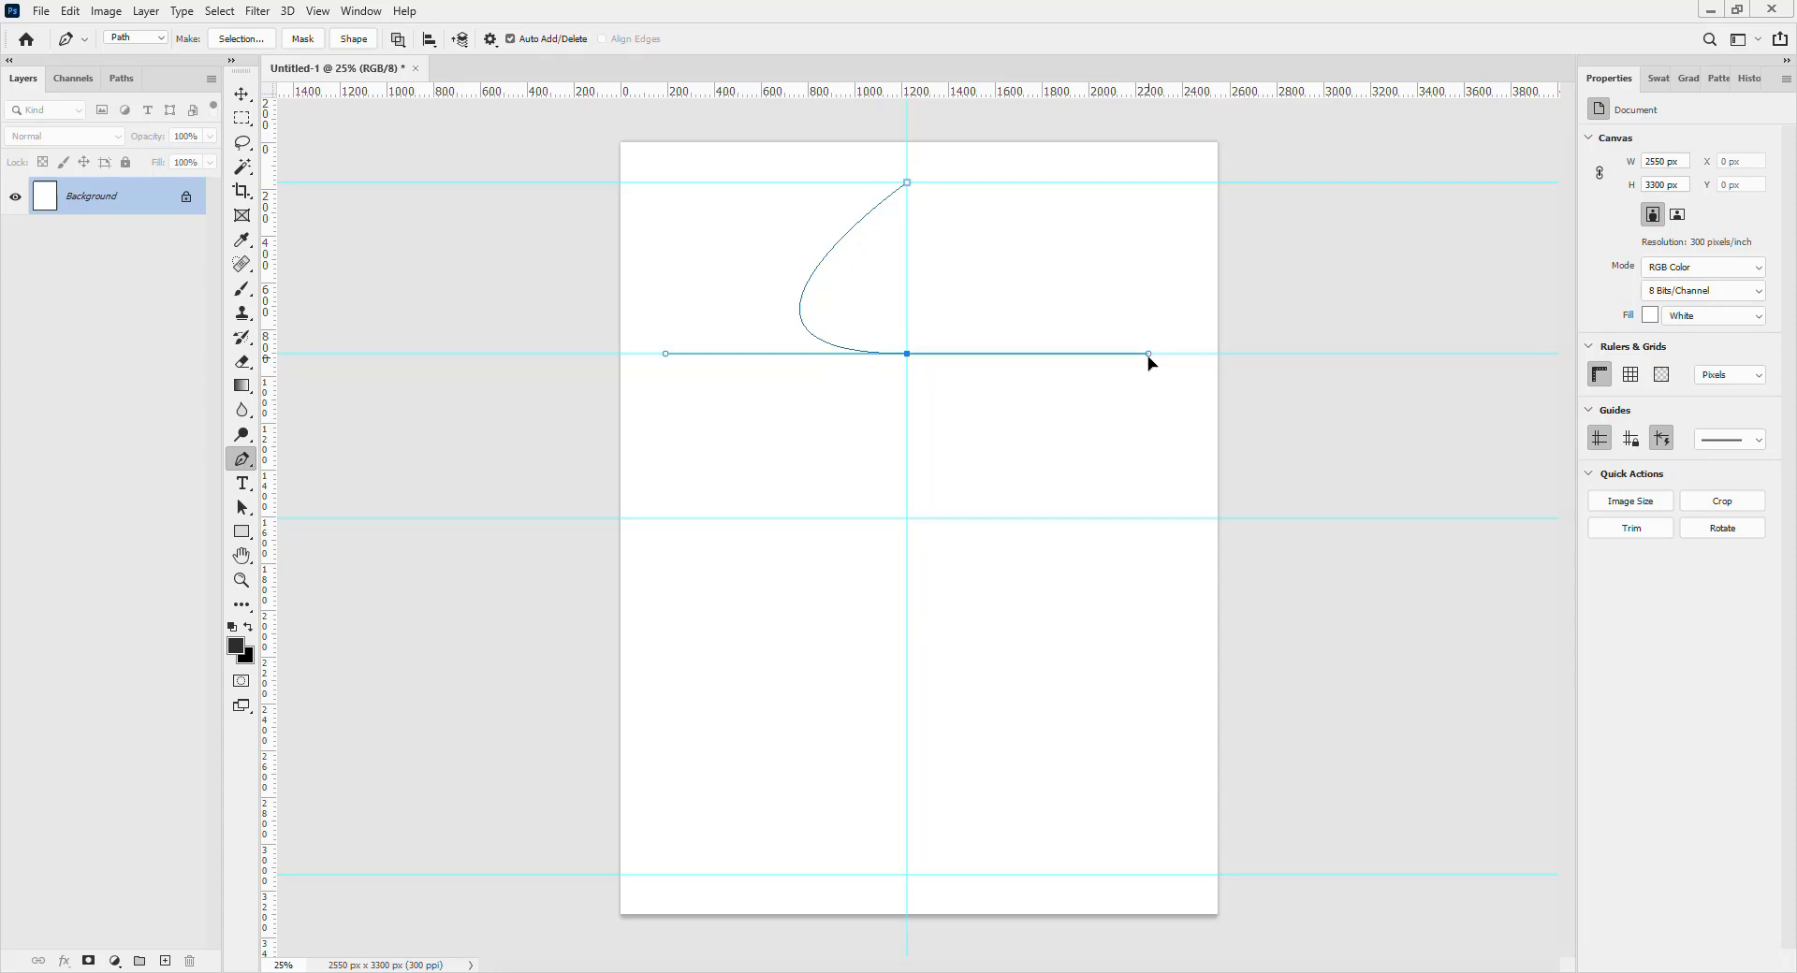
pyautogui.hotkey('ctrl', 'z')
pyautogui.hotkey('ctrl', 'z')
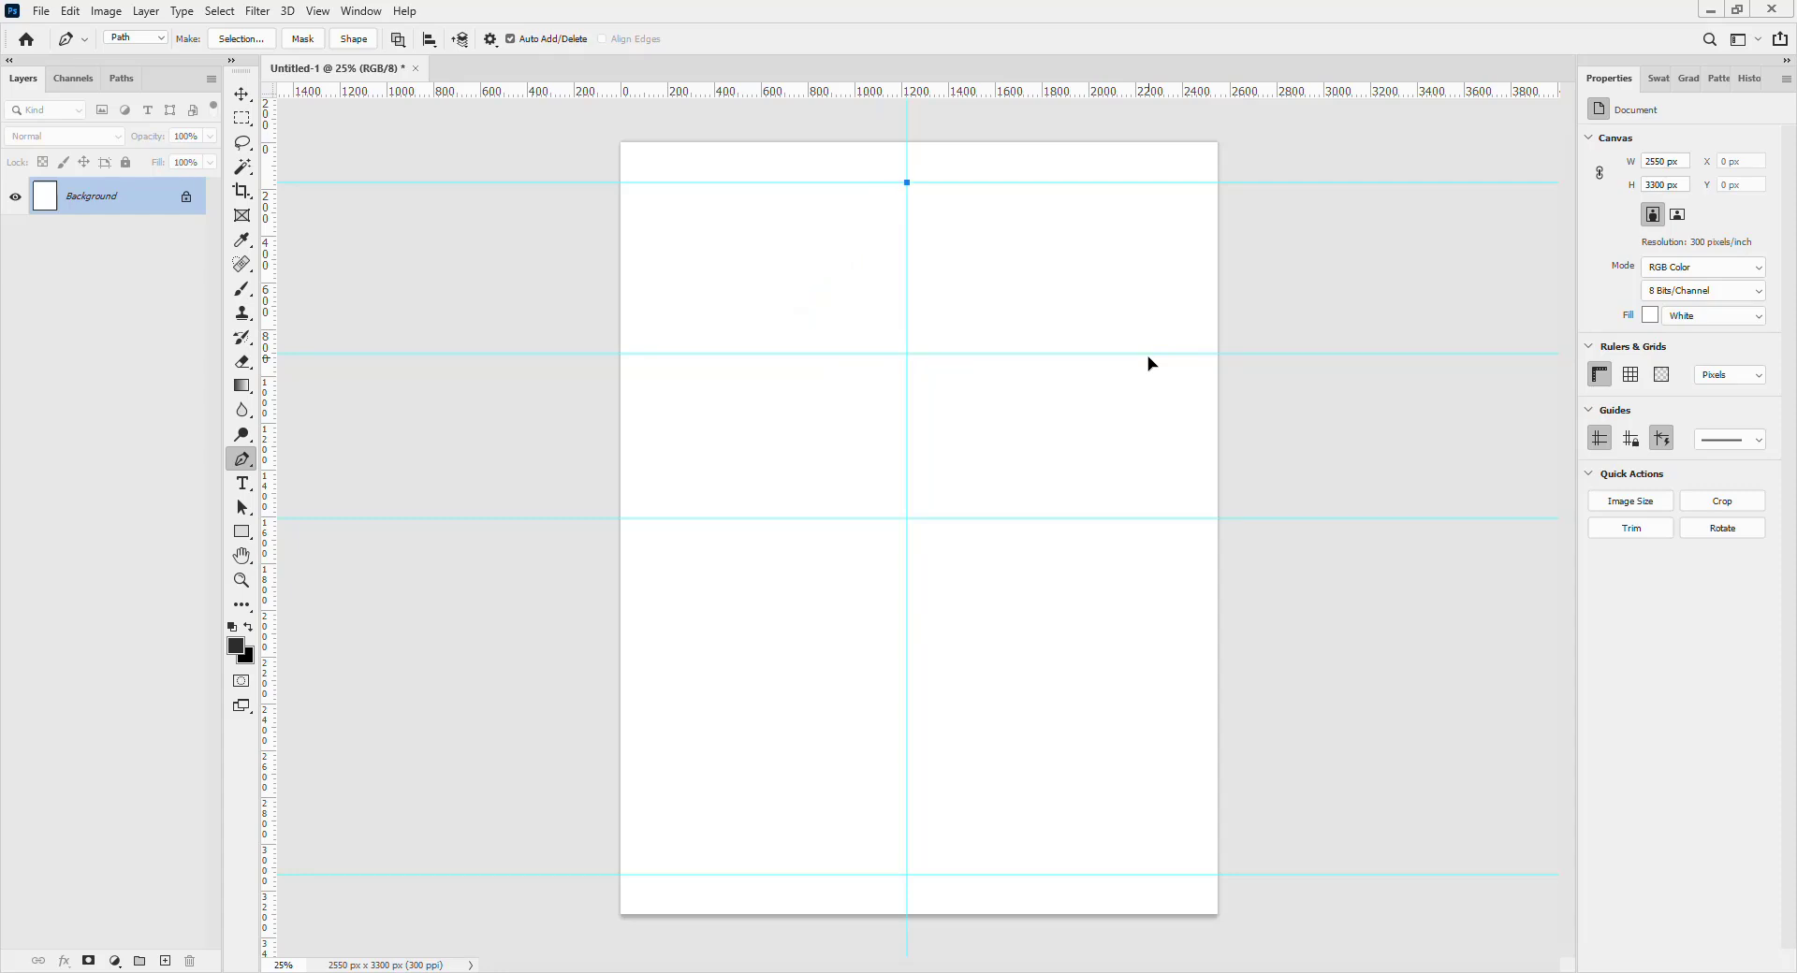
# Draw an S-curve down the middle vertical guide, with smooth anchors and horizontal handles about 915 and 590 px long at the second and third horizontal guides.
pyautogui.click(907, 183)
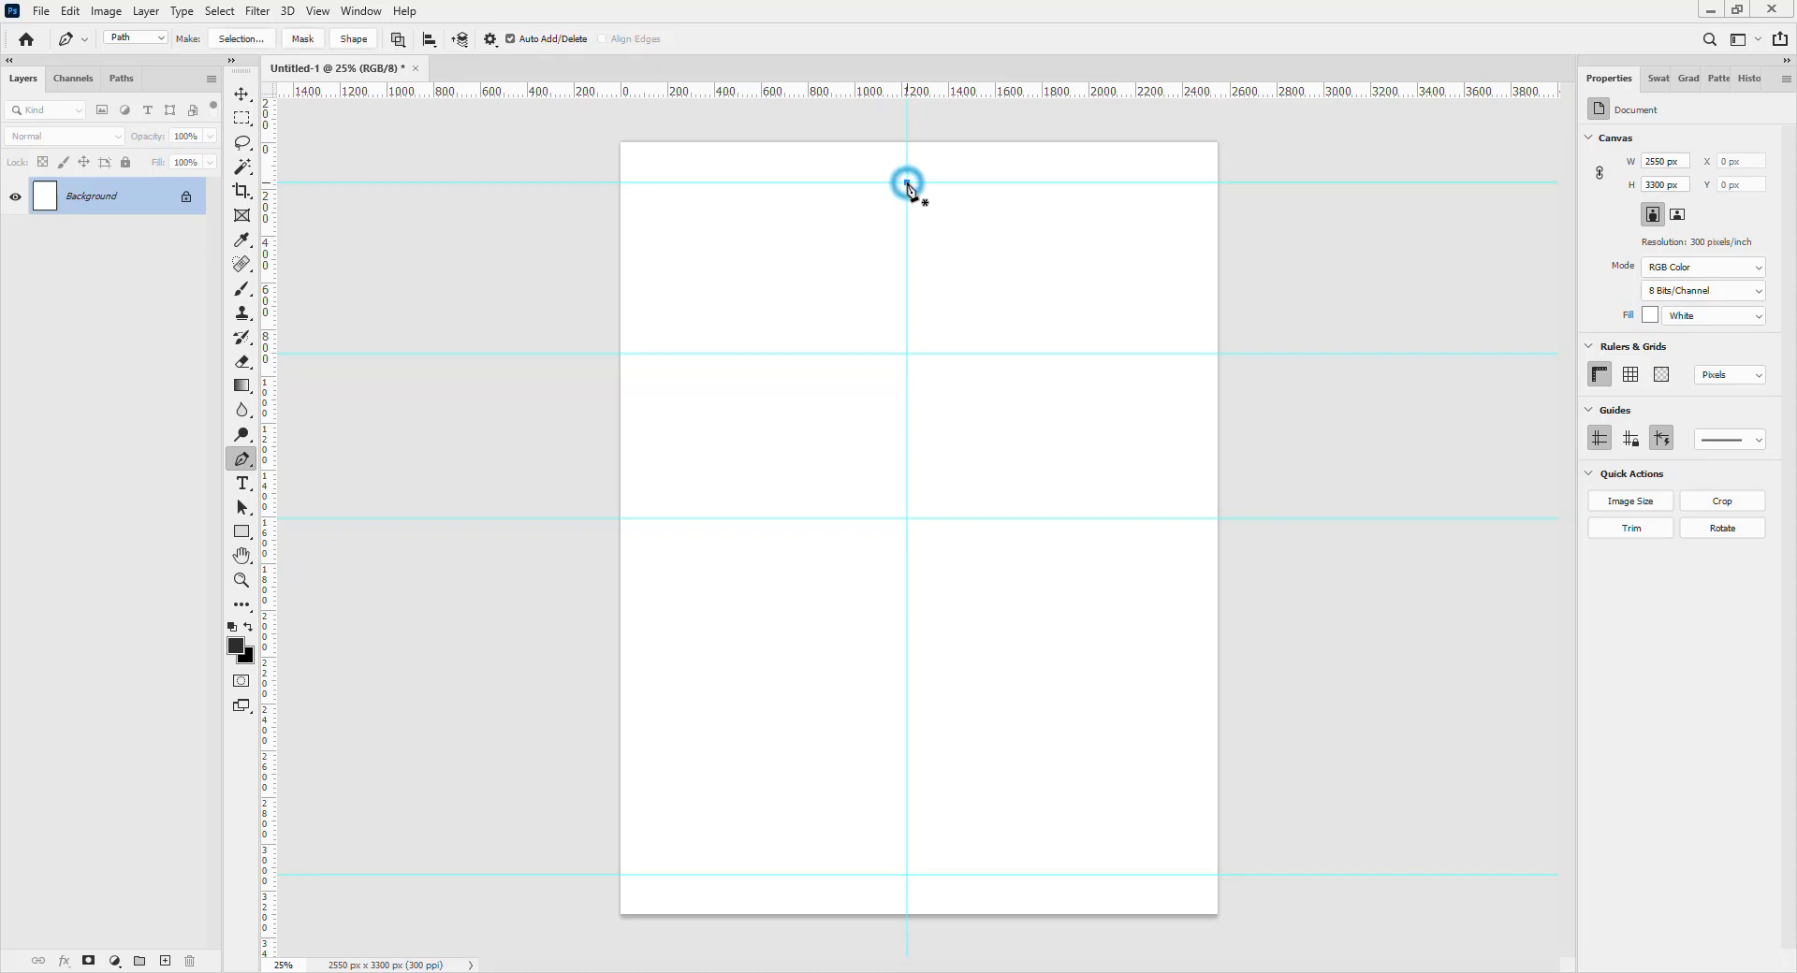
pyautogui.click(907, 355)
pyautogui.moveTo(907, 354); pyautogui.dragTo(1121, 356)
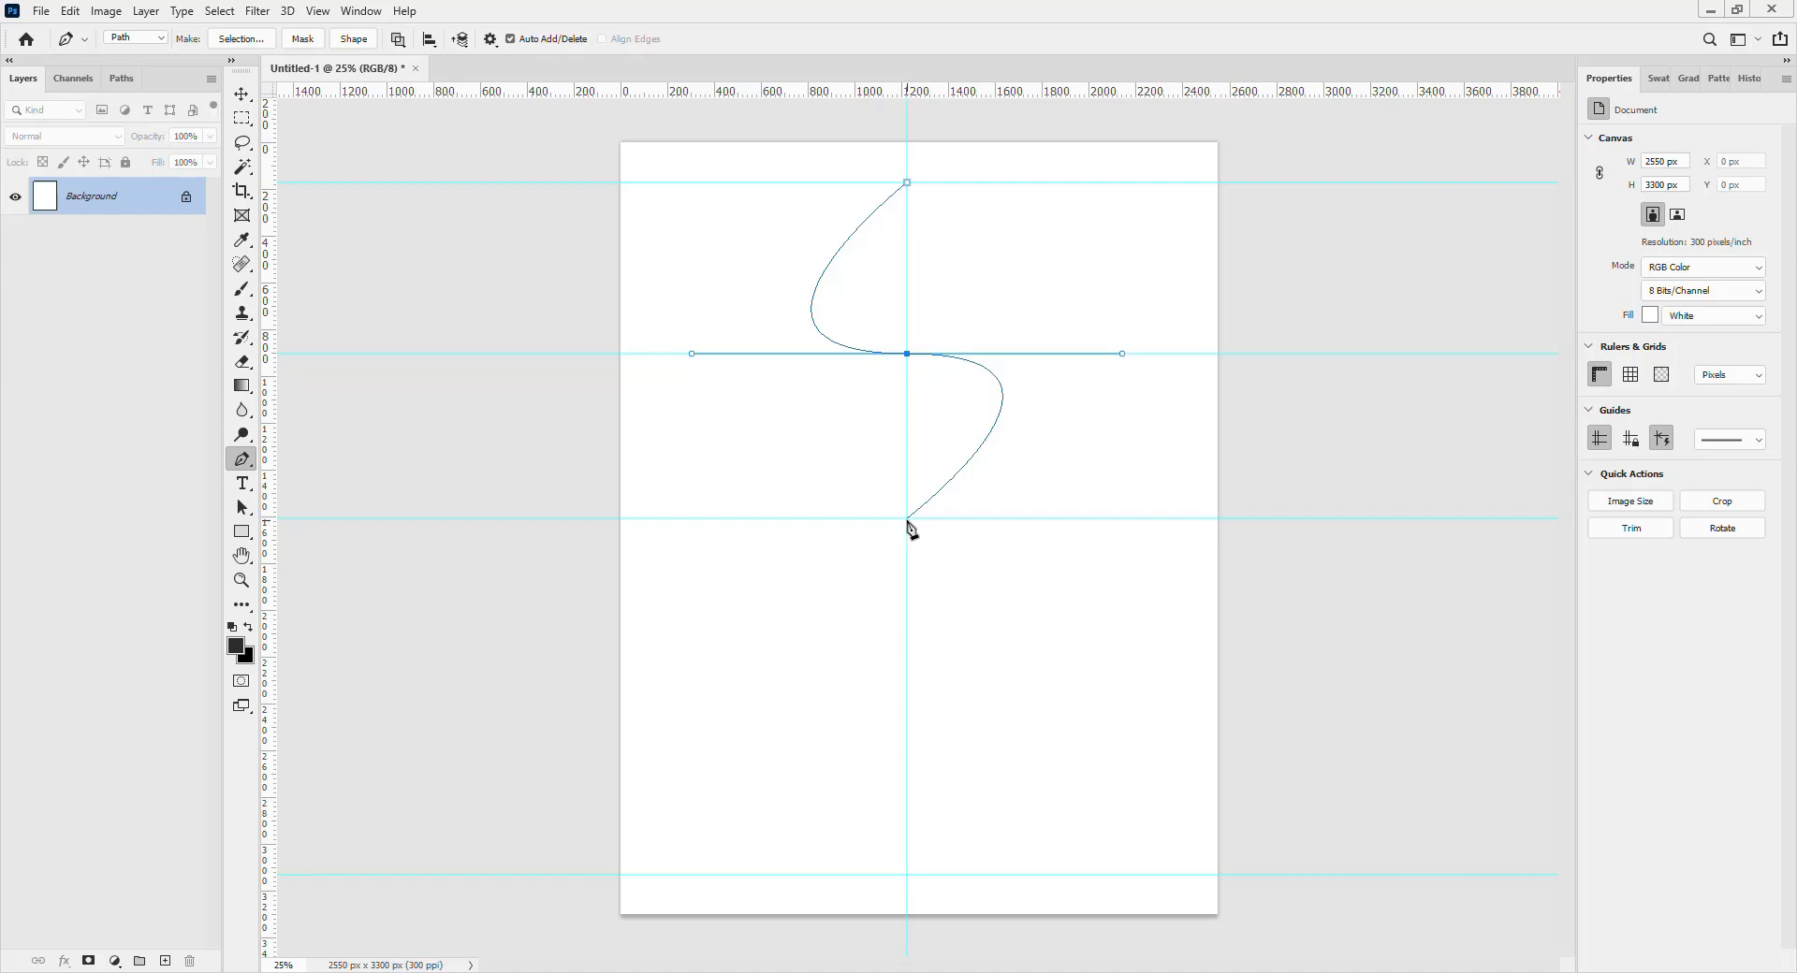
pyautogui.moveTo(907, 517); pyautogui.dragTo(529, 519)
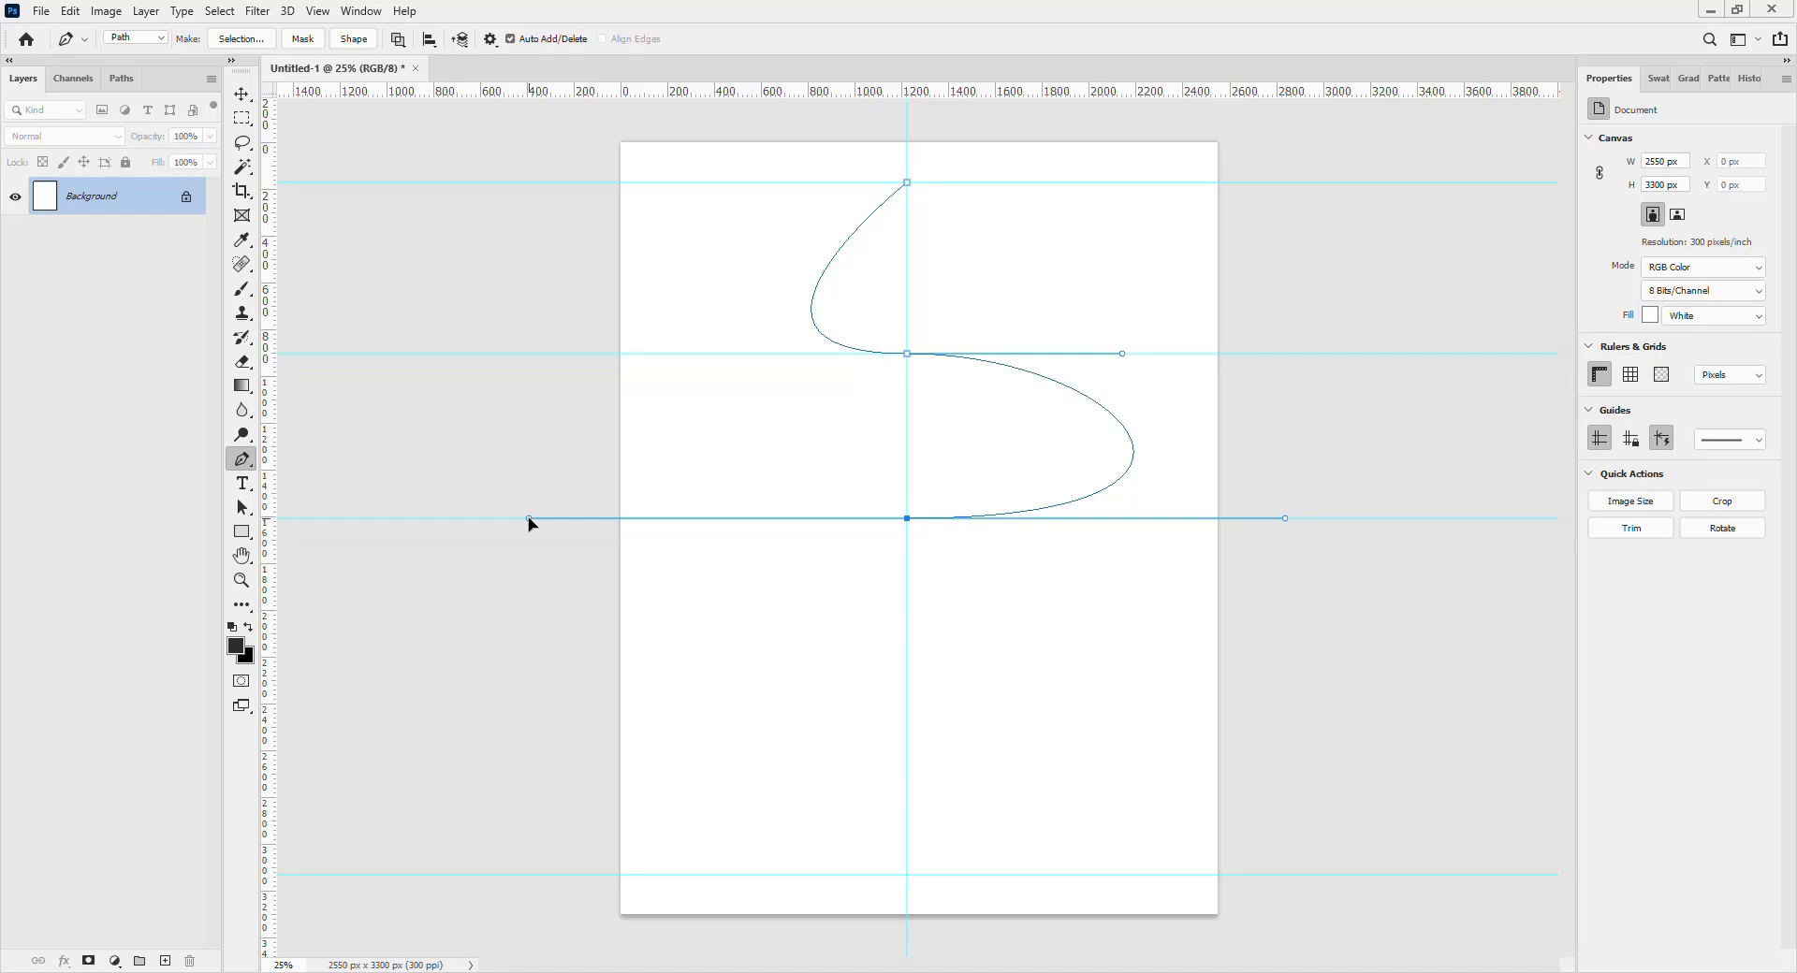
pyautogui.moveTo(528, 522); pyautogui.dragTo(768, 522)
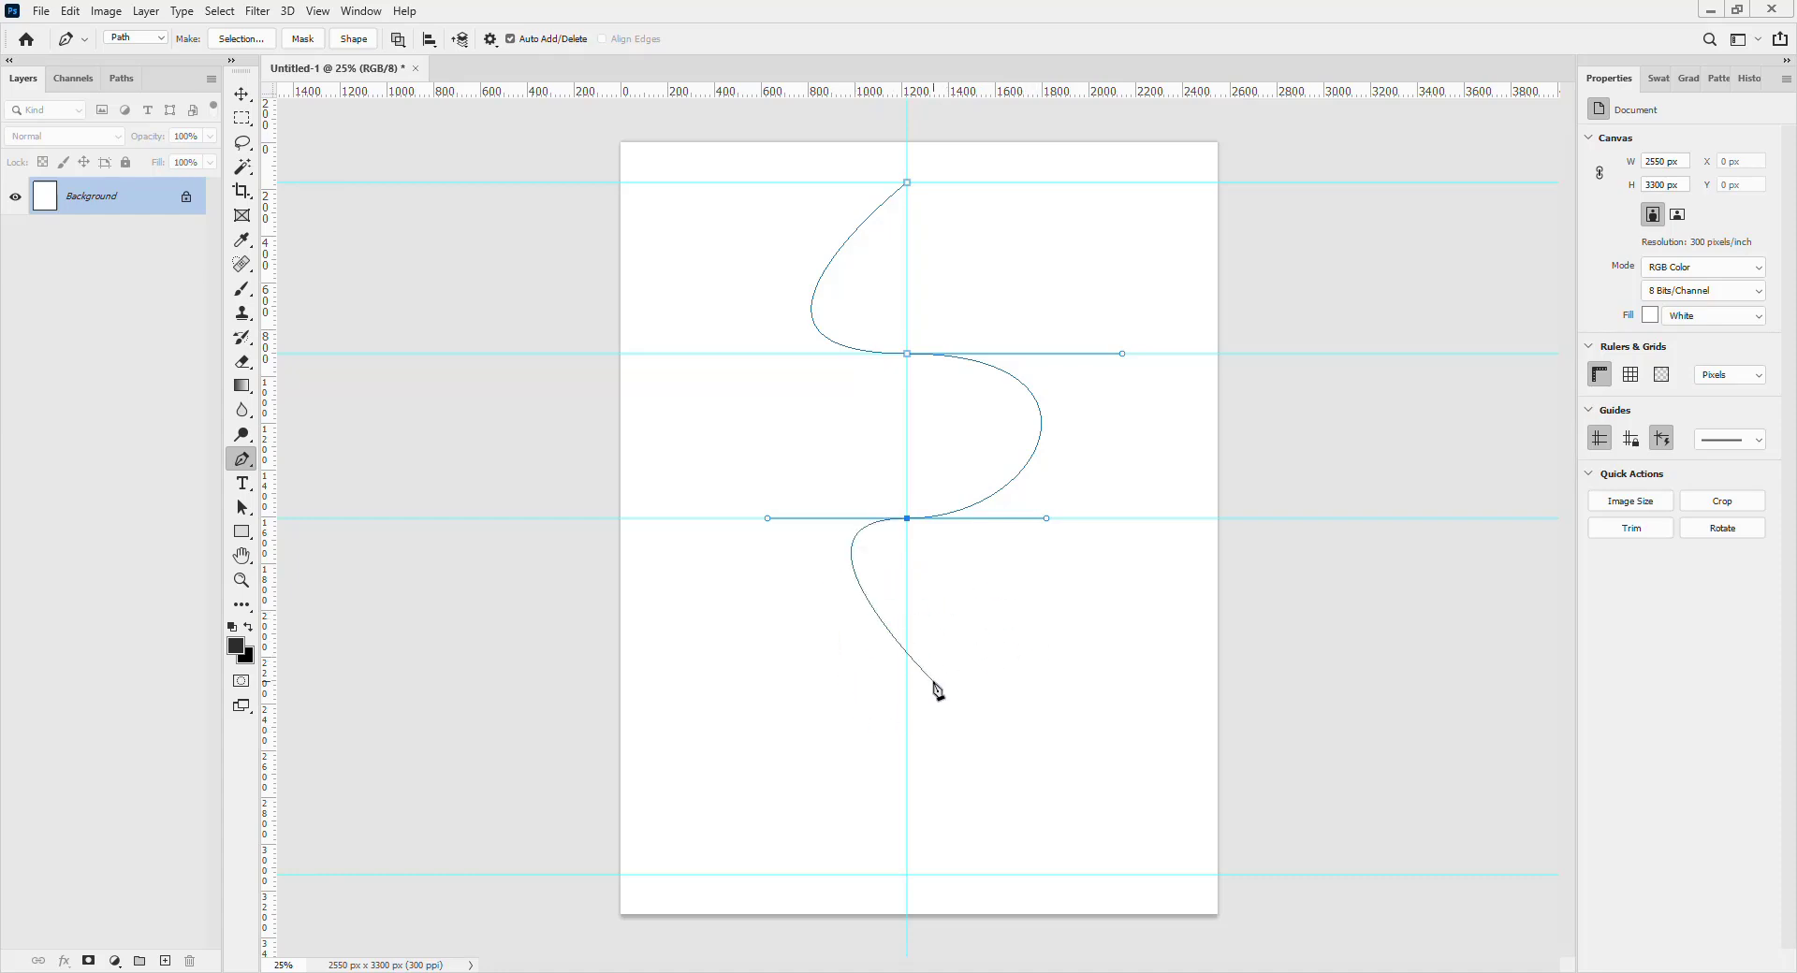
pyautogui.press('v')
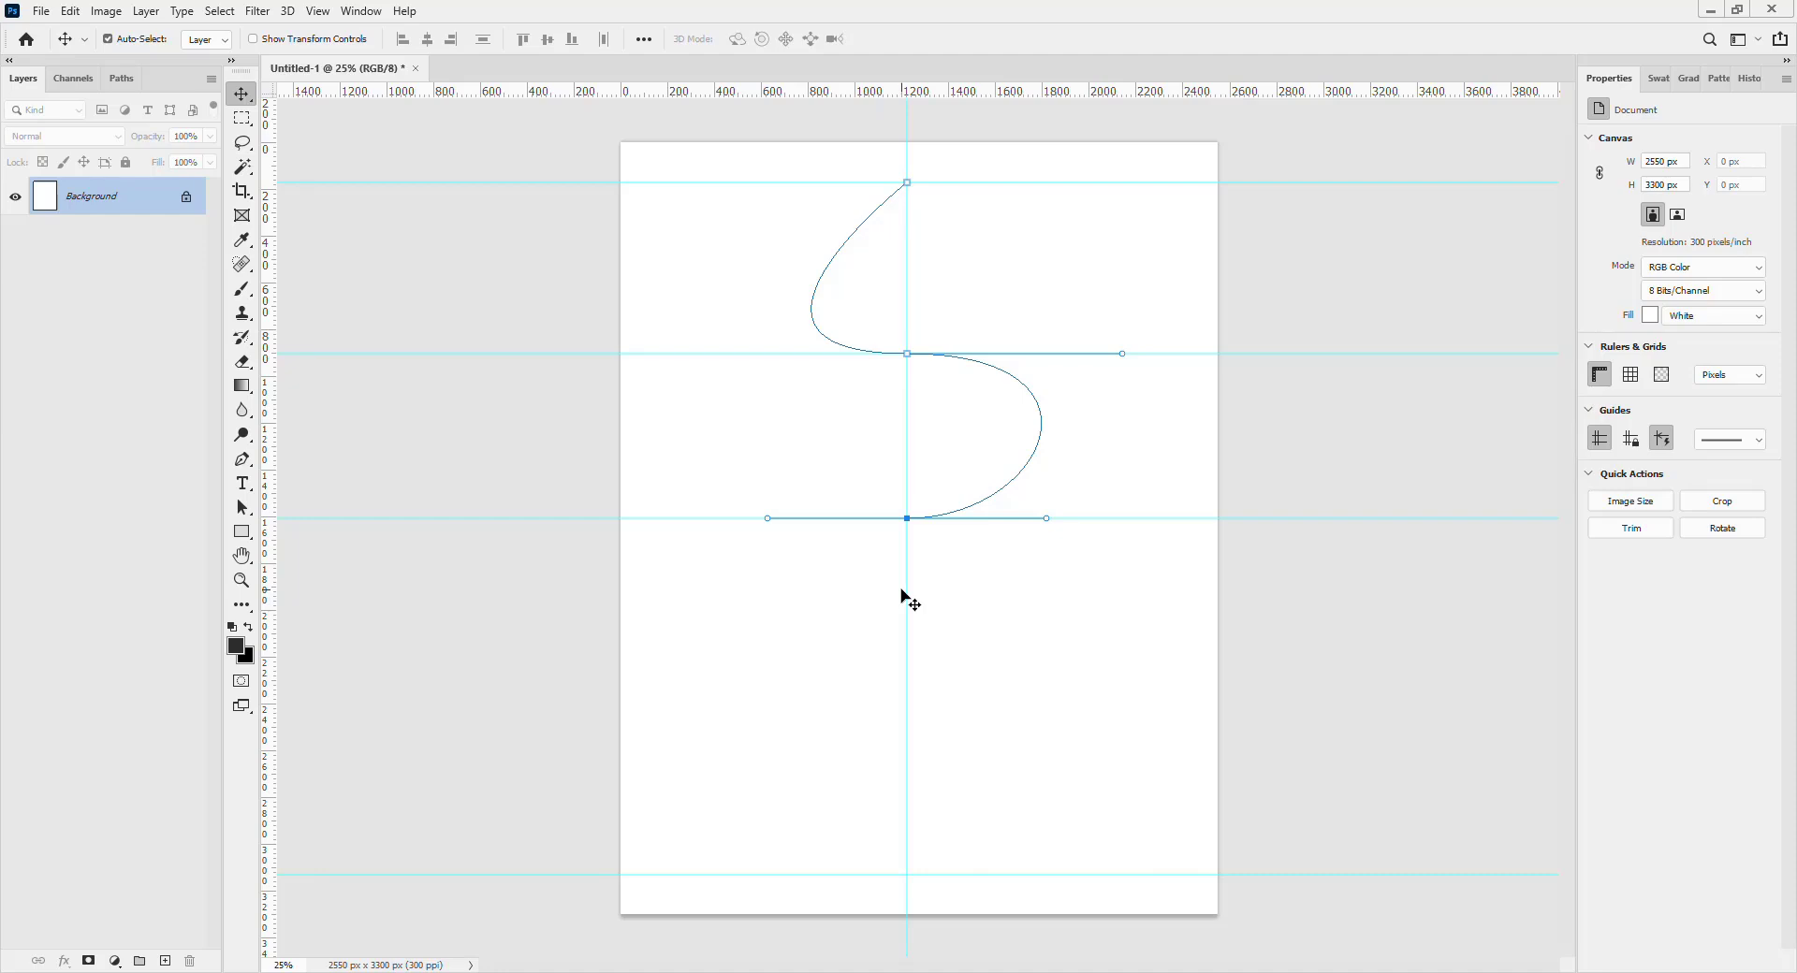
pyautogui.press('p')
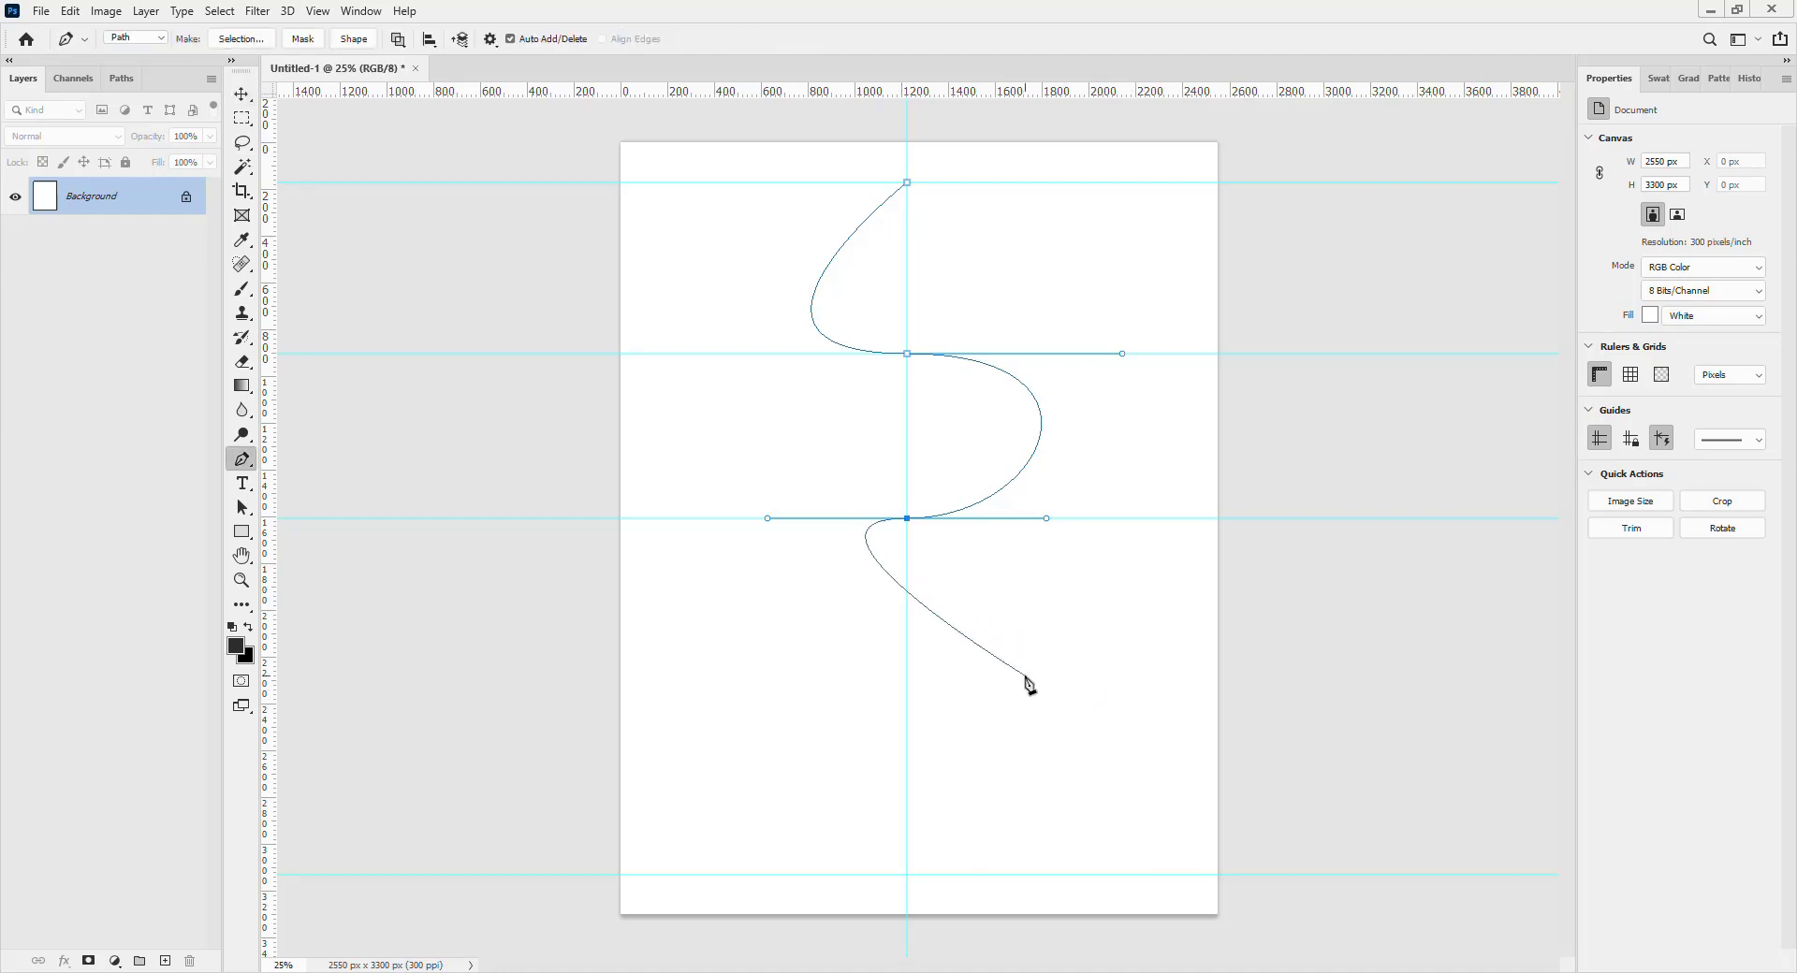
pyautogui.press('v')
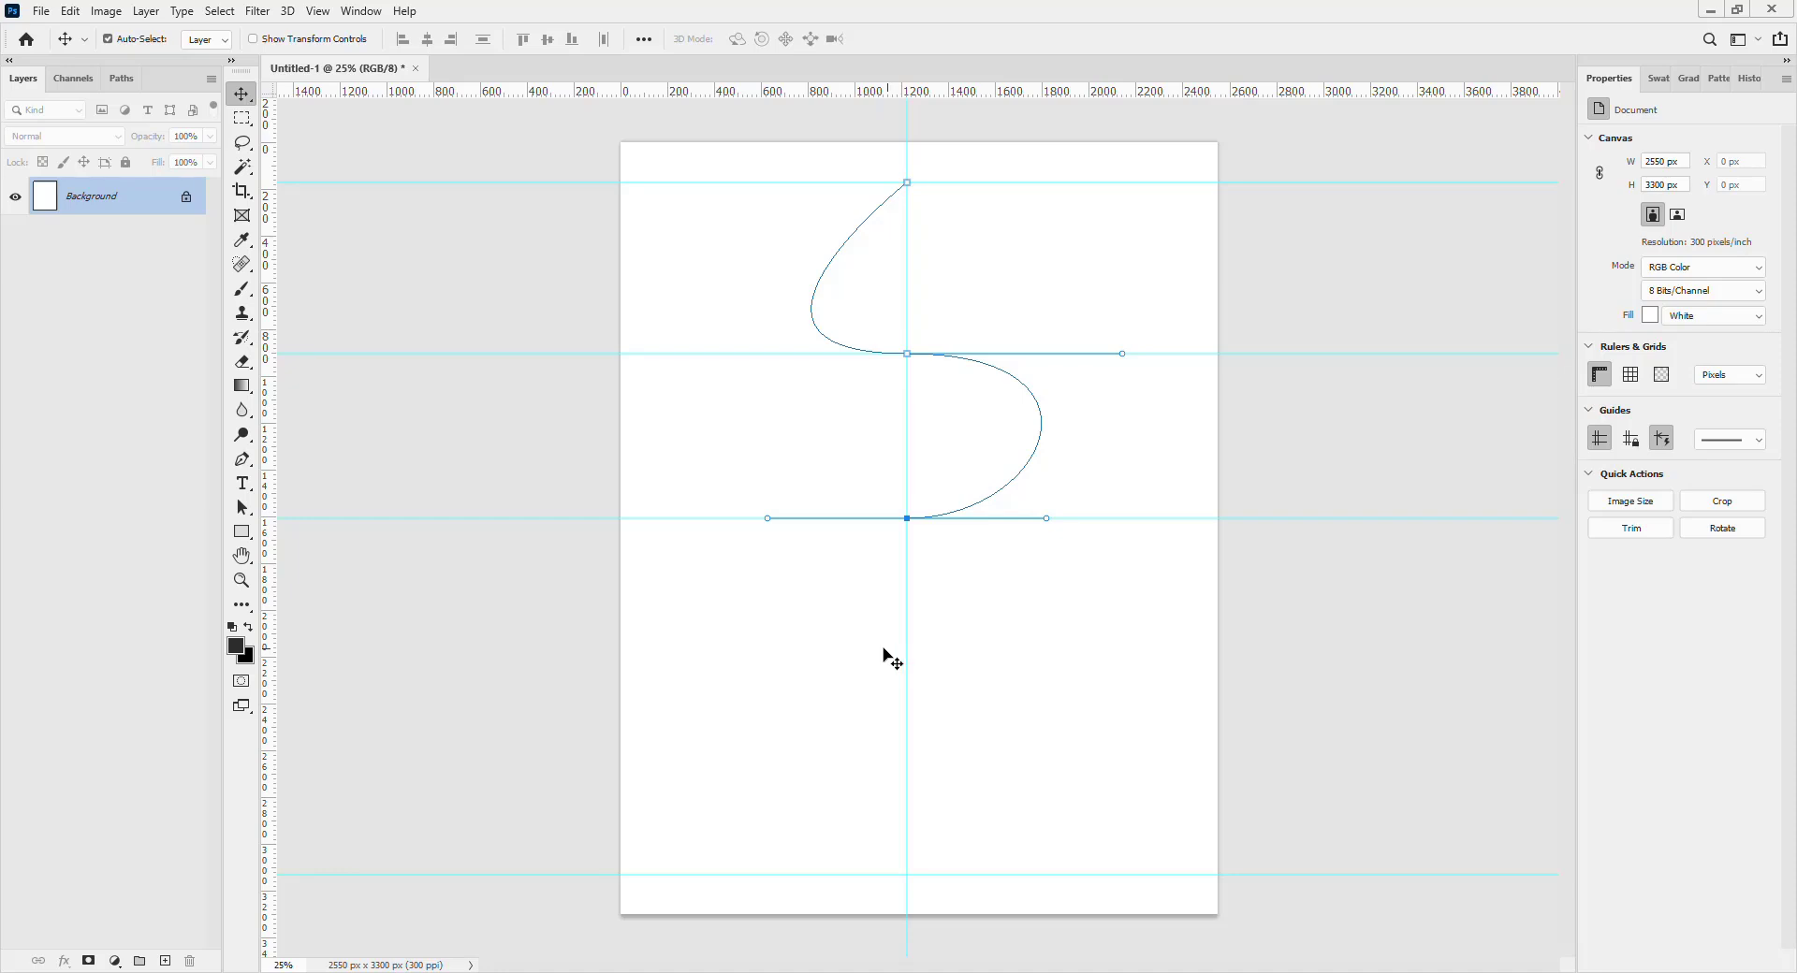
pyautogui.press('p')
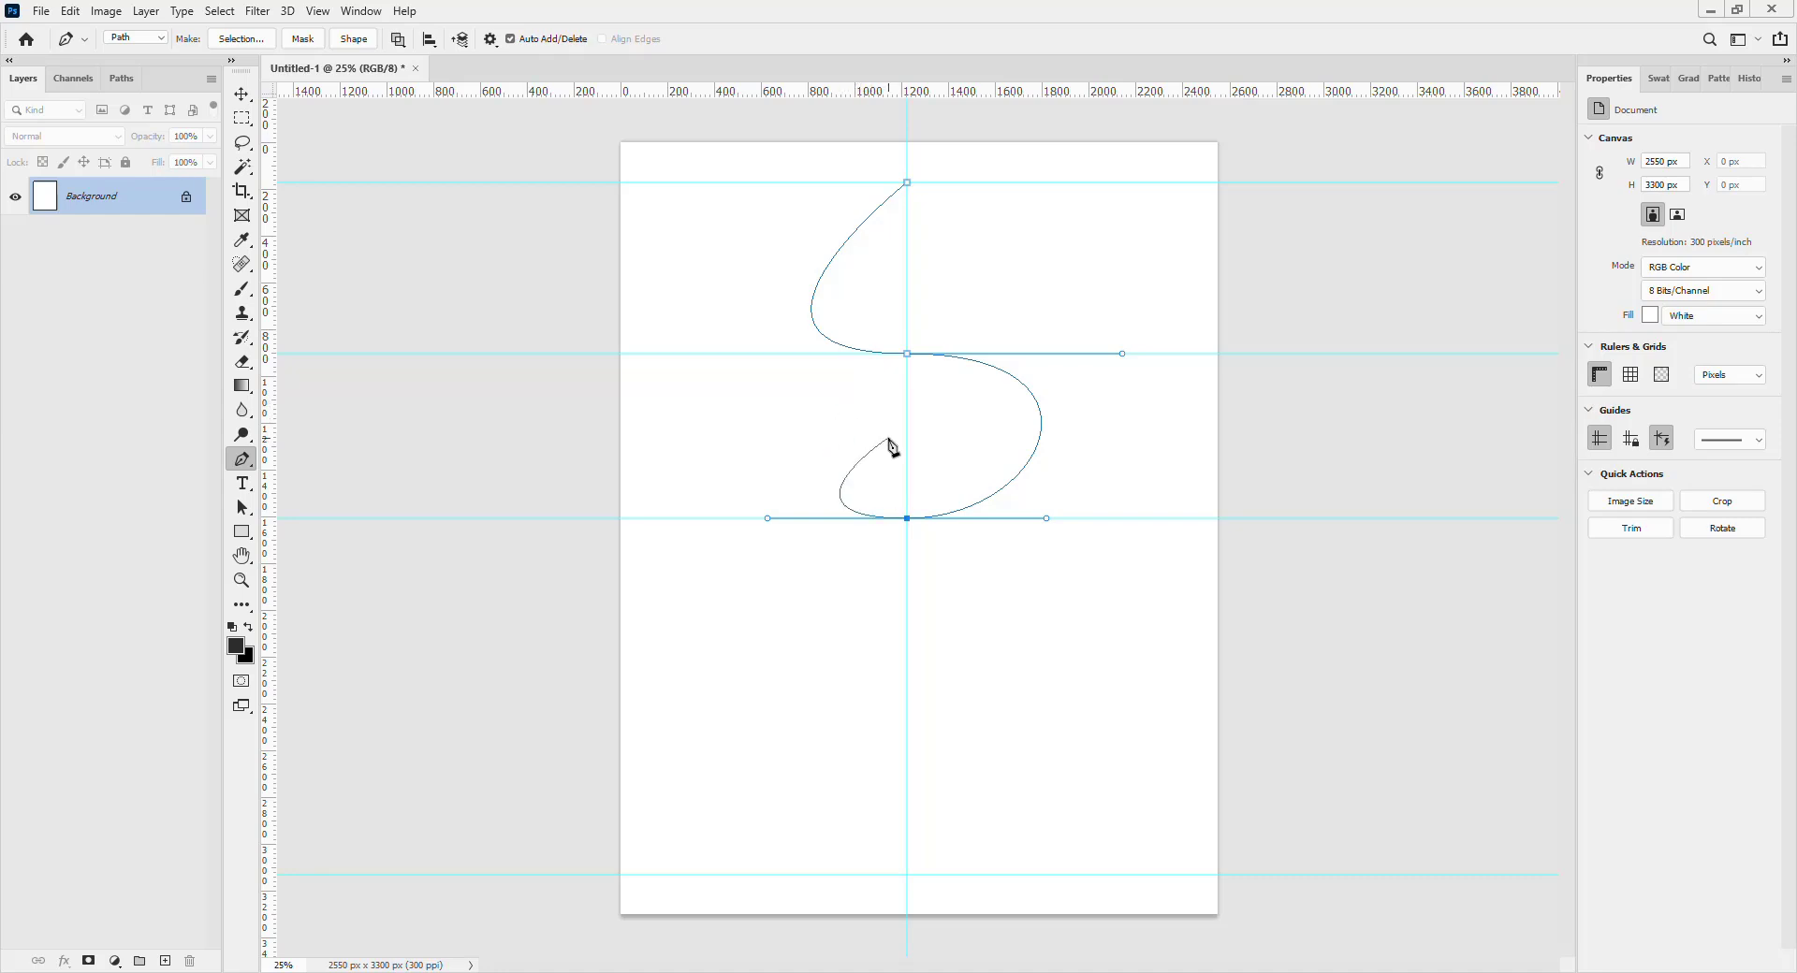
# Remove the outgoing curve handle from the S-curve's last anchor on the third horizontal guide.
pyautogui.press('Escape')
pyautogui.press('Escape')
pyautogui.click(906, 519)
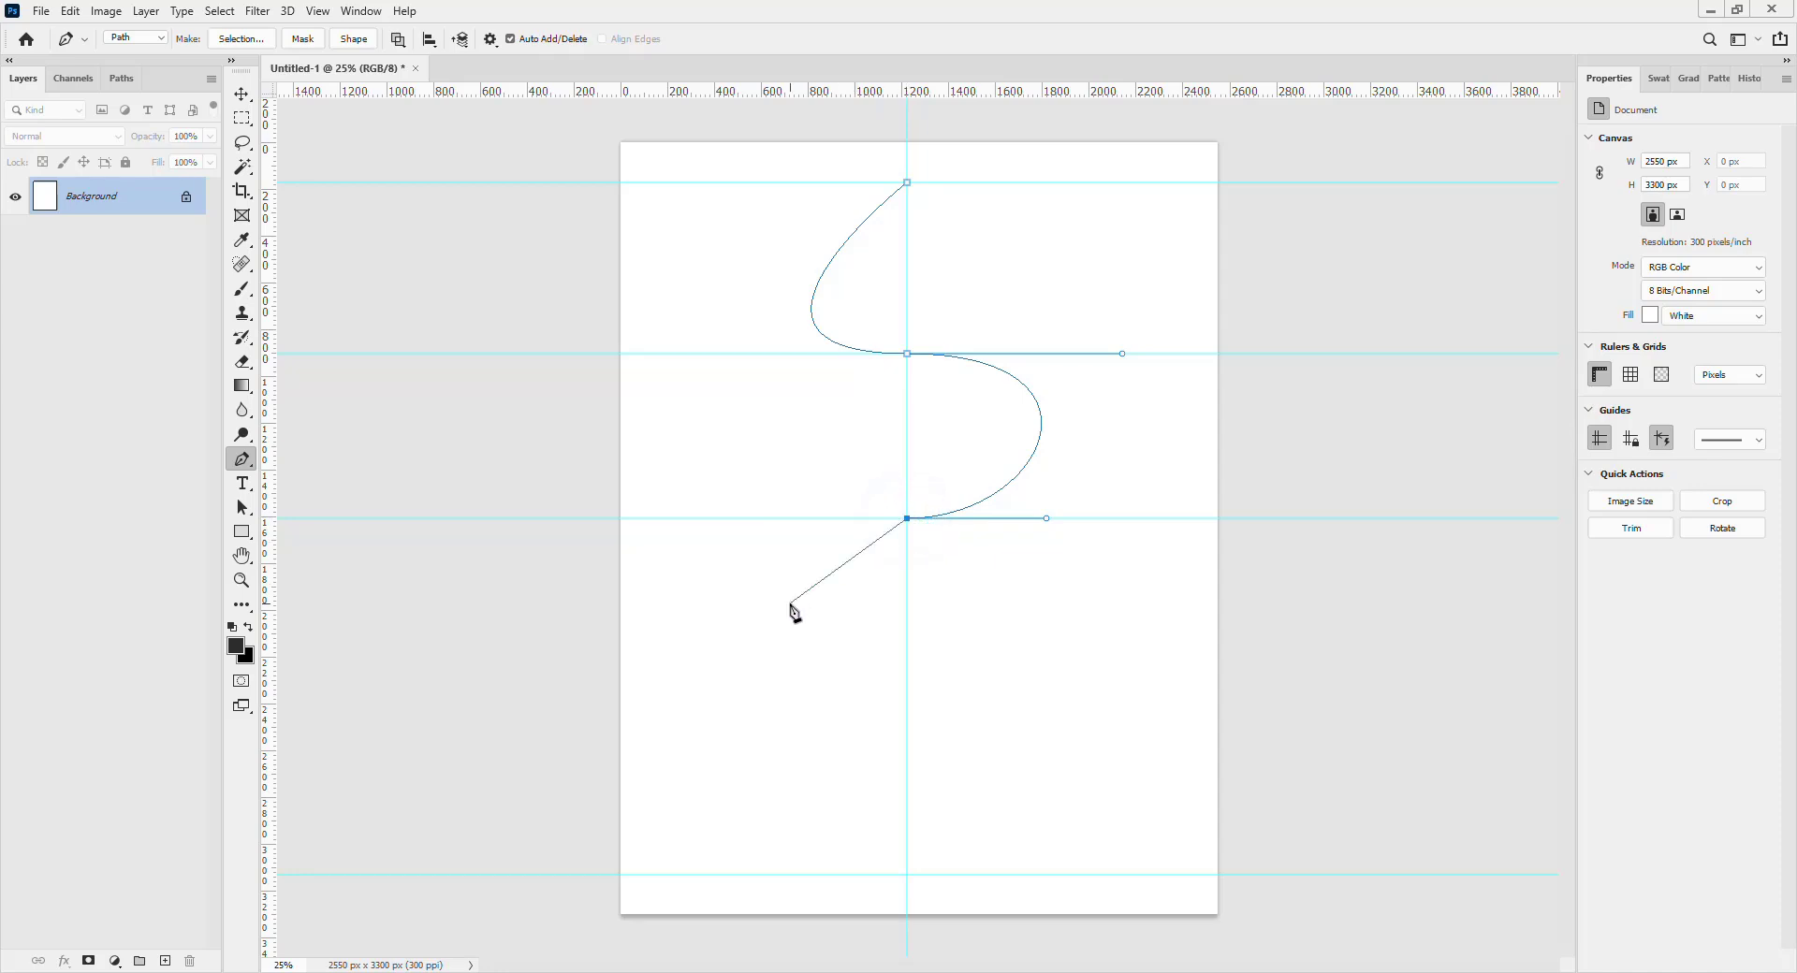
pyautogui.press('v')
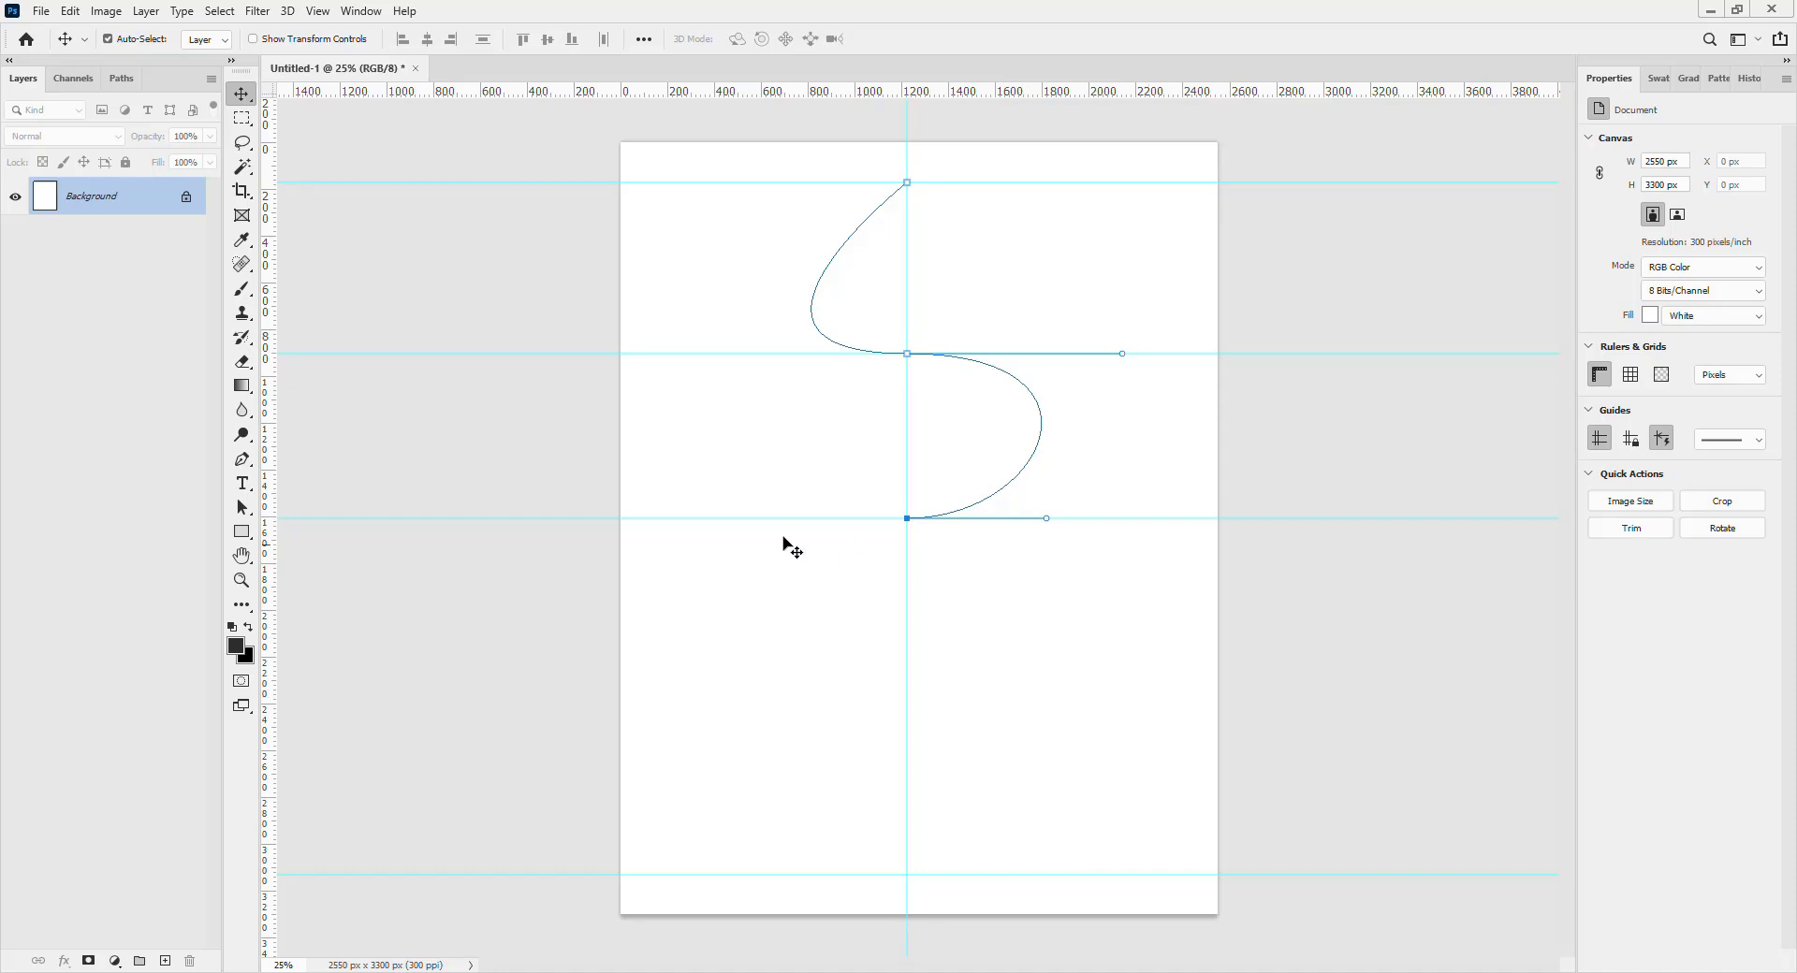
pyautogui.press('p')
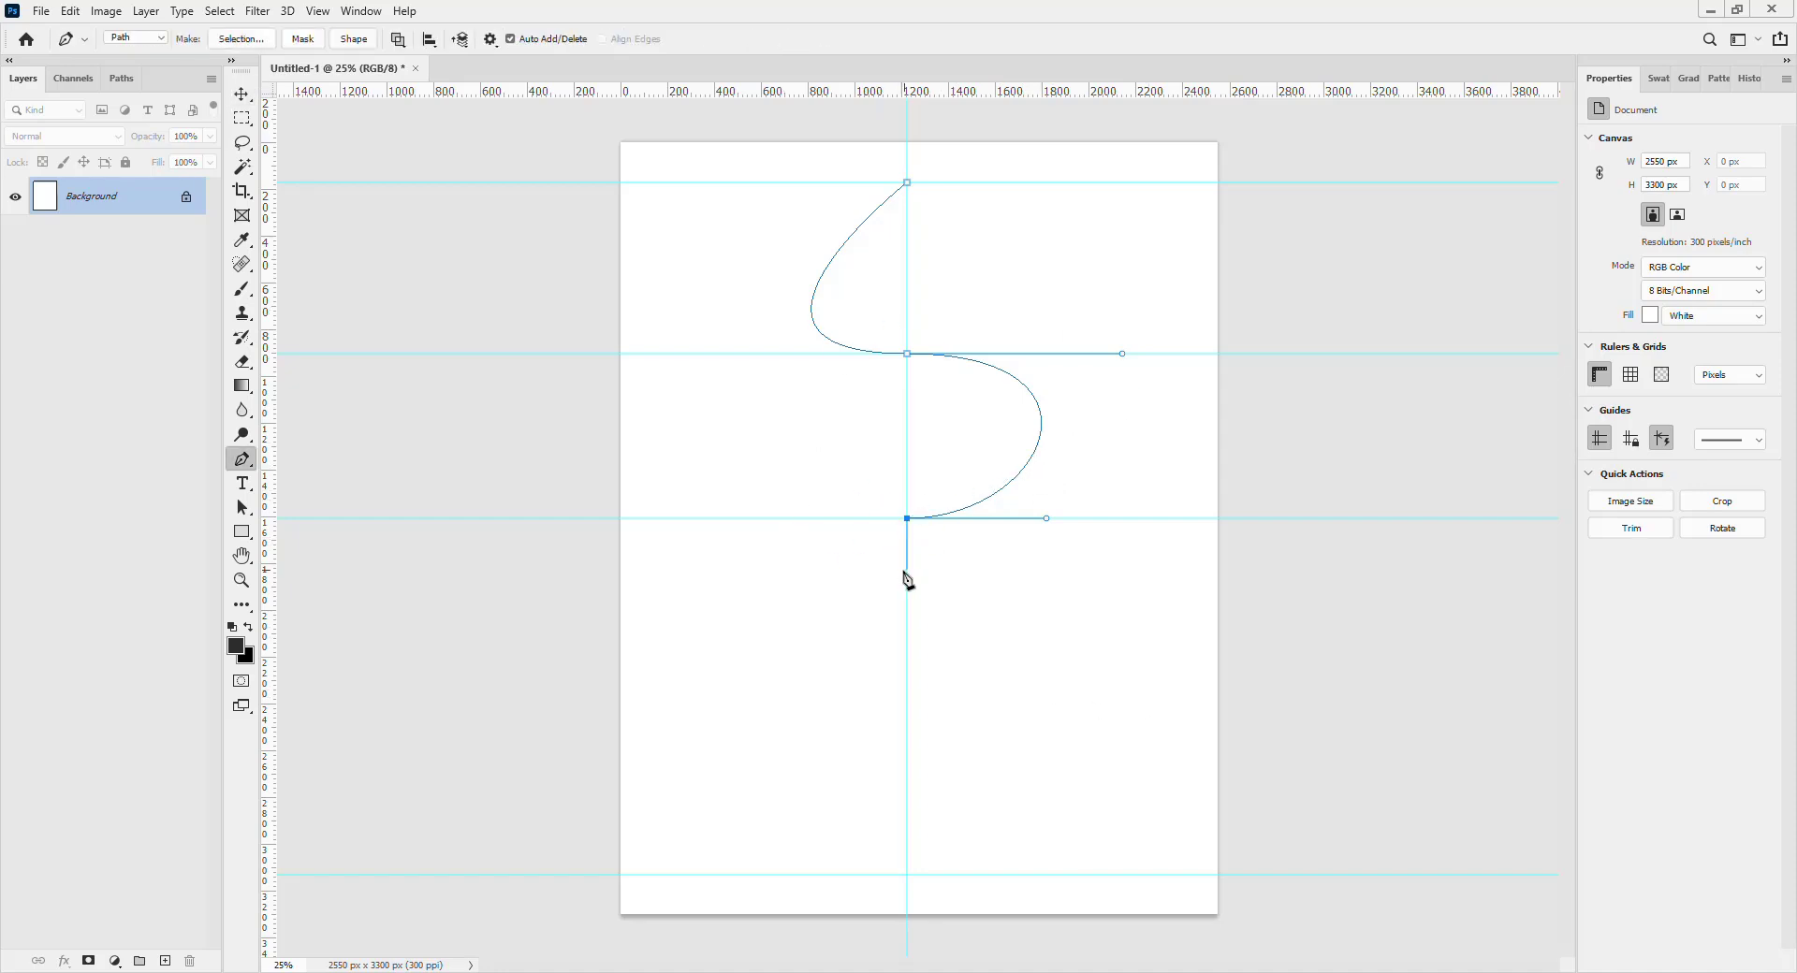
pyautogui.press('v')
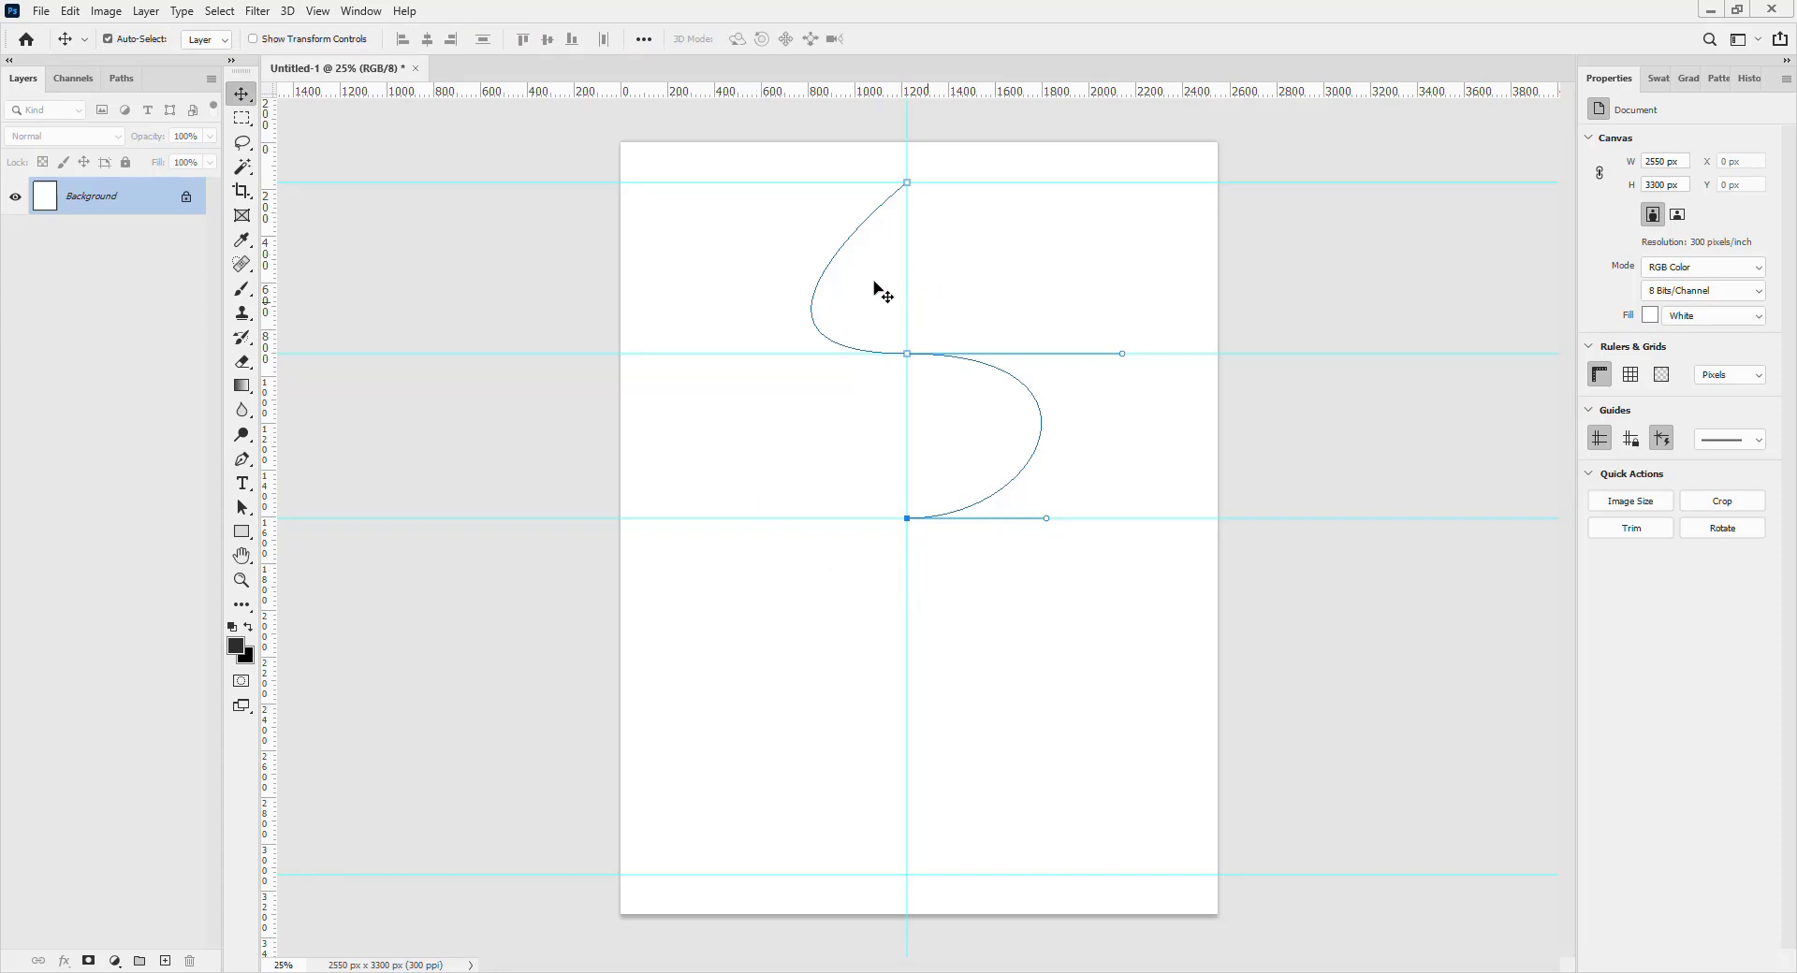
# Select the whole S-curve with the Path Selection tool.
pyautogui.press('a')
pyautogui.click(907, 183)
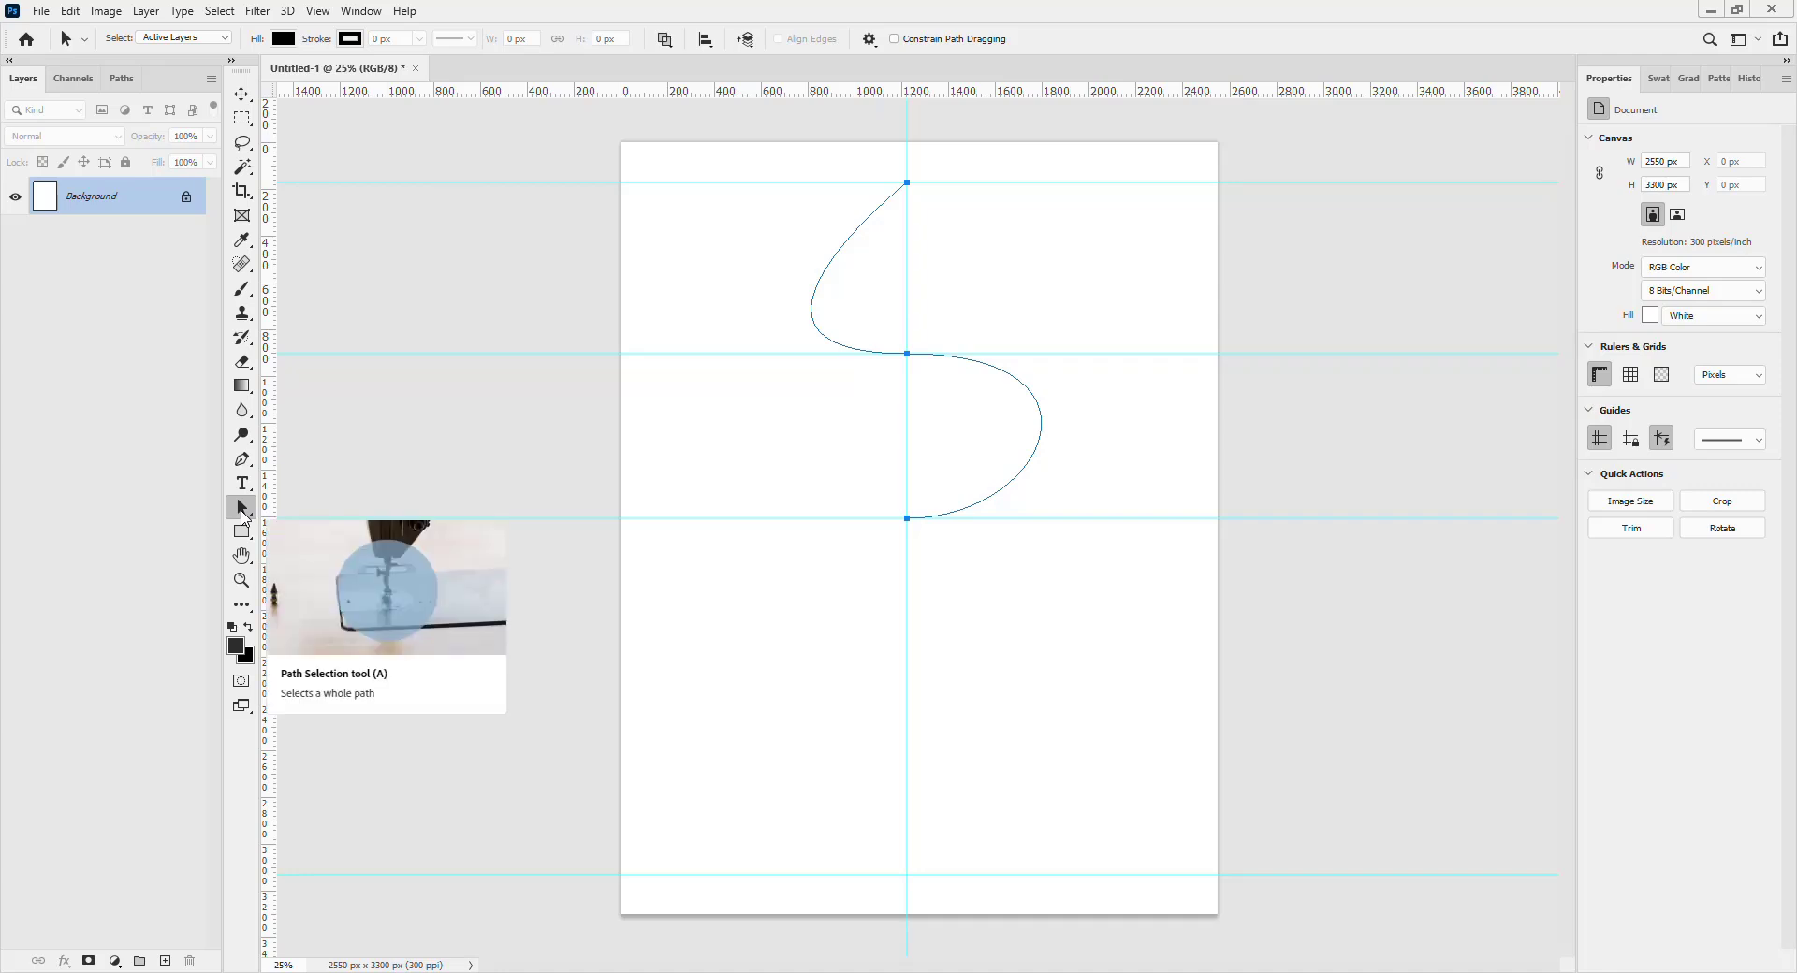
pyautogui.click(907, 184)
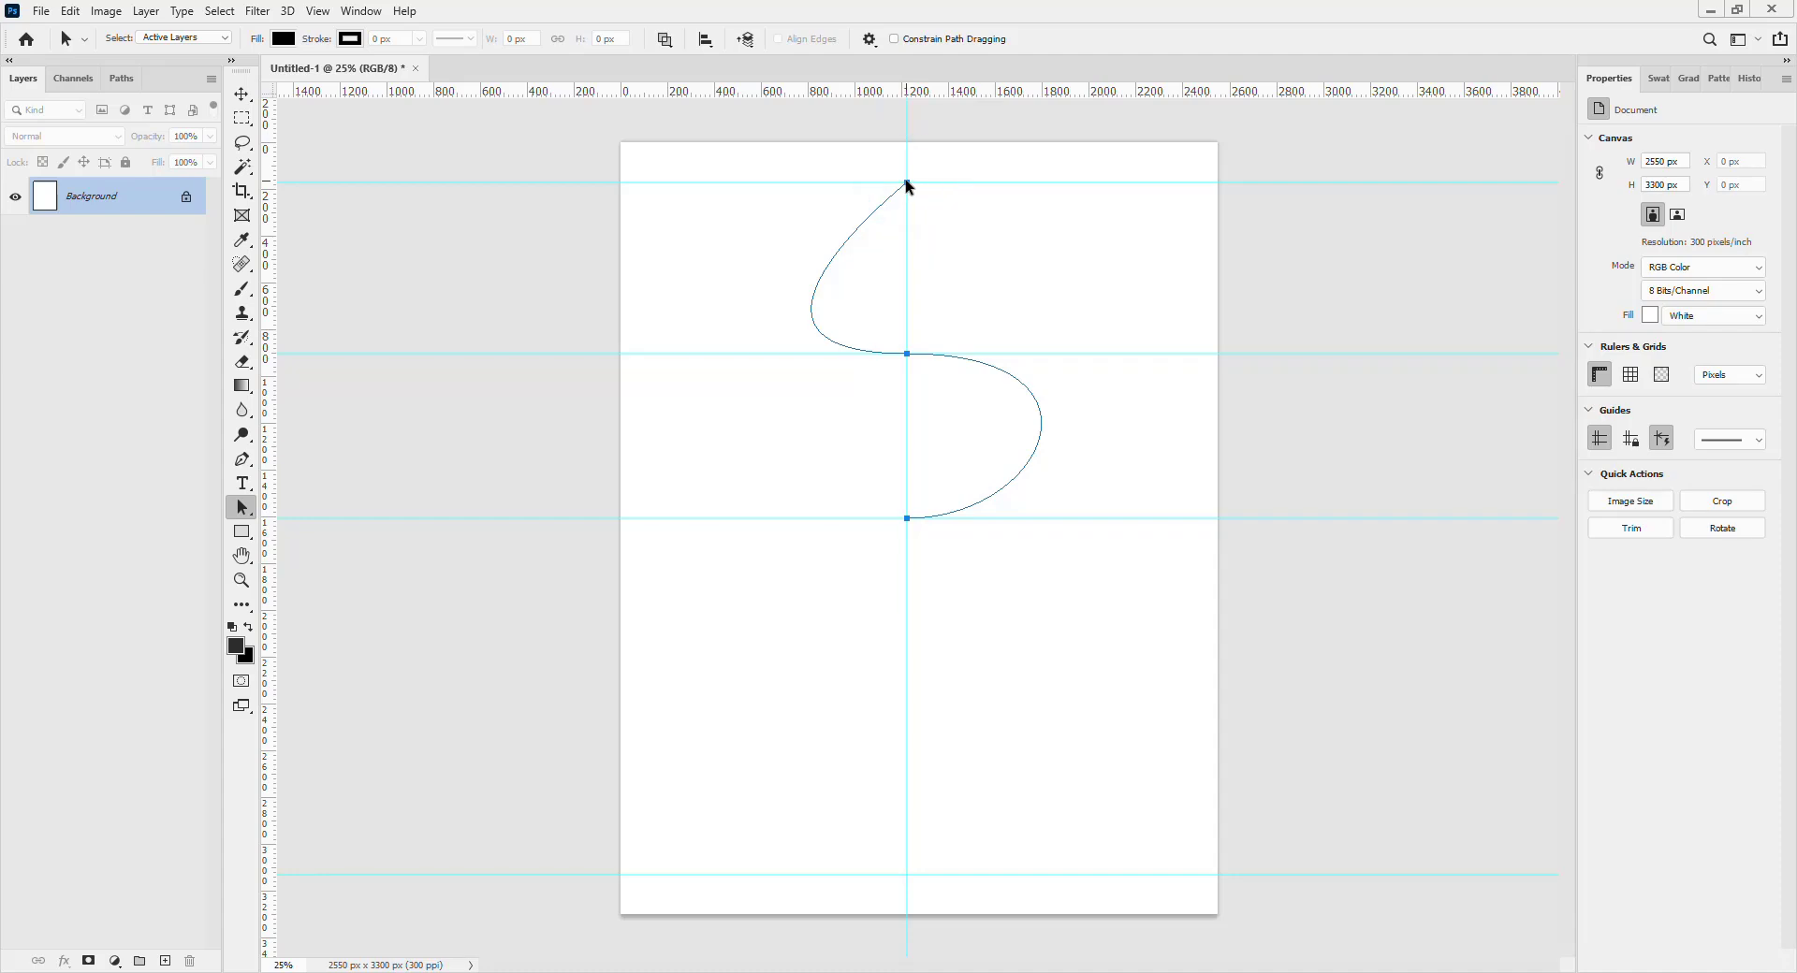
pyautogui.click(907, 184)
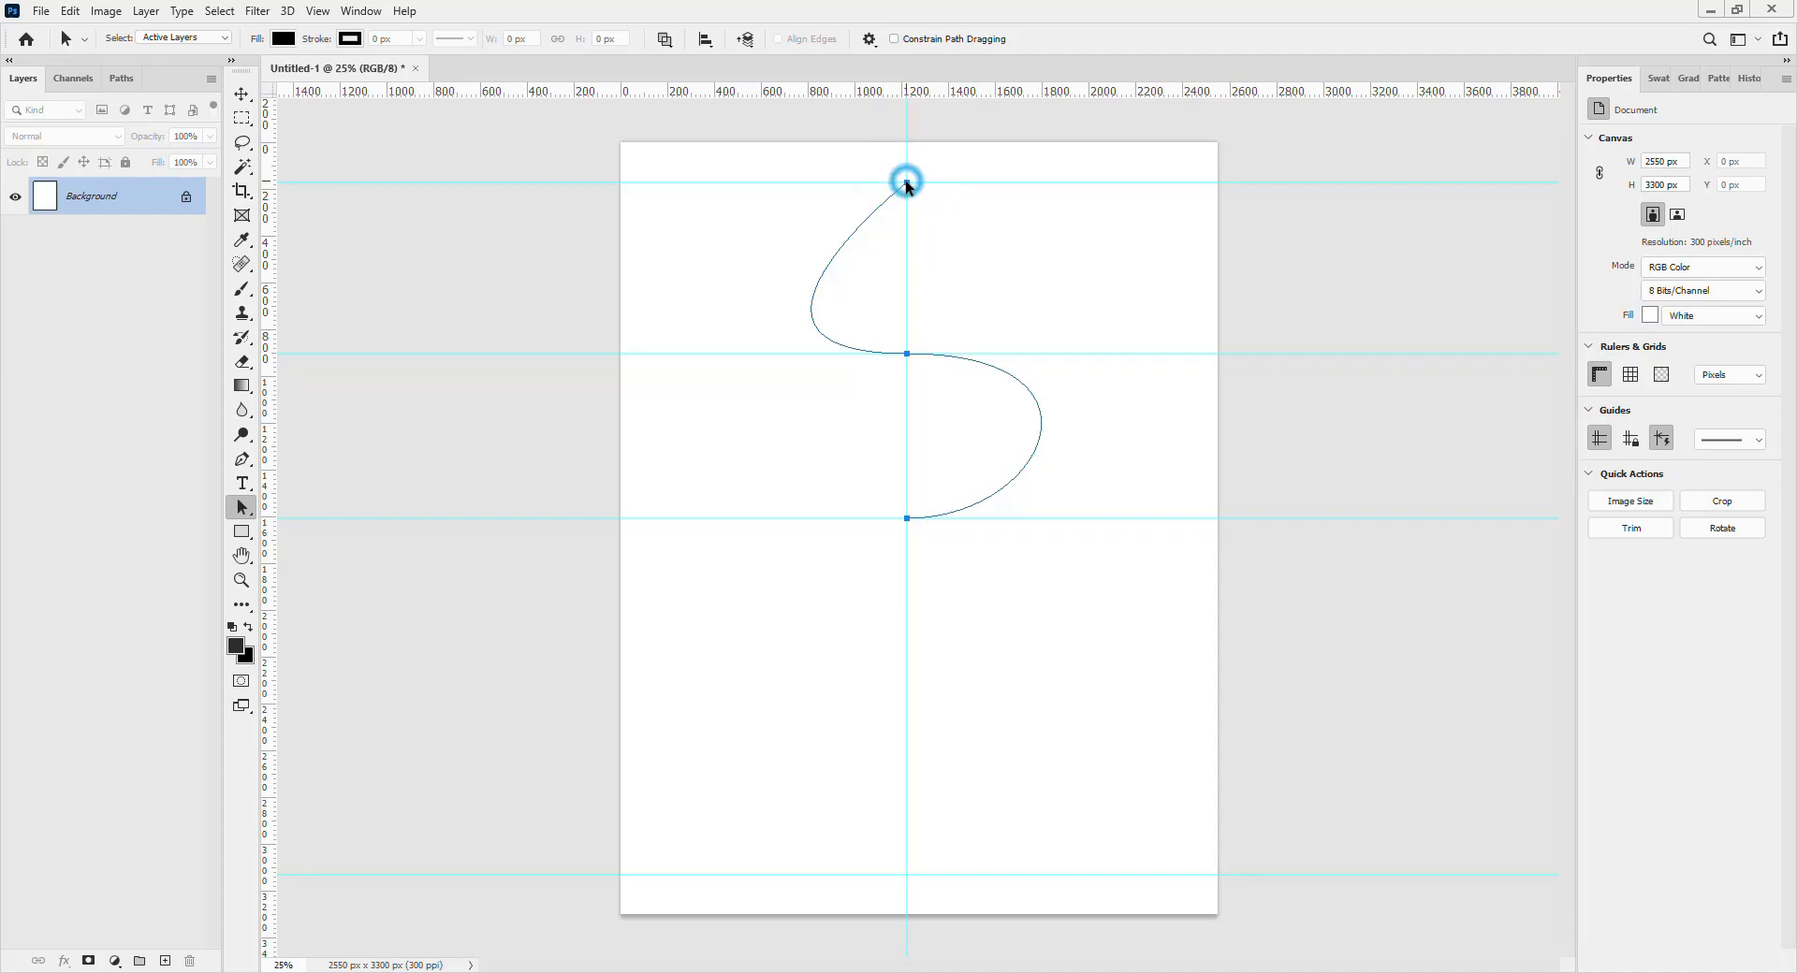
pyautogui.click(907, 354)
# Add a horizontal guide at about 2408 px and vertical guides at about 440 and 1960 px.
pyautogui.press('v')
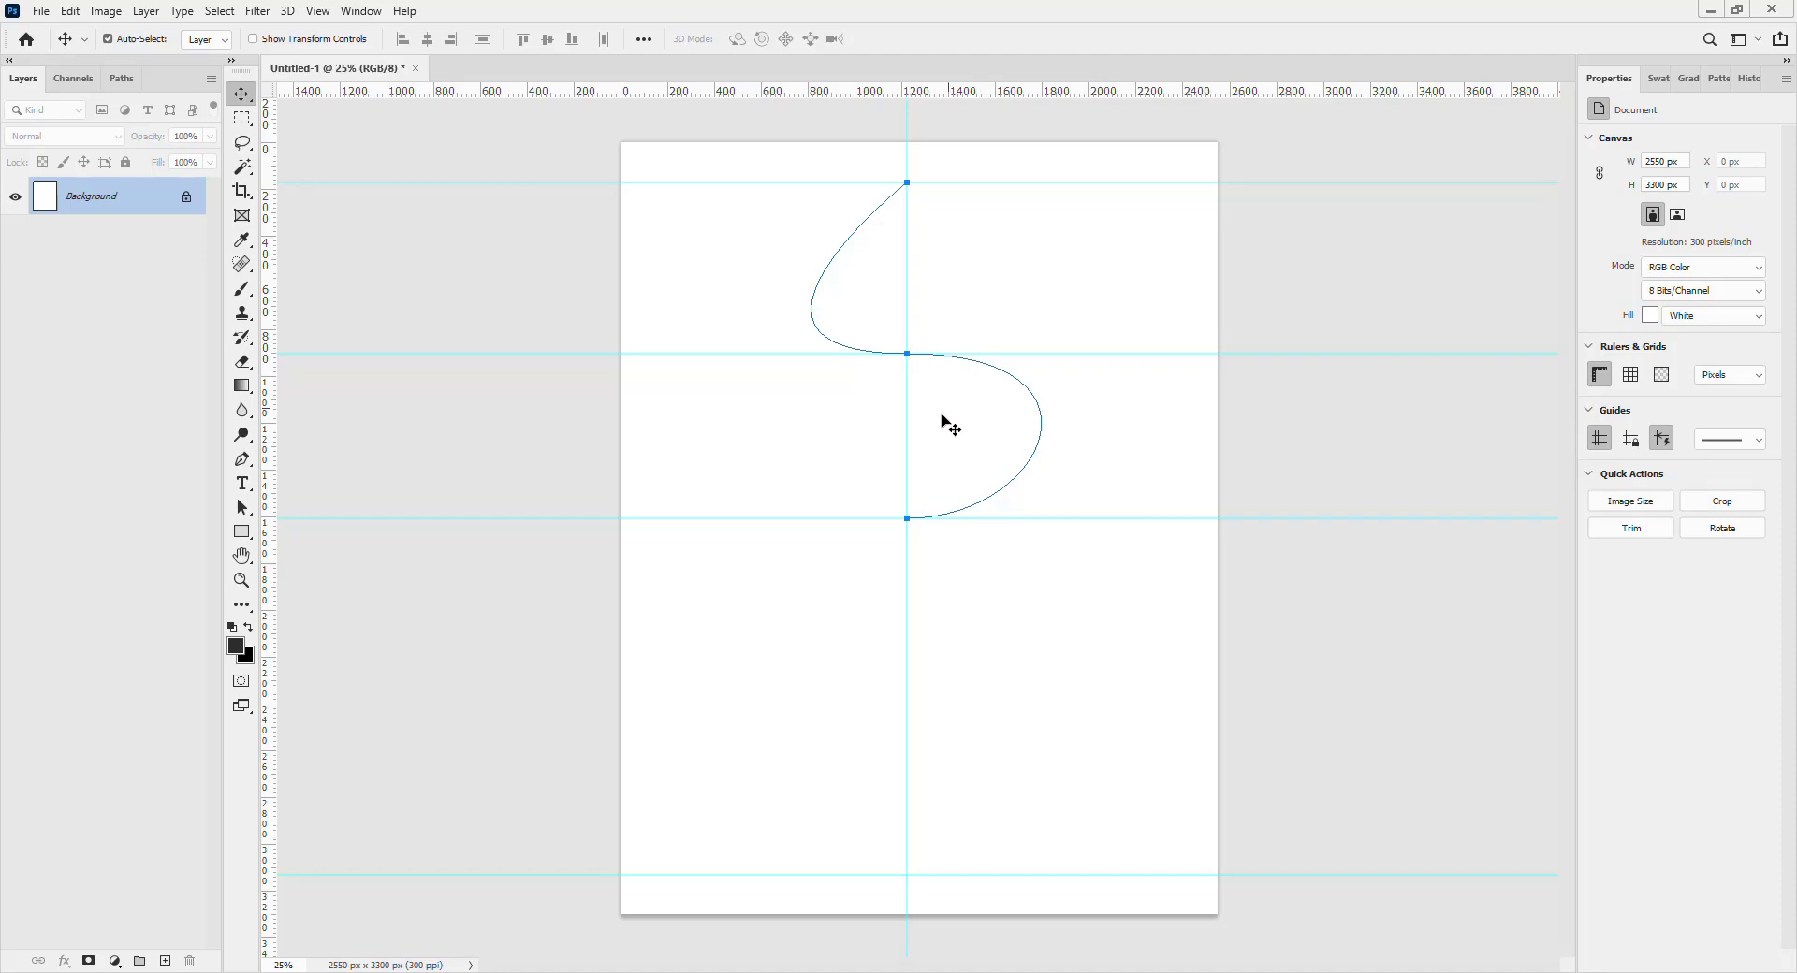
pyautogui.moveTo(932, 94); pyautogui.dragTo(932, 707)
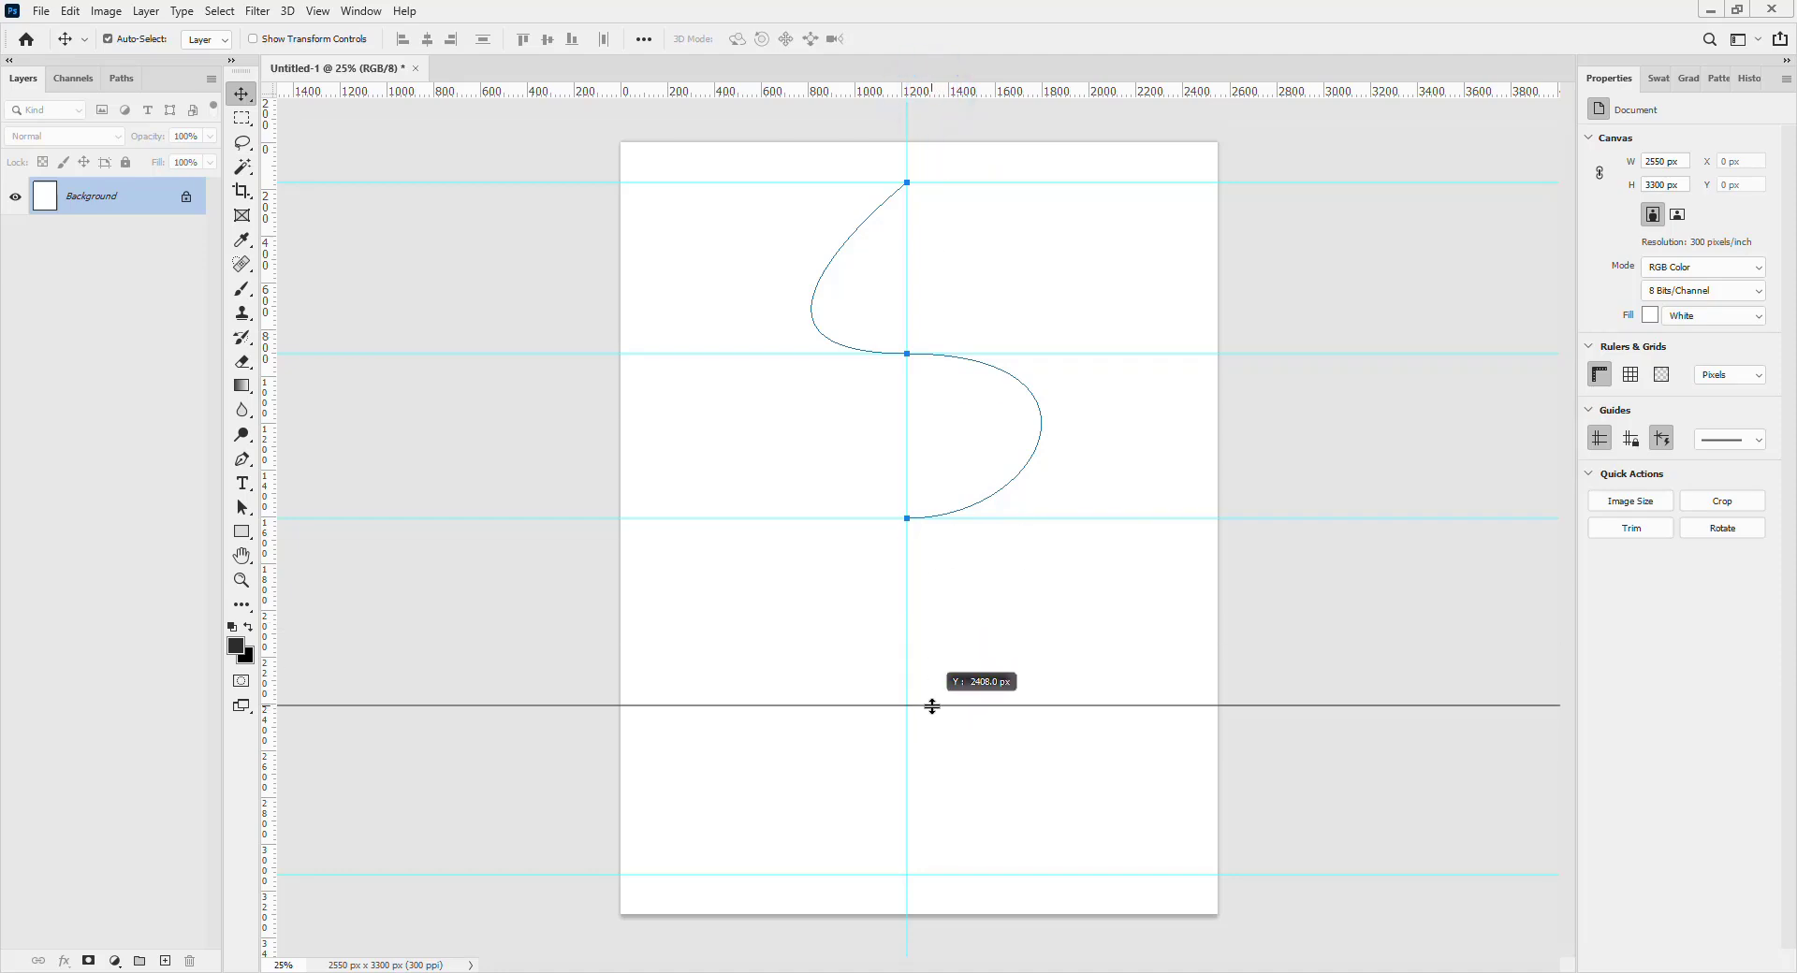
pyautogui.moveTo(932, 706); pyautogui.dragTo(931, 705)
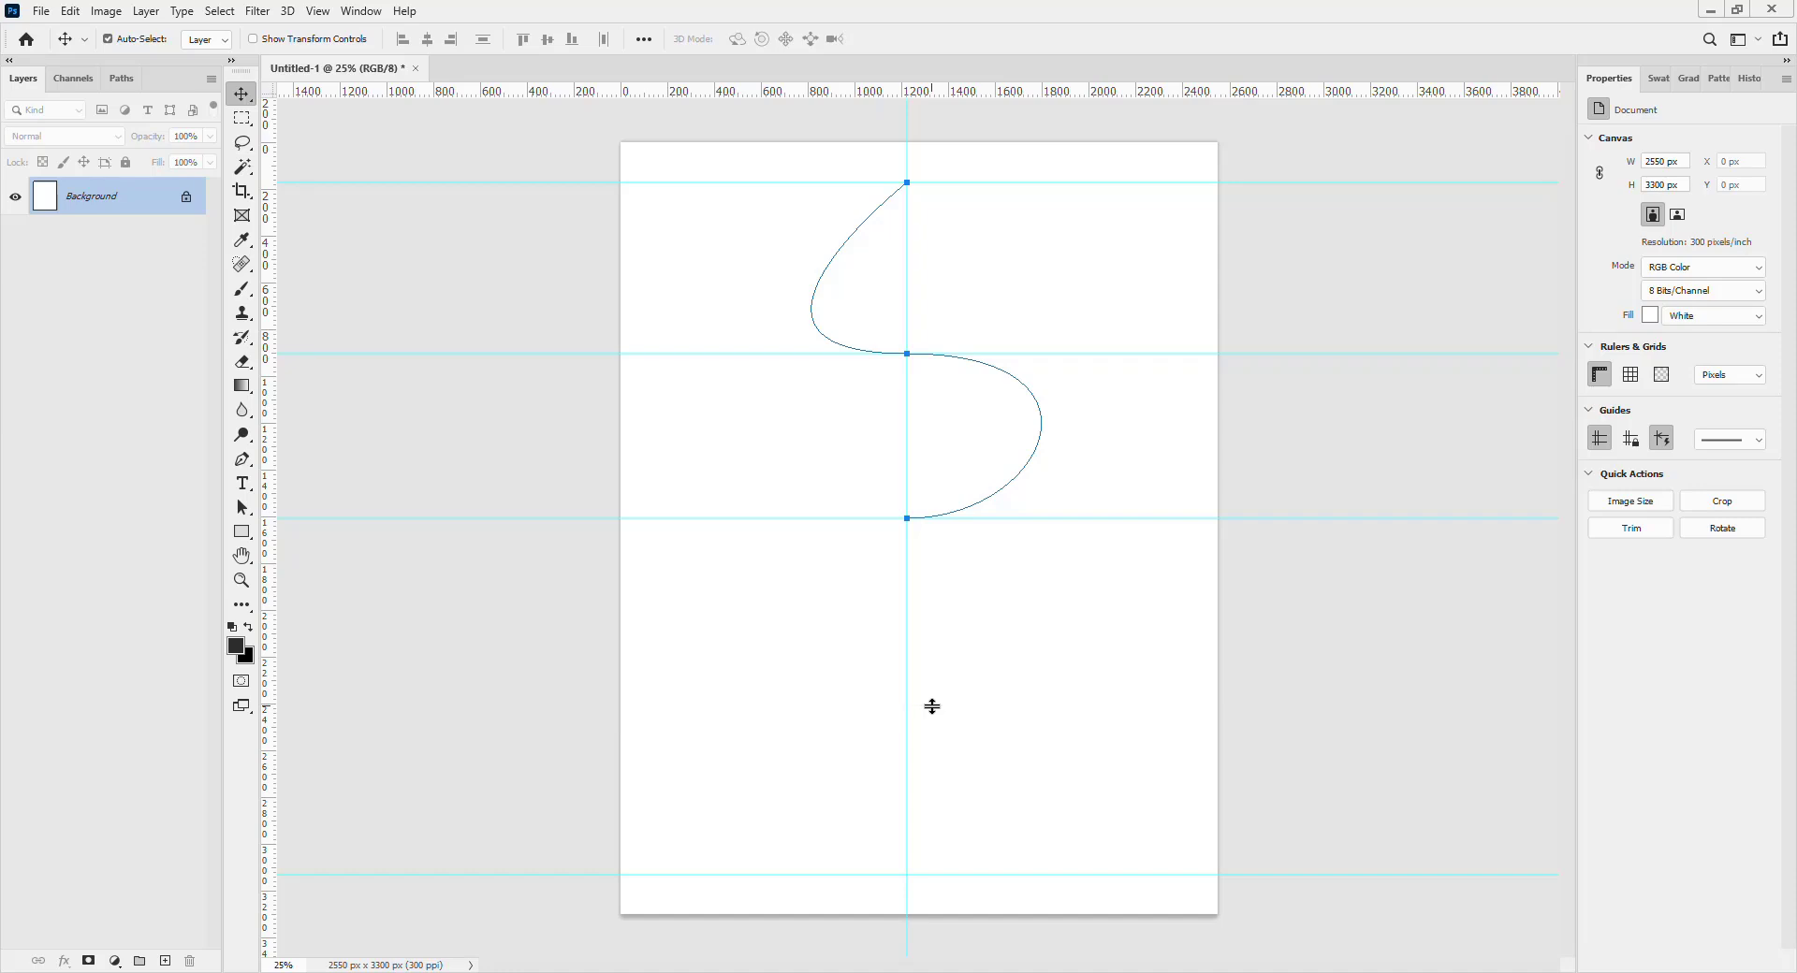
pyautogui.moveTo(265, 629); pyautogui.dragTo(1080, 686)
# Try a three-anchor wave along the fourth horizontal guide with vertical handles at its second and third anchors, and undo it.
pyautogui.press('p')
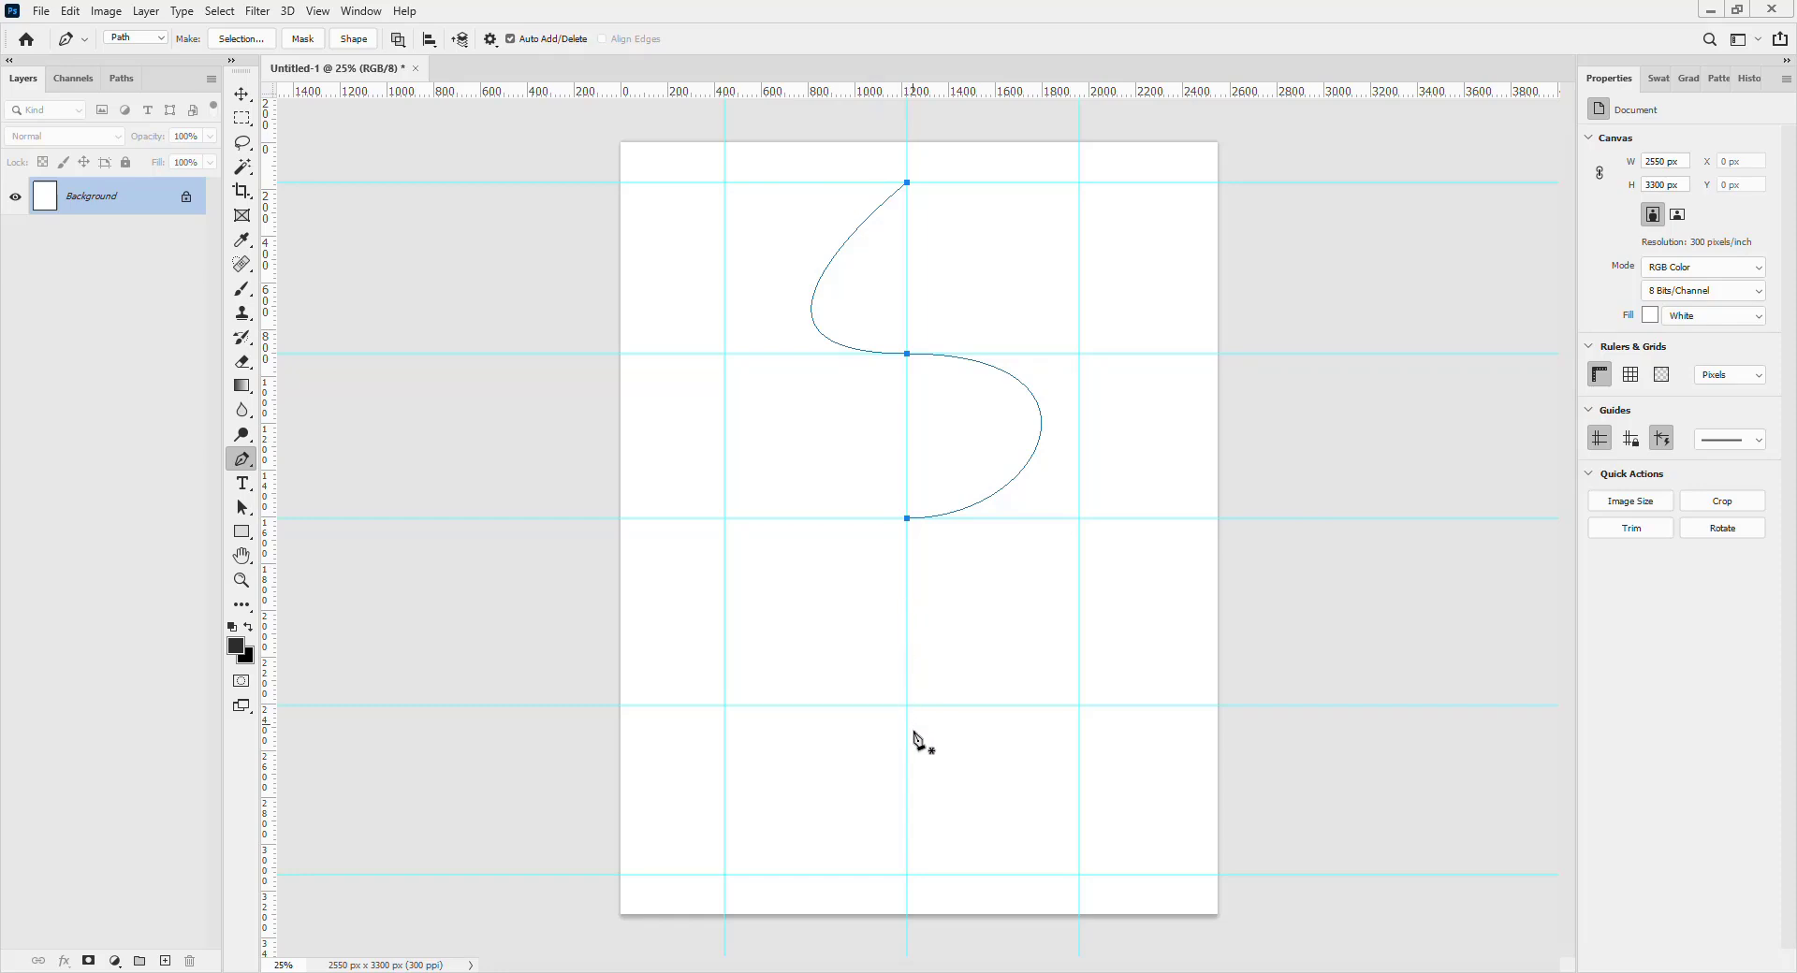
pyautogui.click(726, 706)
pyautogui.click(907, 705)
pyautogui.moveTo(907, 721); pyautogui.dragTo(907, 867)
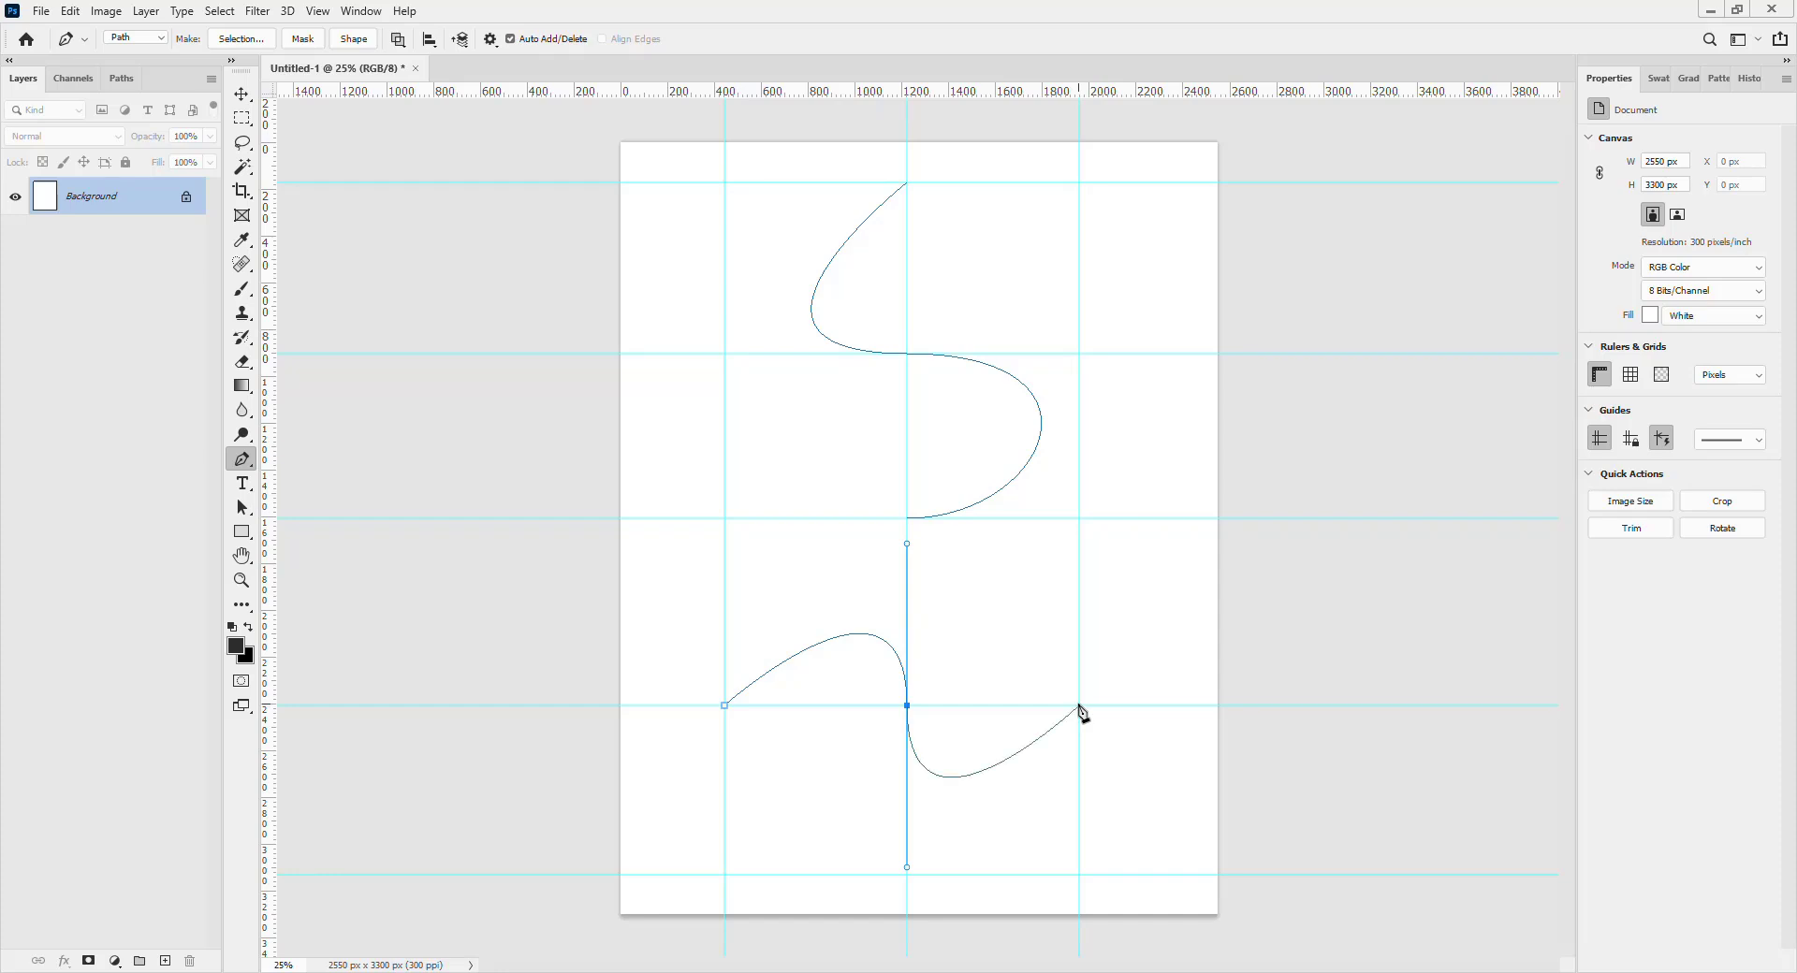
pyautogui.click(1079, 708)
pyautogui.moveTo(1079, 702); pyautogui.dragTo(1079, 548)
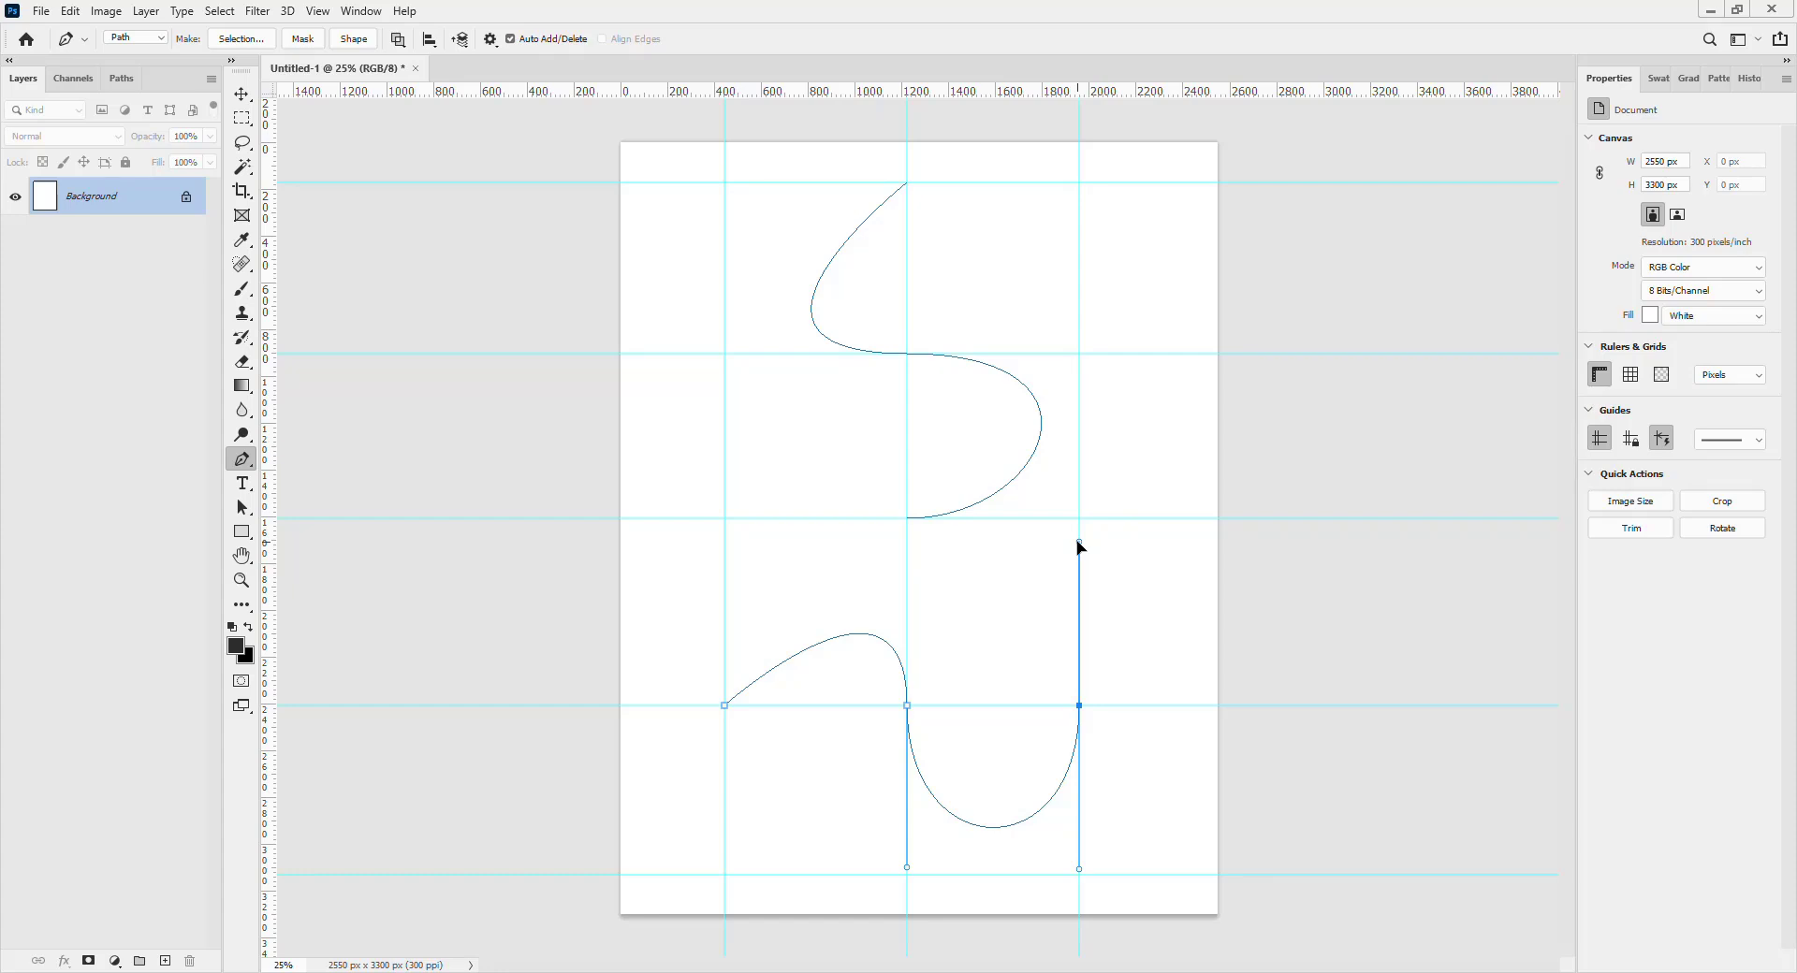
pyautogui.hotkey('ctrl', 'z')
pyautogui.hotkey('ctrl', 'z')
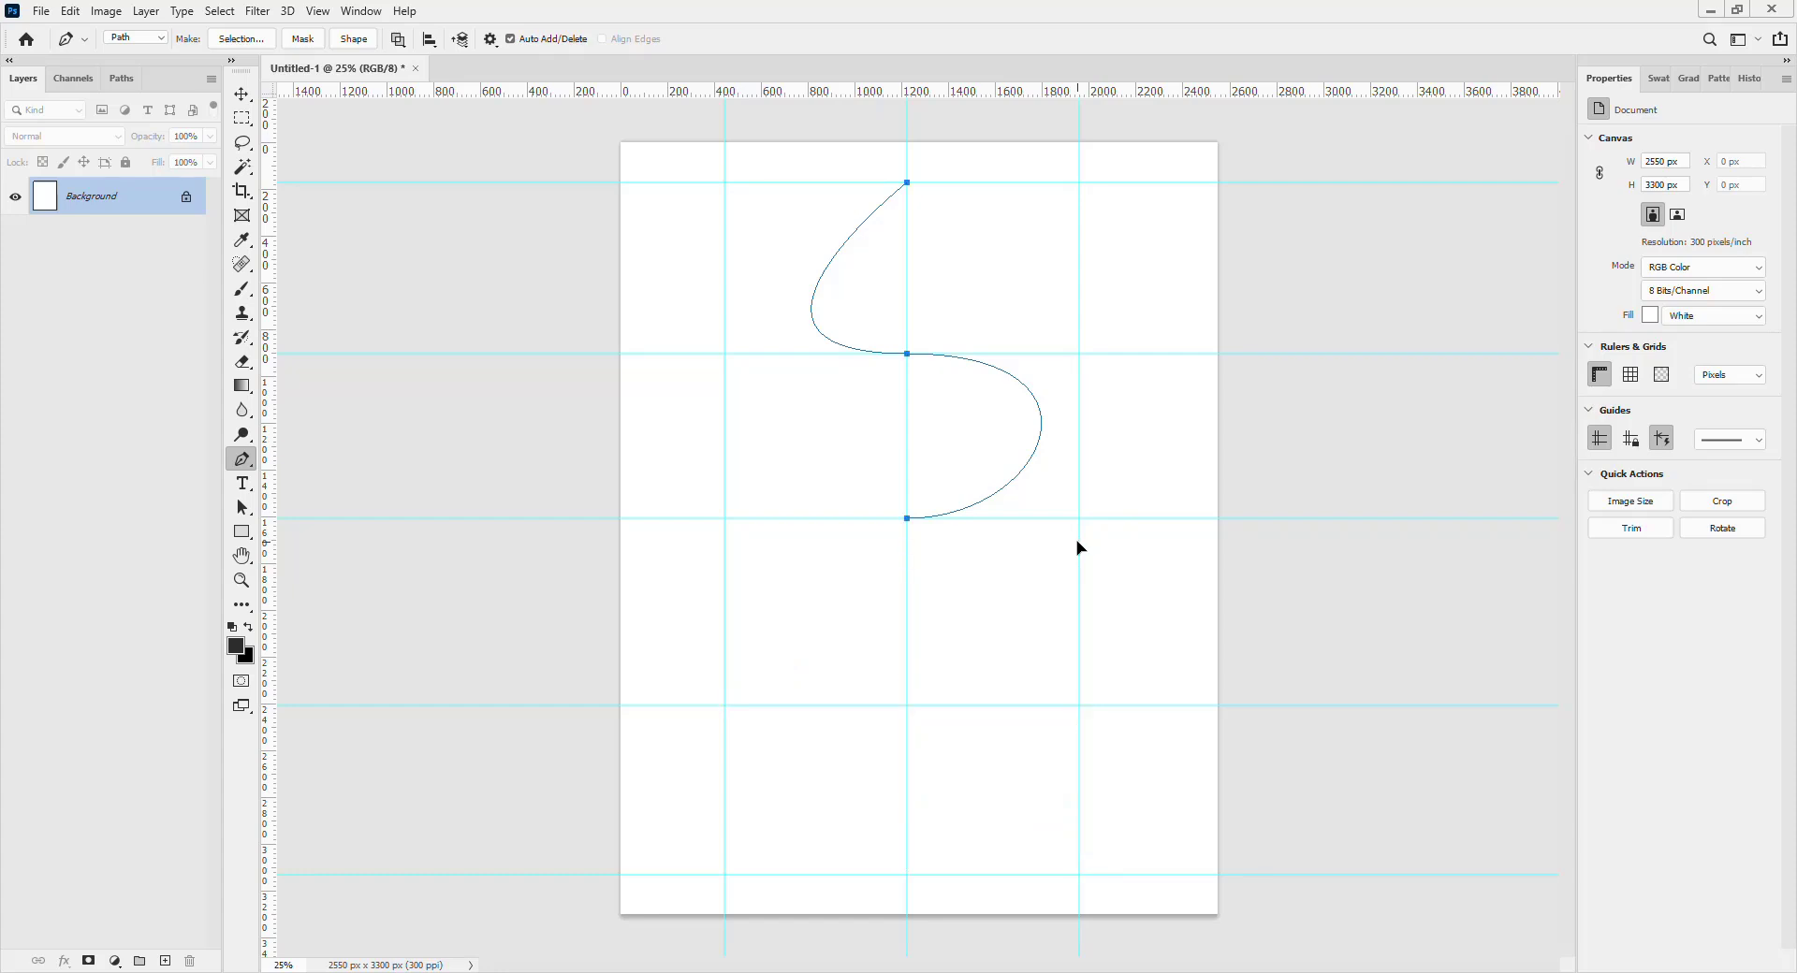
# Draw a three-anchor wave along the fourth horizontal guide, with vertical handles about 840 px long at the middle anchor and 690 px at the last.
pyautogui.click(724, 706)
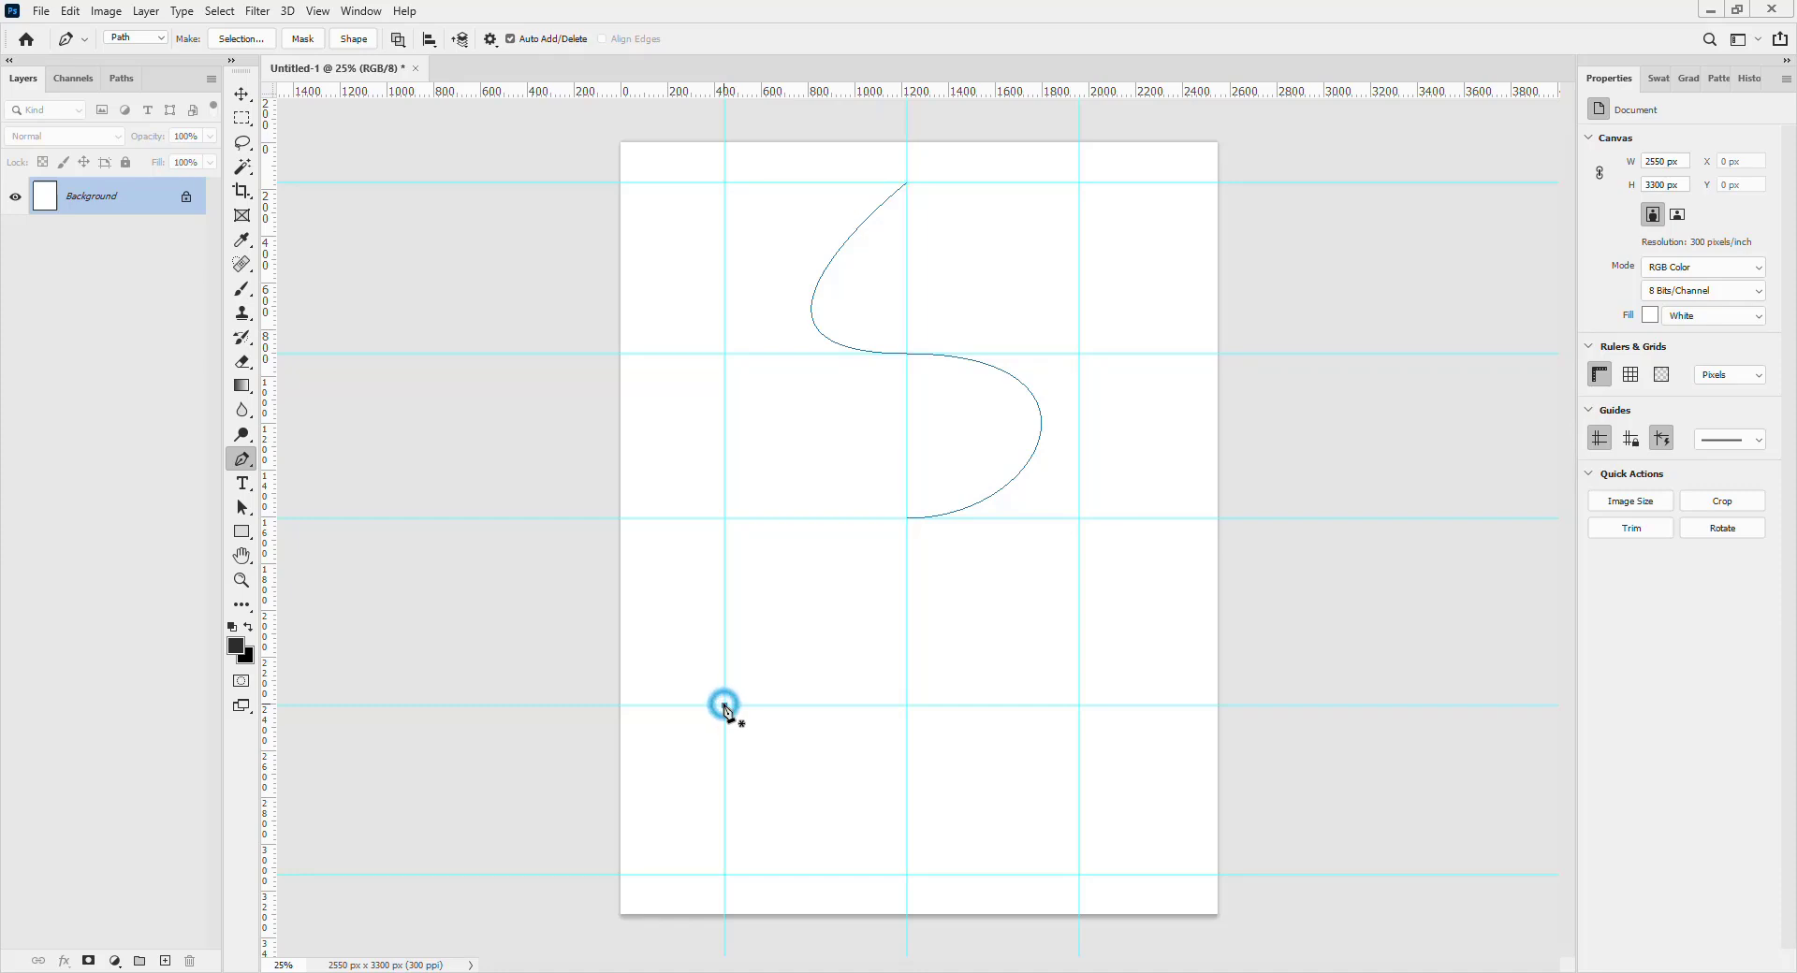
pyautogui.click(906, 705)
pyautogui.moveTo(908, 711); pyautogui.dragTo(915, 906)
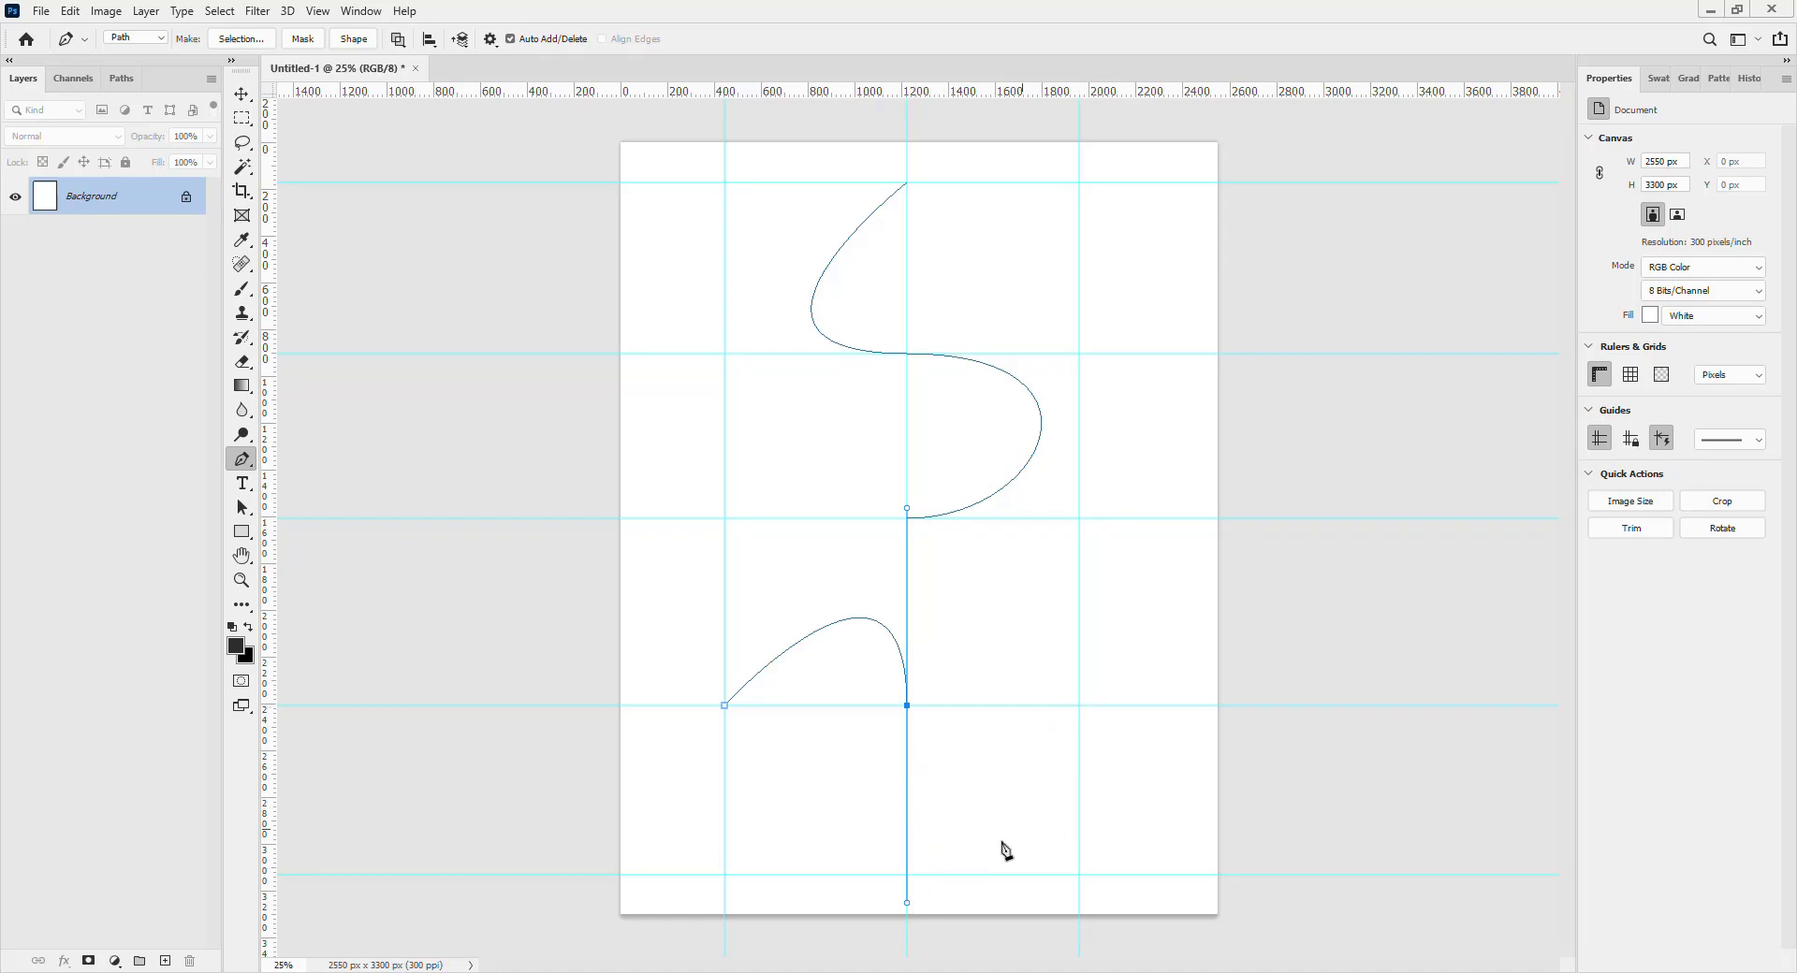
pyautogui.click(1079, 706)
pyautogui.moveTo(1078, 705); pyautogui.dragTo(1084, 544)
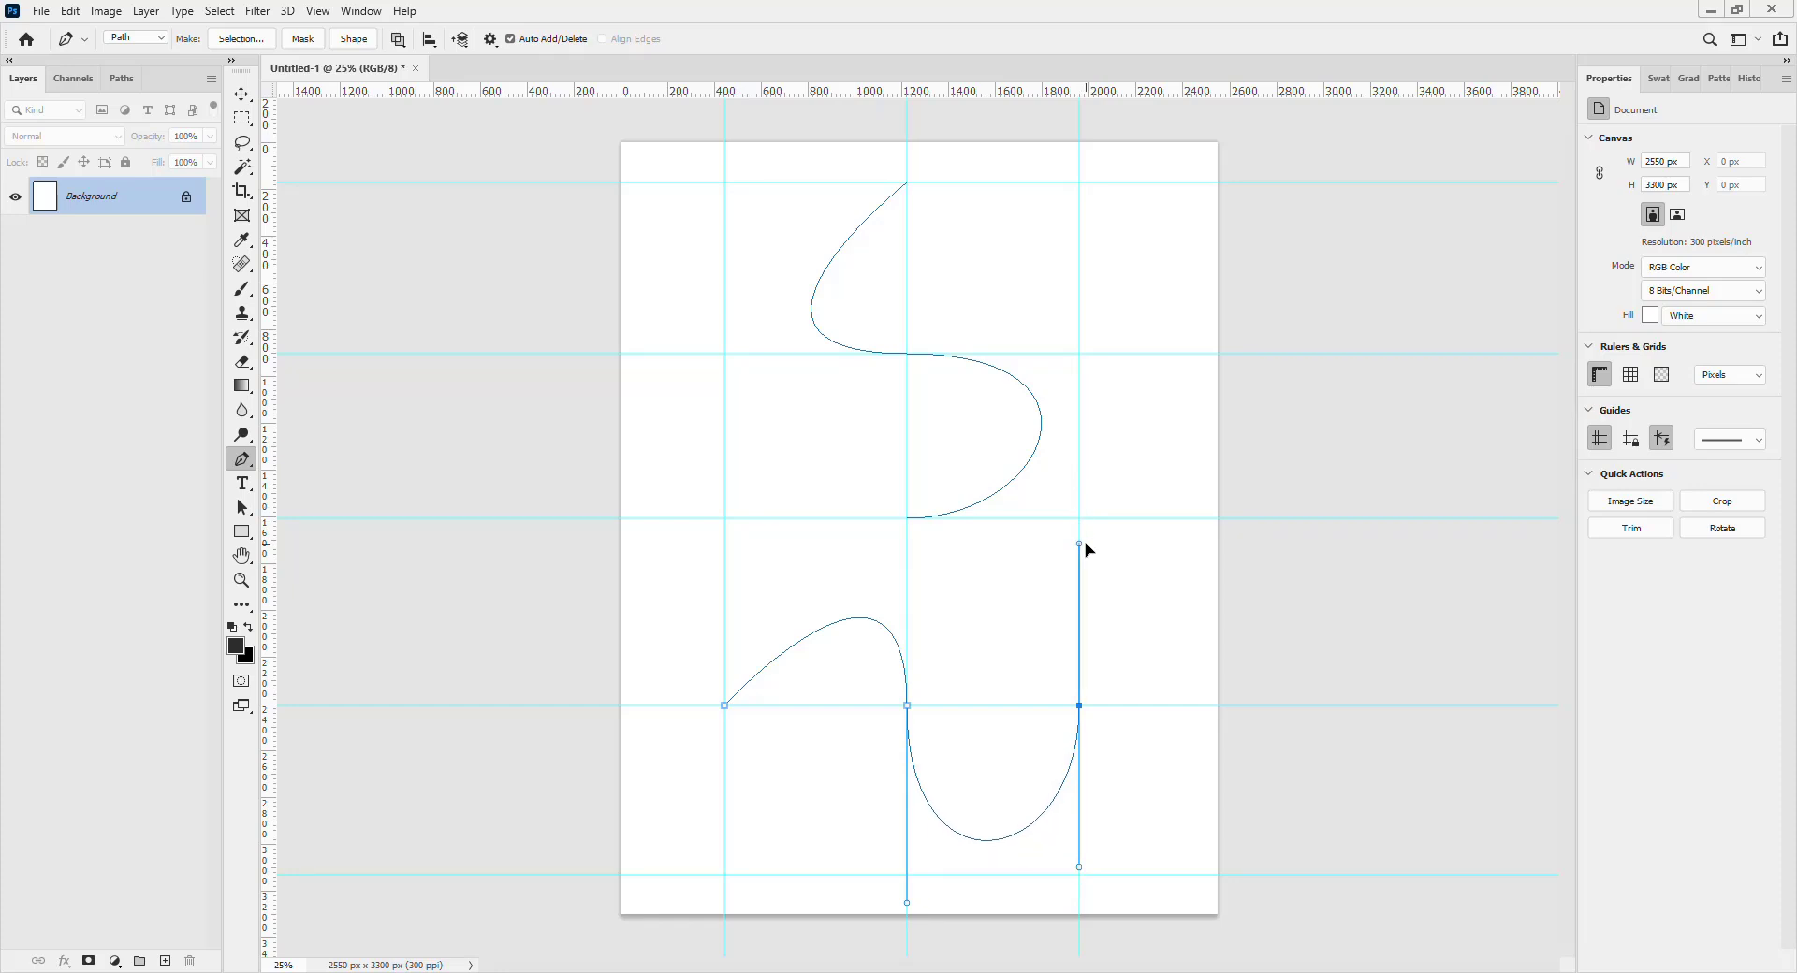
# Deselect the work path so its curves are hidden, and undo the deselection.
pyautogui.press('v')
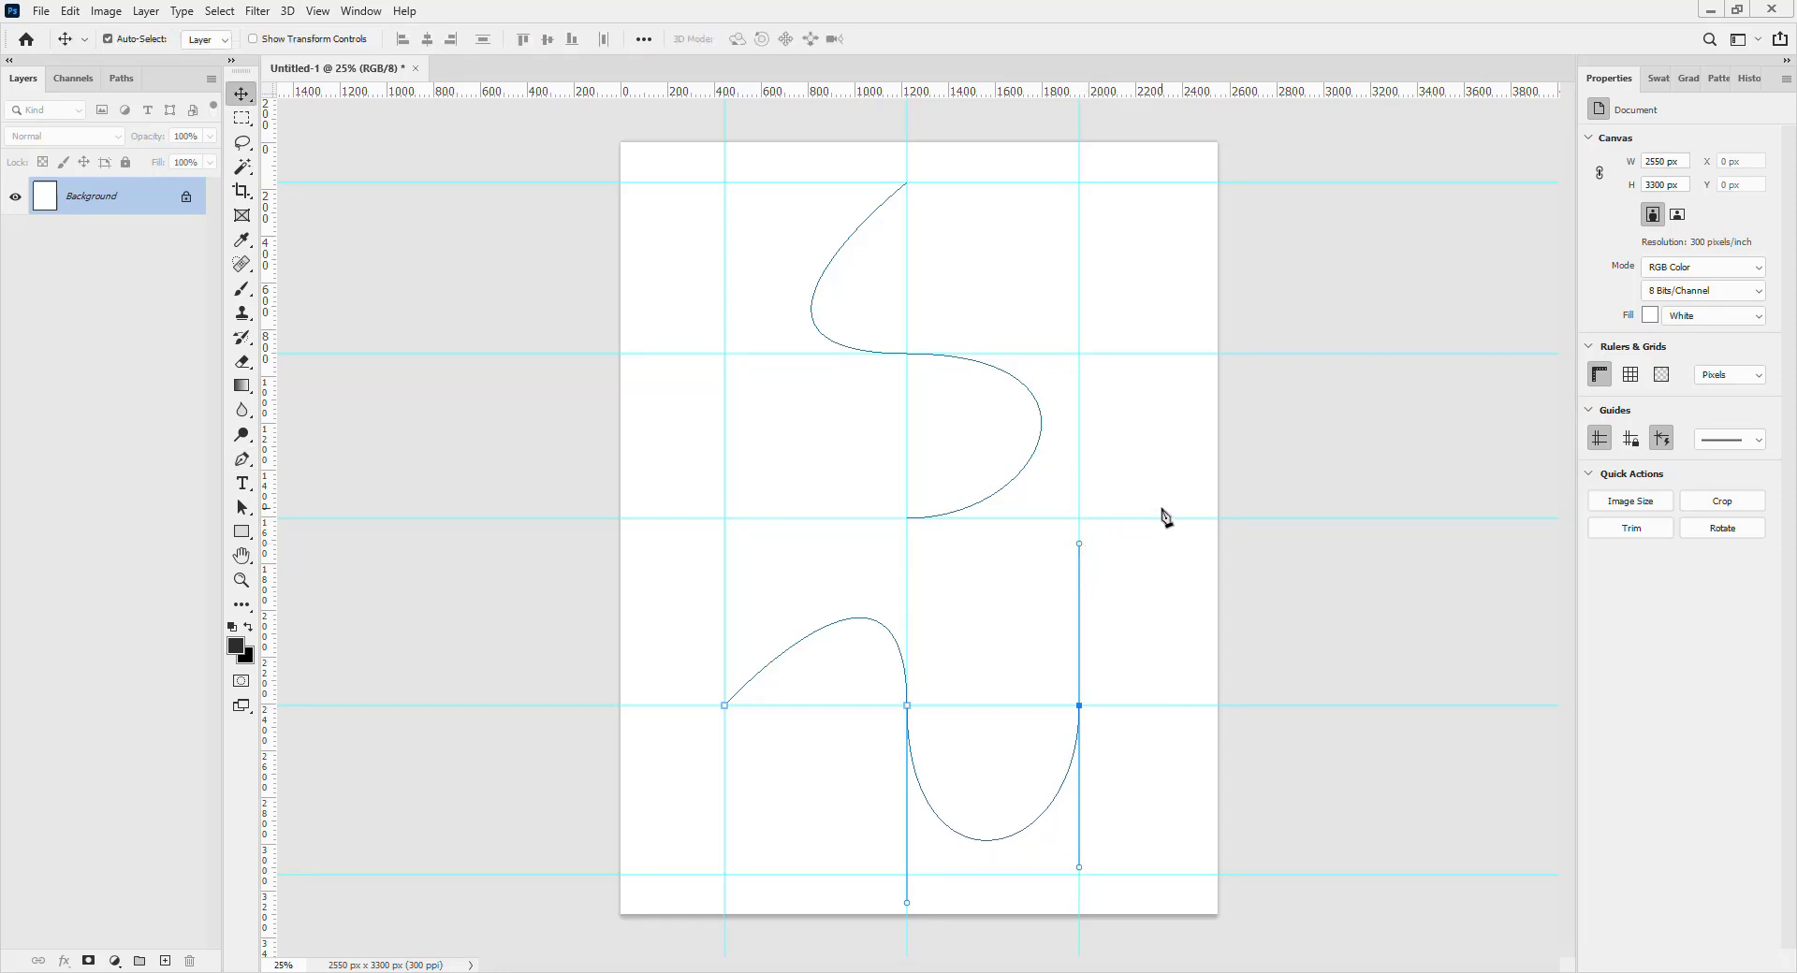
pyautogui.click(1161, 513)
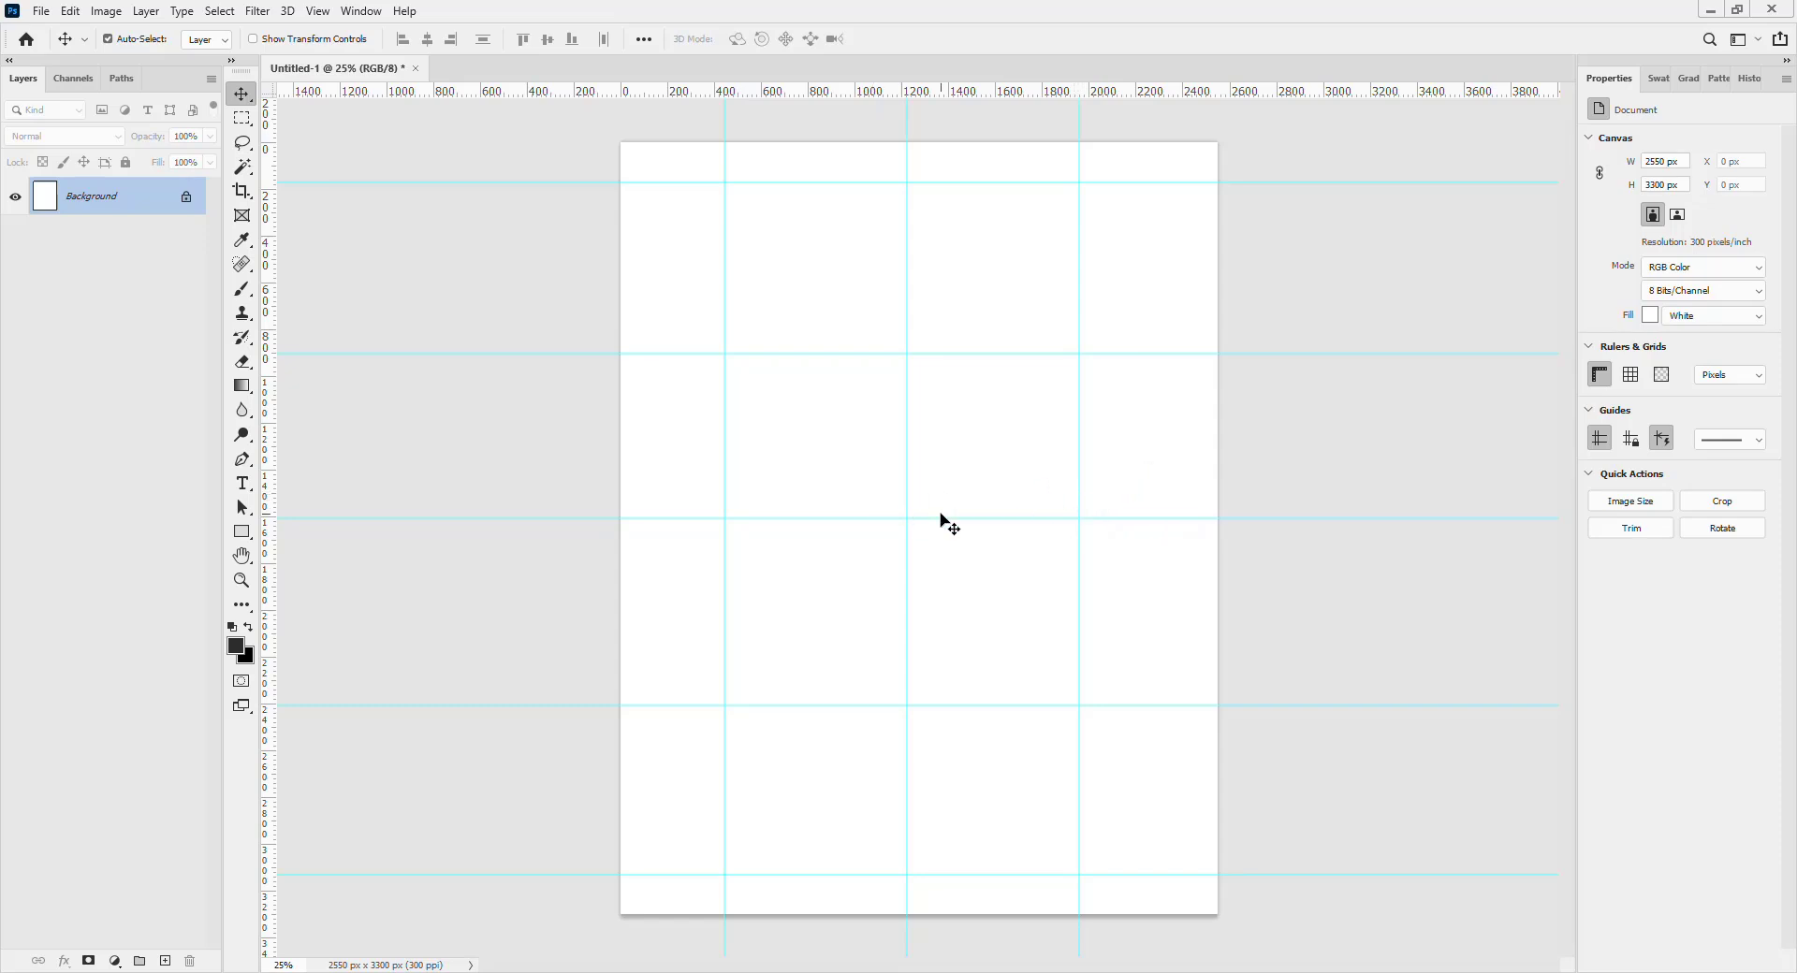
pyautogui.hotkey('ctrl', 'z')
pyautogui.press('p')
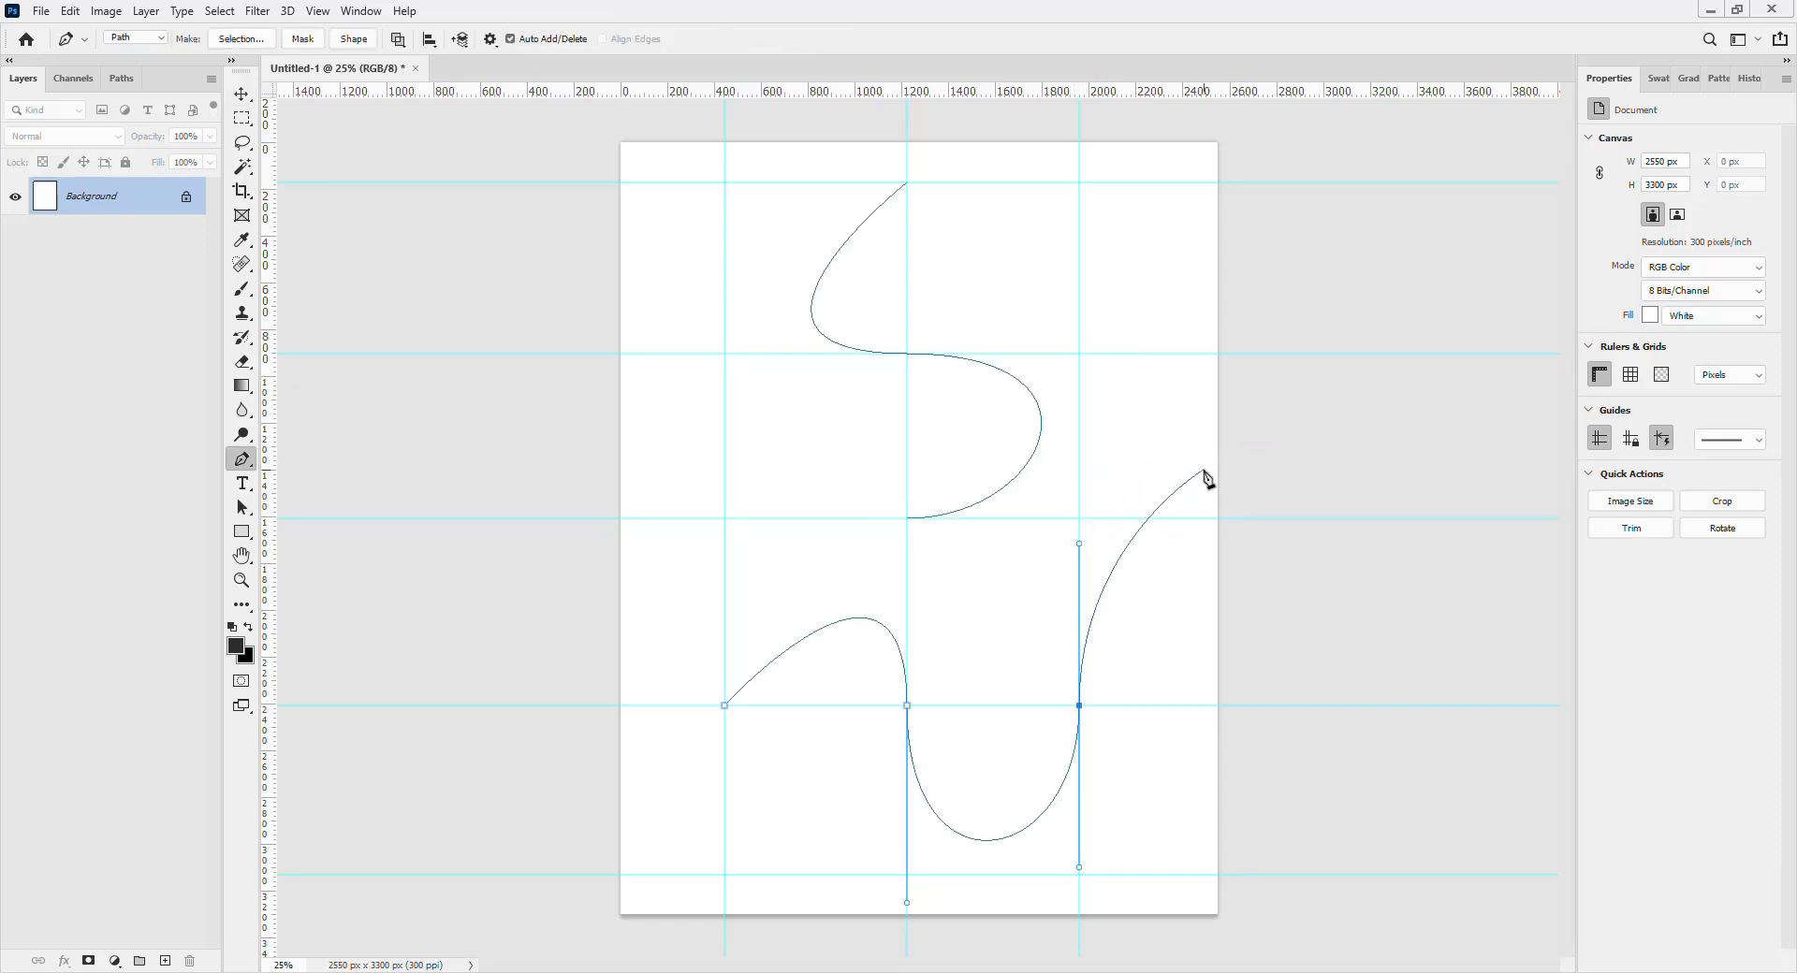
pyautogui.press('v')
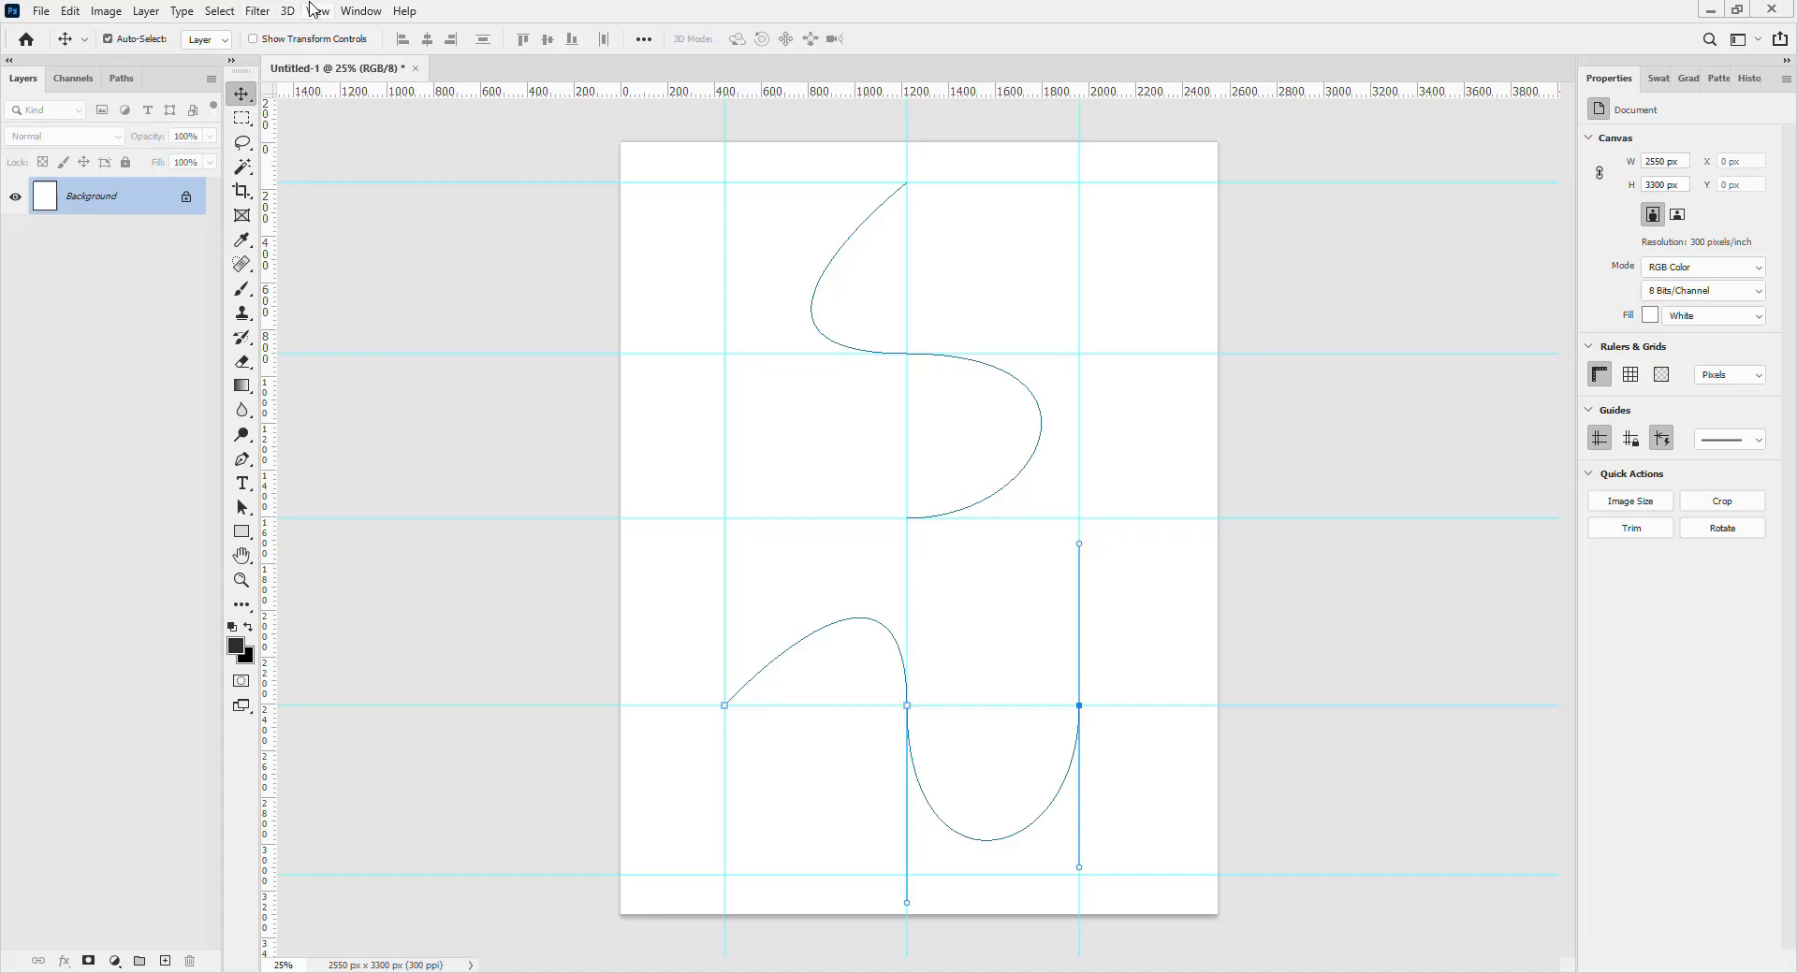
pyautogui.click(356, 10)
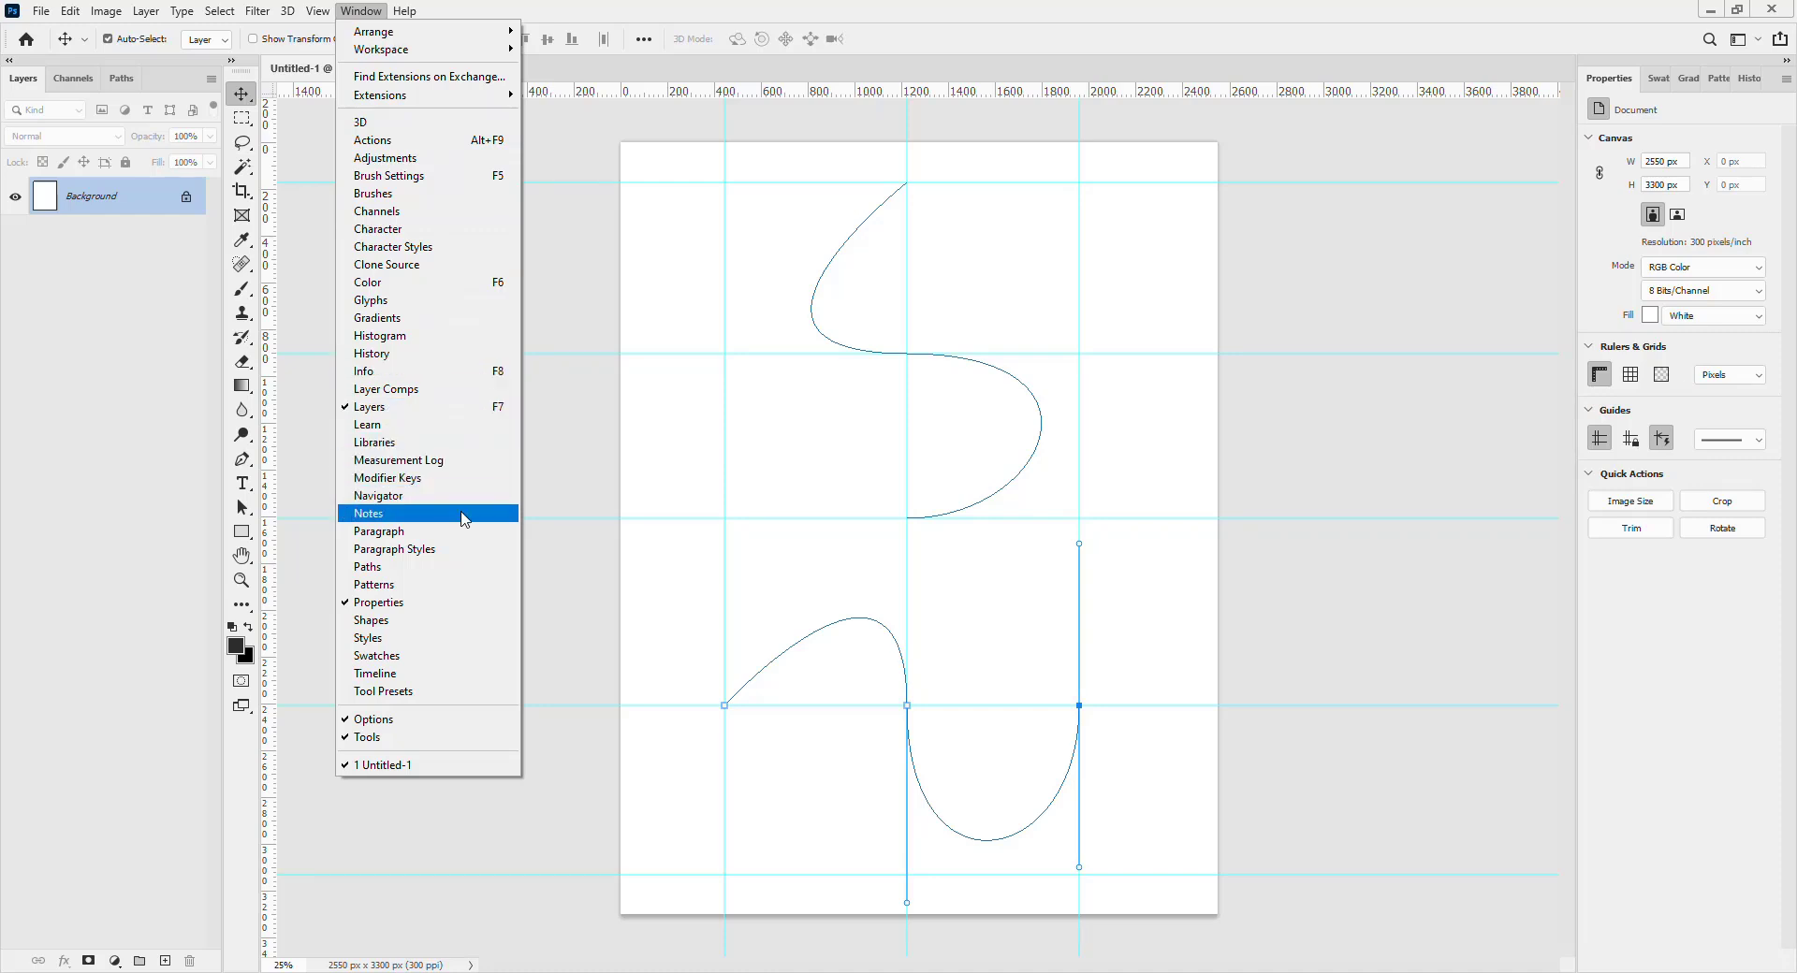
pyautogui.click(1604, 236)
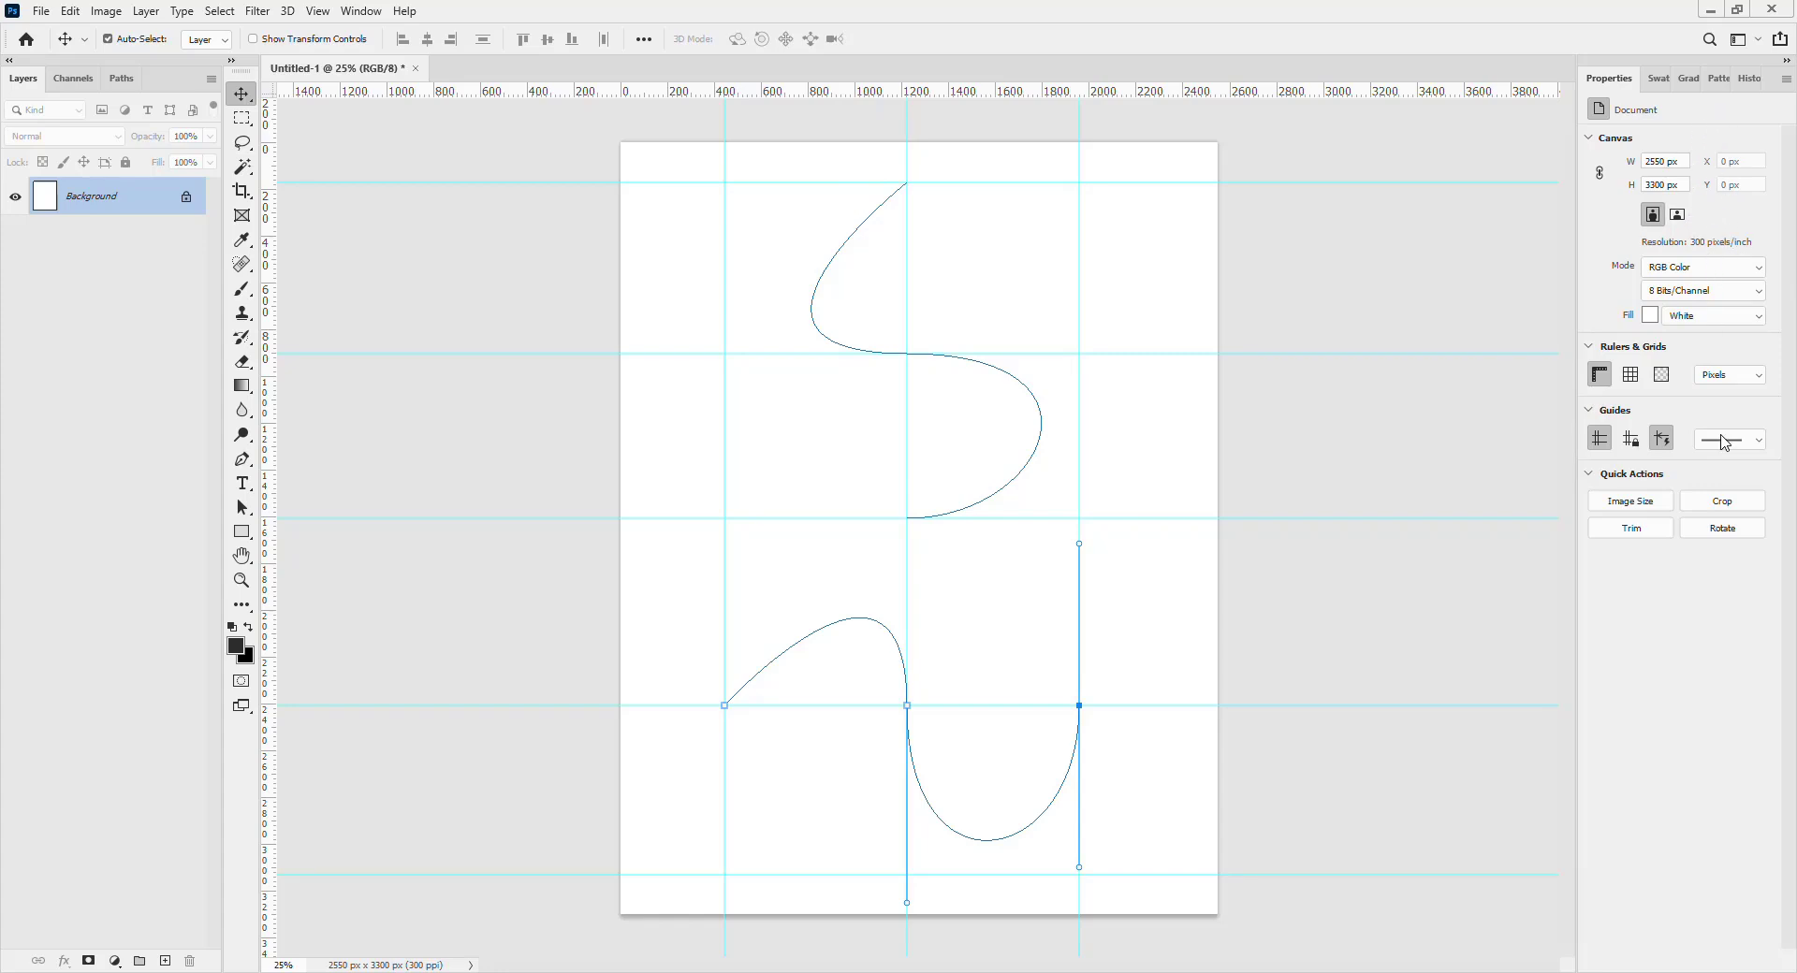
pyautogui.click(1044, 313)
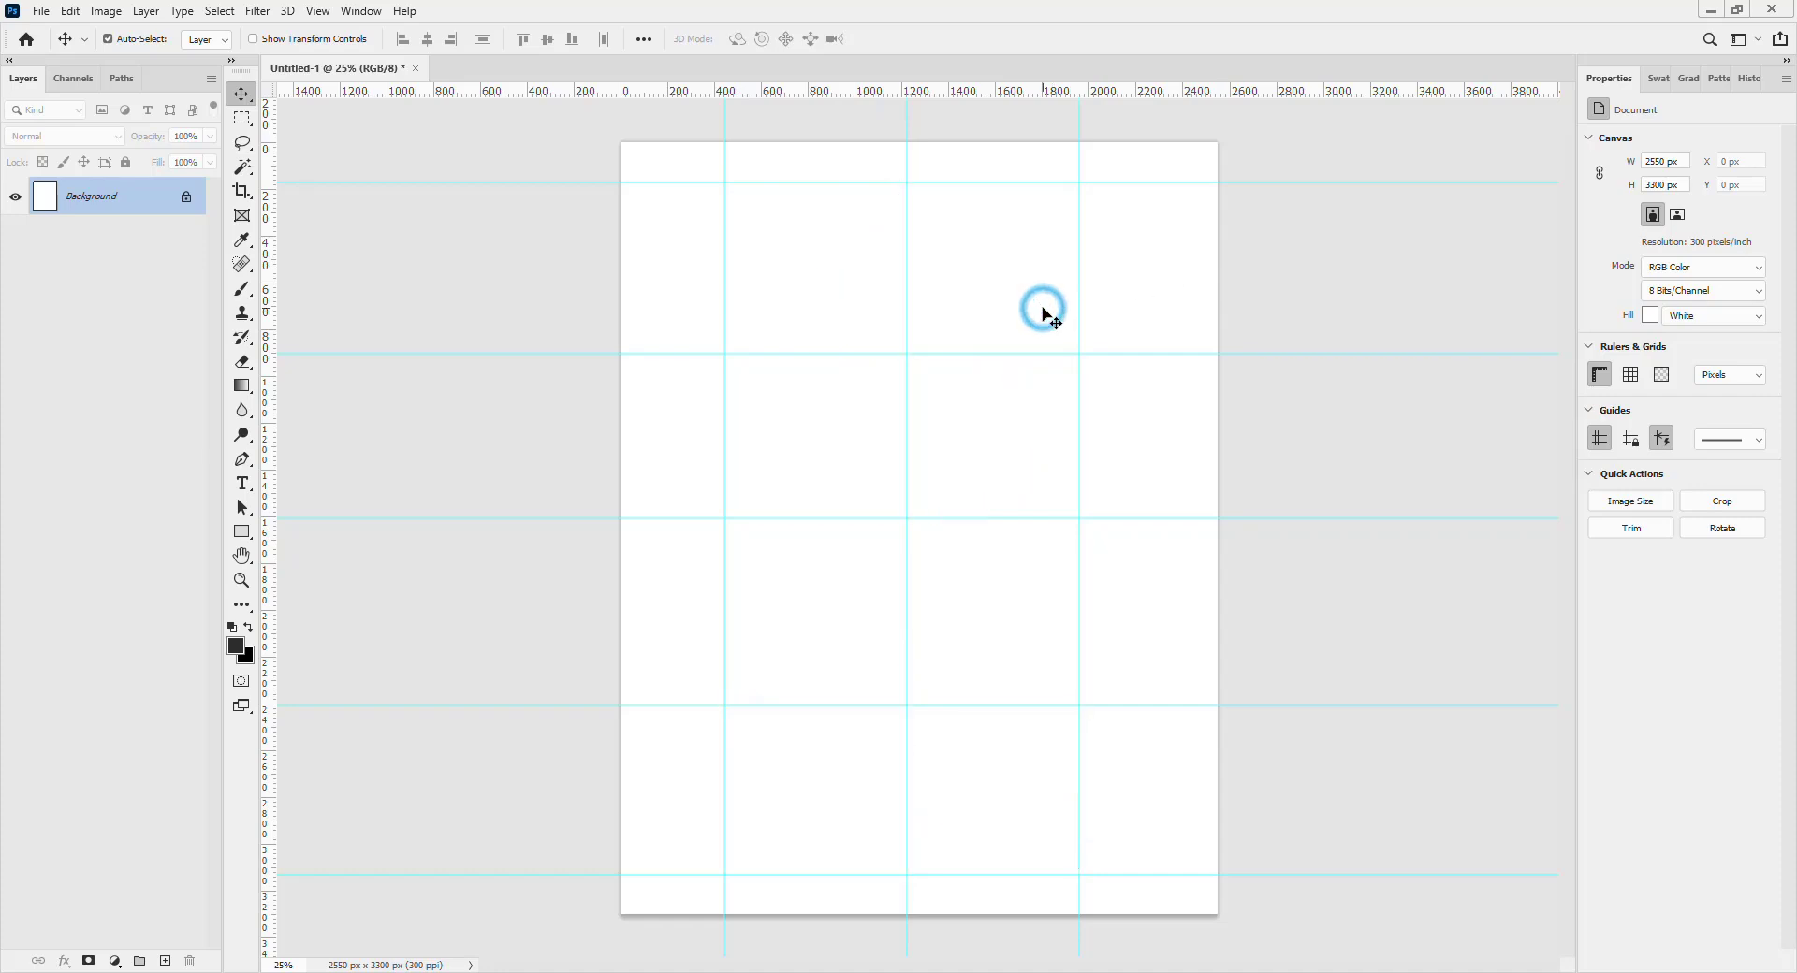
pyautogui.click(1165, 278)
pyautogui.press('p')
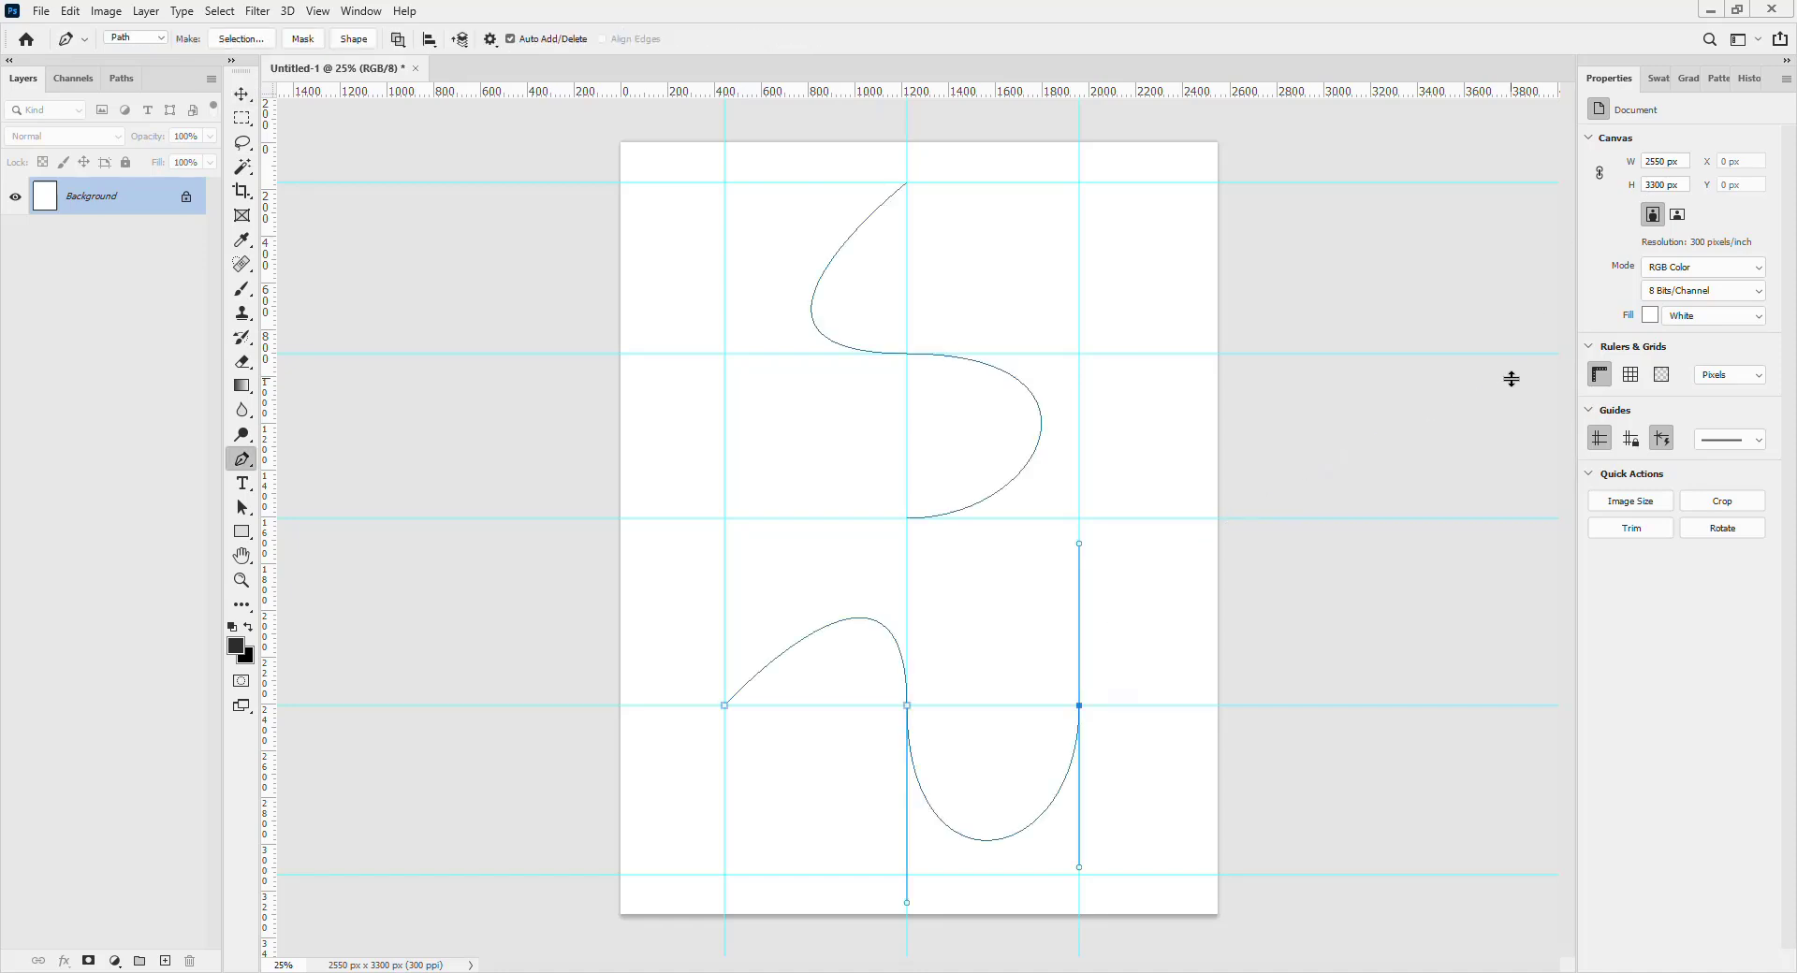
pyautogui.press('v')
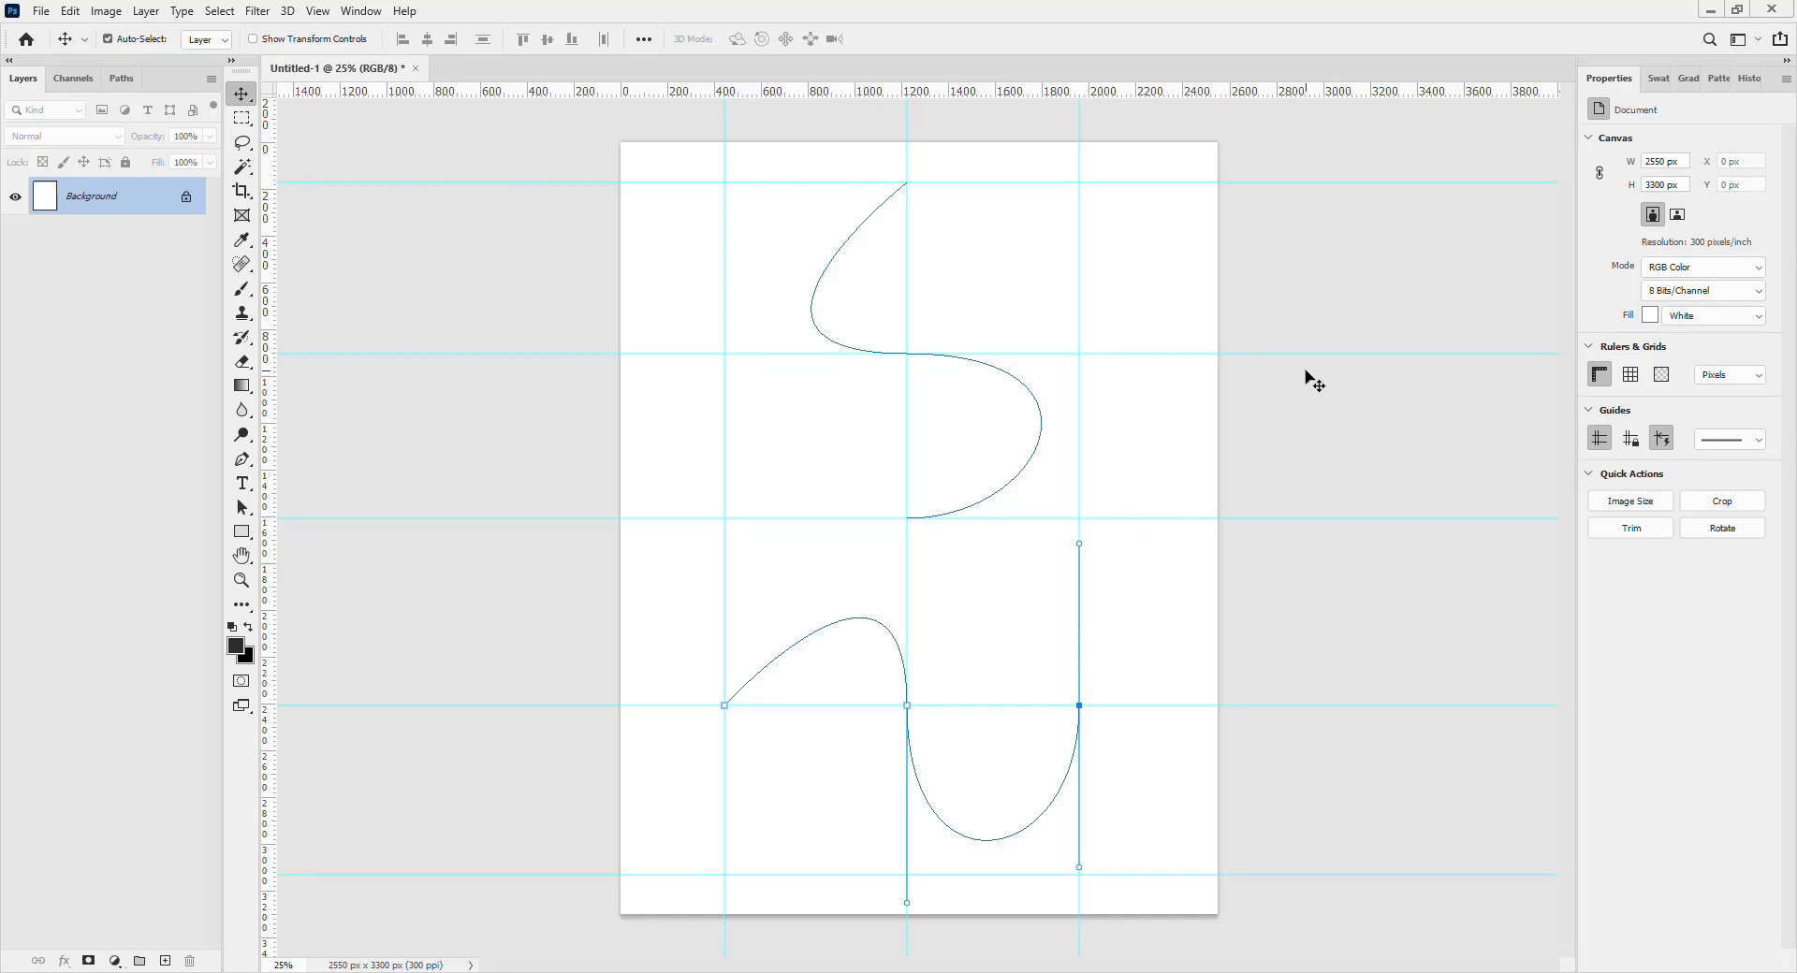
pyautogui.click(42, 11)
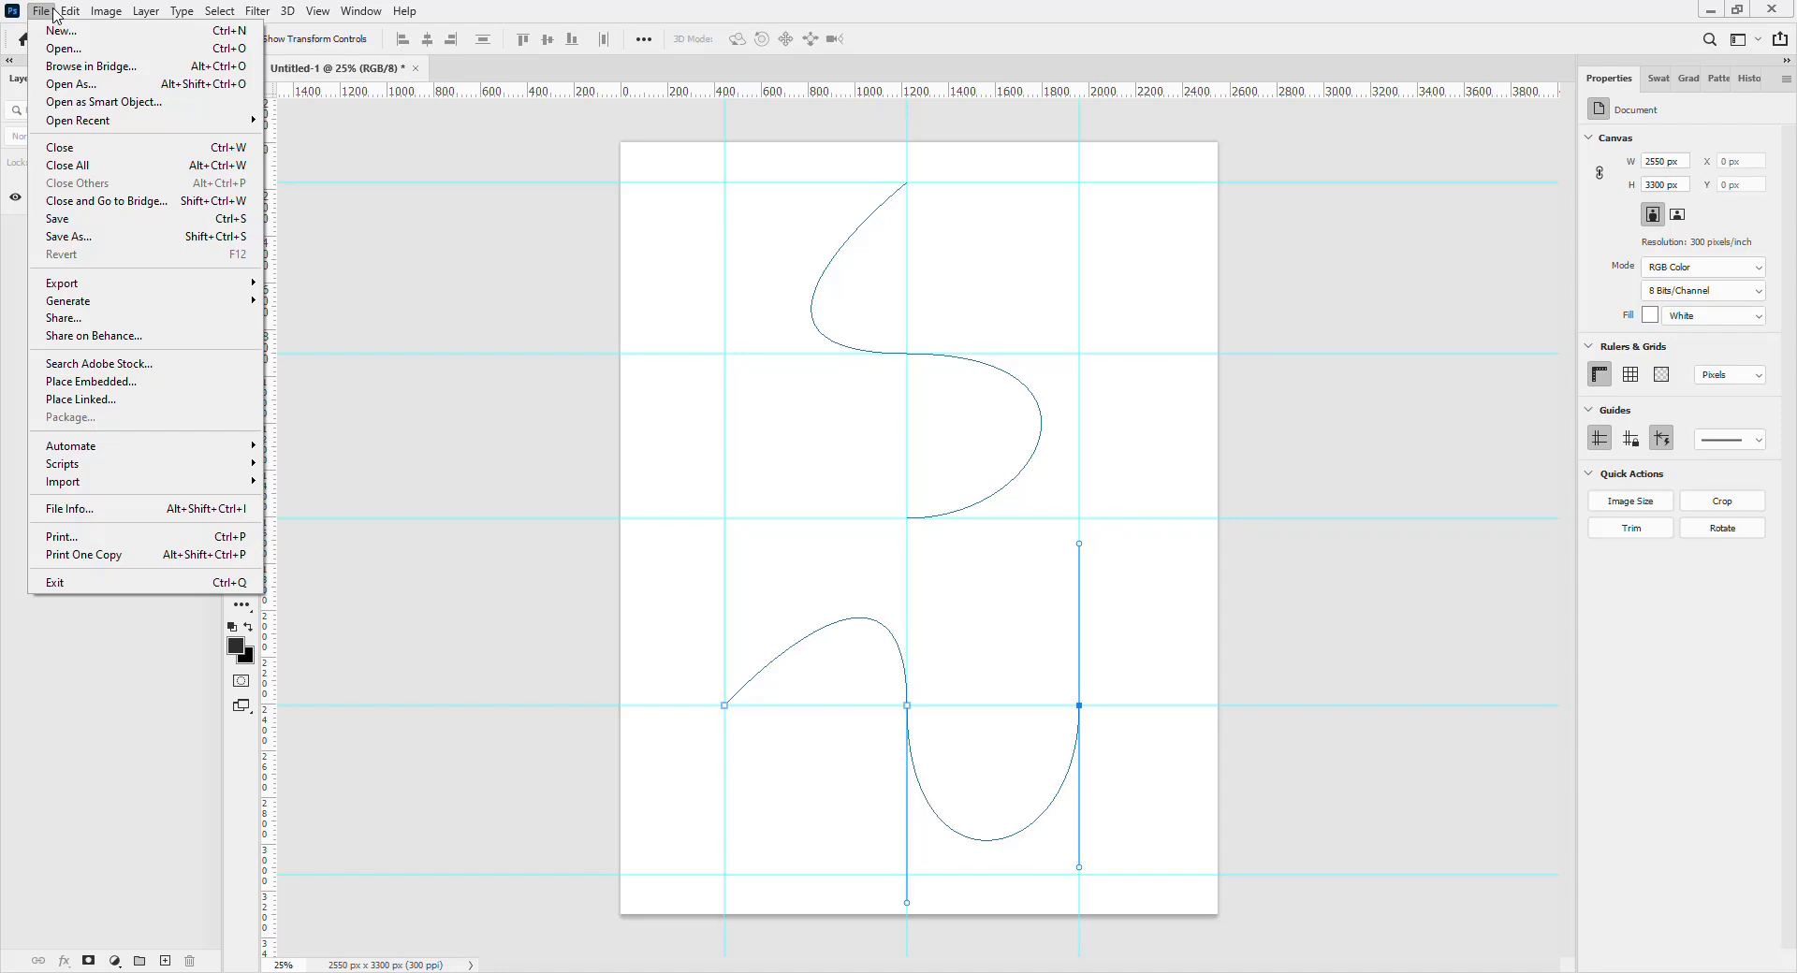
# Review the Letter preset's size, resolution, color mode and advanced options for a new document, and close without creating one.
pyautogui.moveTo(63, 9)
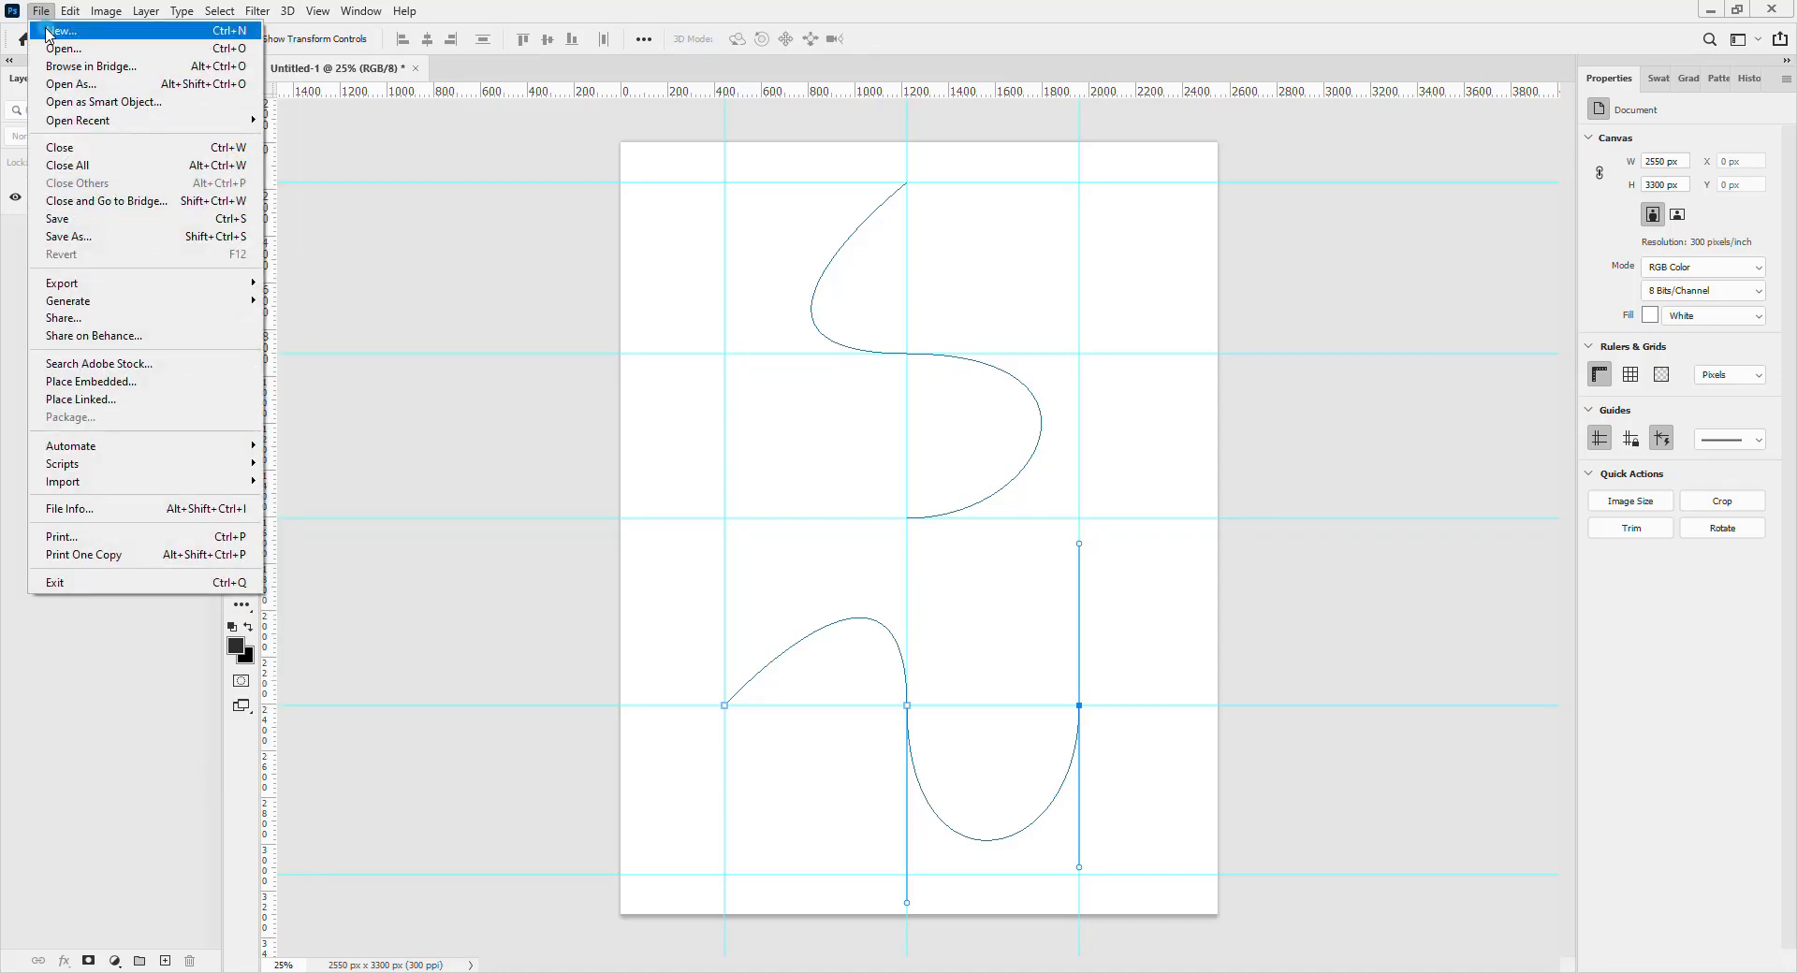
pyautogui.click(49, 34)
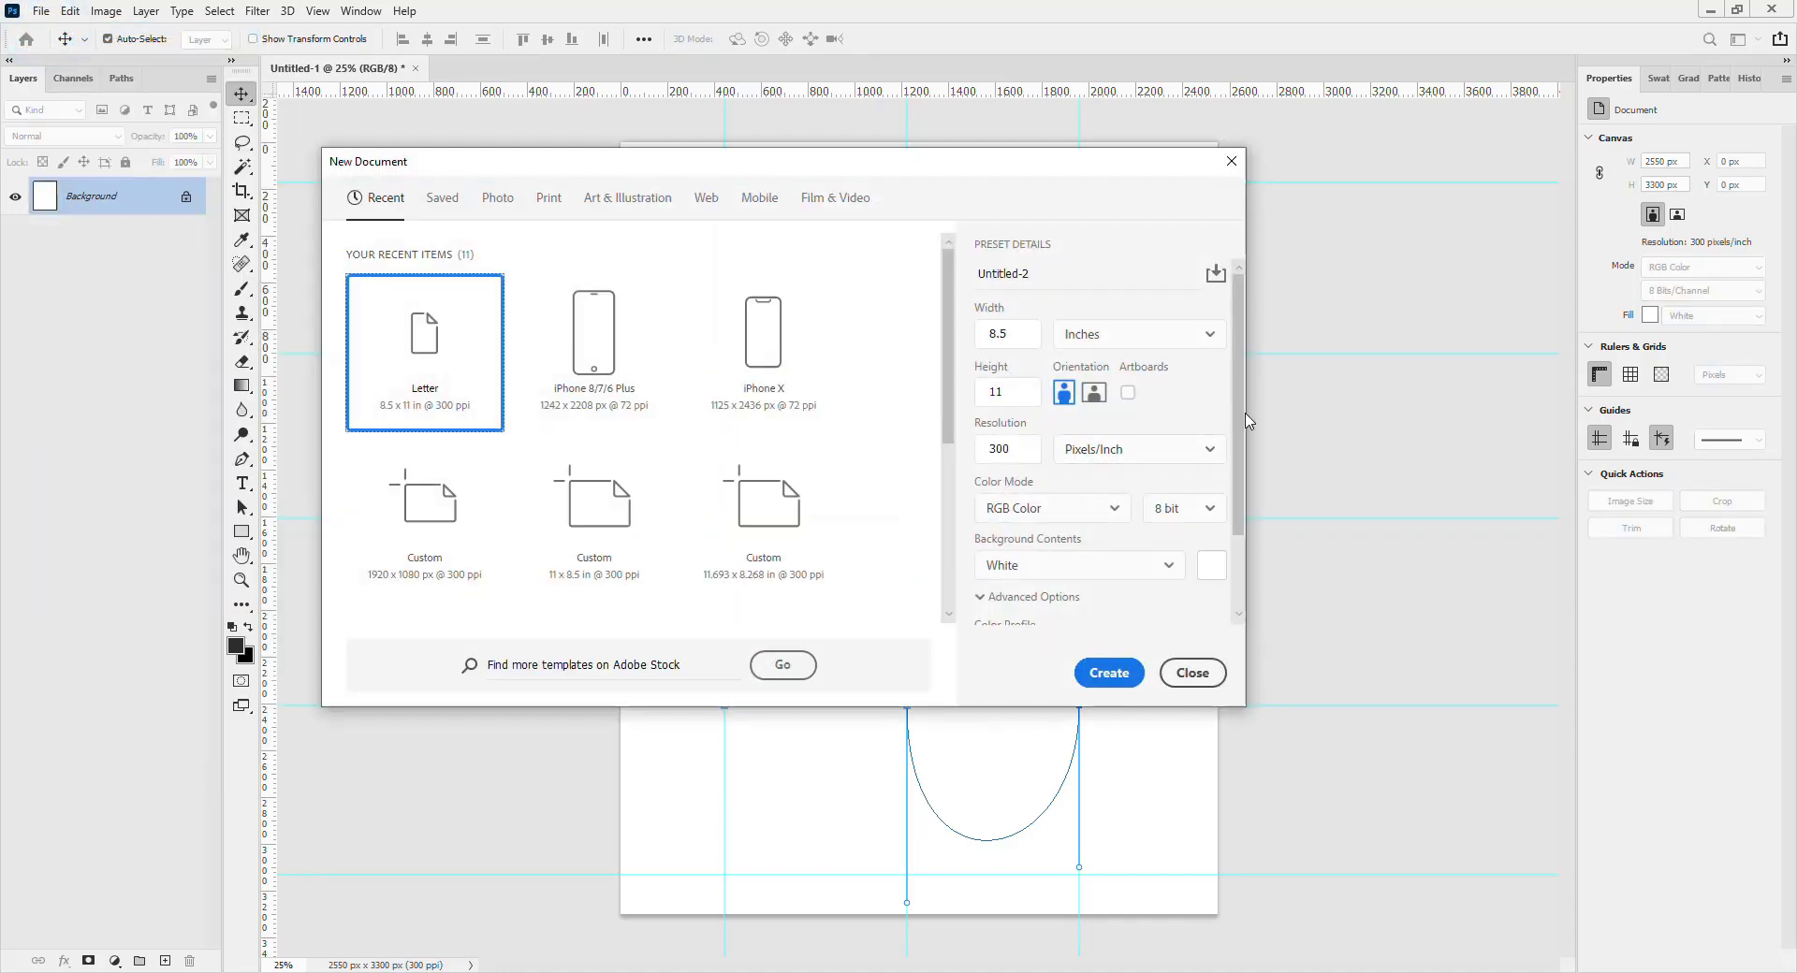
pyautogui.moveTo(1240, 413); pyautogui.dragTo(1238, 372)
pyautogui.scroll(-1, 1194, 388)
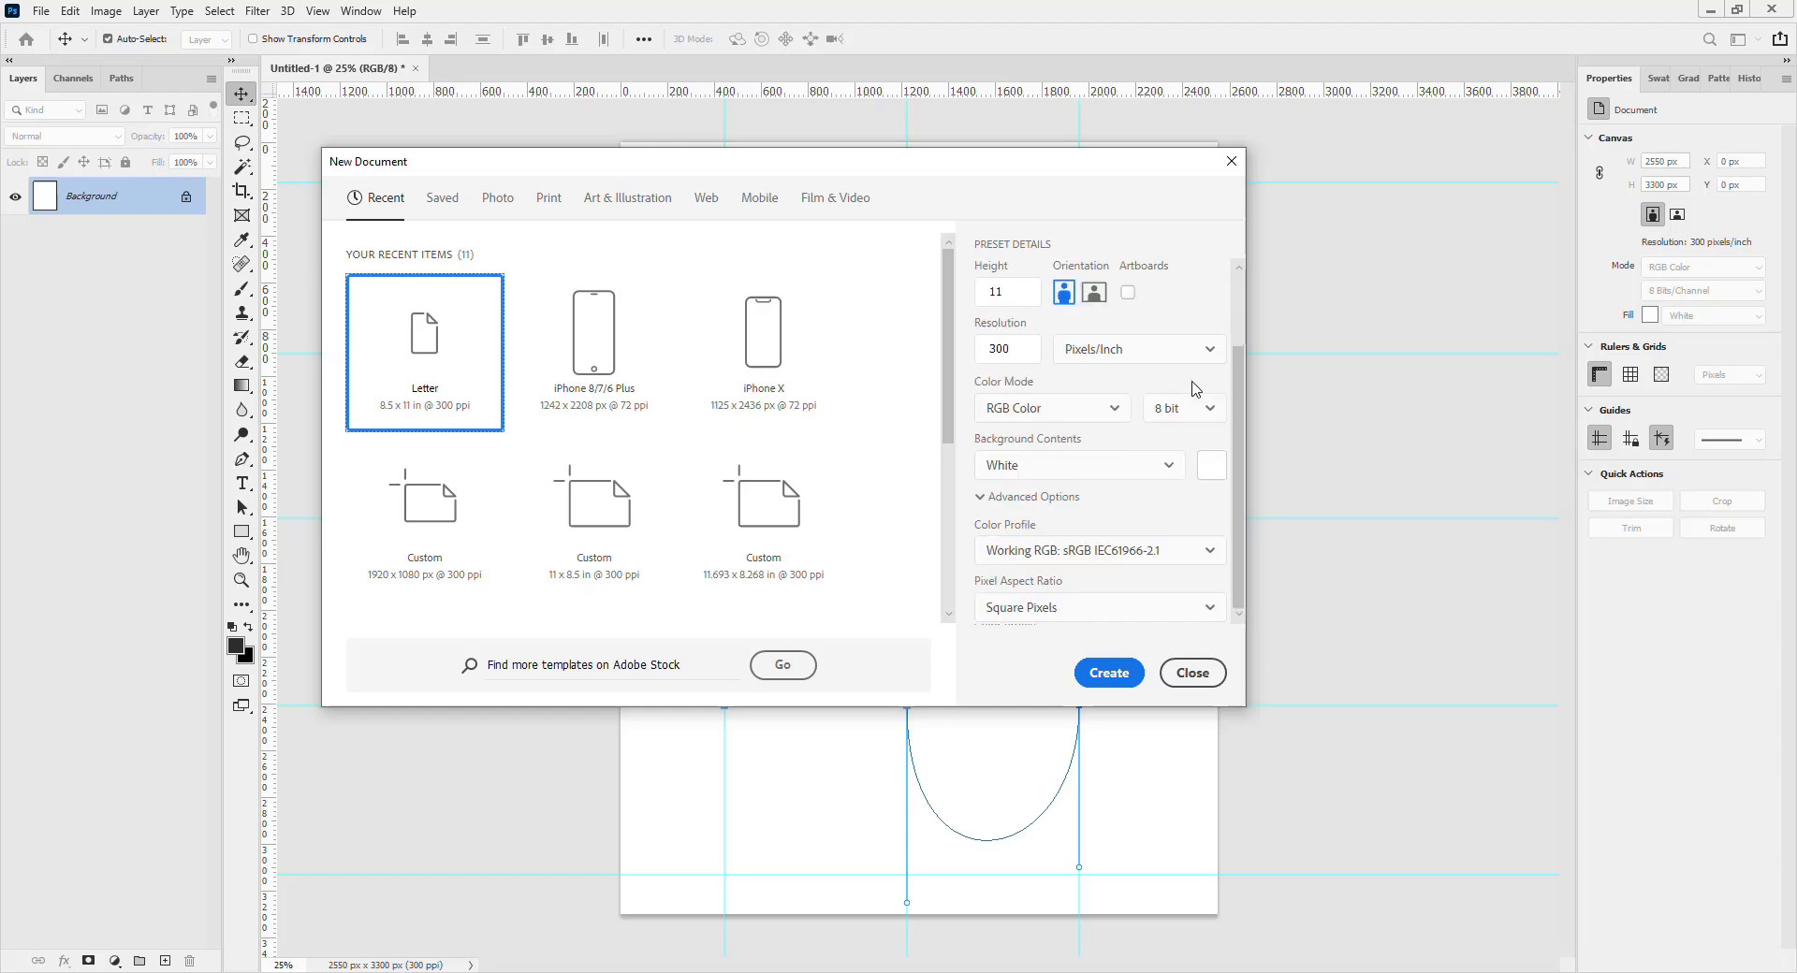
pyautogui.scroll(1, 1204, 327)
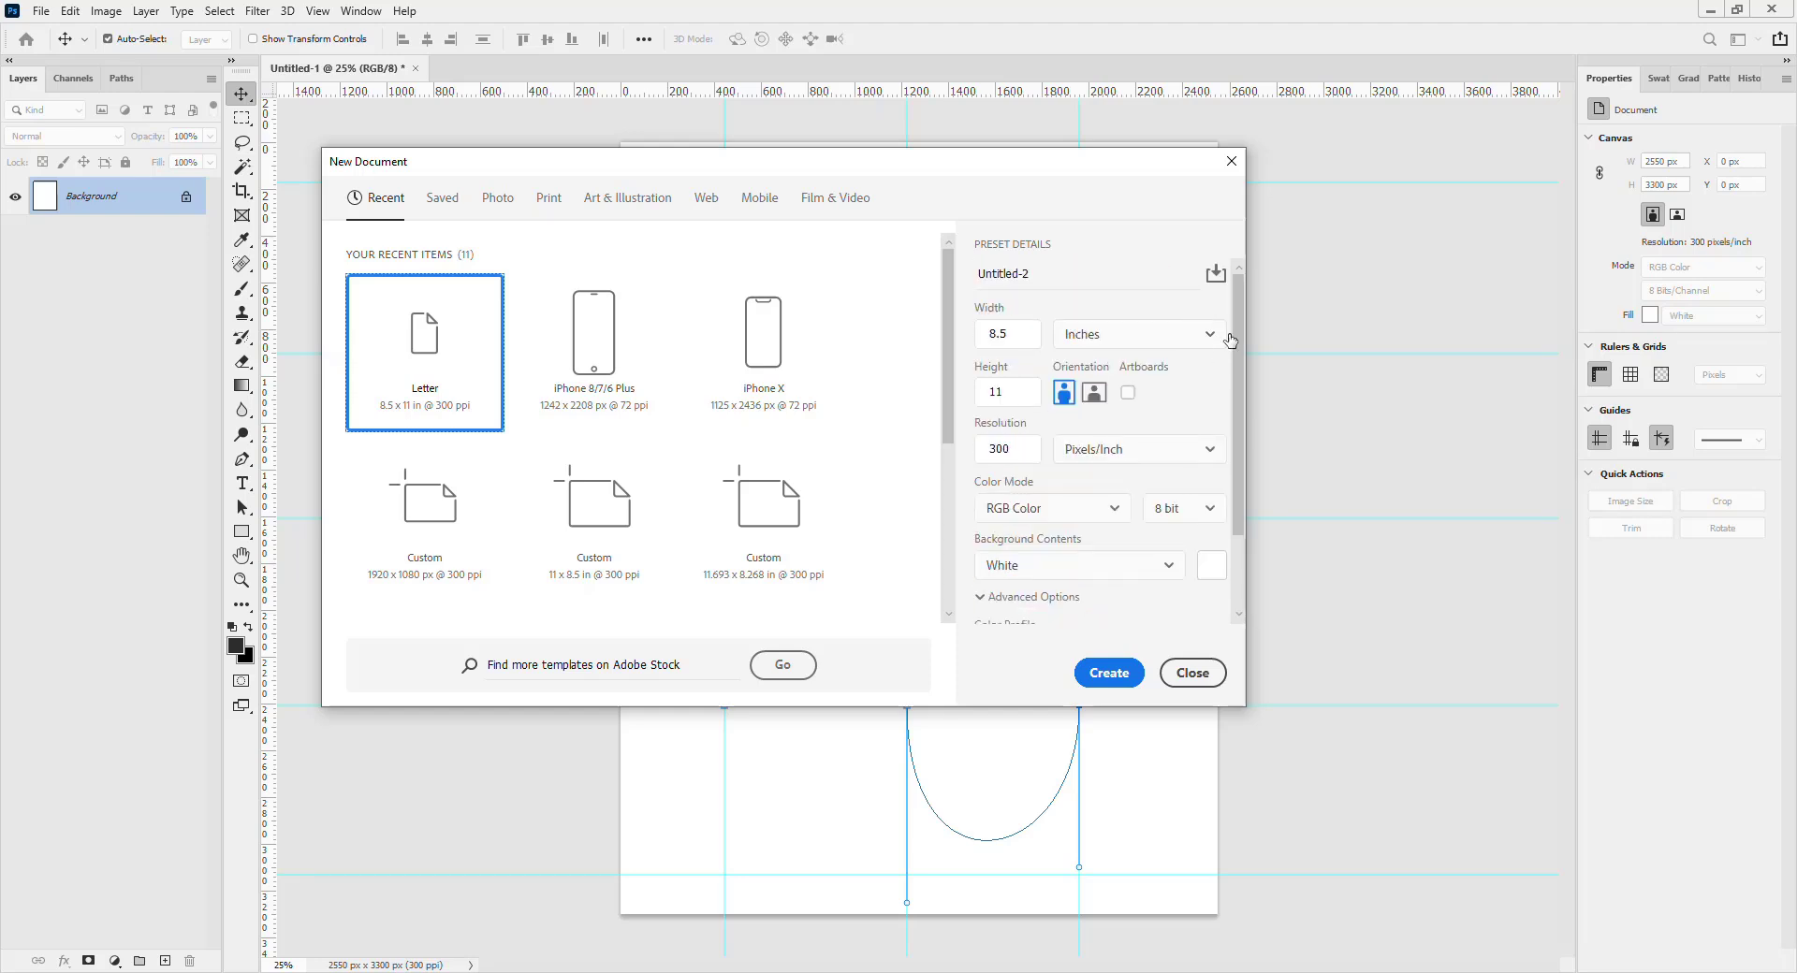
pyautogui.moveTo(1240, 334); pyautogui.dragTo(1244, 458)
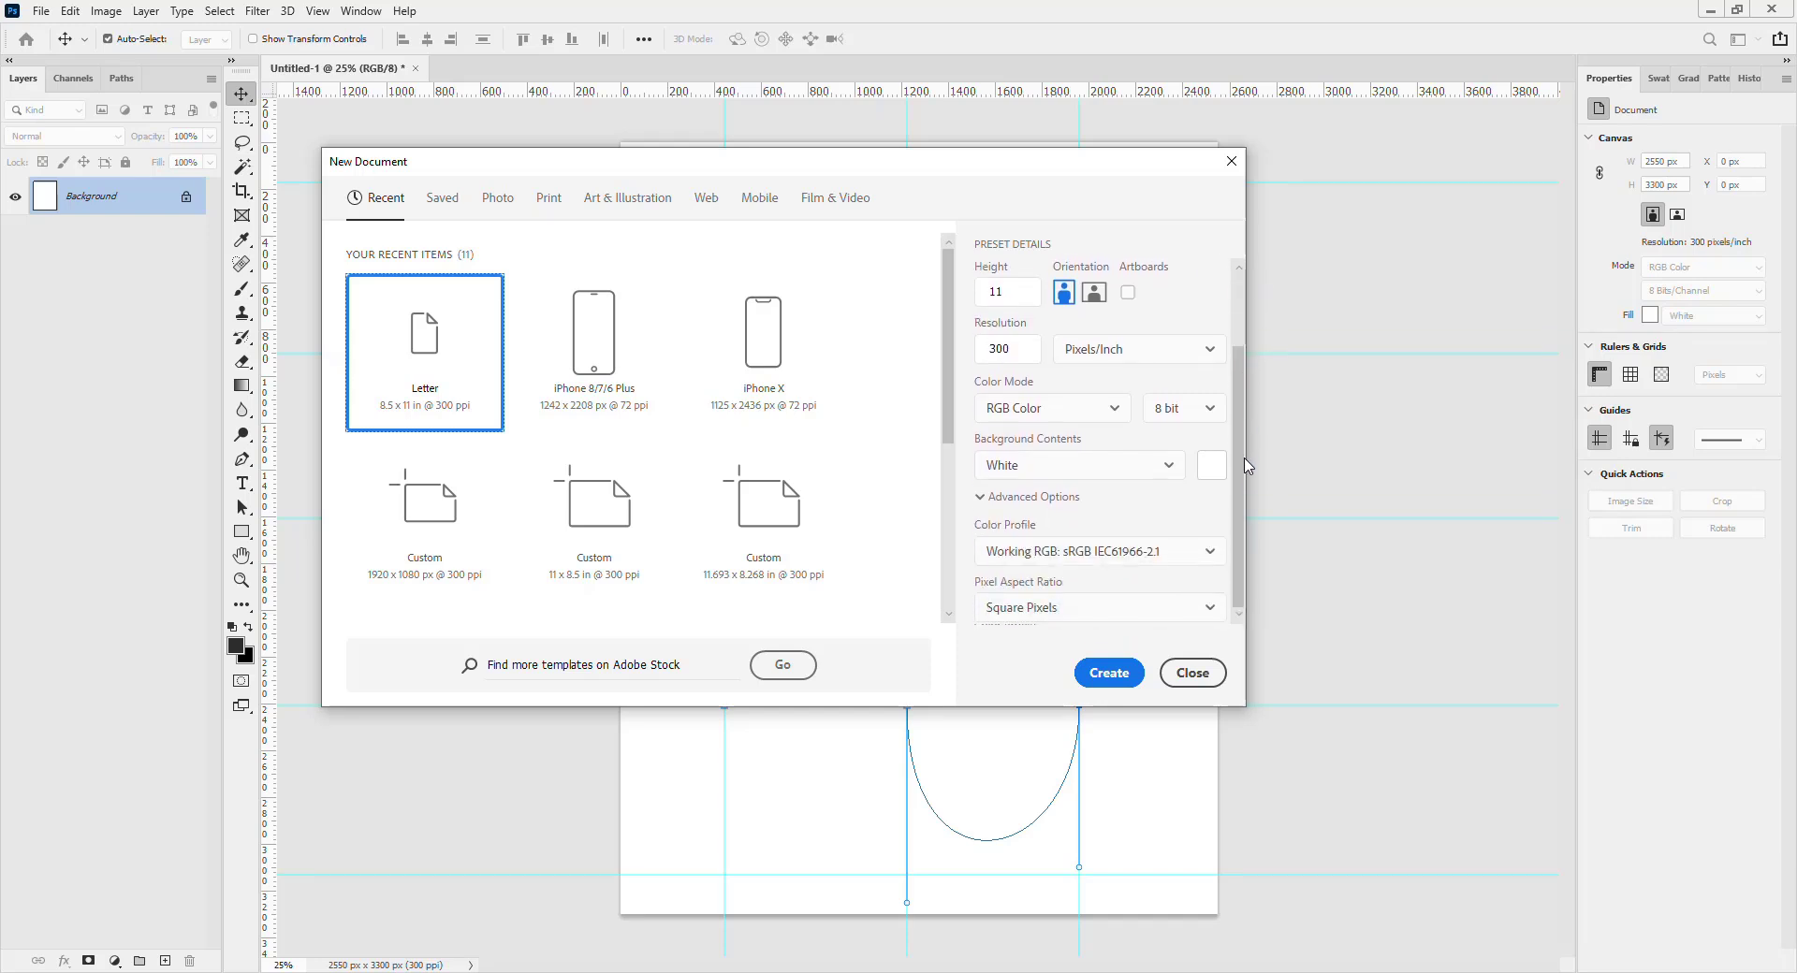
pyautogui.click(1231, 176)
pyautogui.moveTo(1126, 790); pyautogui.dragTo(737, 300)
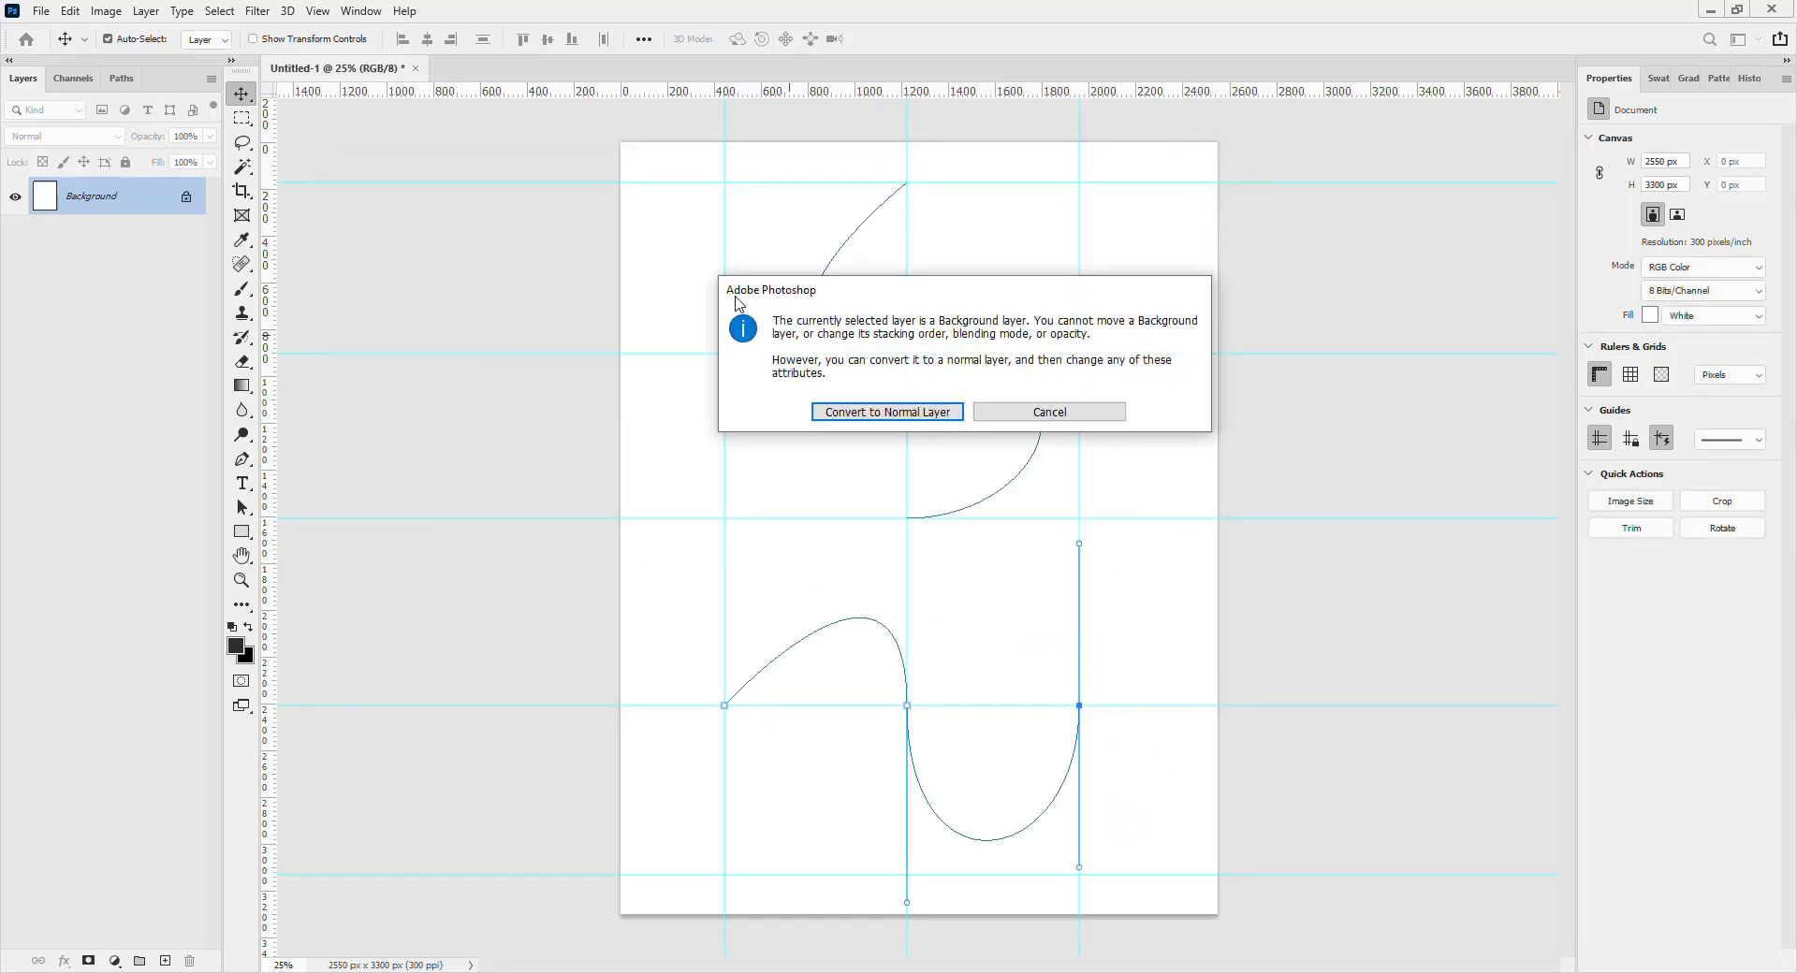
pyautogui.click(1071, 412)
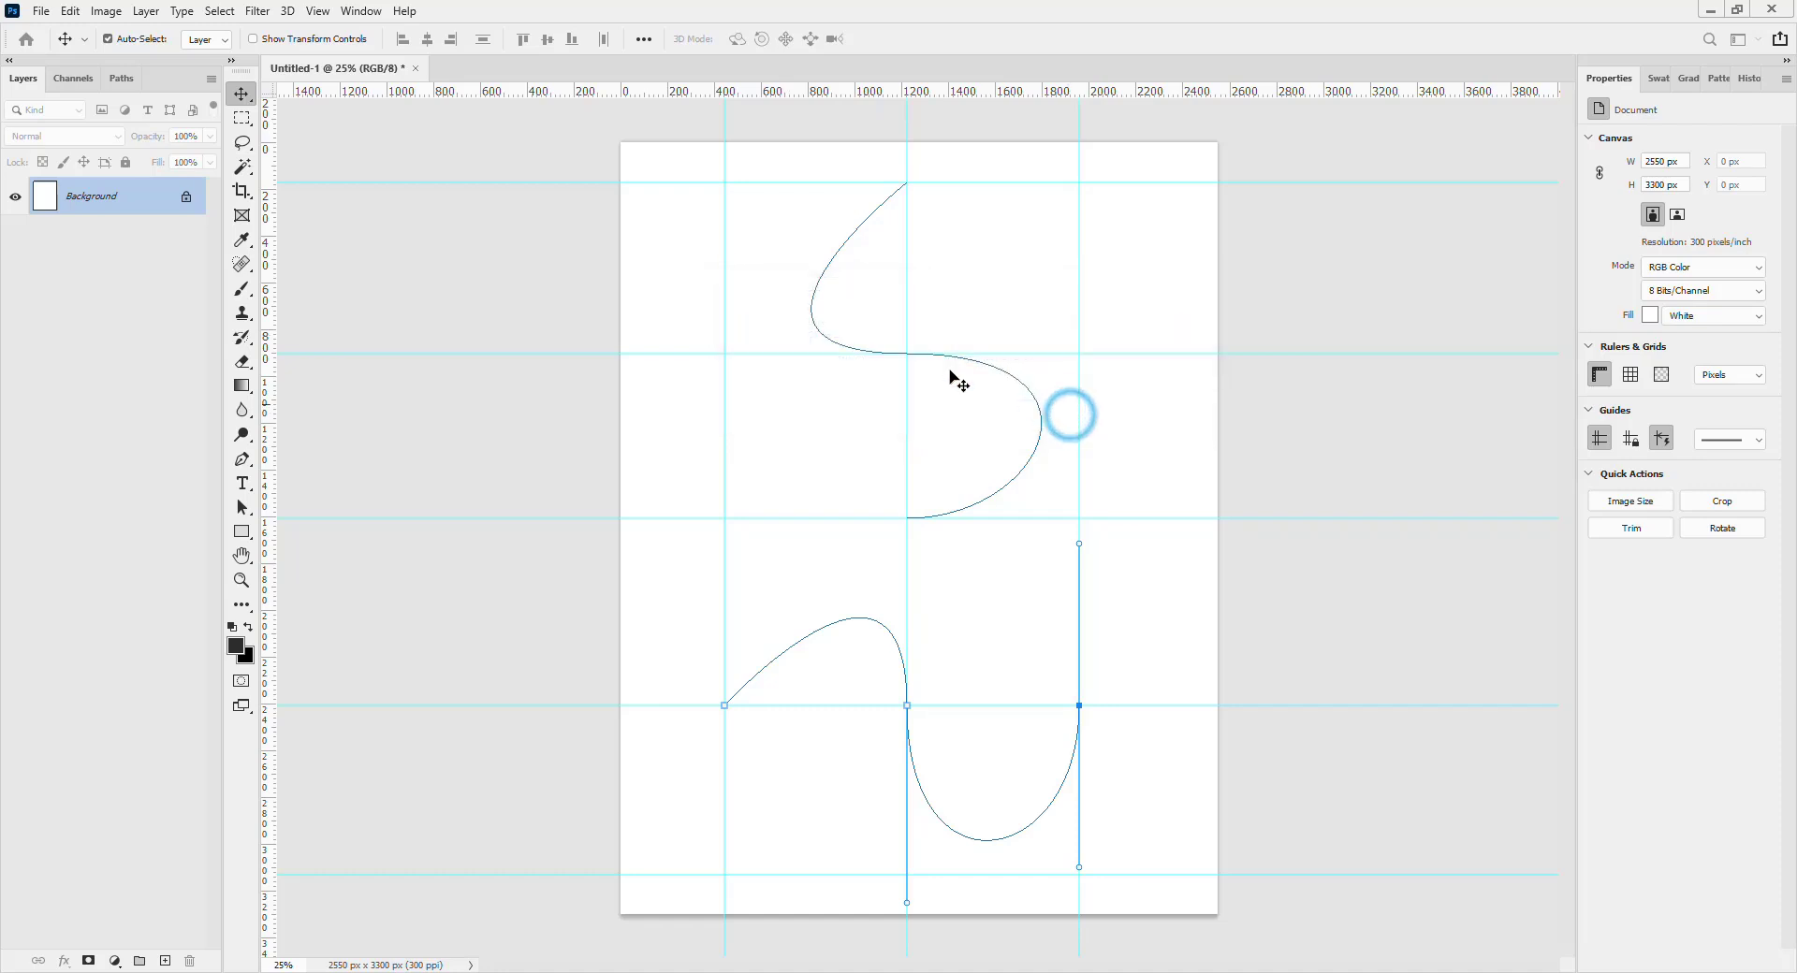
pyautogui.click(817, 284)
pyautogui.click(817, 284)
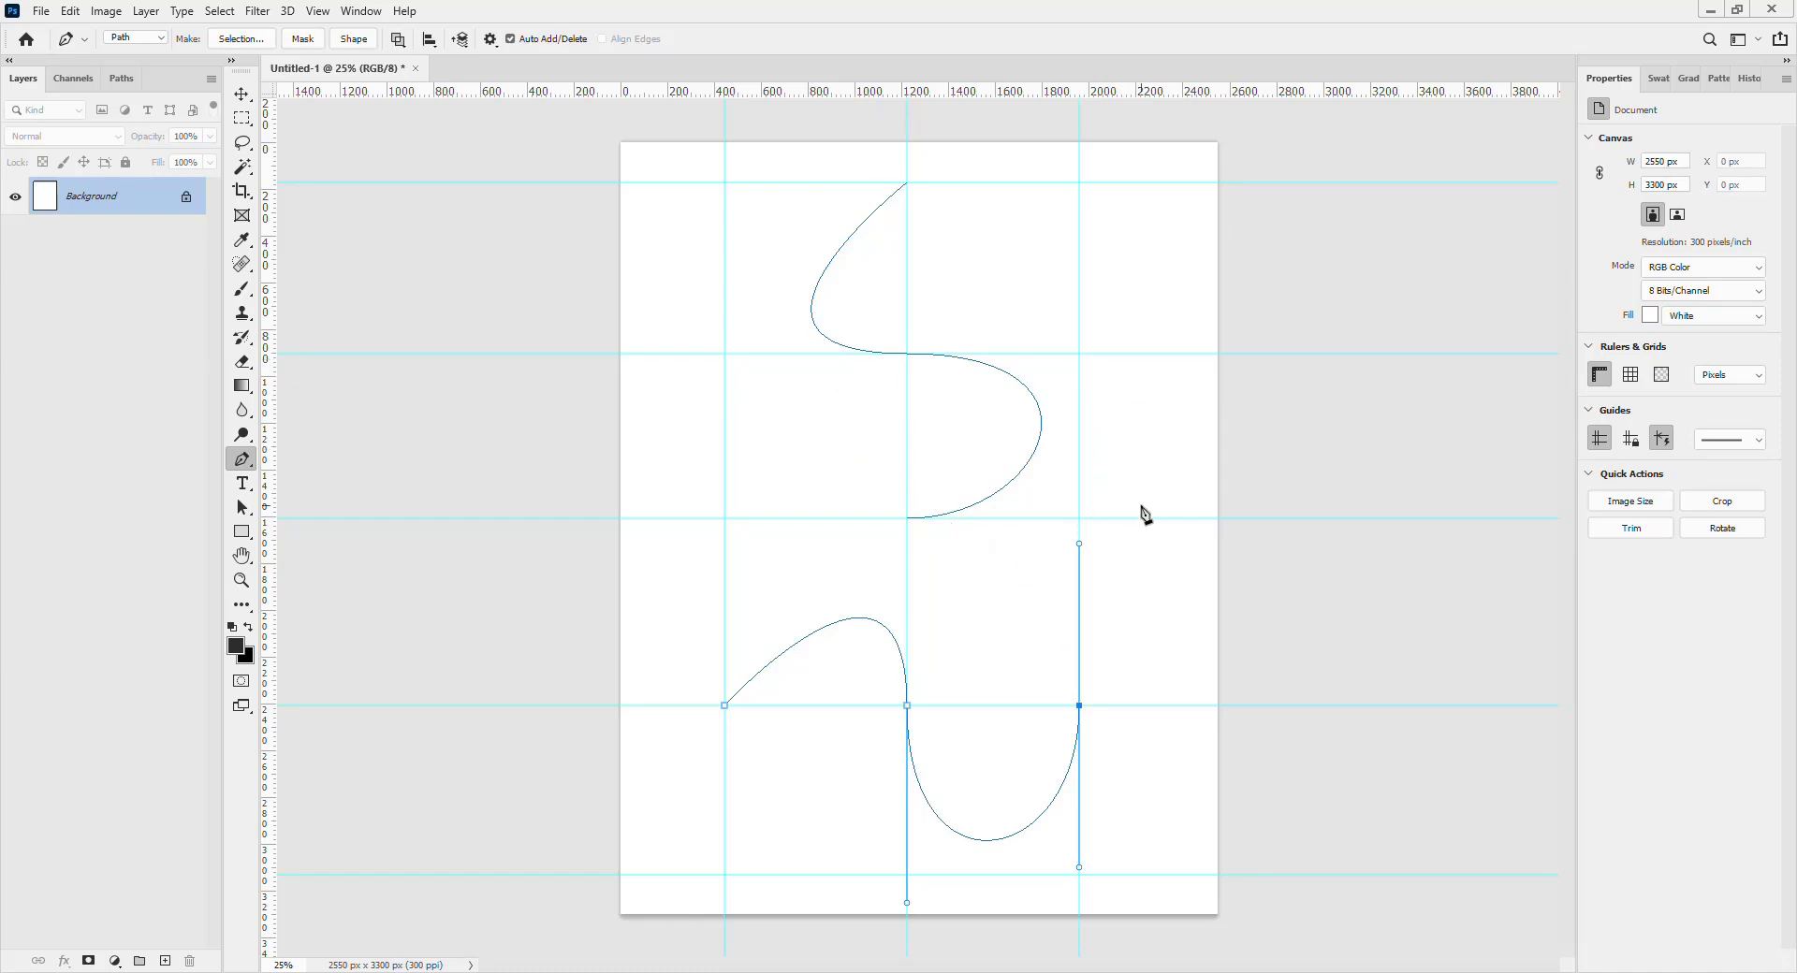
pyautogui.press('v')
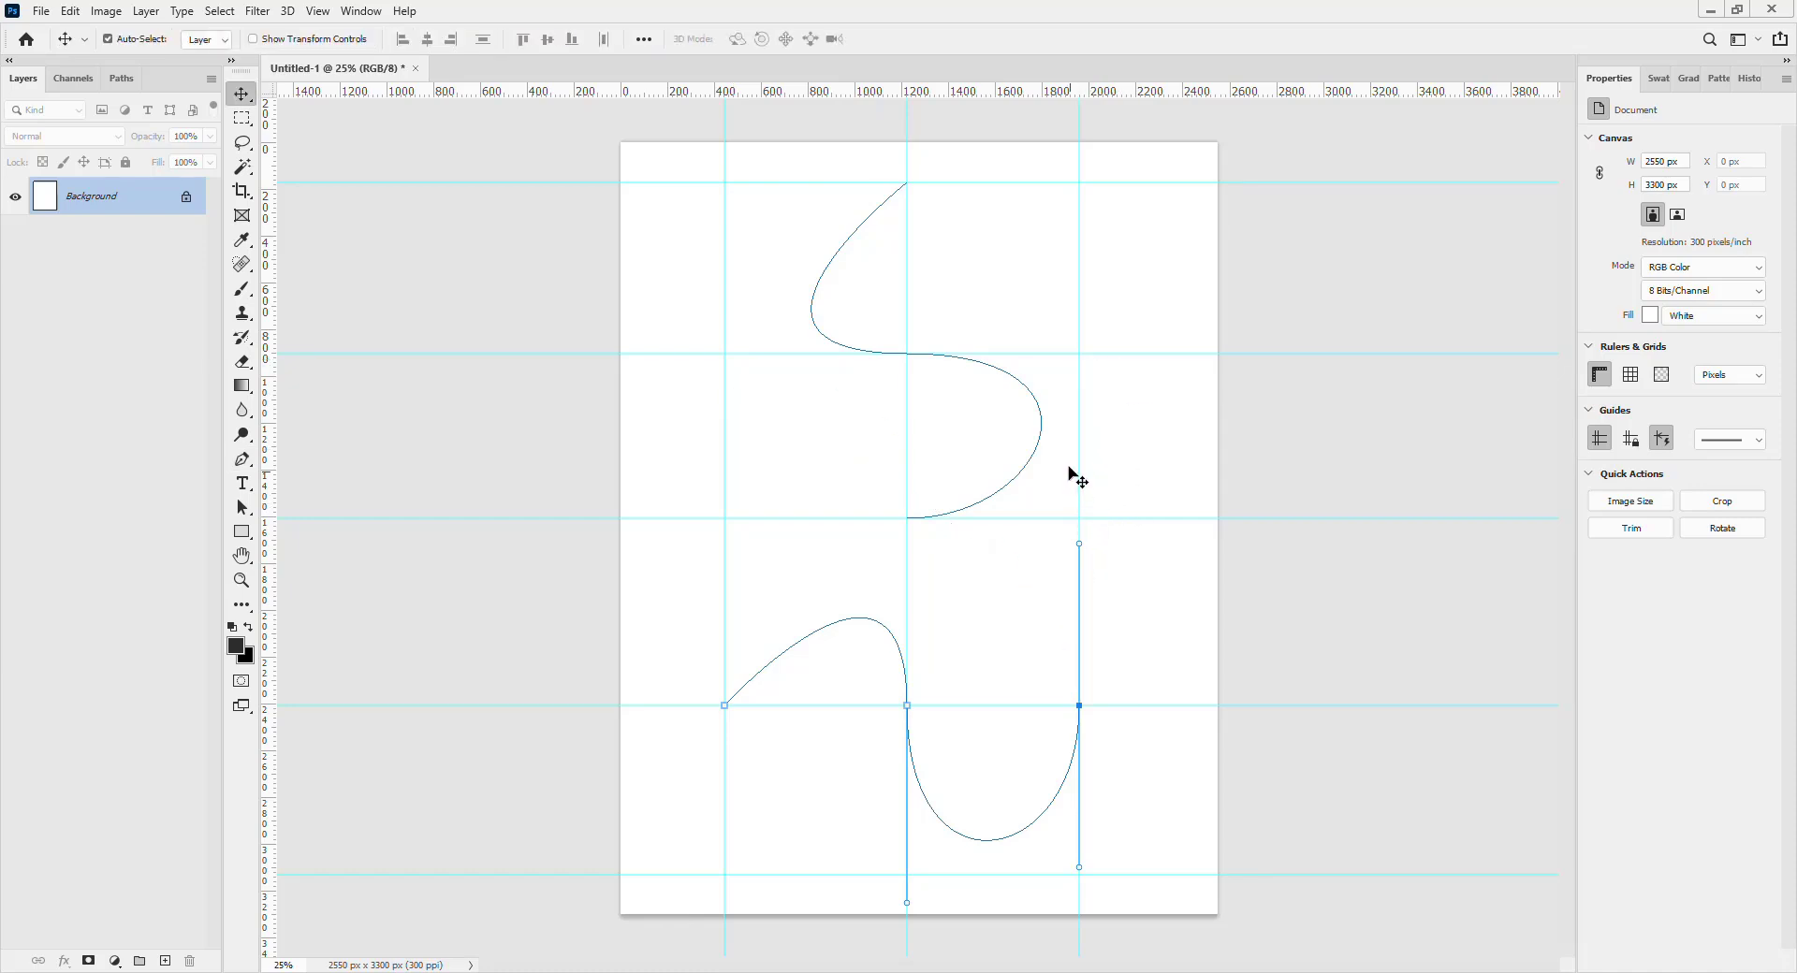
pyautogui.click(1077, 551)
# Undo the wave and S-curve paths and their last three guides, and add vertical guides at about 550 and 1940 px.
pyautogui.hotkey('ctrl', 'z')
pyautogui.hotkey('ctrl', 'z')
pyautogui.hotkey('ctrl', 'z')
pyautogui.hotkey('ctrl', 'z')
pyautogui.hotkey('ctrl', 'z')
pyautogui.hotkey('ctrl', 'z')
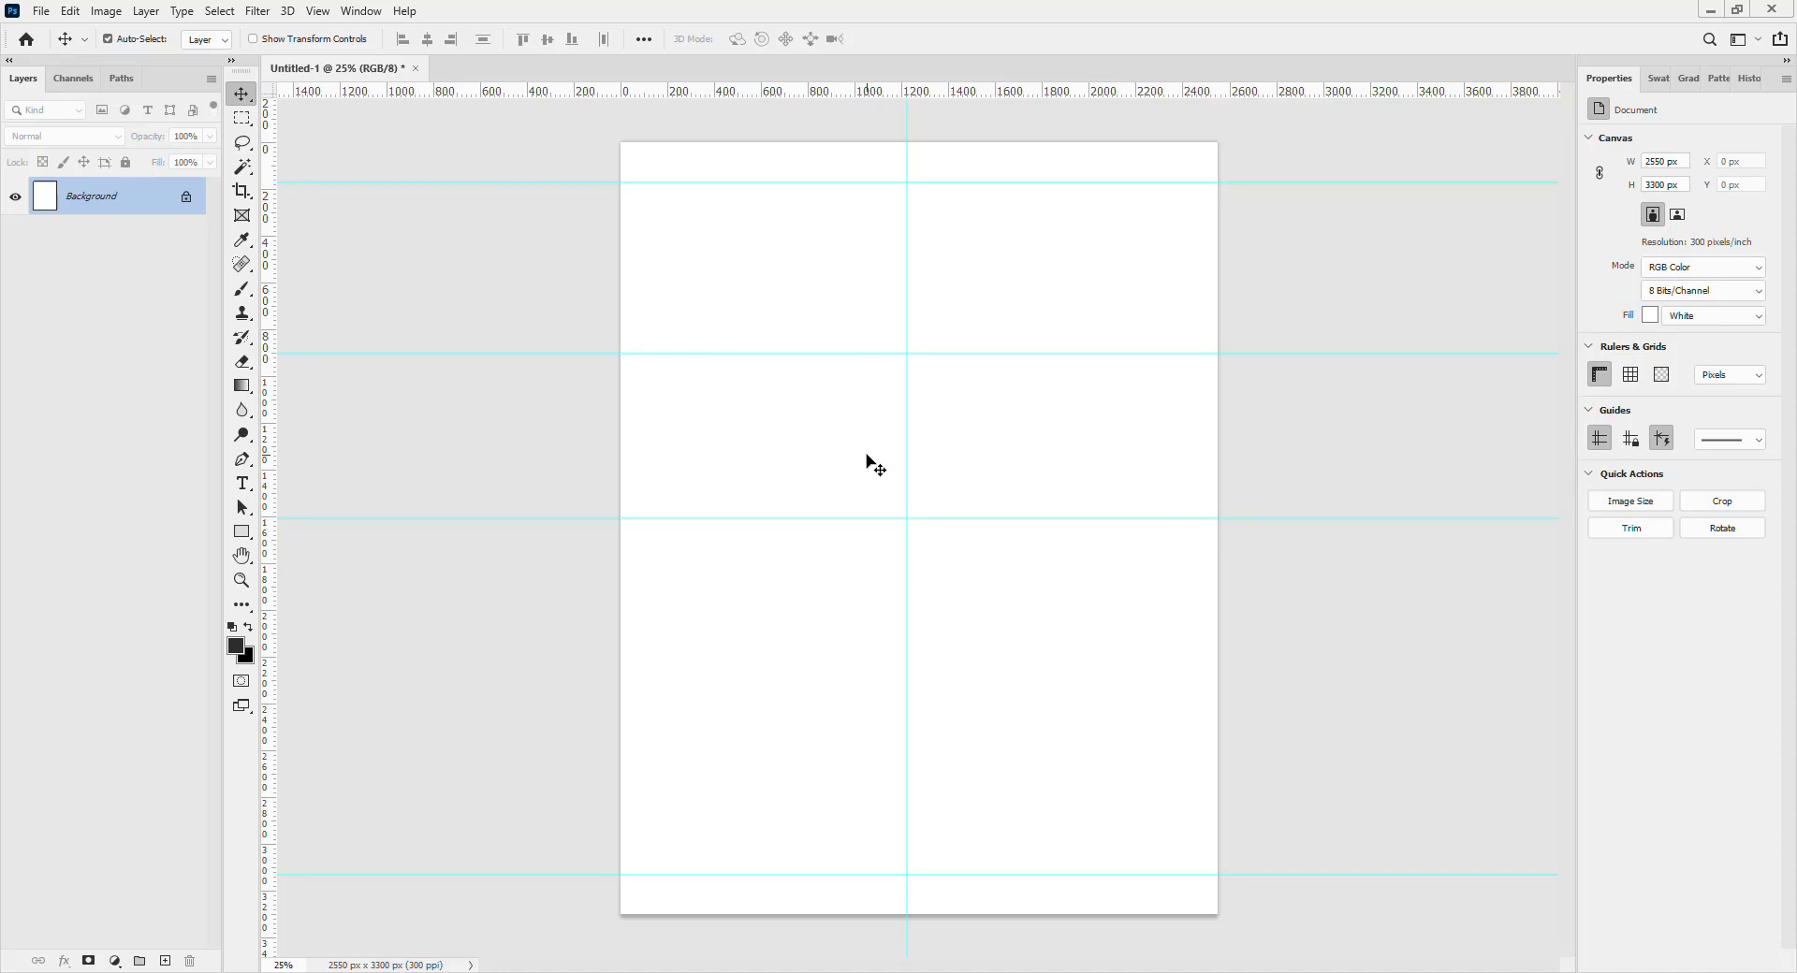
pyautogui.moveTo(268, 291); pyautogui.dragTo(749, 340)
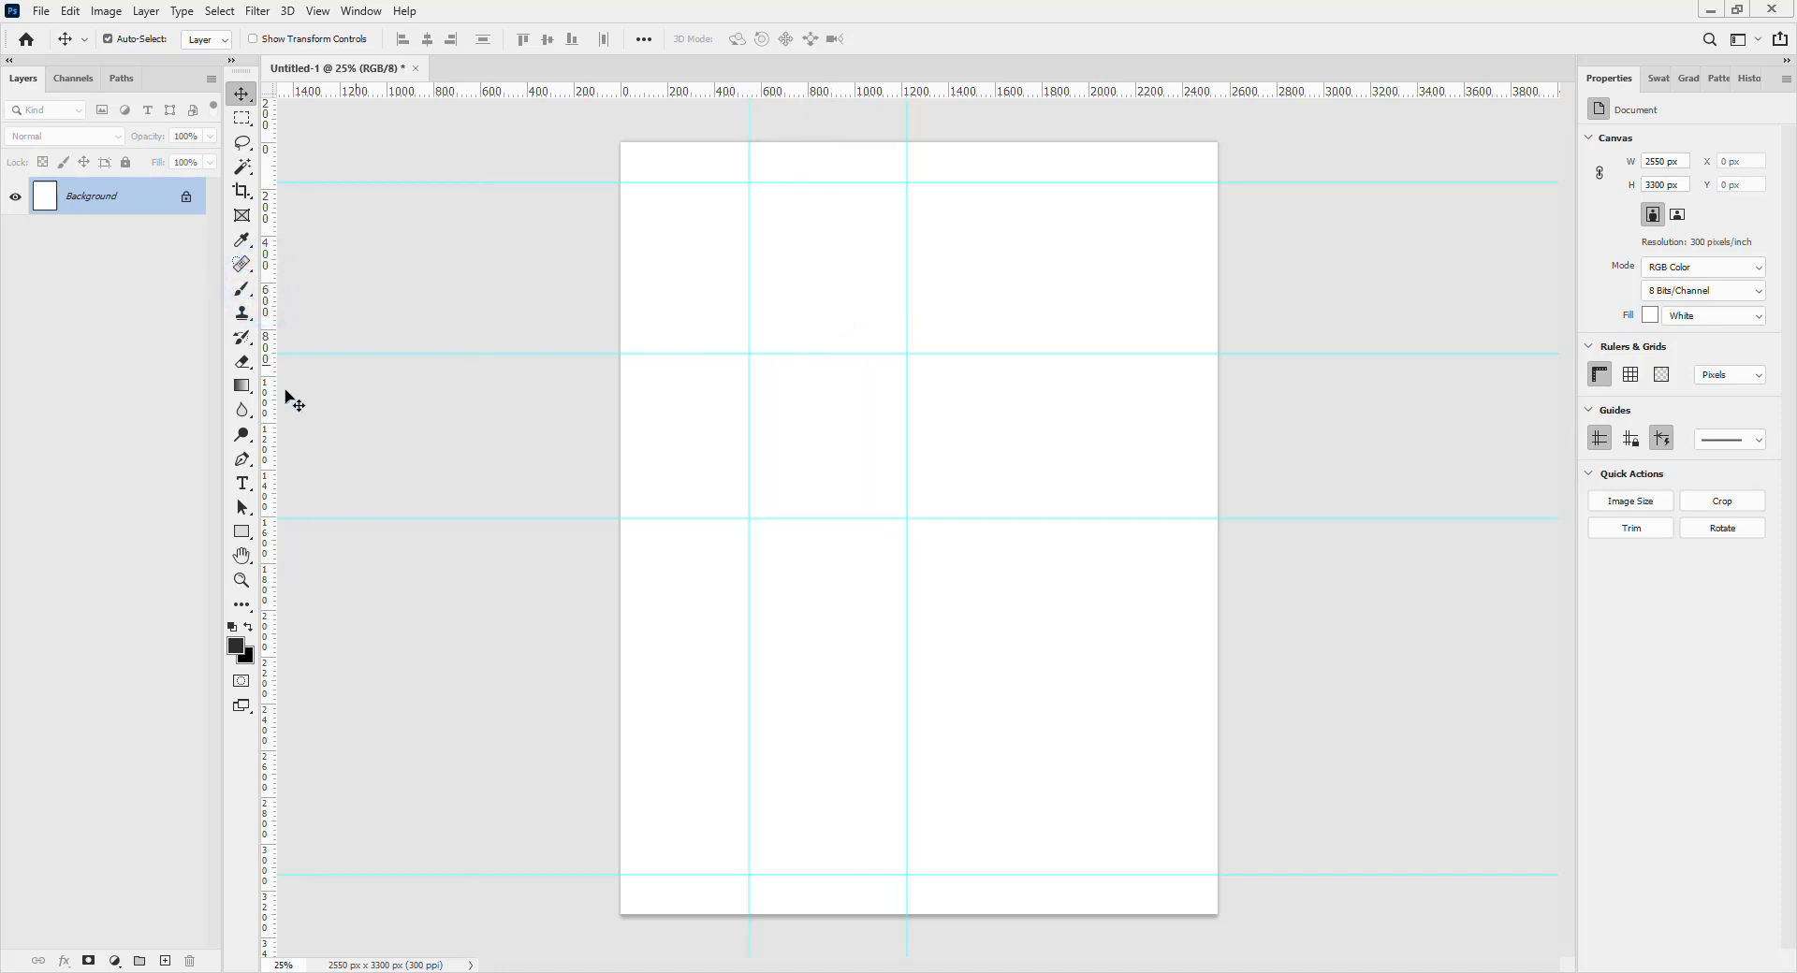
pyautogui.moveTo(265, 385); pyautogui.dragTo(1075, 379)
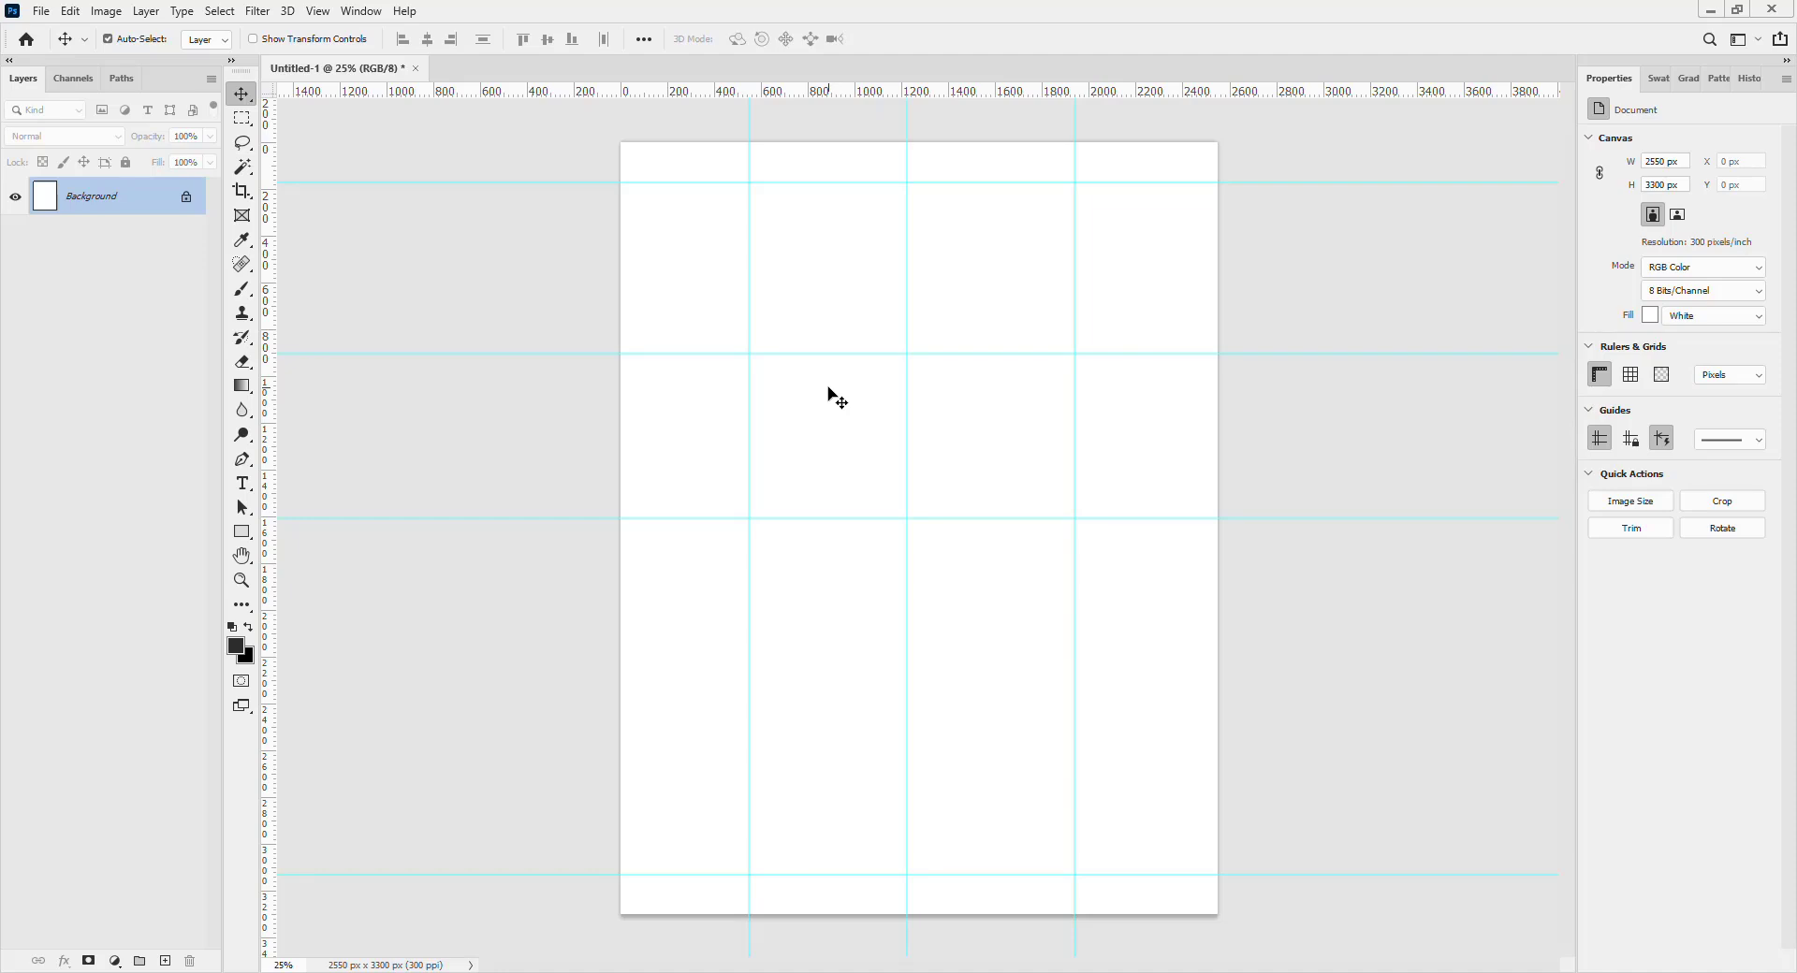
# Try a three-anchor S-curve with diagonal handles from the upper-left guide intersection through the center to the third guide's right intersection, and undo it.
pyautogui.press('p')
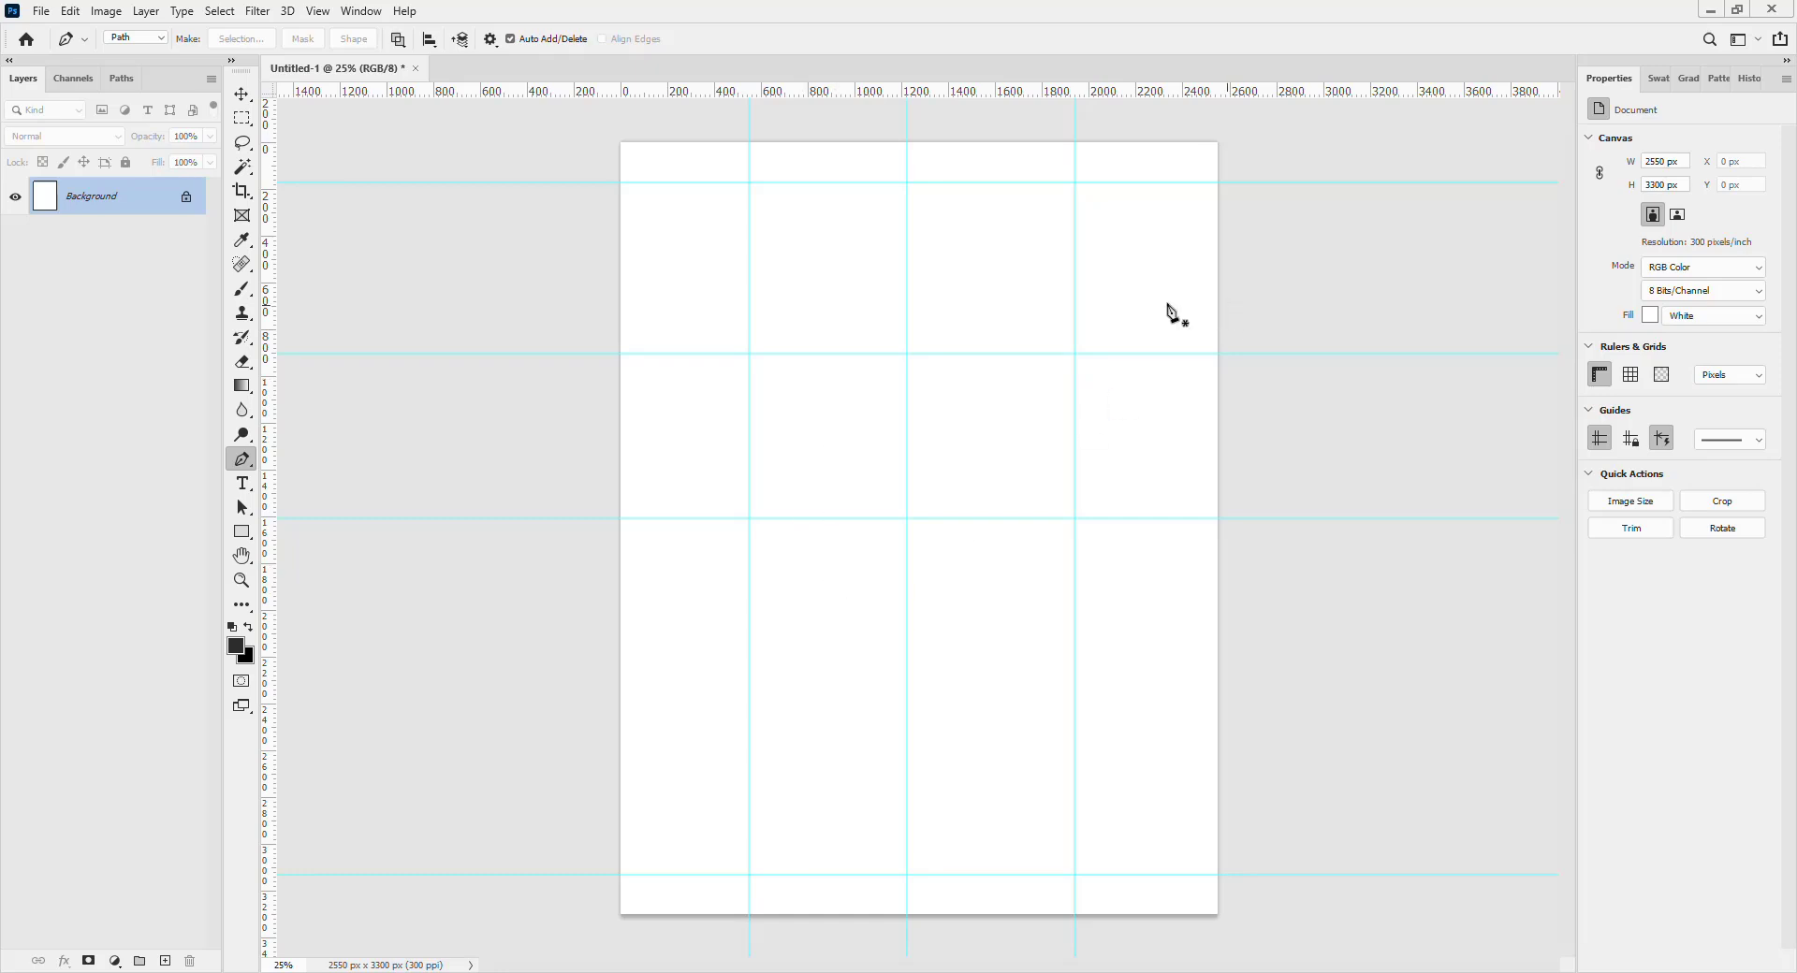
pyautogui.click(748, 183)
pyautogui.moveTo(907, 354); pyautogui.dragTo(727, 542)
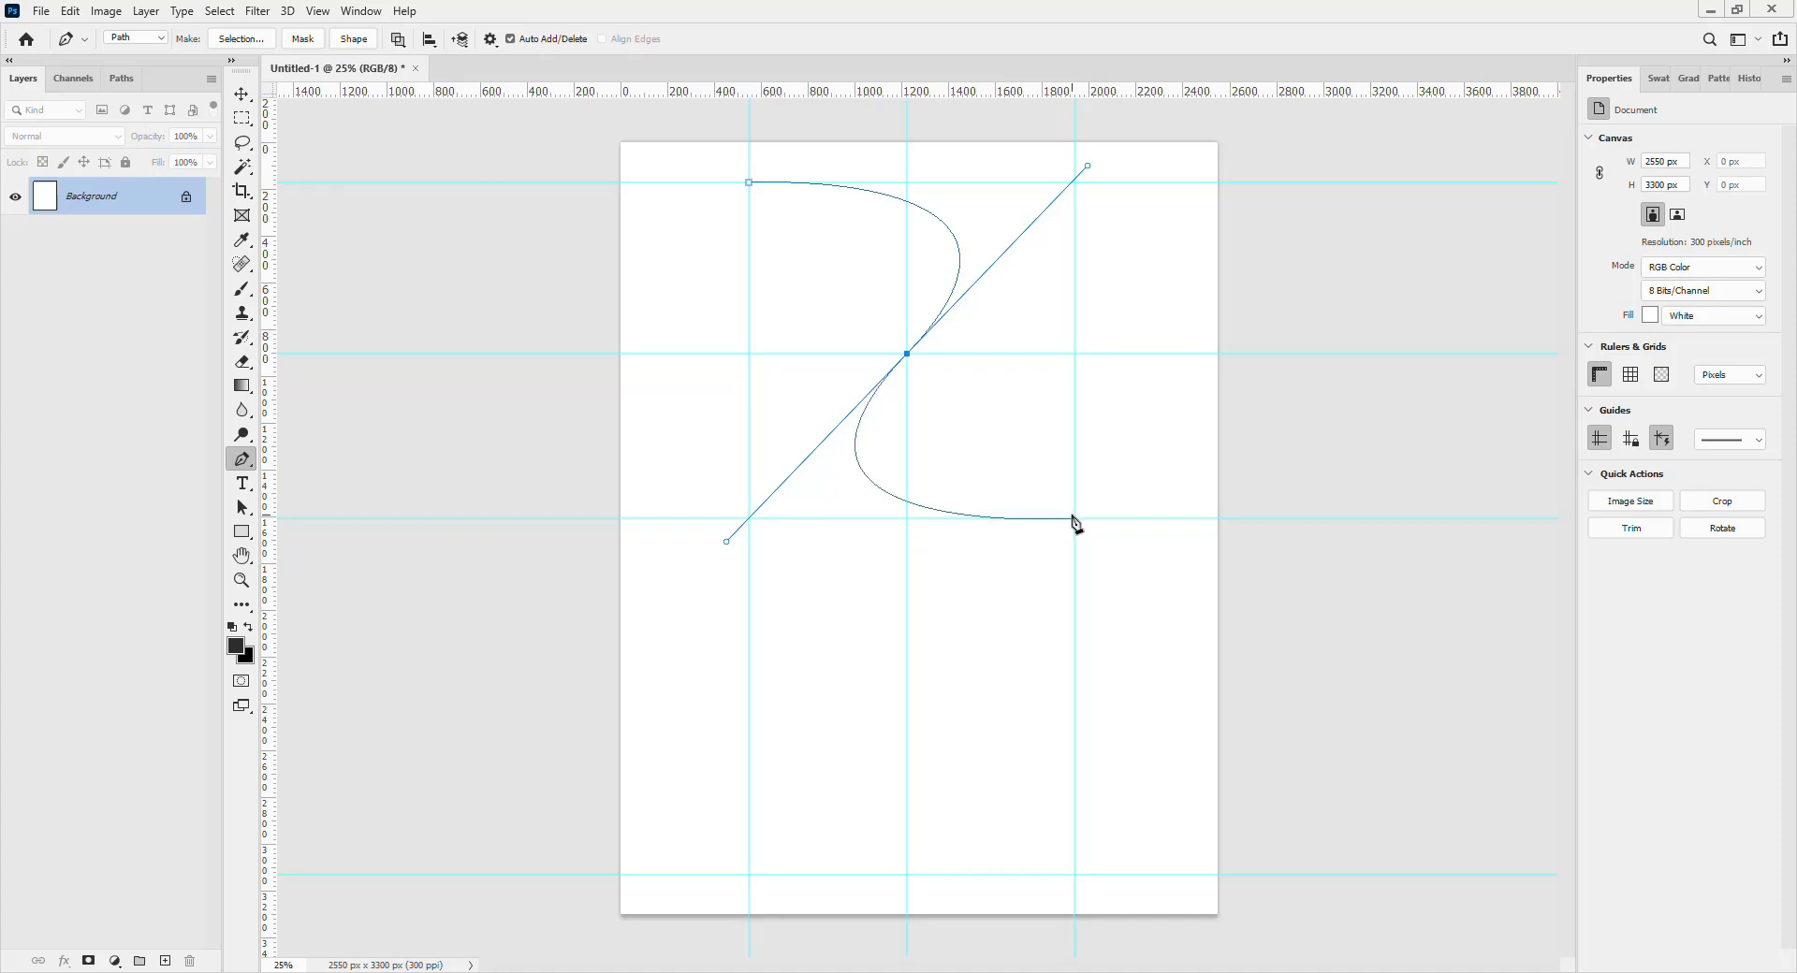
pyautogui.moveTo(1075, 518); pyautogui.dragTo(1202, 517)
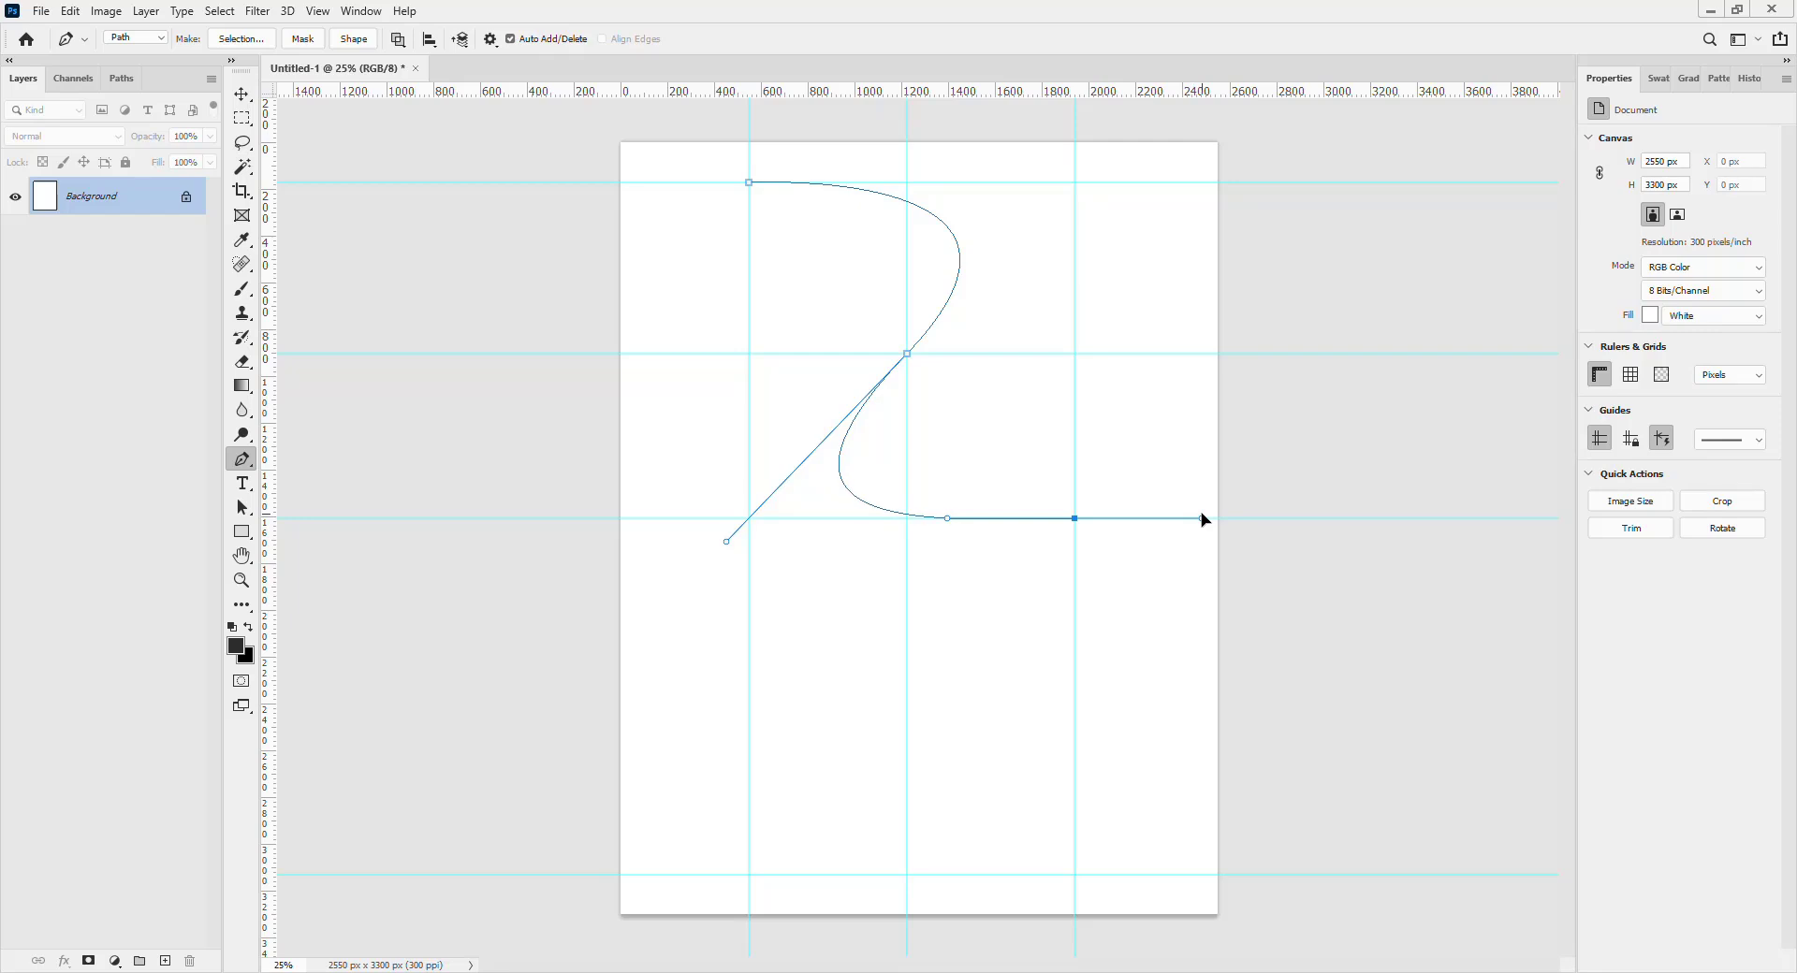
pyautogui.moveTo(1202, 518); pyautogui.dragTo(1247, 331)
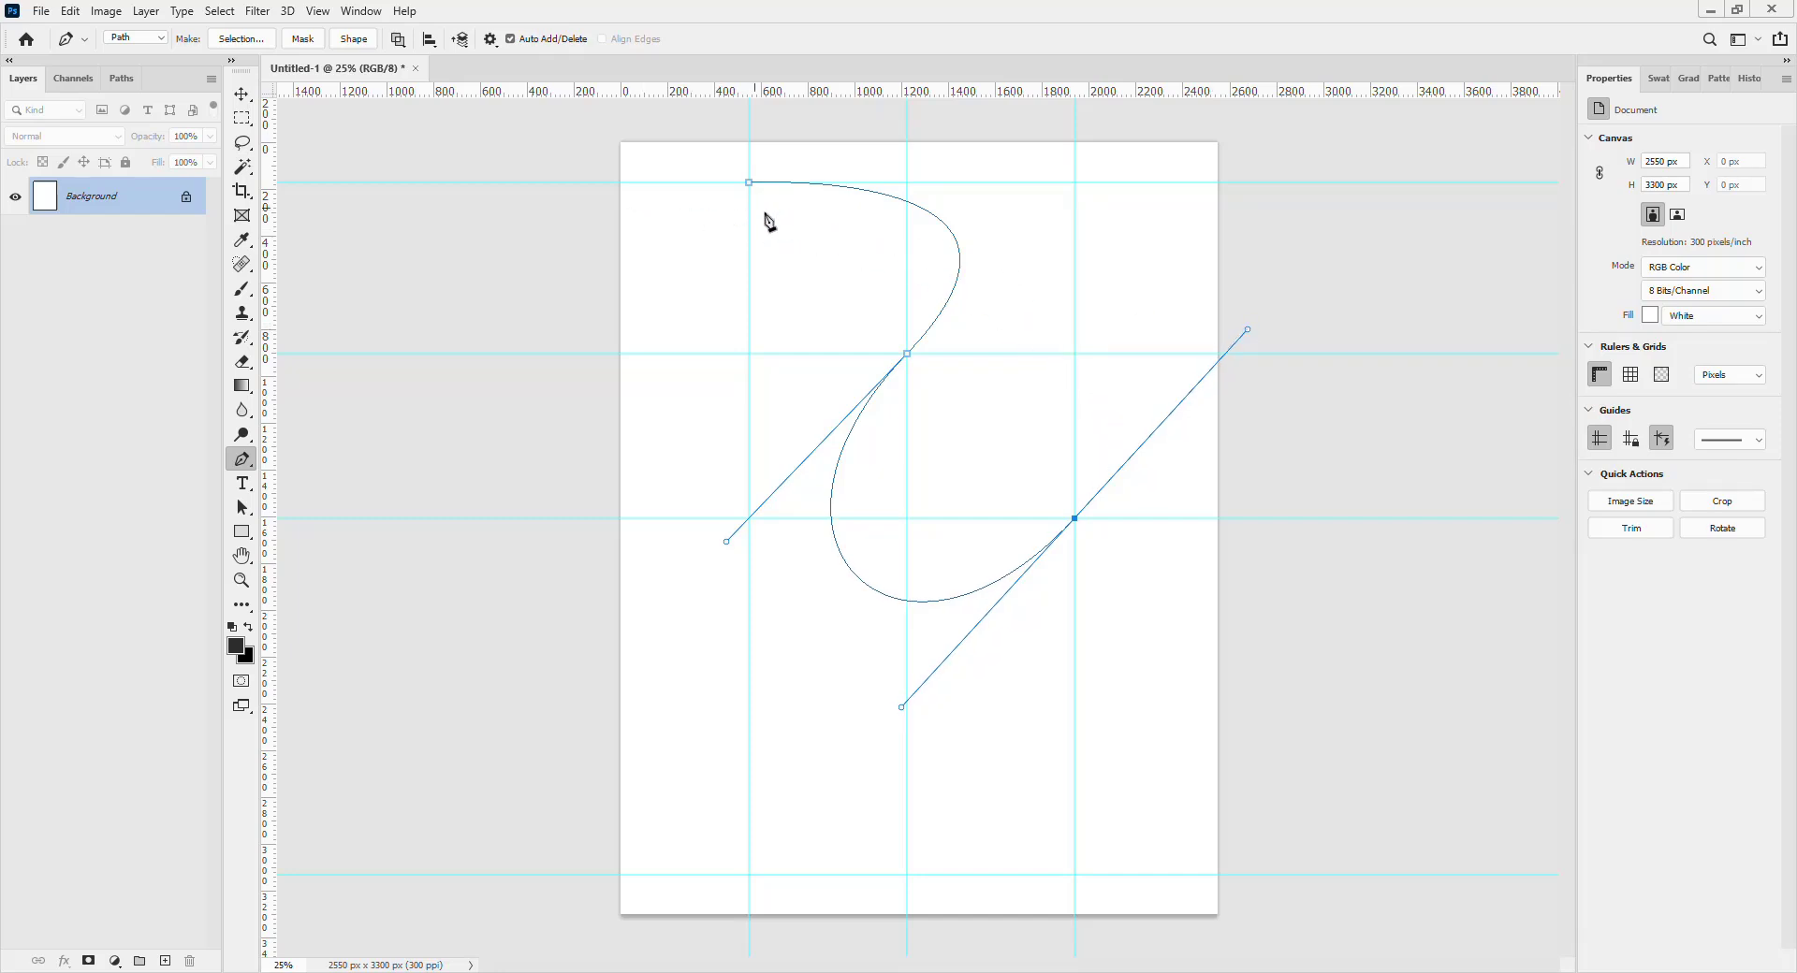
pyautogui.press('v')
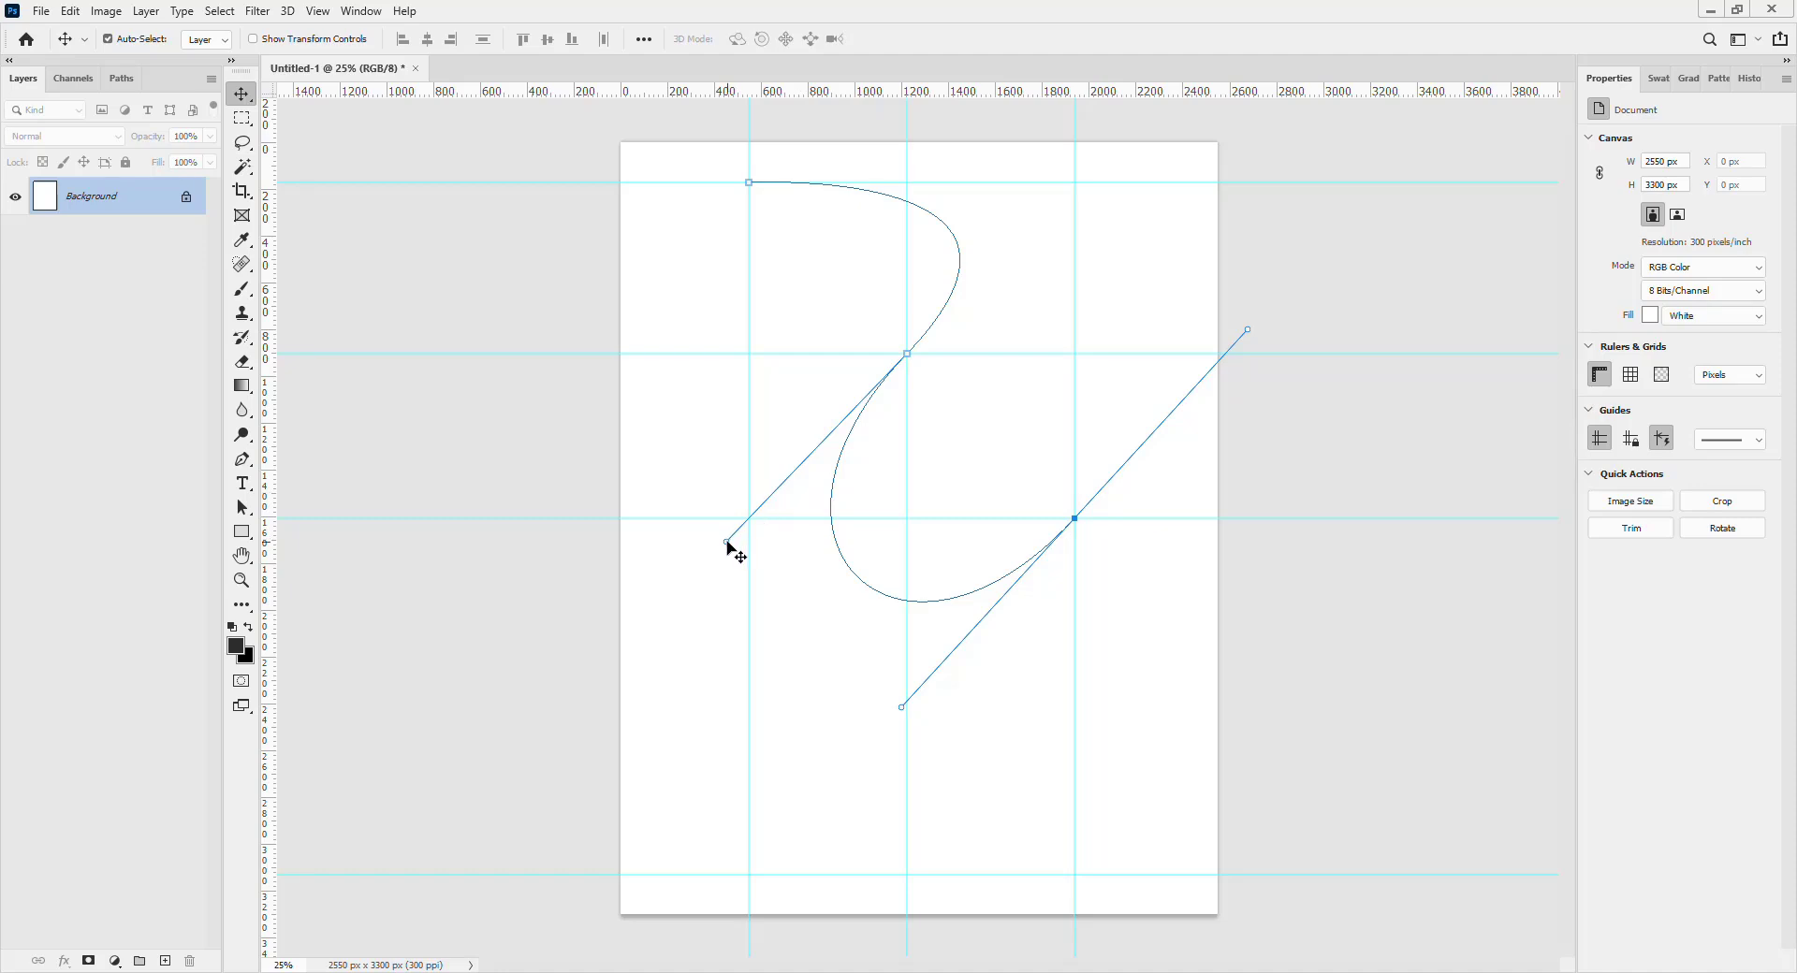
pyautogui.click(727, 548)
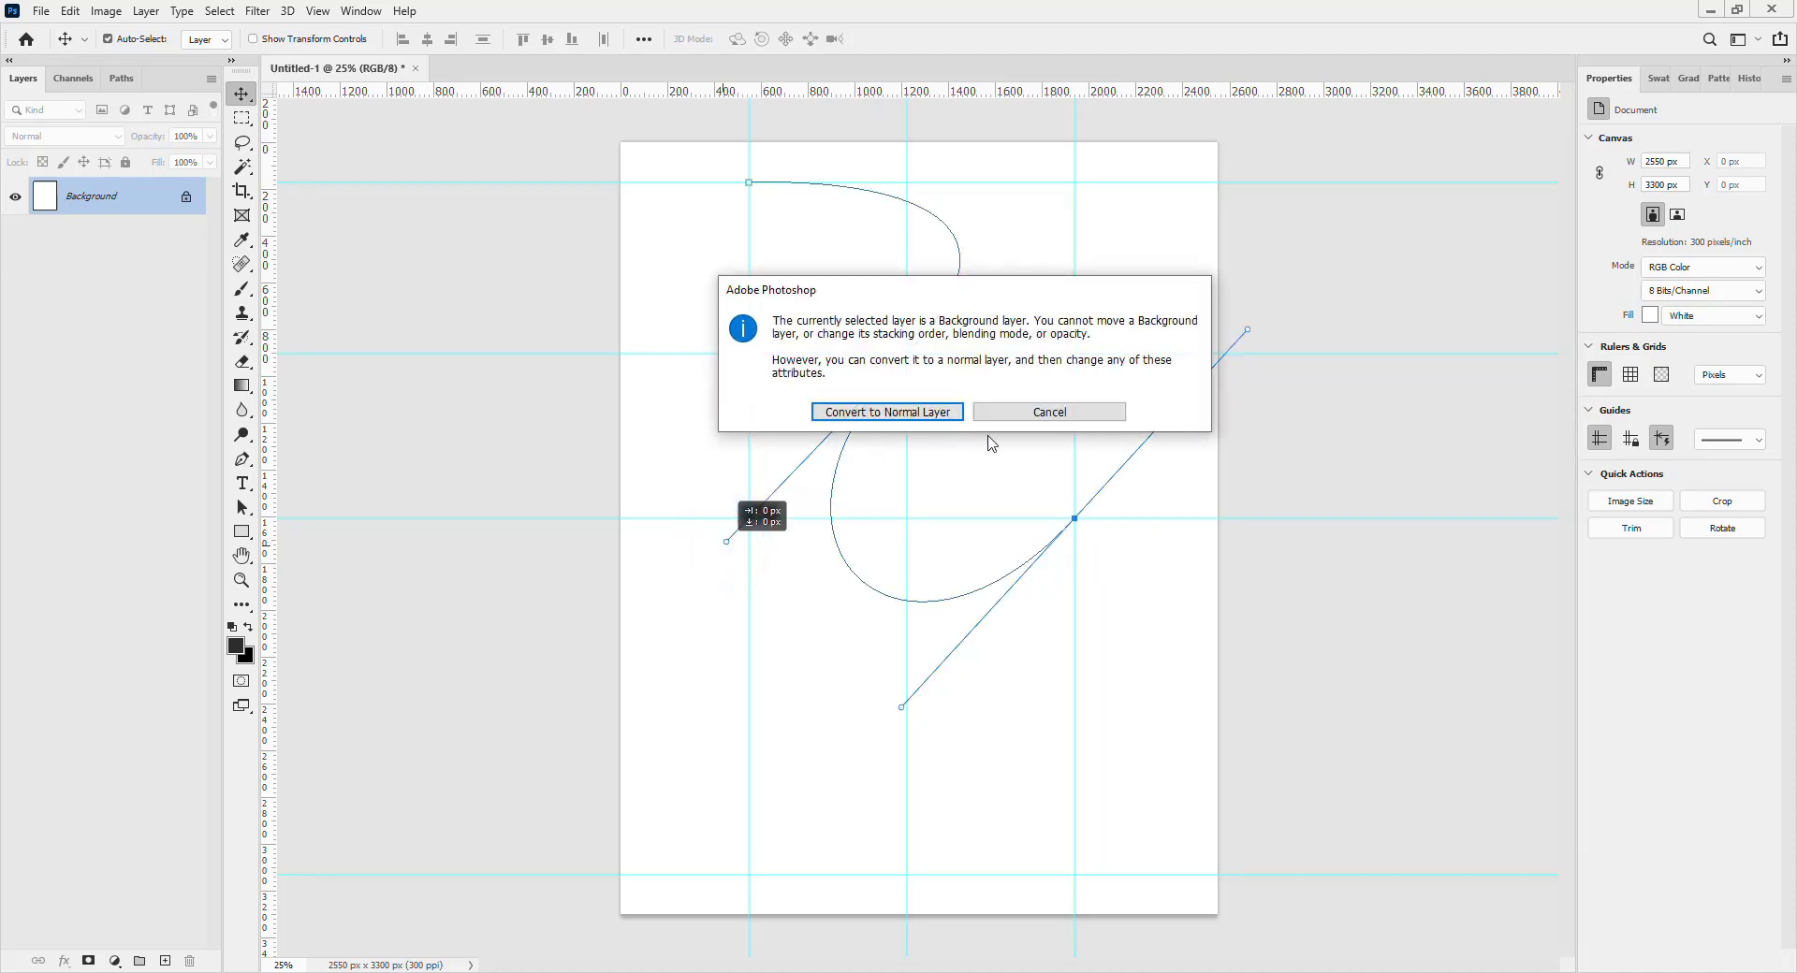
pyautogui.click(1020, 413)
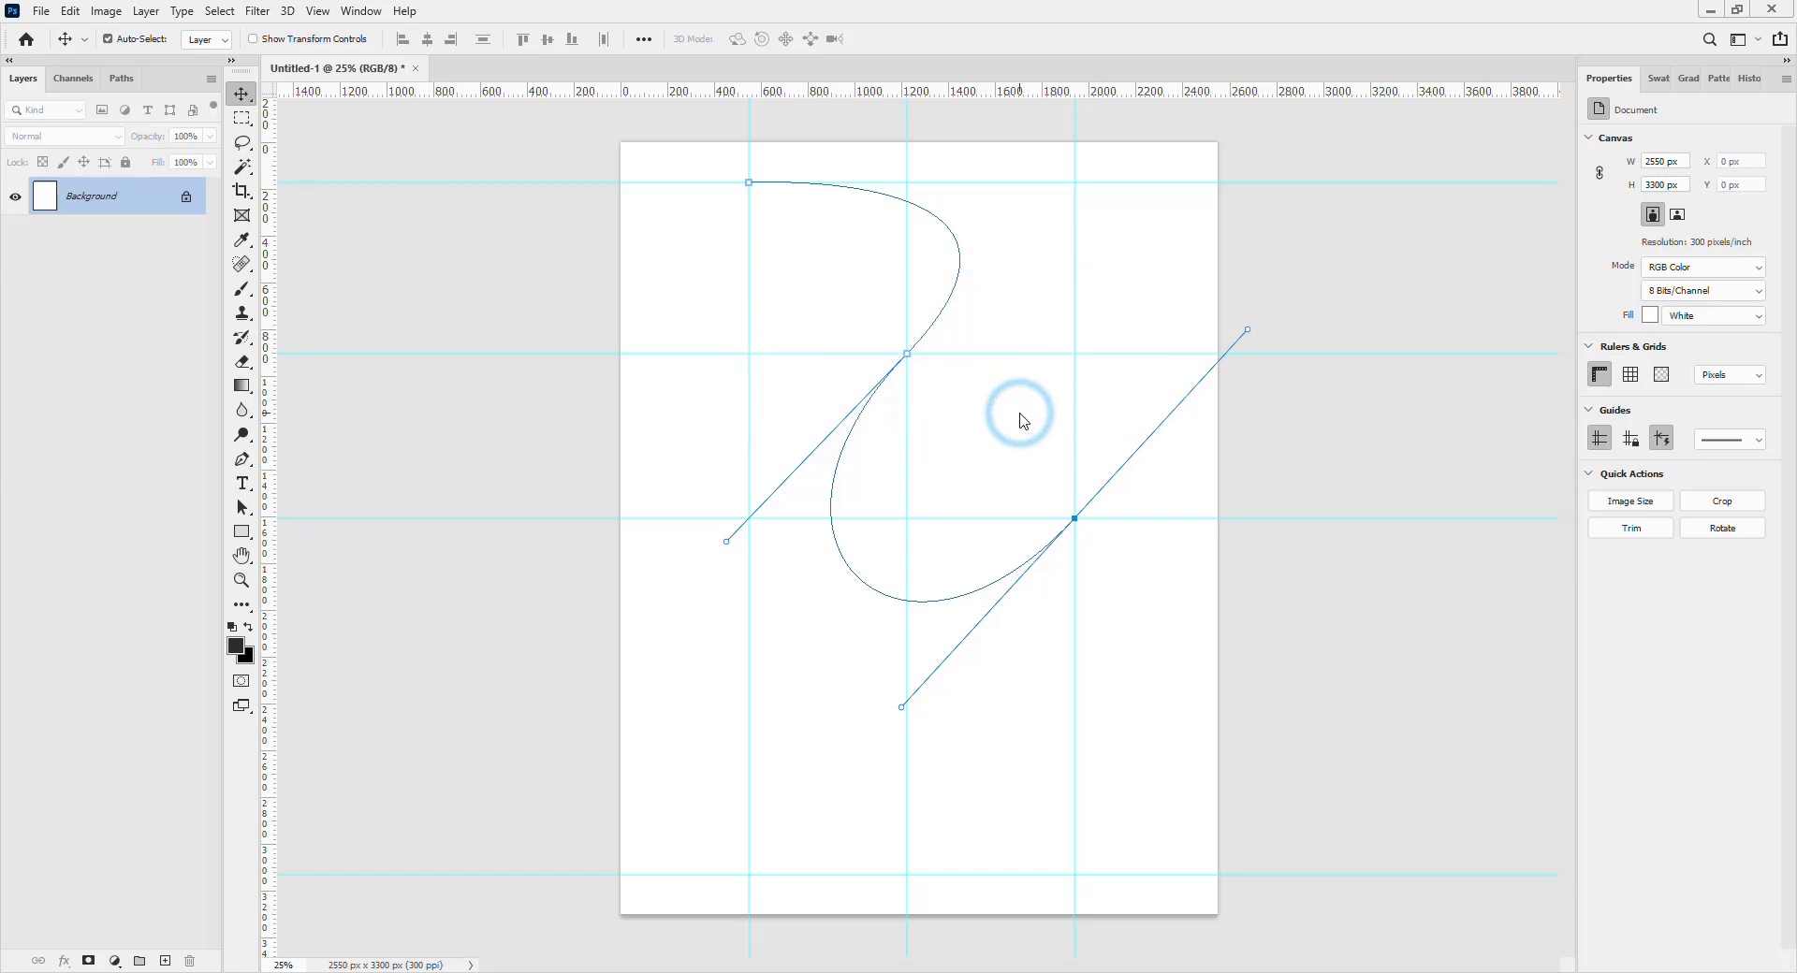
pyautogui.hotkey('ctrl', 'z')
pyautogui.hotkey('ctrl', 'z')
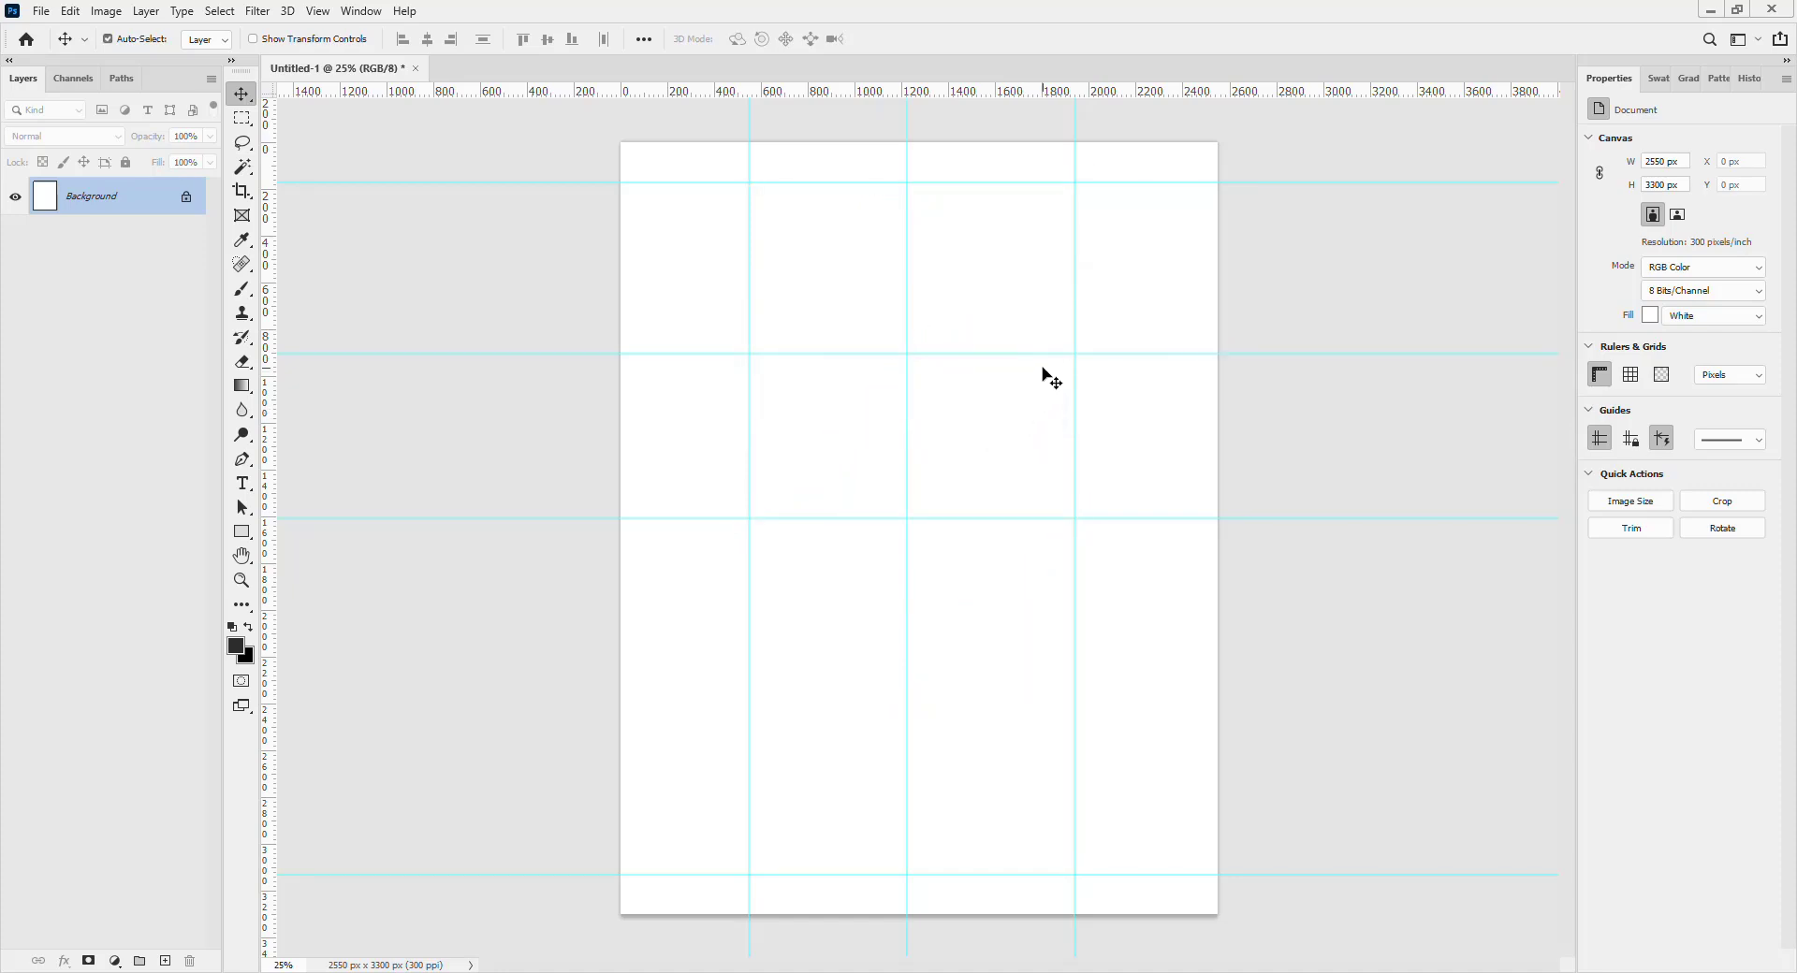
# Try the mirrored three-anchor S-curve from the upper-right guide intersection through the center to the third guide's left intersection, and undo it.
pyautogui.press('p')
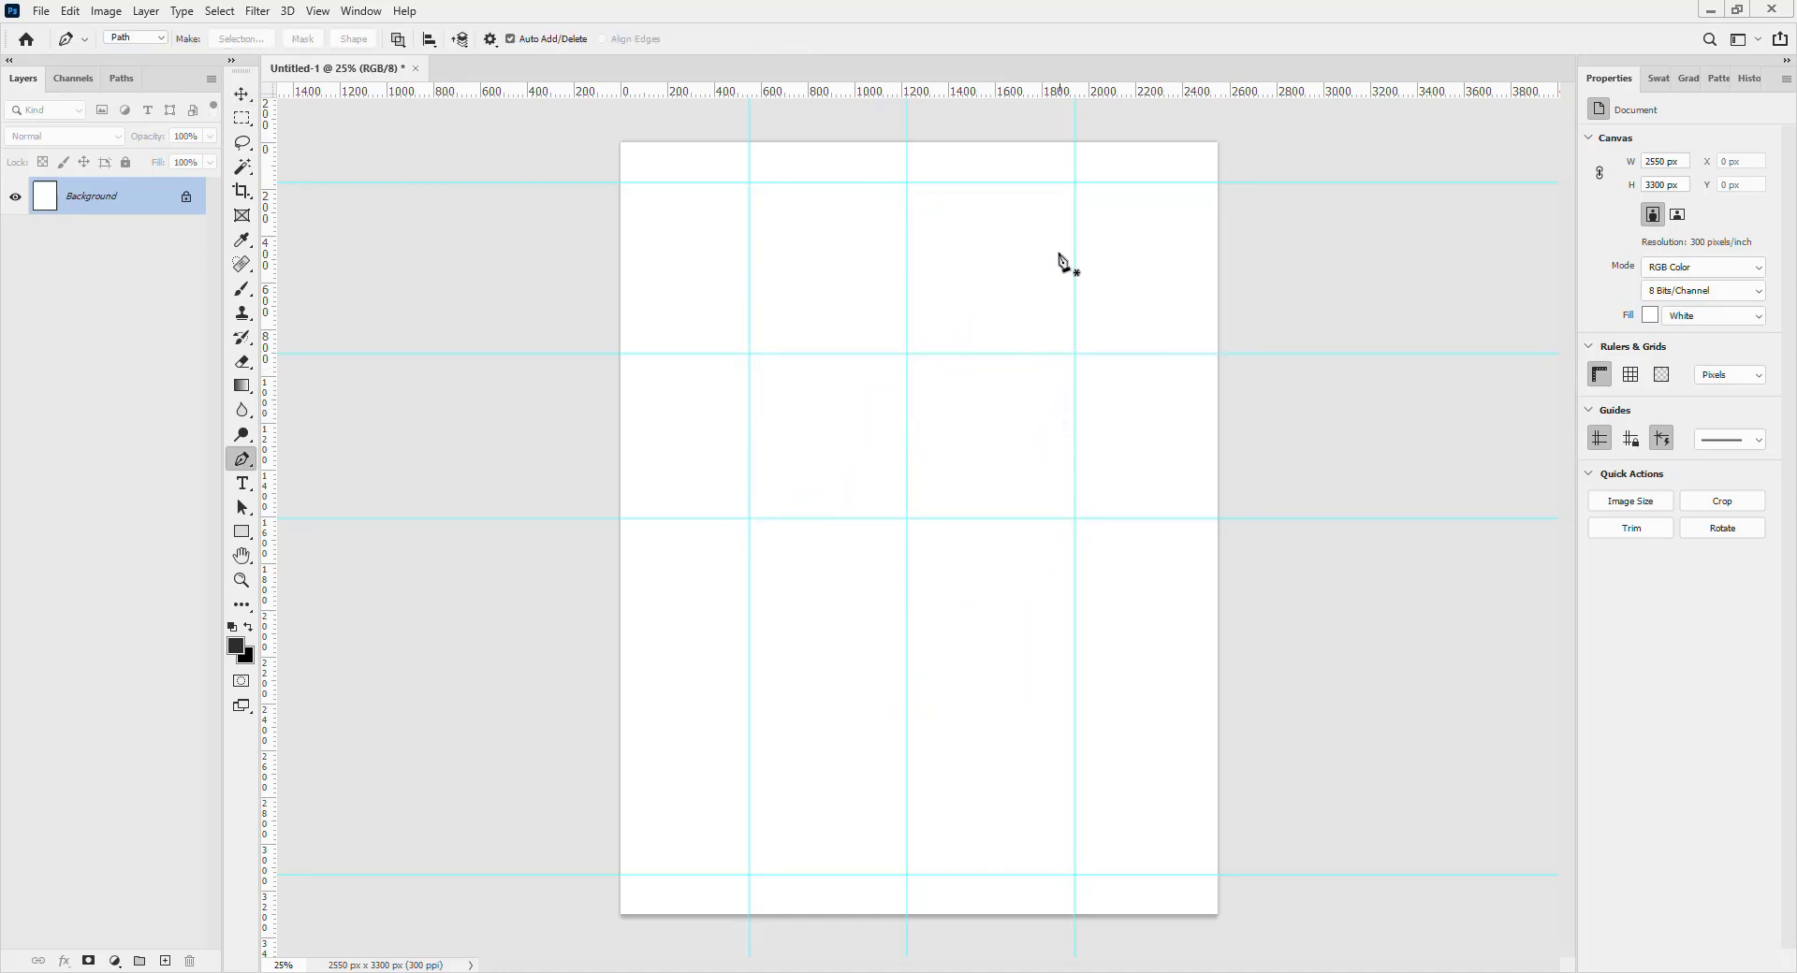
pyautogui.click(1074, 182)
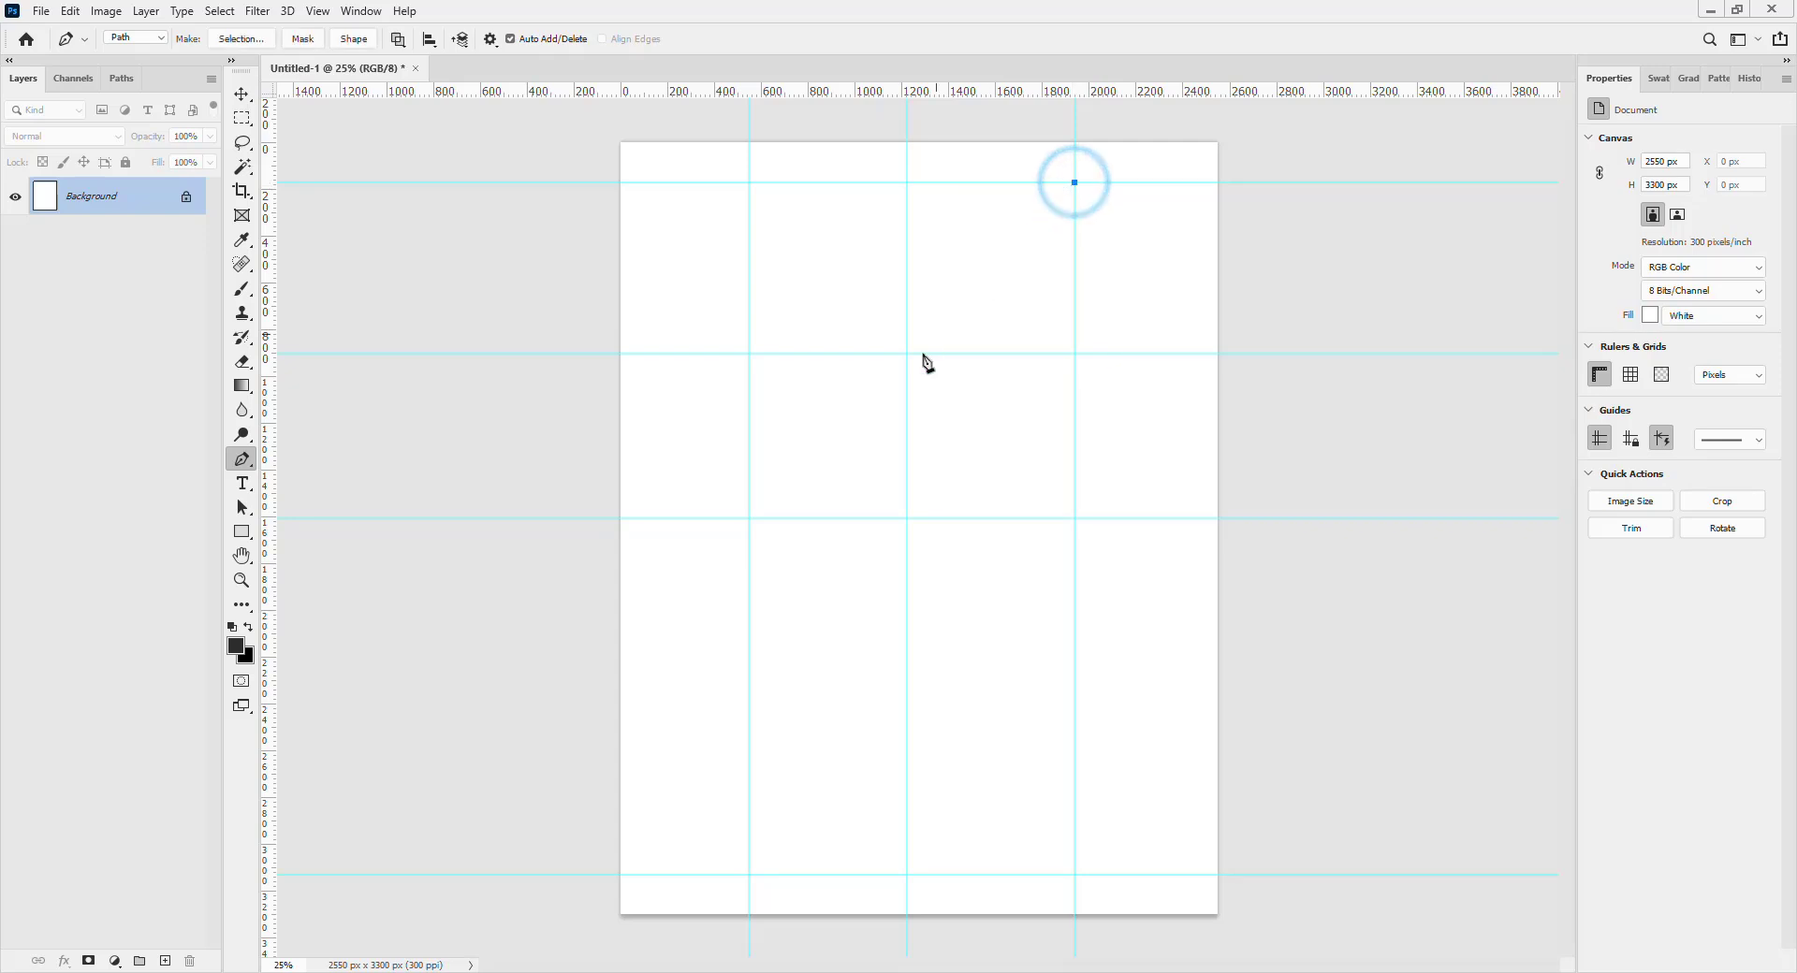
pyautogui.moveTo(907, 354); pyautogui.dragTo(1127, 639)
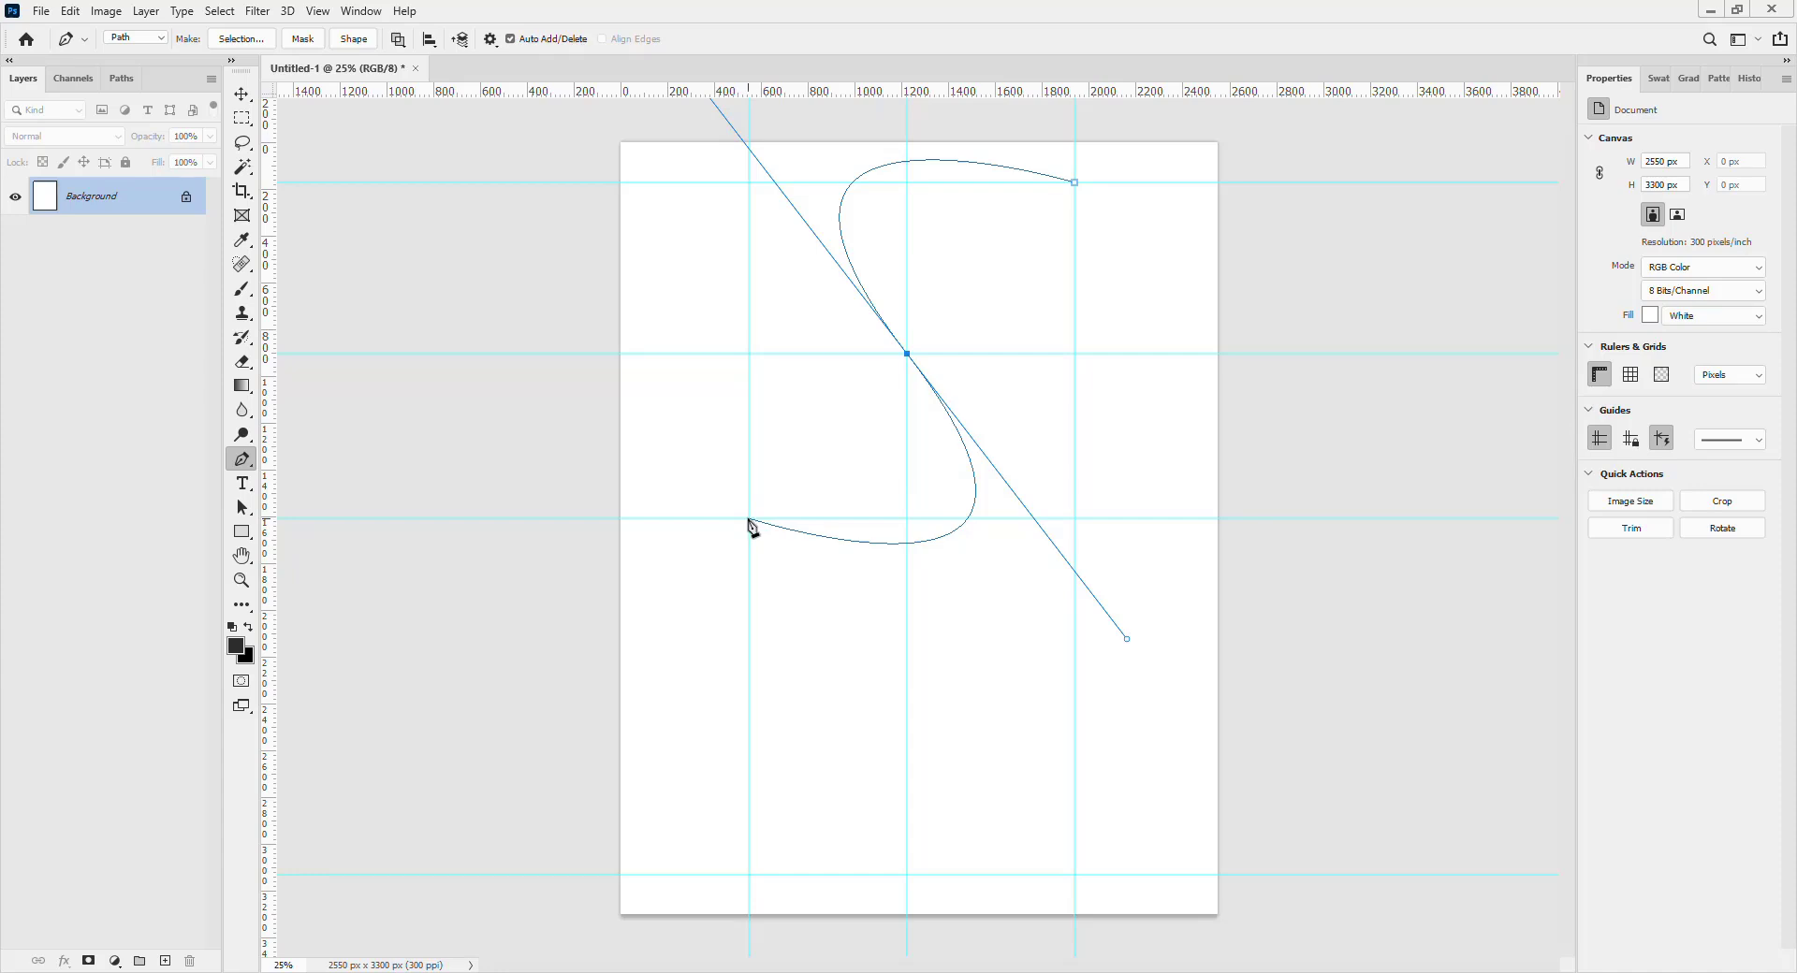
pyautogui.moveTo(749, 520); pyautogui.dragTo(592, 315)
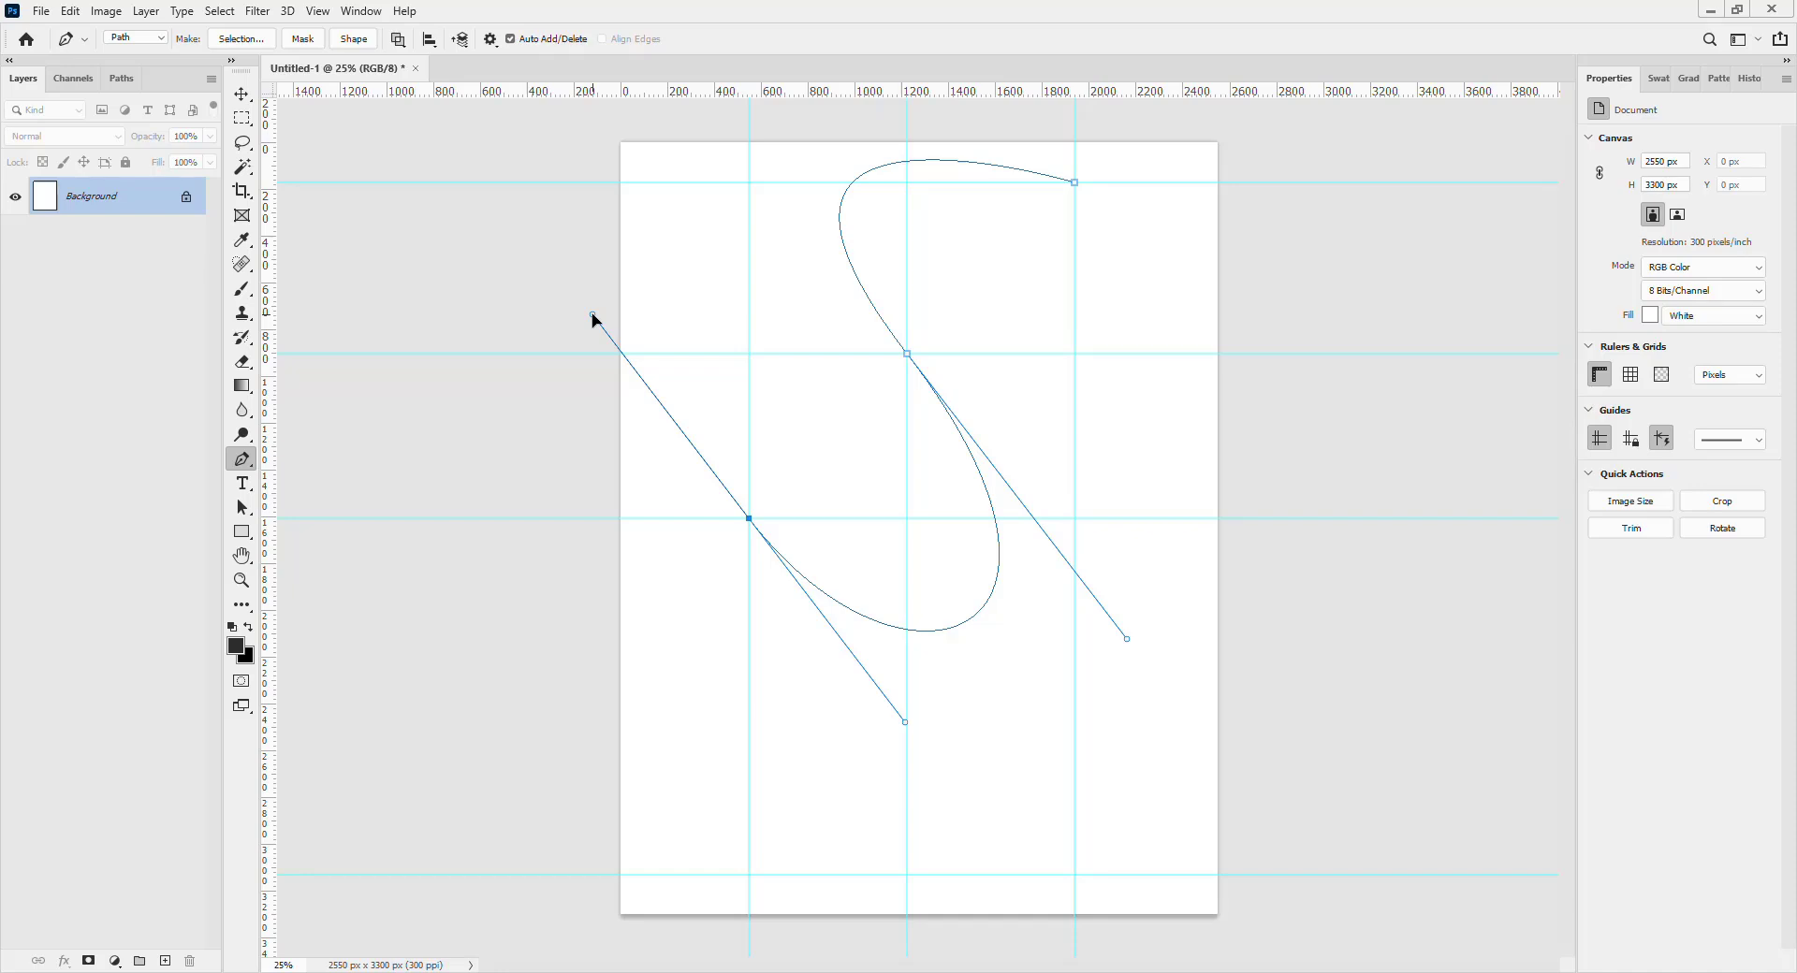
pyautogui.hotkey('ctrl', 'z')
pyautogui.hotkey('ctrl', 'z')
pyautogui.hotkey('ctrl', 'z')
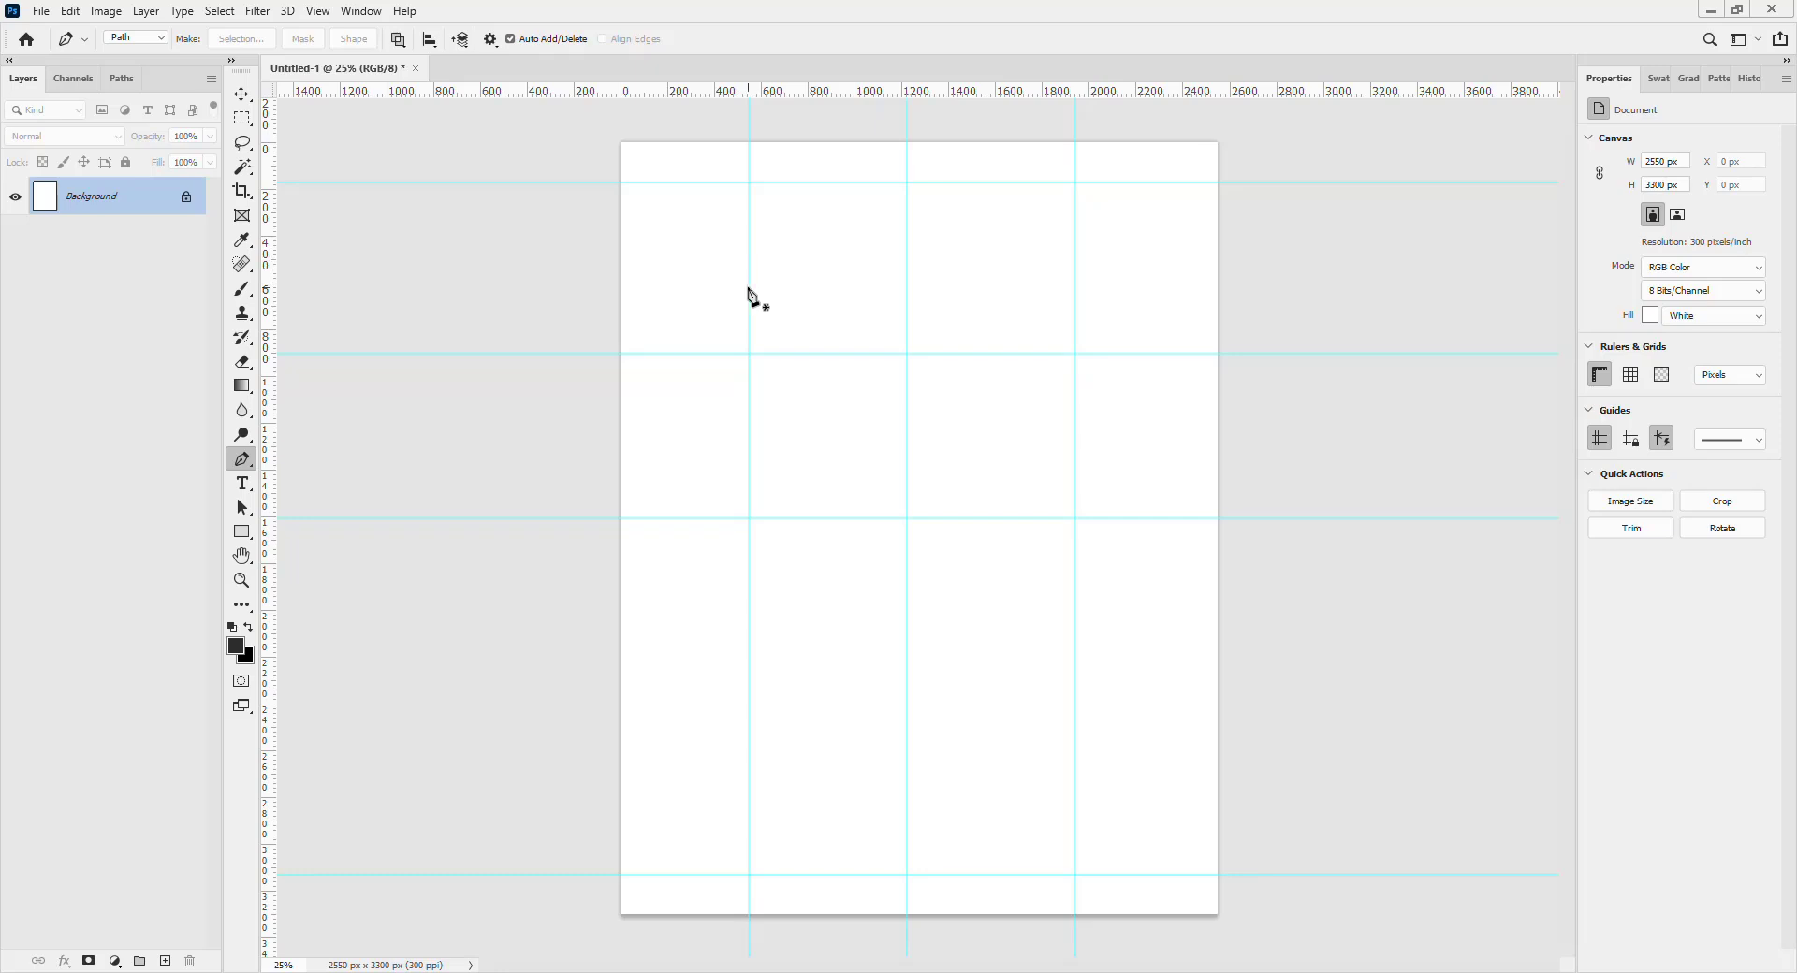
# Draw a small freeform wave along the second horizontal guide from the left vertical guide past the center, undoing the last anchor beyond its crest.
pyautogui.click(748, 354)
pyautogui.click(825, 352)
pyautogui.moveTo(827, 358); pyautogui.dragTo(844, 440)
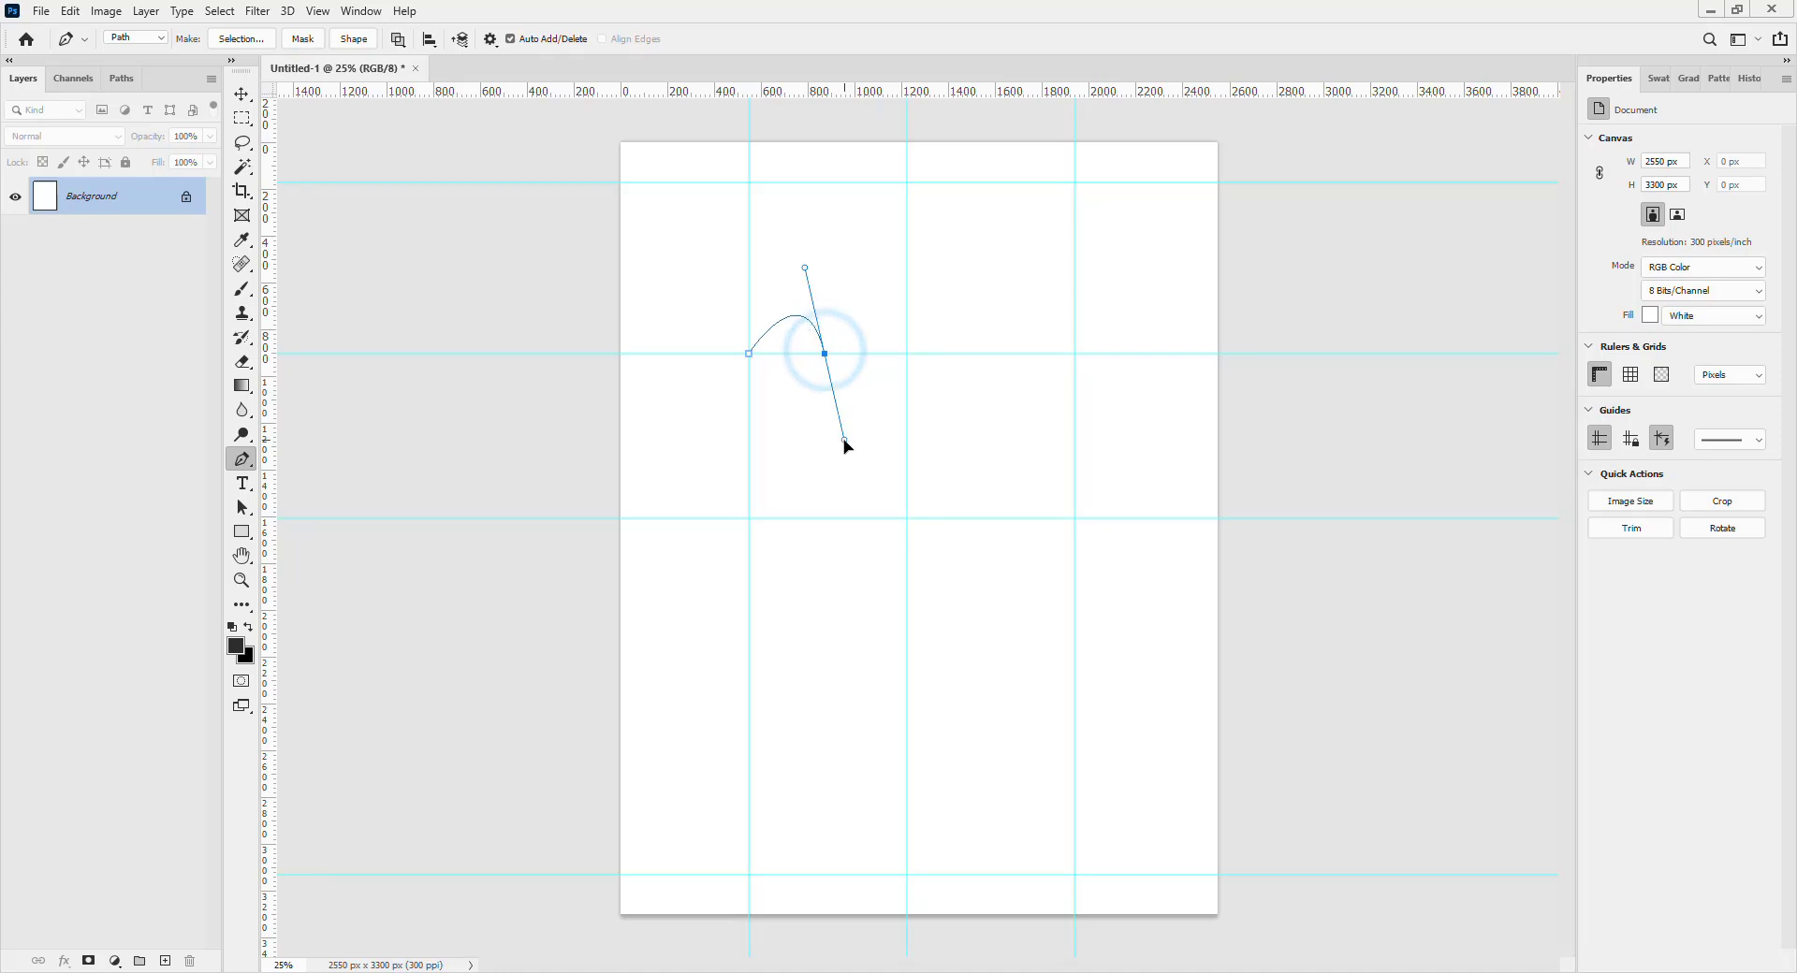
pyautogui.click(907, 355)
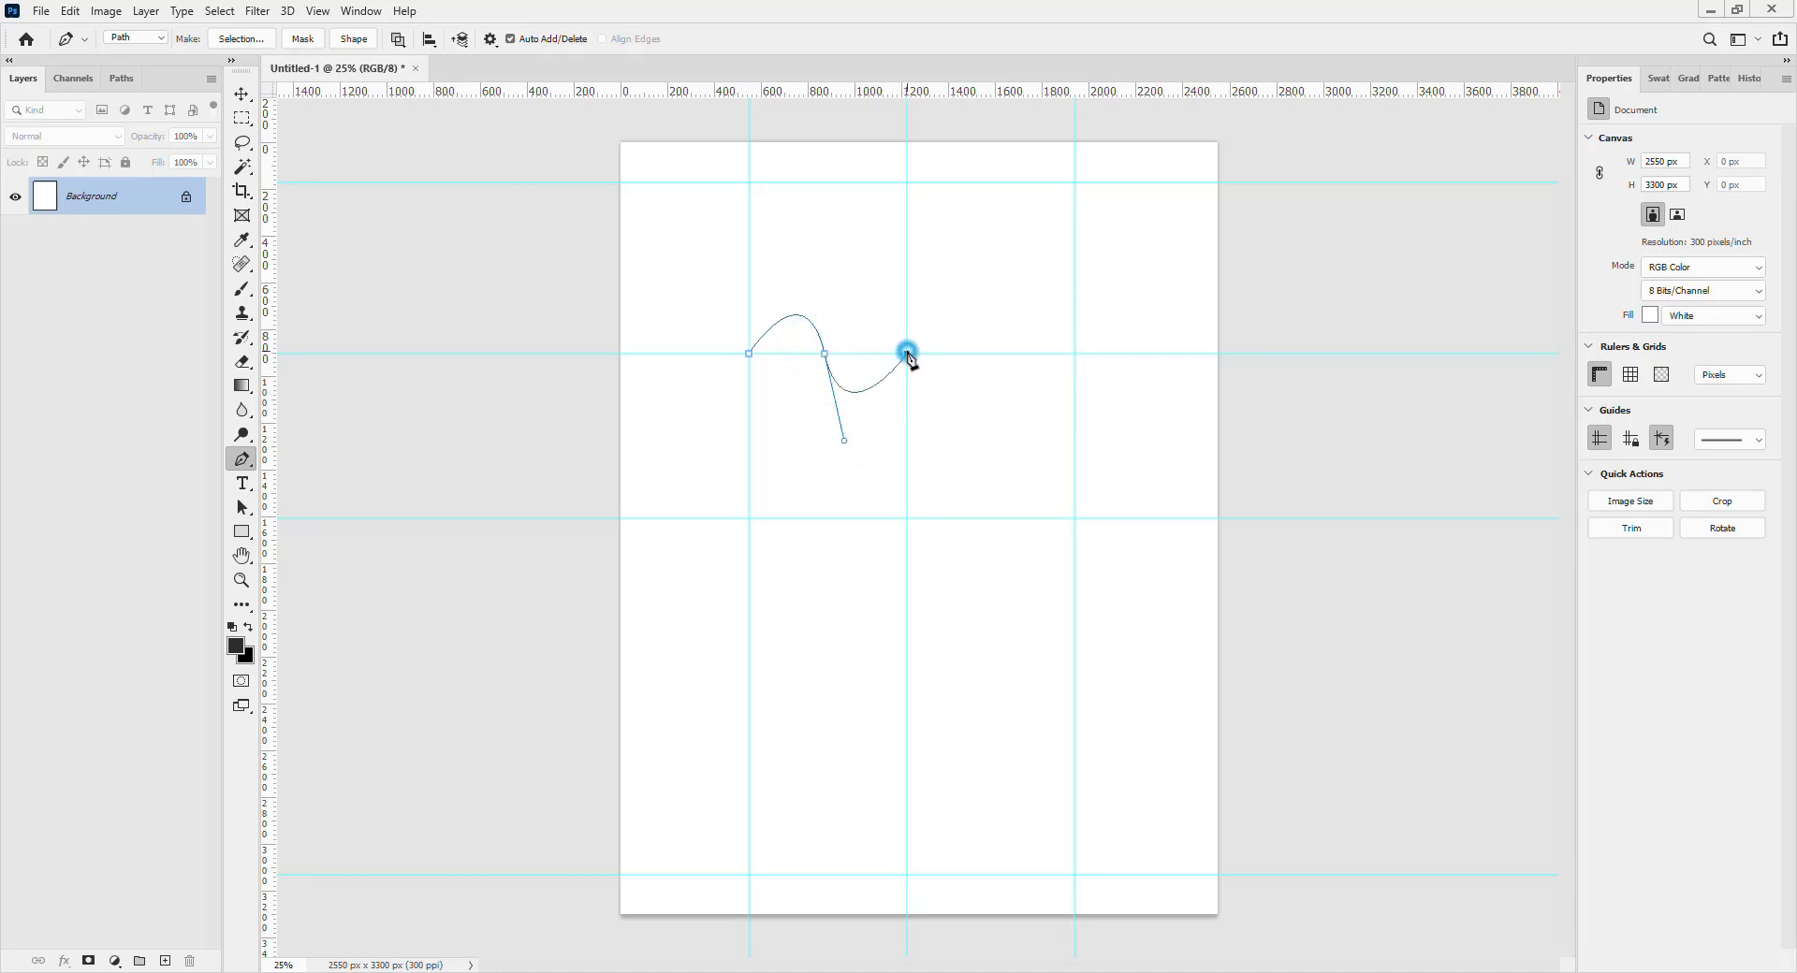
pyautogui.moveTo(979, 290)
pyautogui.mouseDown()
pyautogui.moveTo(1026, 349)
pyautogui.moveTo(1002, 312)
pyautogui.mouseUp()
pyautogui.moveTo(1058, 385); pyautogui.dragTo(1027, 463)
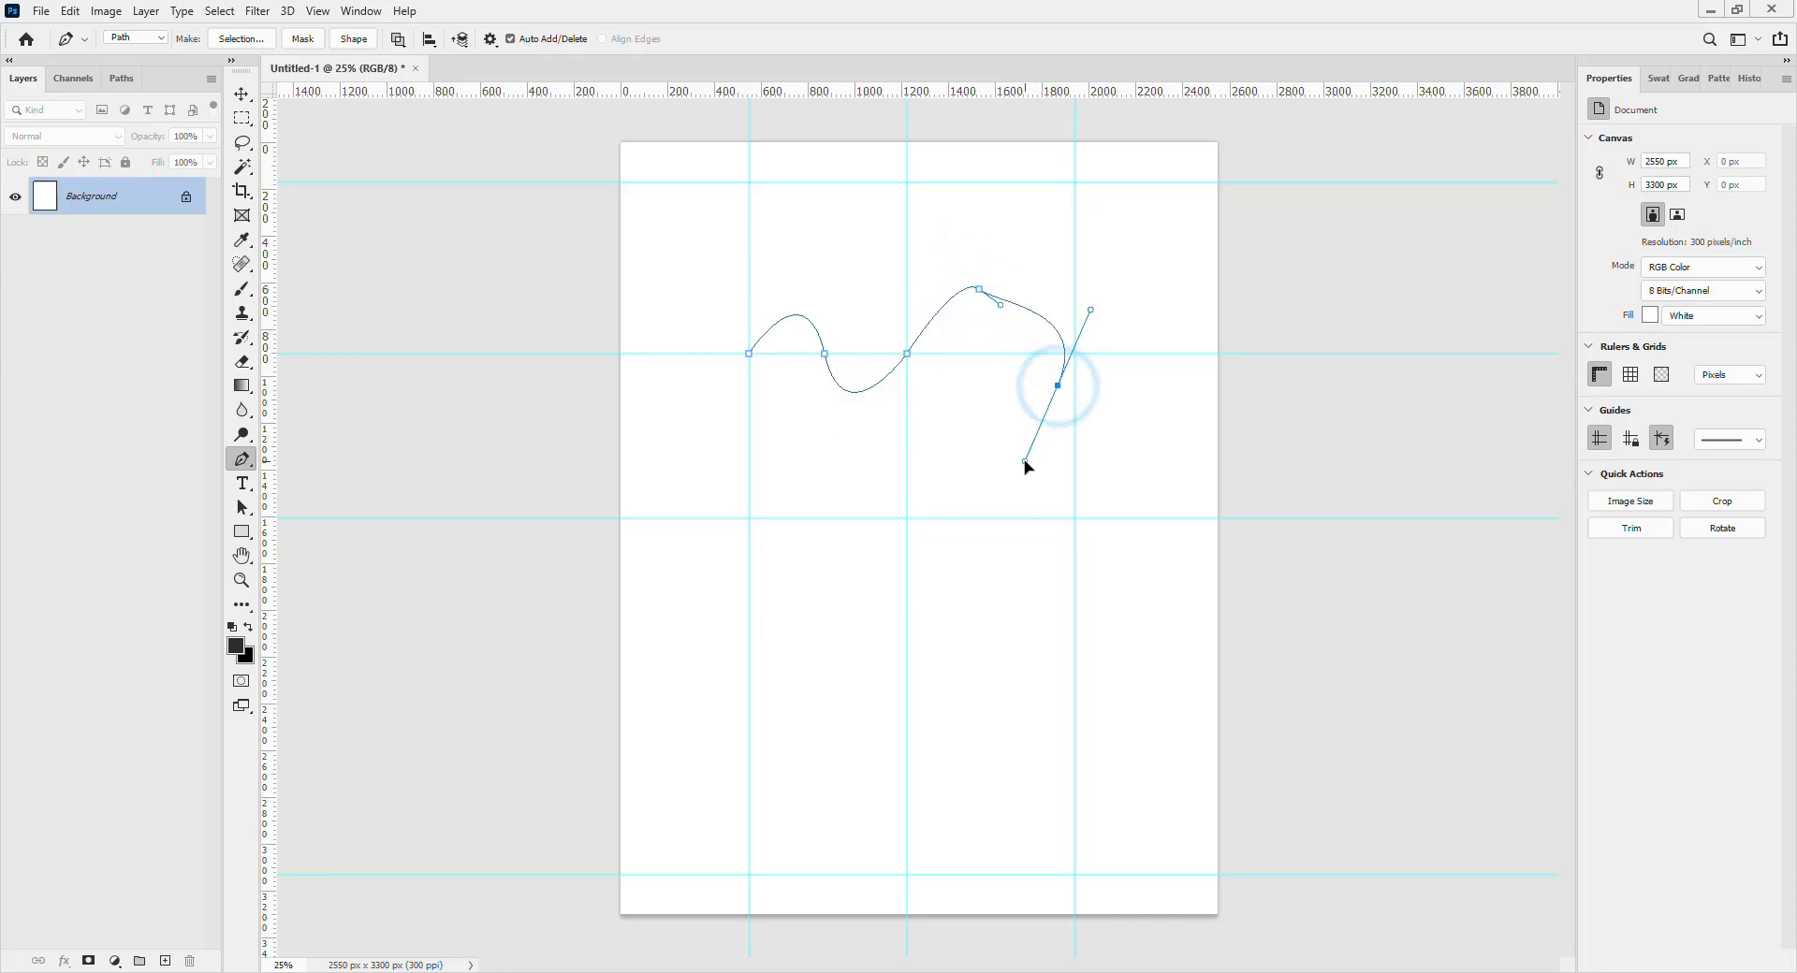
pyautogui.hotkey('ctrl', 'z')
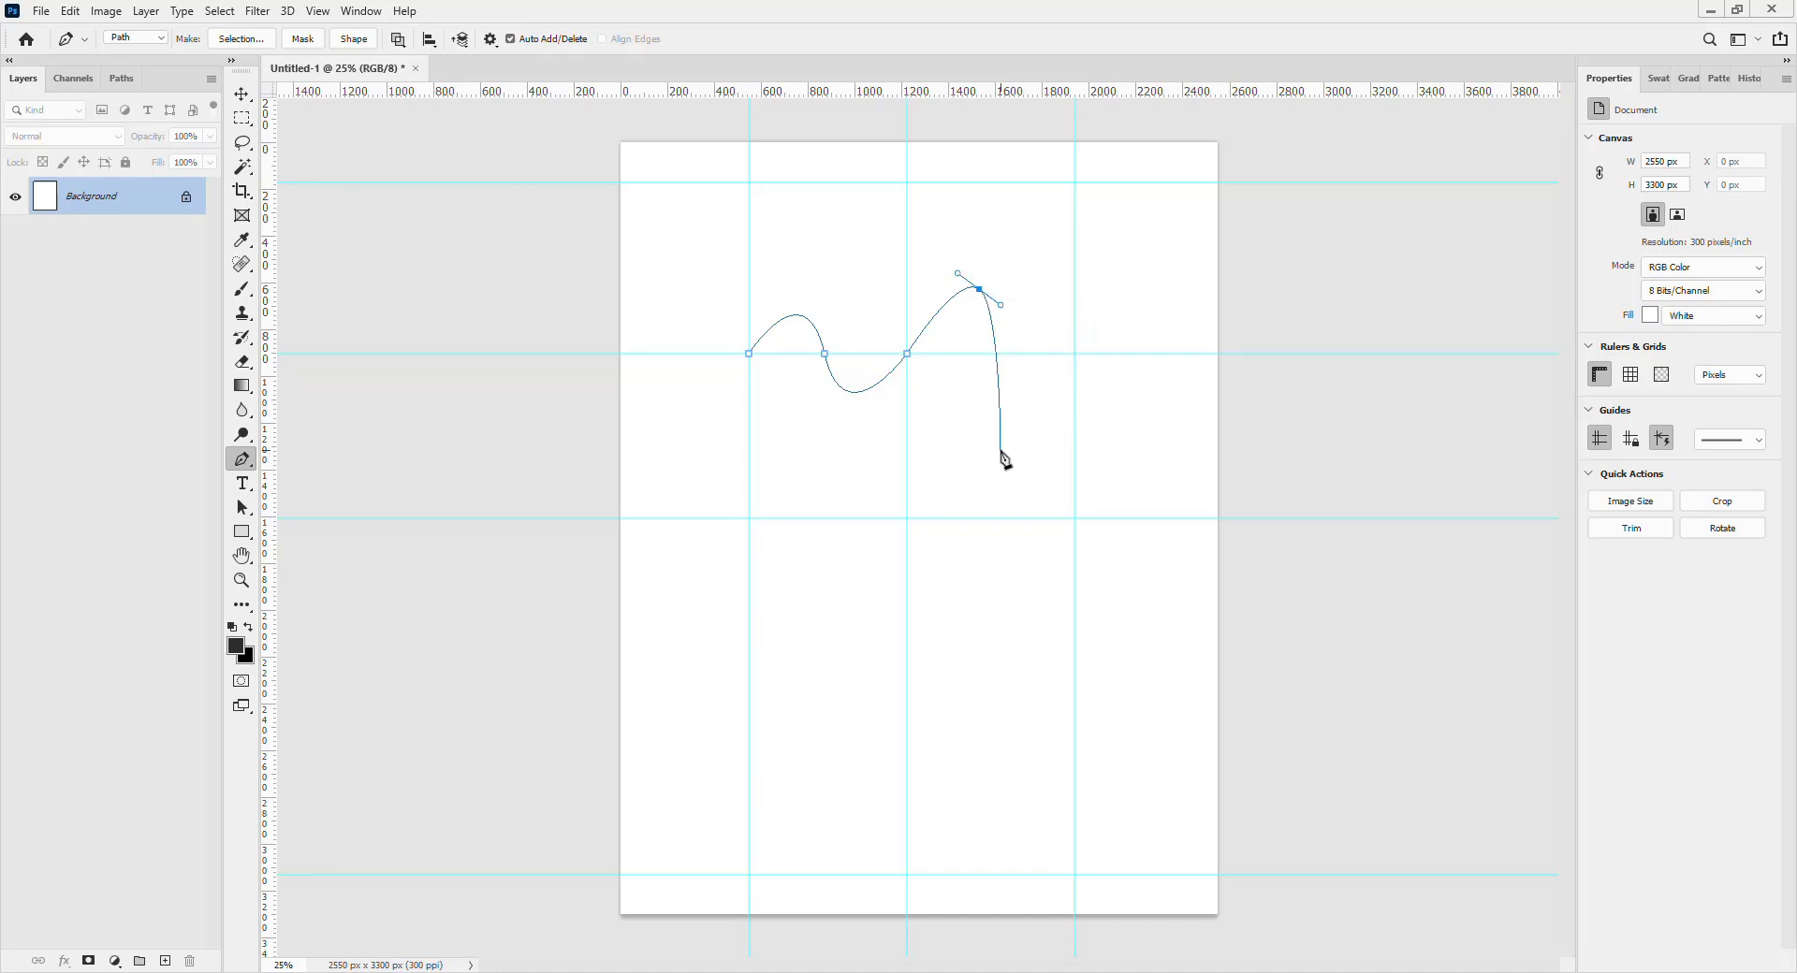
# Continue the wave down its right side, add a straight base, and close the path with a curve at its starting anchor.
pyautogui.moveTo(993, 423); pyautogui.dragTo(985, 485)
pyautogui.moveTo(995, 431); pyautogui.dragTo(741, 425)
pyautogui.click(739, 423)
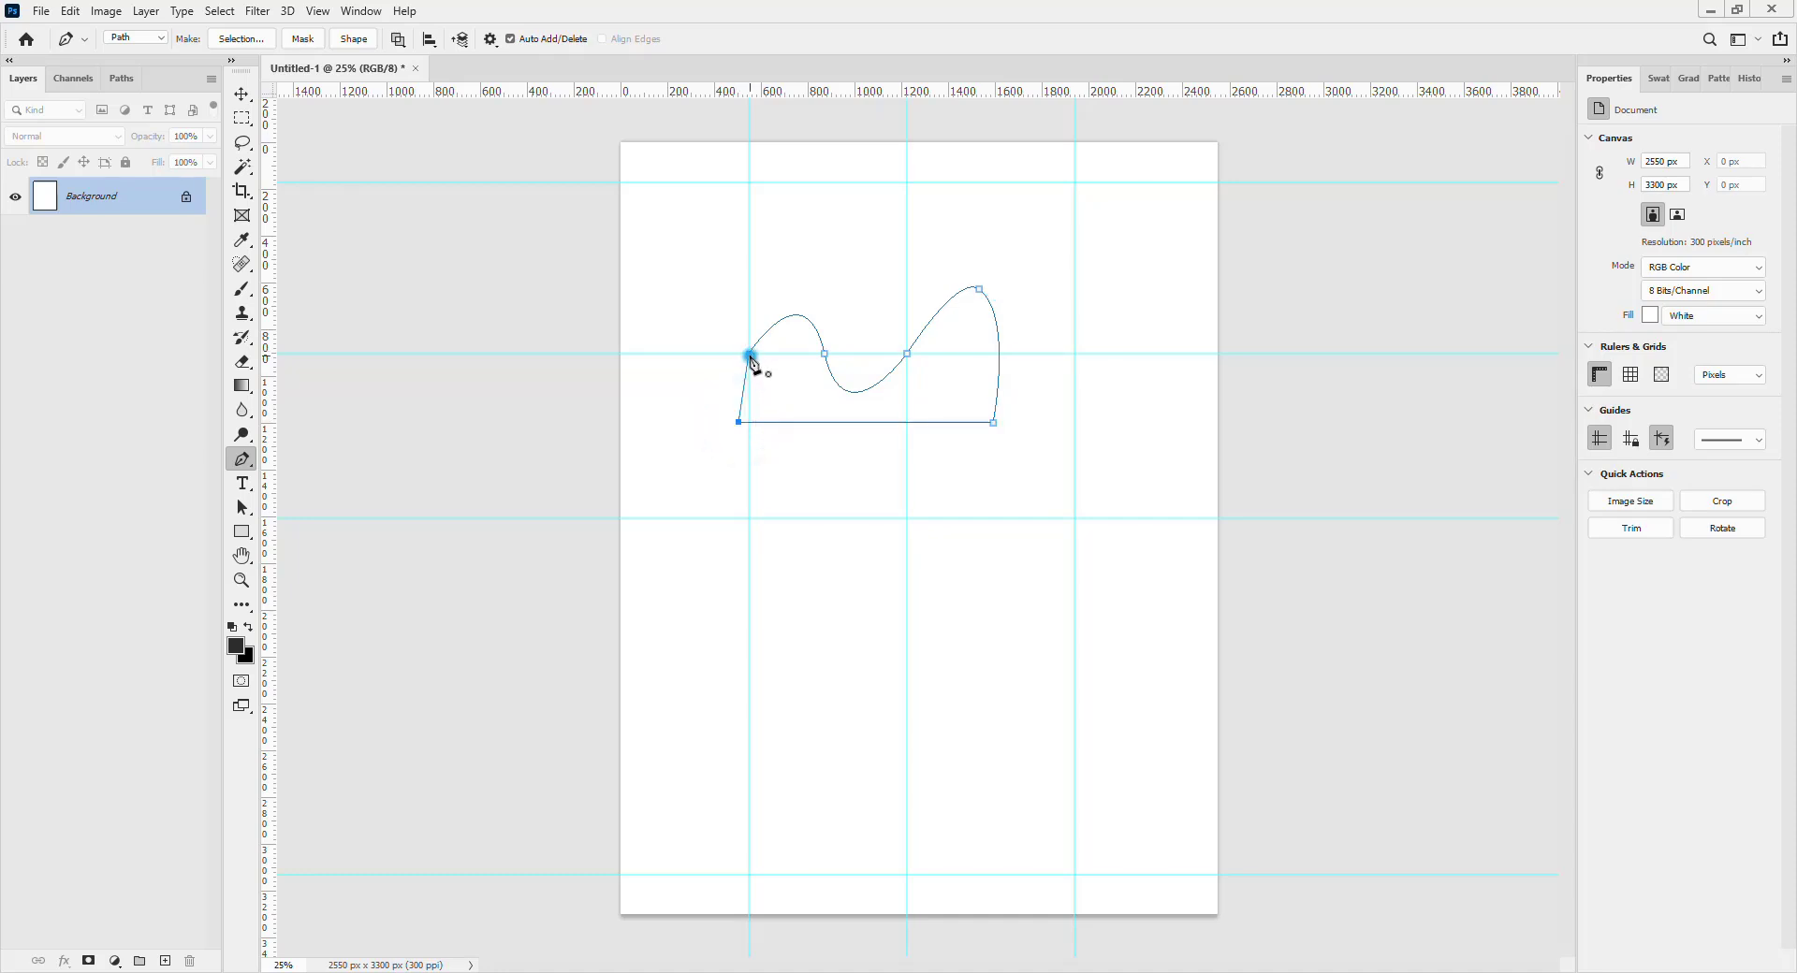
pyautogui.moveTo(750, 356); pyautogui.dragTo(773, 303)
pyautogui.press('v')
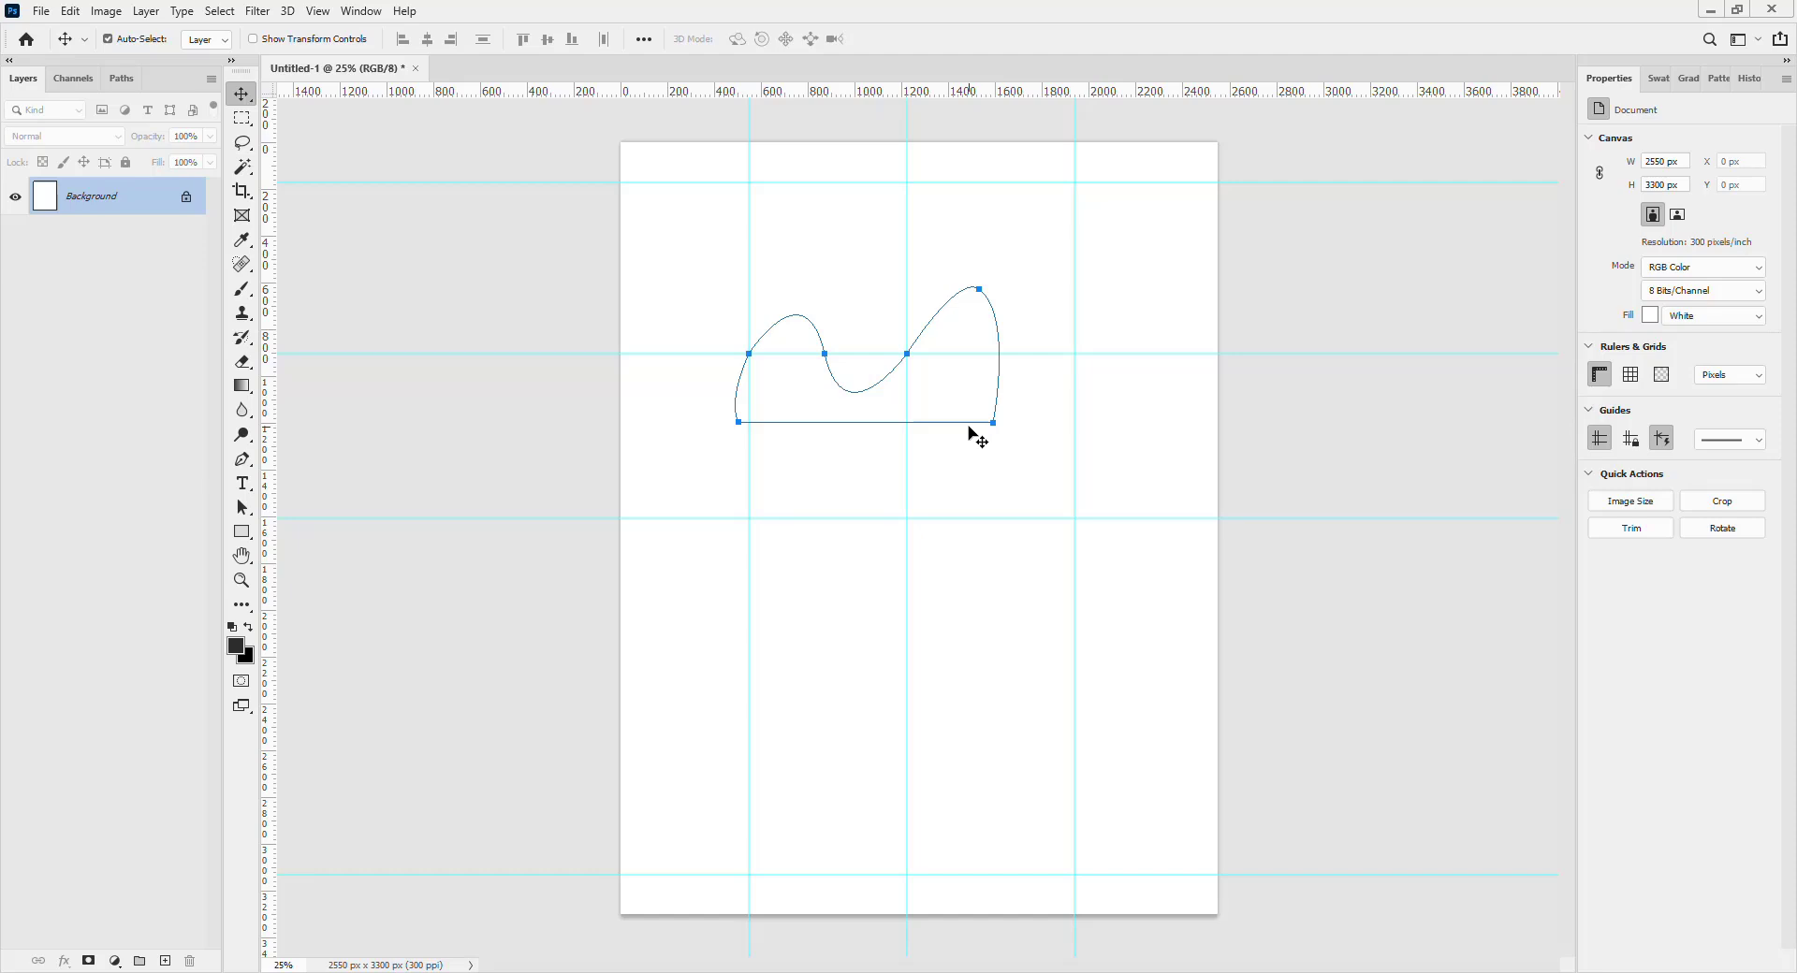
# Undo the whole closed freeform path so that only the guides remain.
pyautogui.hotkey('ctrl', 'z')
pyautogui.hotkey('ctrl', 'z')
pyautogui.hotkey('ctrl', 'z')
pyautogui.hotkey('ctrl', 'z')
pyautogui.hotkey('ctrl', 'z')
pyautogui.hotkey('ctrl', 'z')
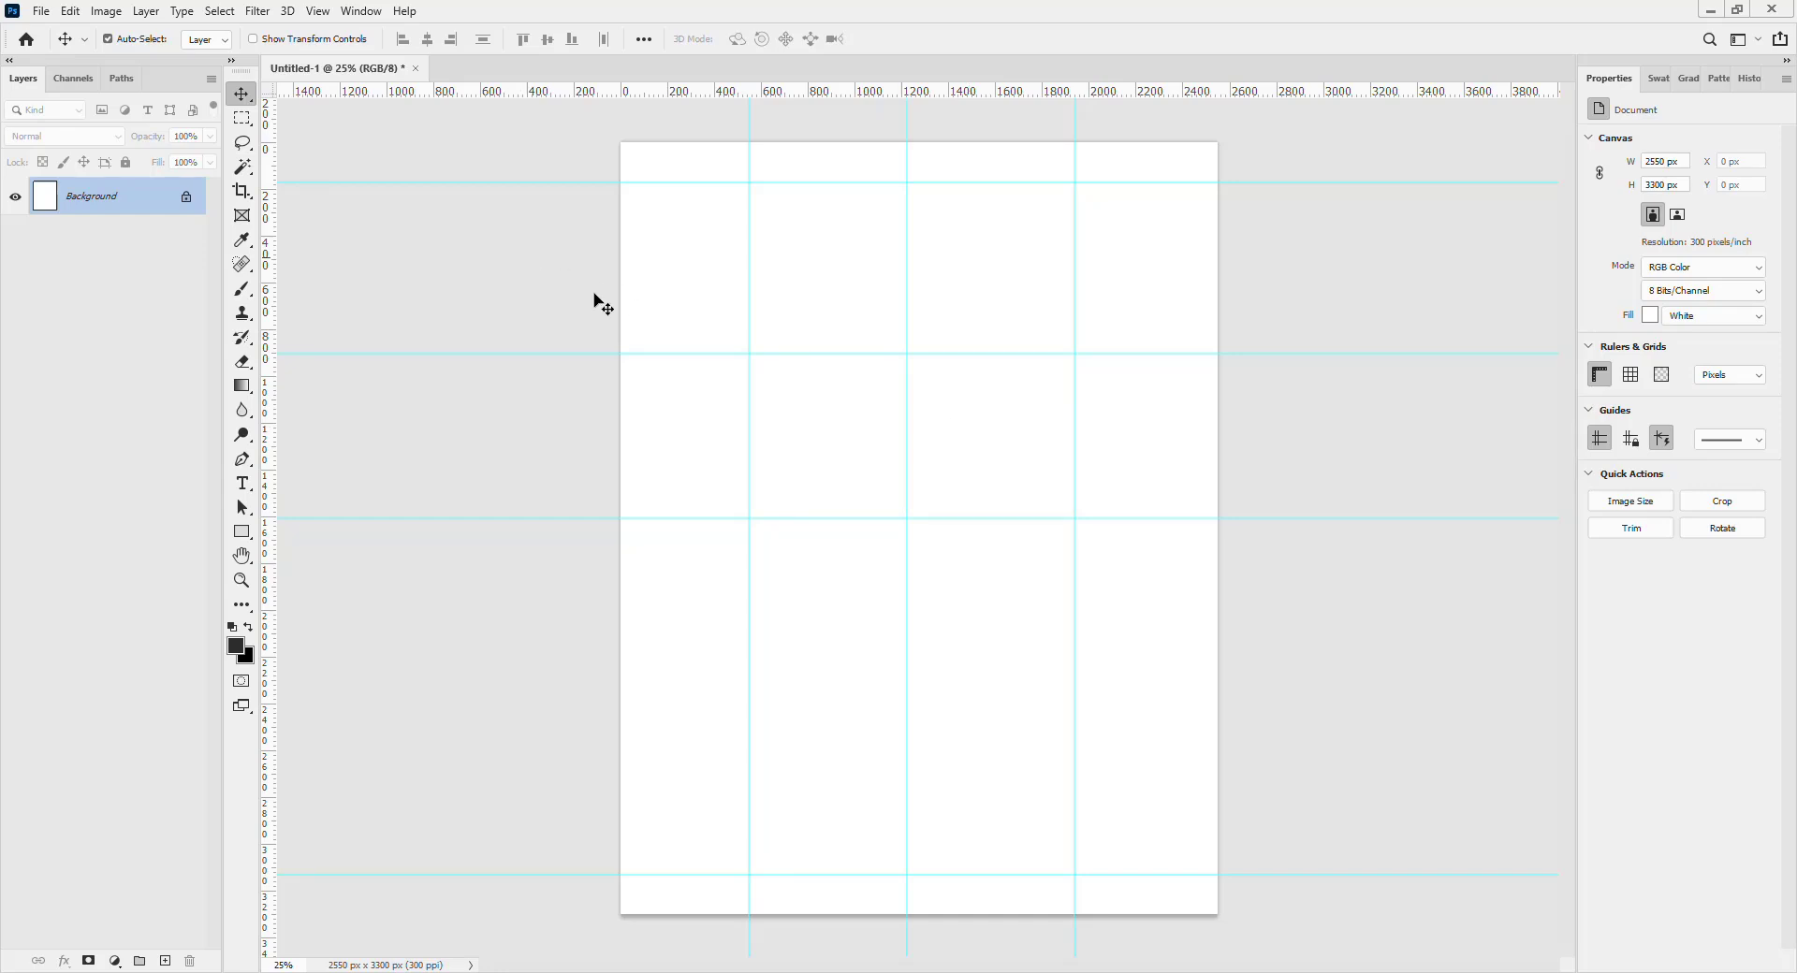
# Switch the Pen tool from path mode to Shape mode.
pyautogui.press('p')
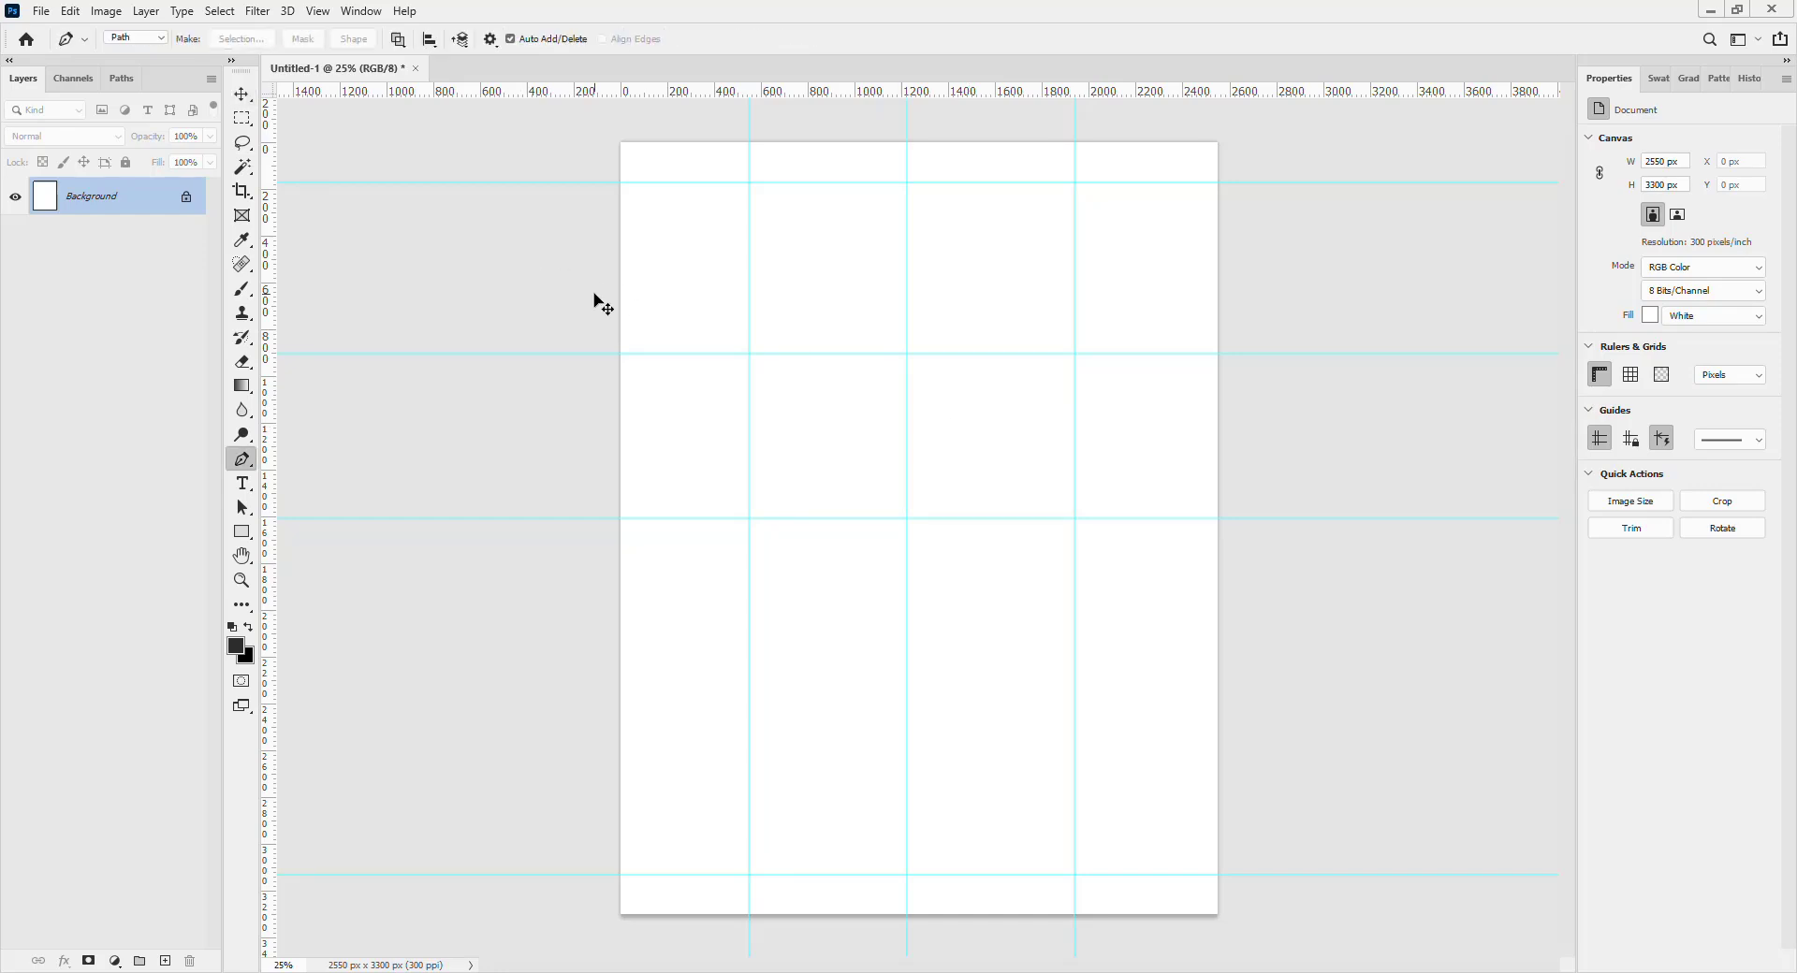
pyautogui.click(157, 39)
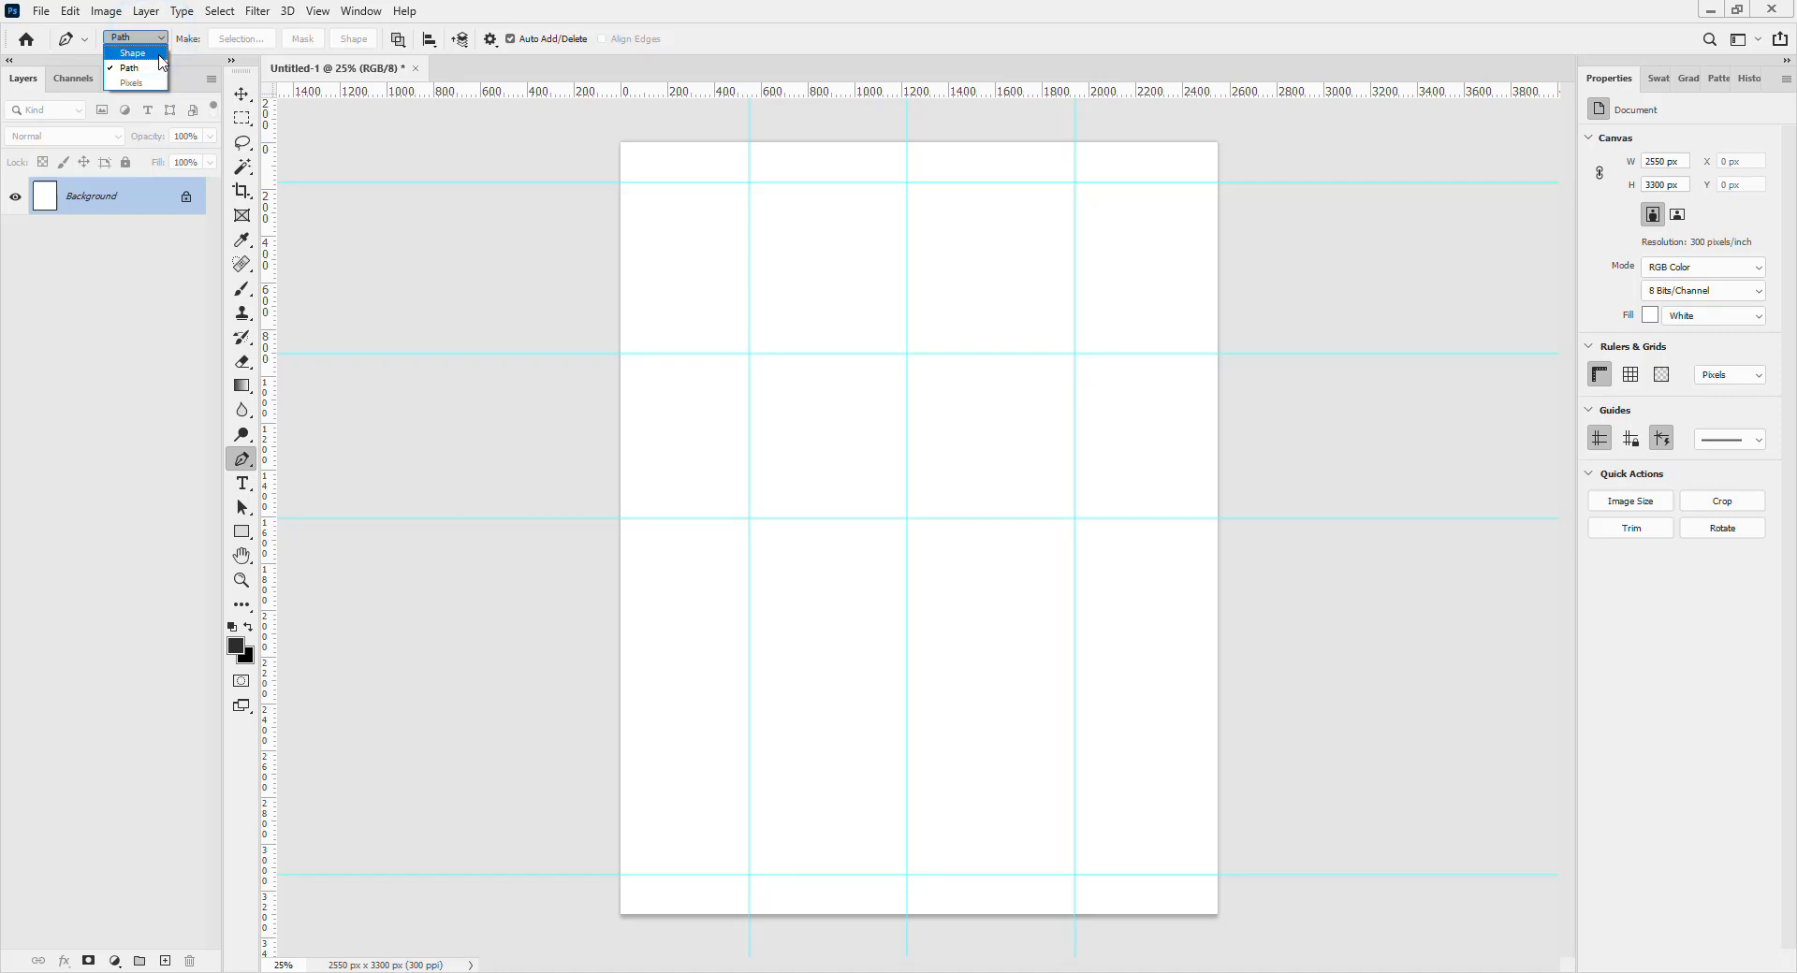
pyautogui.click(159, 58)
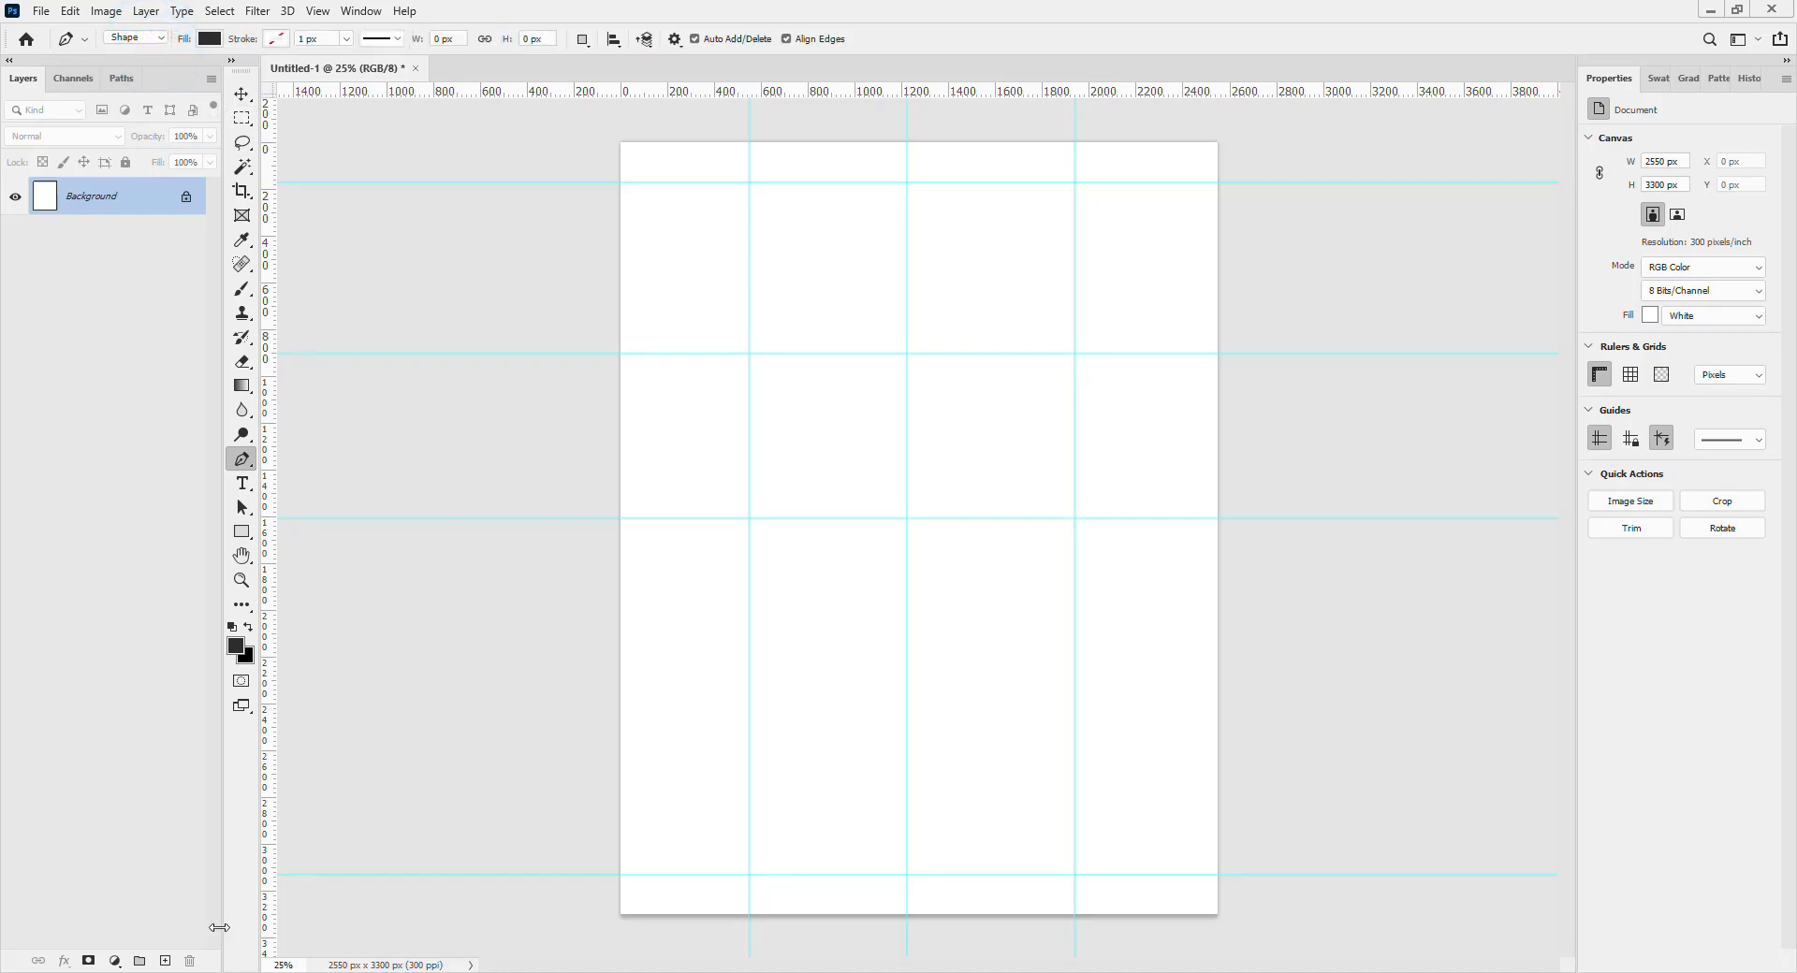
# Add a new layer and draw a closed, filled S-curved shape with the Pen tool around the second horizontal guide, between the outer vertical guides.
pyautogui.click(164, 962)
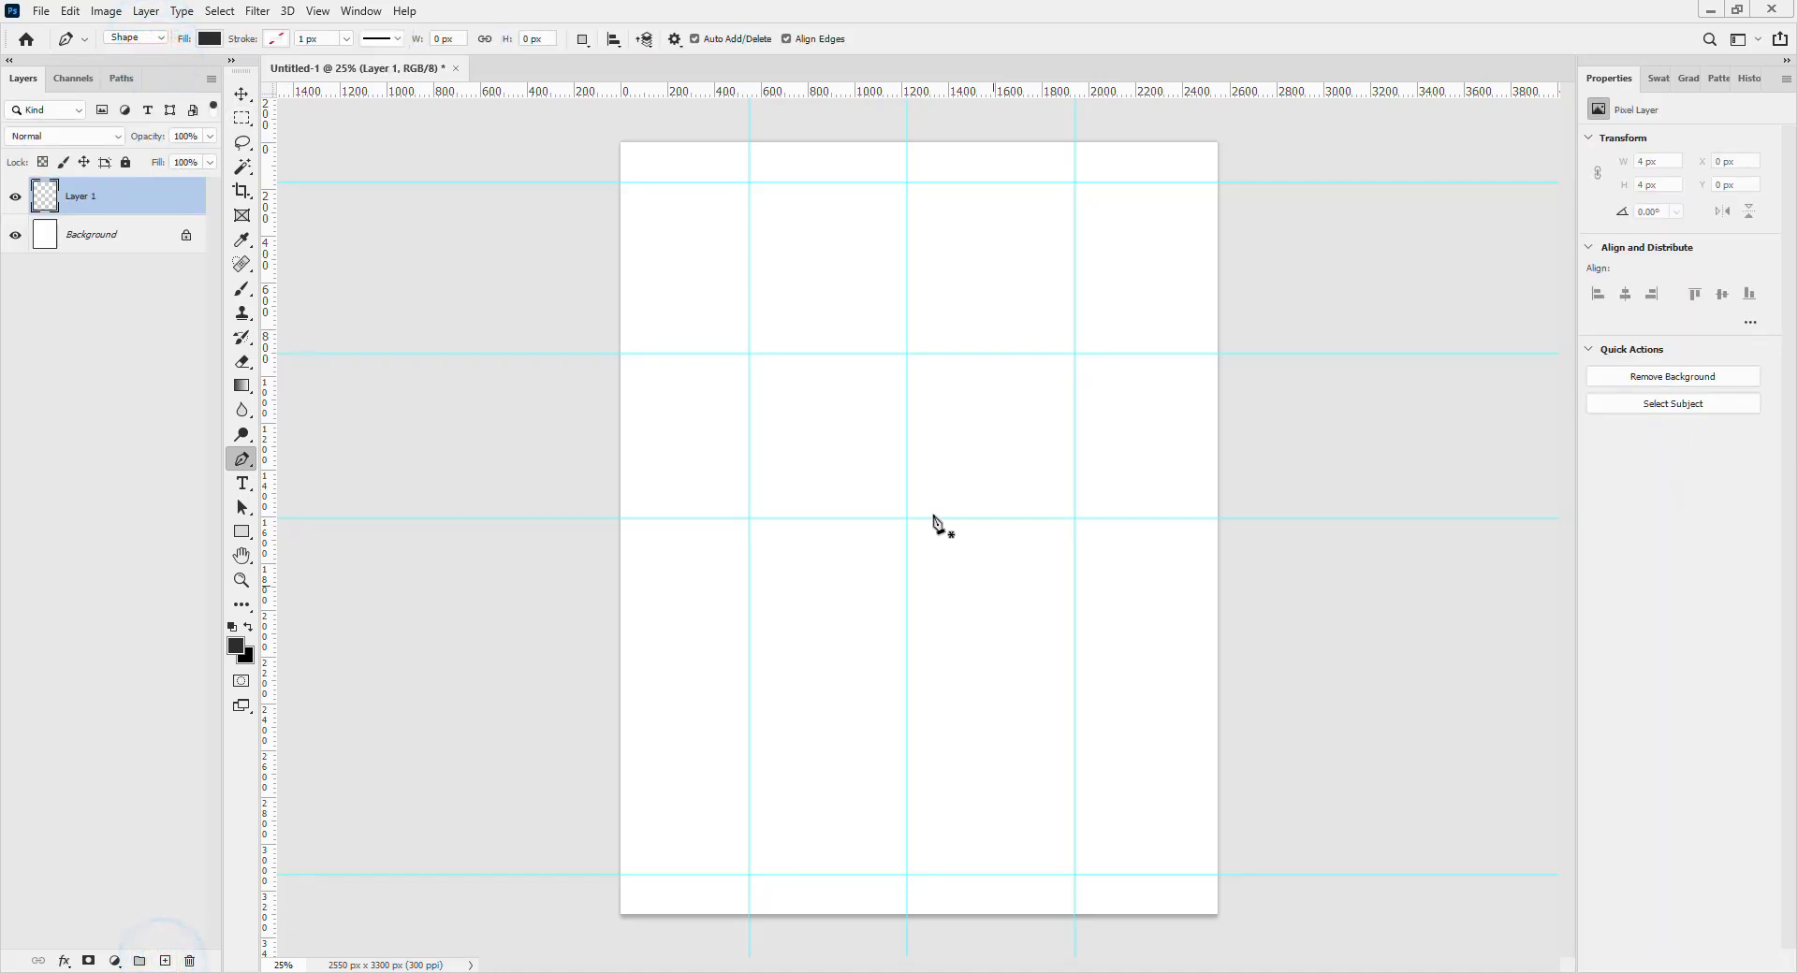
pyautogui.click(749, 255)
pyautogui.moveTo(907, 354); pyautogui.dragTo(1004, 255)
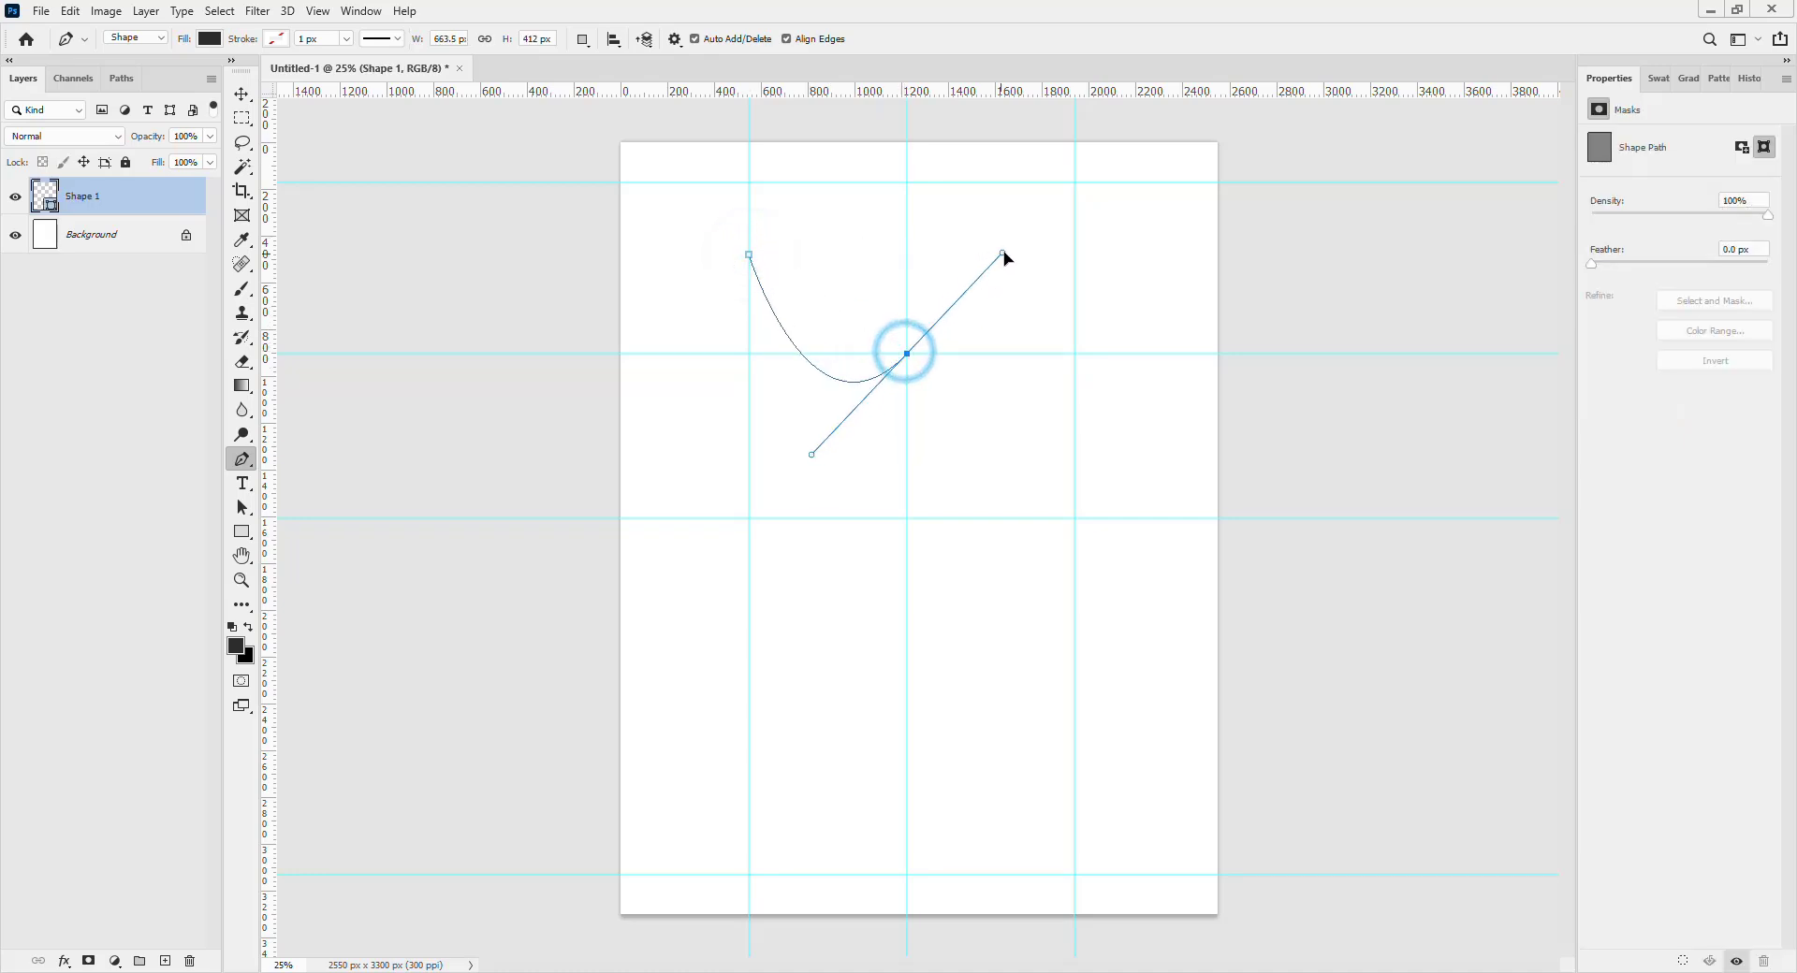
pyautogui.click(1076, 355)
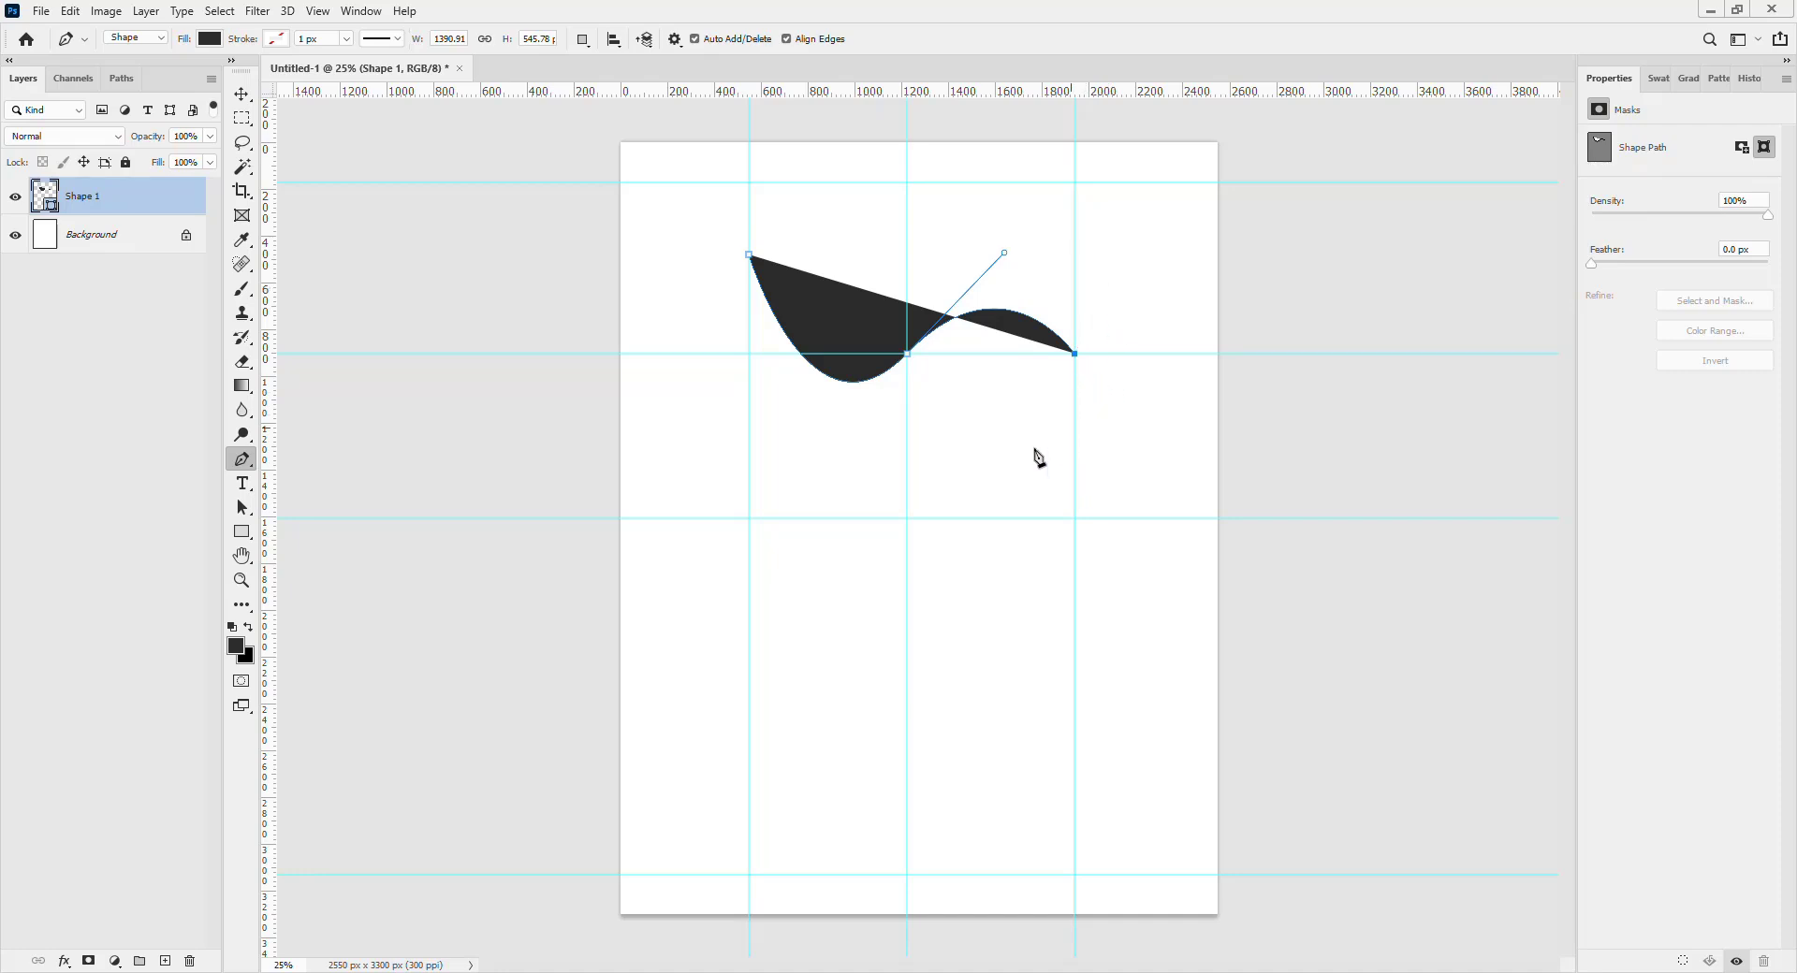
pyautogui.moveTo(907, 472); pyautogui.dragTo(765, 436)
pyautogui.moveTo(749, 254); pyautogui.dragTo(836, 166)
# Move the curved shape down to the third horizontal guide and scale it to about 1390 by 868 px, fitting between the outer vertical guides.
pyautogui.press('v')
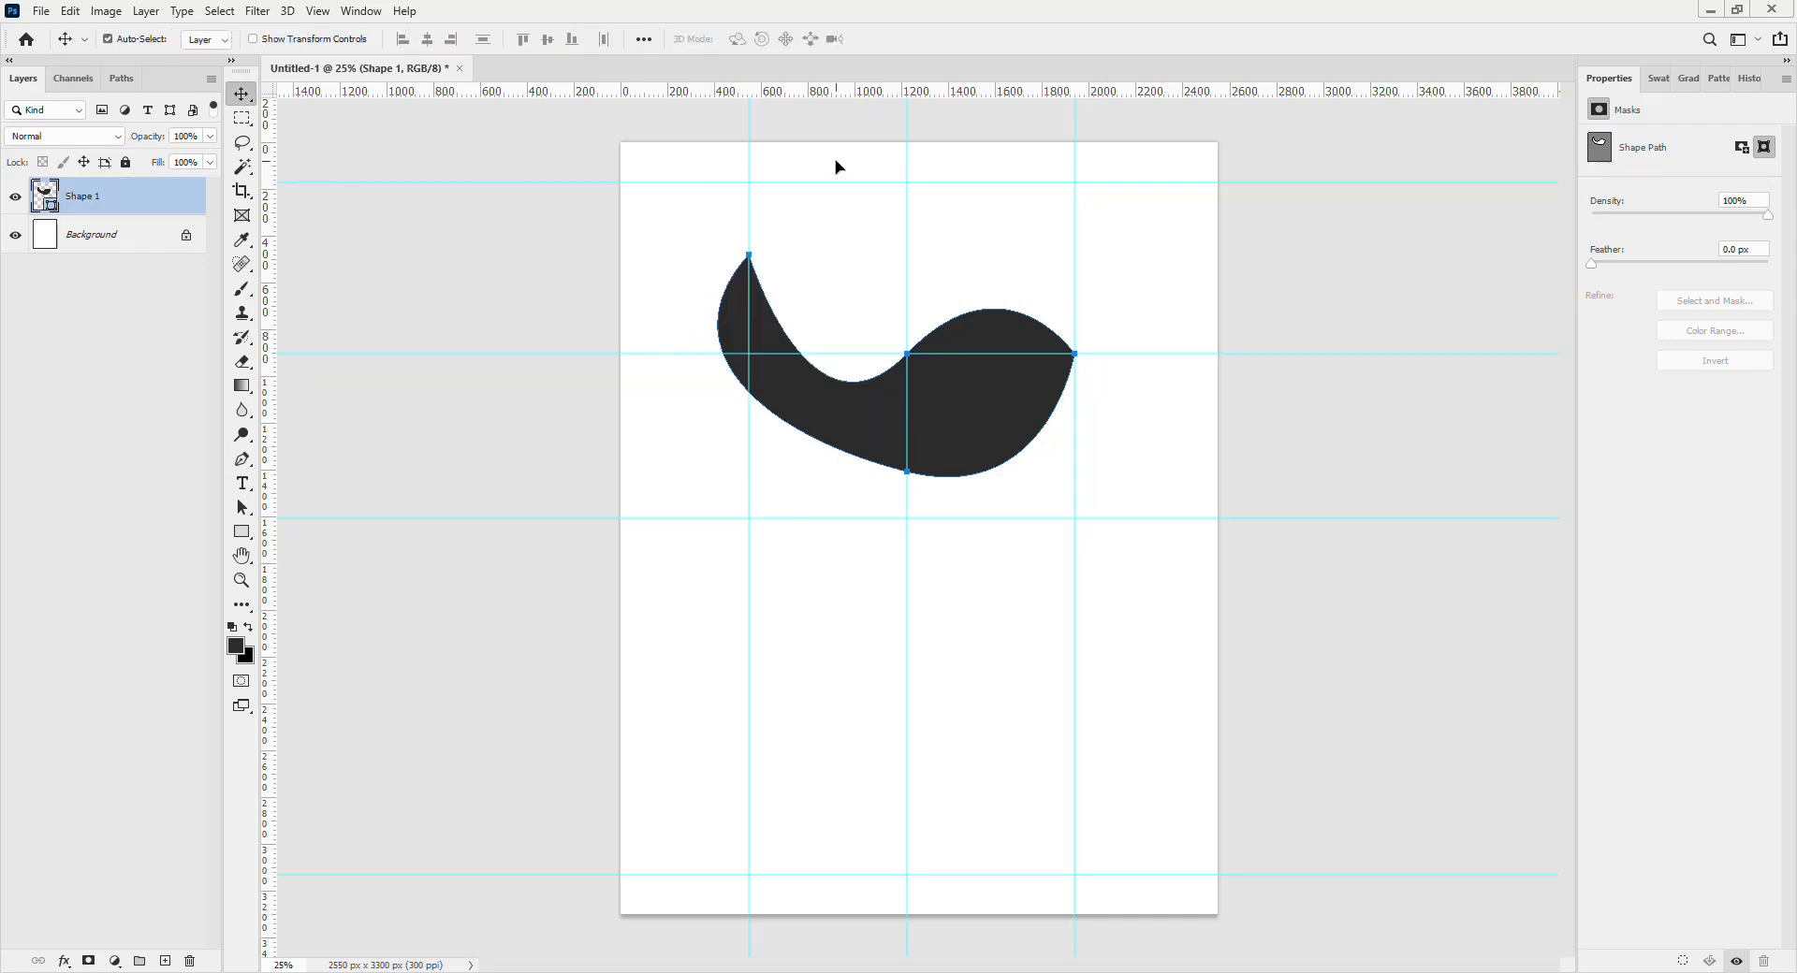
pyautogui.moveTo(978, 408); pyautogui.dragTo(983, 572)
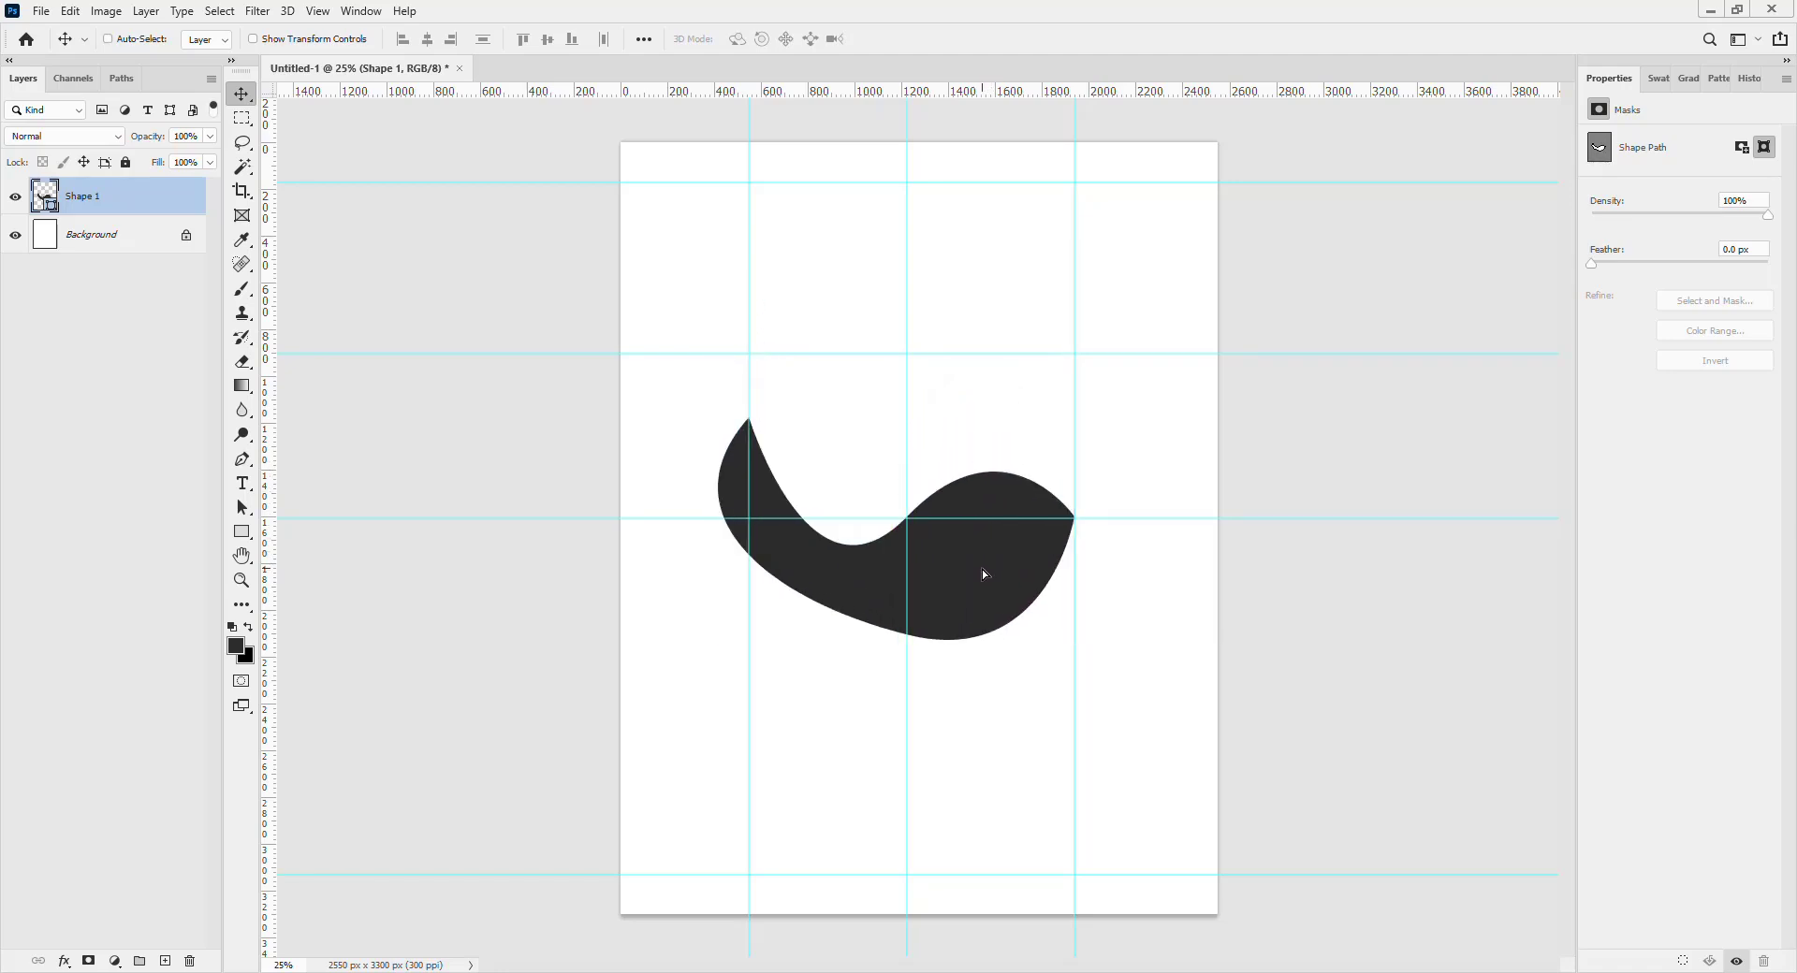
pyautogui.hotkey('ctrl', 't')
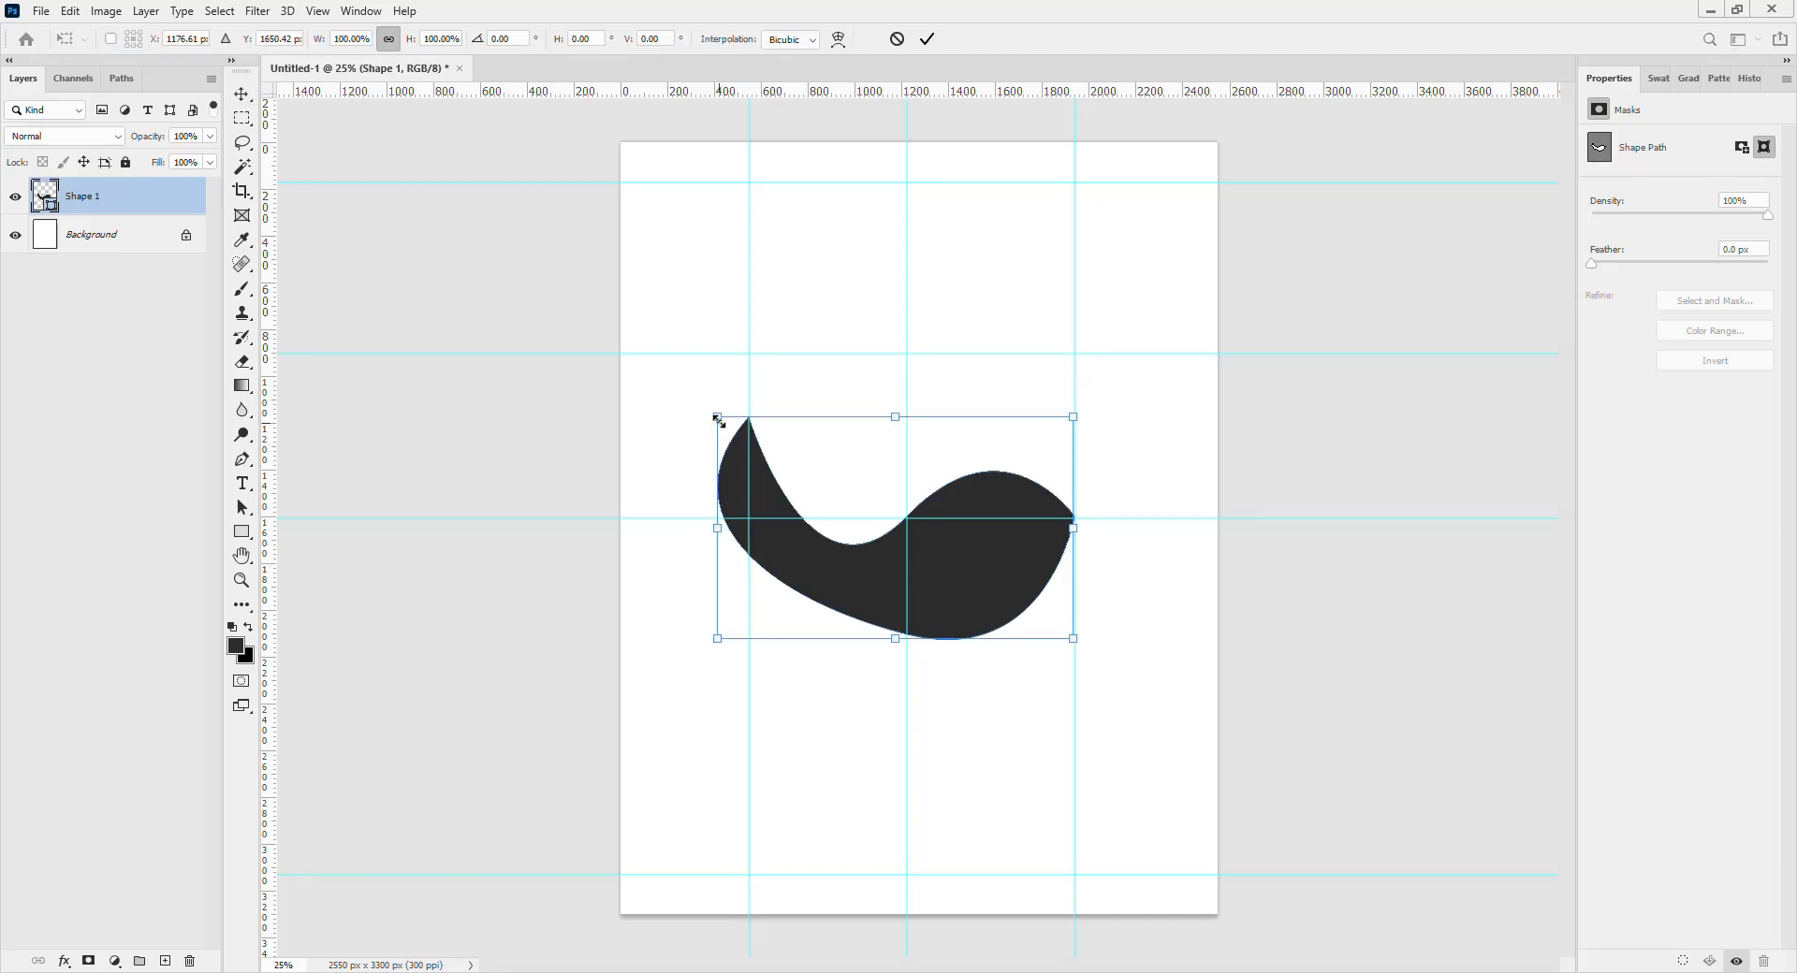
pyautogui.moveTo(718, 417); pyautogui.dragTo(752, 433)
pyautogui.press('Return')
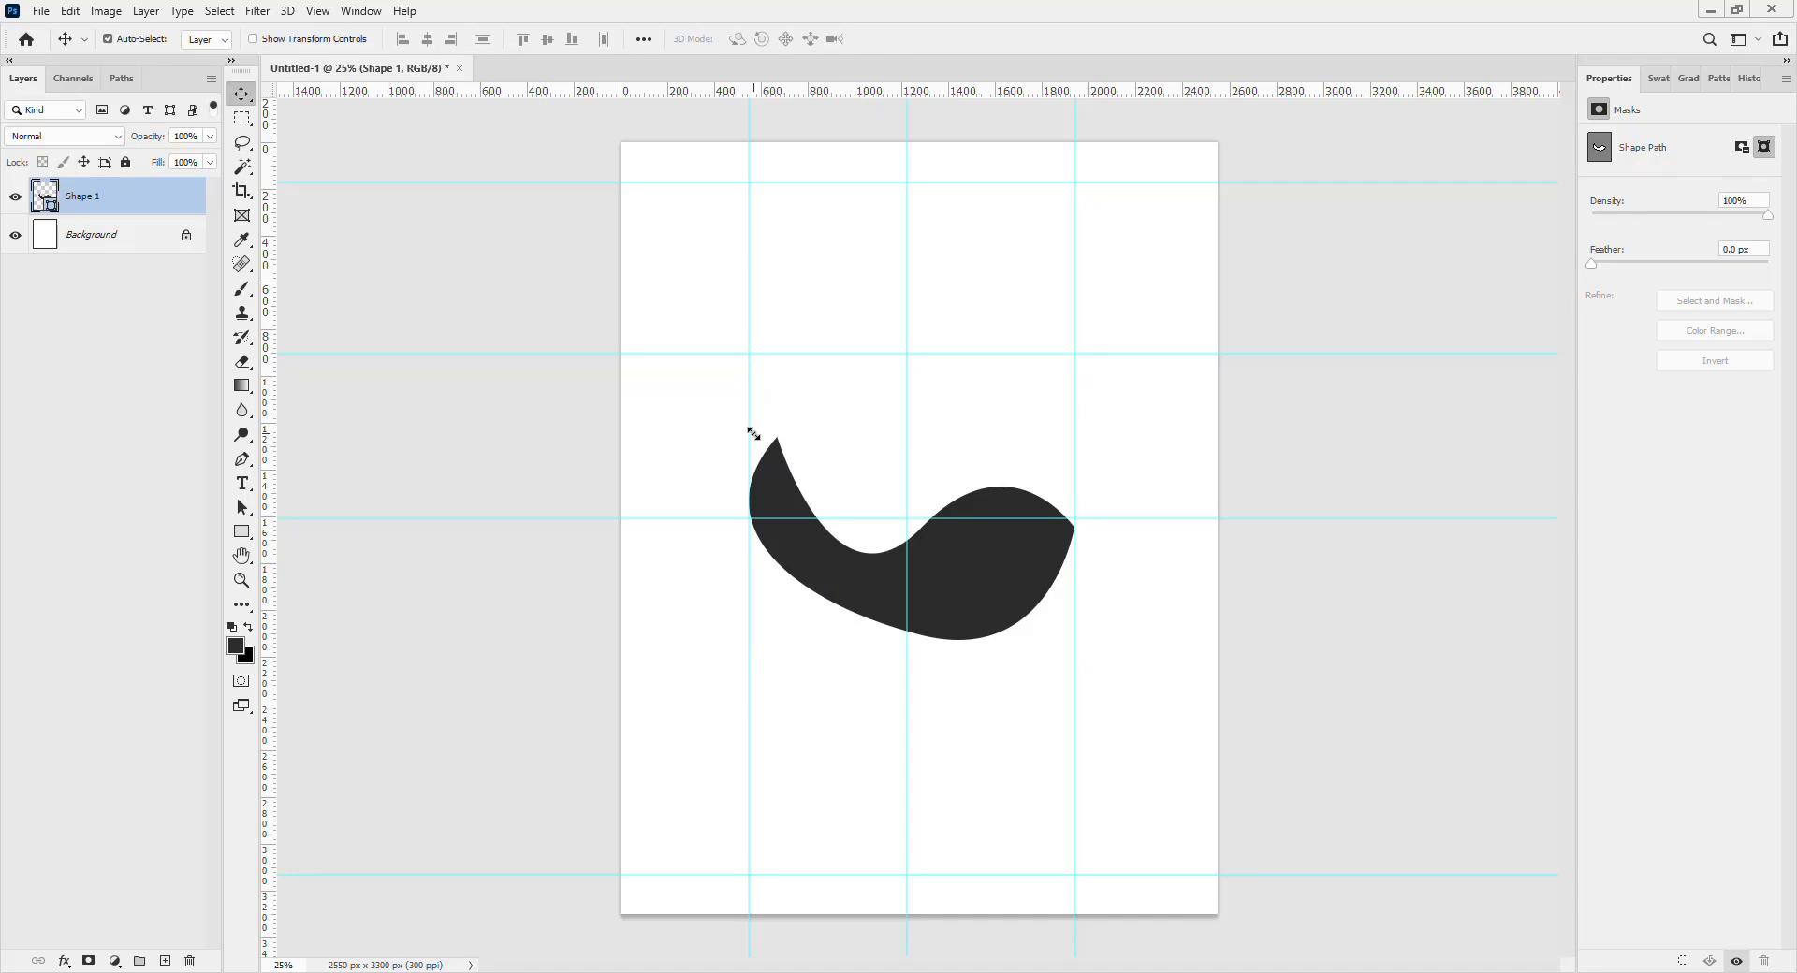
# Compare the curved shape on the page with the guides hidden and shown.
pyautogui.hotkey('ctrl', ';')
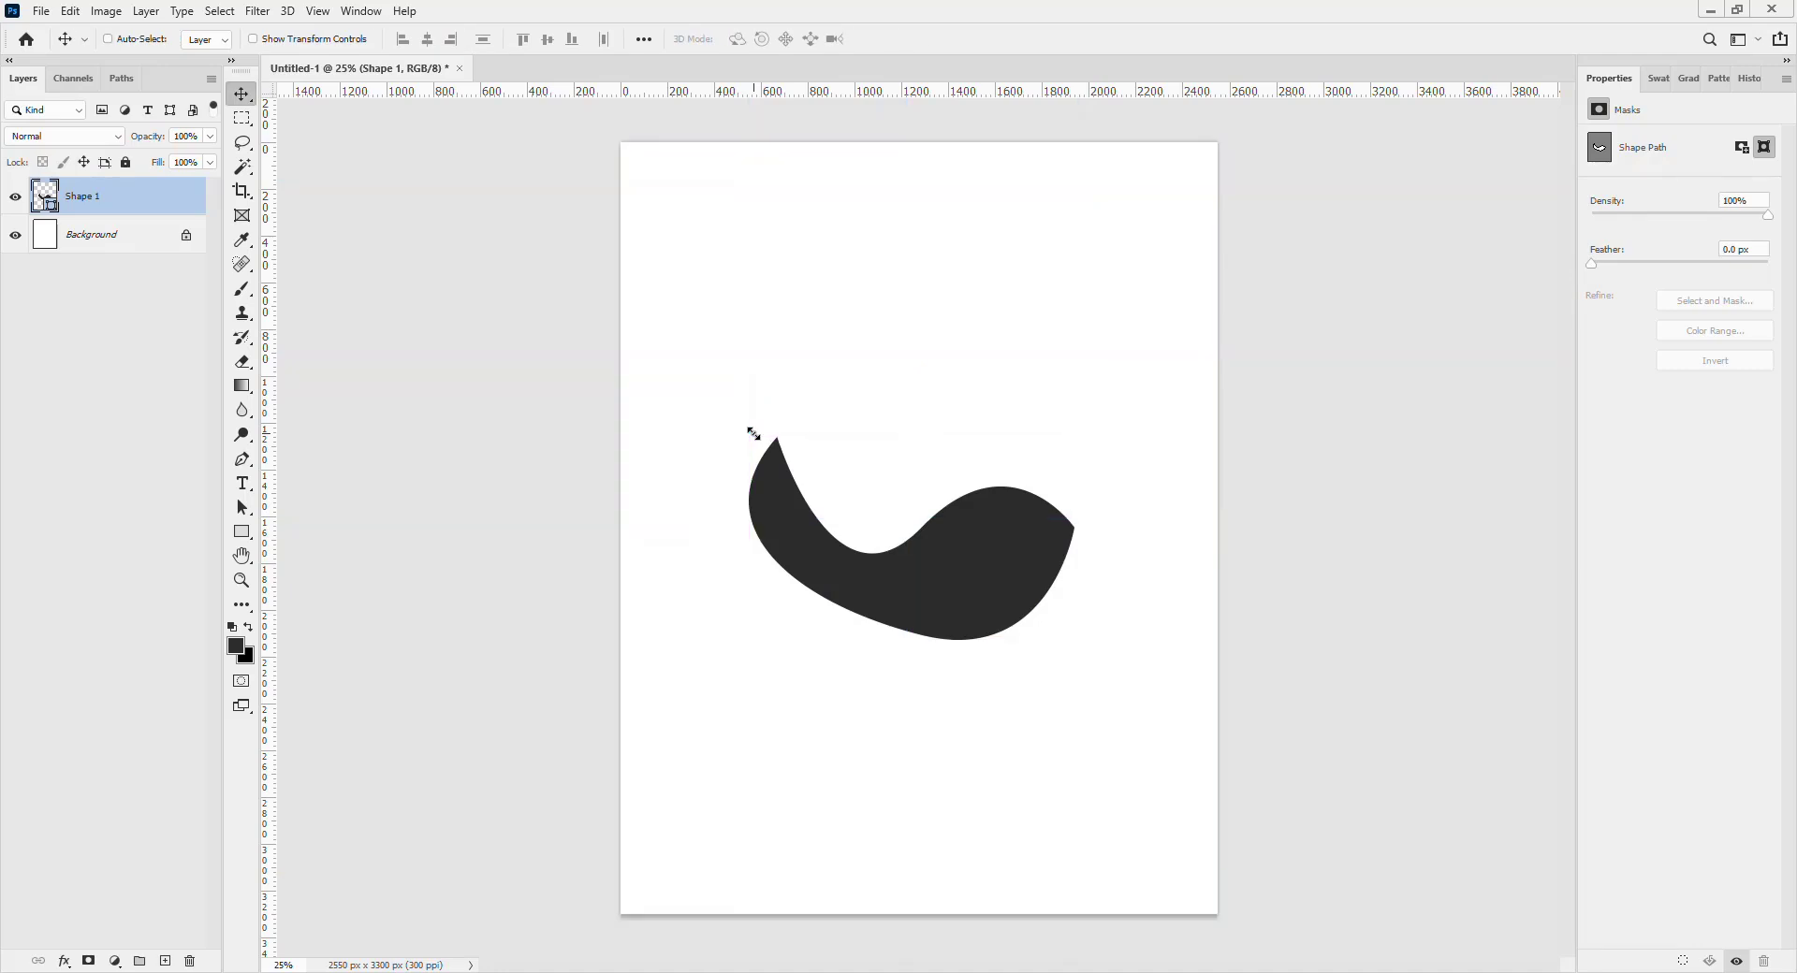
pyautogui.hotkey('ctrl', ';')
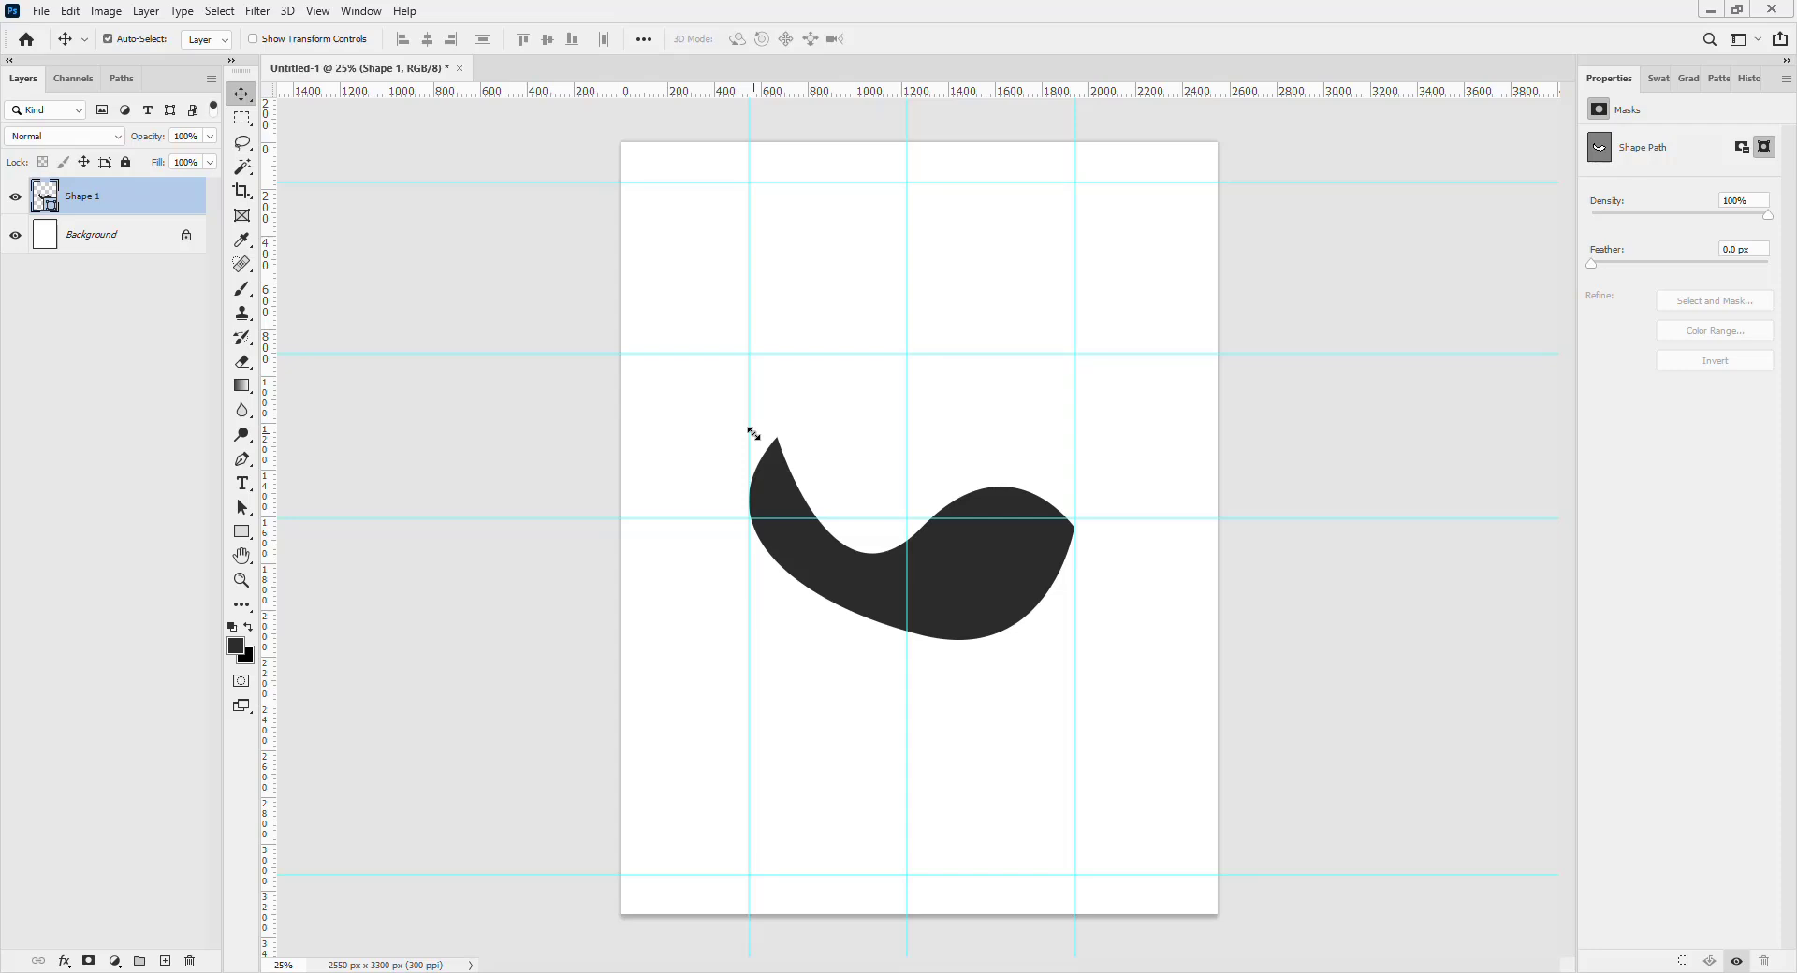
pyautogui.click(1009, 597)
pyautogui.press('ctrl')
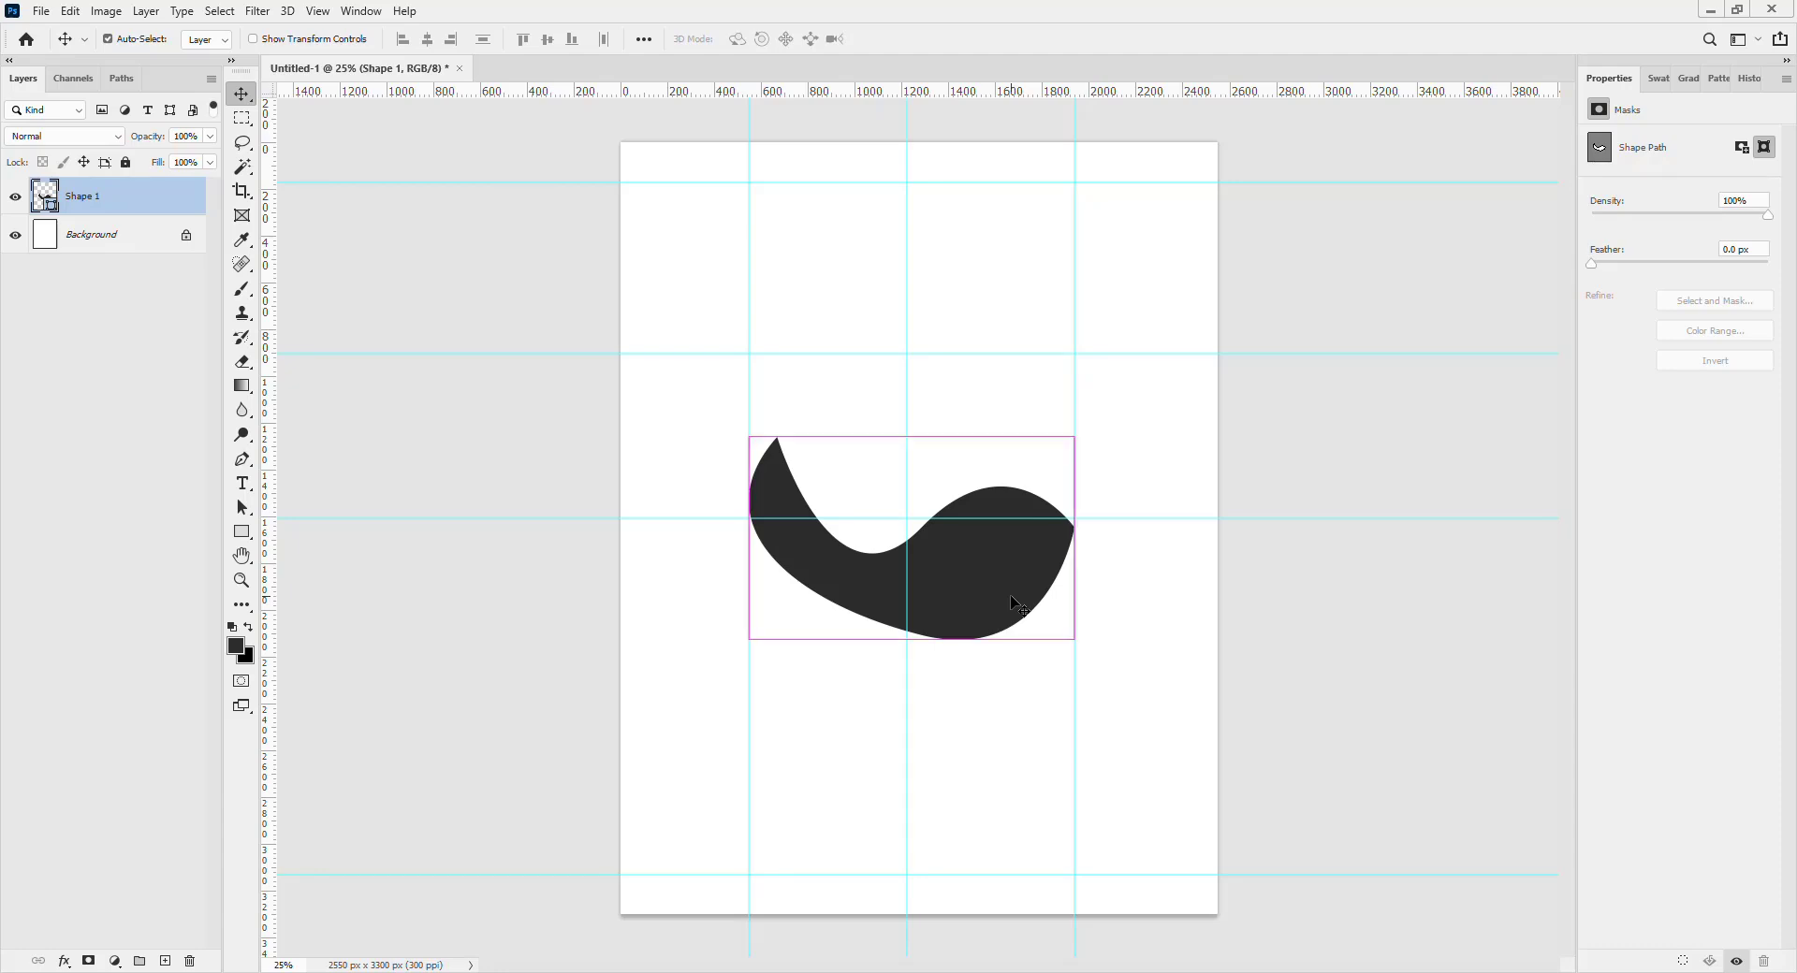
pyautogui.hotkey('ctrl', ';')
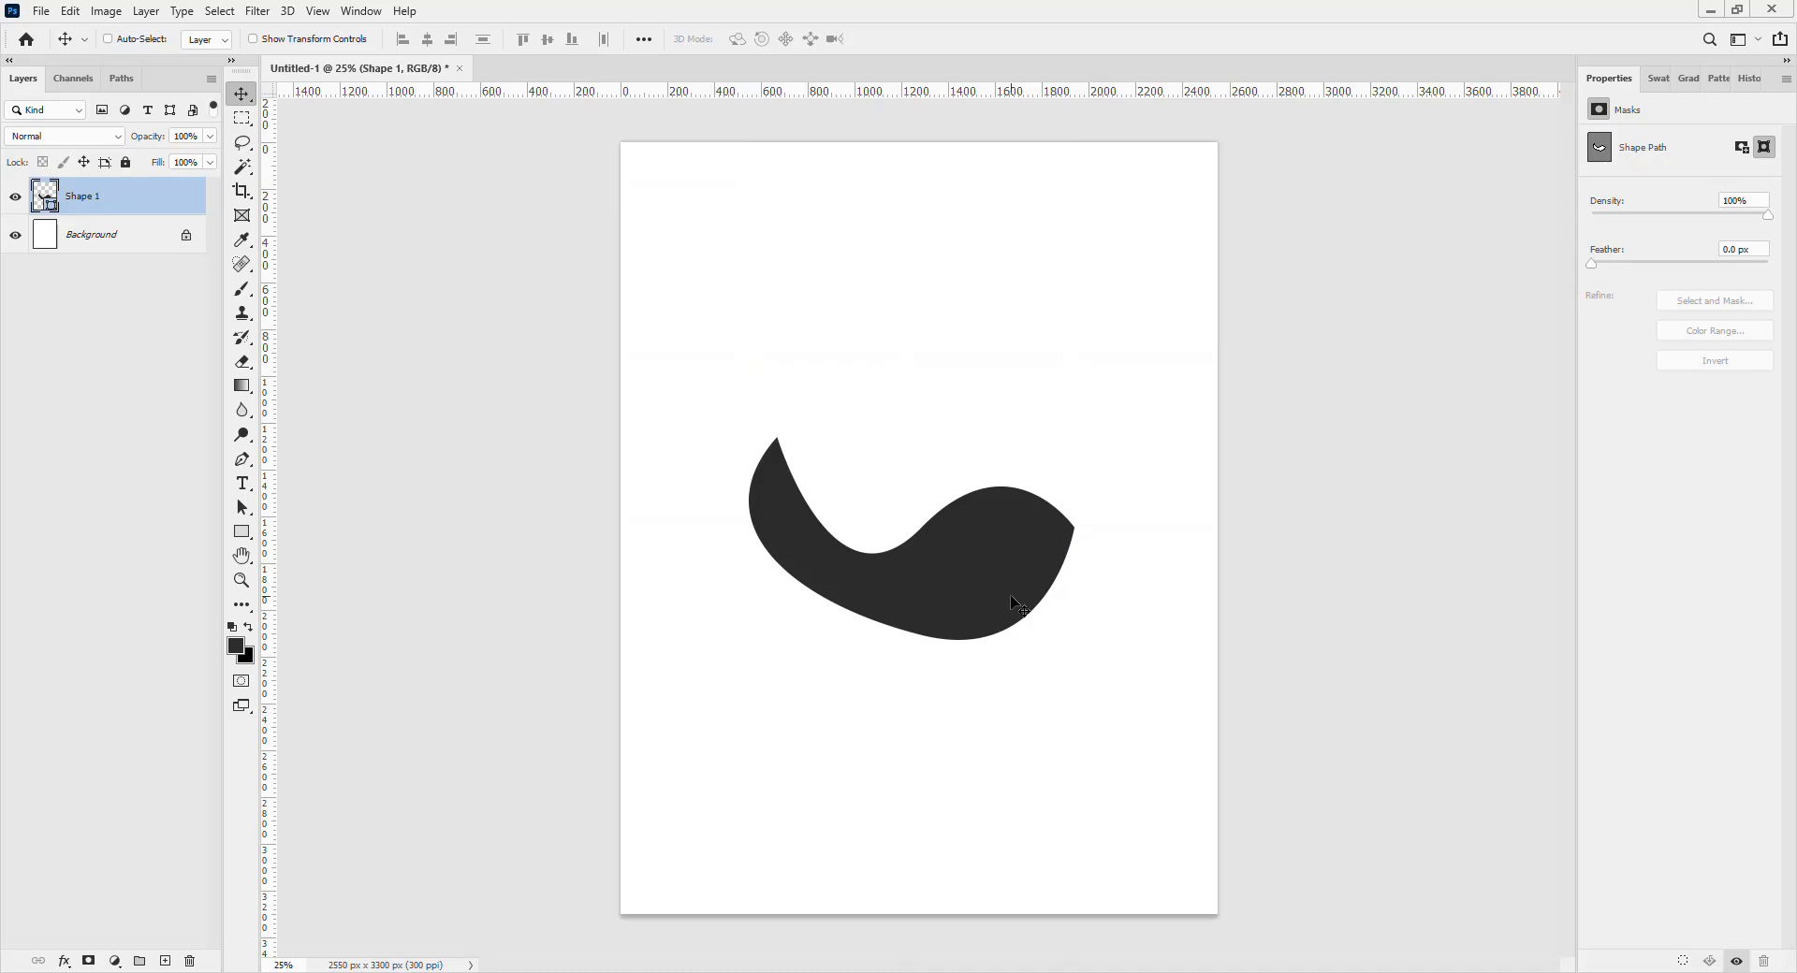
pyautogui.hotkey('ctrl', ';')
pyautogui.hotkey('ctrl', ';')
pyautogui.hotkey('ctrl', ';')
pyautogui.hotkey('ctrl', ';')
pyautogui.hotkey('ctrl', ';')
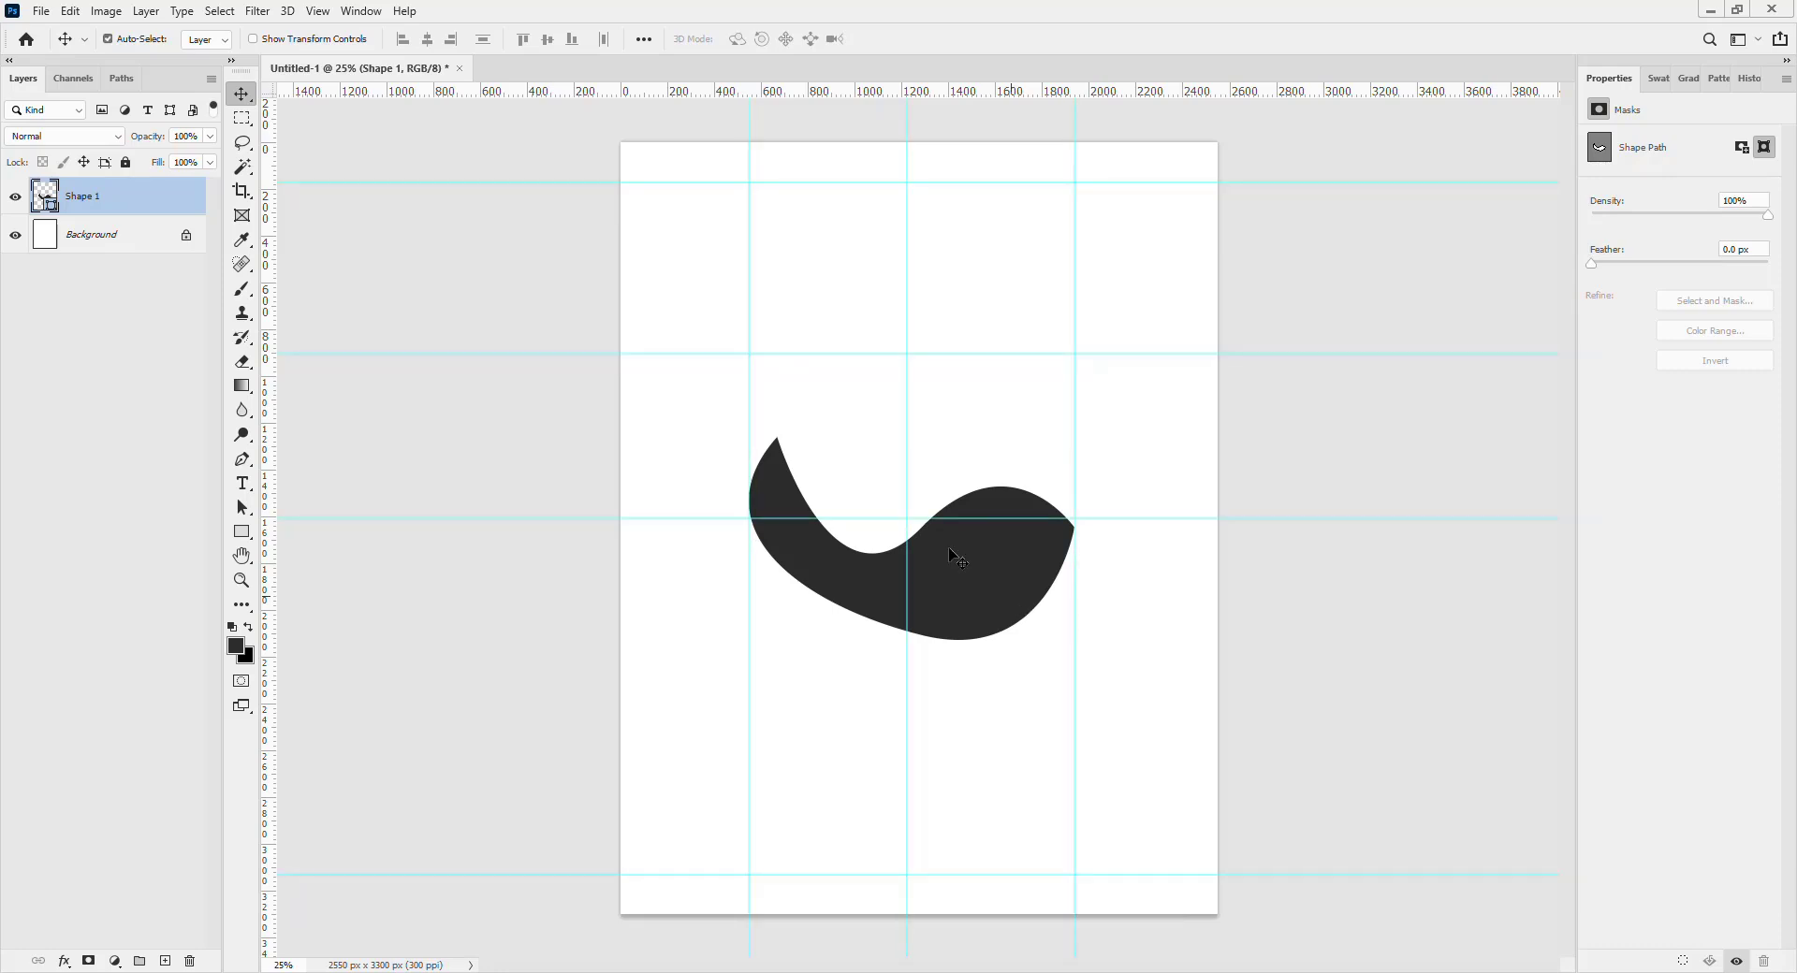
# Draw a closed, filled near-square of about 715 by 732 px between the center and right vertical guides and the upper two horizontal guides.
pyautogui.press('p')
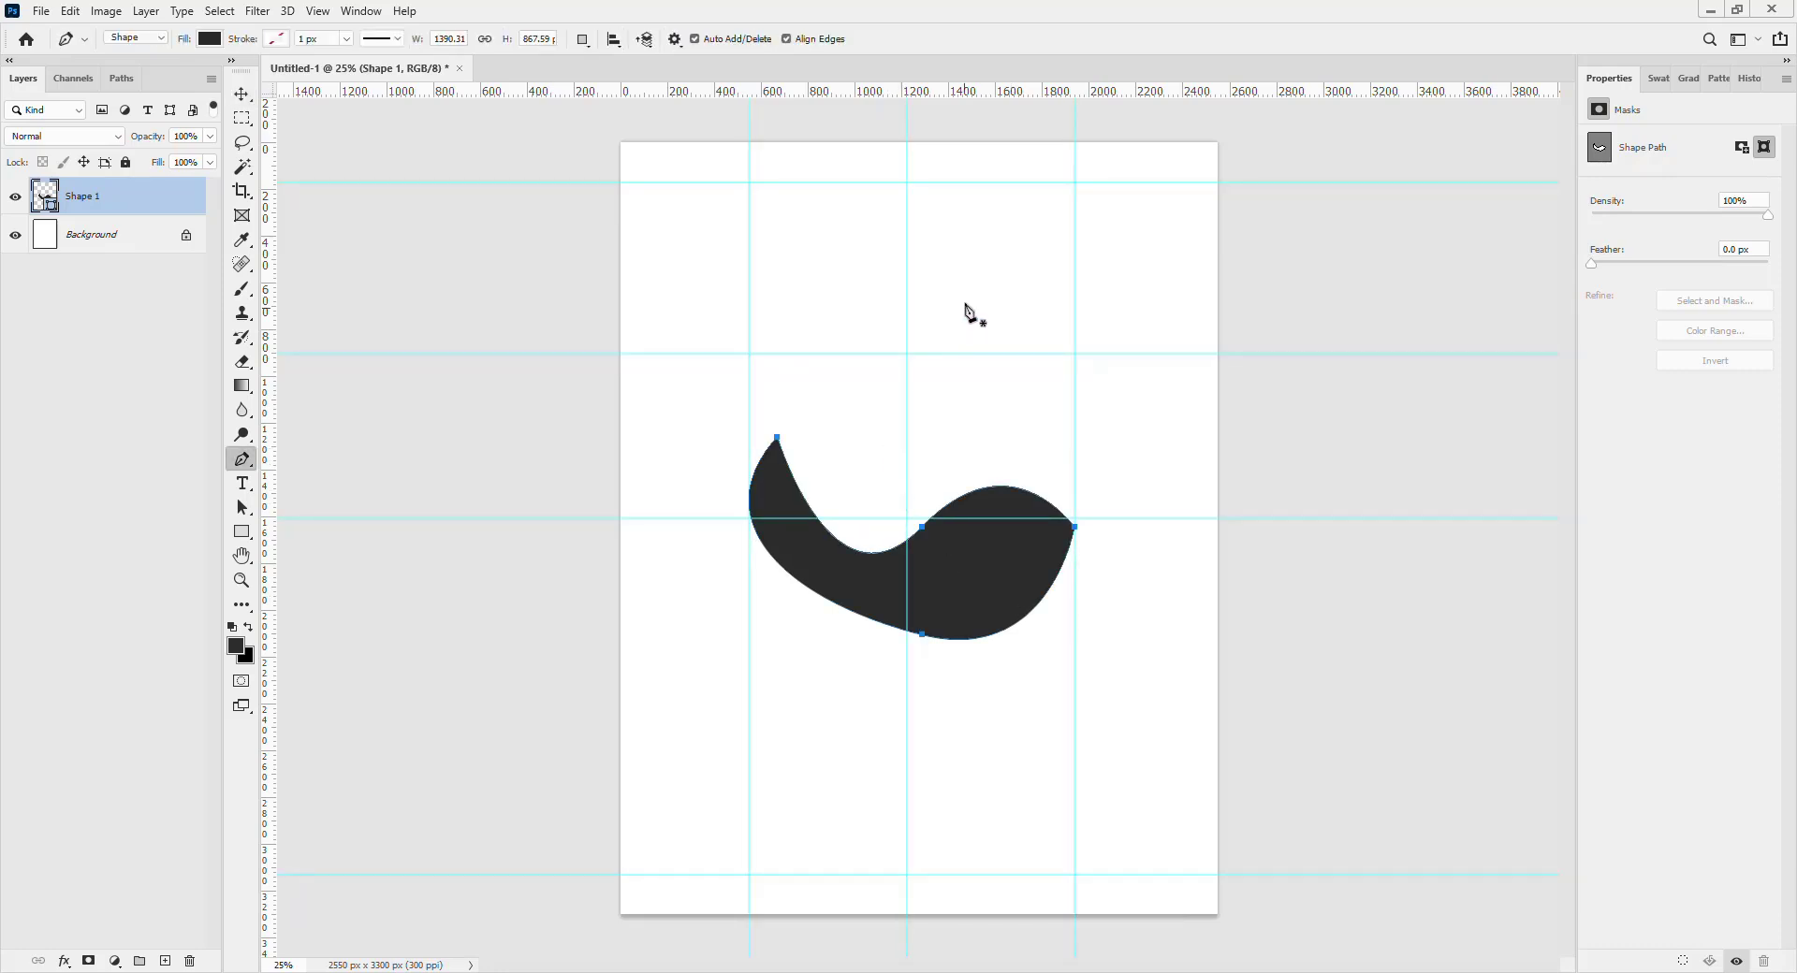
pyautogui.click(906, 183)
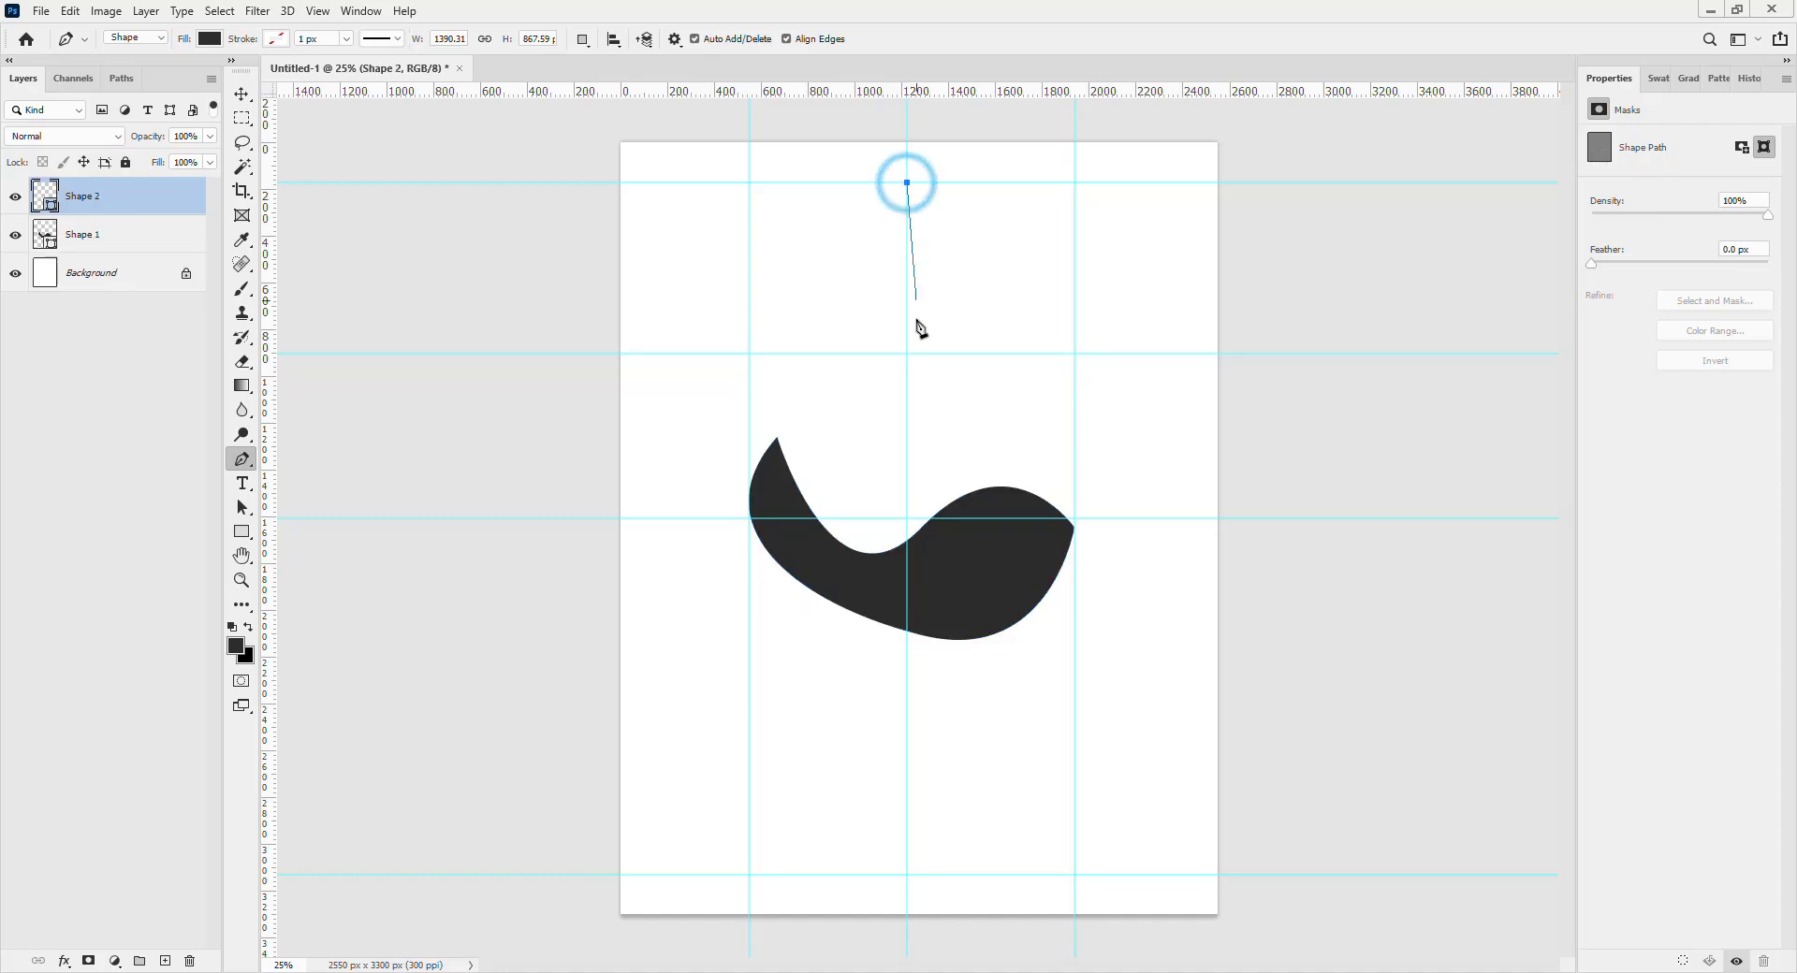
pyautogui.click(906, 355)
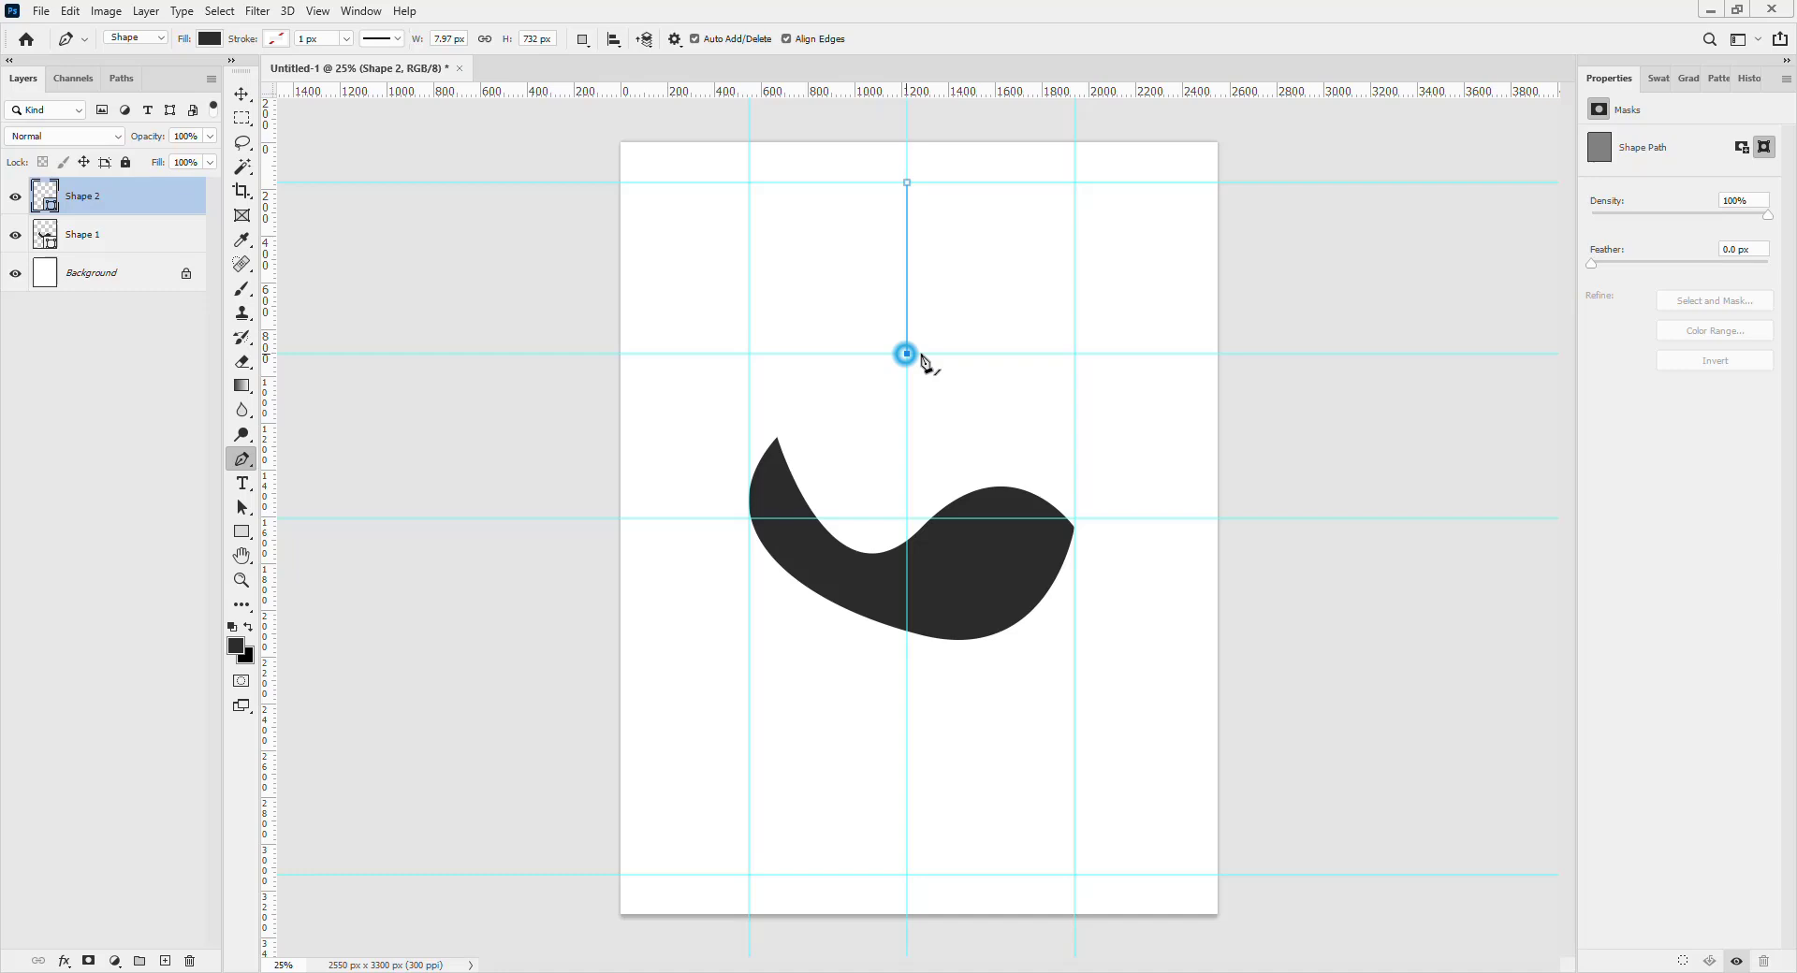
pyautogui.click(1075, 354)
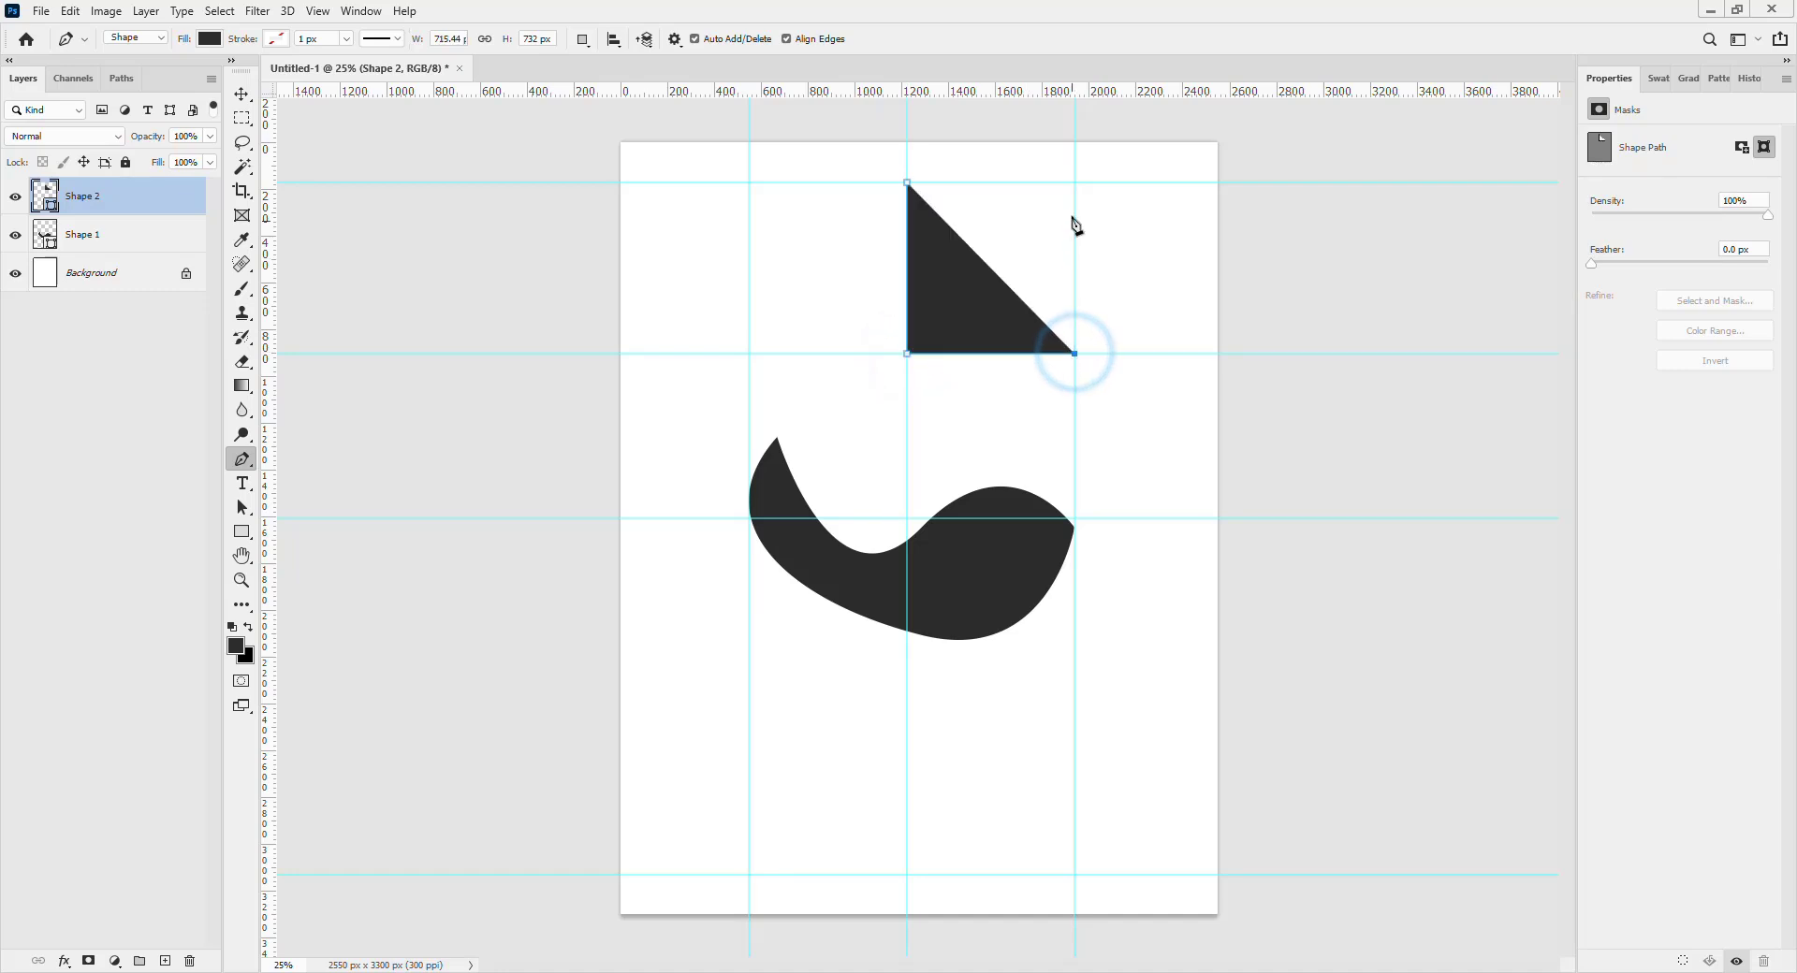
pyautogui.click(1075, 183)
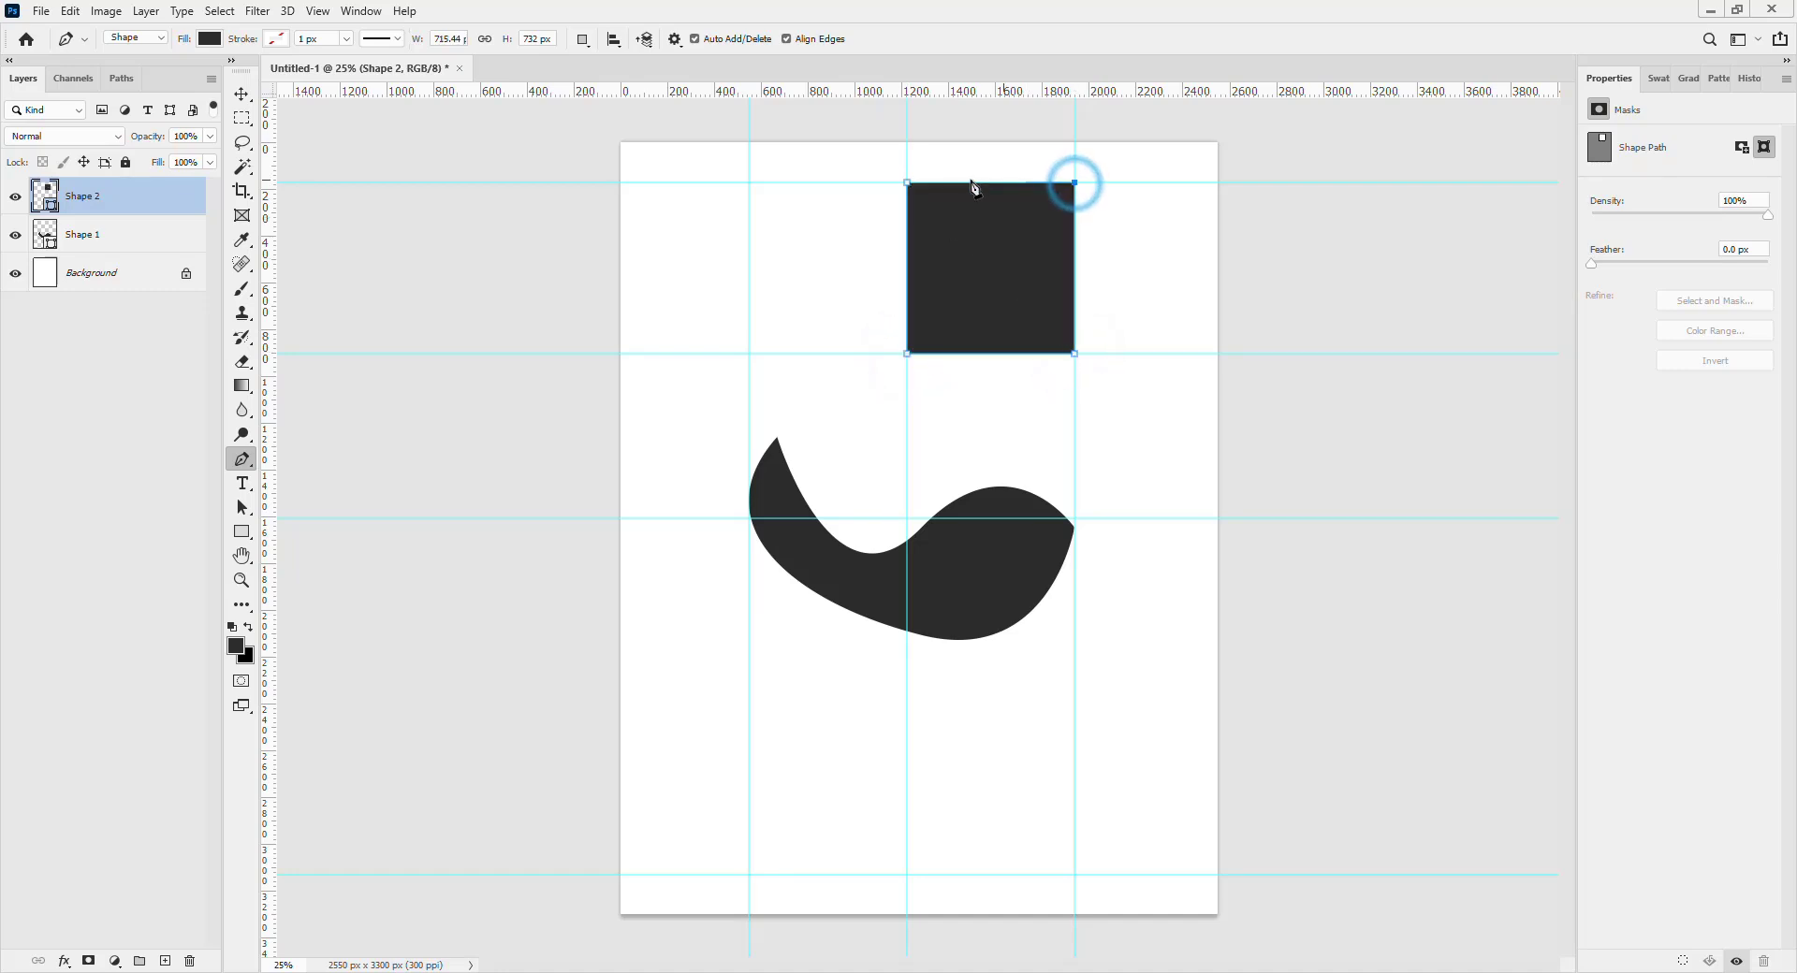
pyautogui.click(906, 183)
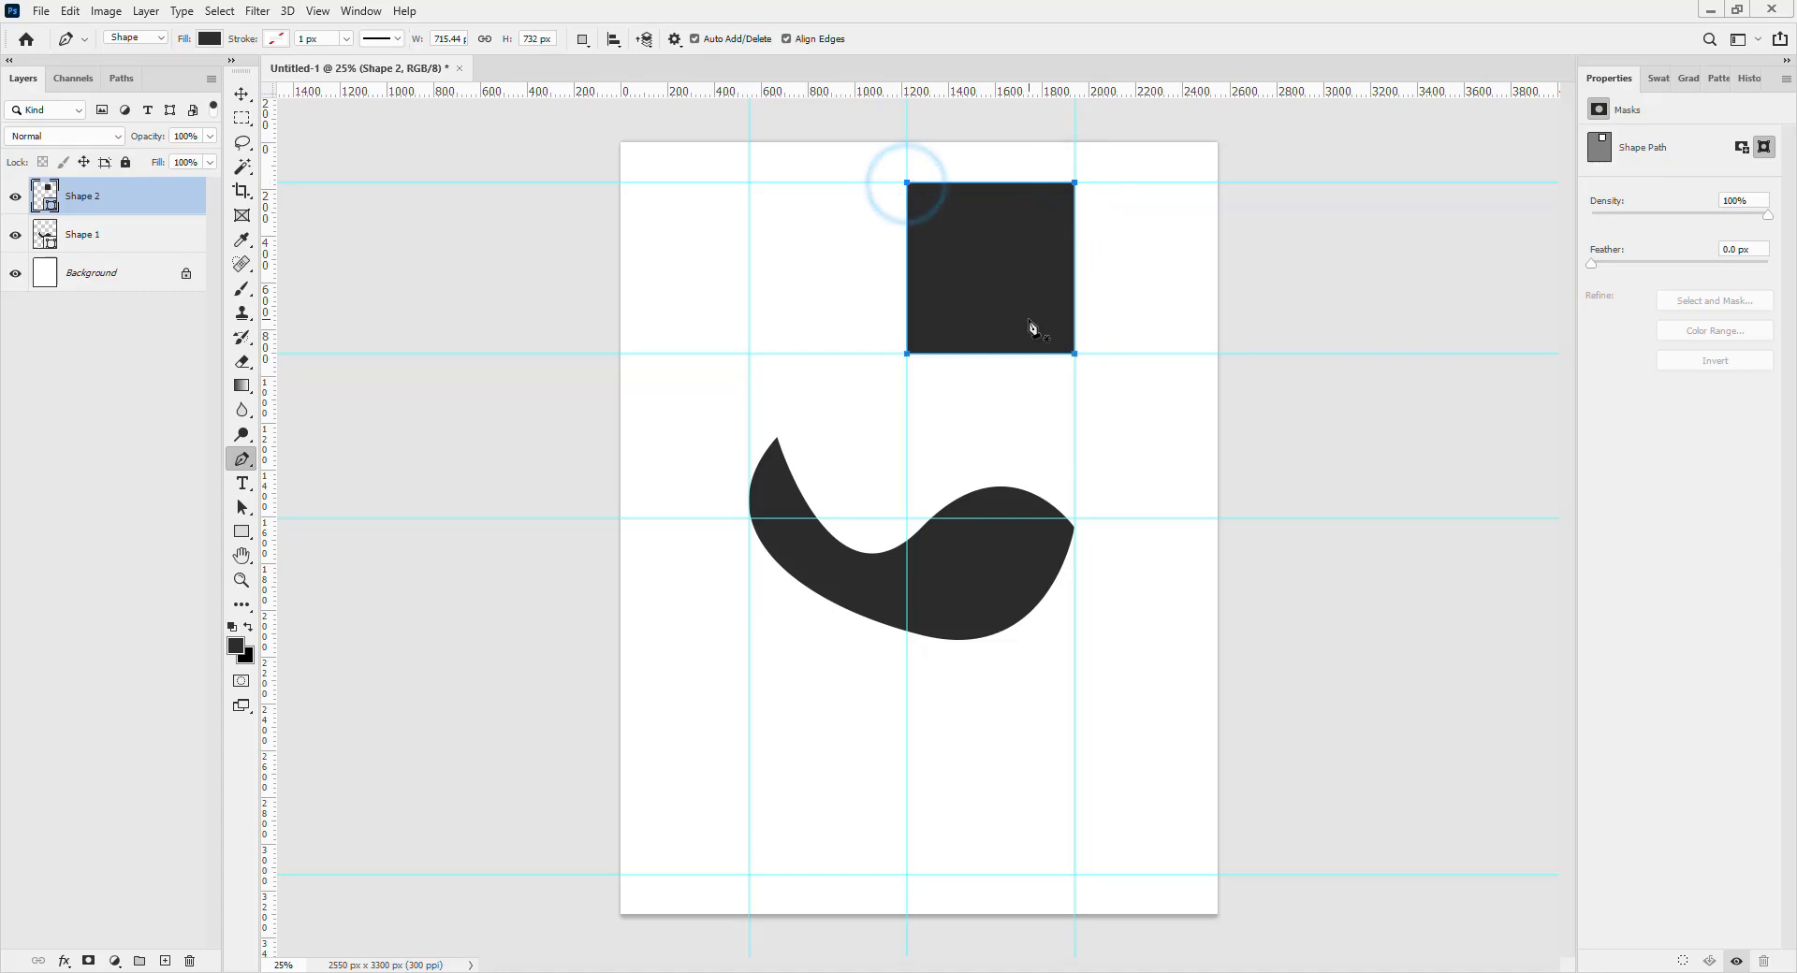
pyautogui.press('v')
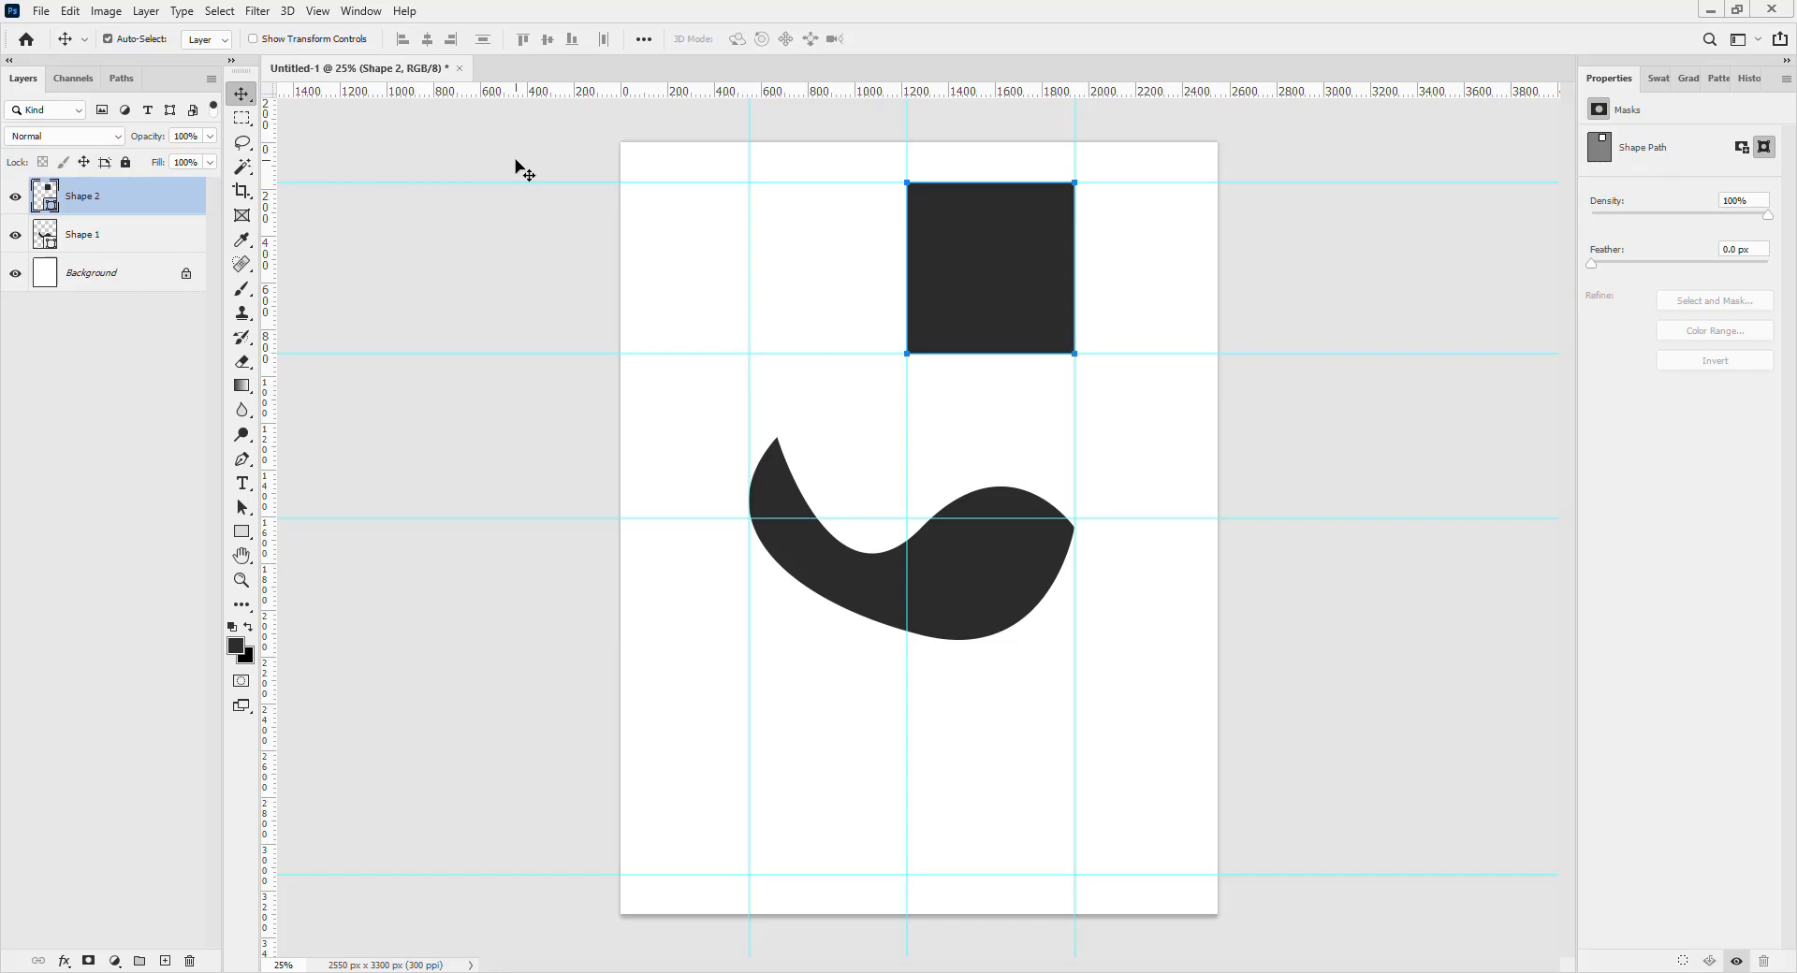
# Draw a filled triangle about 779 px wide and 732 px high, with its apex on the left vertical guide and base on the second horizontal guide.
pyautogui.press('p')
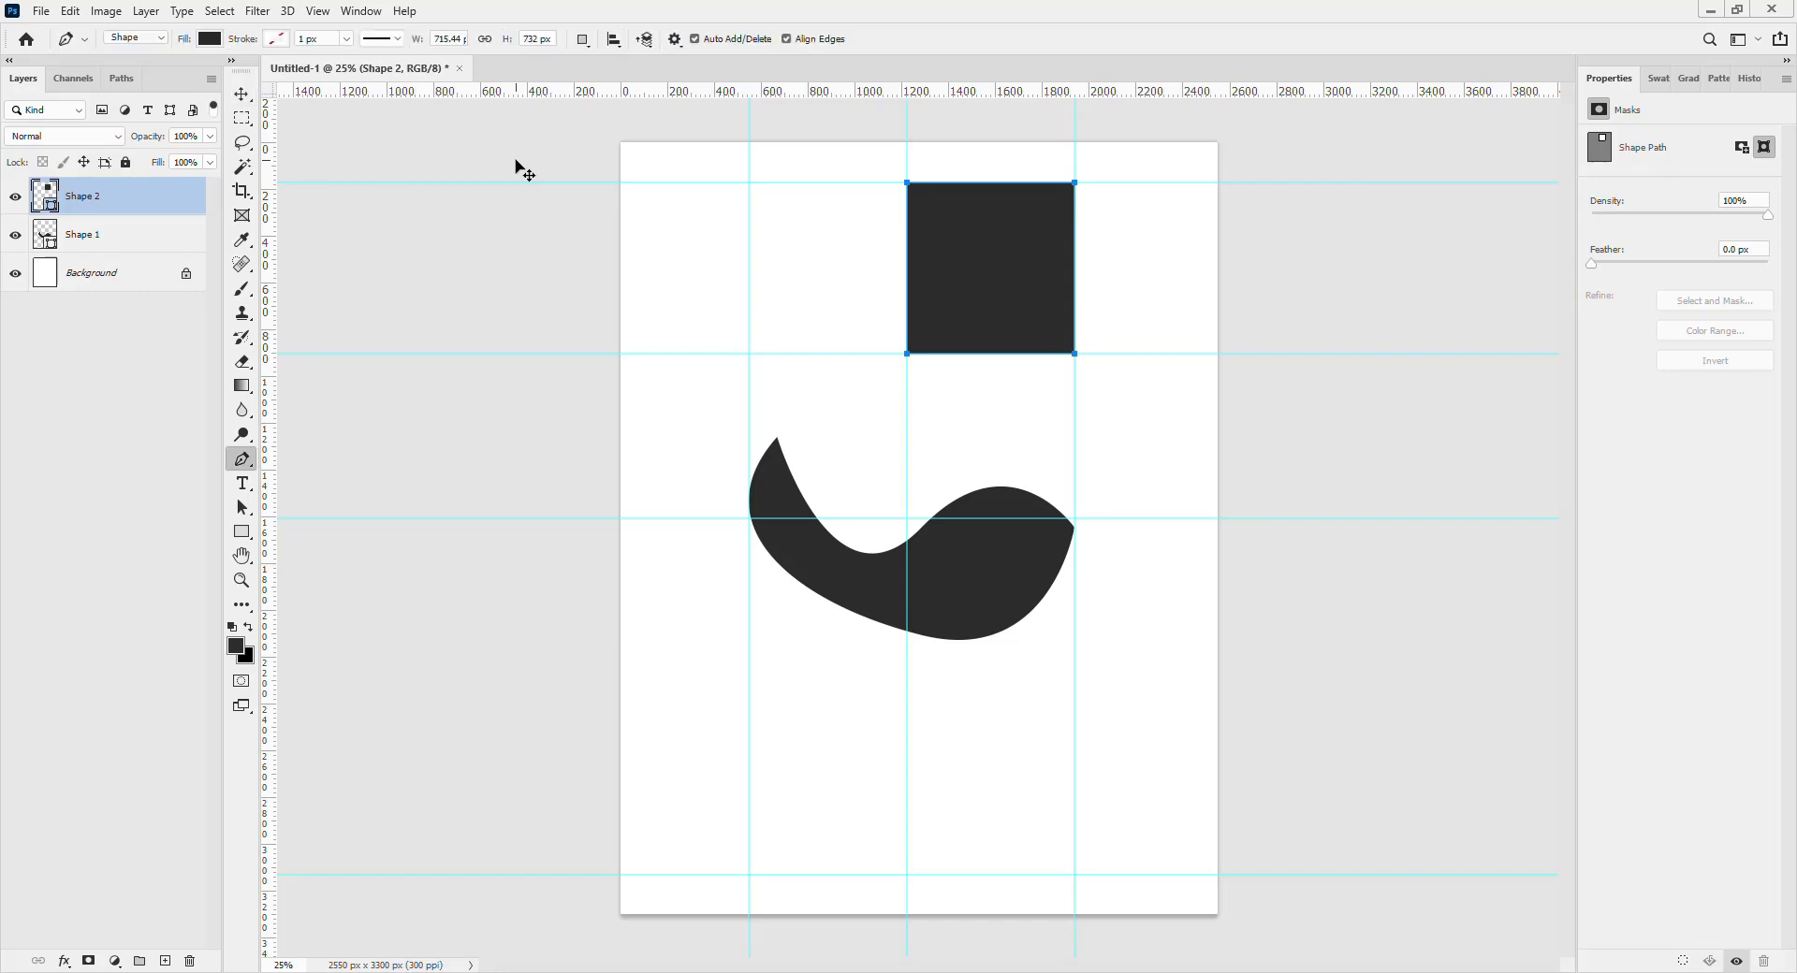
pyautogui.click(749, 182)
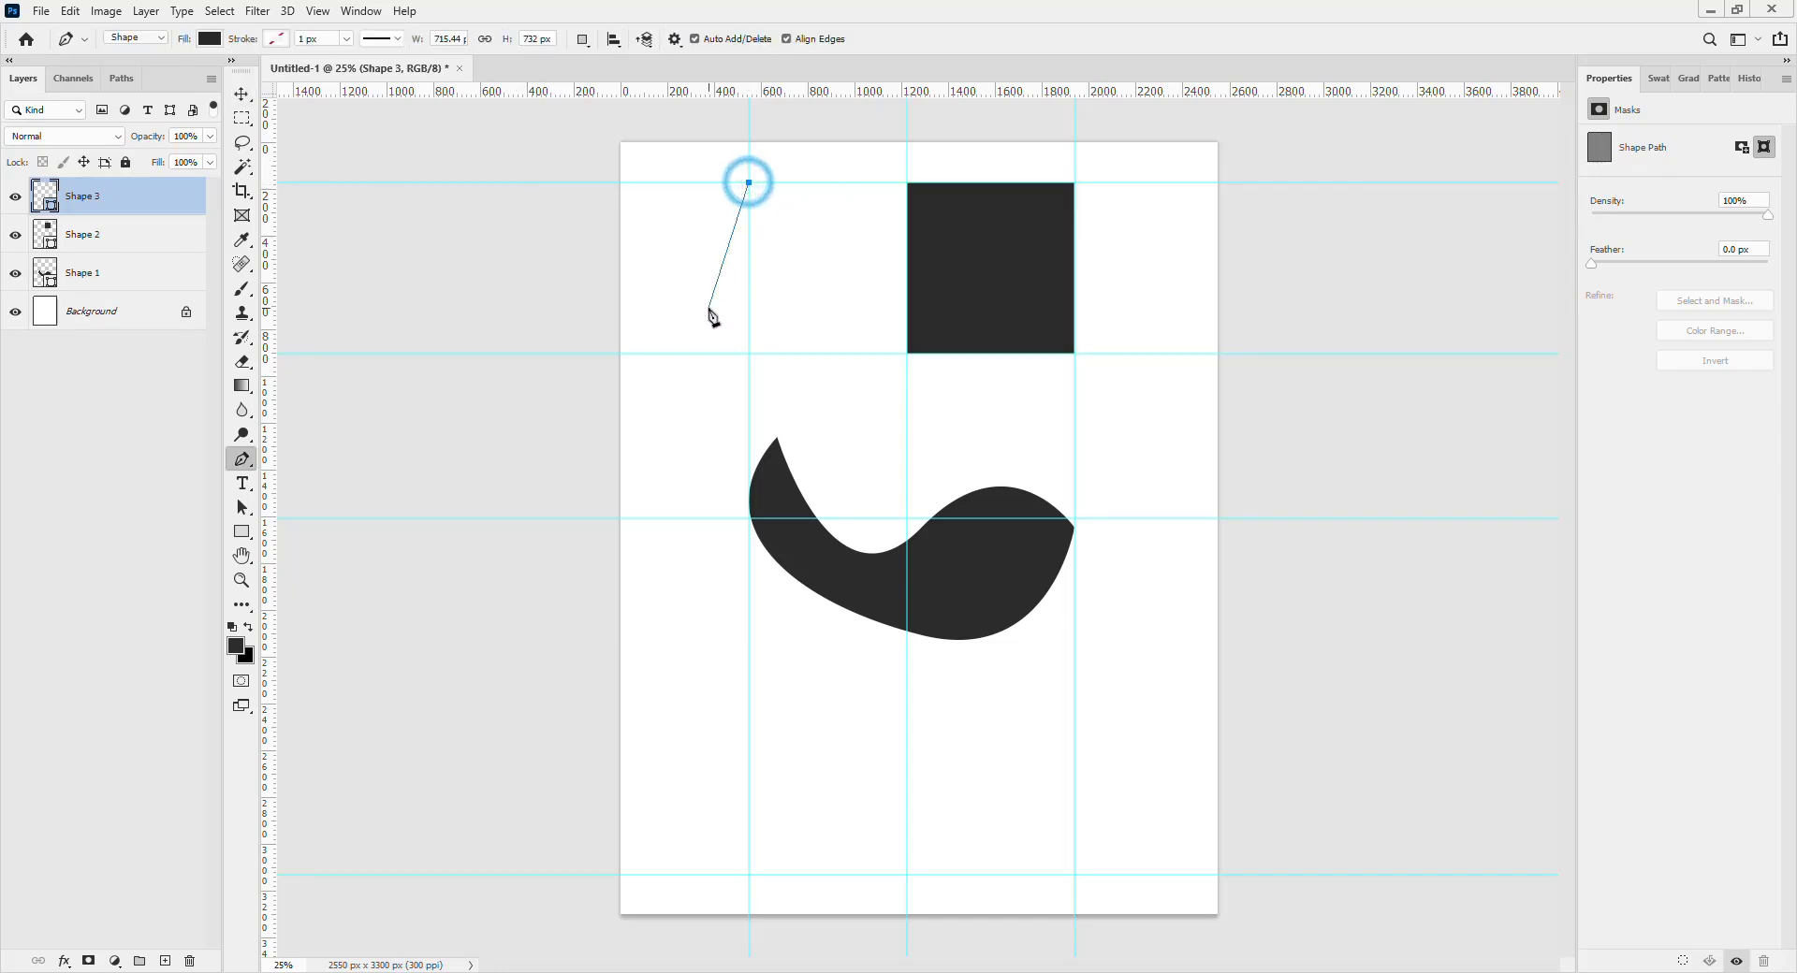
pyautogui.click(651, 354)
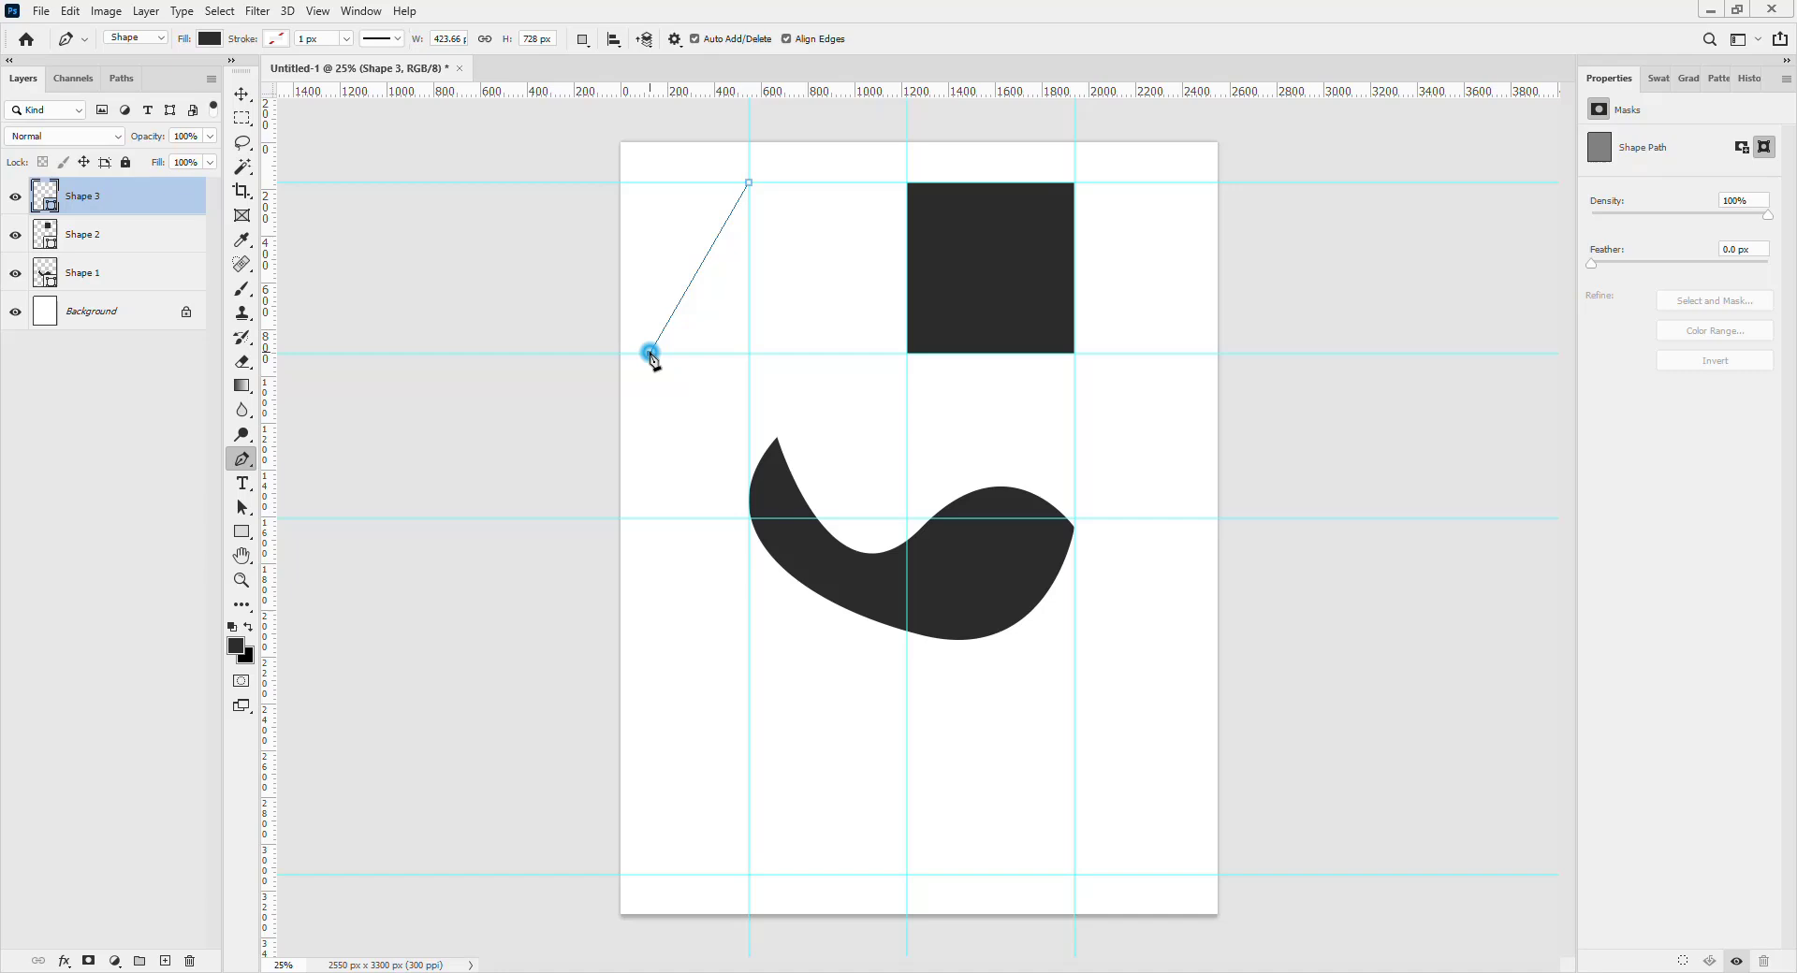
pyautogui.click(832, 353)
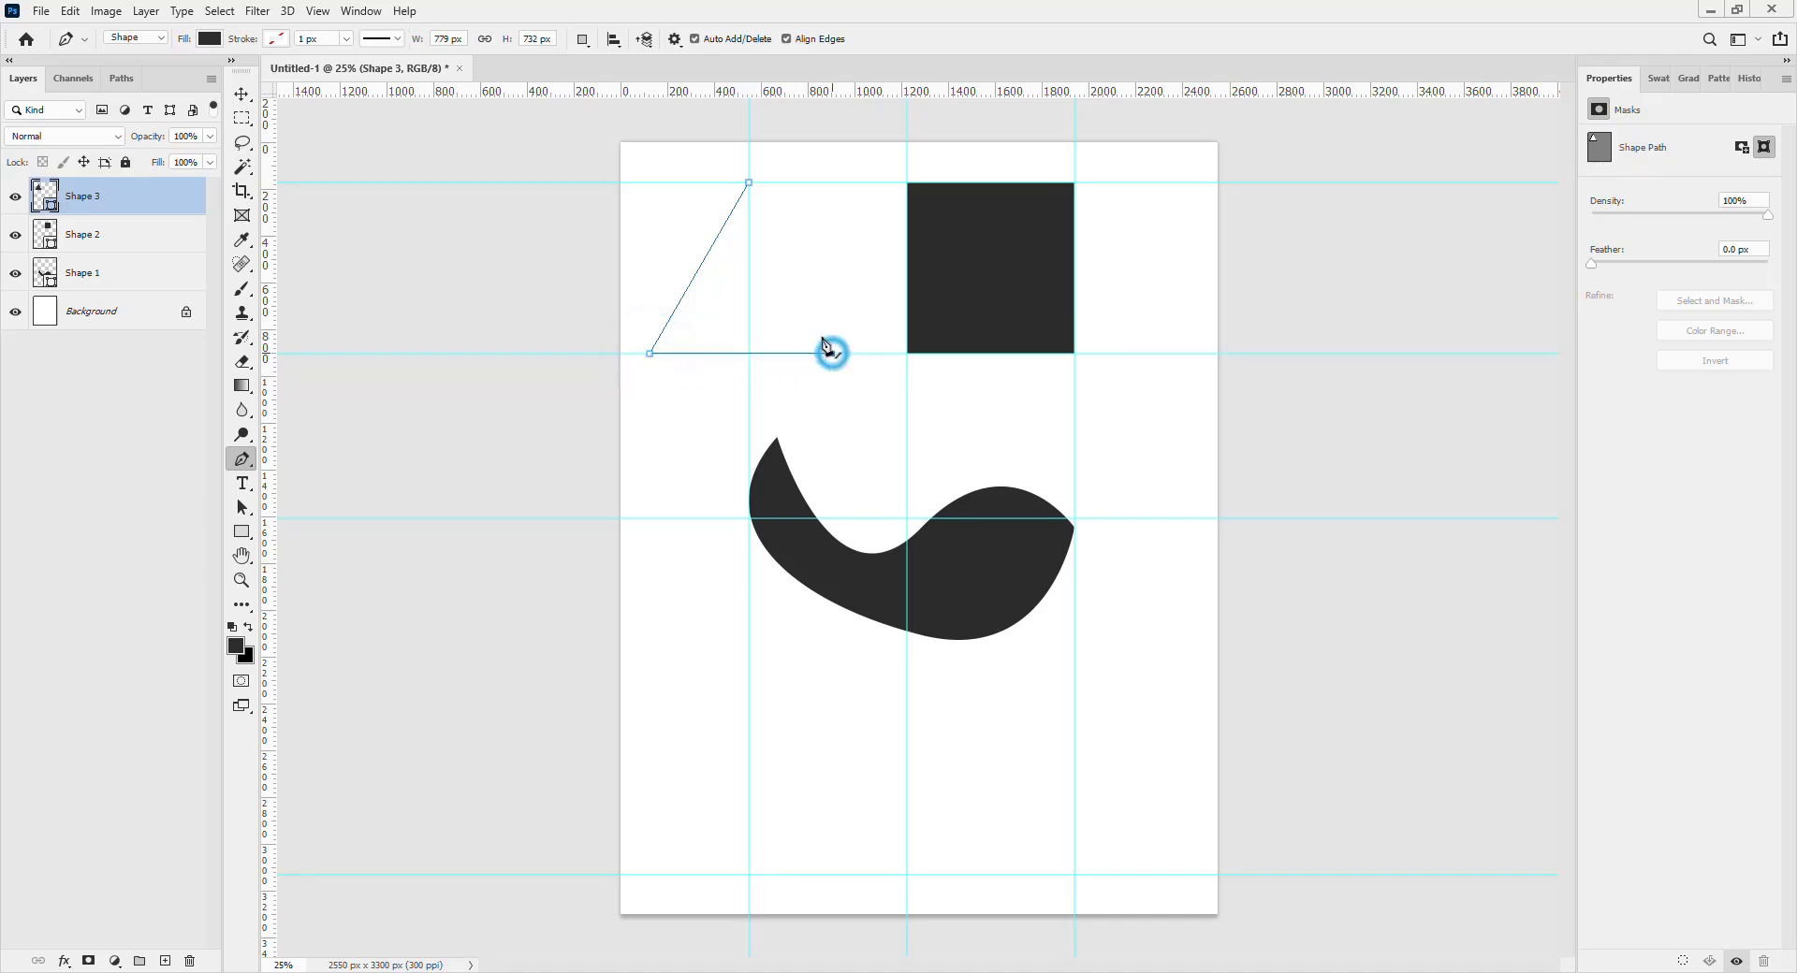
pyautogui.click(748, 183)
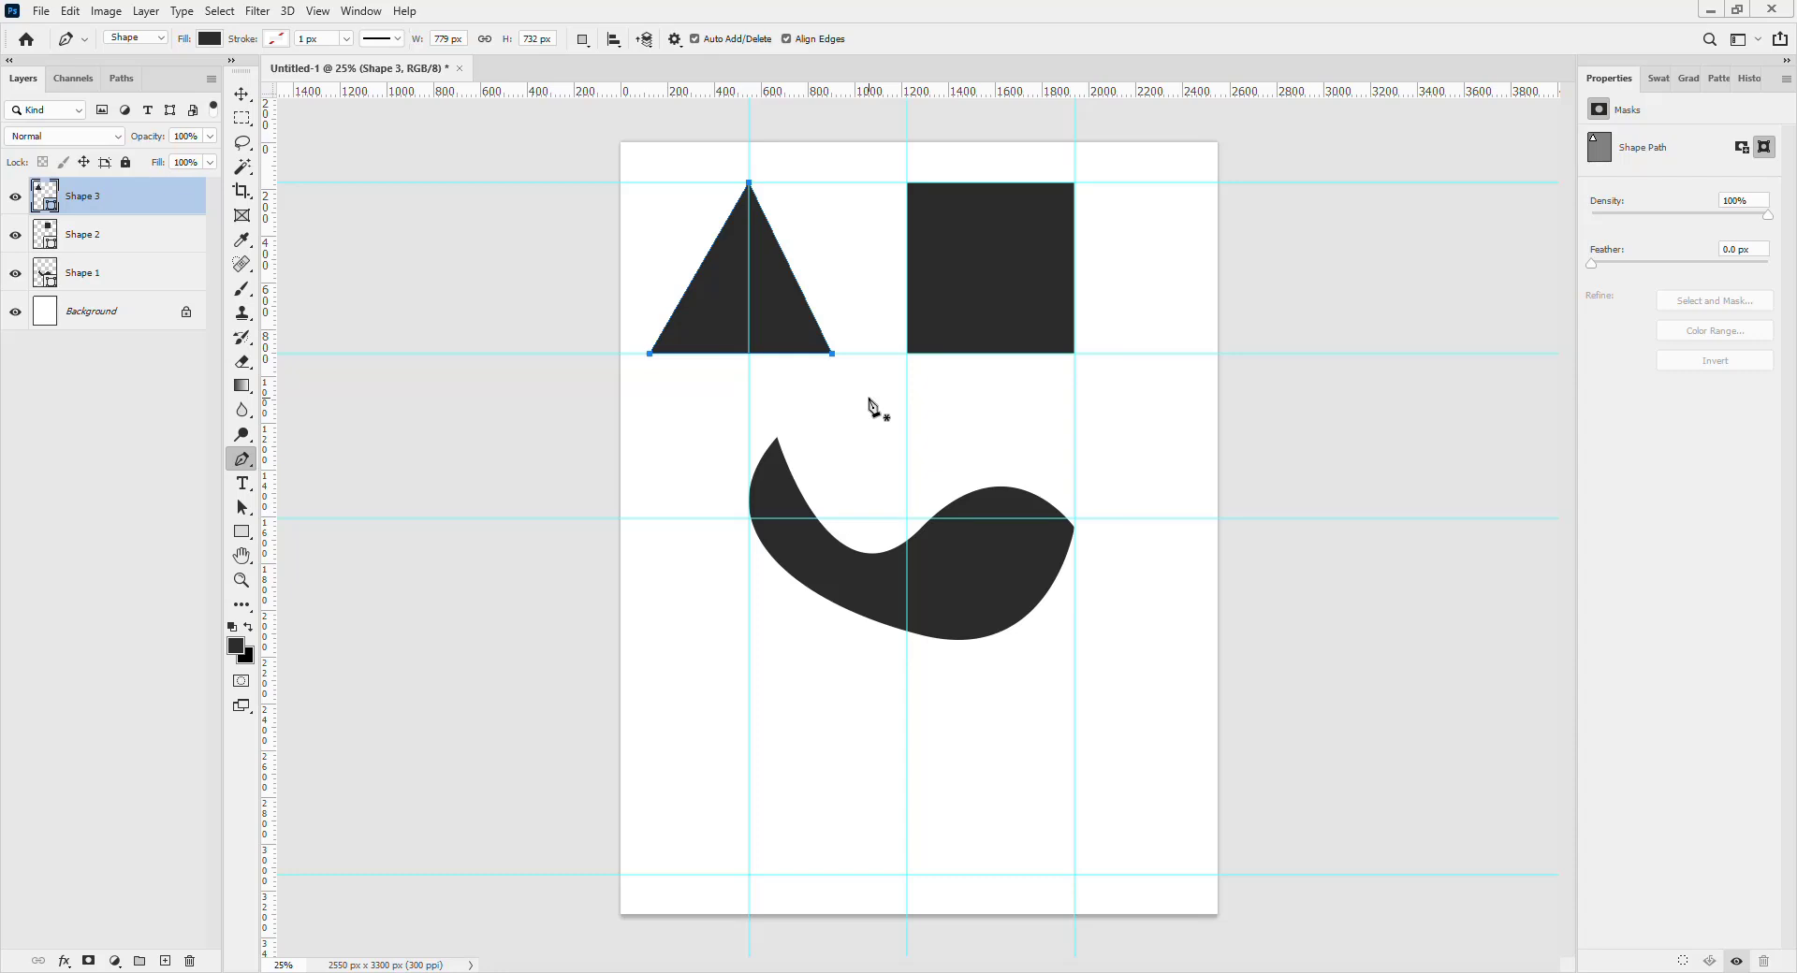
# Draw a second filled curved shape above the S-curved one, following its upper edge with a narrow gap and closing with an arched top, and deselect it.
pyautogui.click(793, 428)
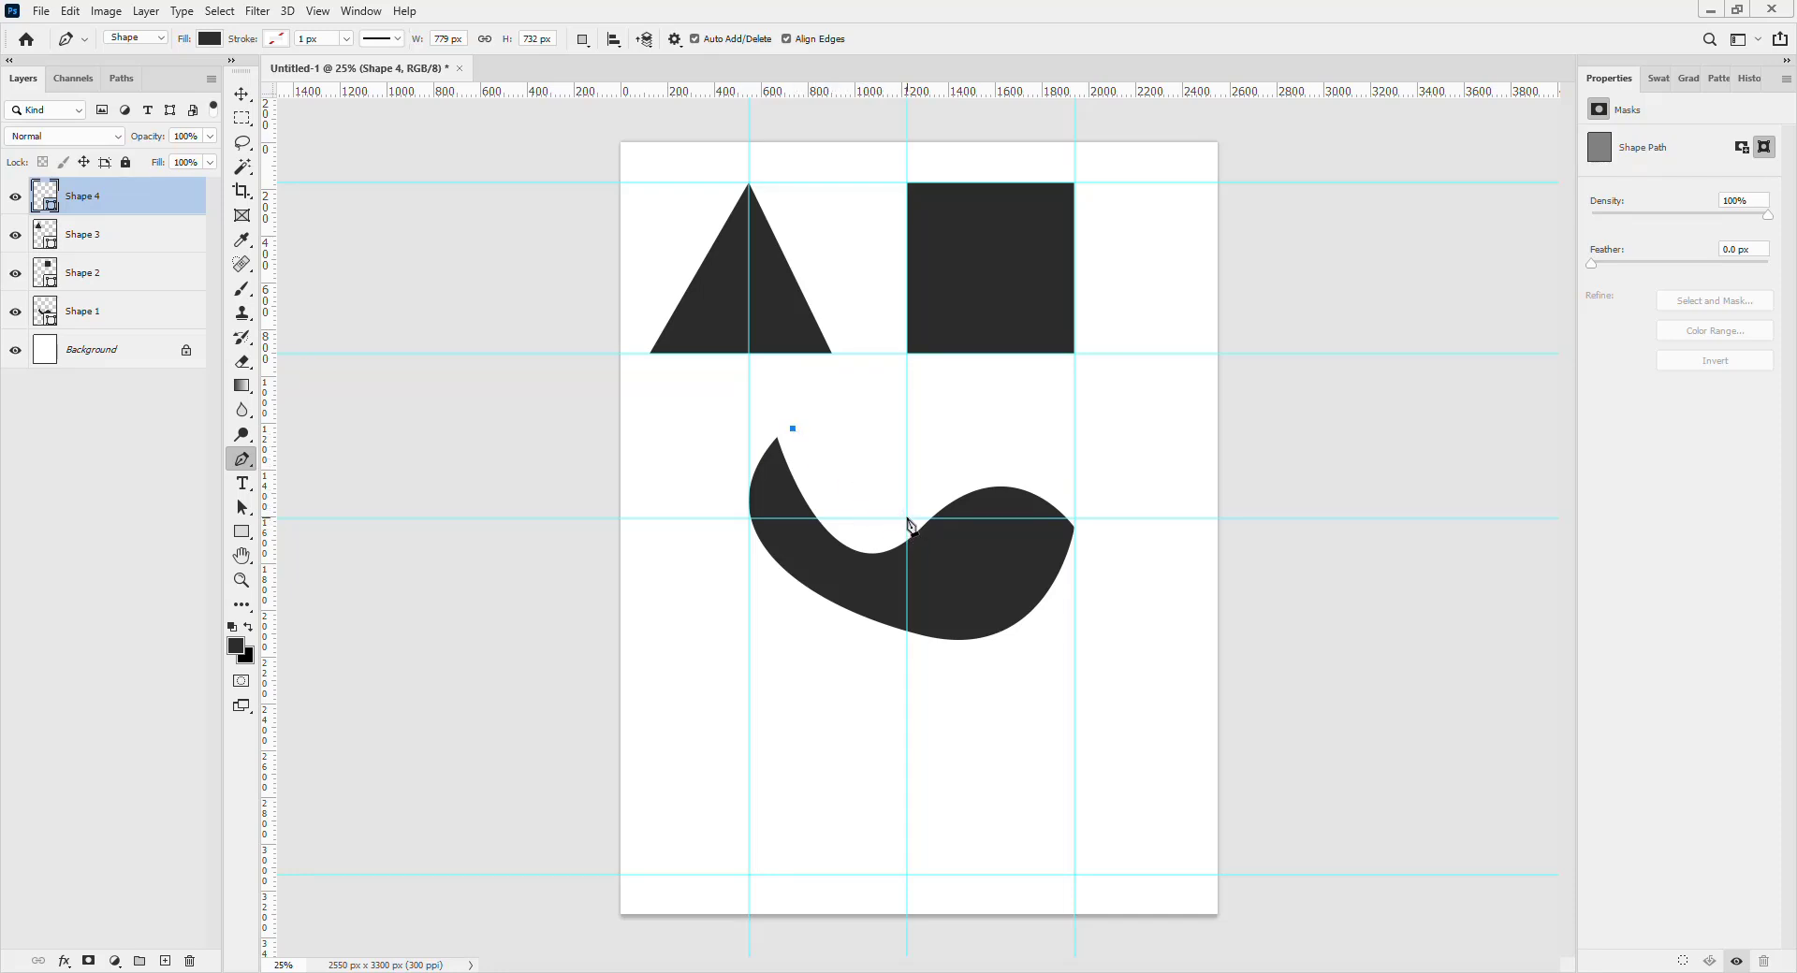
pyautogui.moveTo(907, 518); pyautogui.dragTo(962, 459)
pyautogui.moveTo(963, 459); pyautogui.dragTo(965, 454)
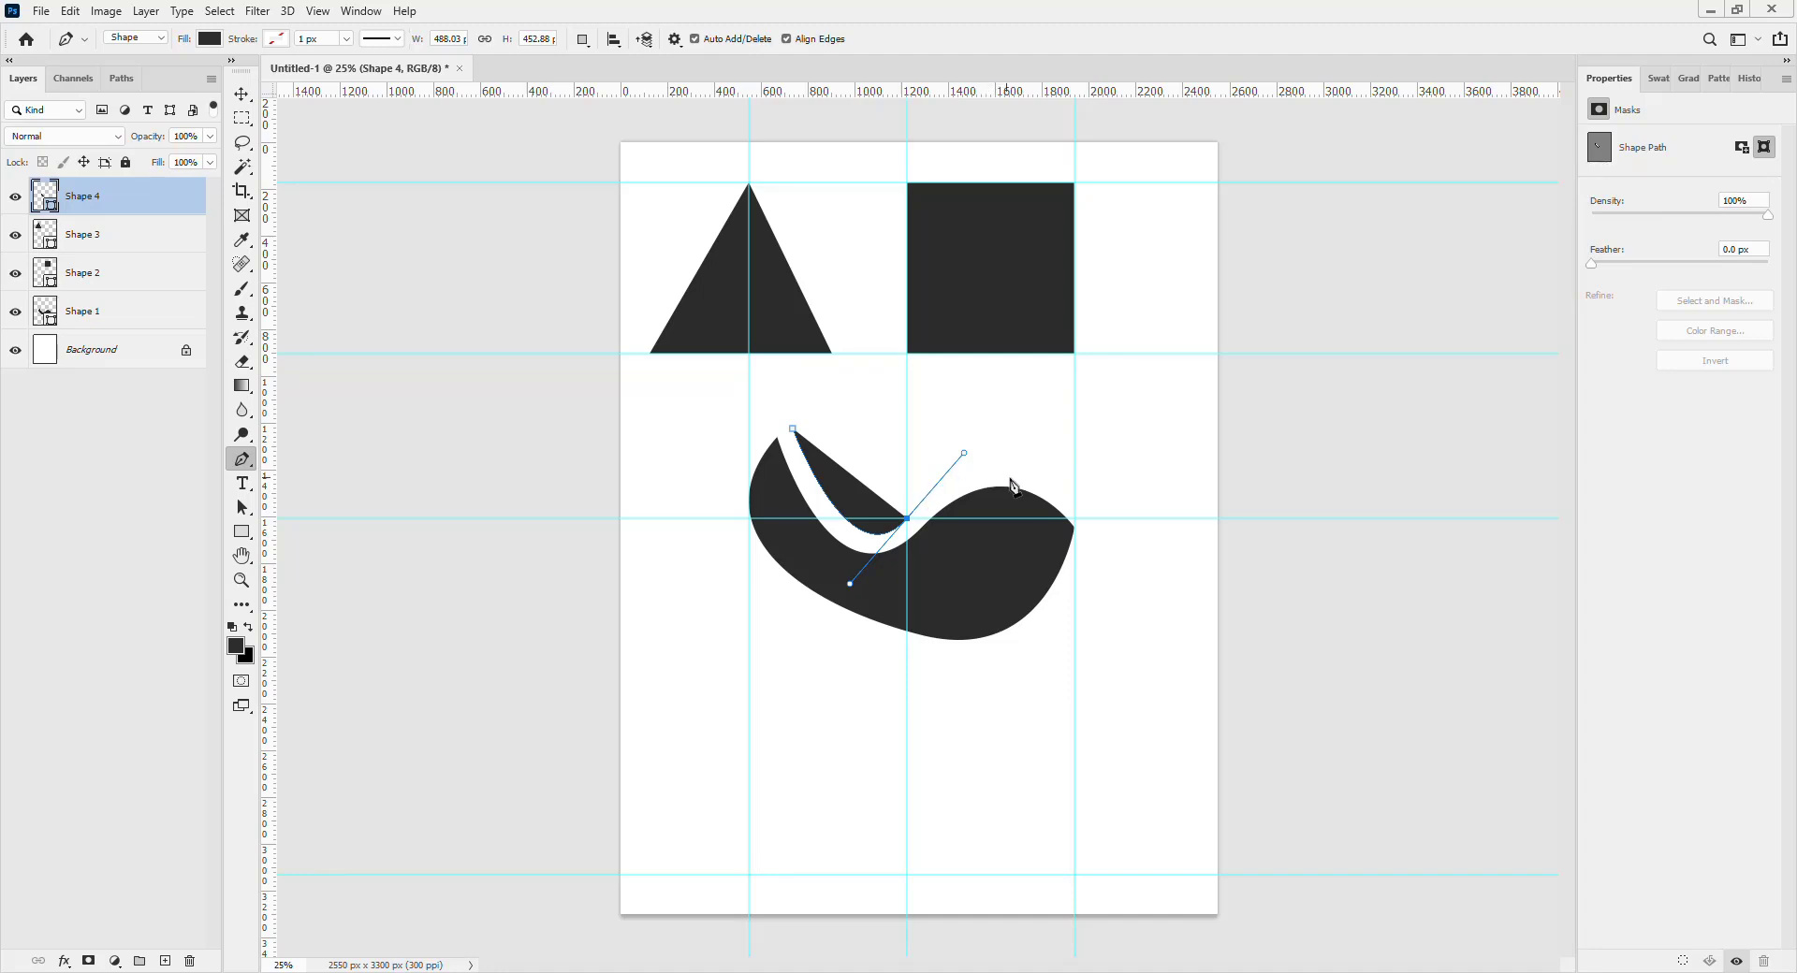
pyautogui.click(1016, 480)
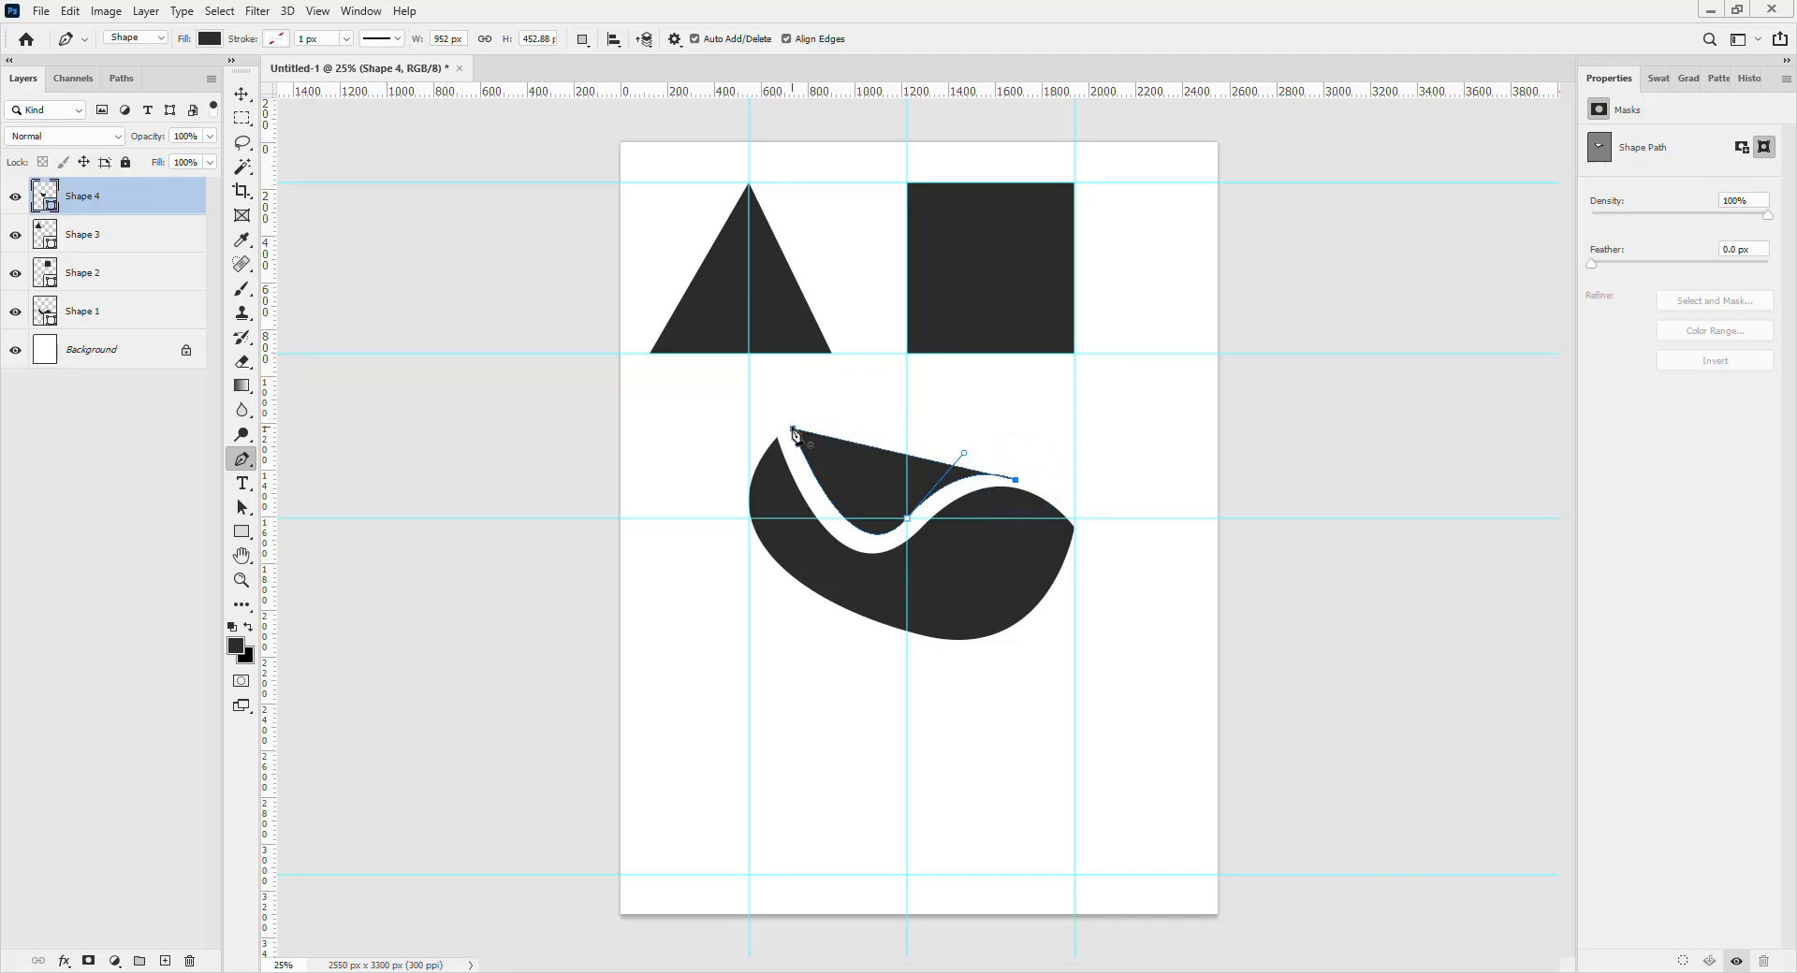
pyautogui.moveTo(795, 431); pyautogui.dragTo(722, 525)
pyautogui.press('v')
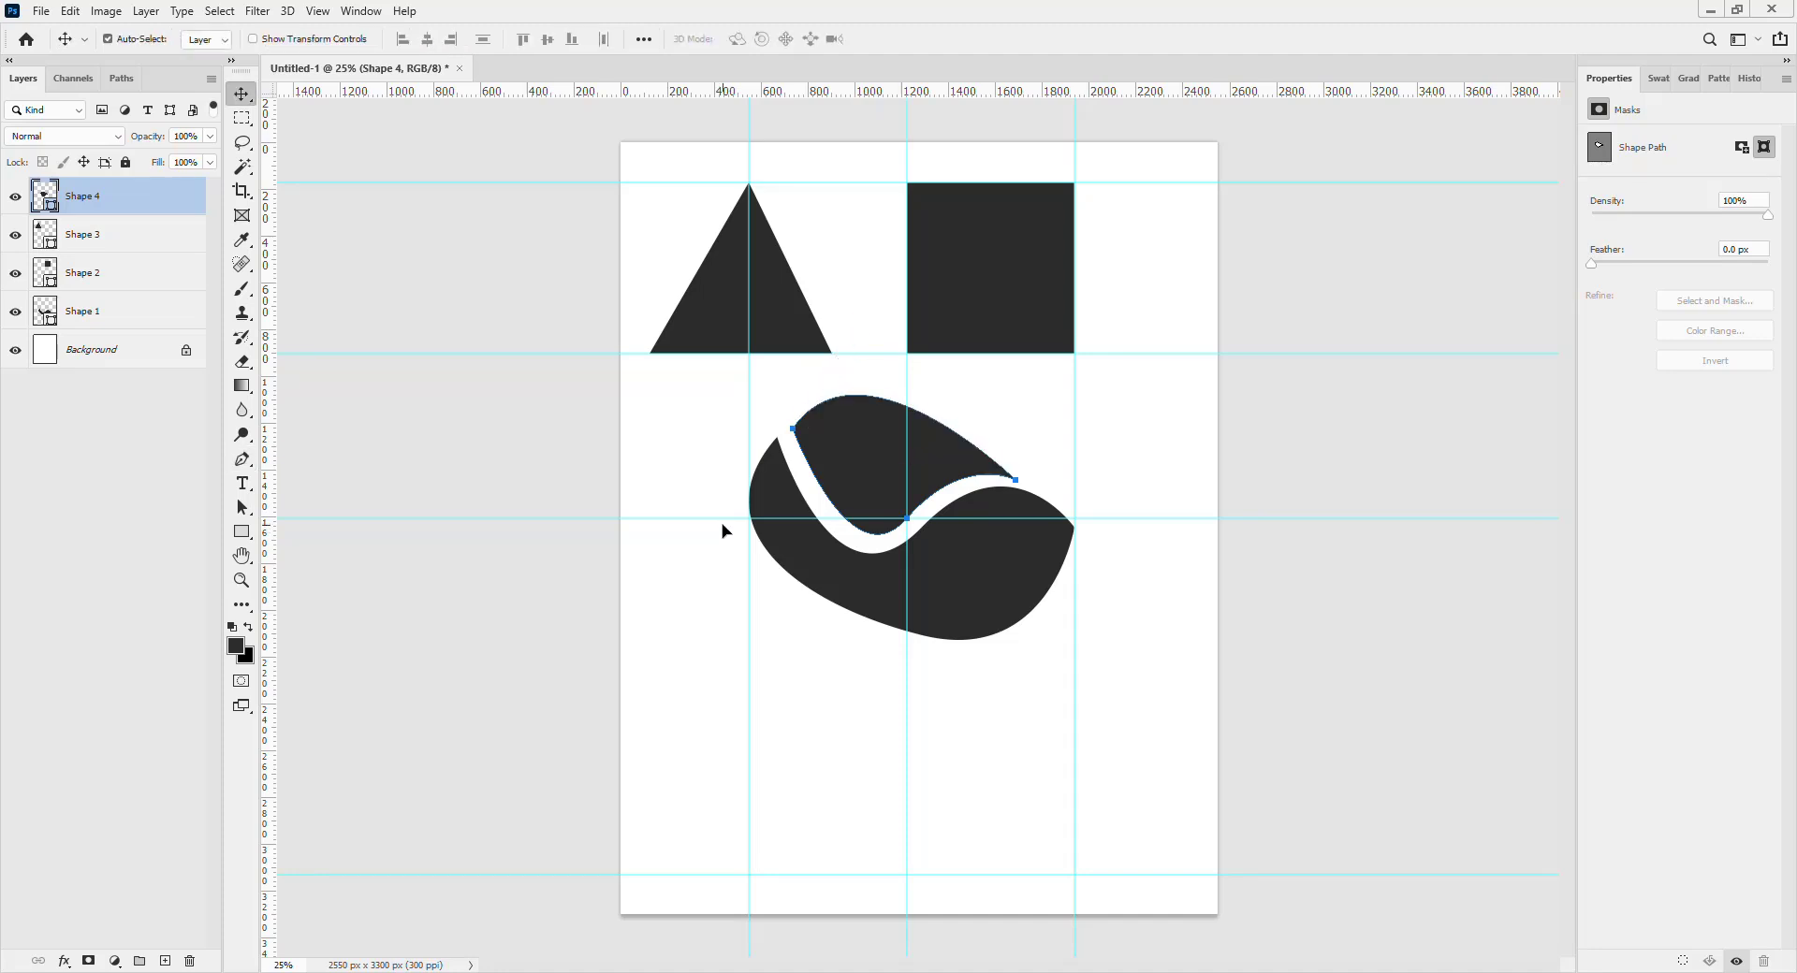
pyautogui.click(1126, 490)
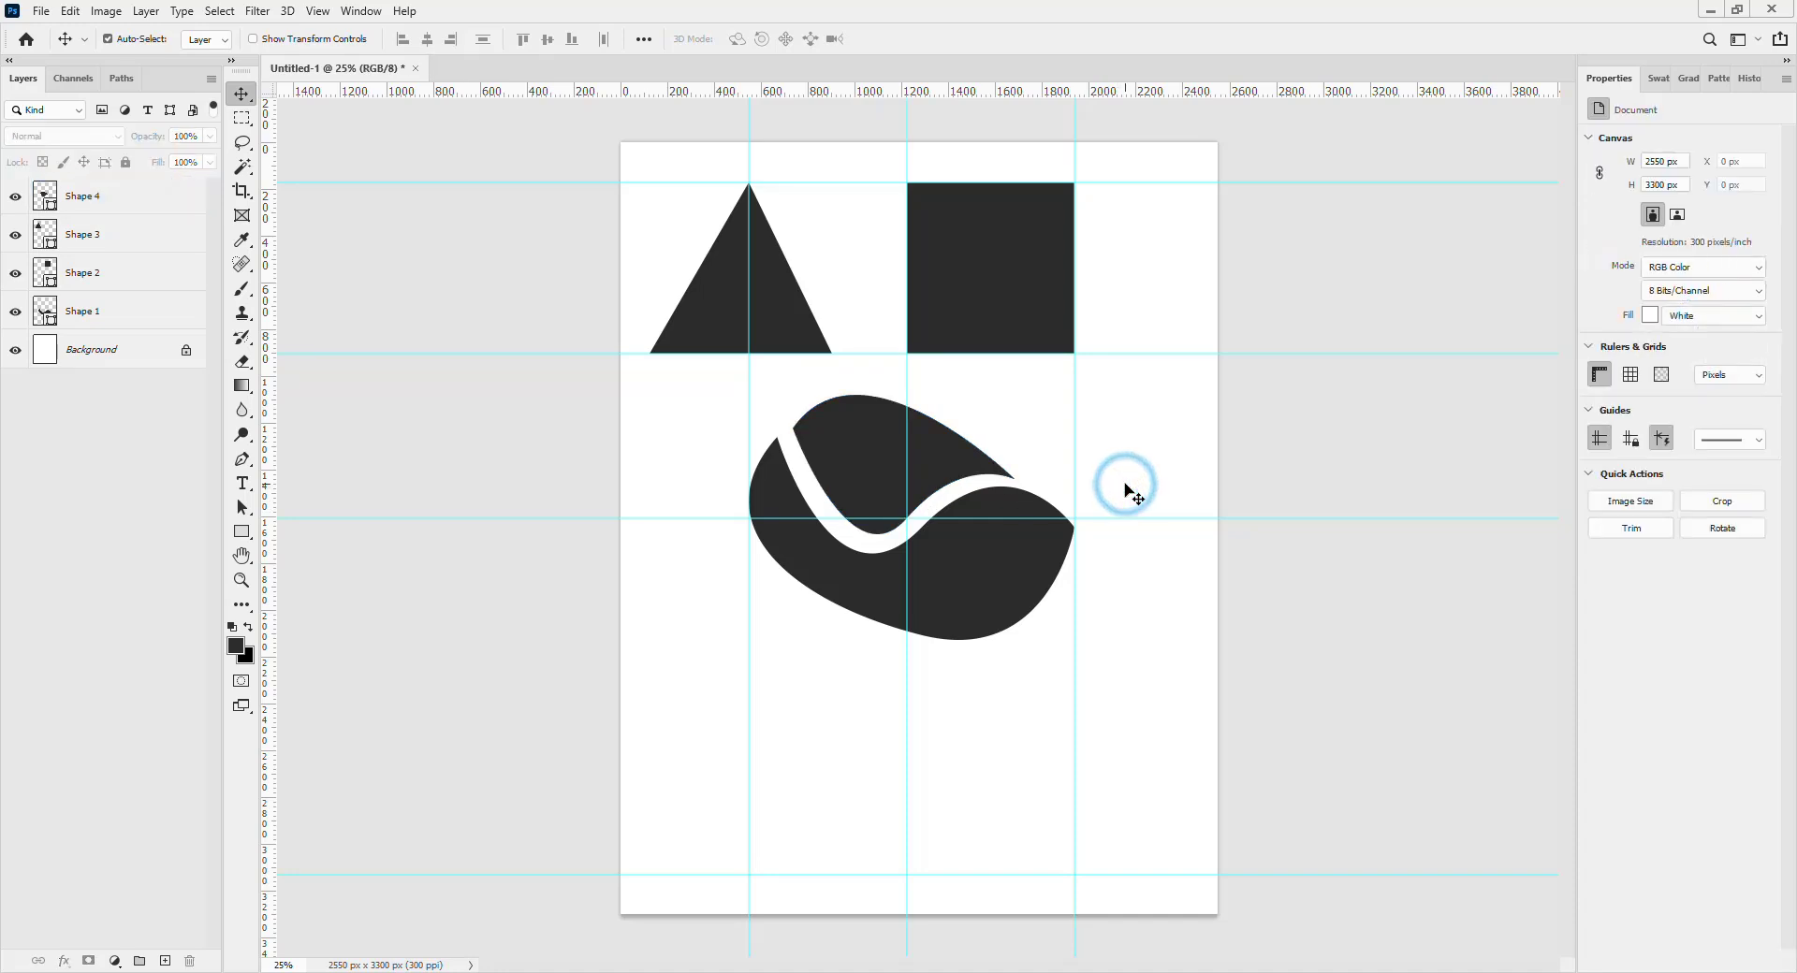
# Select both curved shapes together, move them down just below the third horizontal guide, and deselect them.
pyautogui.click(935, 457)
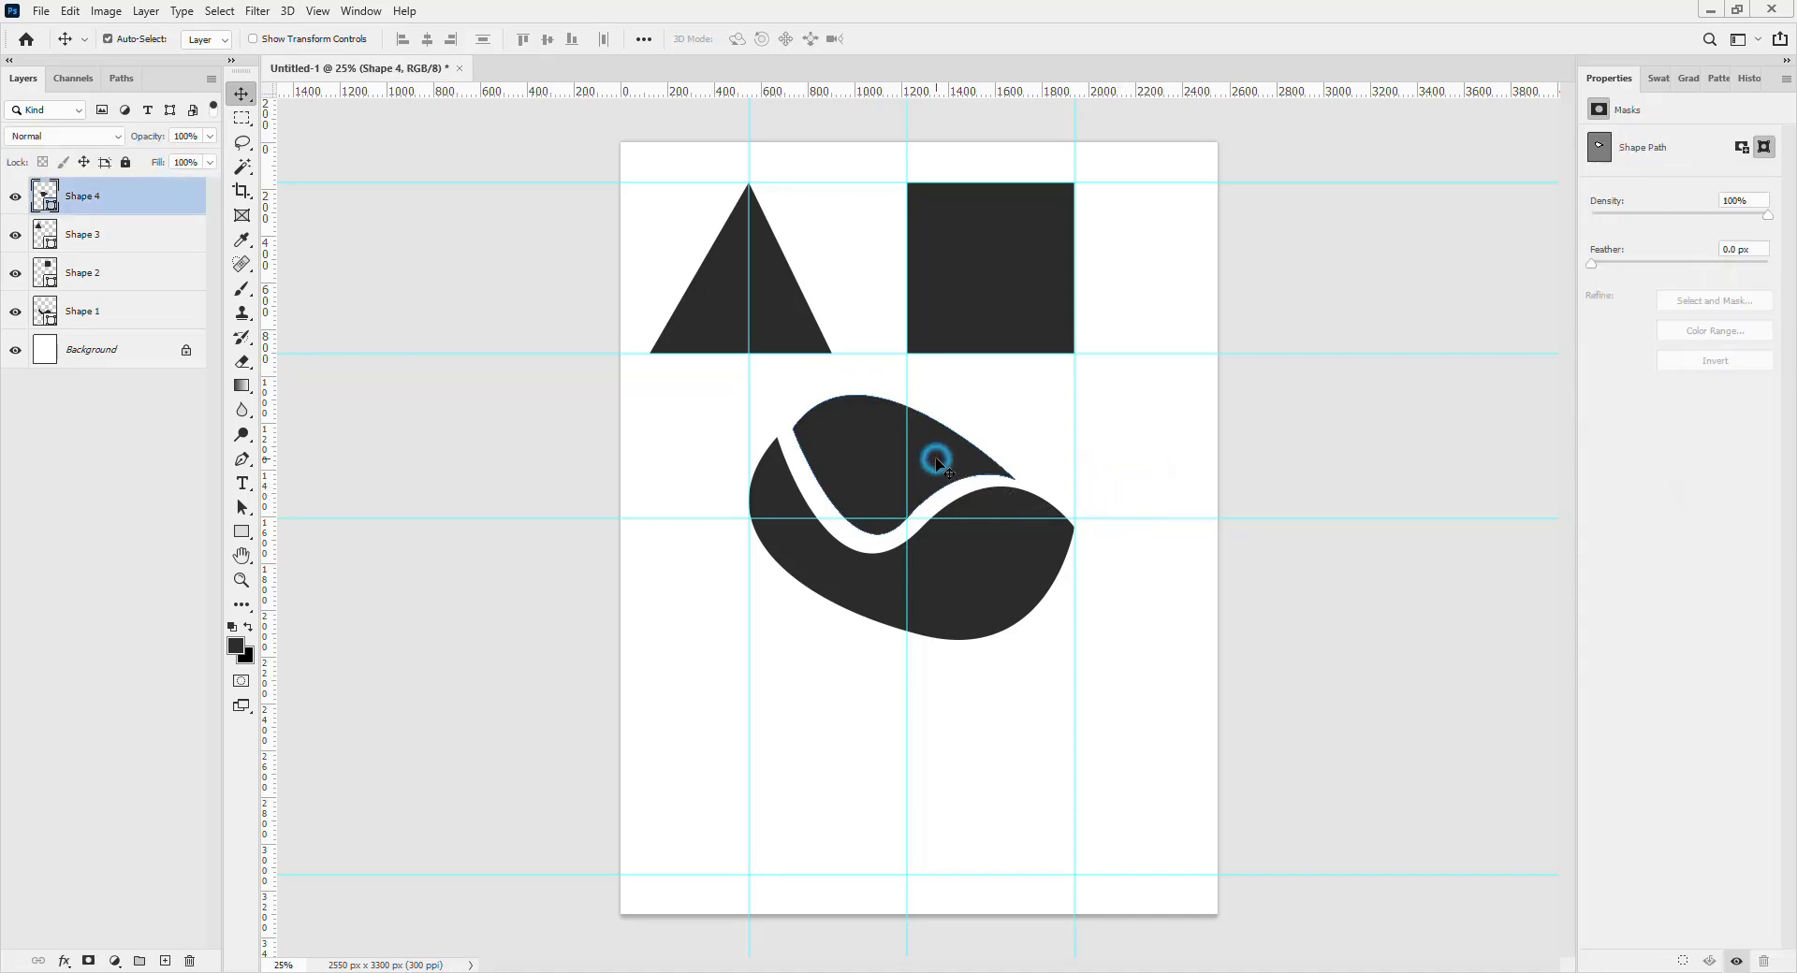
pyautogui.keyDown('shift'); pyautogui.click(974, 553); pyautogui.keyUp('shift')
pyautogui.moveTo(974, 553); pyautogui.dragTo(977, 702)
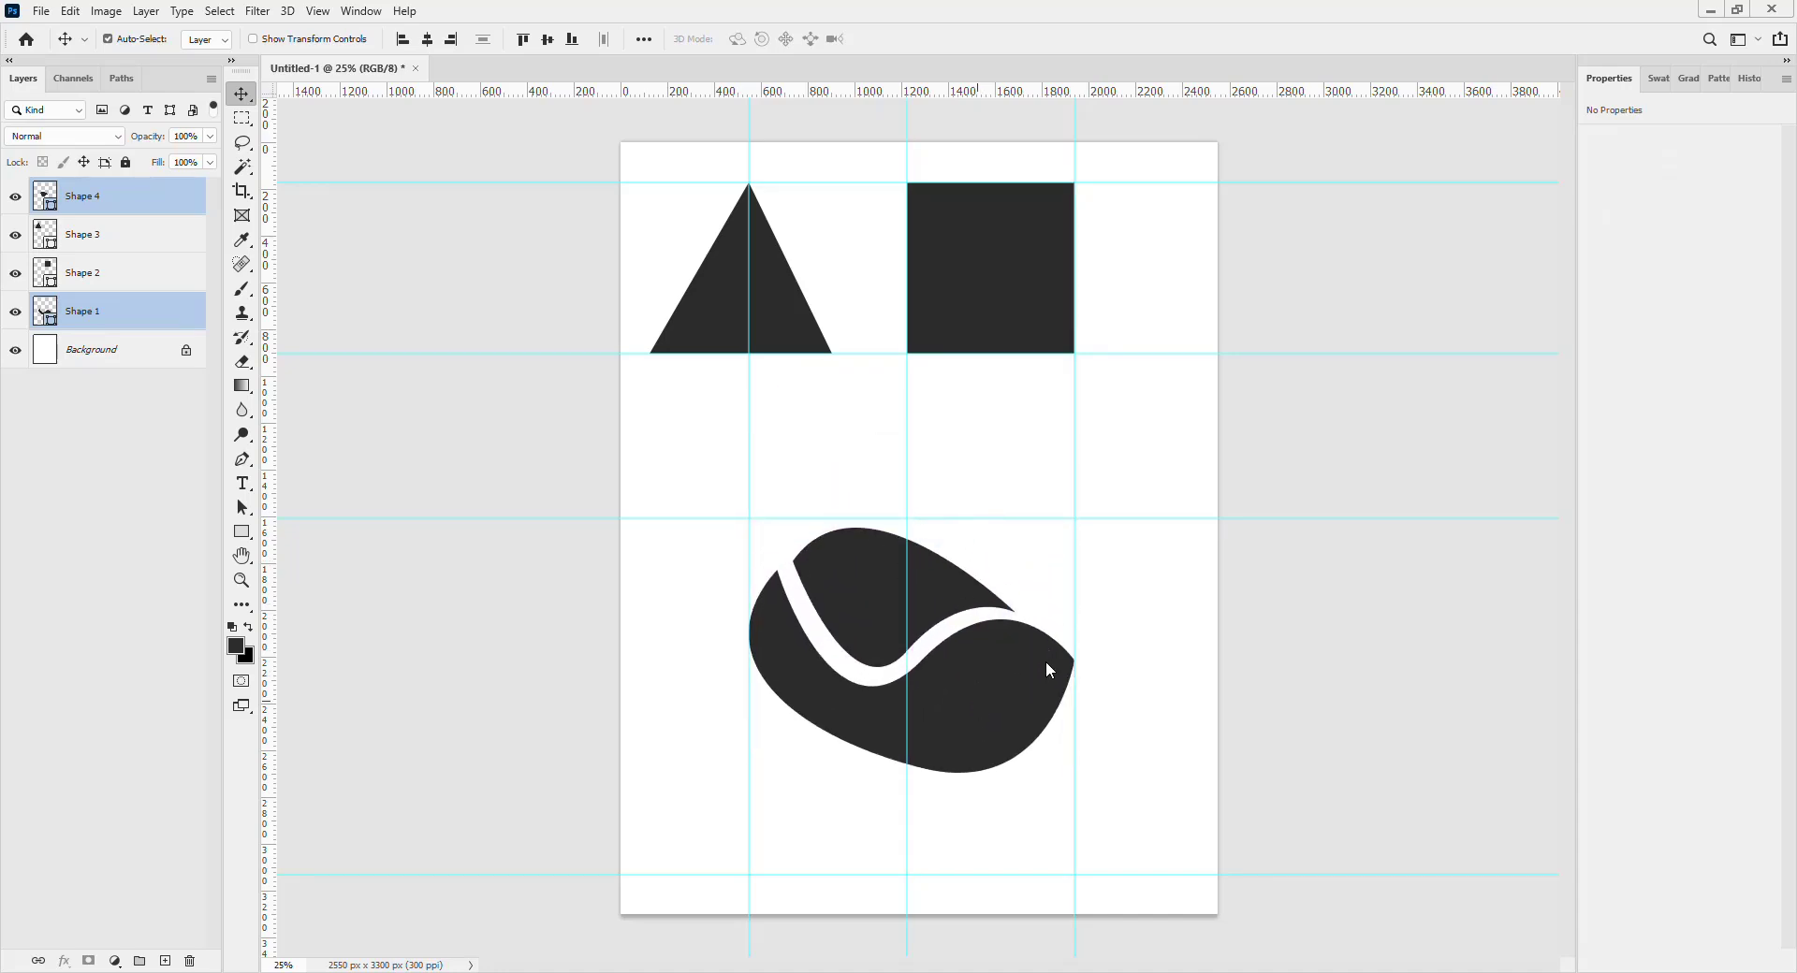
pyautogui.click(1104, 637)
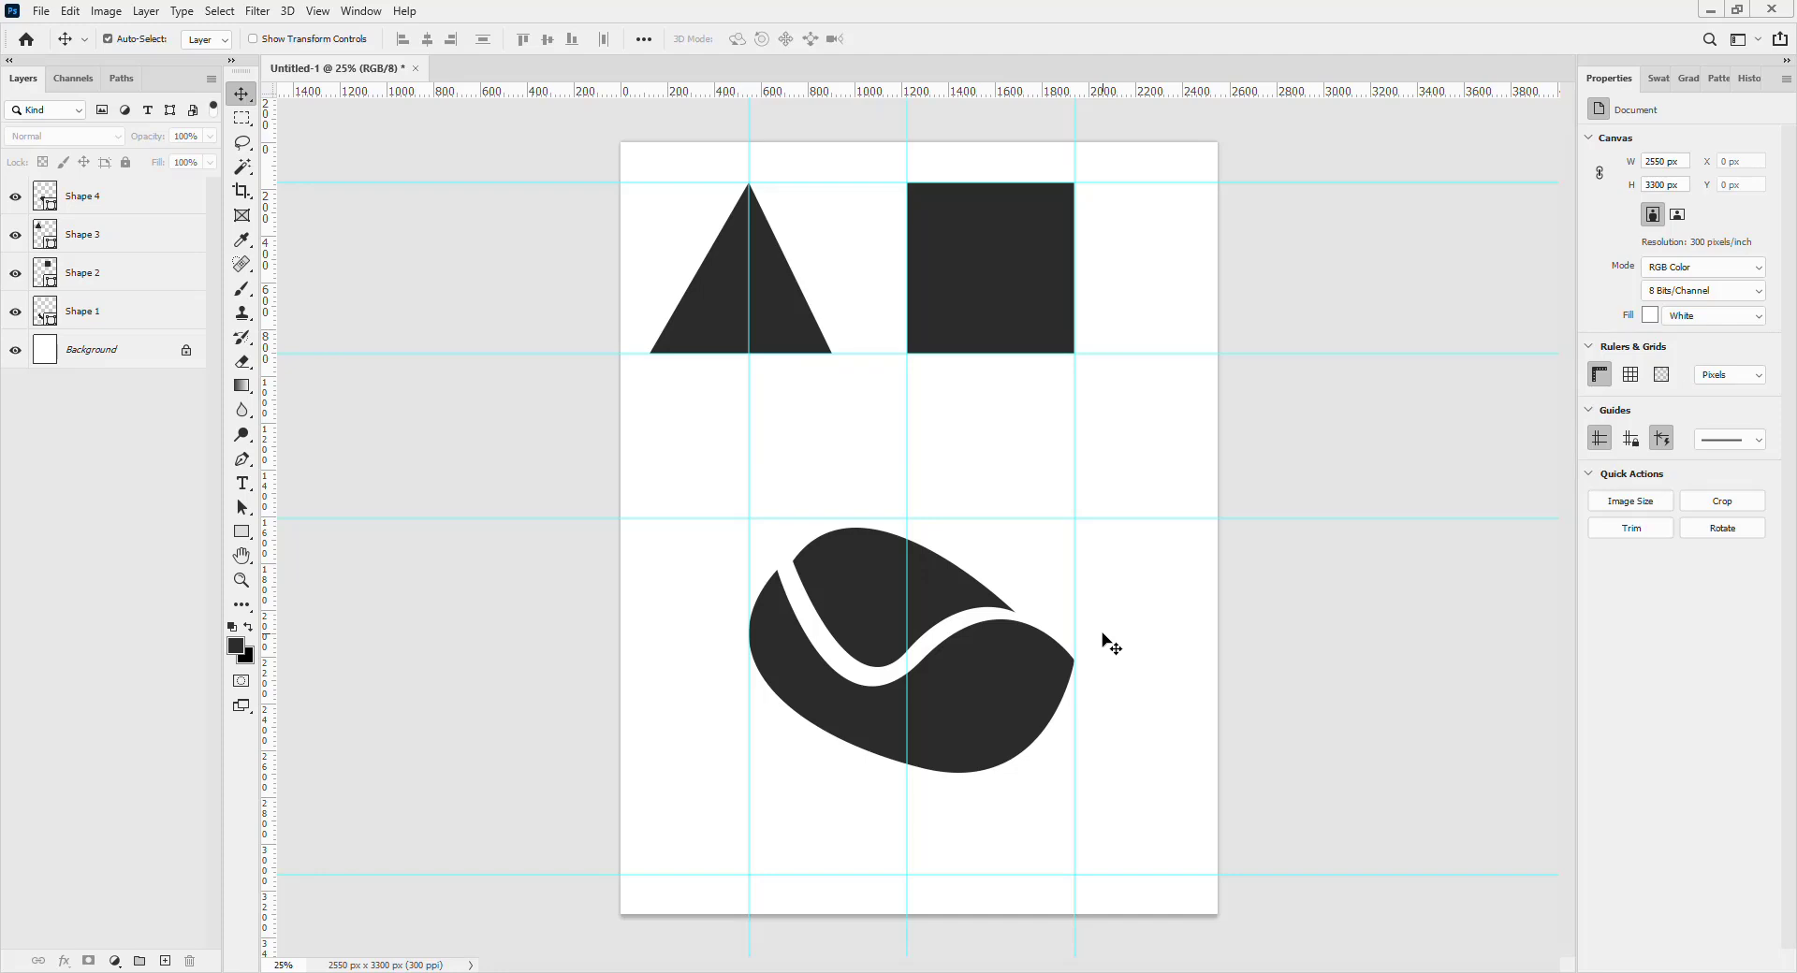
# Switch the Pen tool from Shape mode to Path mode.
pyautogui.press('p')
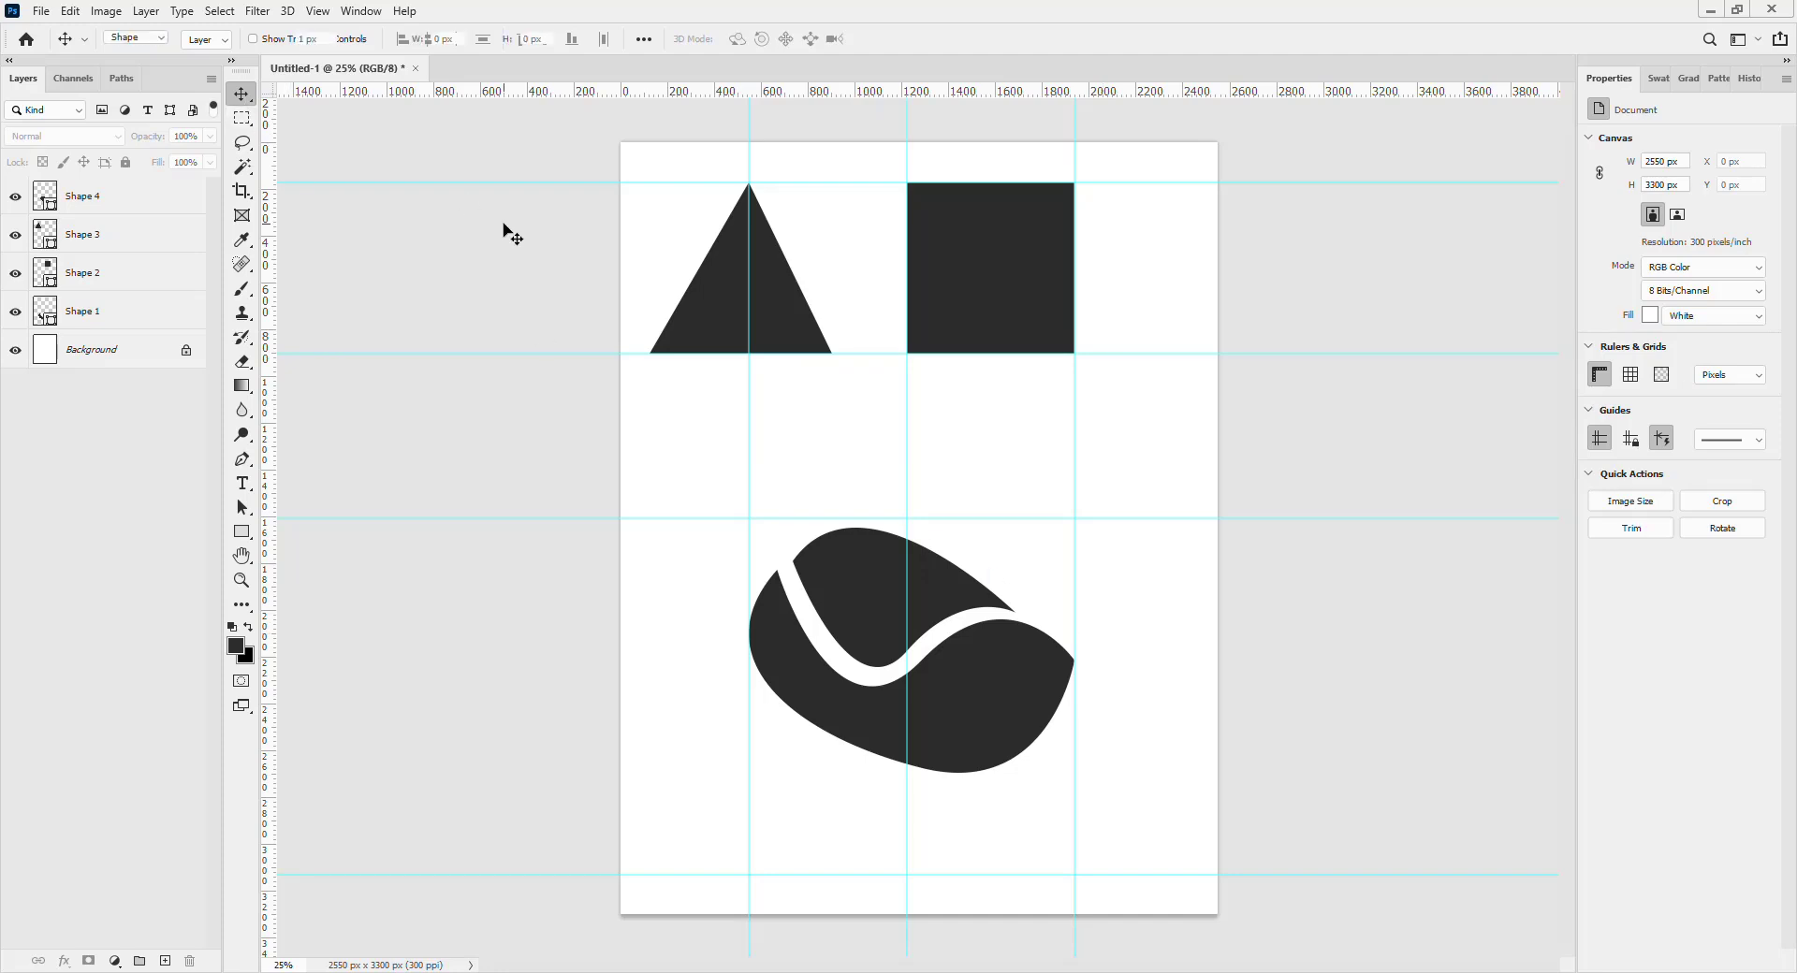
pyautogui.click(164, 45)
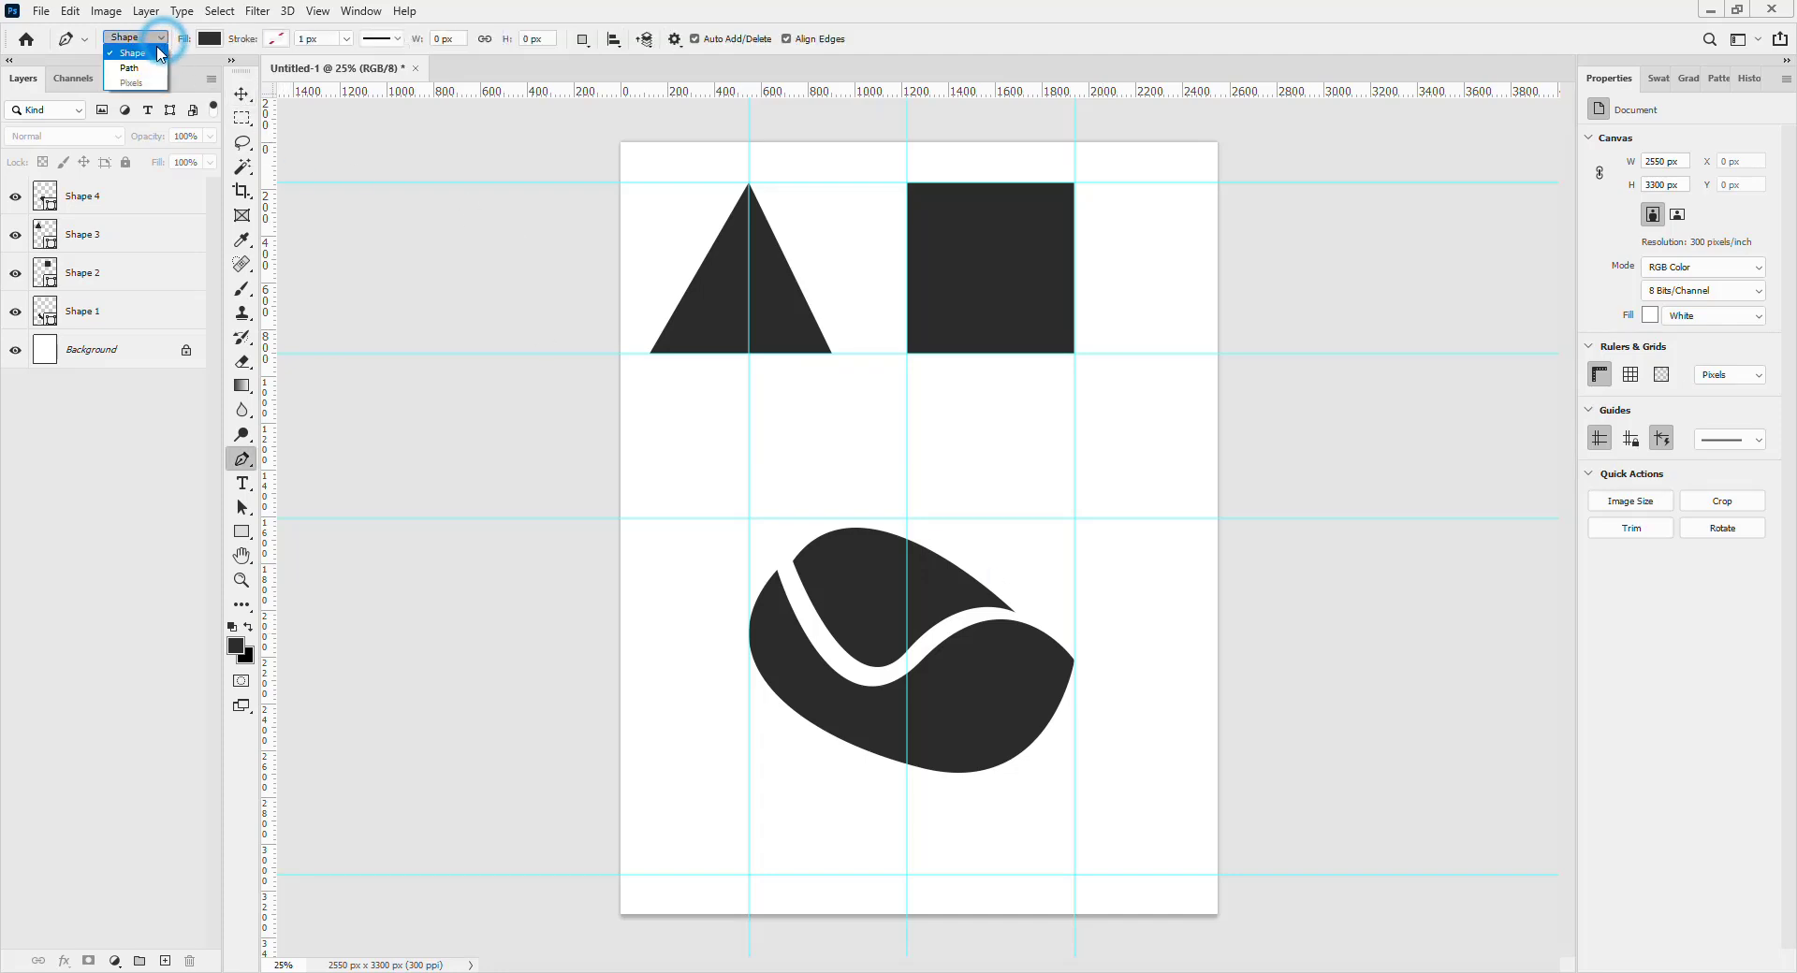
pyautogui.click(140, 60)
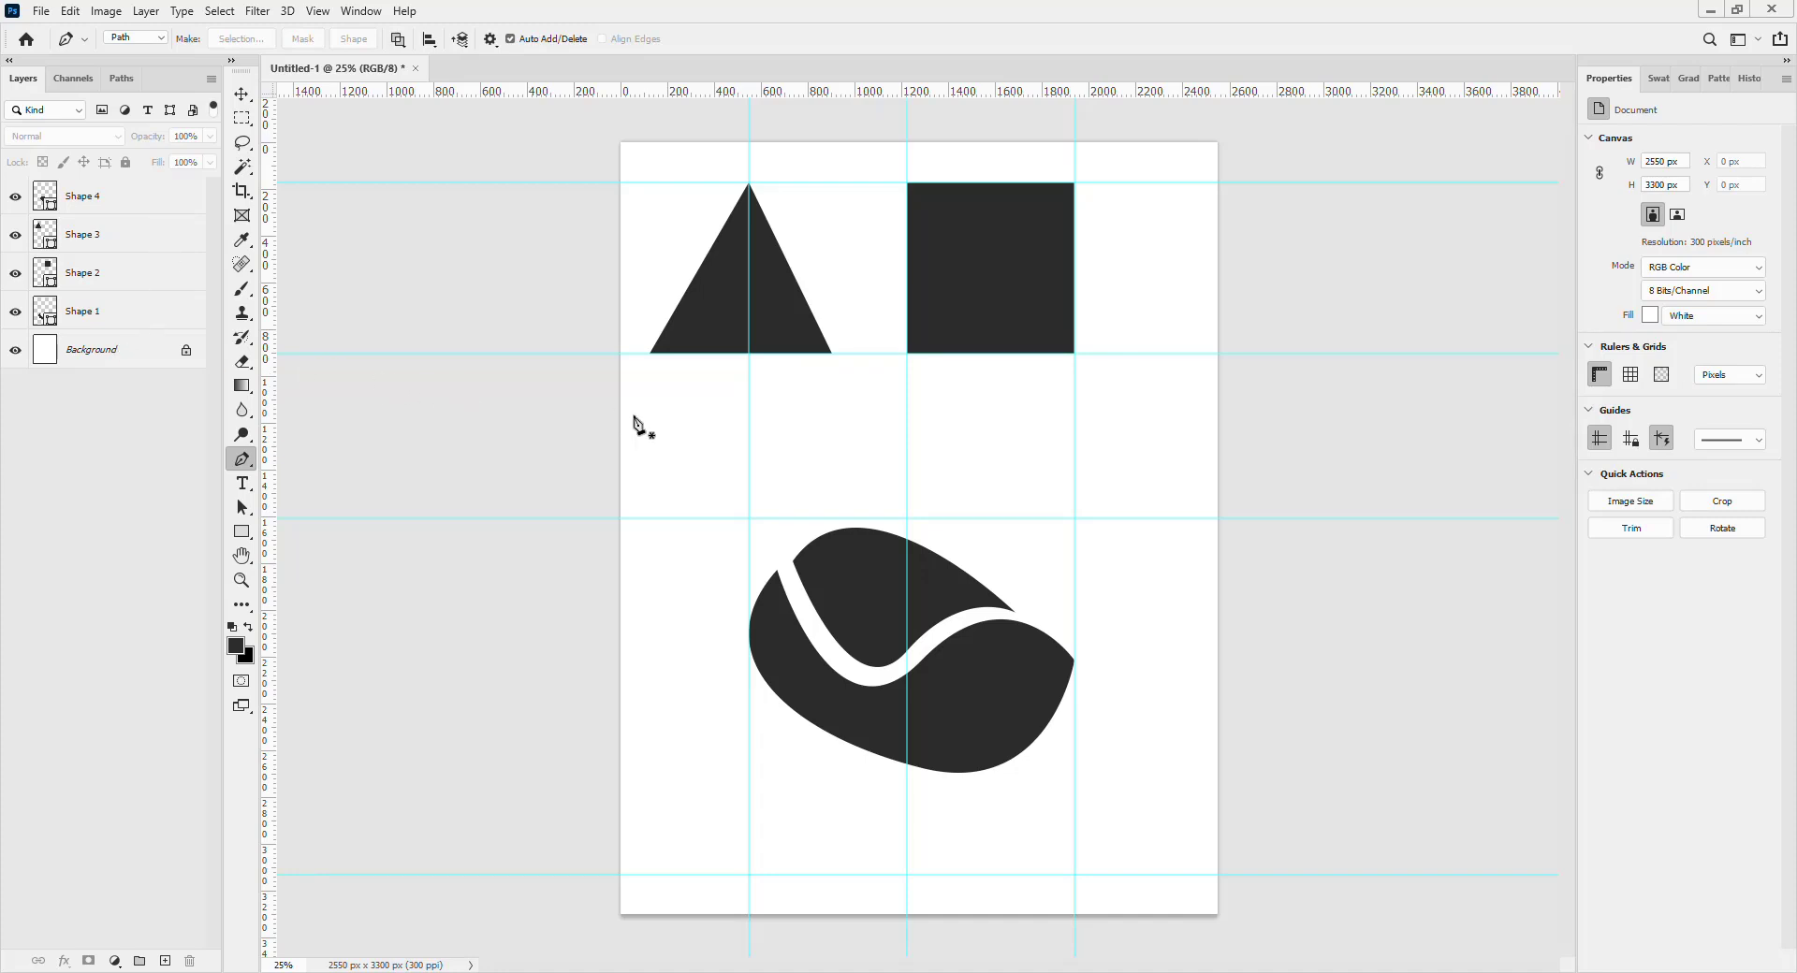
# Draw a closed four-sided path of straight segments between the second and third horizontal guides, with its vertical side on the second vertical guide.
pyautogui.click(1108, 427)
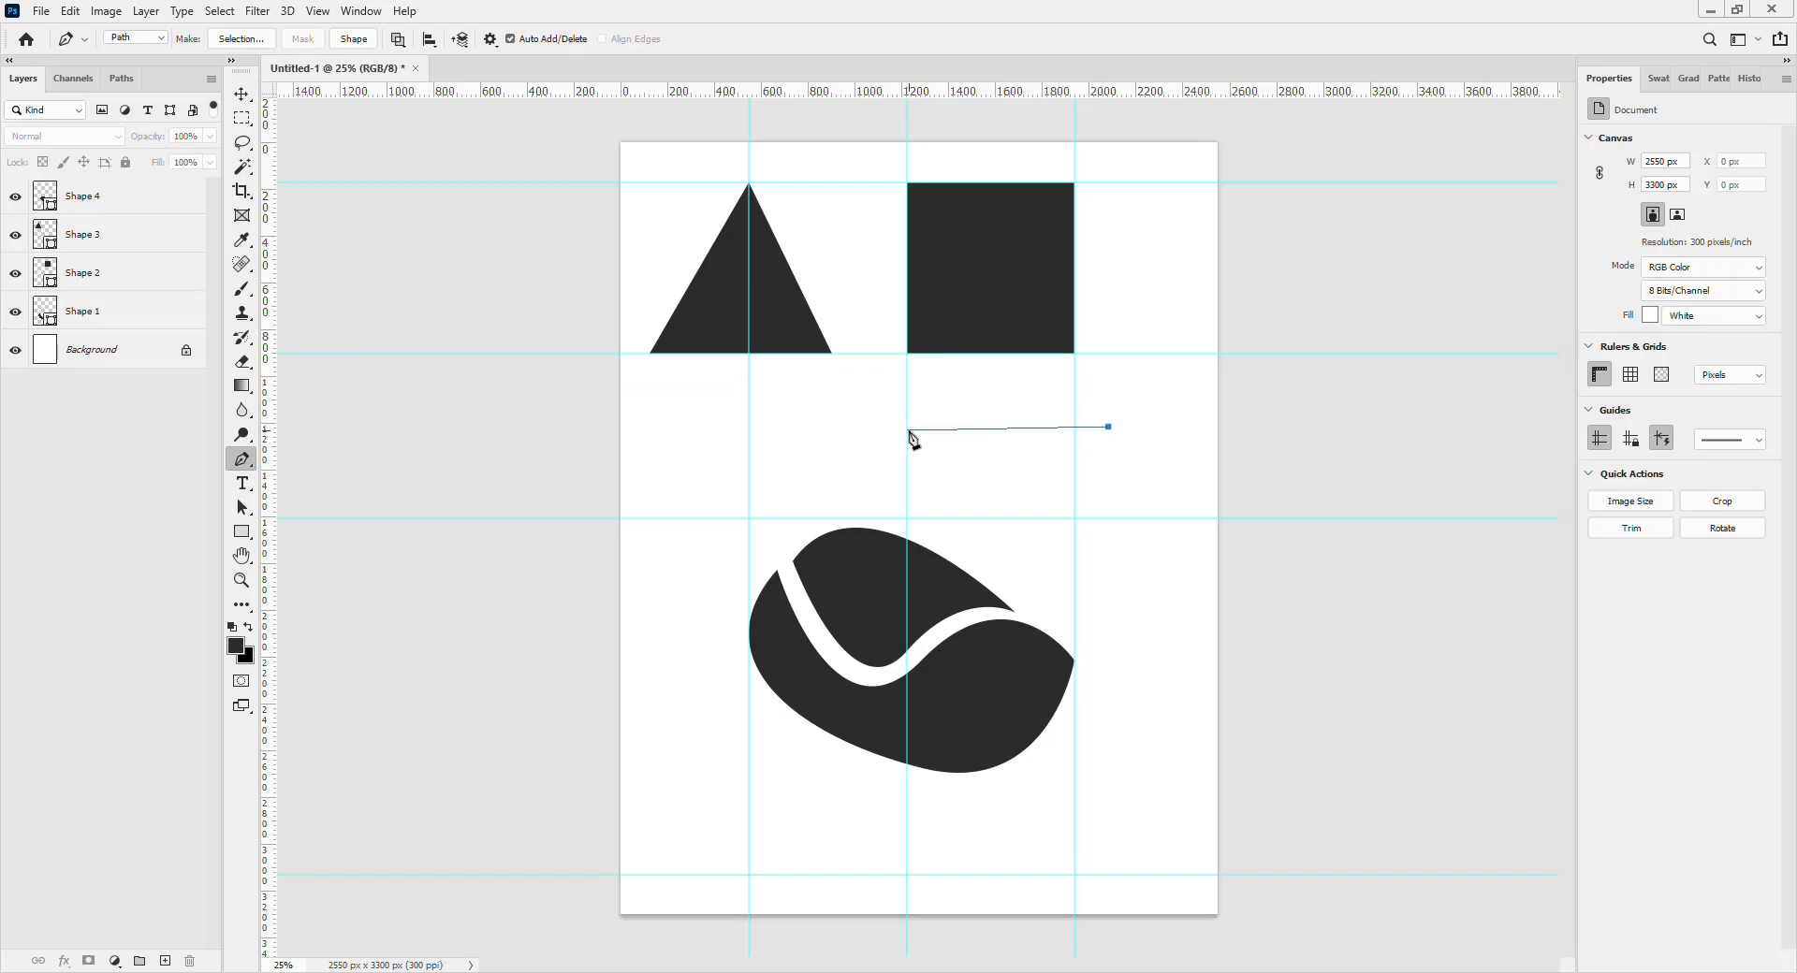
pyautogui.click(908, 427)
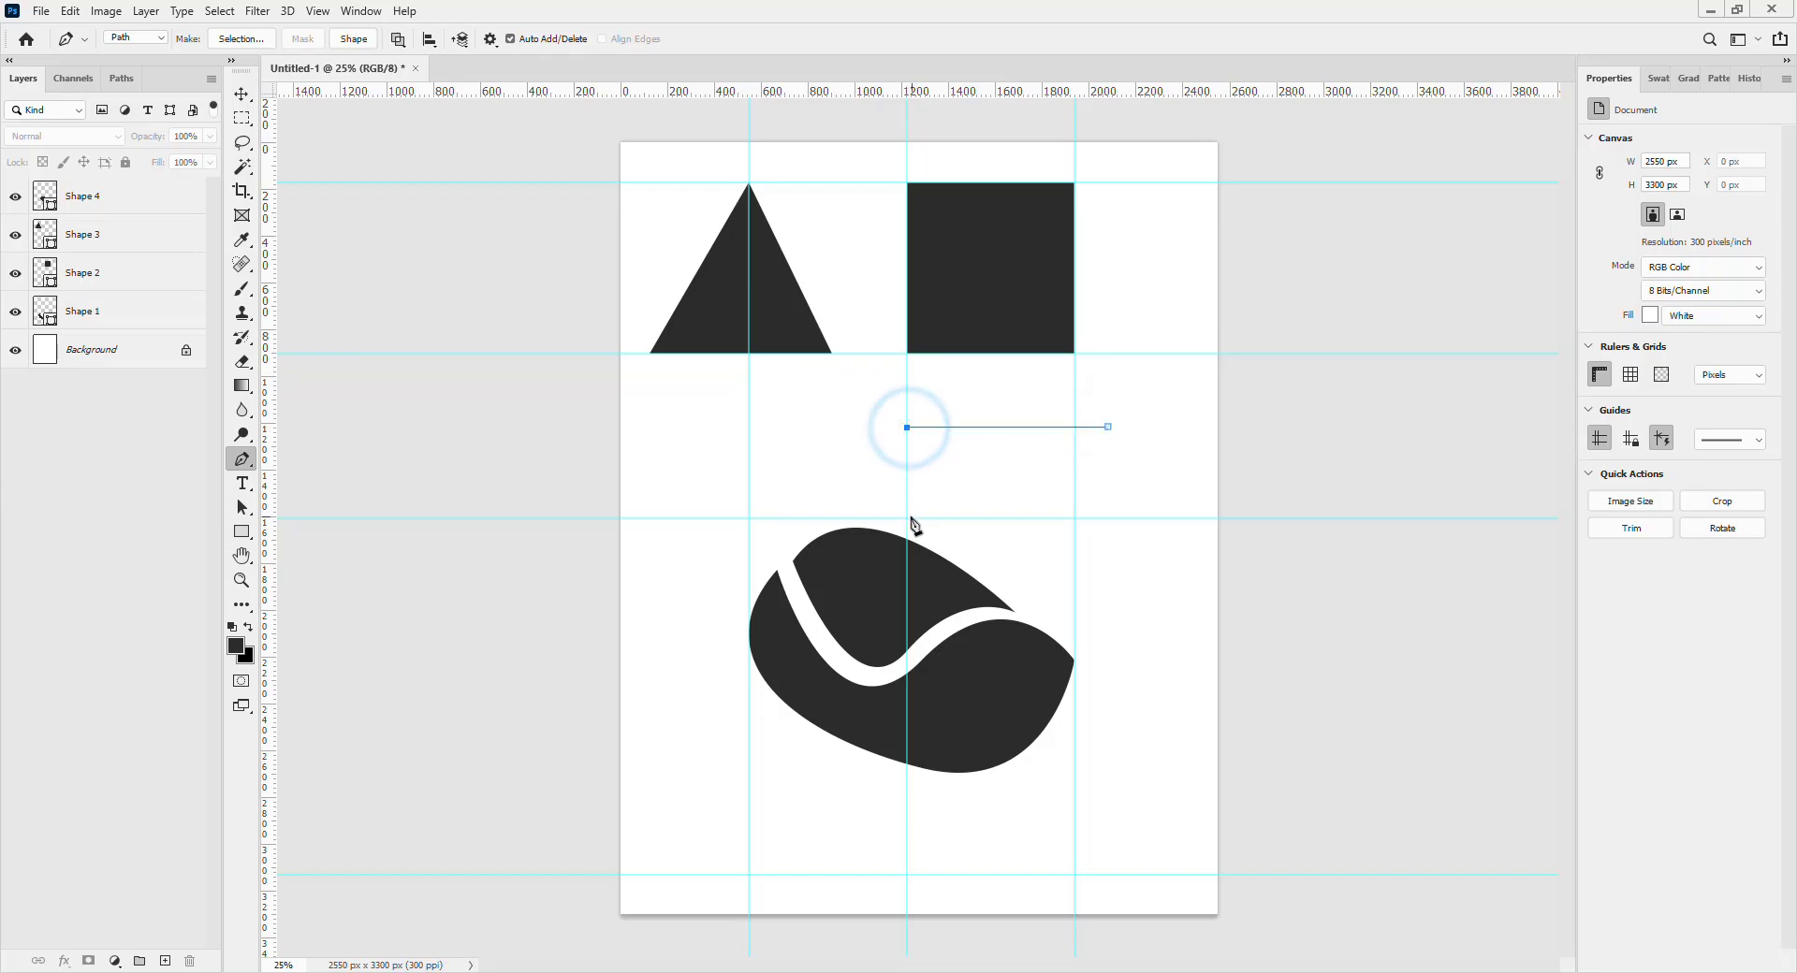
pyautogui.click(907, 517)
pyautogui.click(1121, 517)
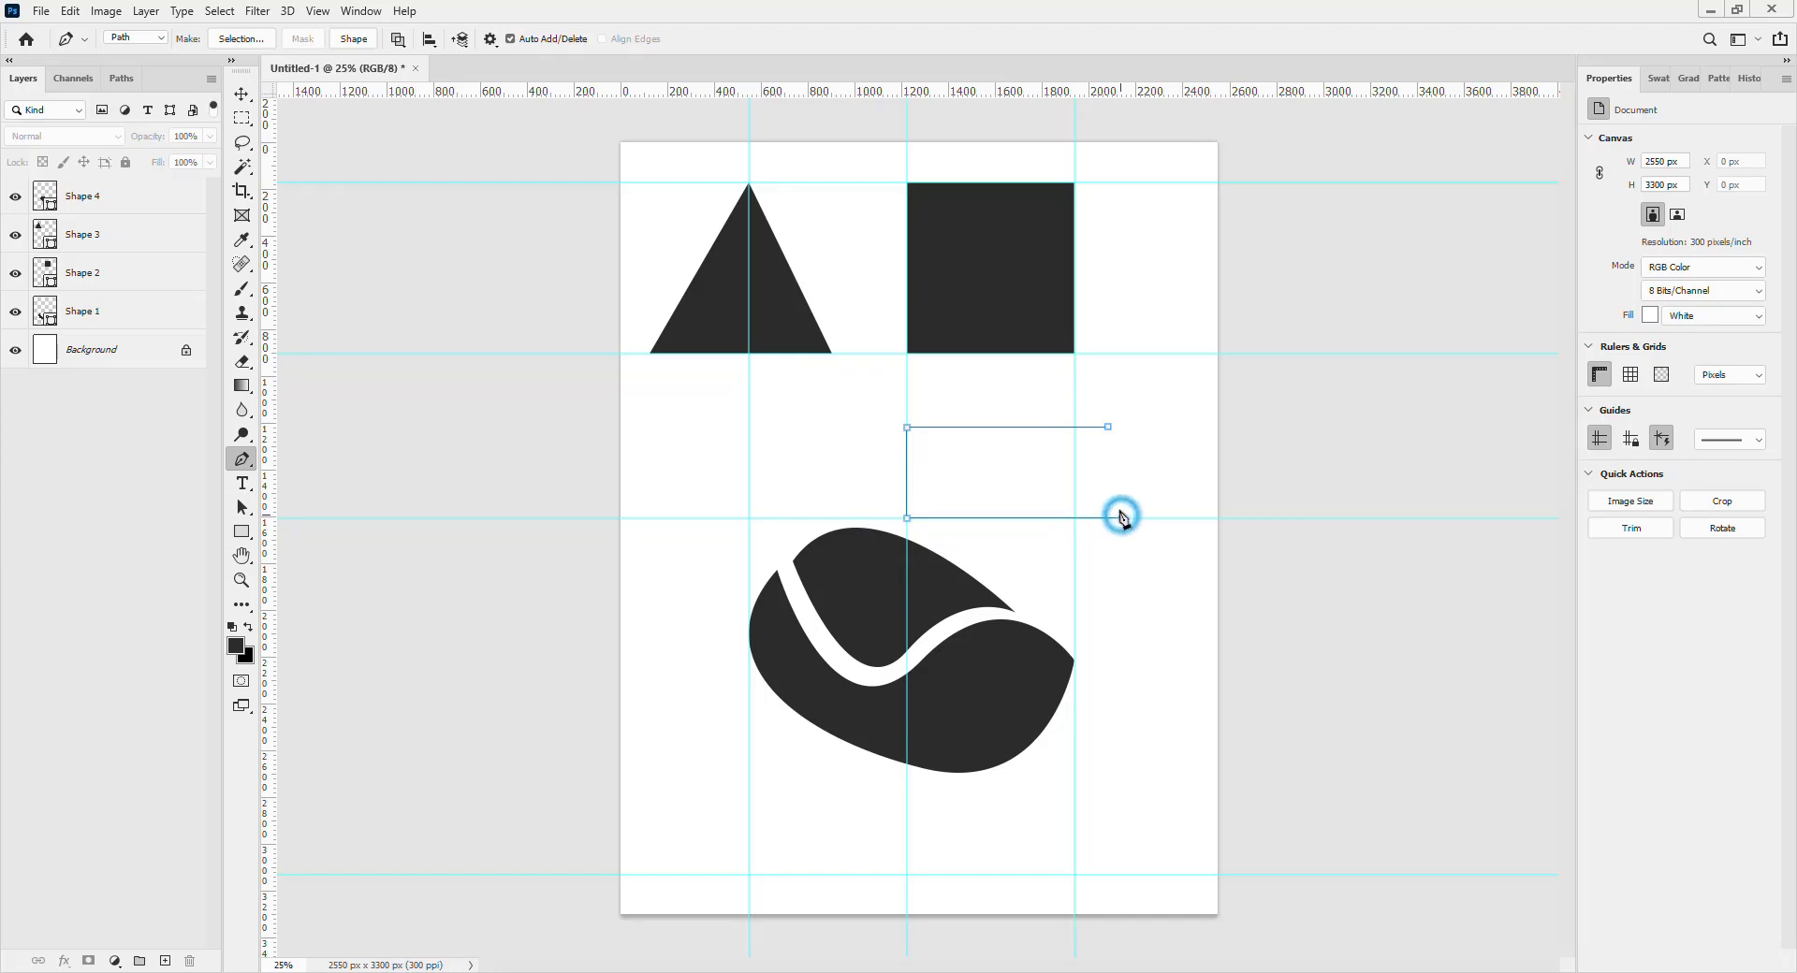
pyautogui.click(1108, 427)
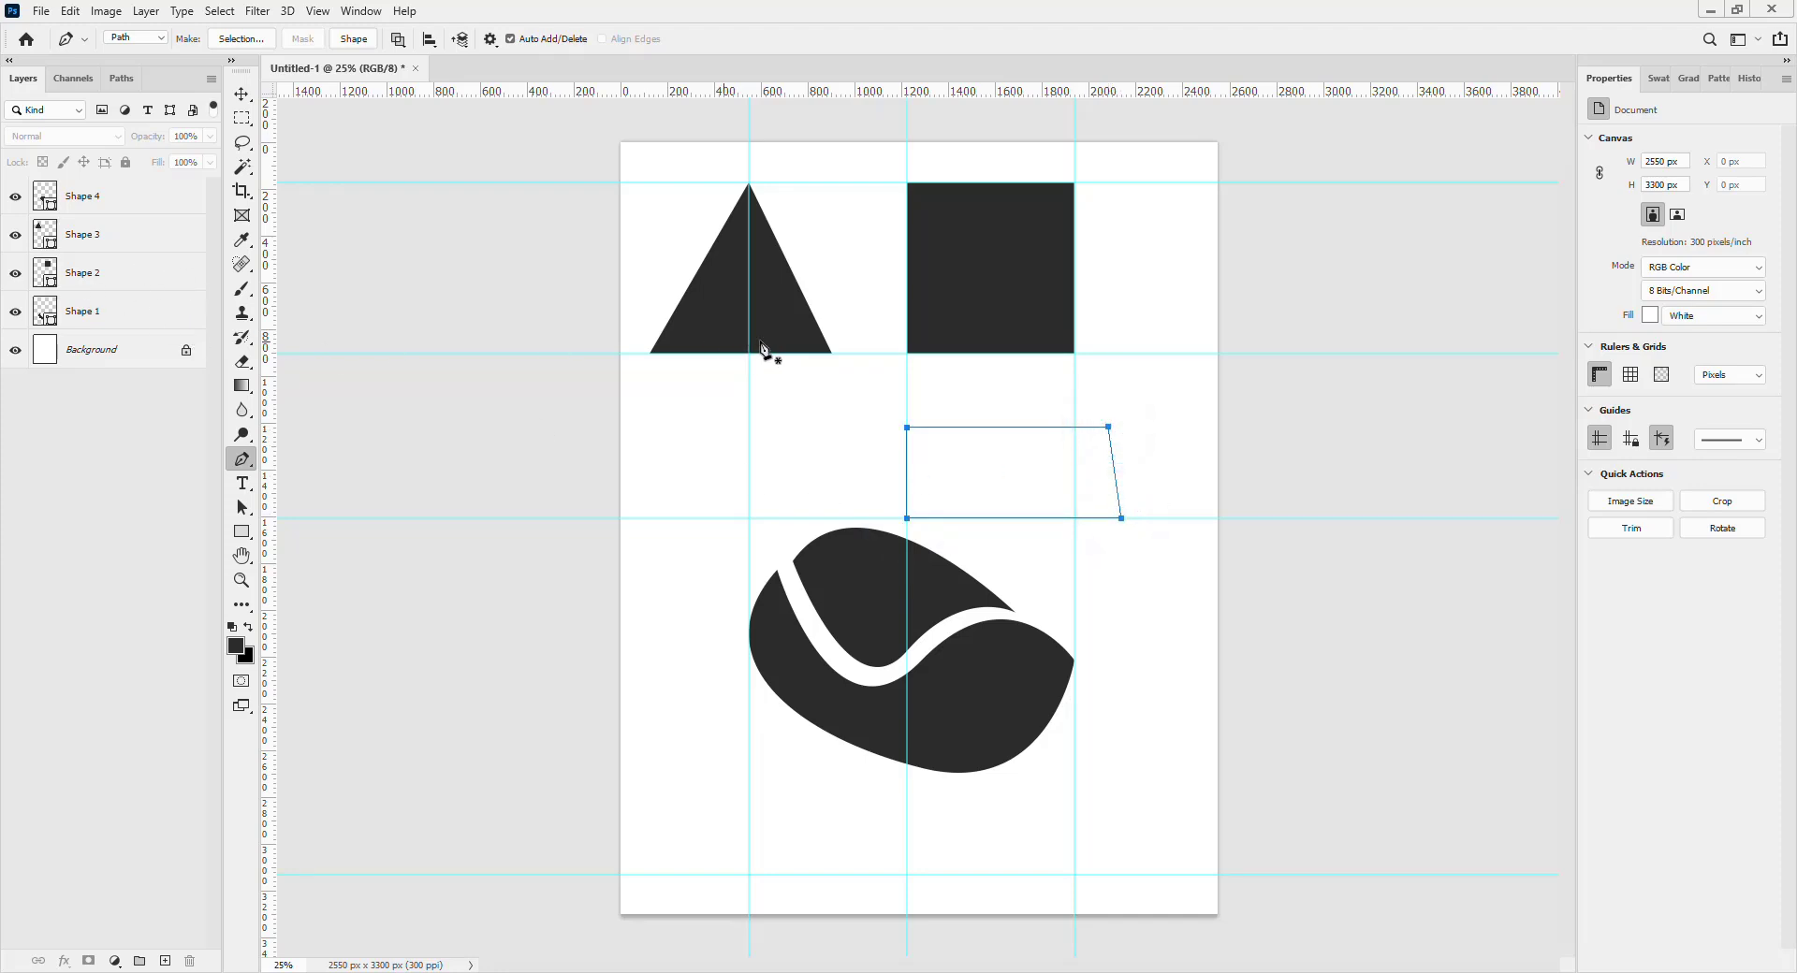
# Undo every anchor point of the four-sided path.
pyautogui.hotkey('ctrl', 'z')
pyautogui.hotkey('ctrl', 'z')
pyautogui.hotkey('ctrl', 'z')
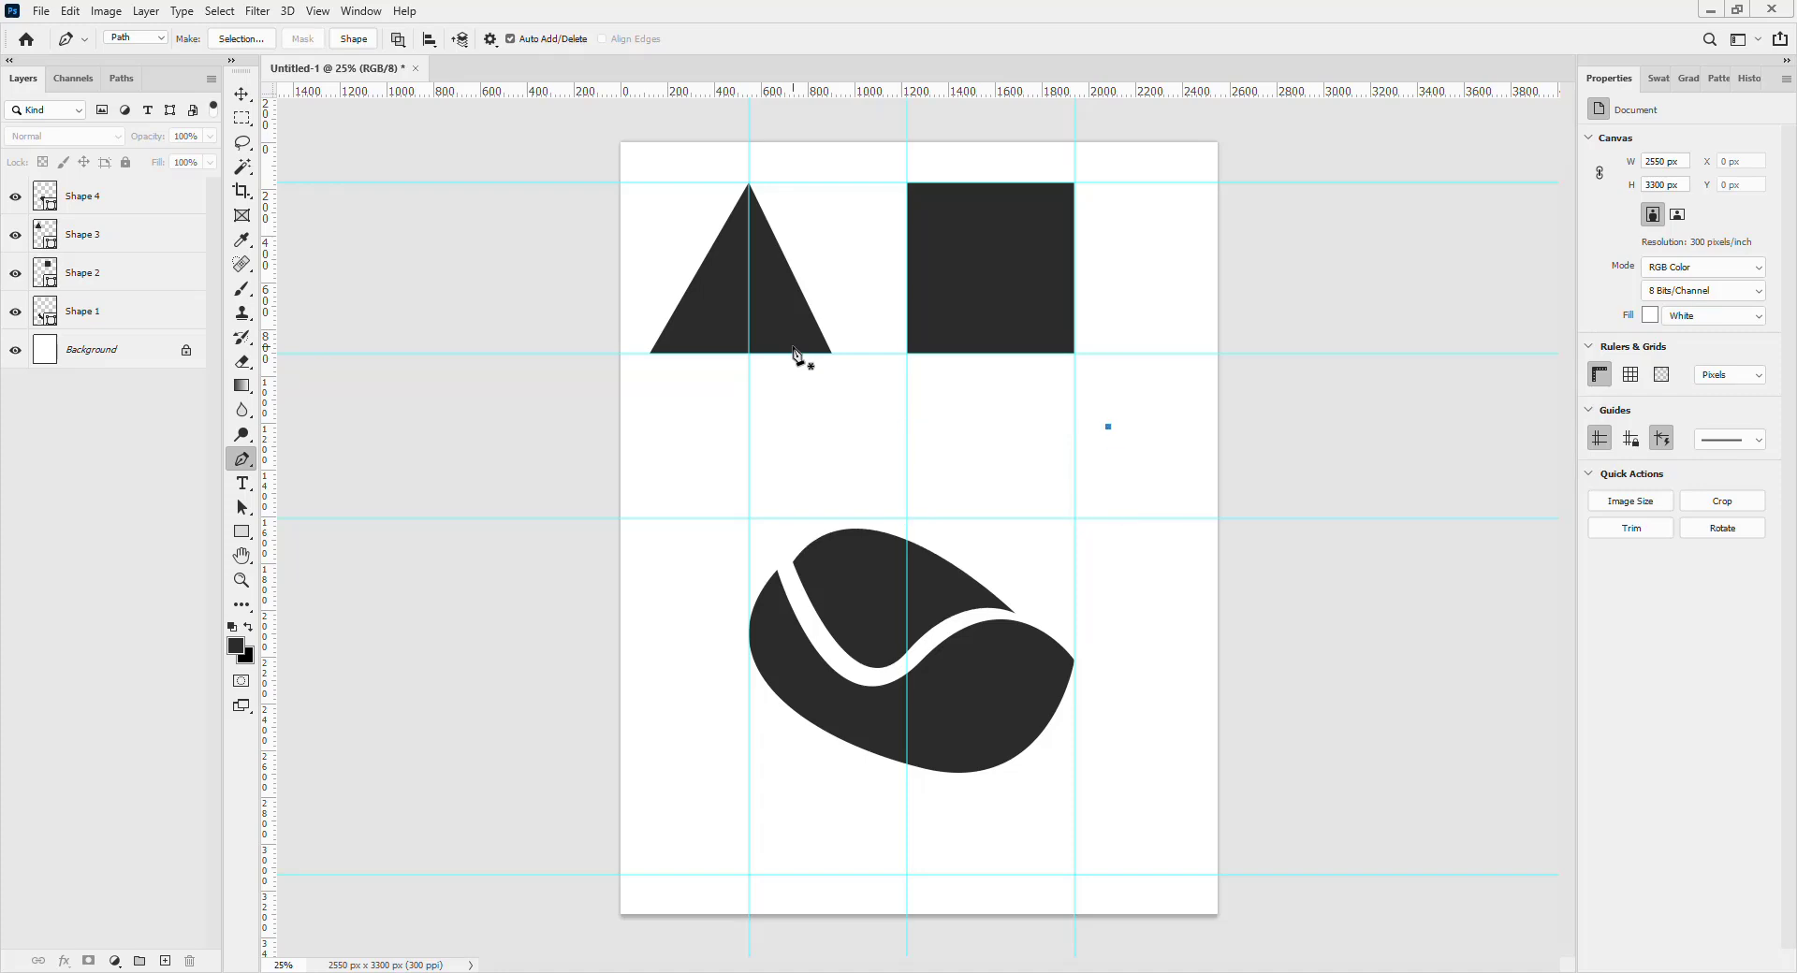
pyautogui.hotkey('ctrl', 'z')
# Switch the Pen tool to Shape mode and draw a filled rectangle about 715 px wide and 472 px high below the square.
pyautogui.click(163, 41)
pyautogui.click(131, 33)
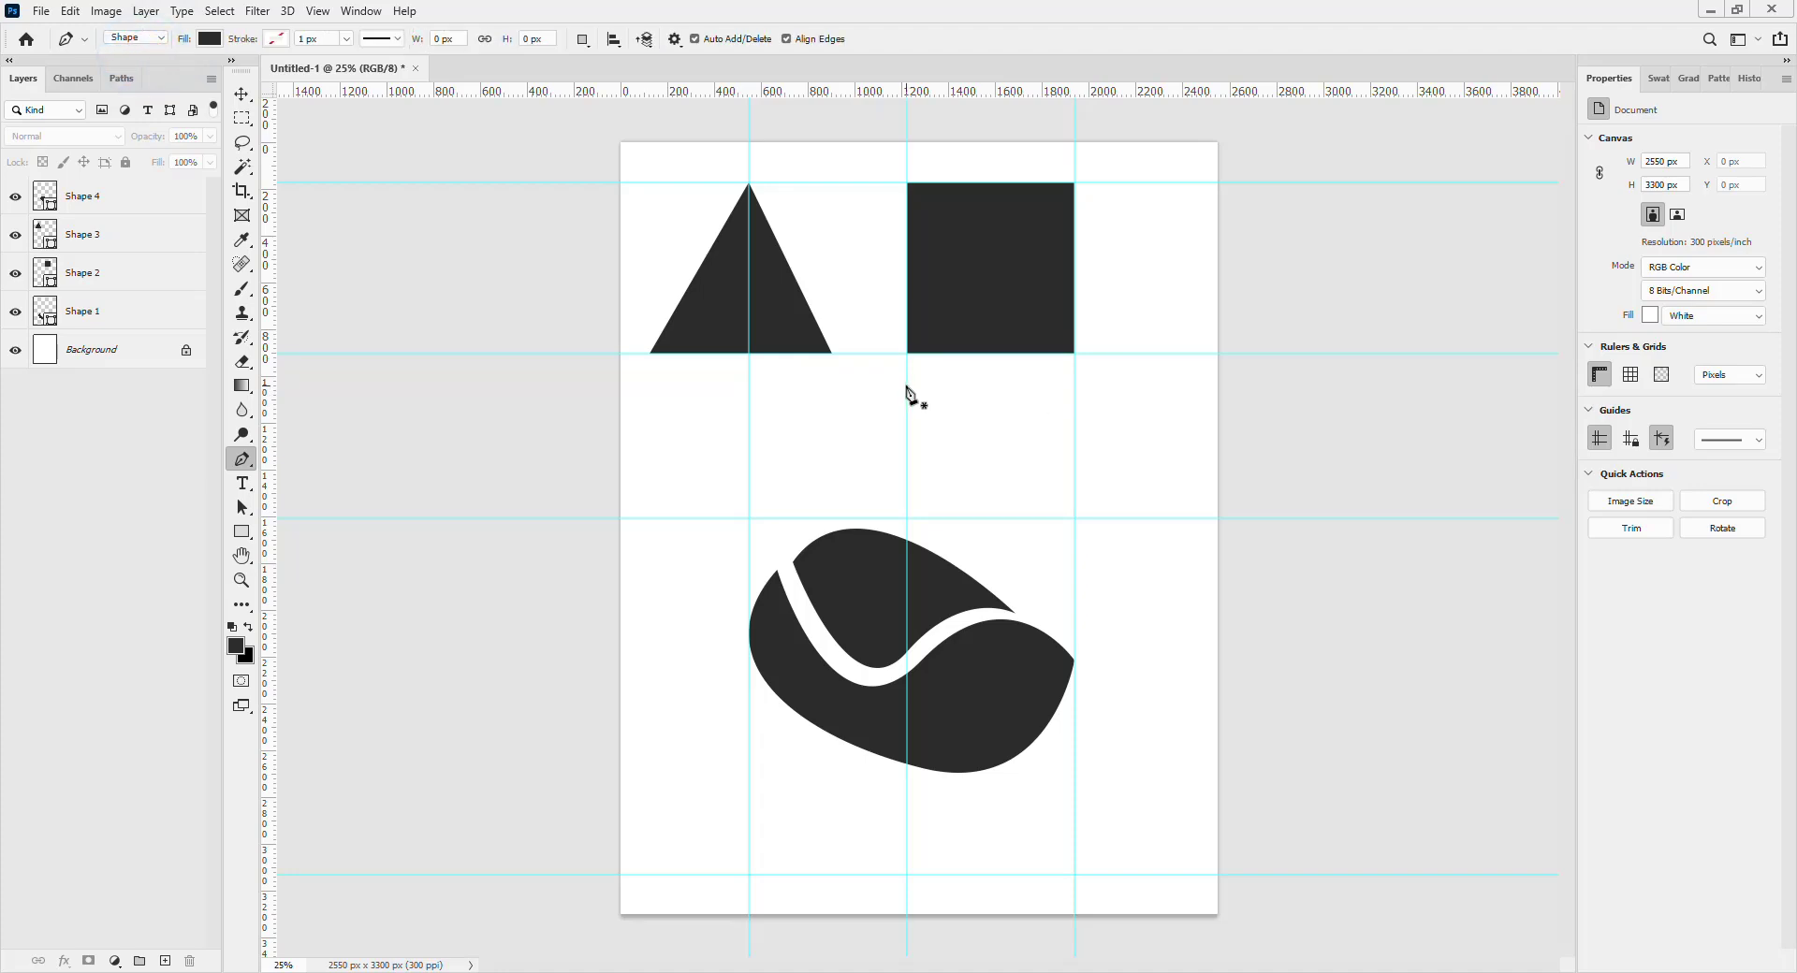
pyautogui.click(905, 386)
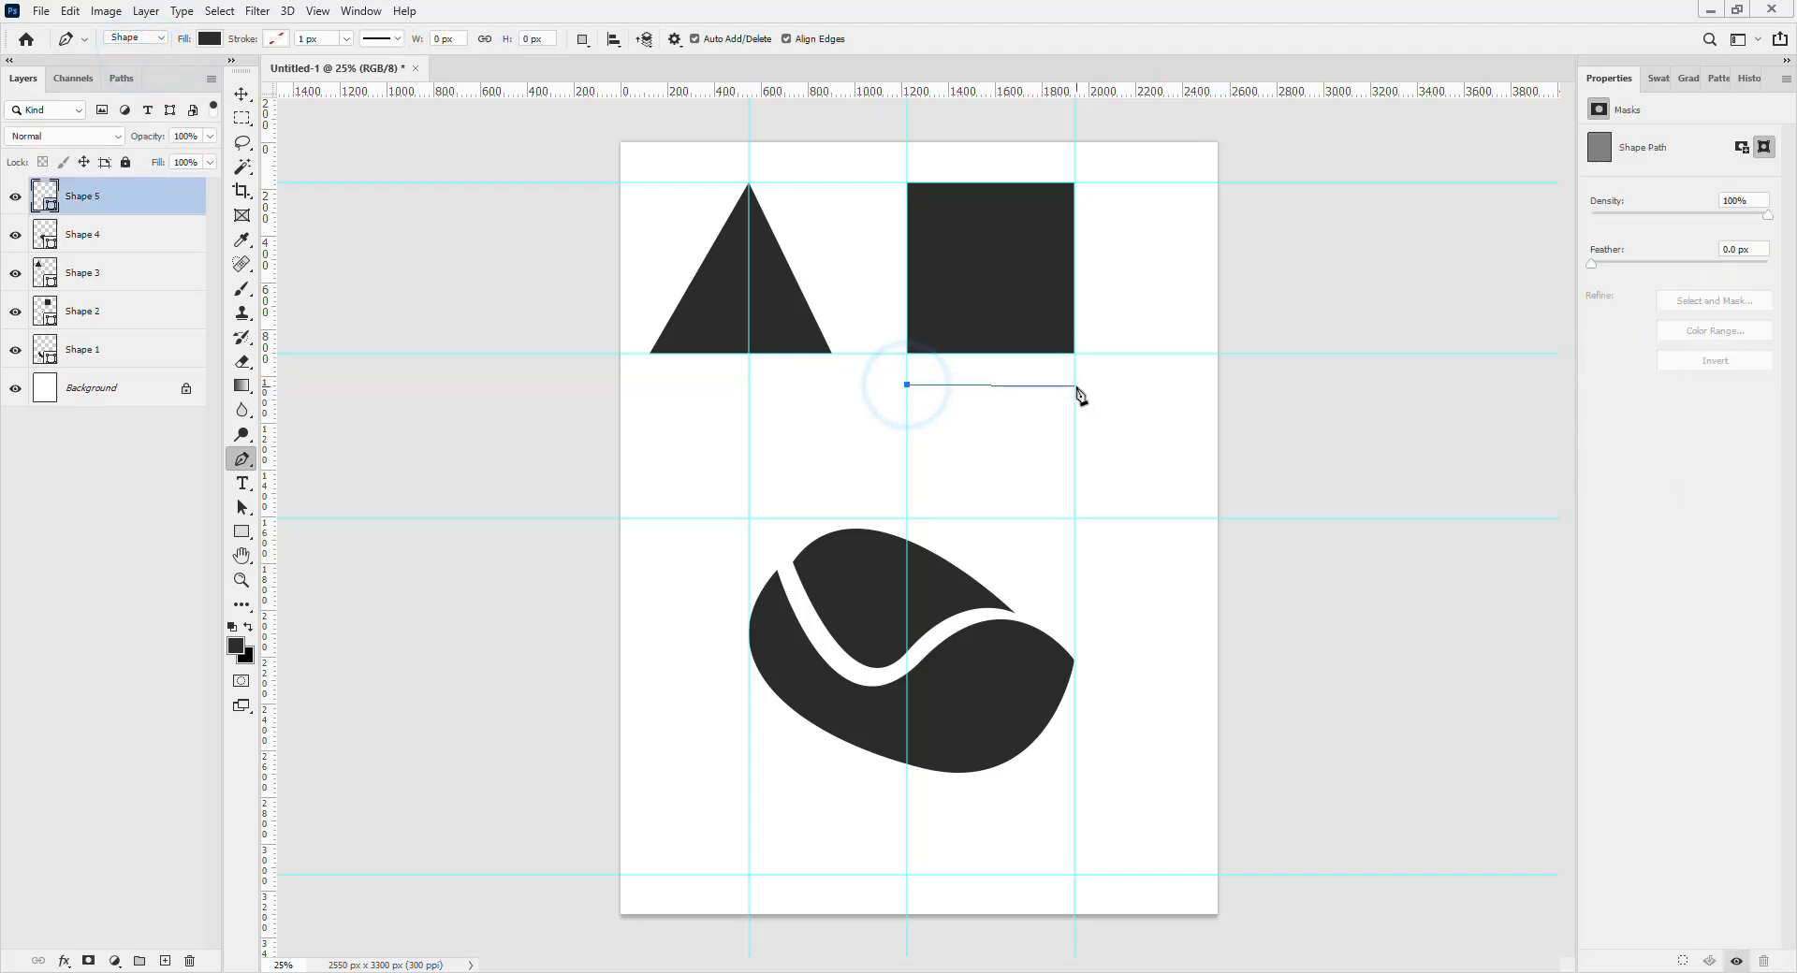
pyautogui.click(1074, 384)
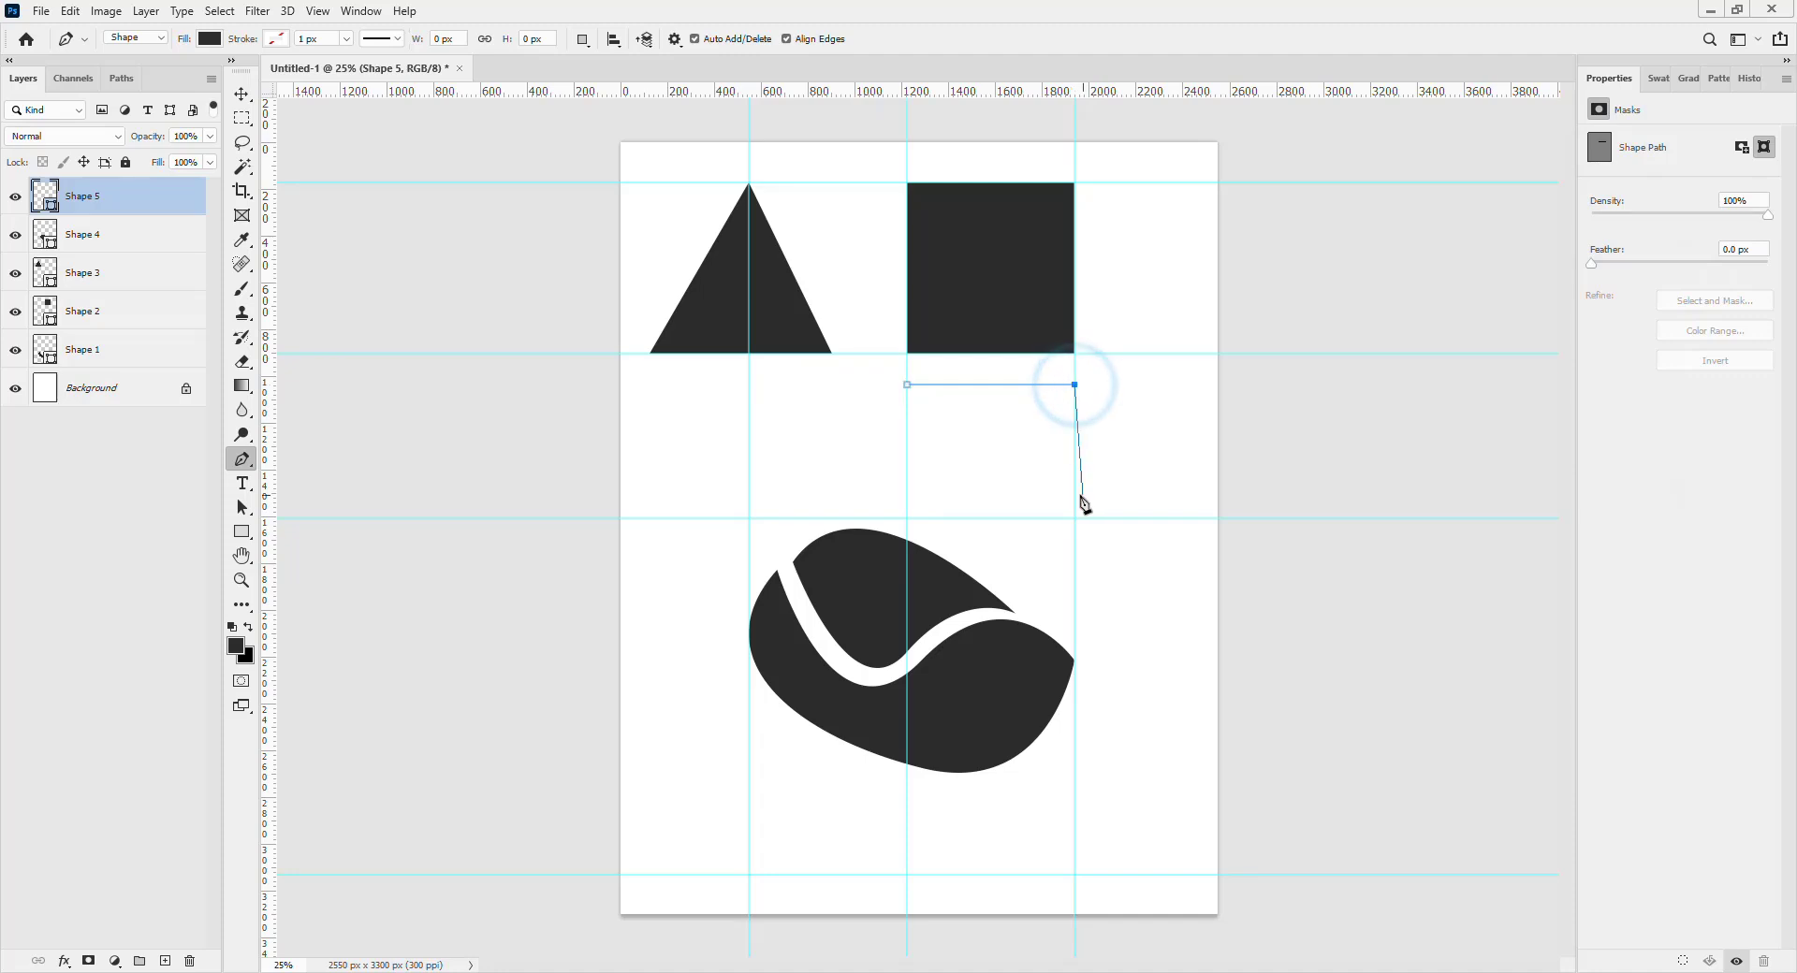
pyautogui.click(1075, 494)
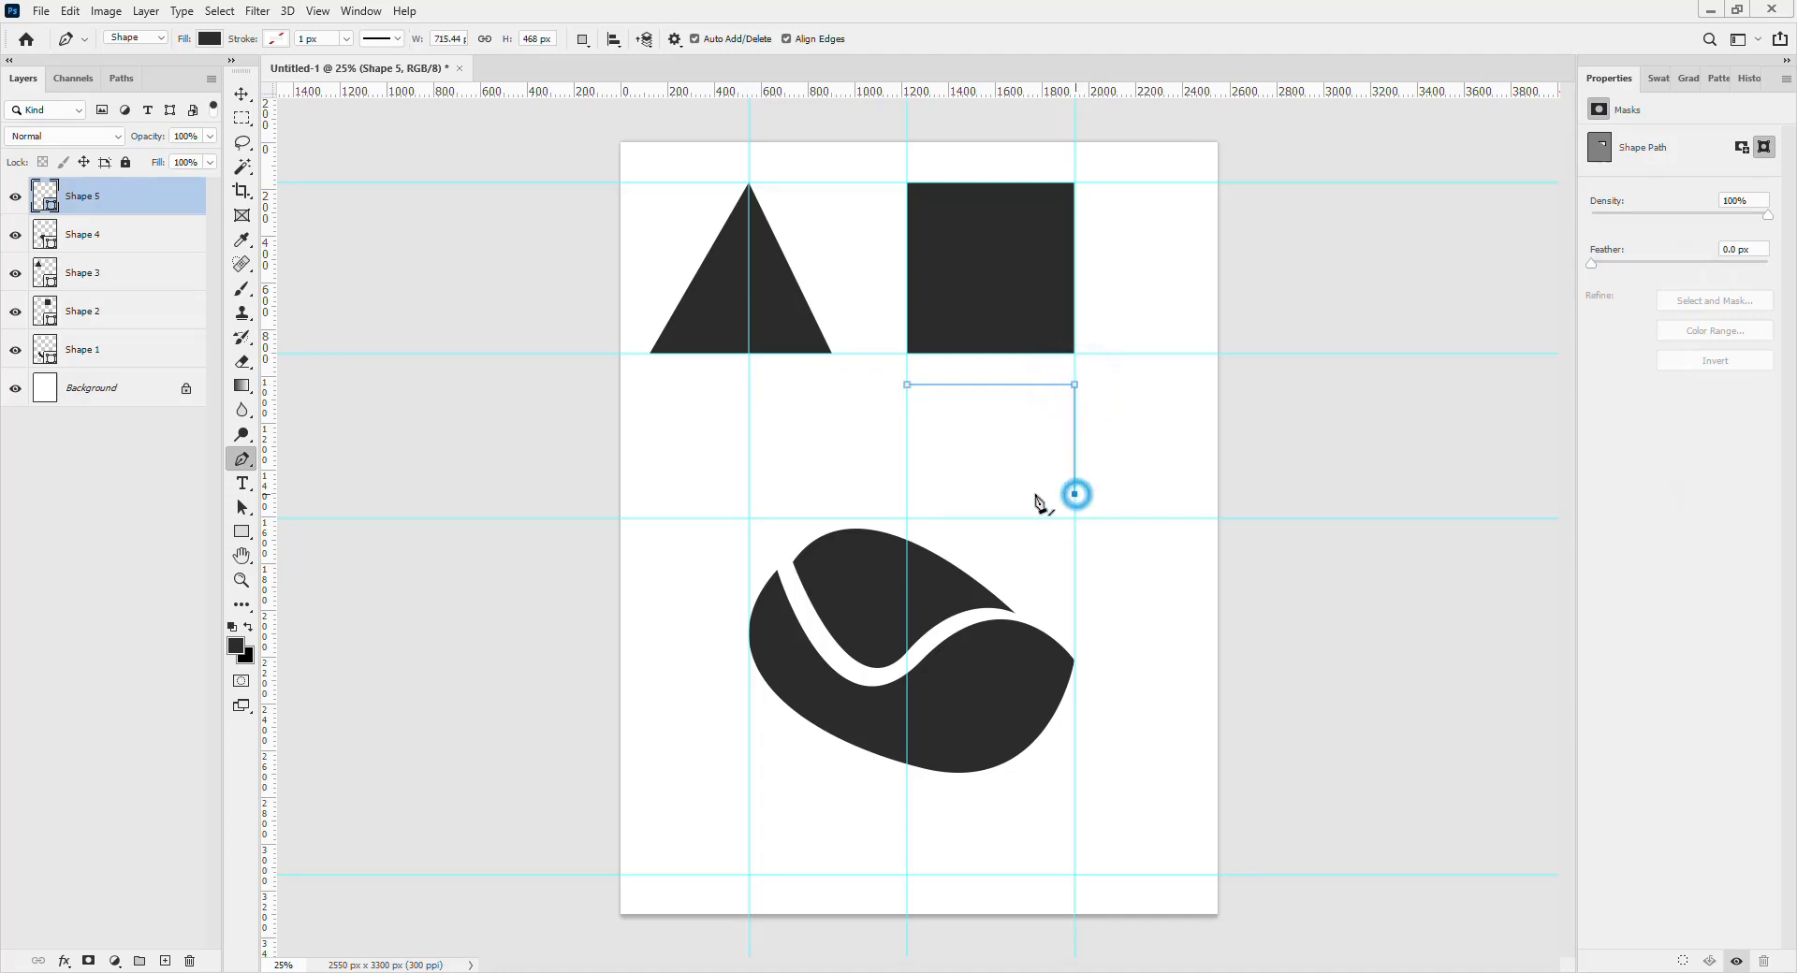
pyautogui.click(906, 494)
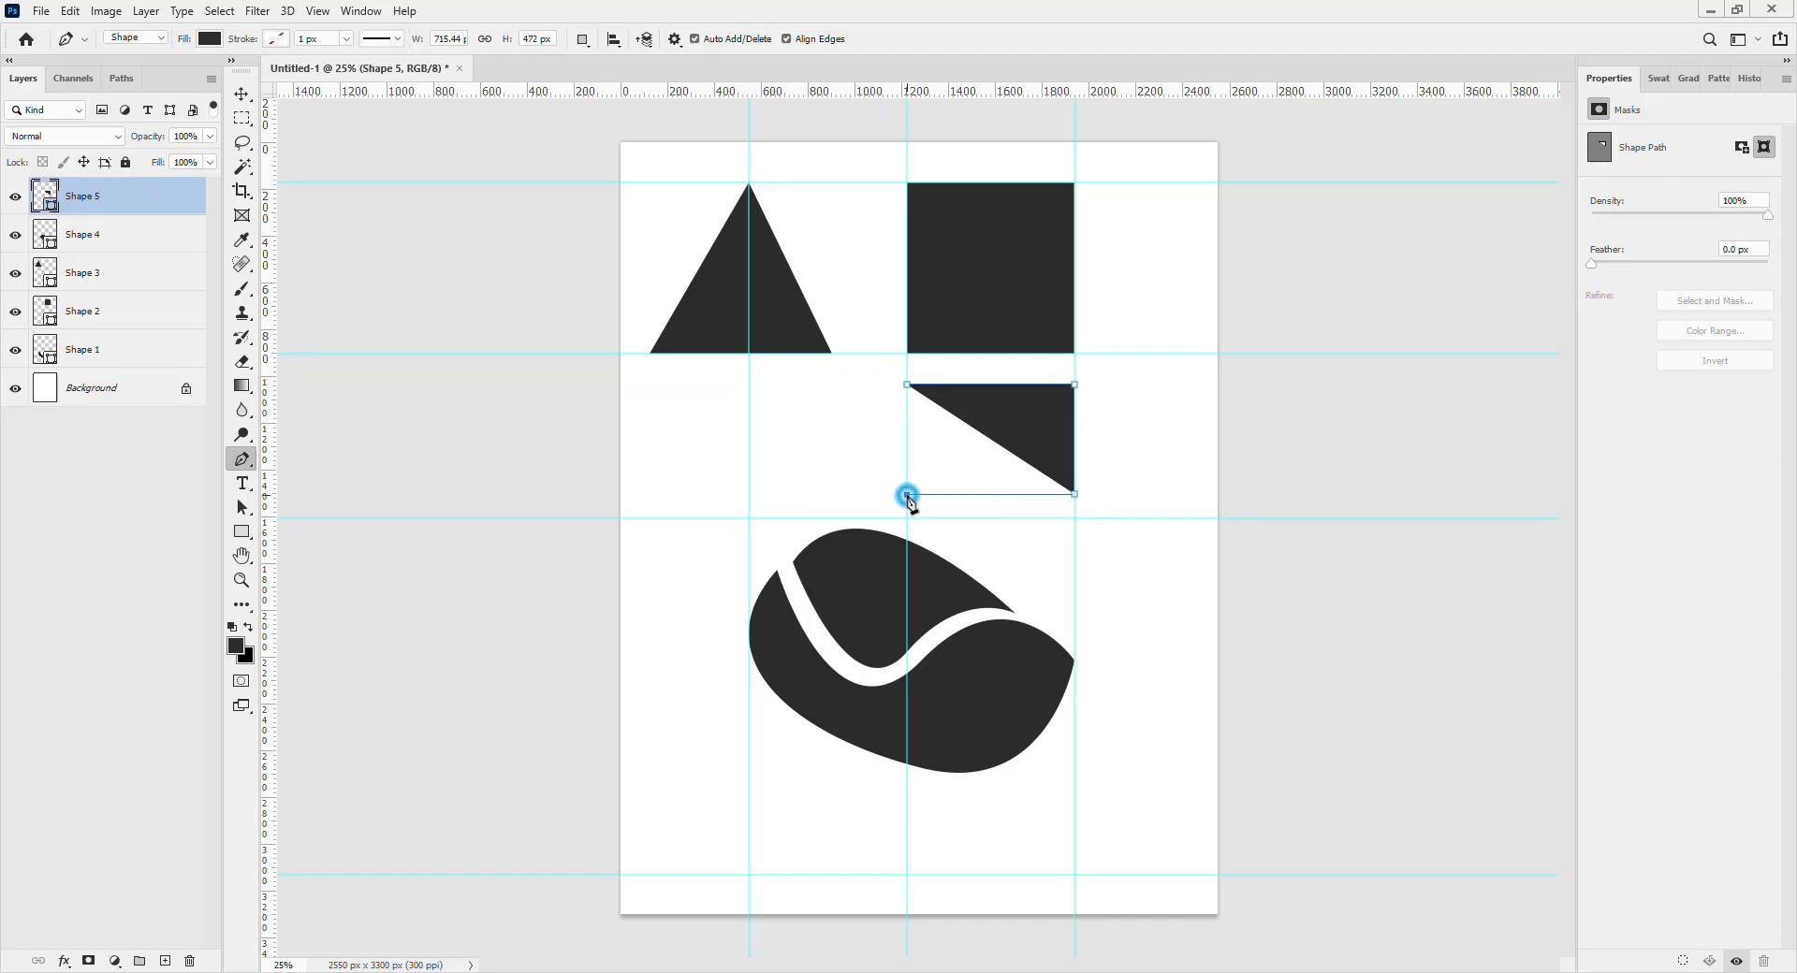
pyautogui.click(907, 385)
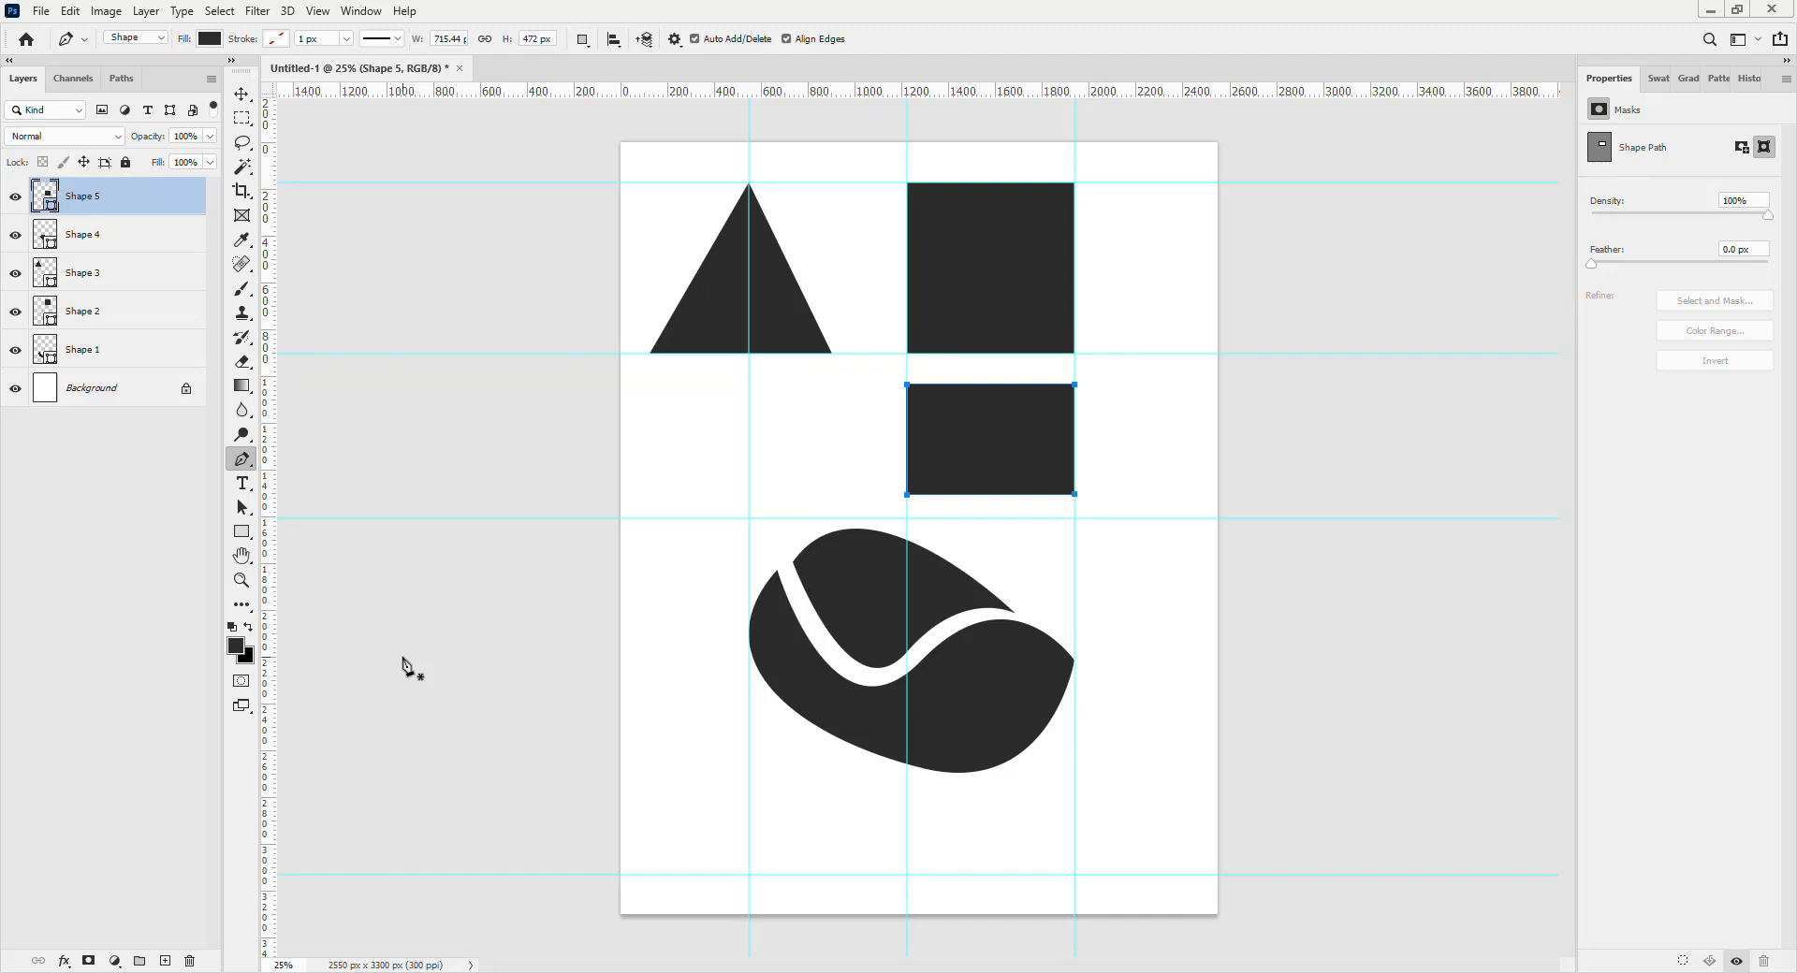
pyautogui.press('v')
pyautogui.rightClick(450, 508)
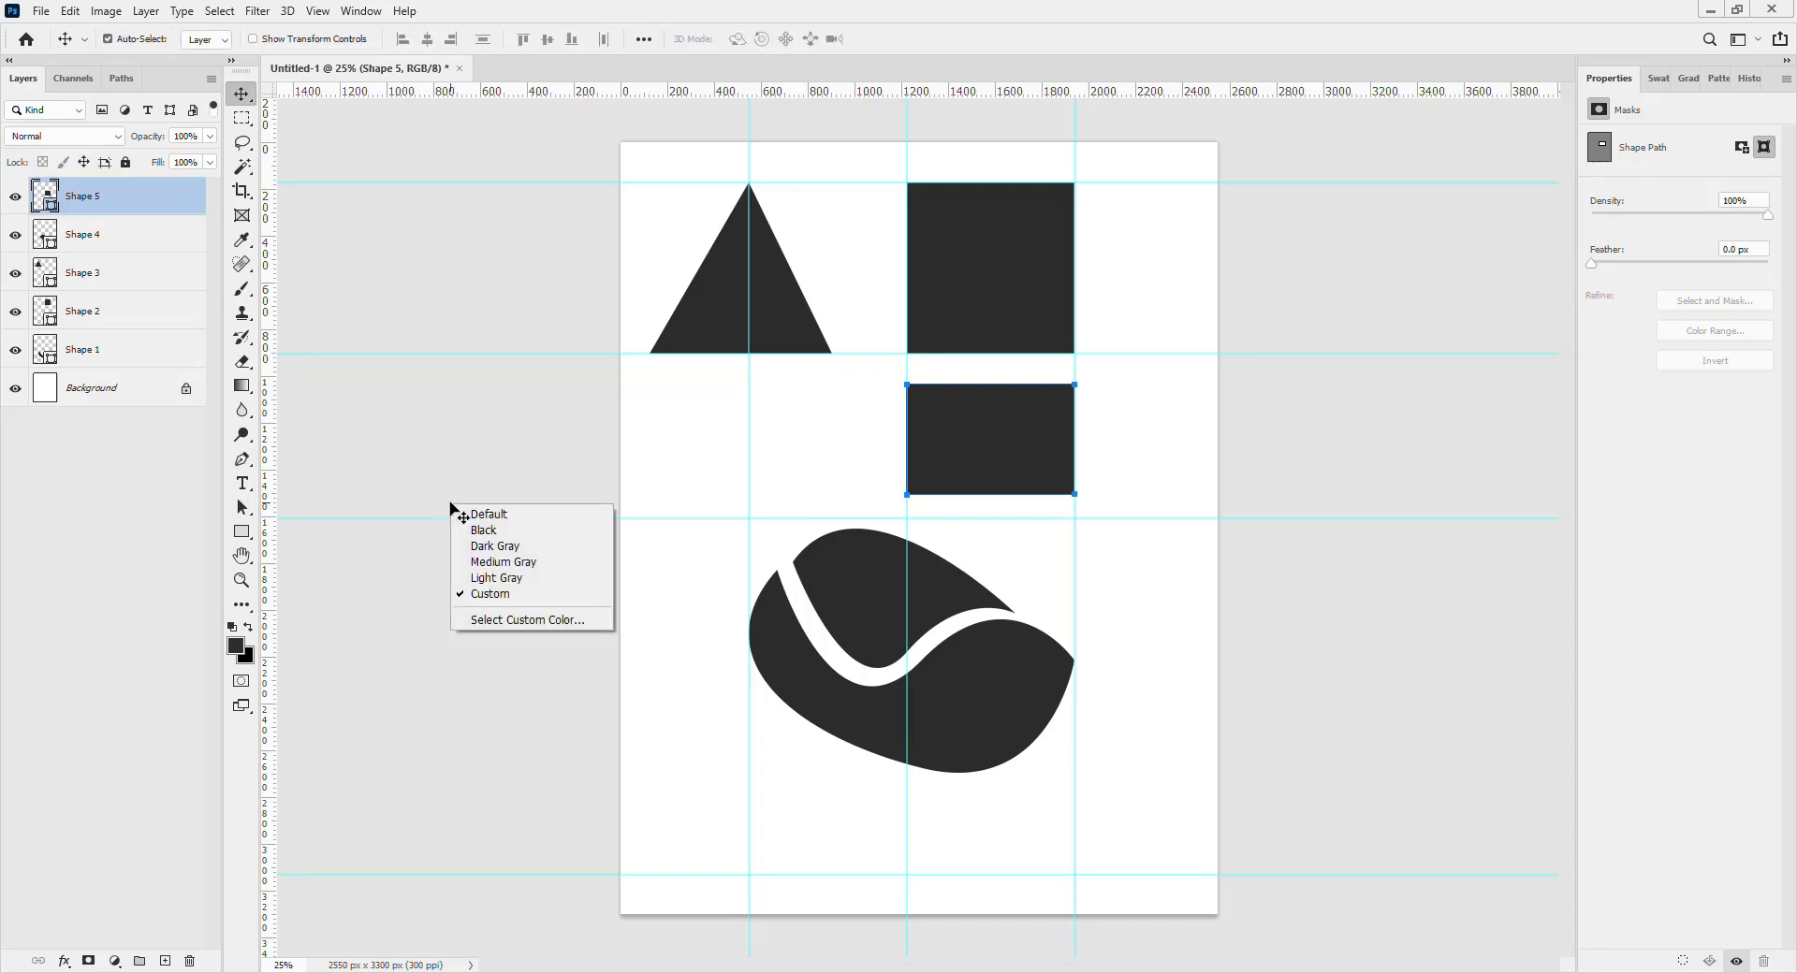
pyautogui.click(1153, 553)
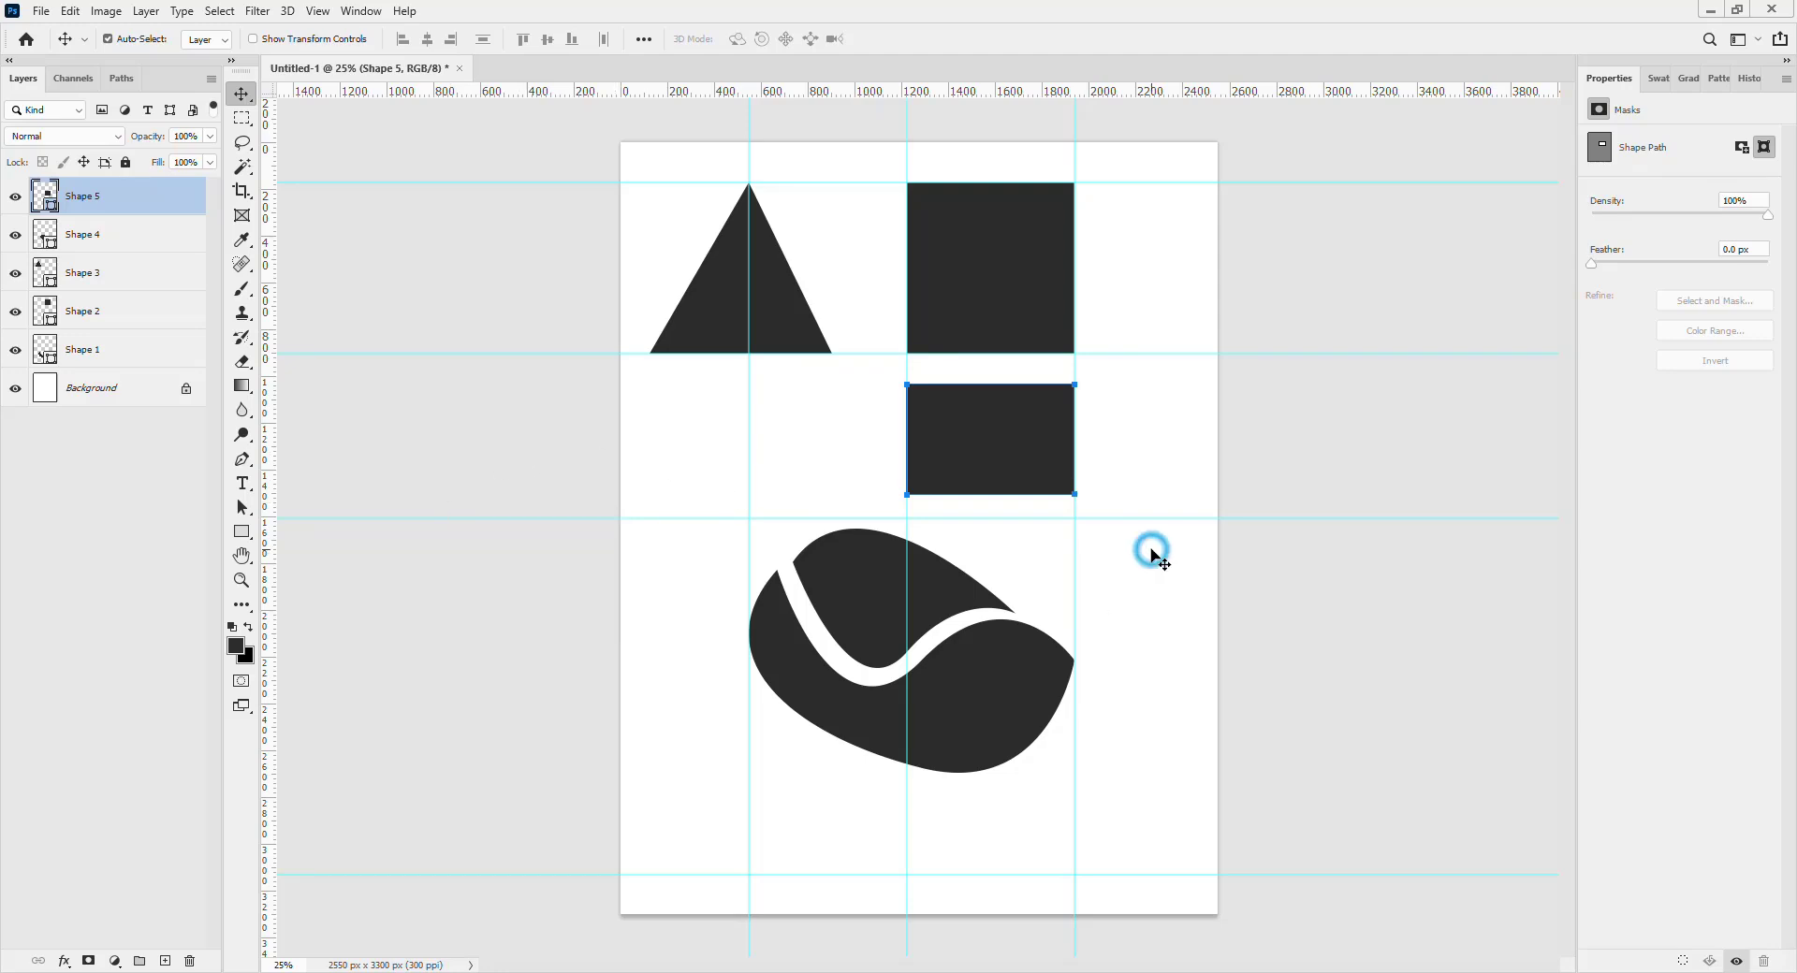
# Create a 2550 by 3300 px artboard named Artboard 1 from the document and try to drag it sideways.
pyautogui.click(147, 12)
pyautogui.moveTo(268, 38)
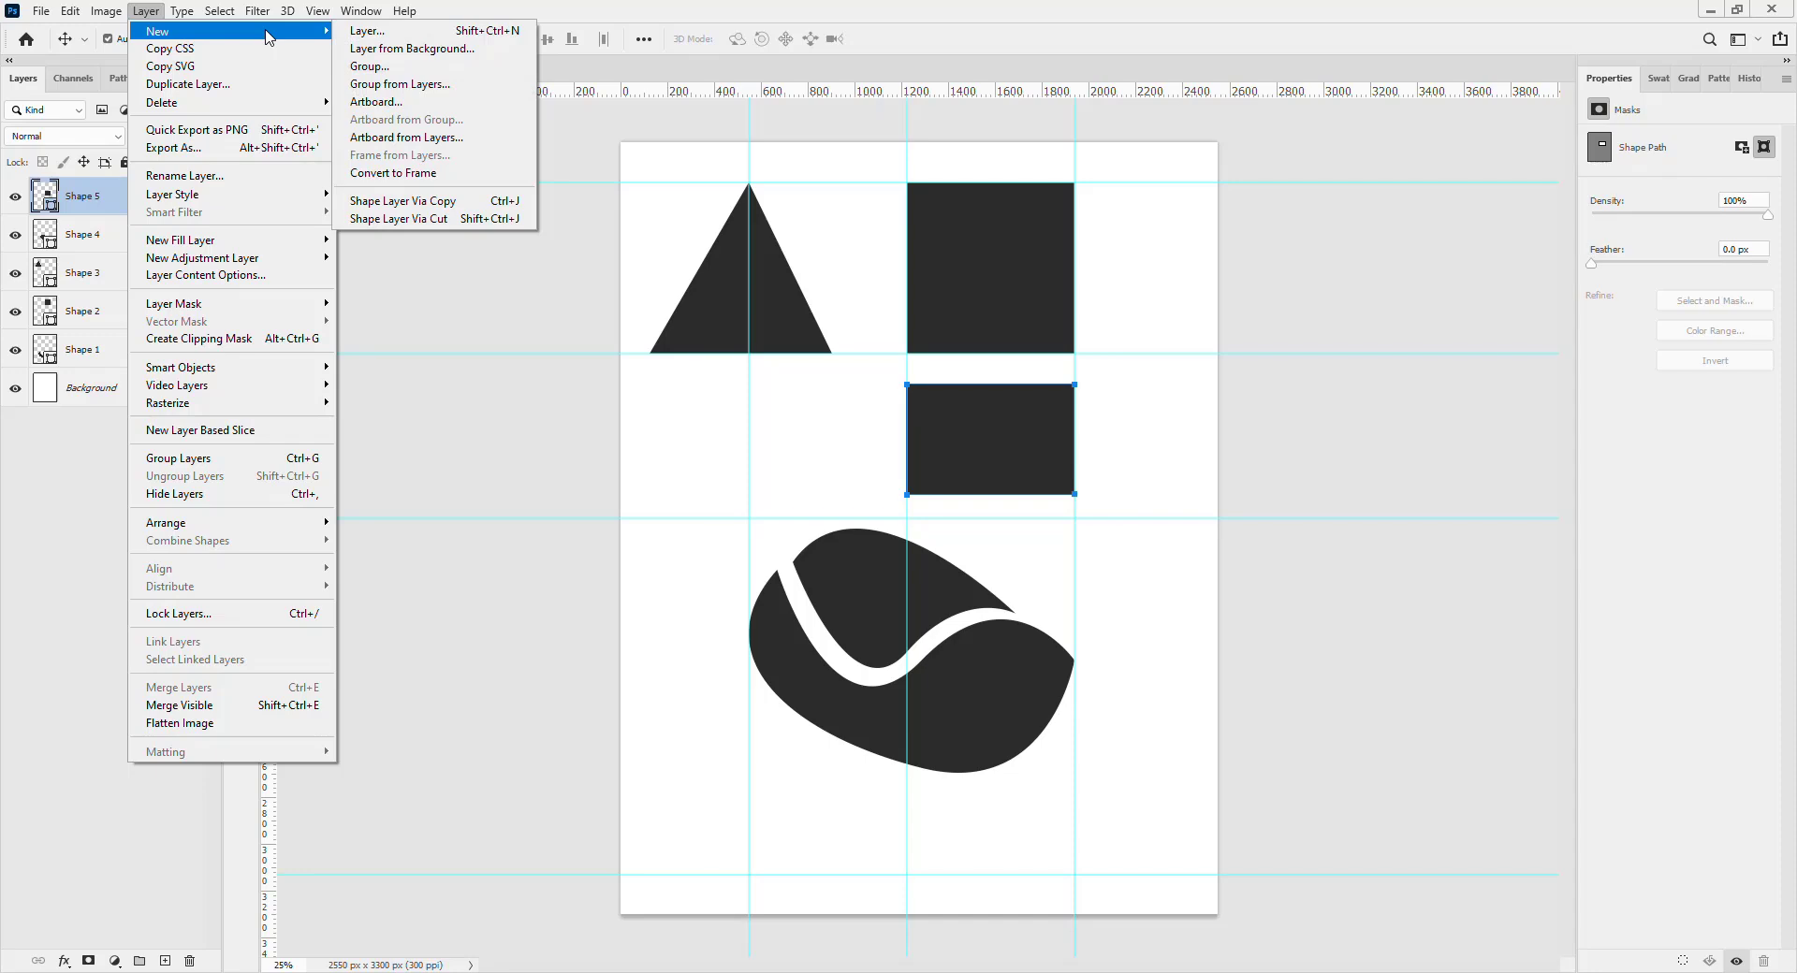
pyautogui.click(409, 102)
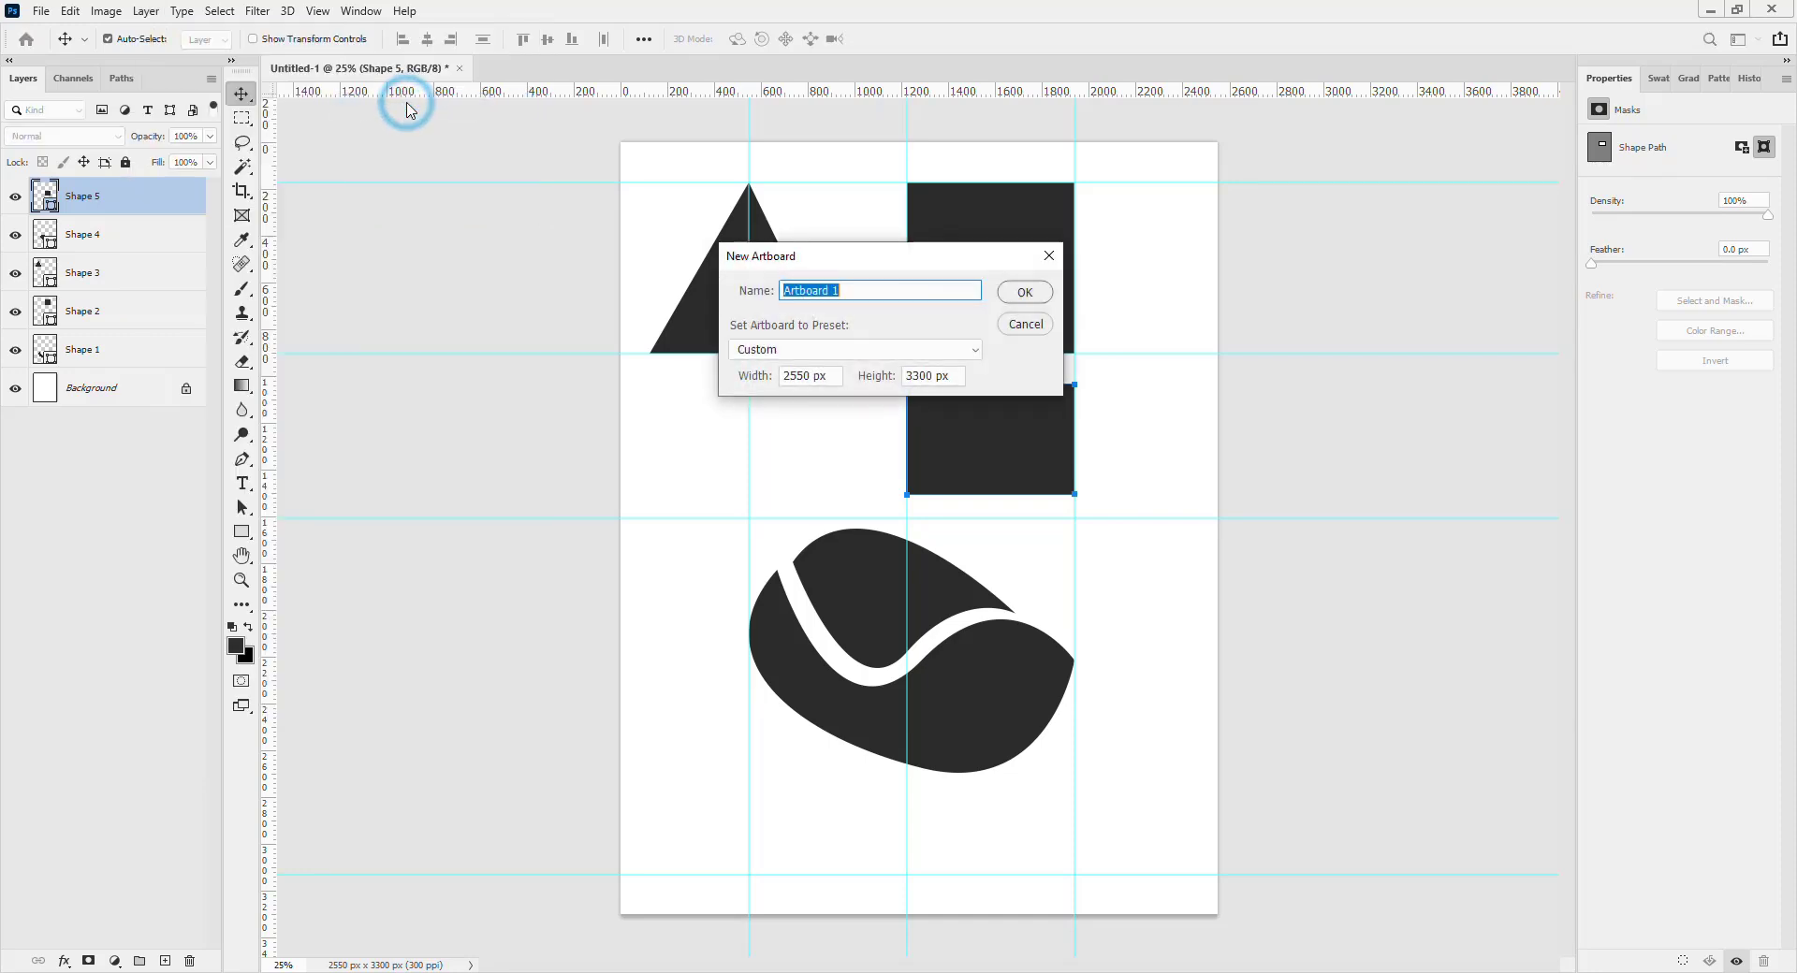
pyautogui.click(1026, 293)
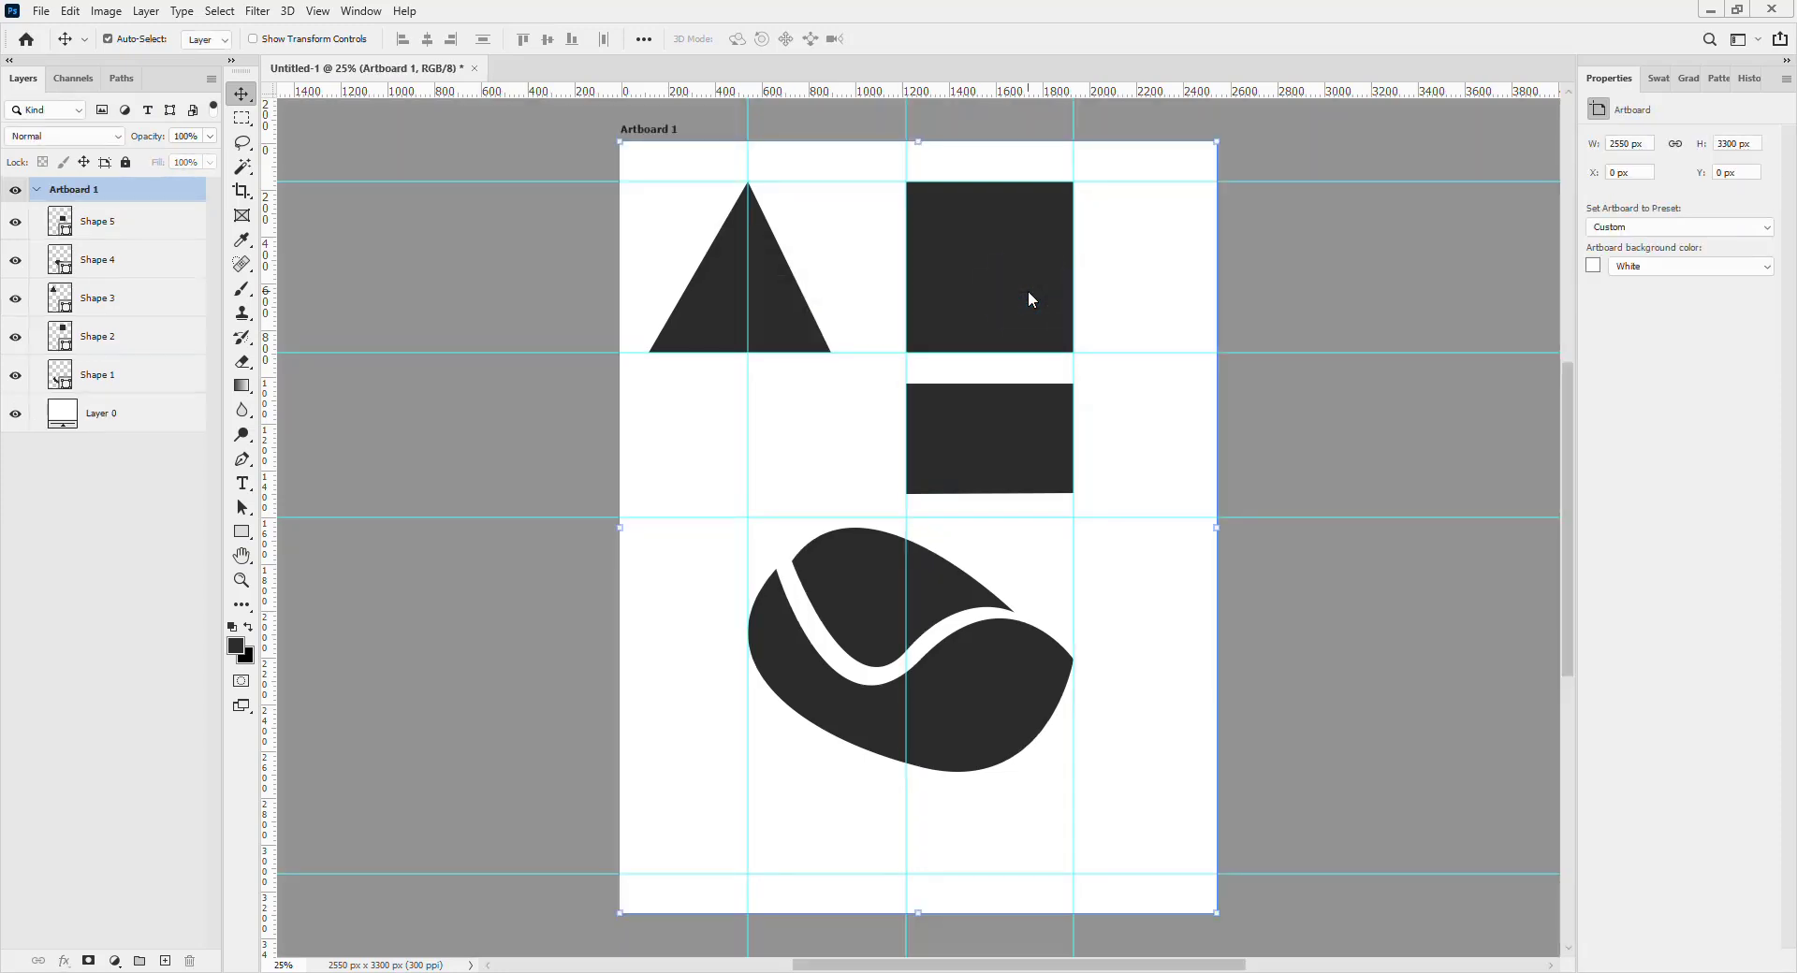
pyautogui.hotkey('ctrl', '-')
pyautogui.hotkey('ctrl', '-')
pyautogui.hotkey('ctrl', '-')
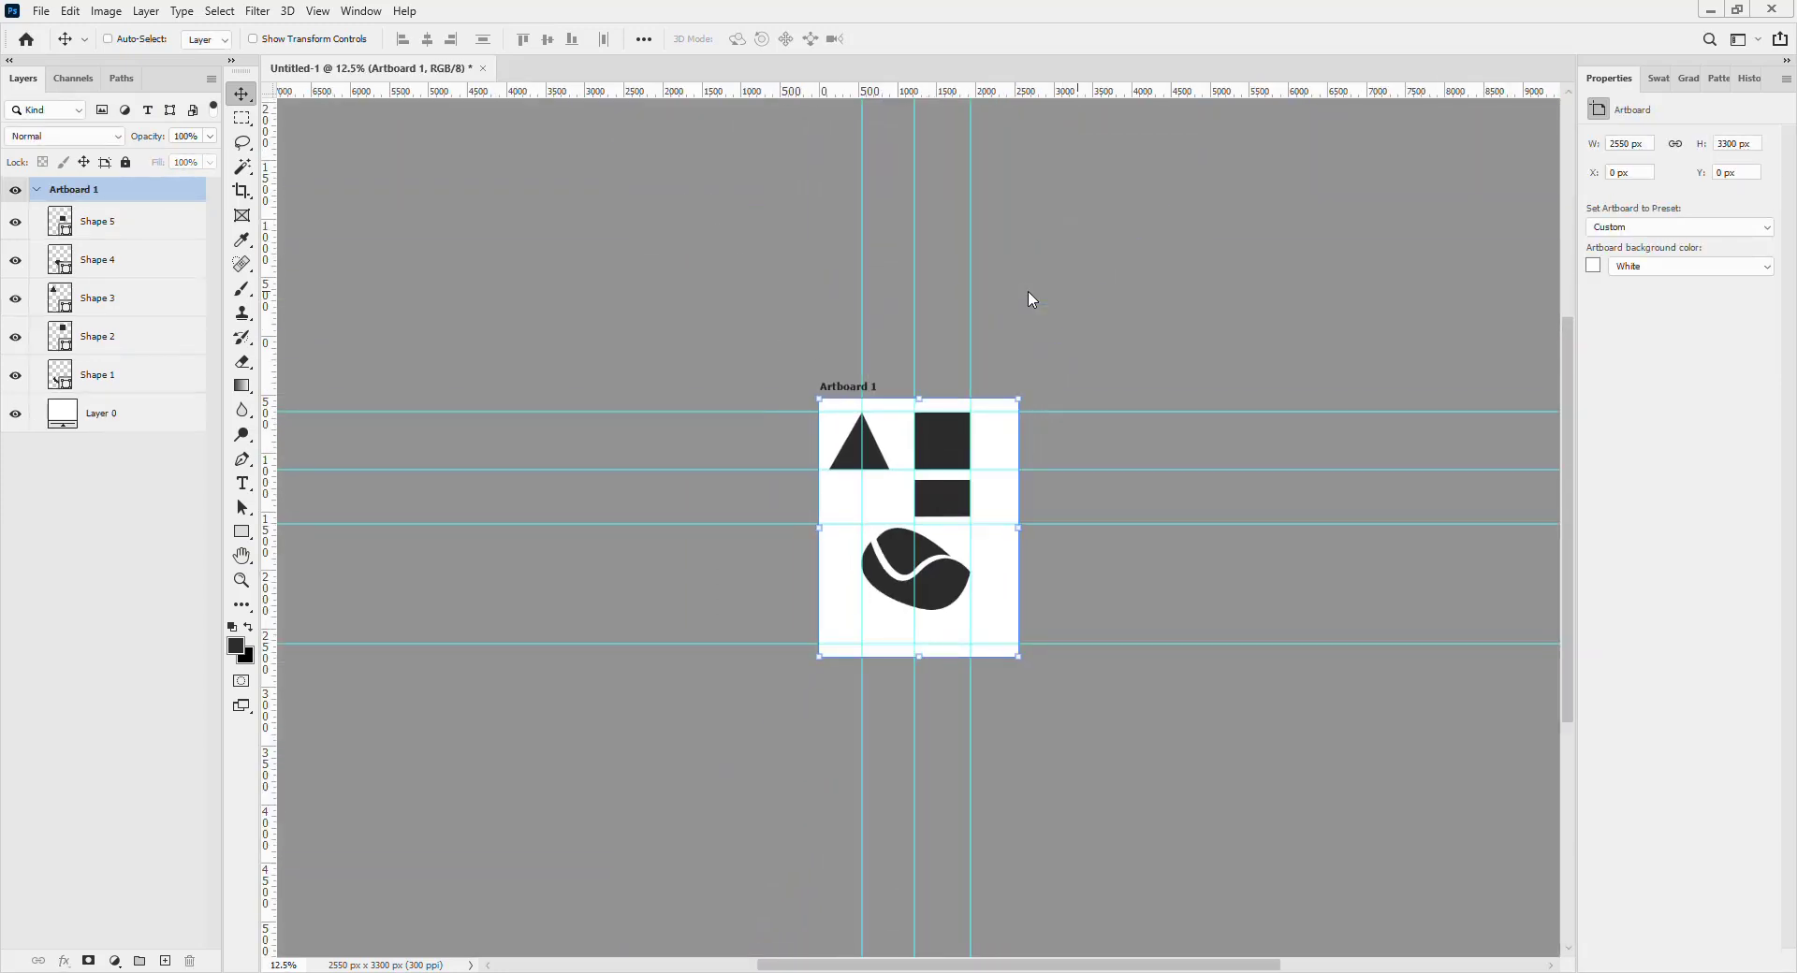
pyautogui.moveTo(999, 452); pyautogui.dragTo(1179, 489)
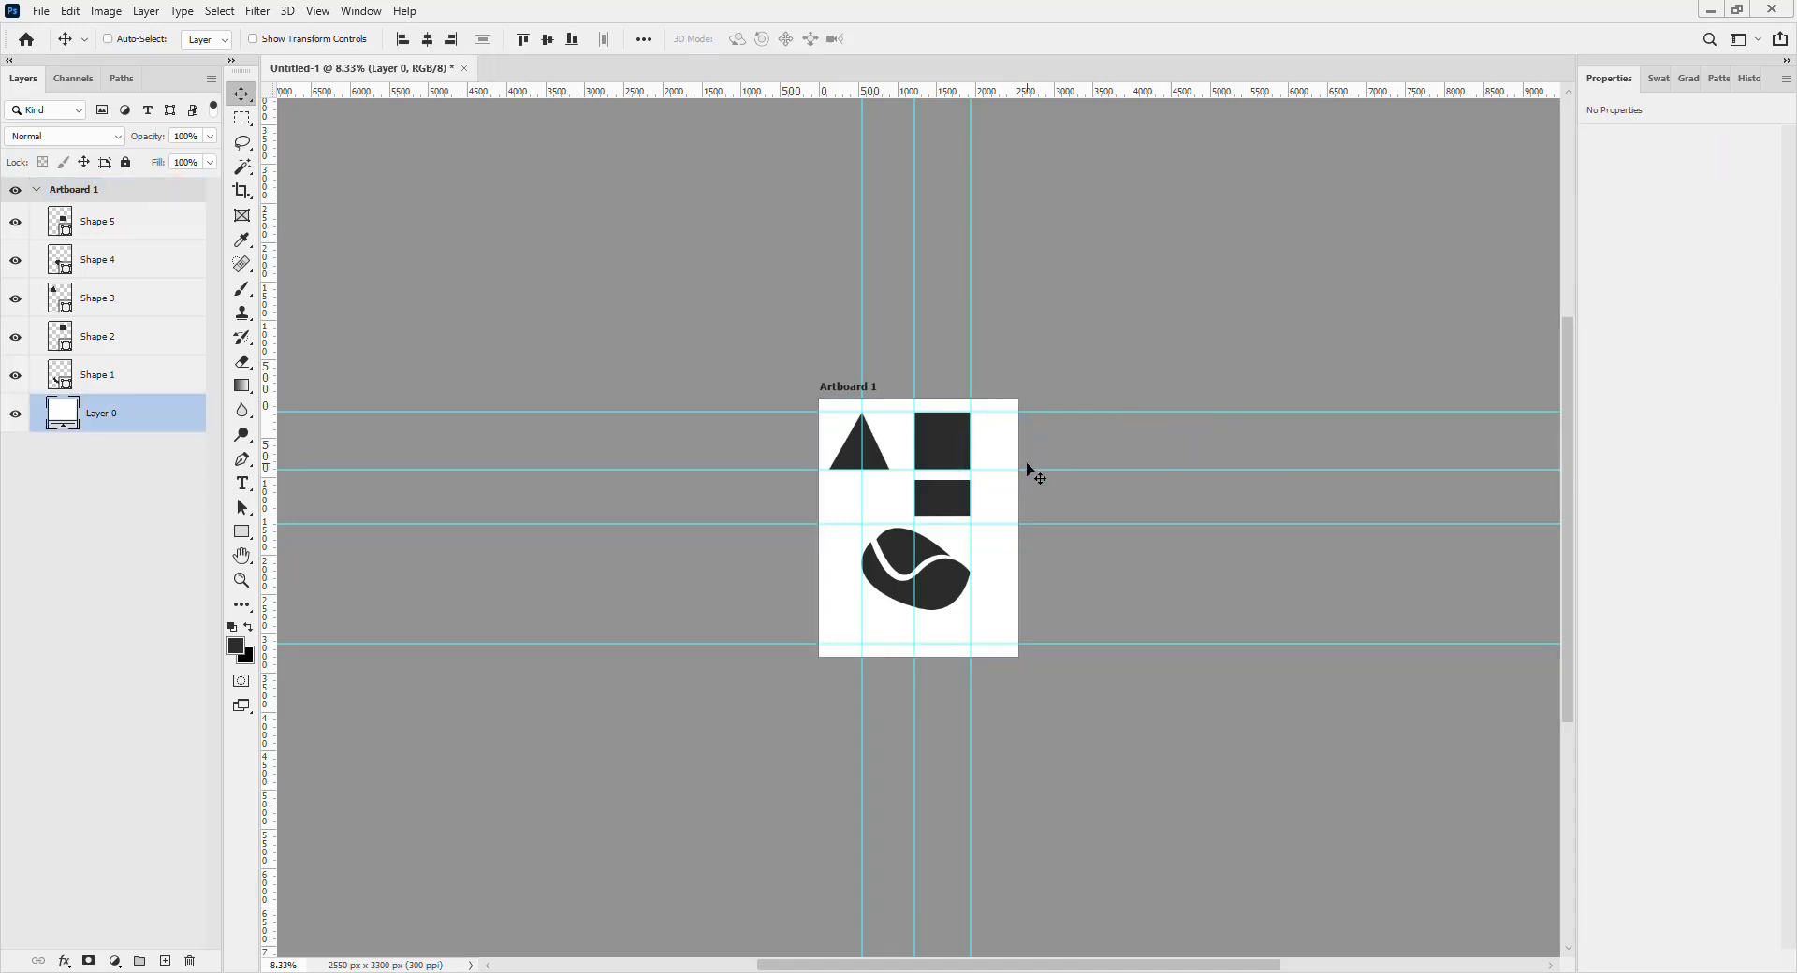
# Undo the artboard creation and deselect the rectangle's layer.
pyautogui.hotkey('ctrl', 'z')
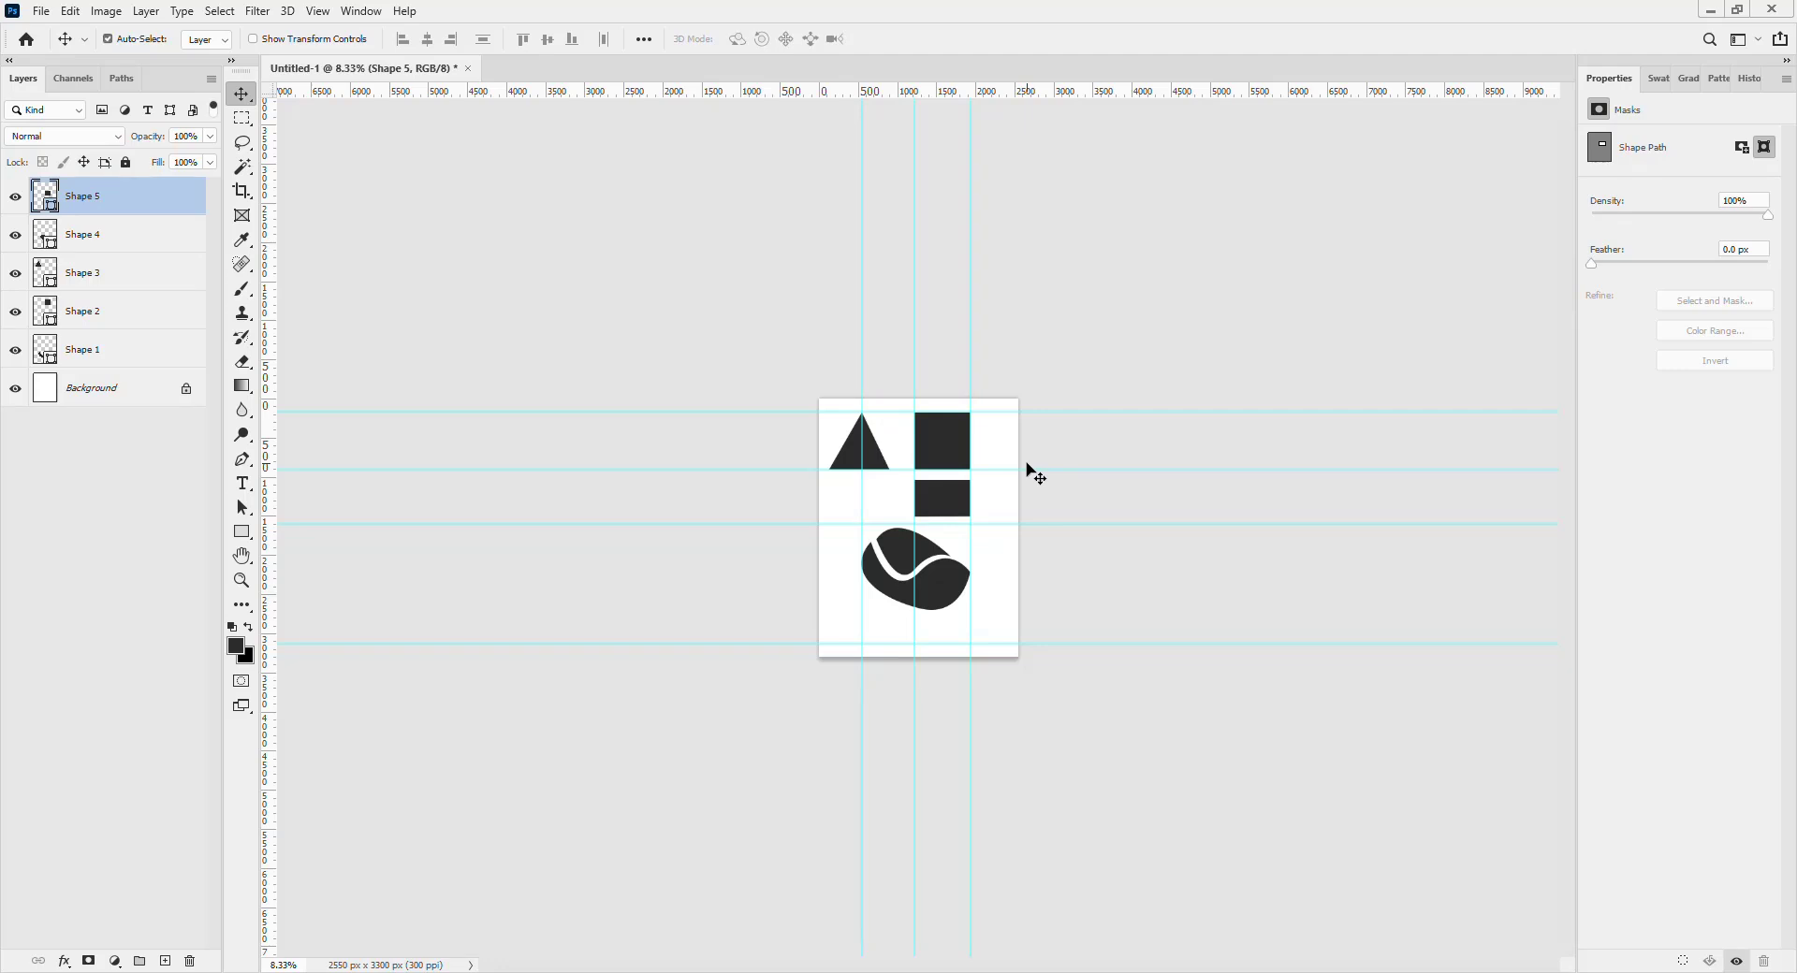
pyautogui.click(1083, 355)
pyautogui.hotkey('ctrl', '+')
pyautogui.hotkey('ctrl', '+')
pyautogui.hotkey('ctrl', '+')
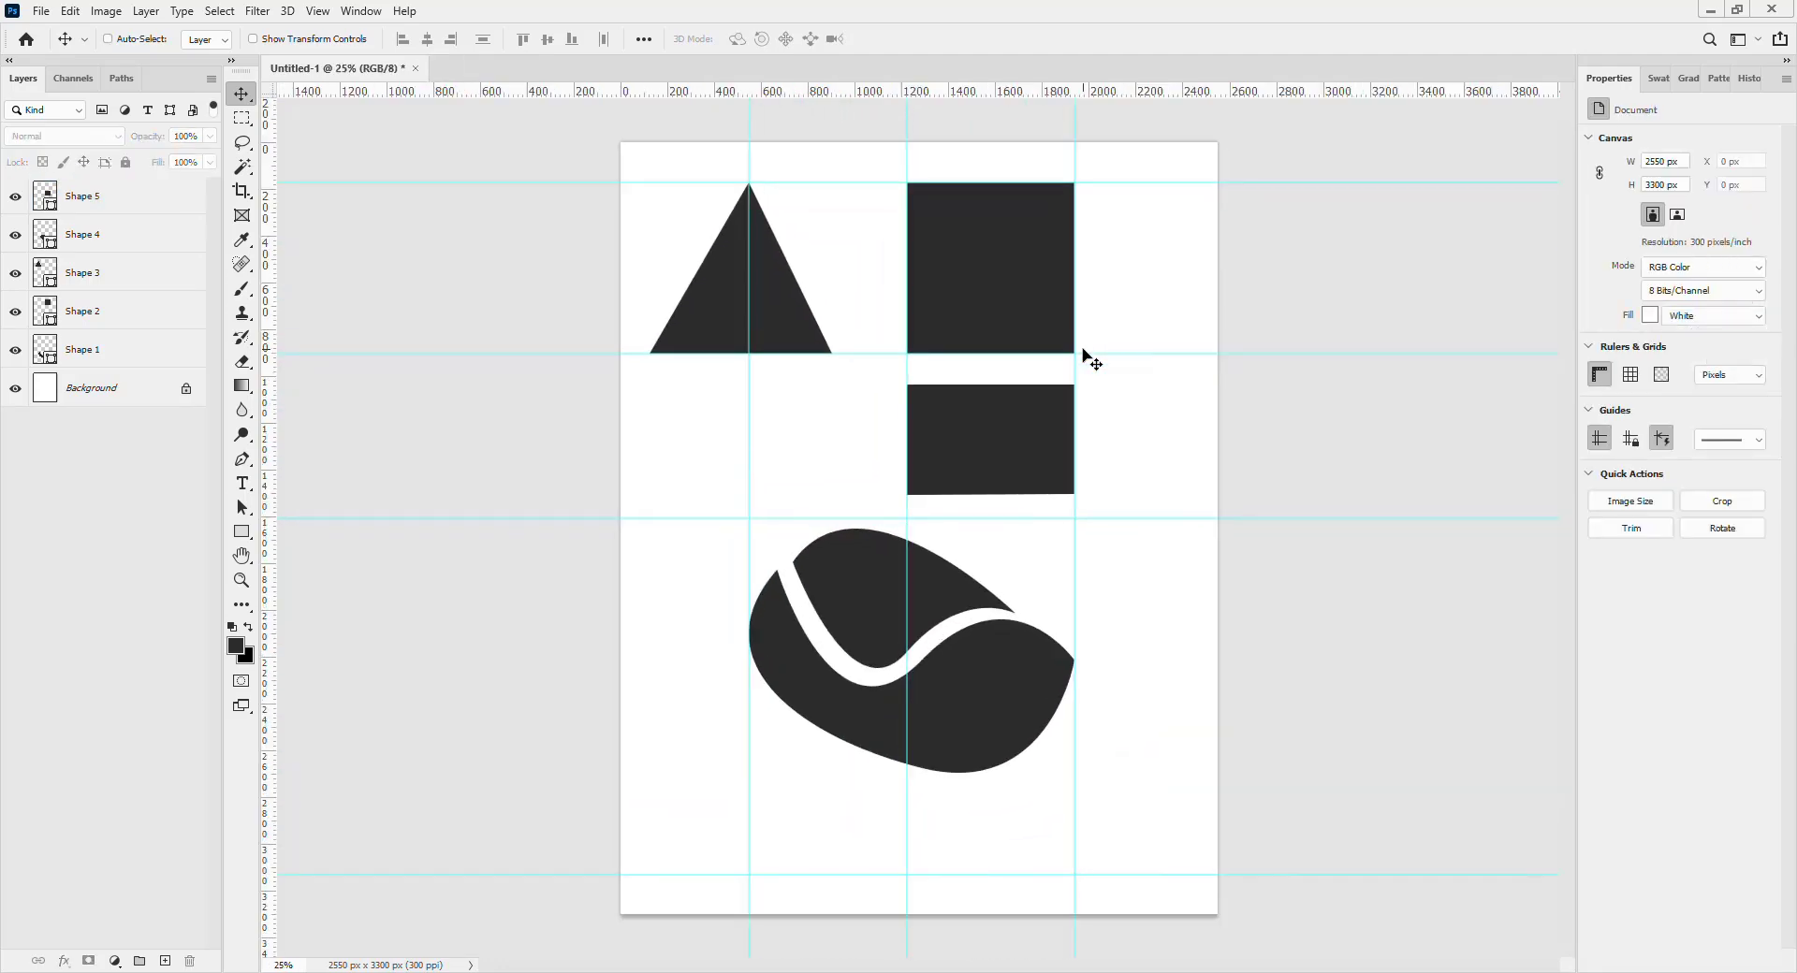
pyautogui.click(1289, 270)
pyautogui.click(93, 16)
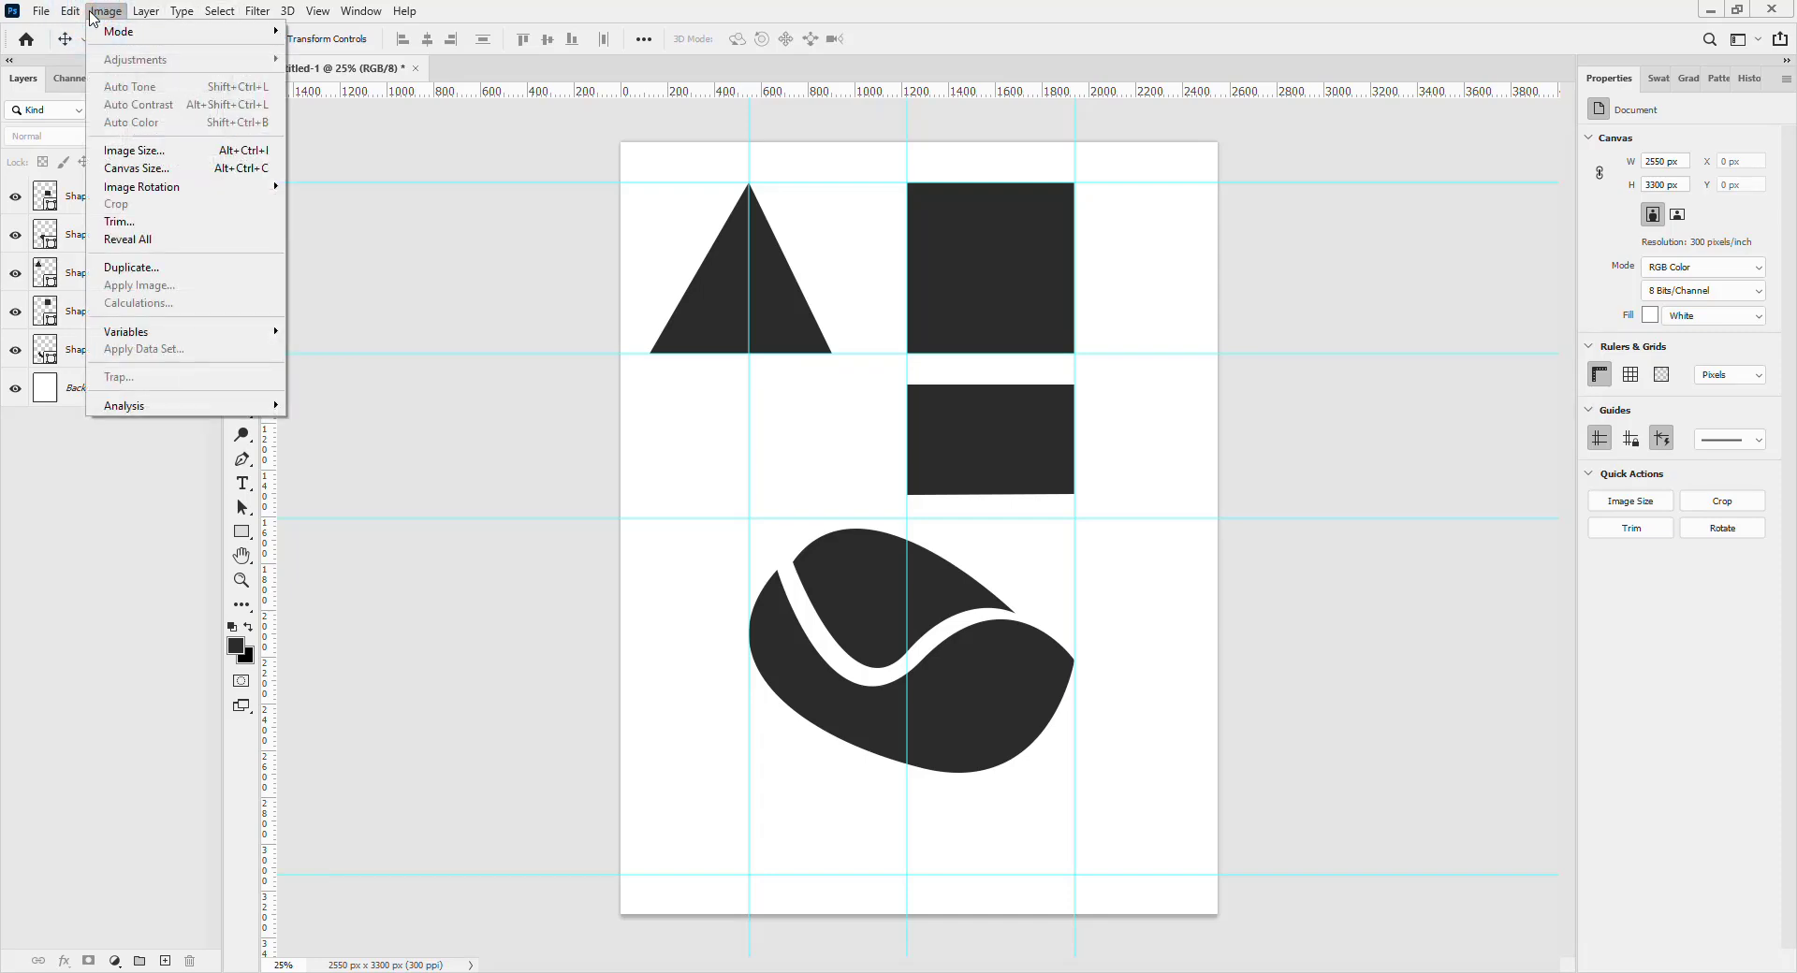
pyautogui.moveTo(49, 15)
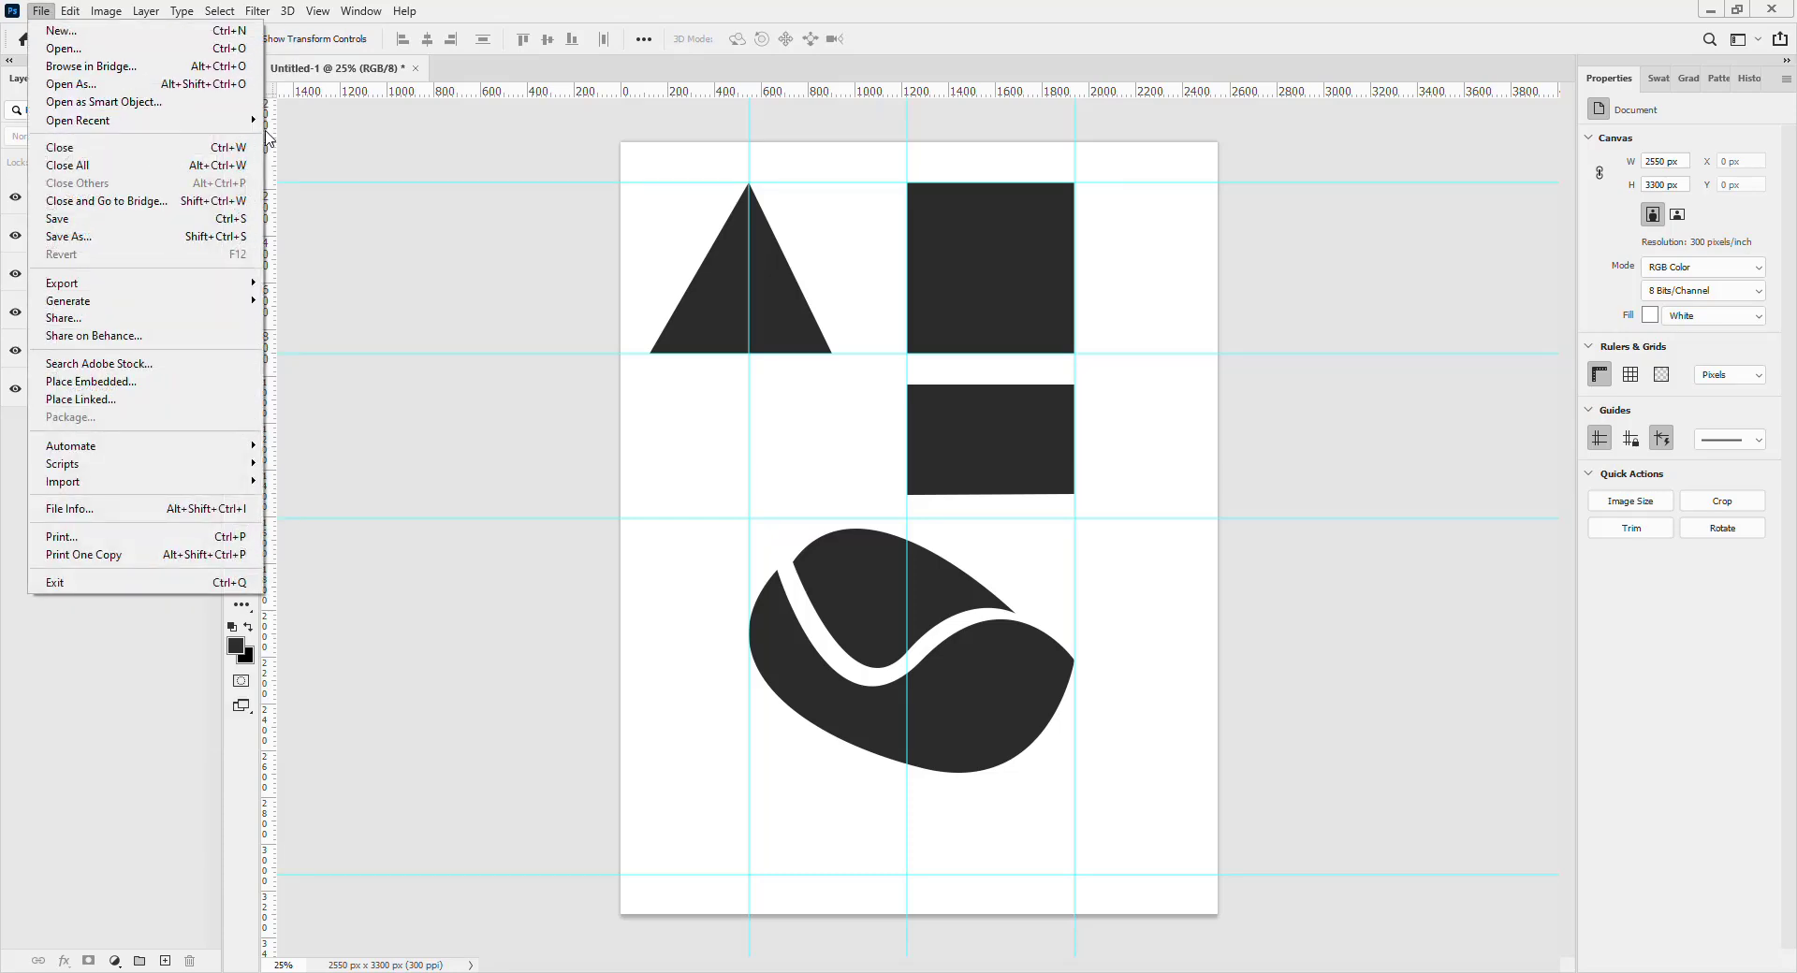
pyautogui.click(539, 266)
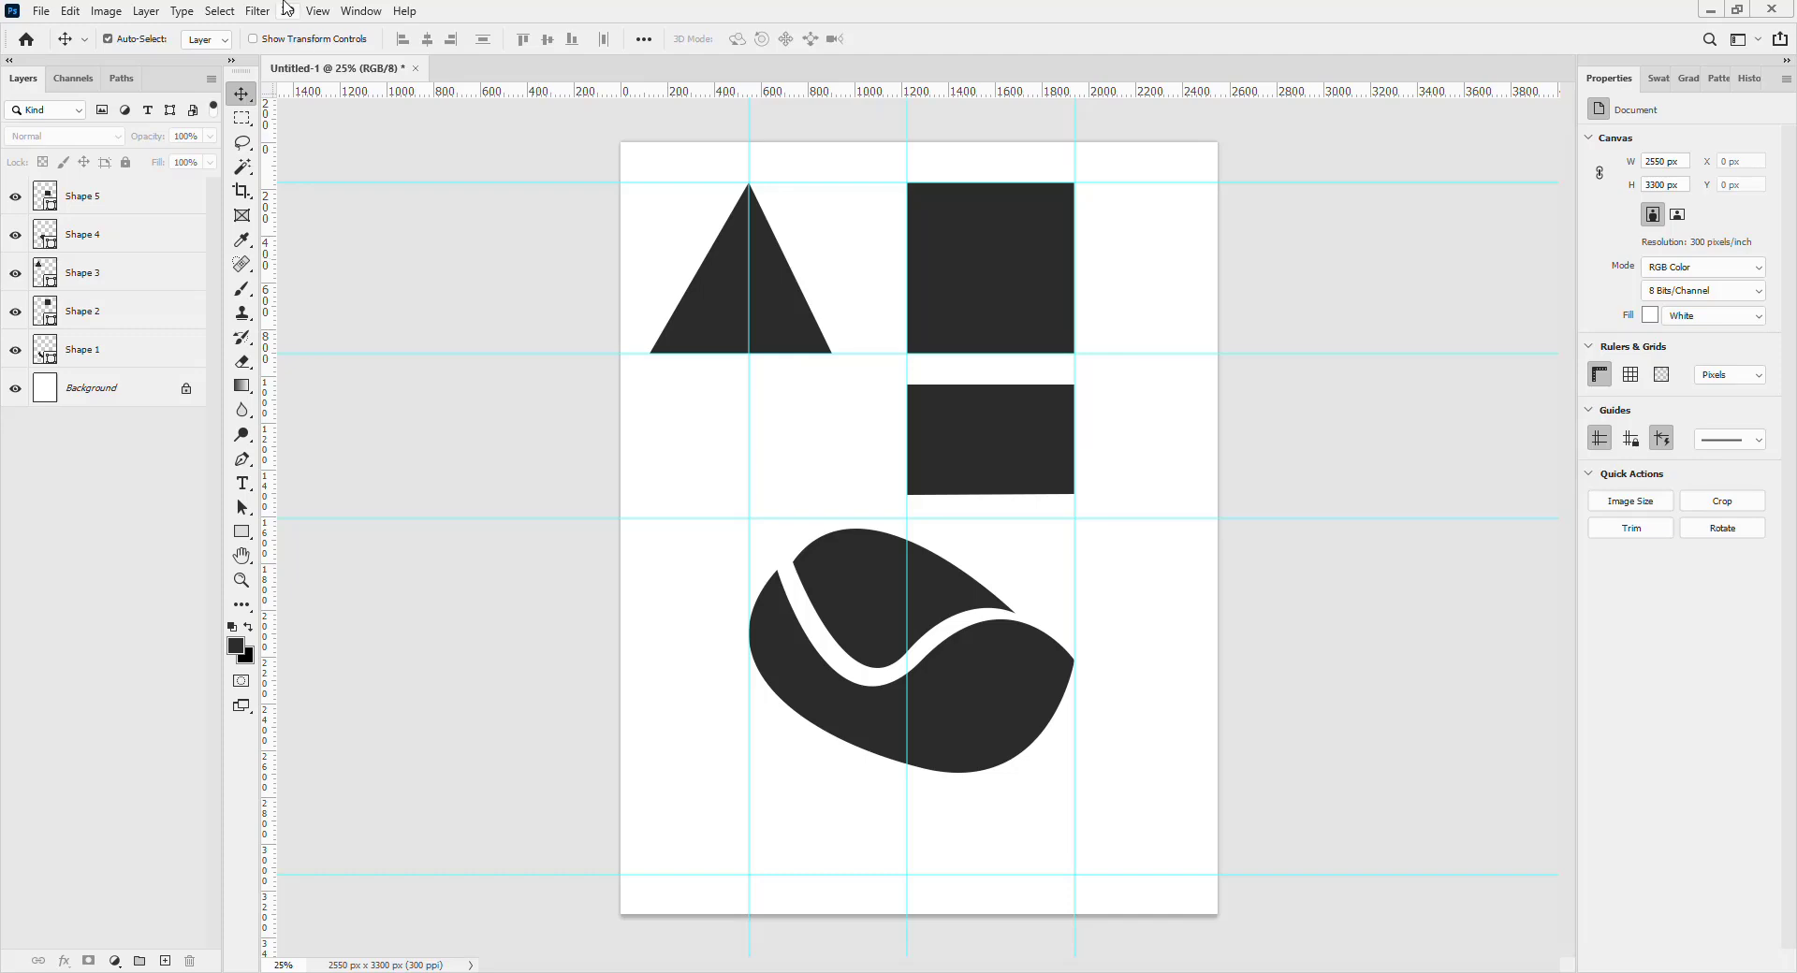
# Create a new portrait Letter document, 8.5 x 11 inches at 300 pixels/inch with a white background.
pyautogui.click(41, 11)
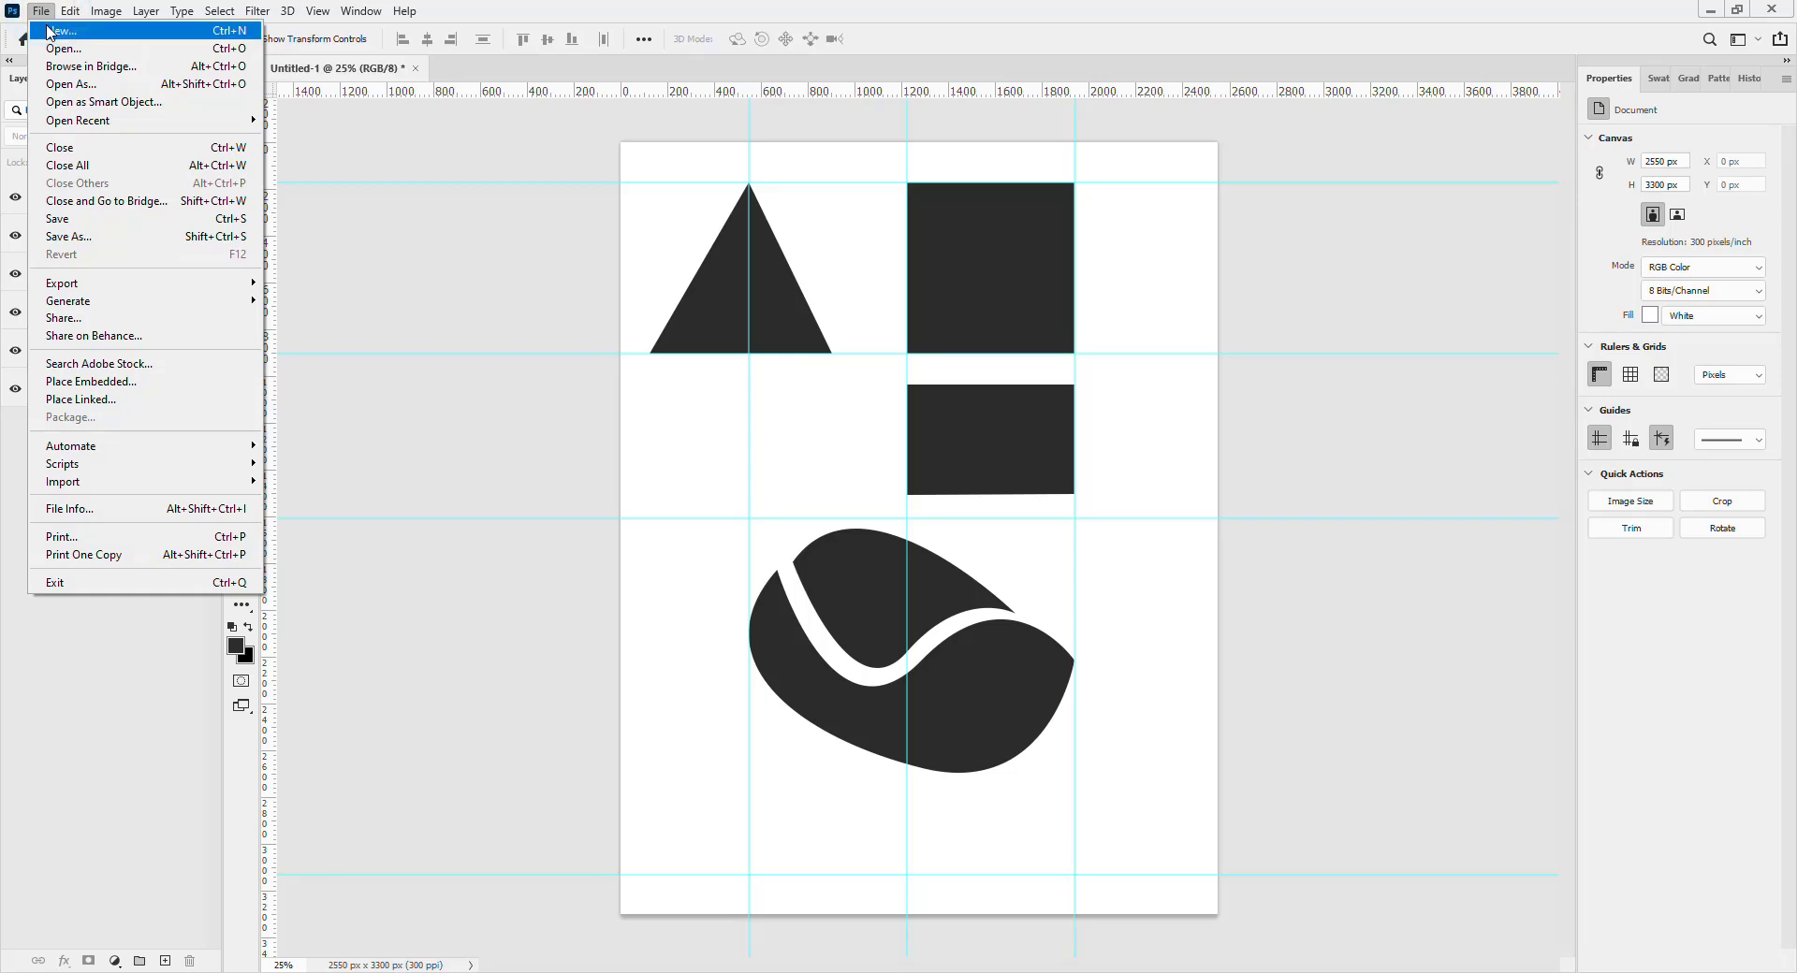
pyautogui.click(52, 31)
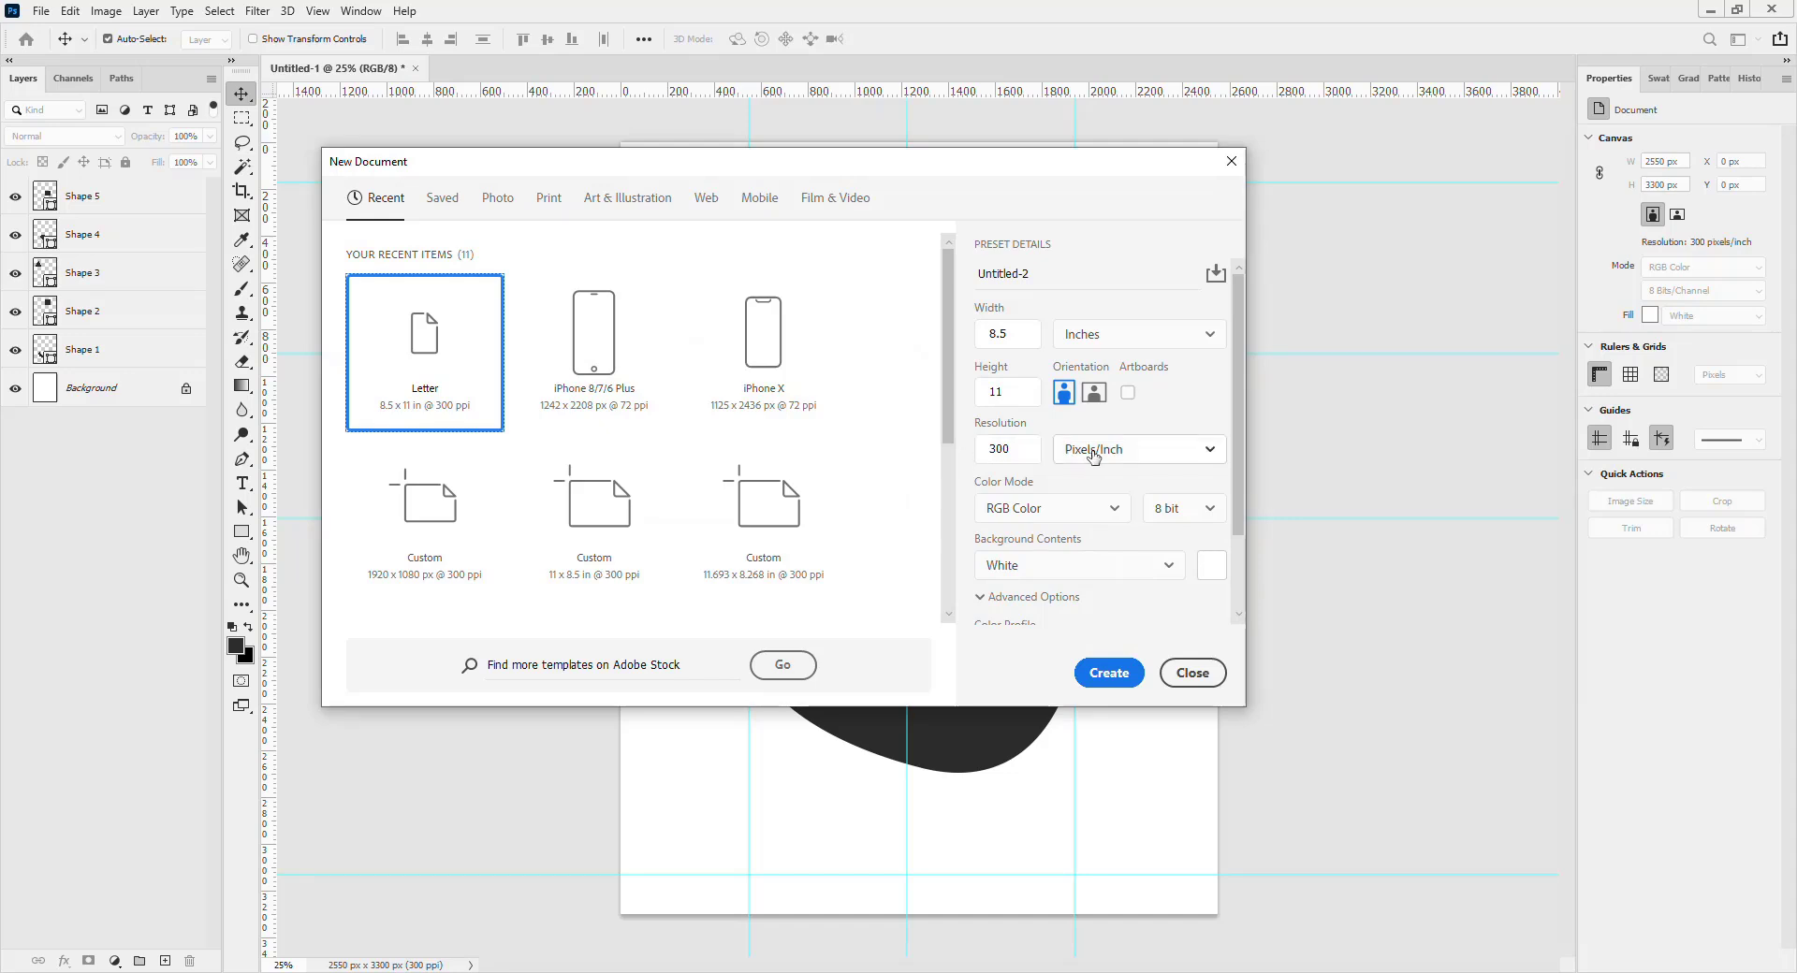
pyautogui.click(1105, 683)
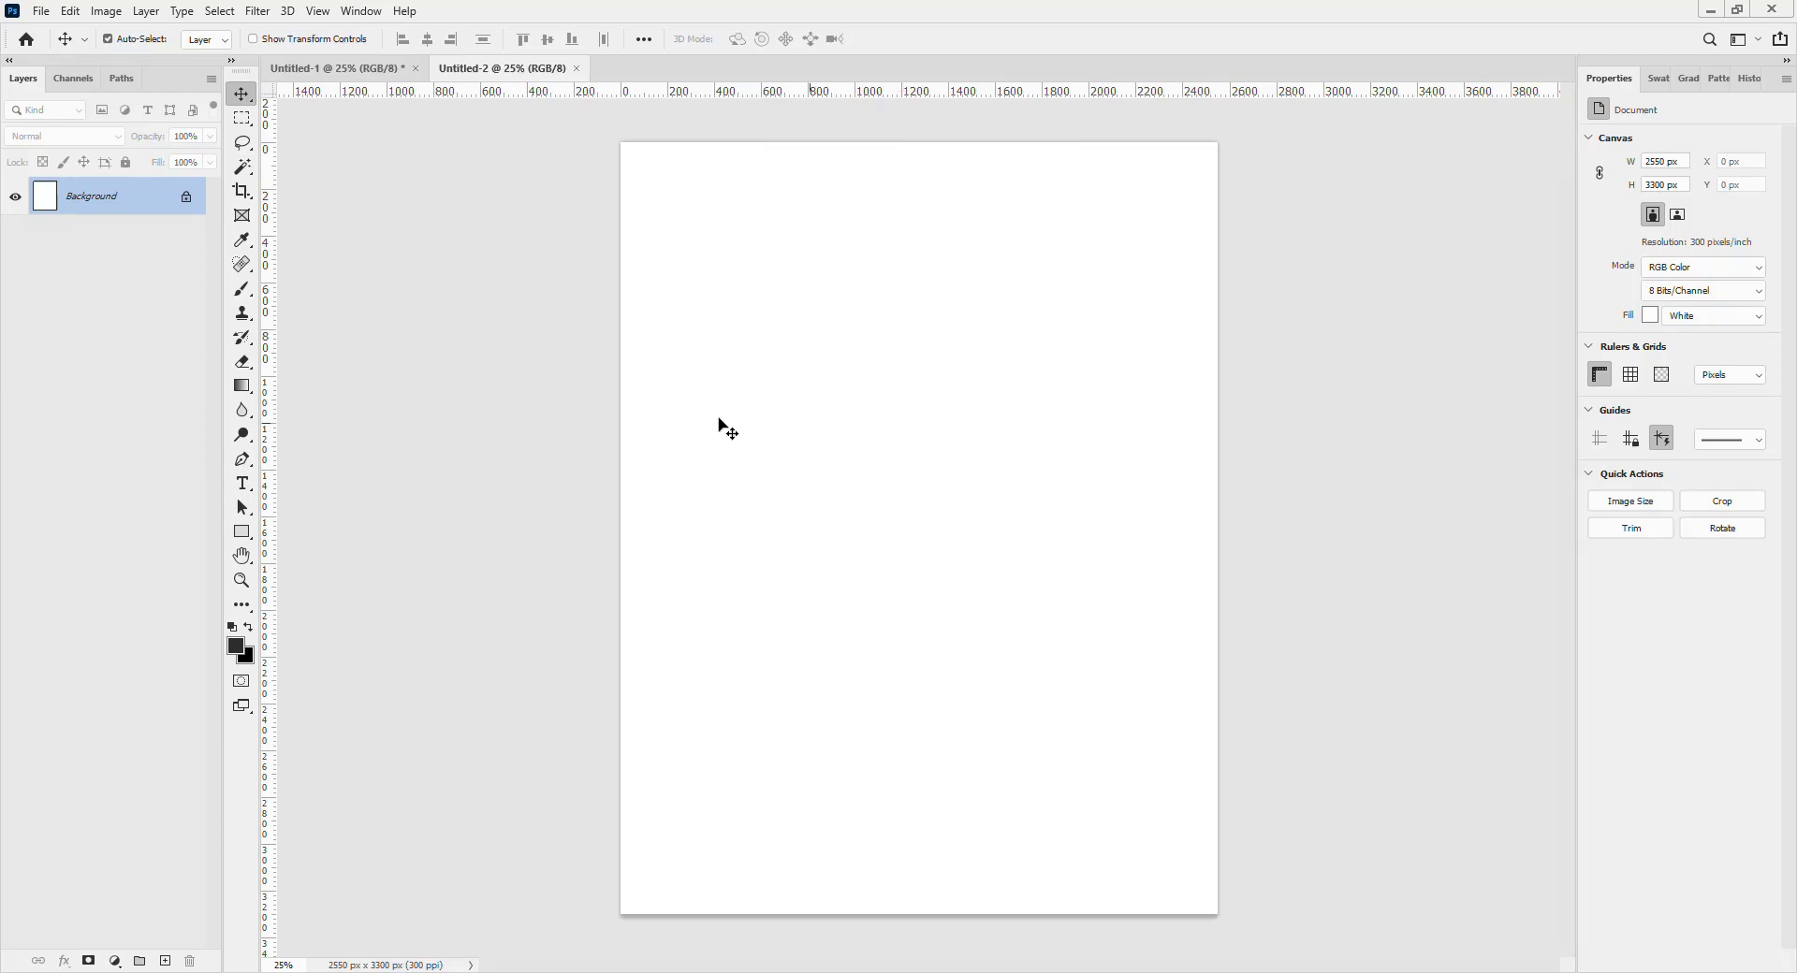
# Add three vertical and three horizontal guides to the blank page: one just inside each edge and one through the centre in each direction.
pyautogui.moveTo(270, 380); pyautogui.dragTo(665, 399)
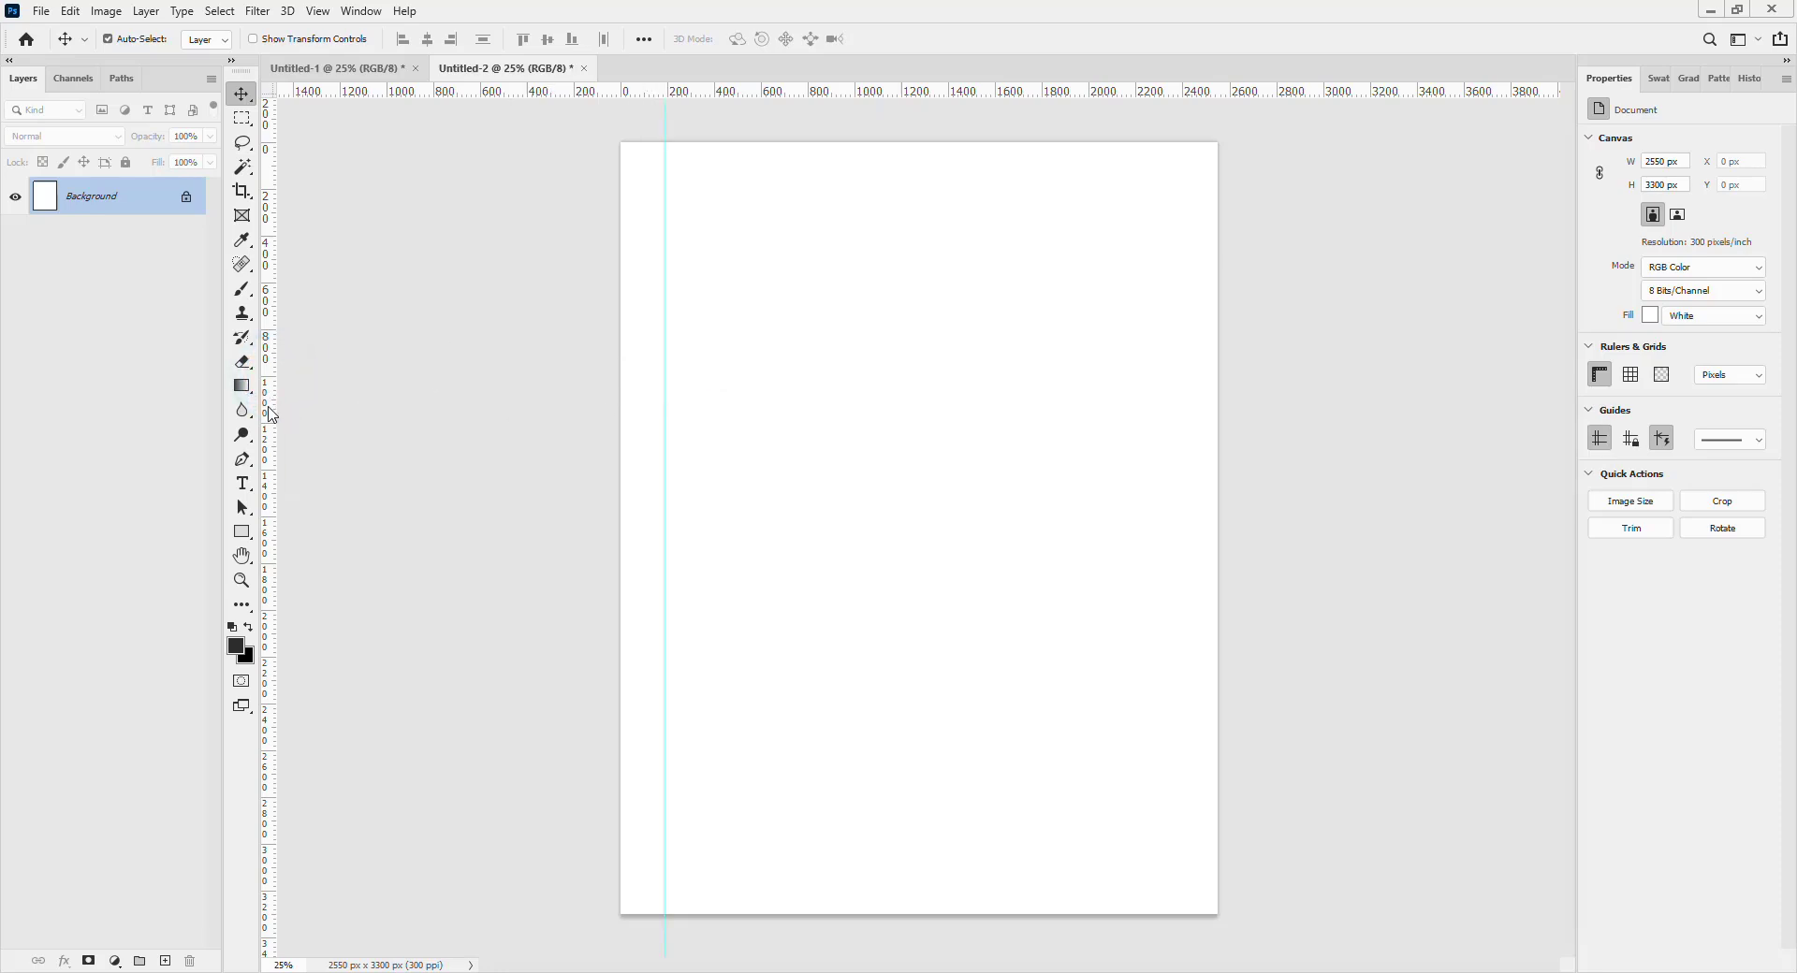
pyautogui.moveTo(268, 407); pyautogui.dragTo(1173, 497)
pyautogui.moveTo(925, 91); pyautogui.dragTo(915, 178)
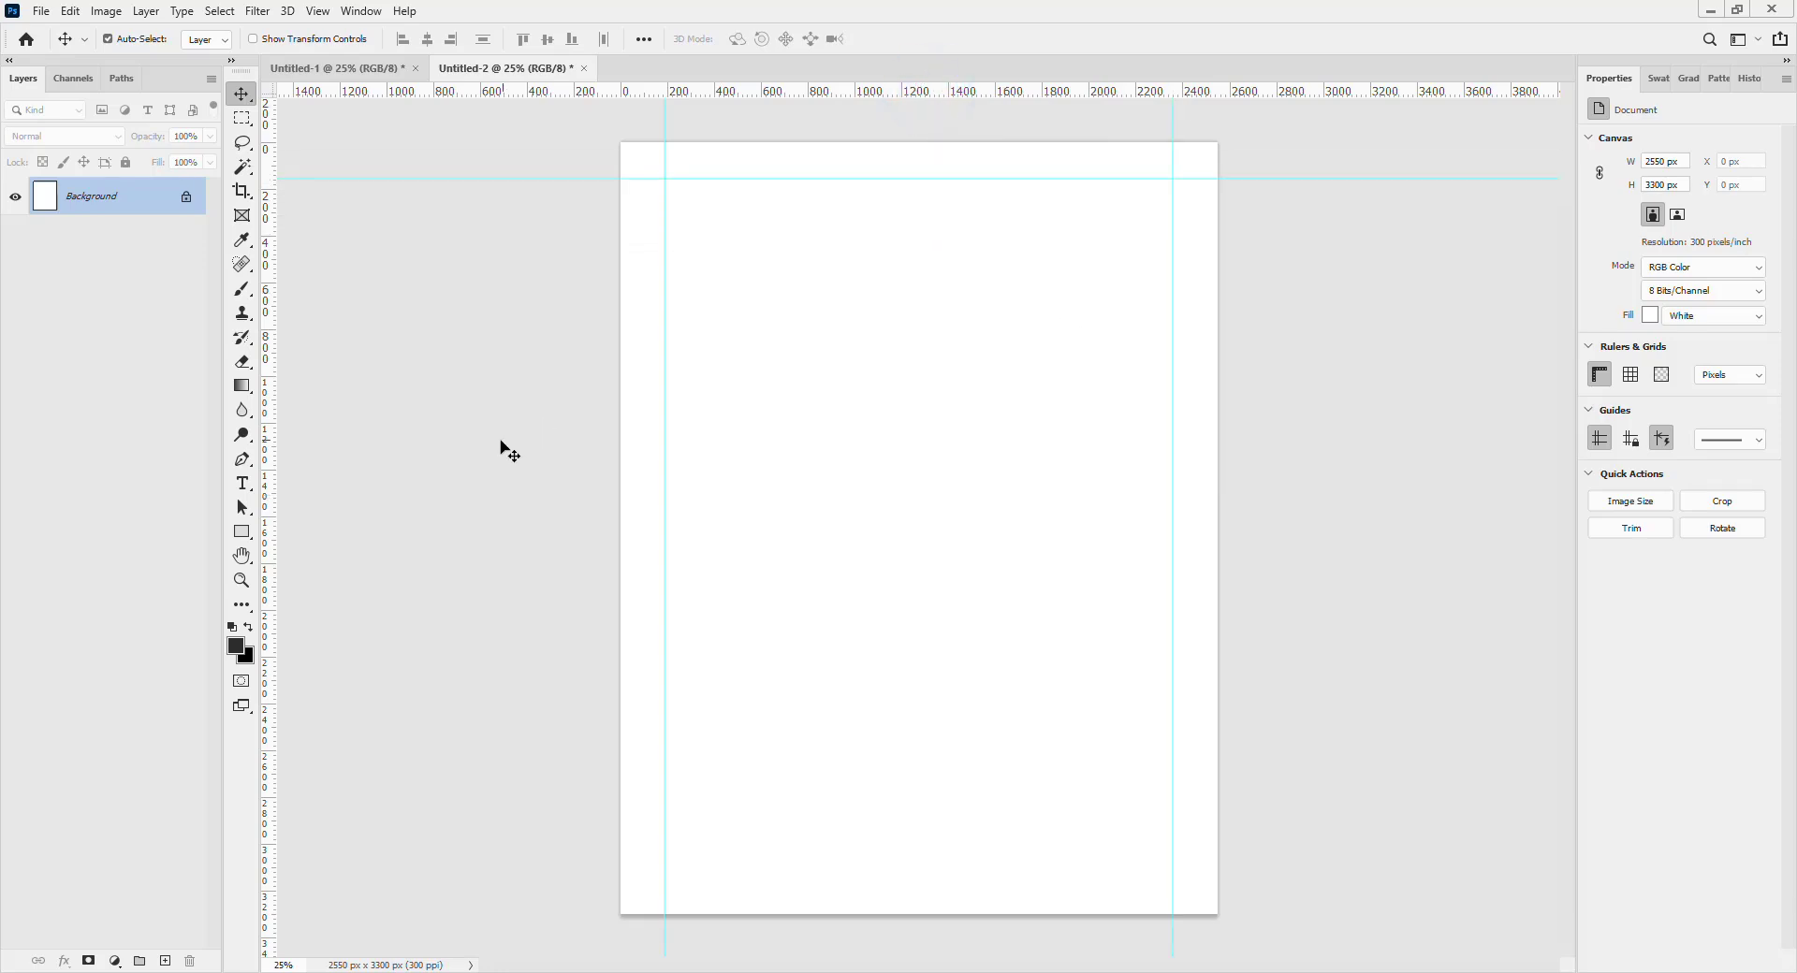
pyautogui.moveTo(915, 90); pyautogui.dragTo(914, 880)
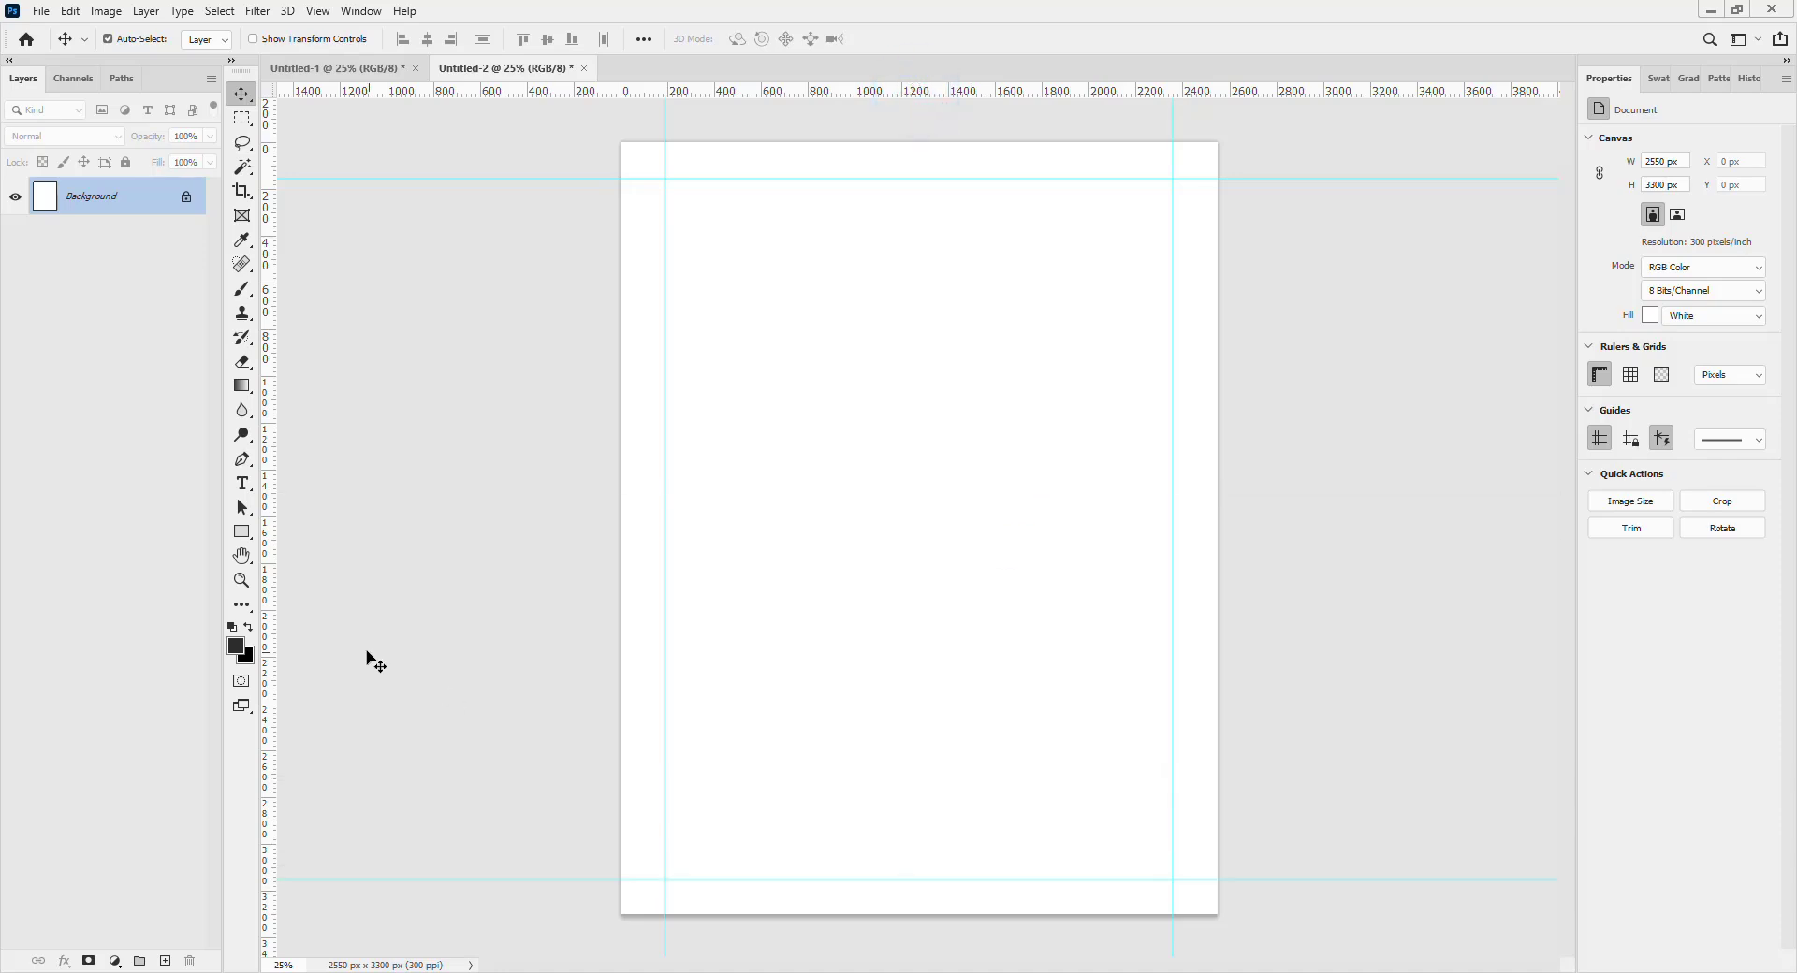
pyautogui.moveTo(266, 593); pyautogui.dragTo(920, 565)
pyautogui.moveTo(907, 94); pyautogui.dragTo(959, 529)
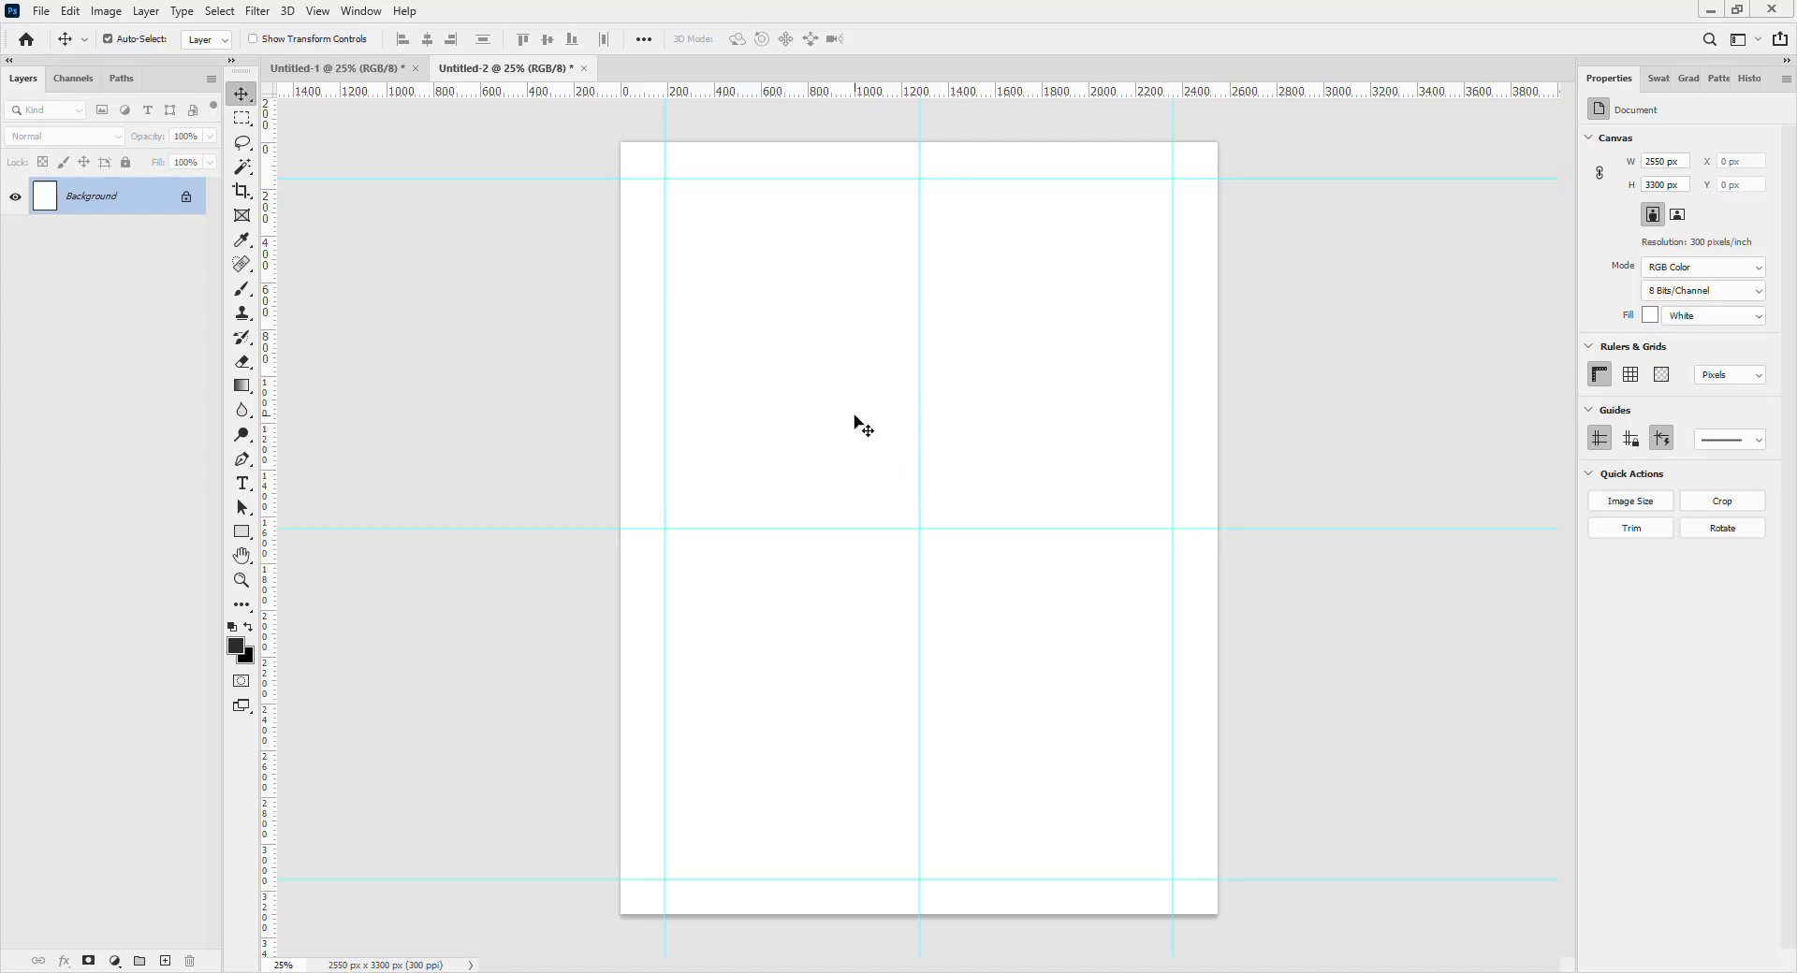
# Set the Pen tool to Path mode and add a new empty layer above the background.
pyautogui.press('p')
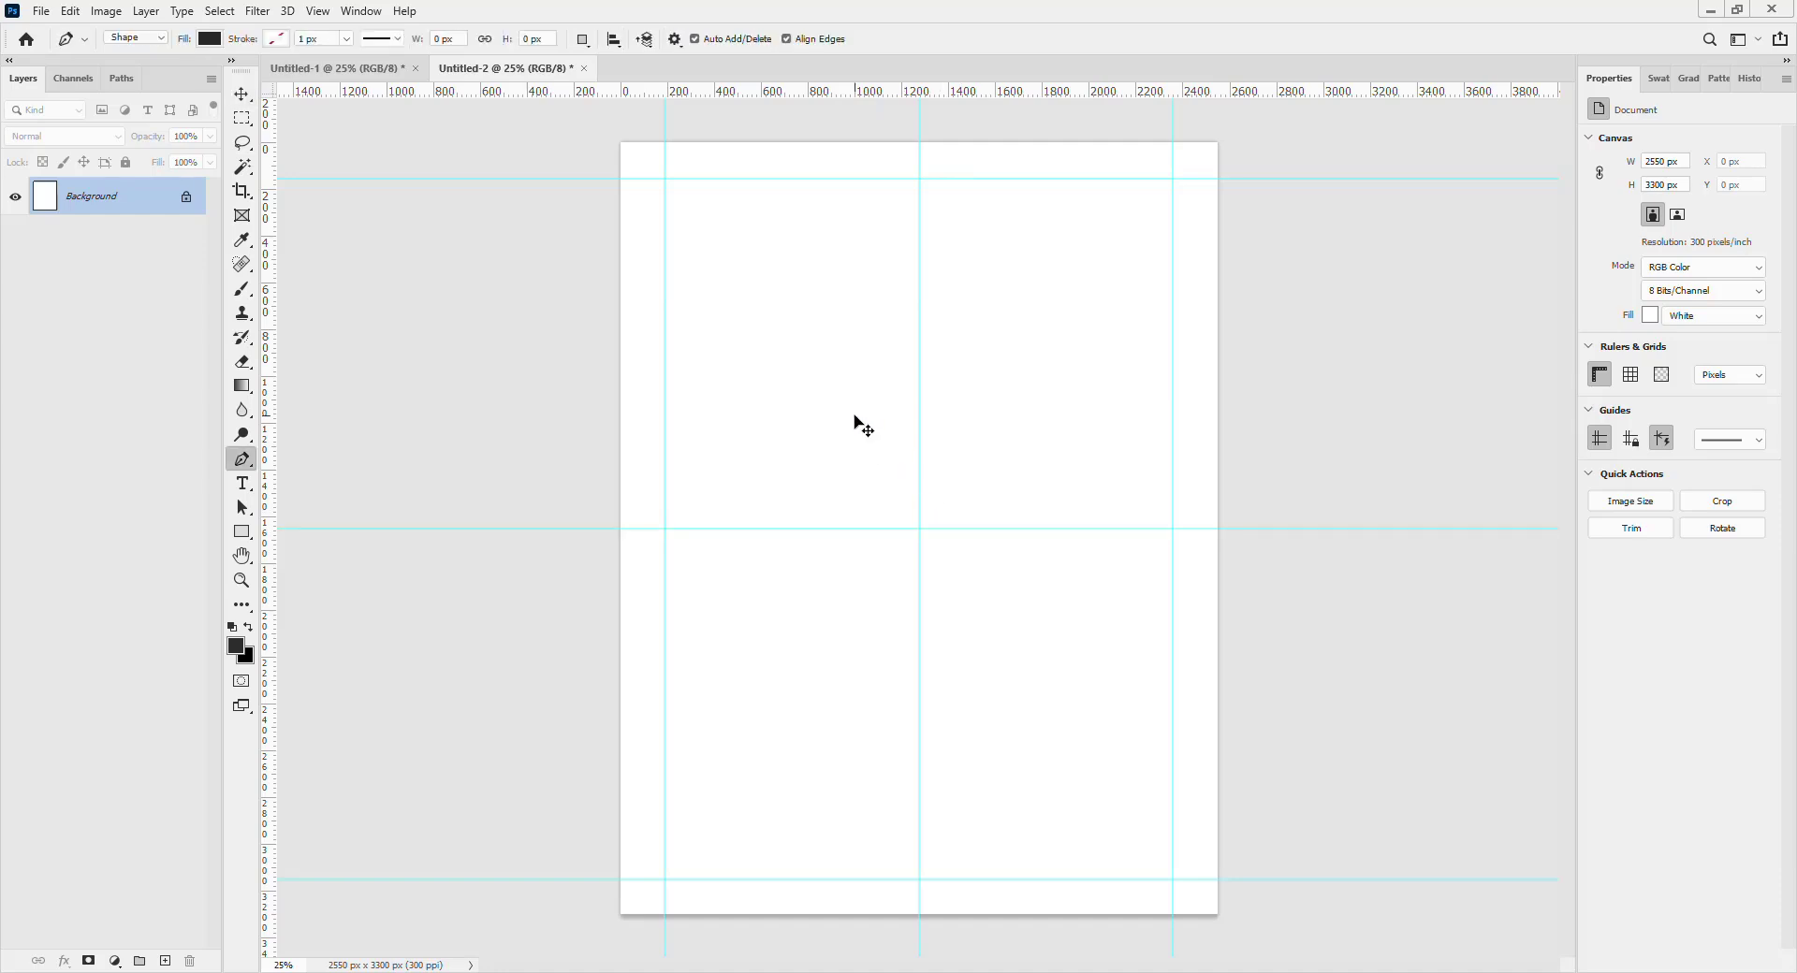
pyautogui.click(157, 40)
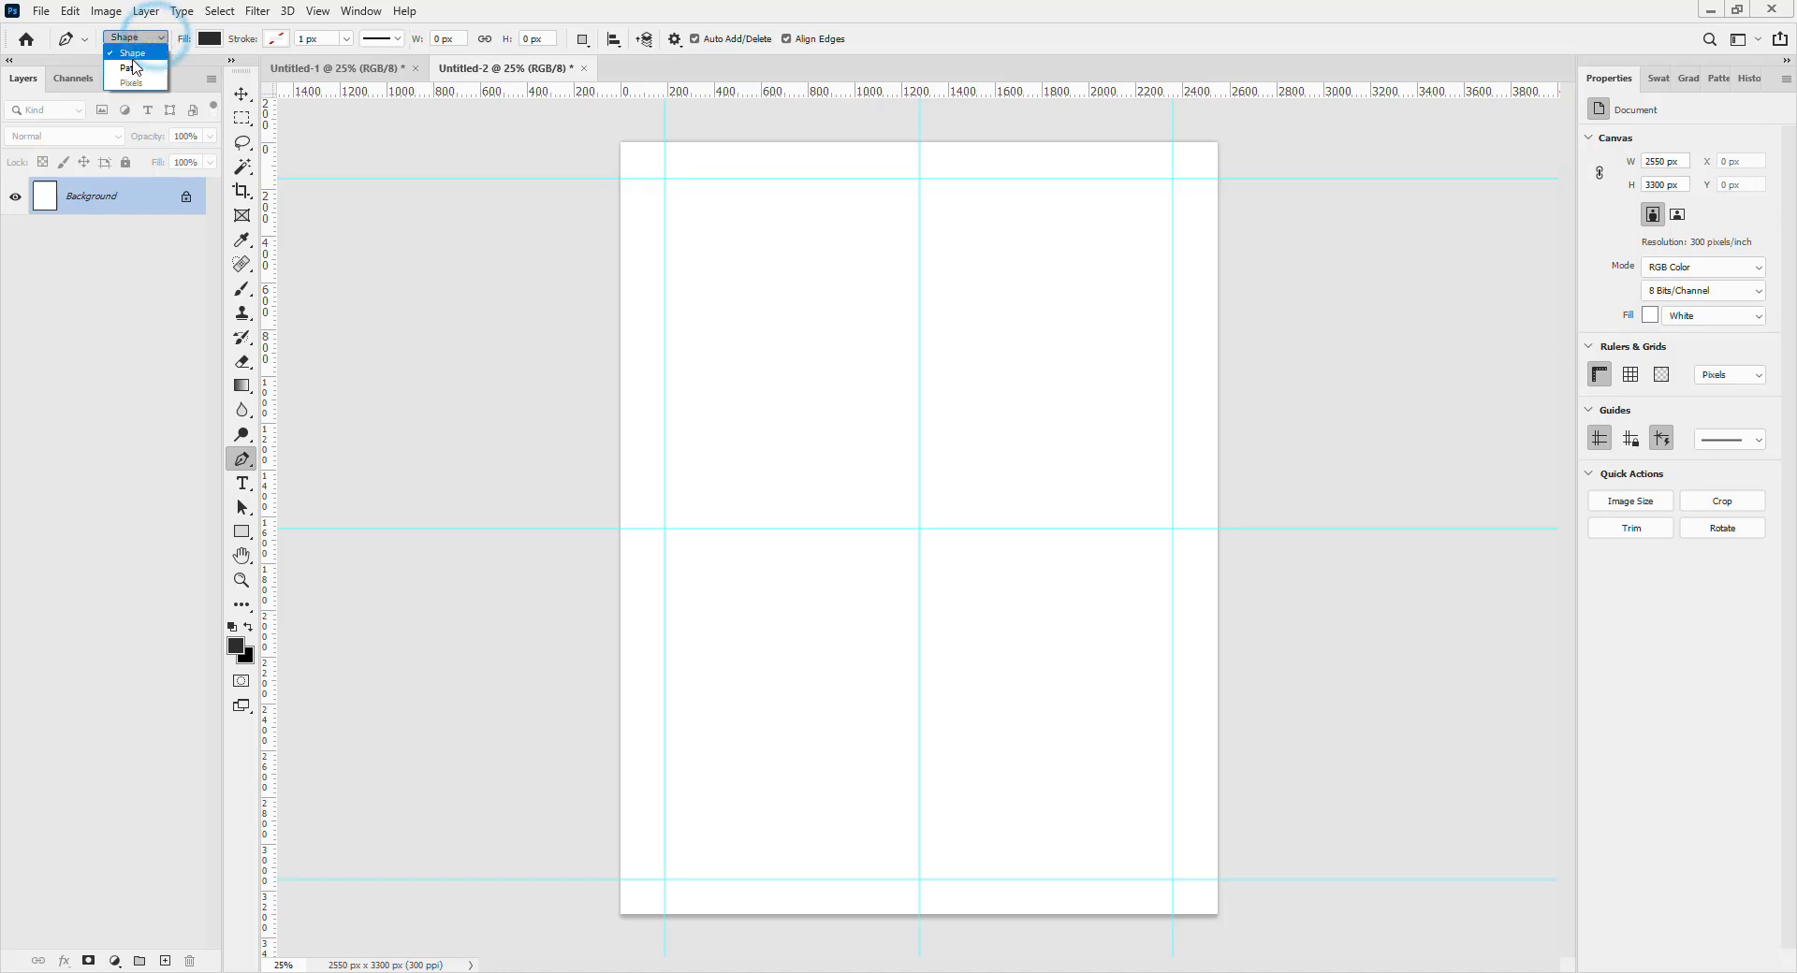
pyautogui.click(131, 61)
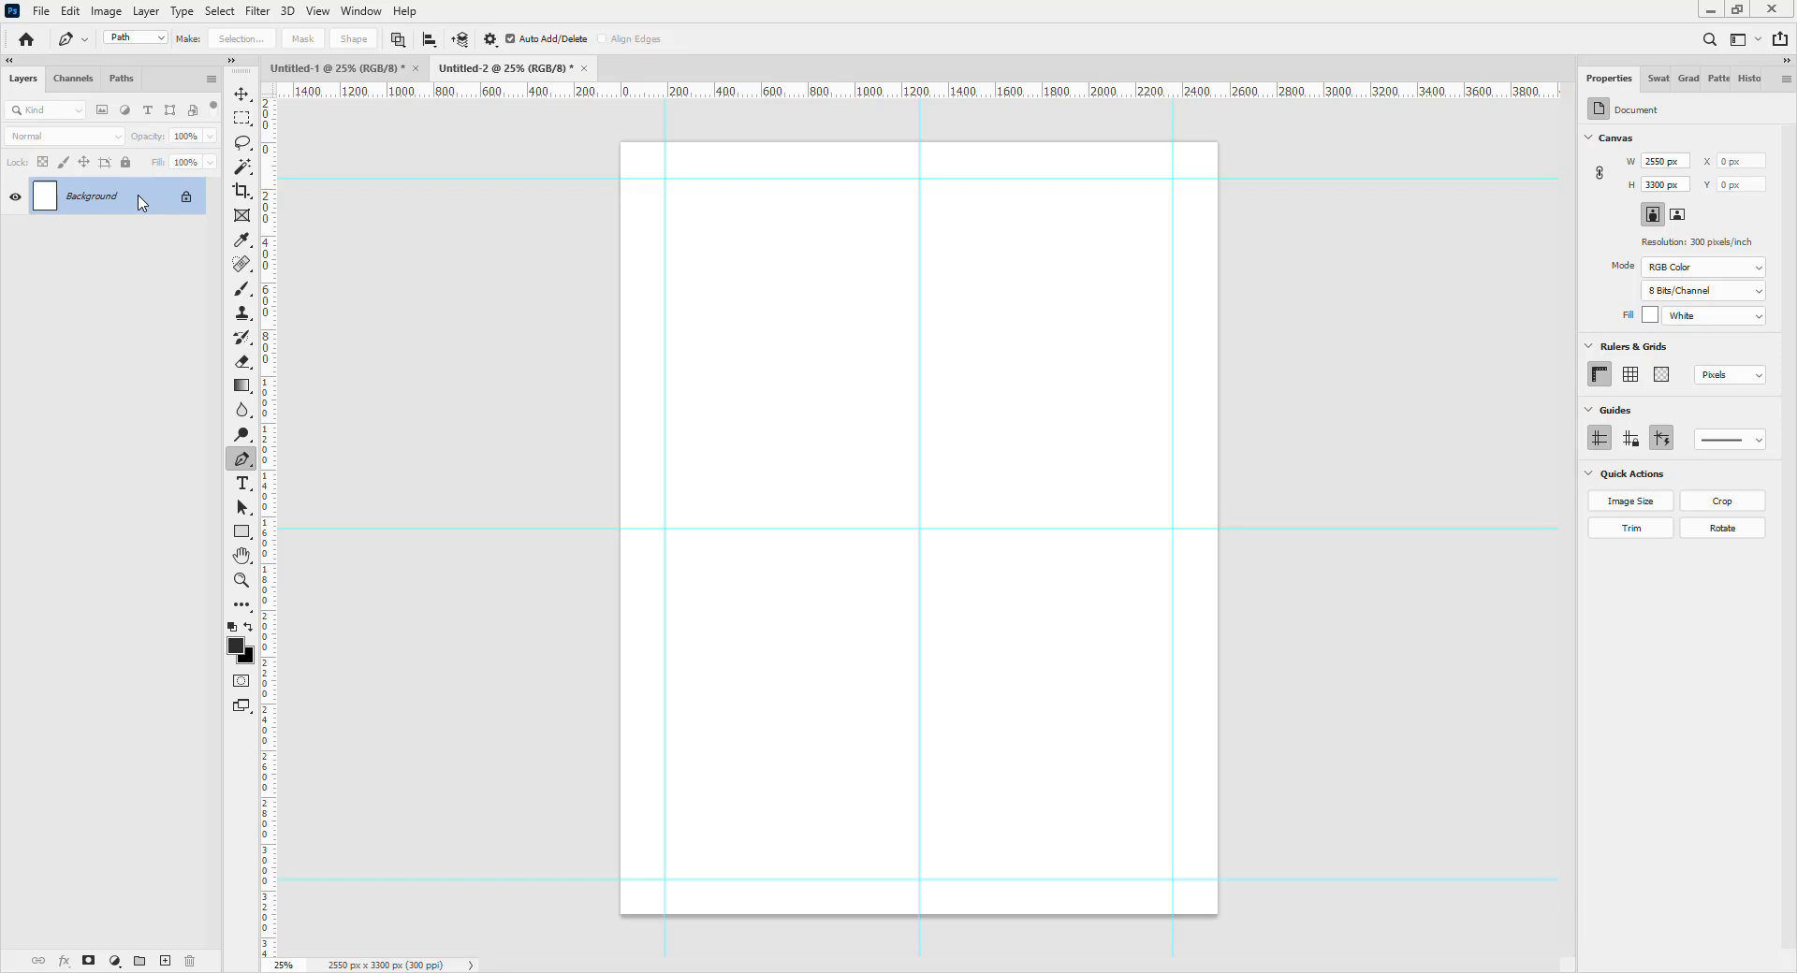
pyautogui.click(165, 962)
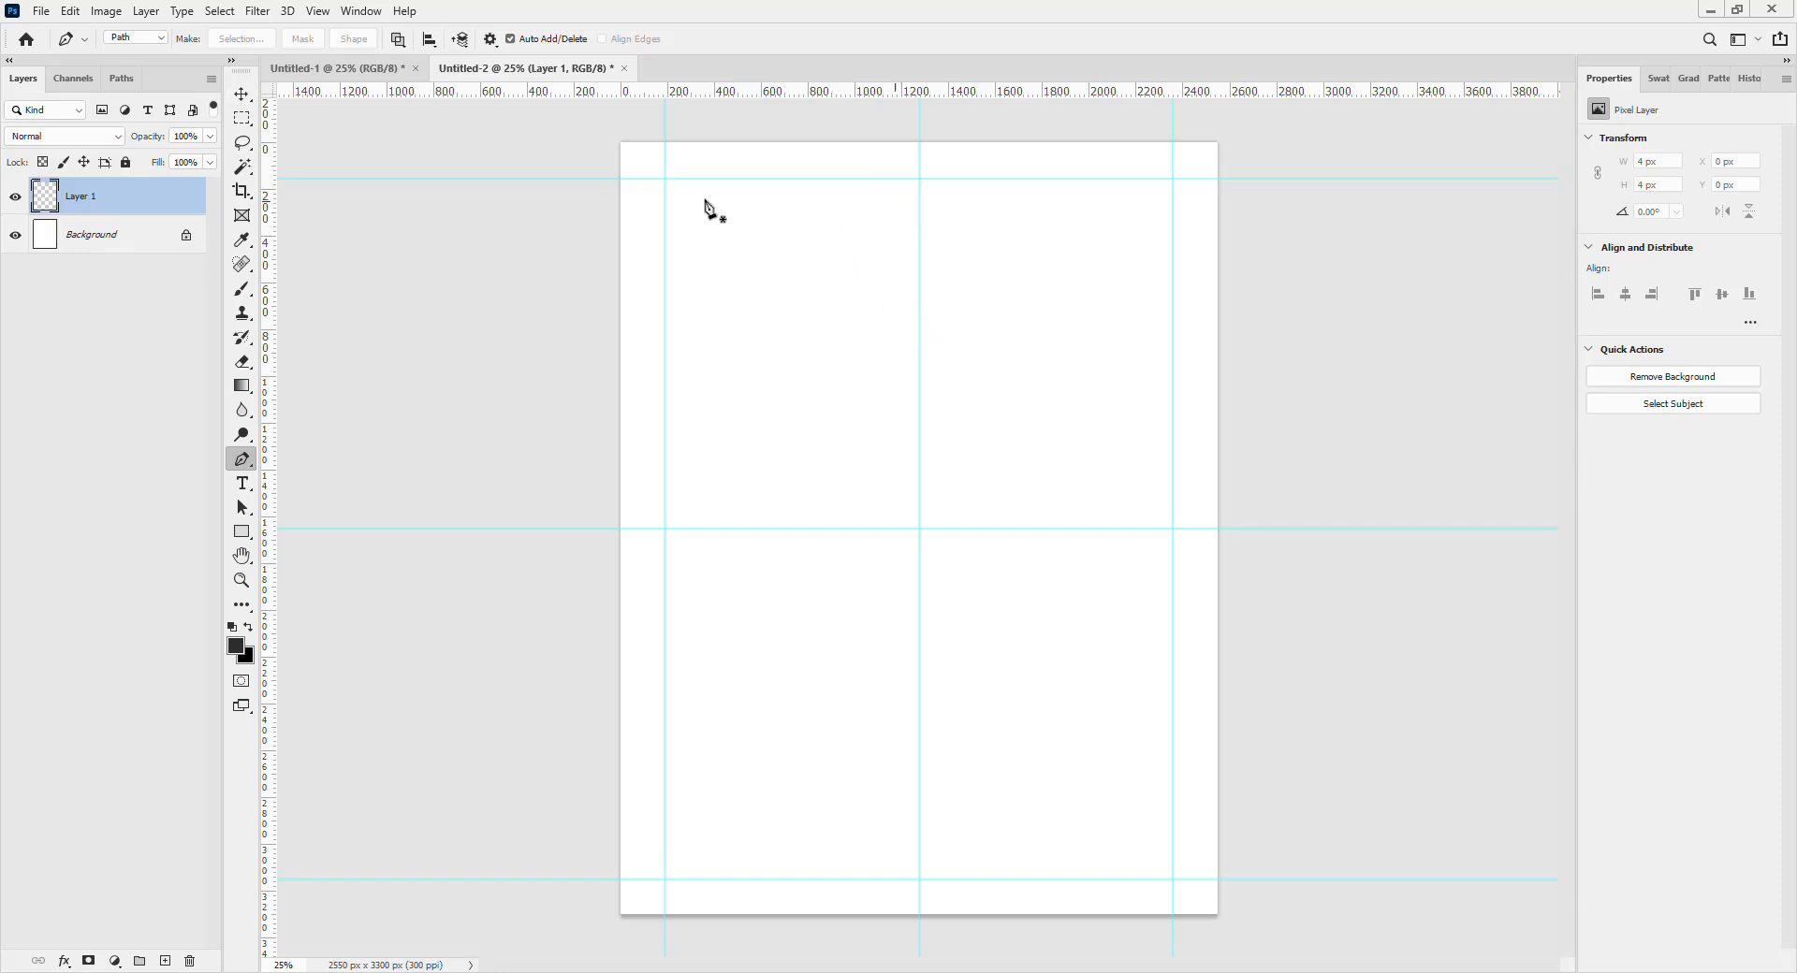
# Draw a closed, curved teardrop-like path about 1062 x 2408 px on the page's left half with the Pen tool.
pyautogui.click(880, 215)
pyautogui.moveTo(782, 459); pyautogui.dragTo(926, 808)
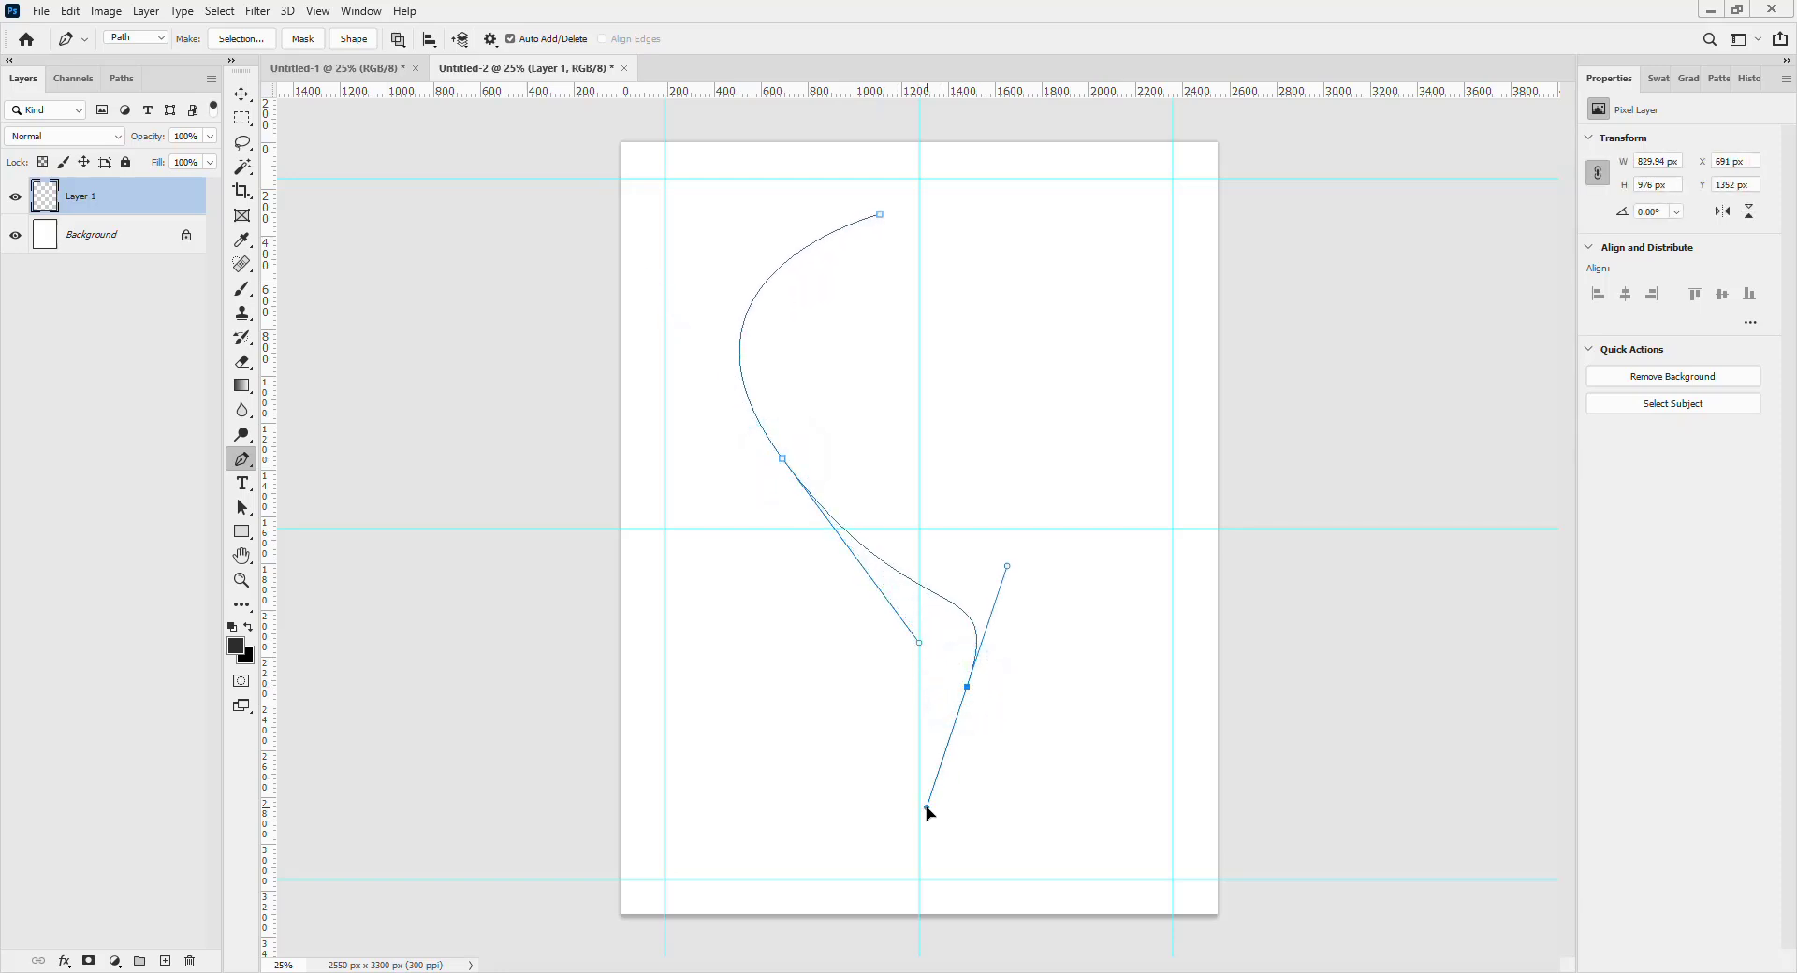
pyautogui.hotkey('ctrl', 'z')
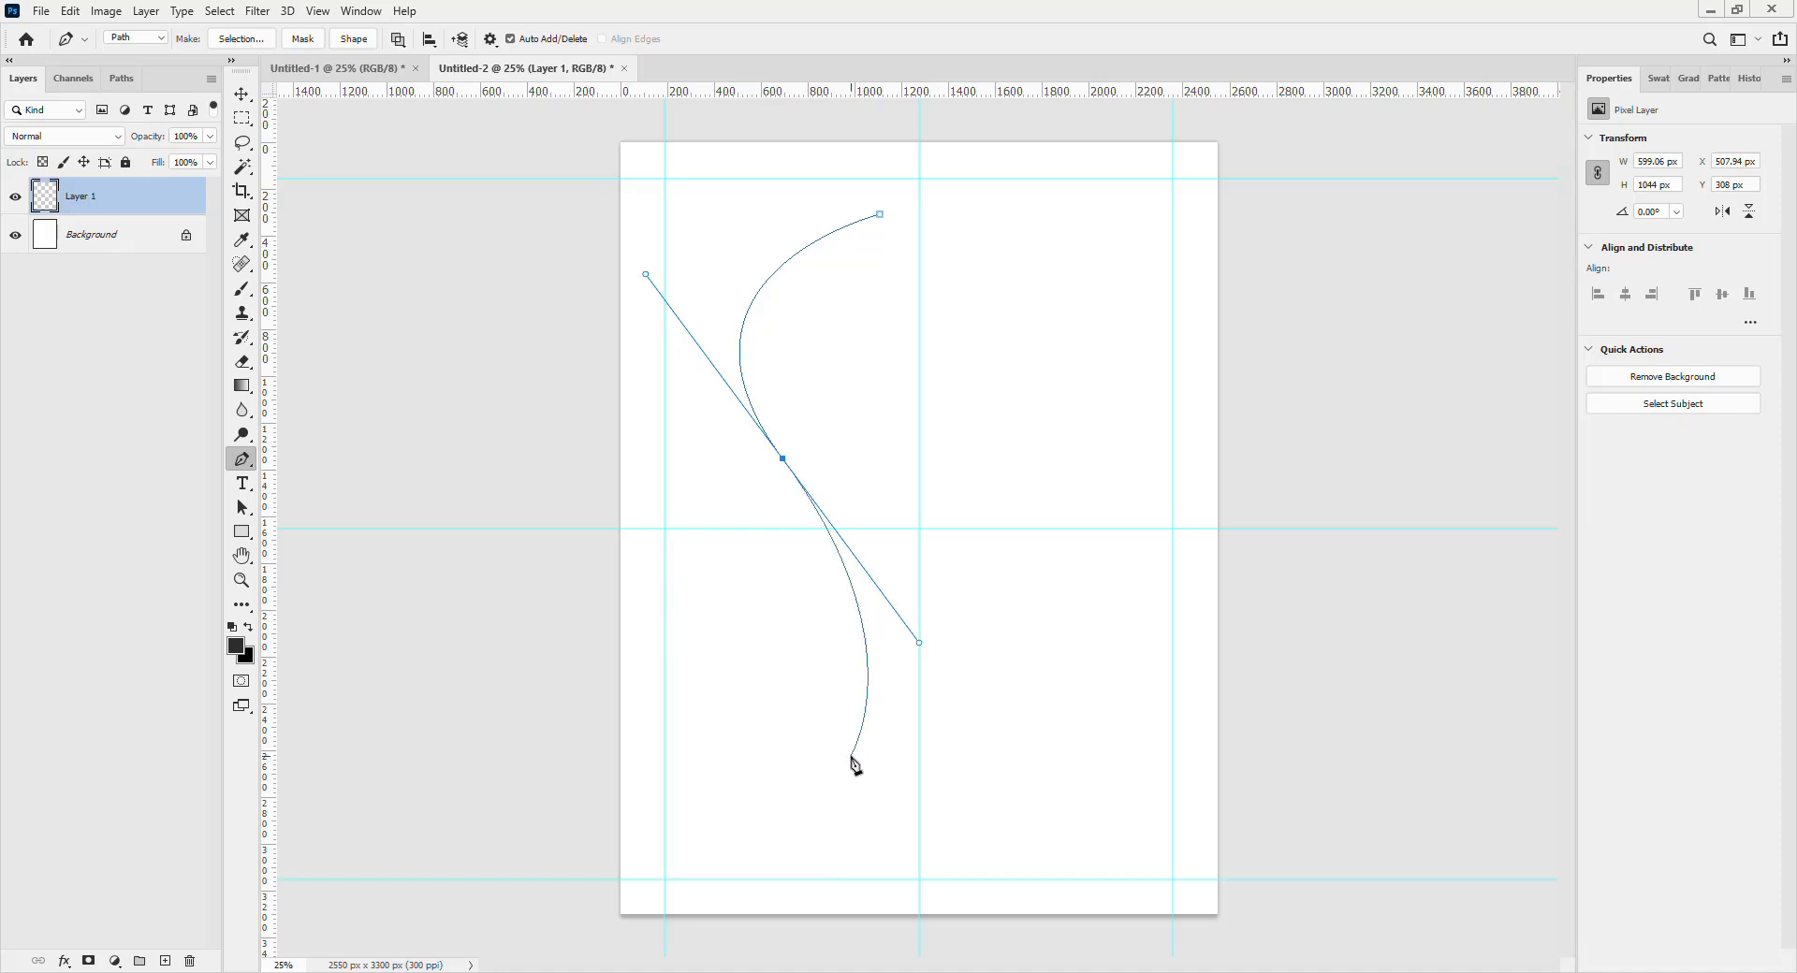
pyautogui.moveTo(850, 756); pyautogui.dragTo(775, 817)
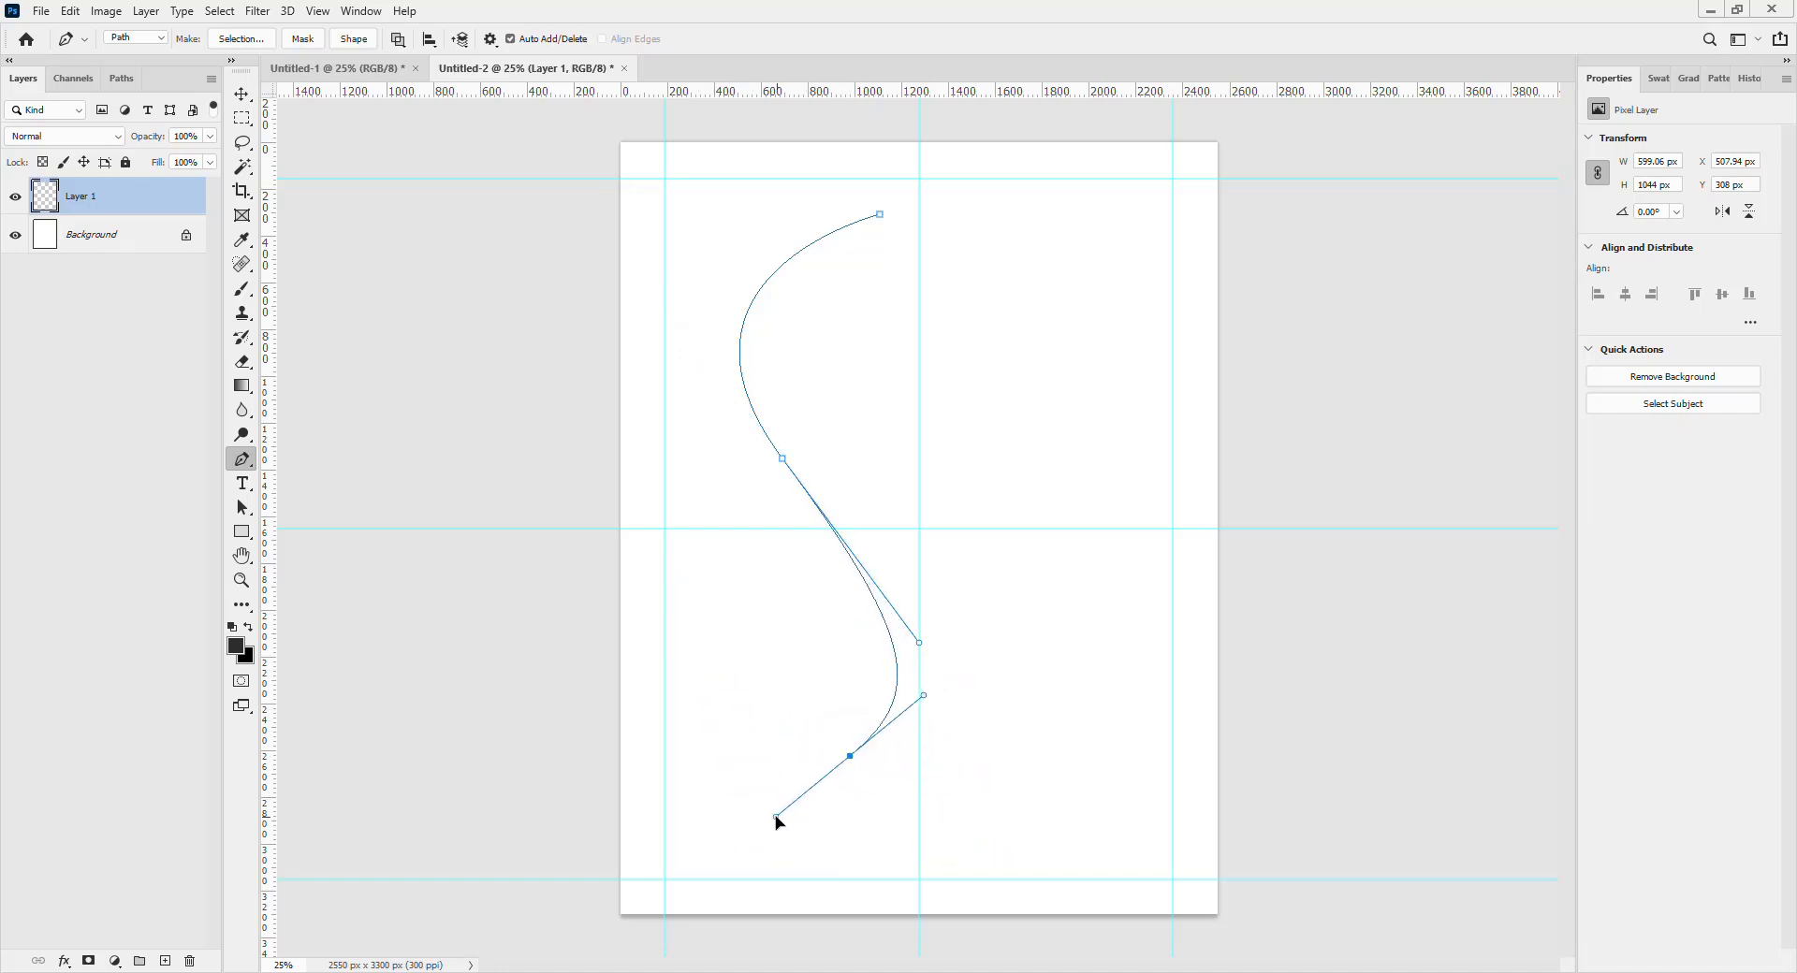
pyautogui.click(703, 731)
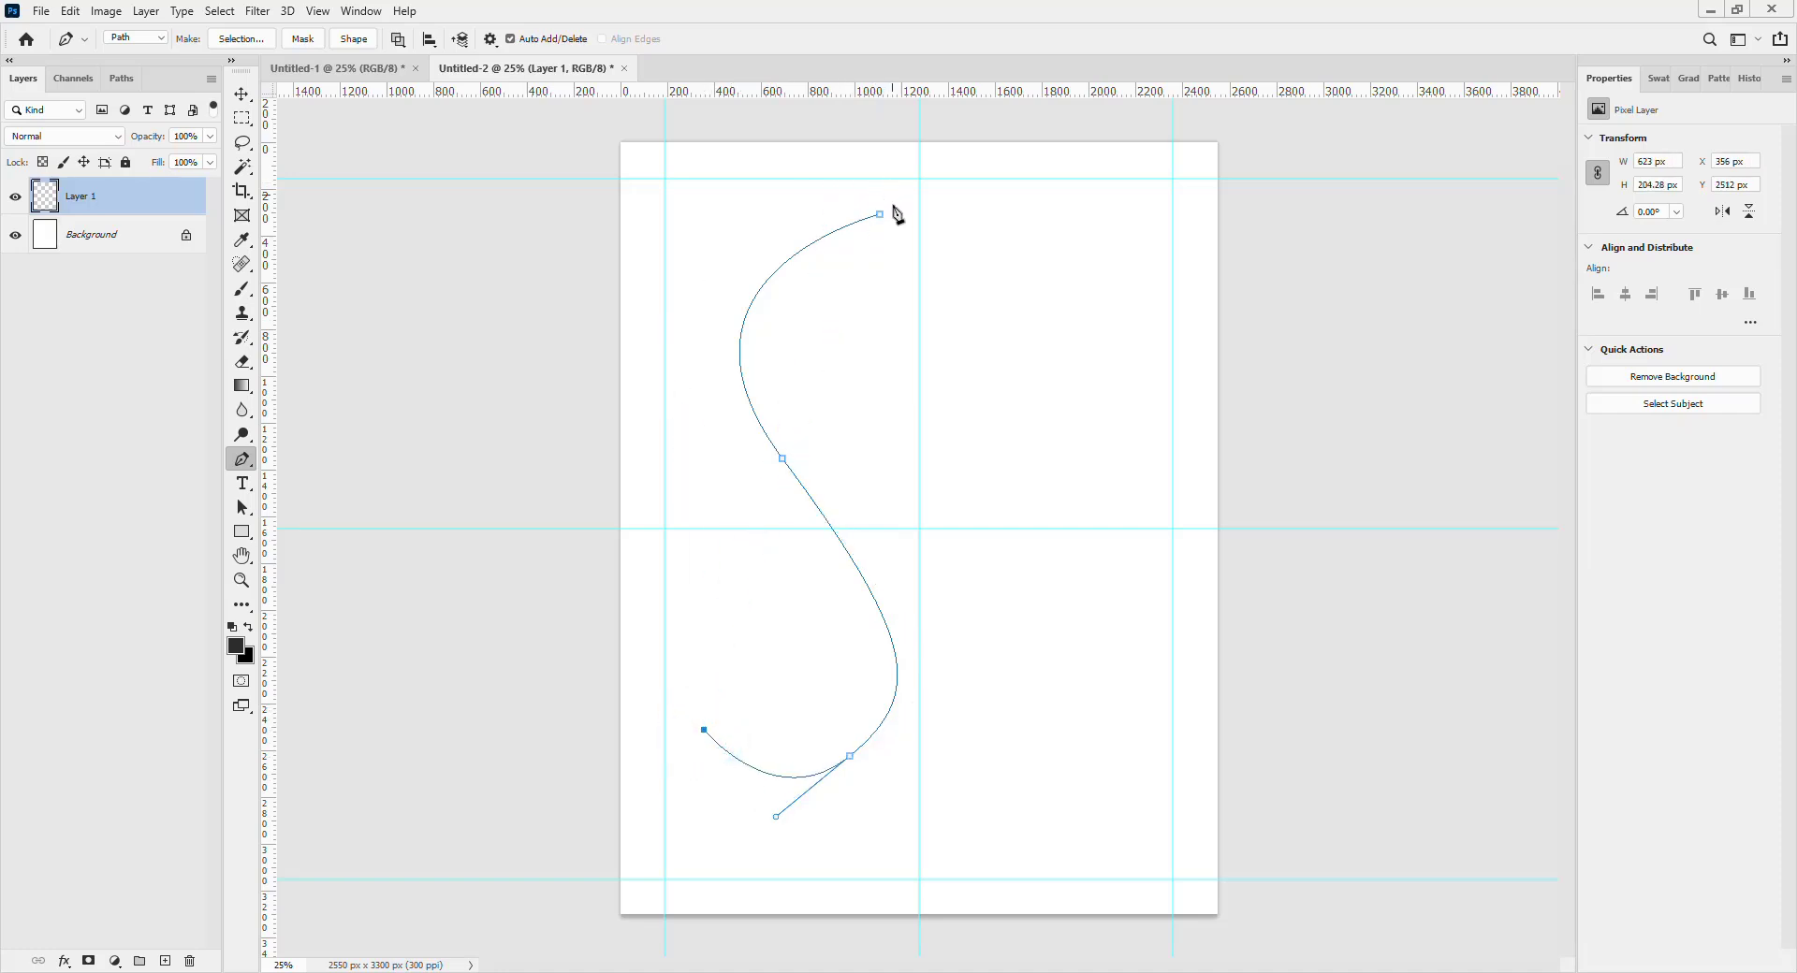
pyautogui.moveTo(880, 217); pyautogui.dragTo(1259, 7)
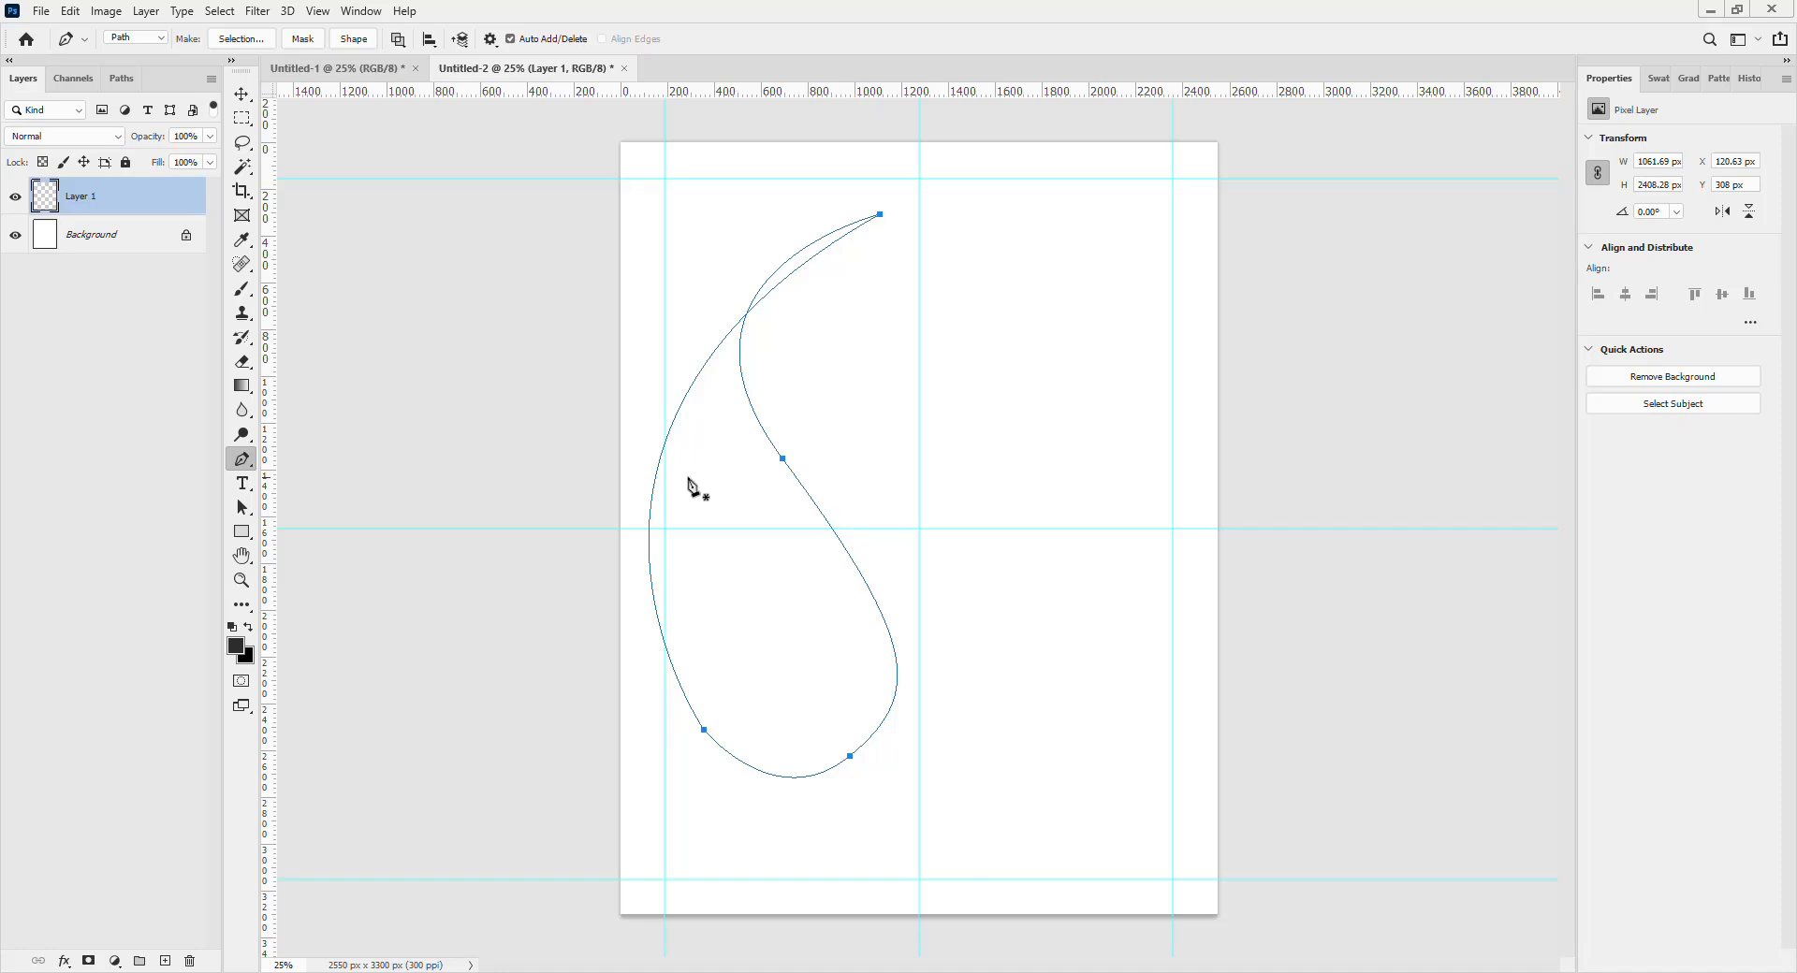
# Set the foreground colour to blue 0a77dd.
pyautogui.click(237, 646)
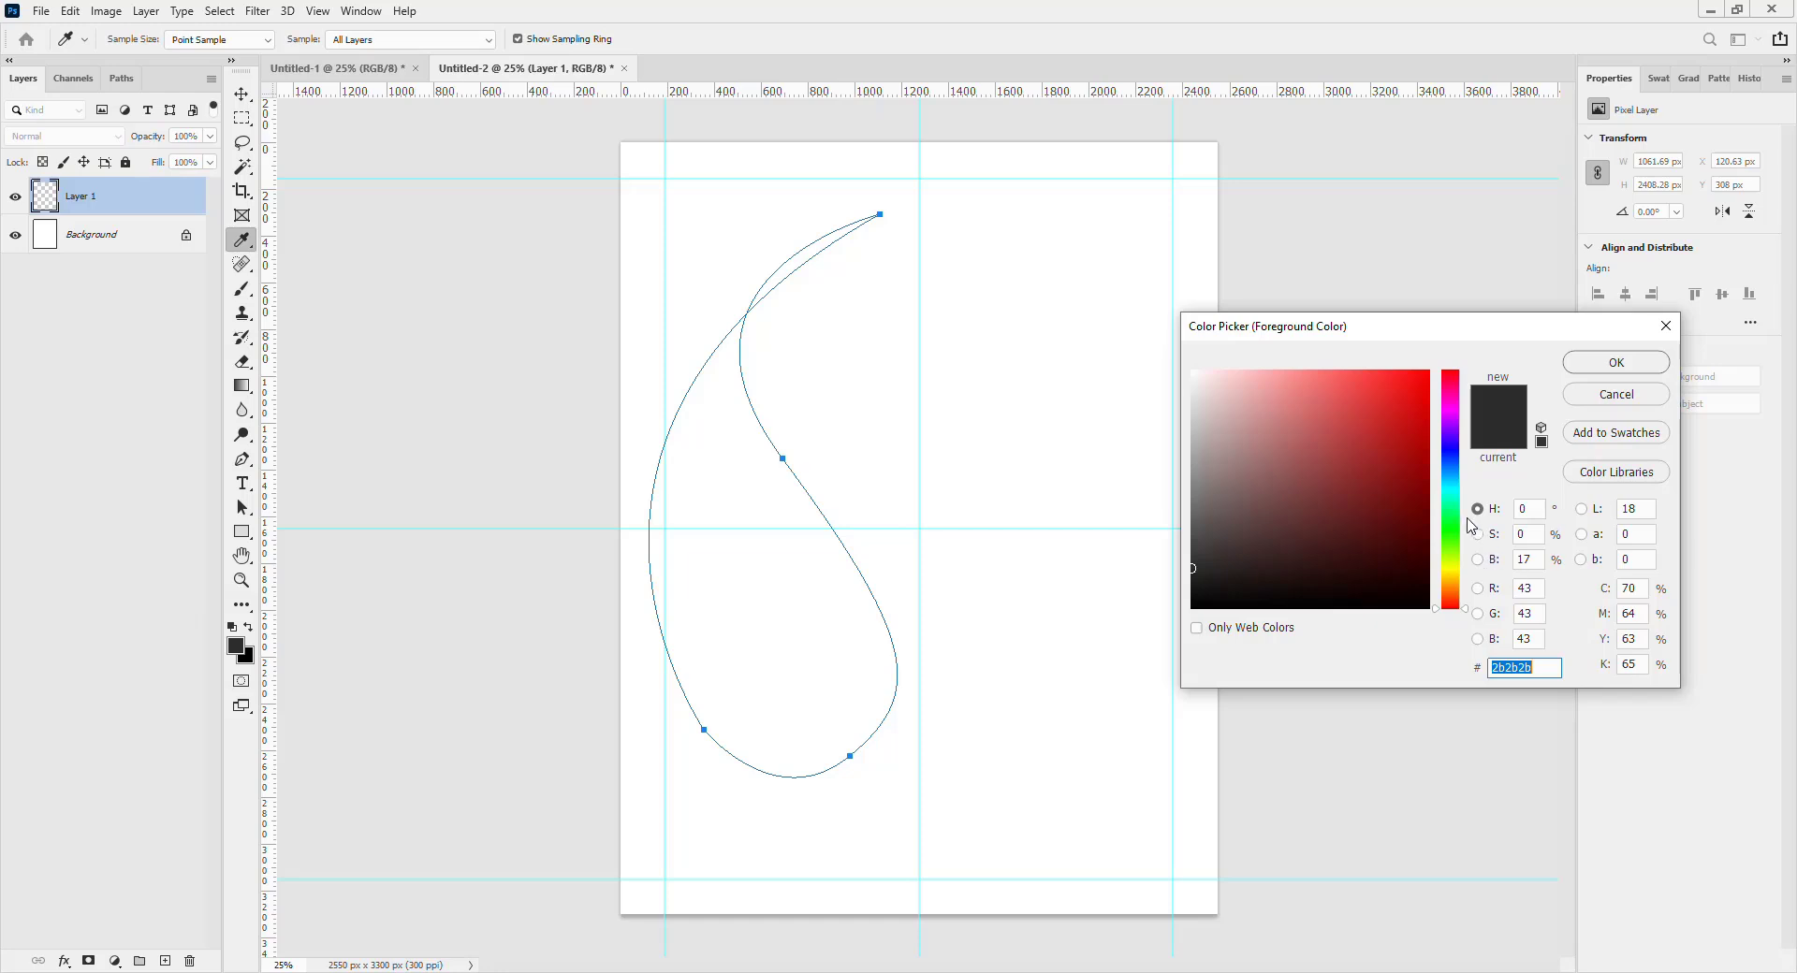
pyautogui.click(1450, 470)
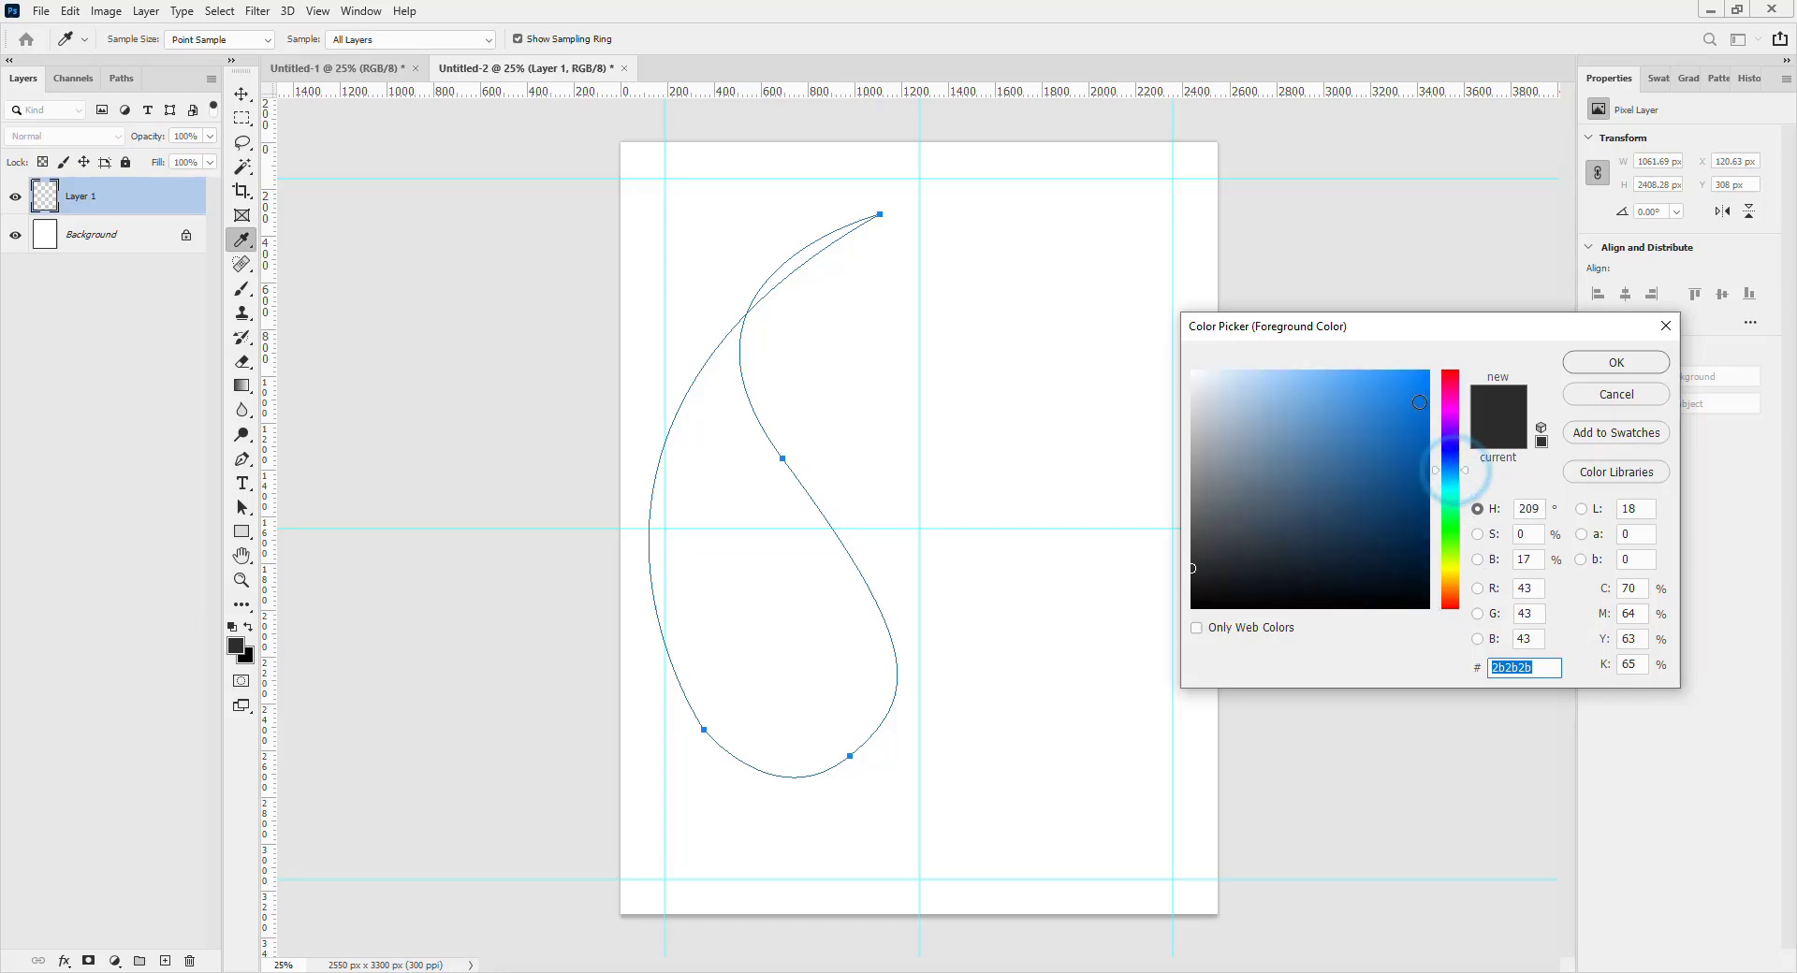
pyautogui.click(1419, 403)
pyautogui.click(1616, 363)
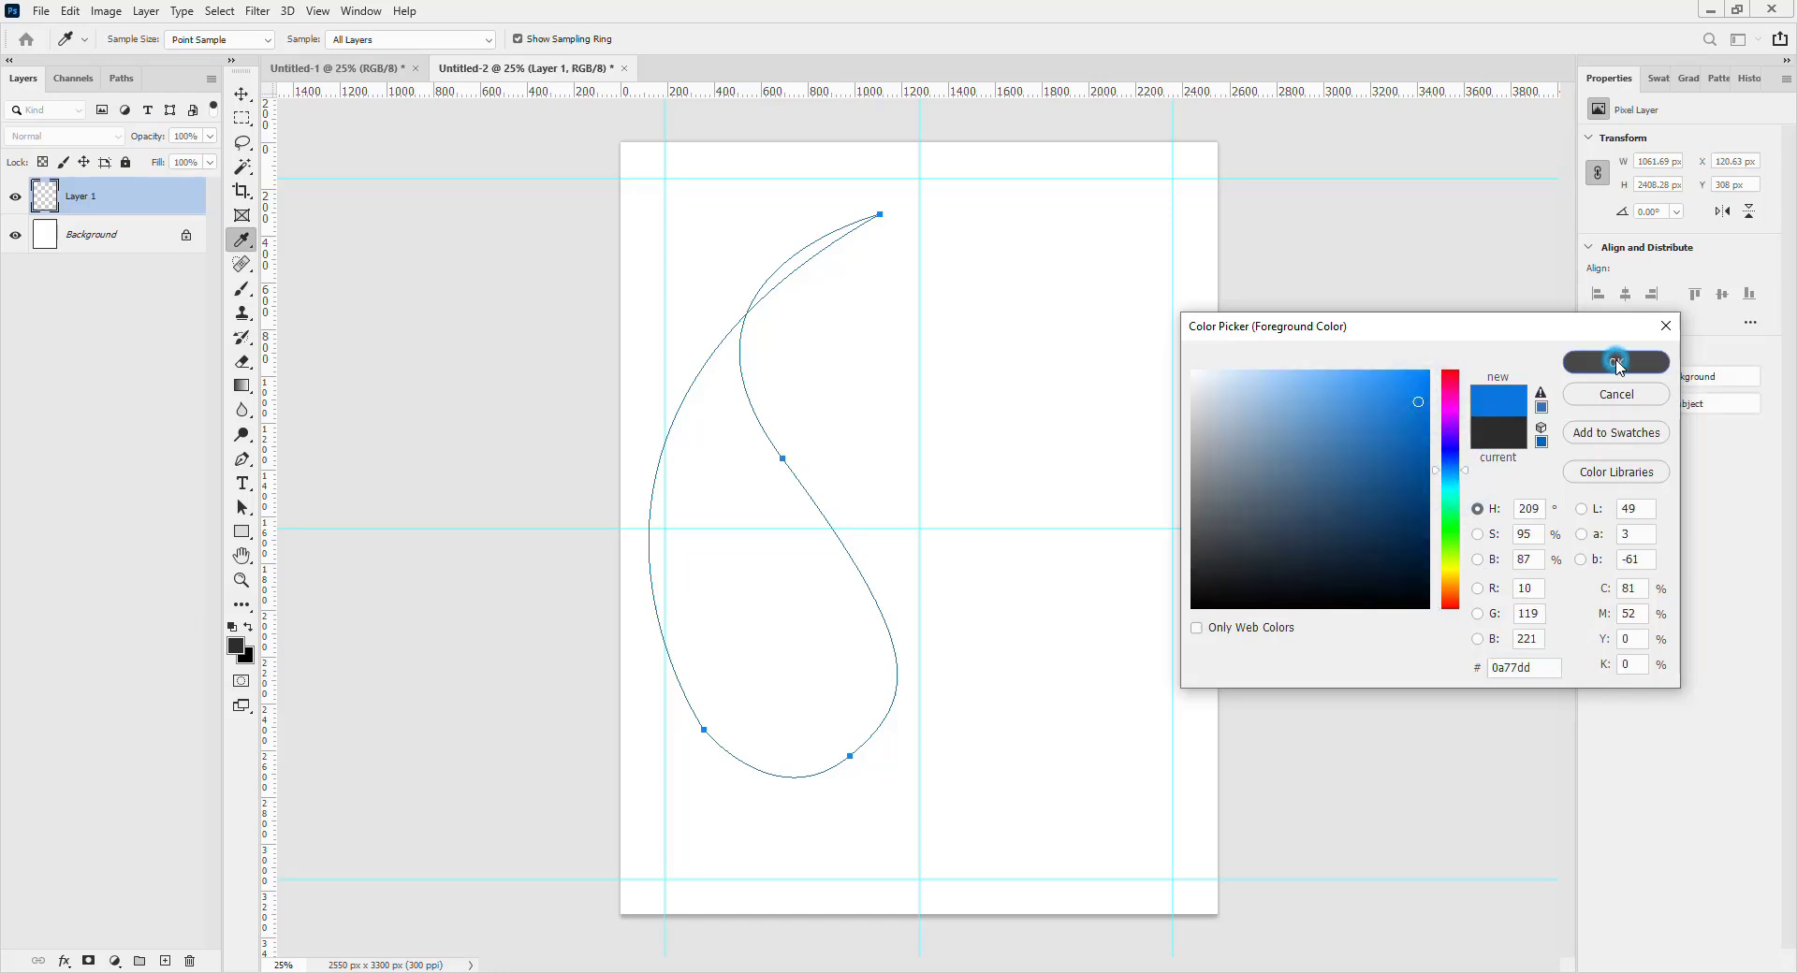
# Fill the curved path with the foreground colour in Normal mode at 100% opacity.
pyautogui.rightClick(739, 475)
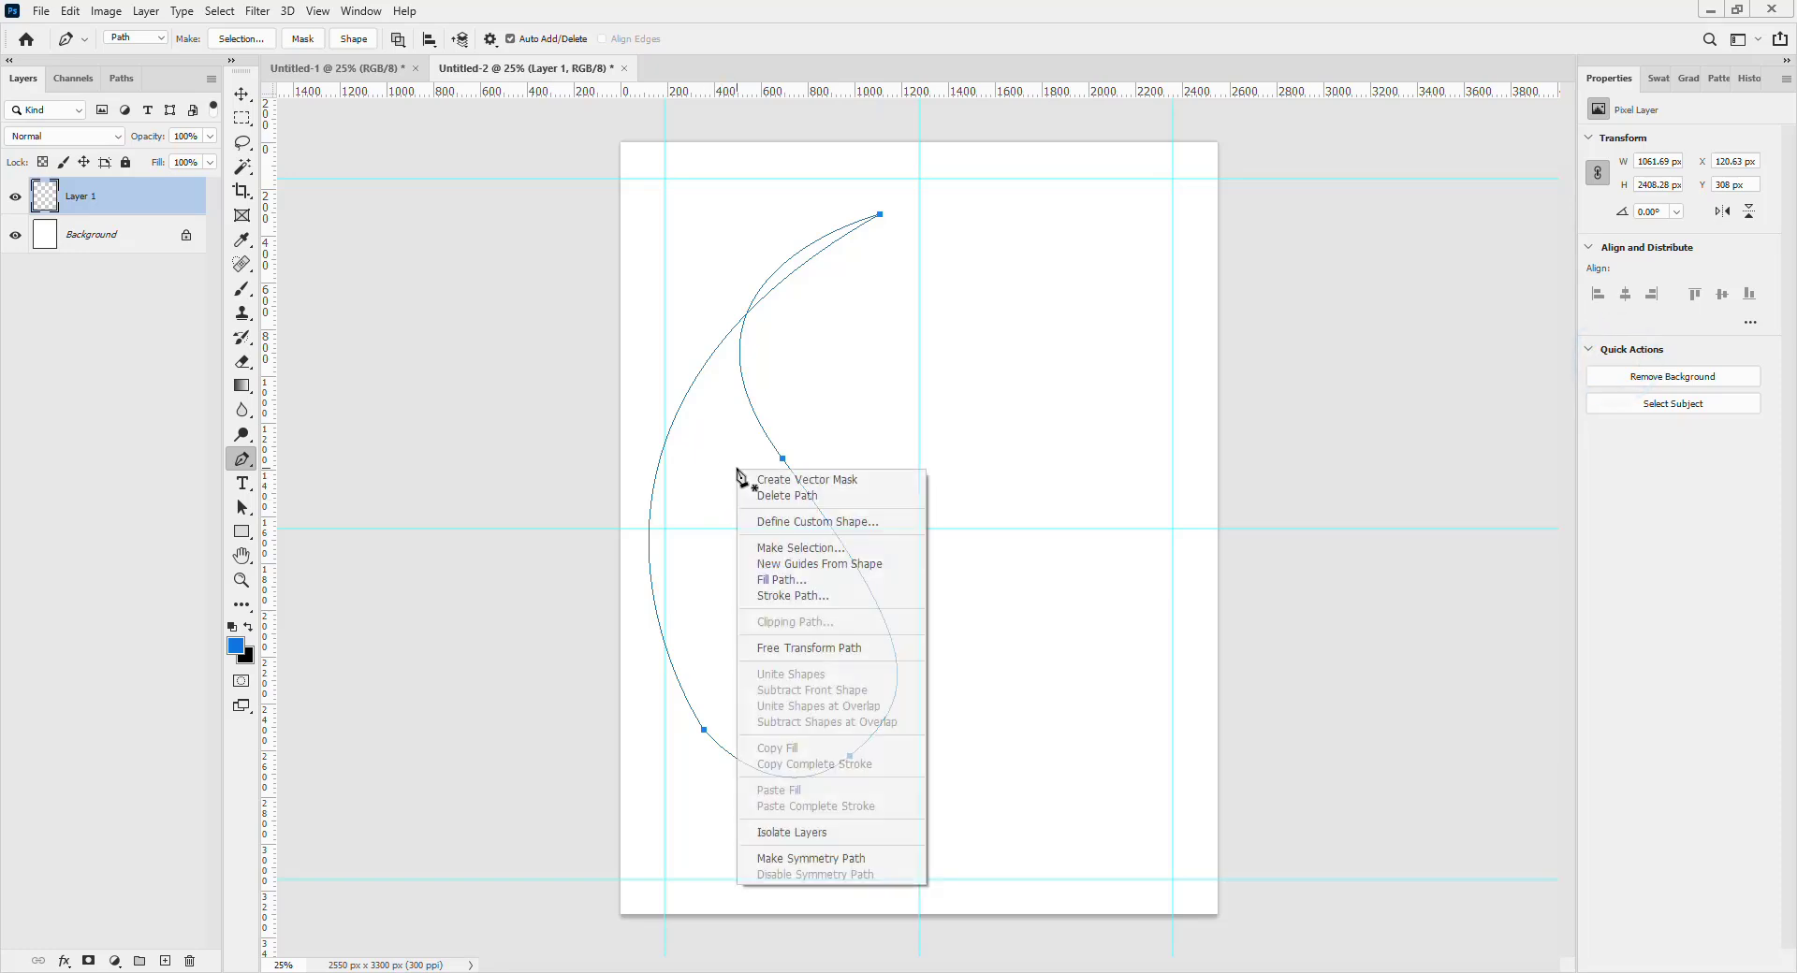
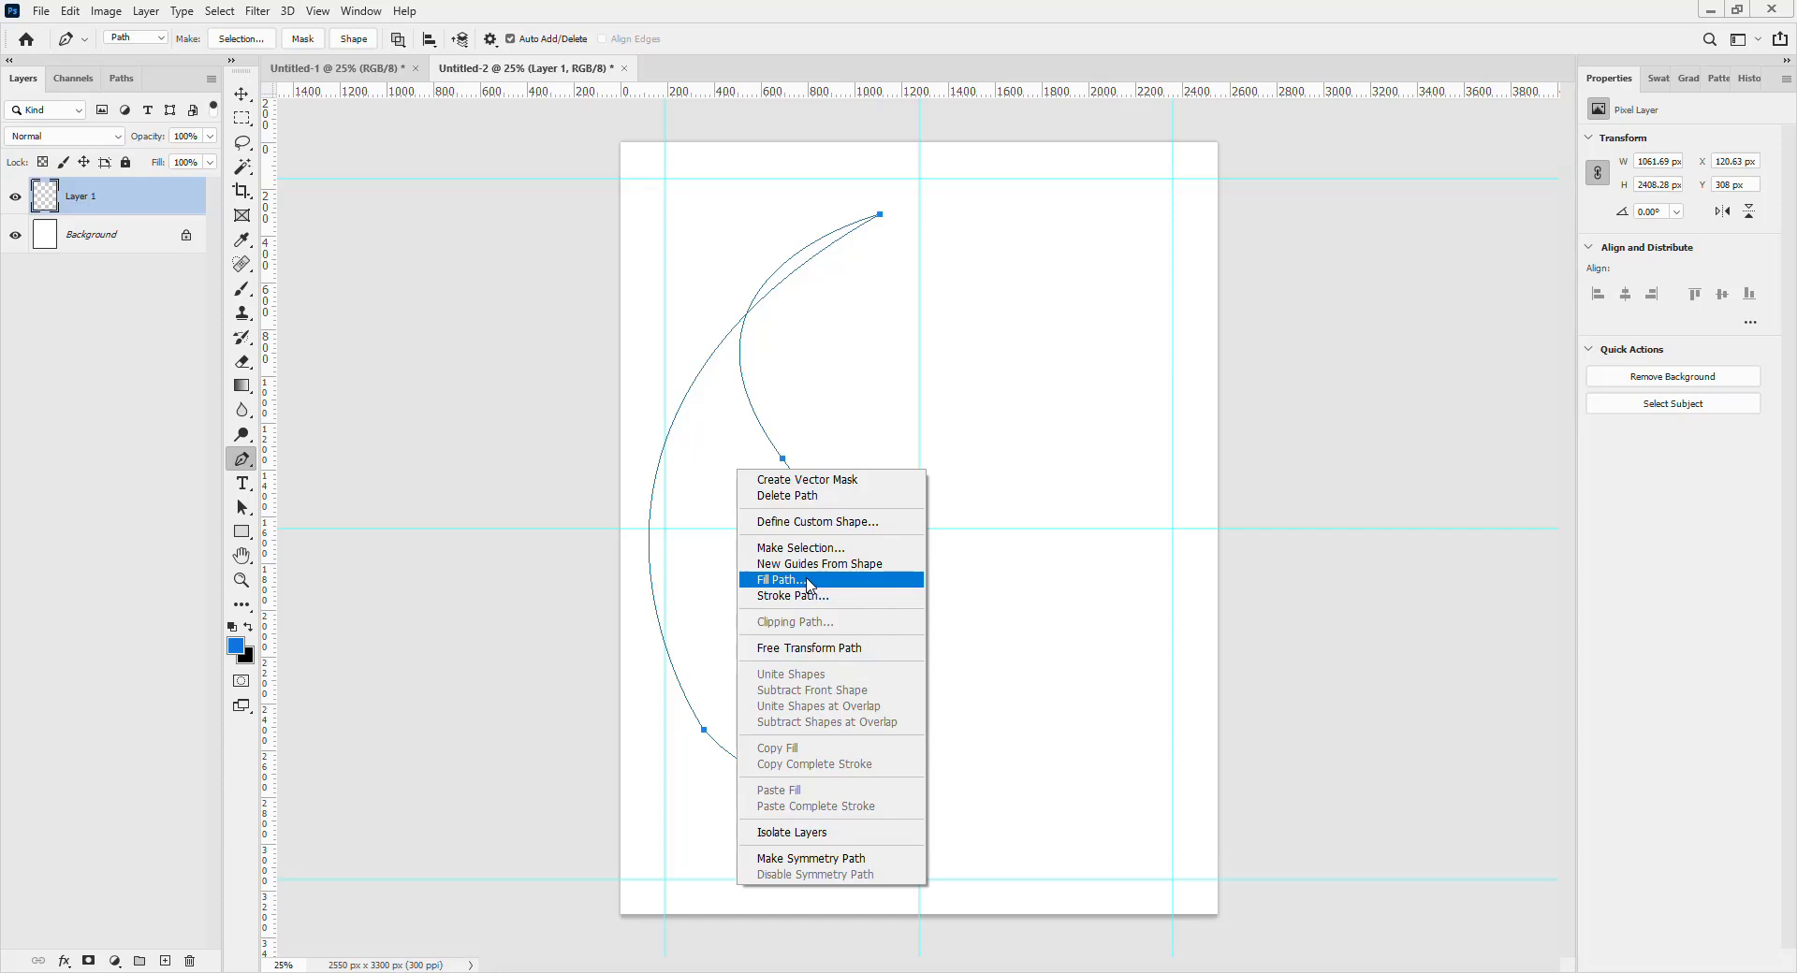
pyautogui.click(809, 581)
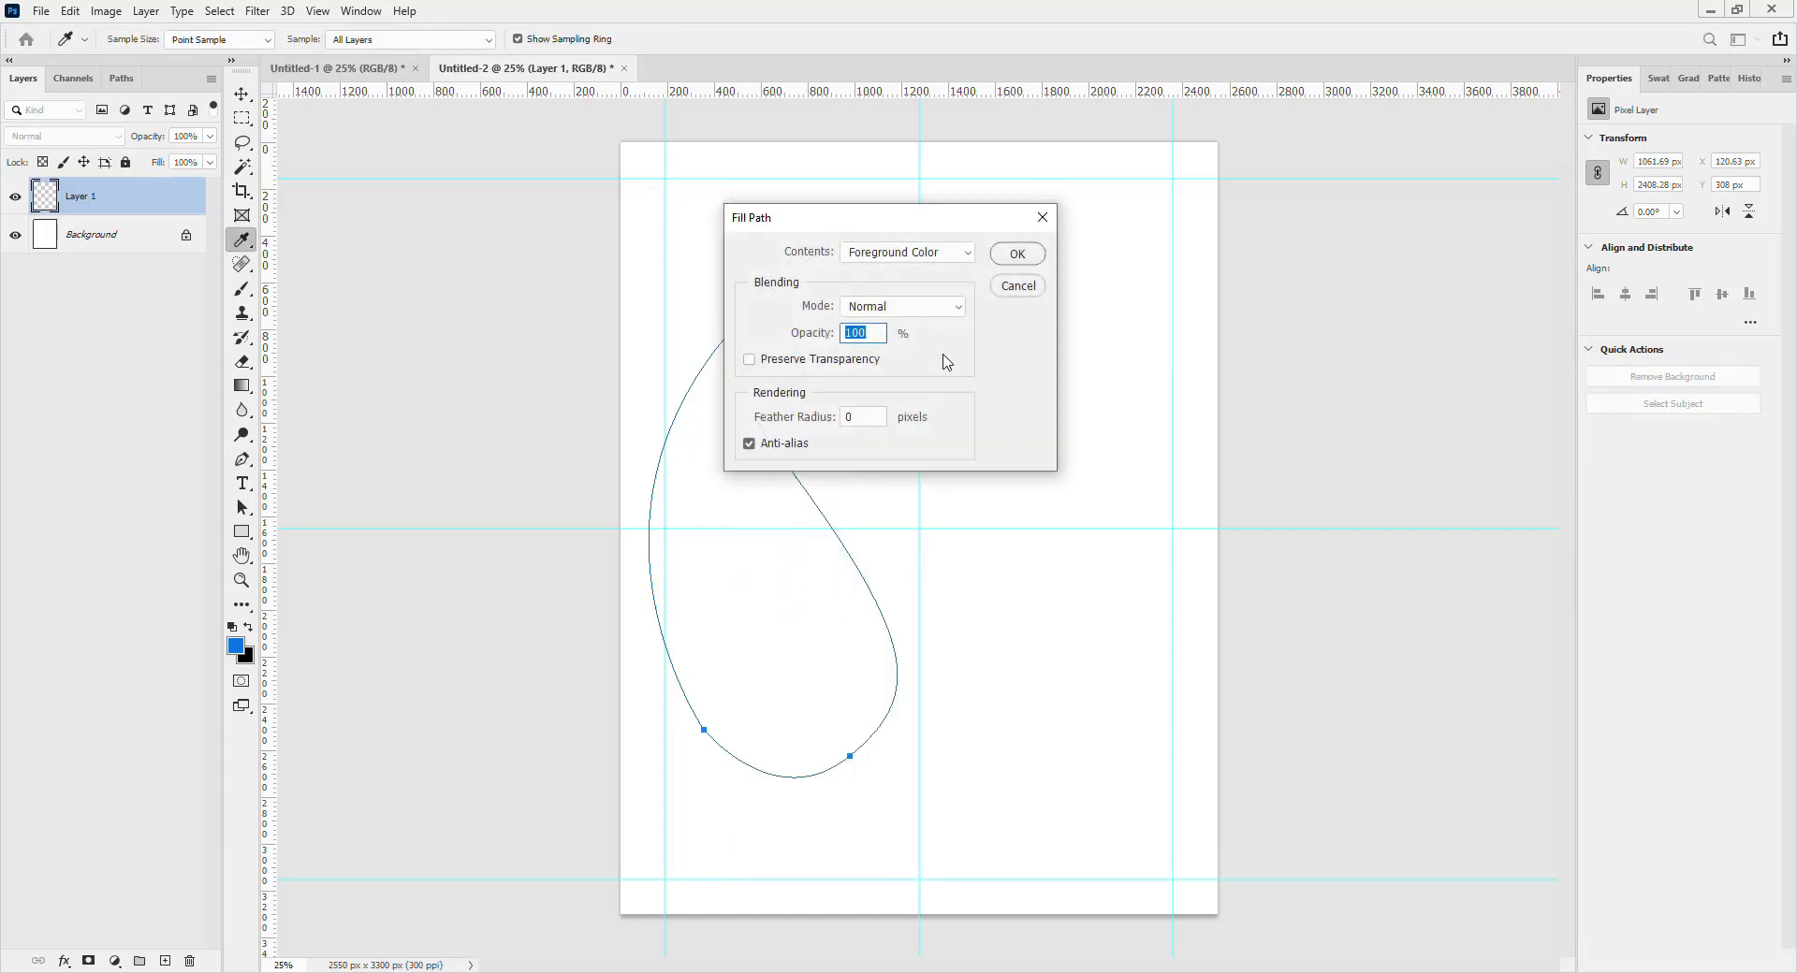
pyautogui.click(885, 261)
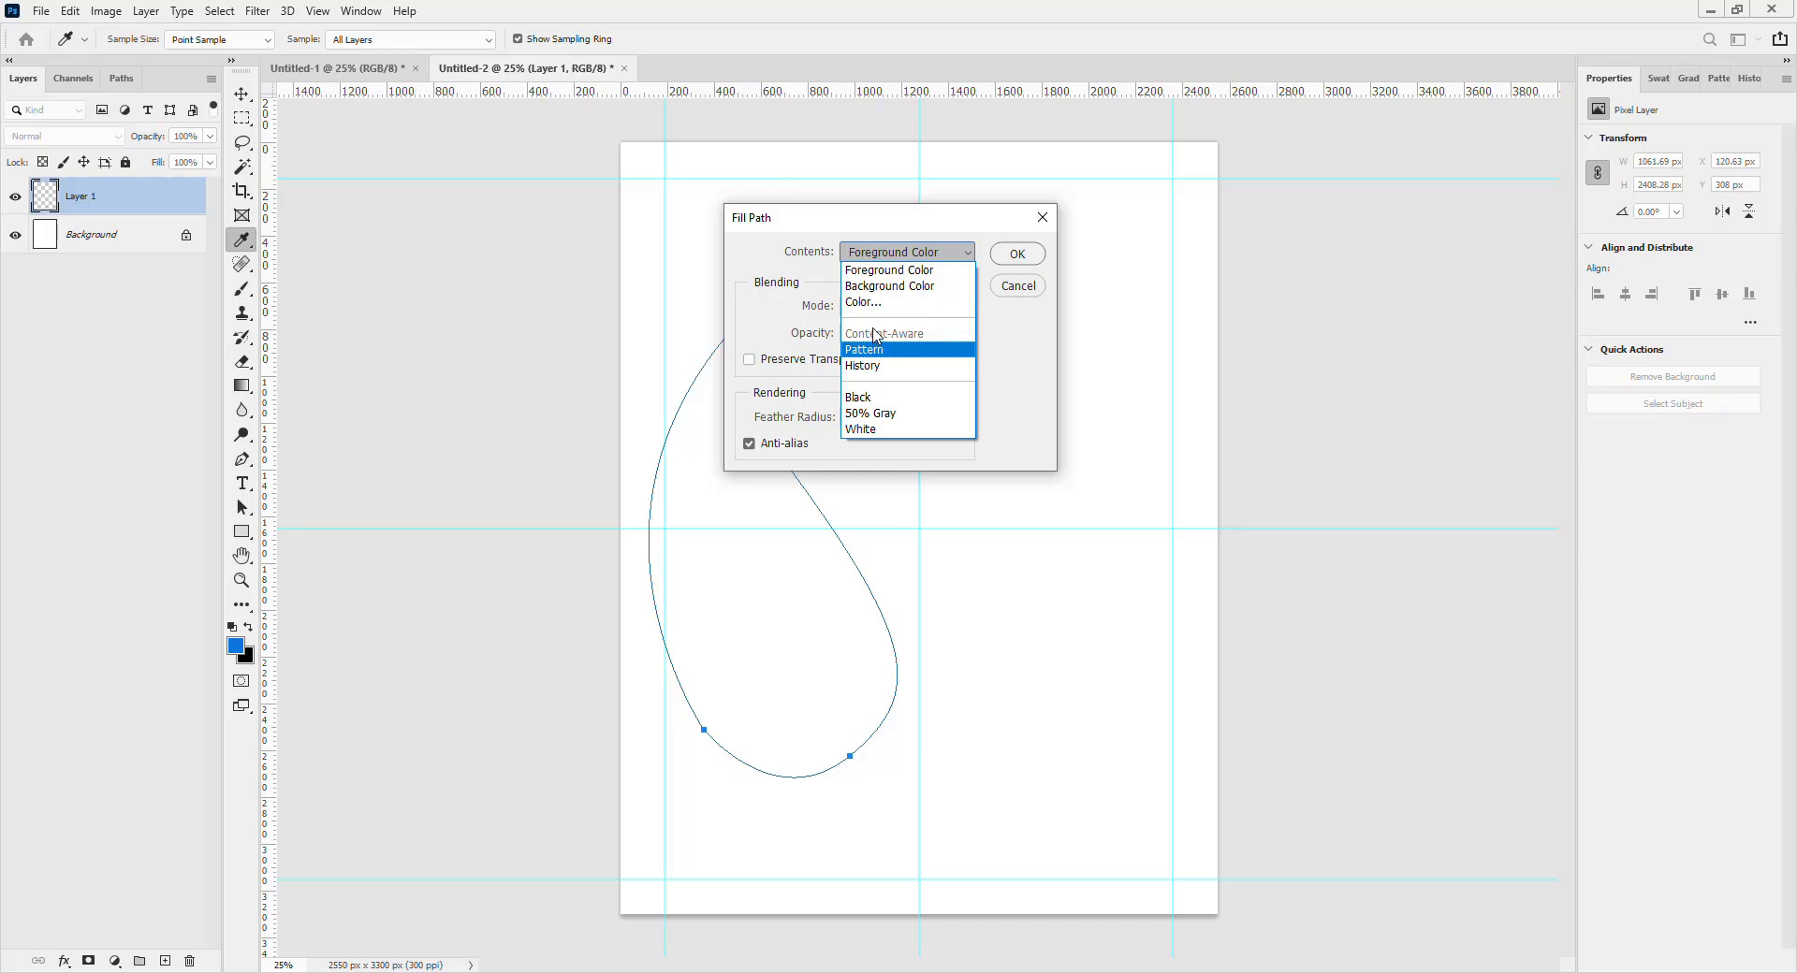
pyautogui.click(766, 316)
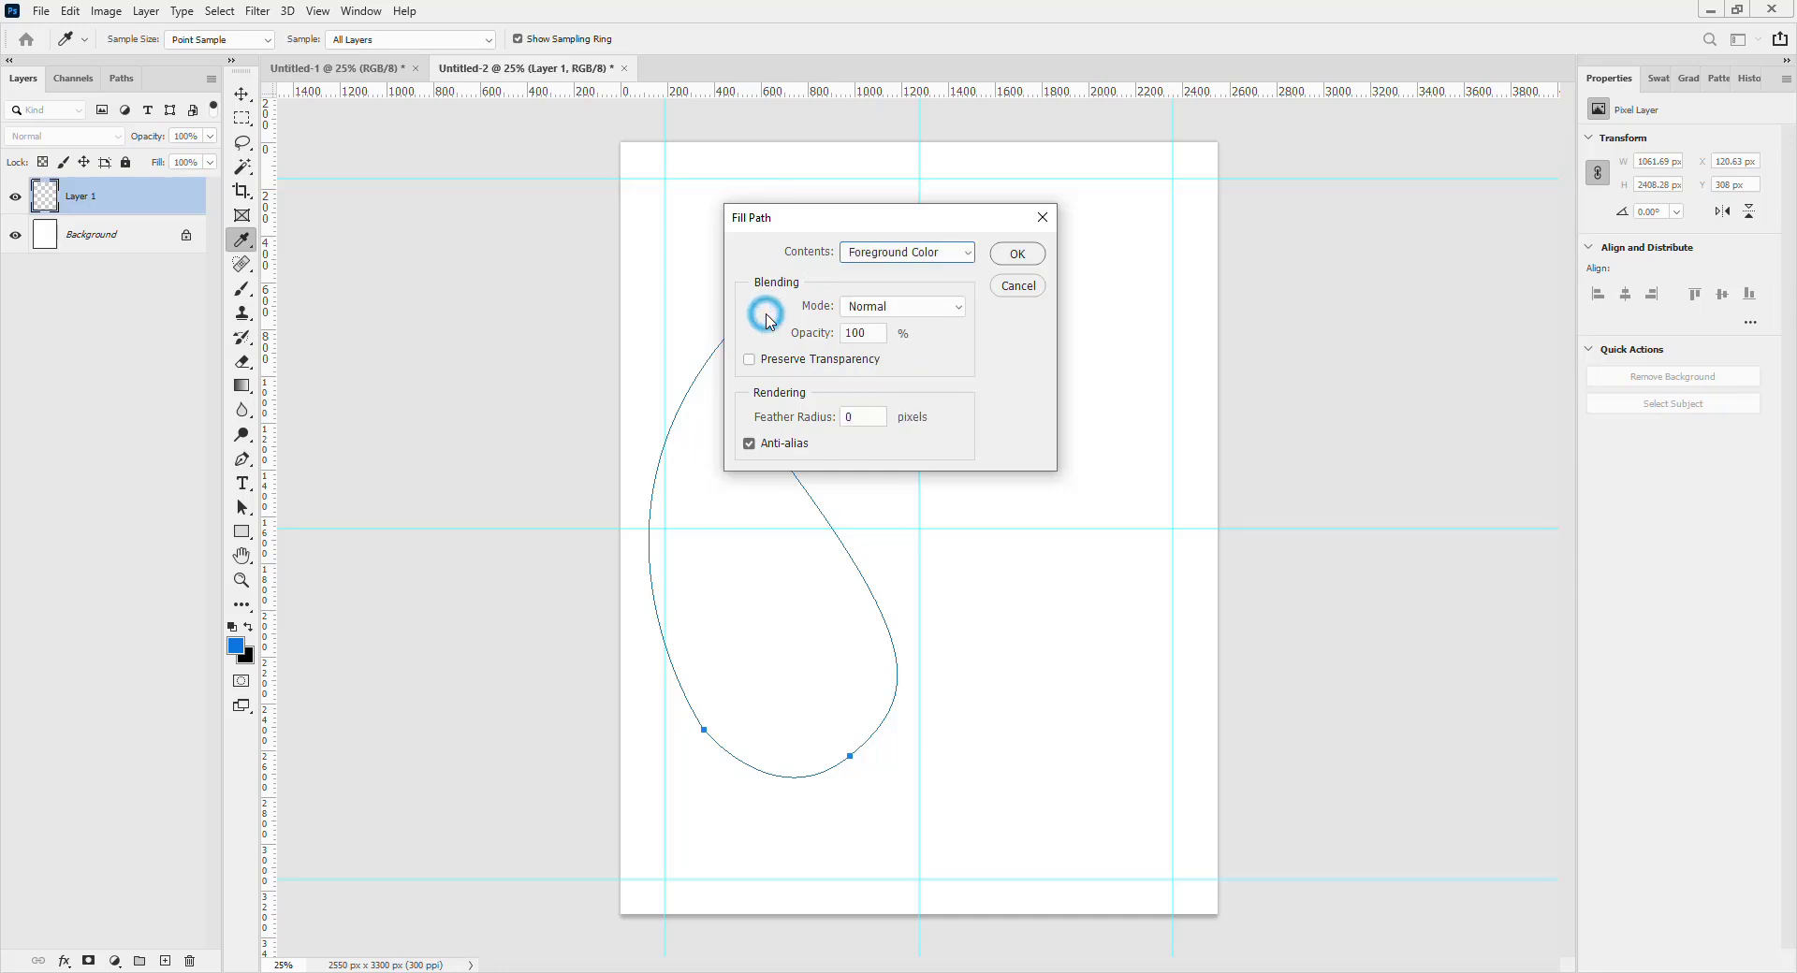
pyautogui.click(1014, 257)
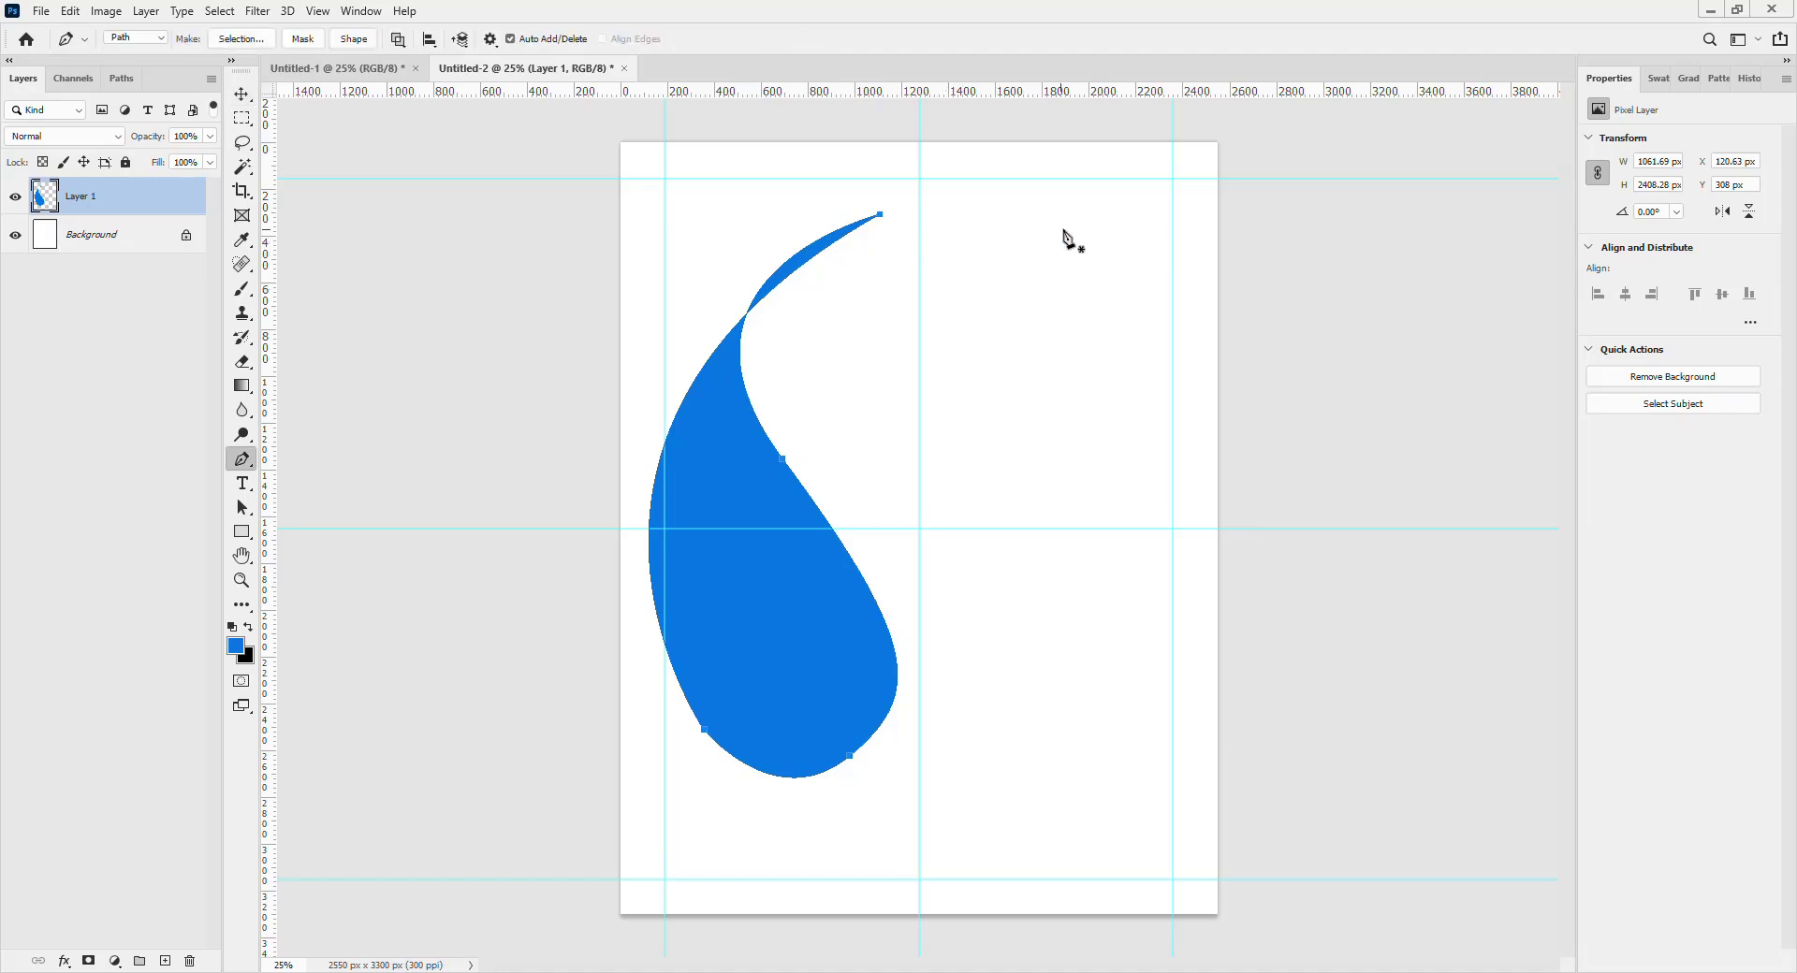
# Draw a closed triangular path about 827 x 628 px to the right of the blue shape's upper part.
pyautogui.click(1012, 250)
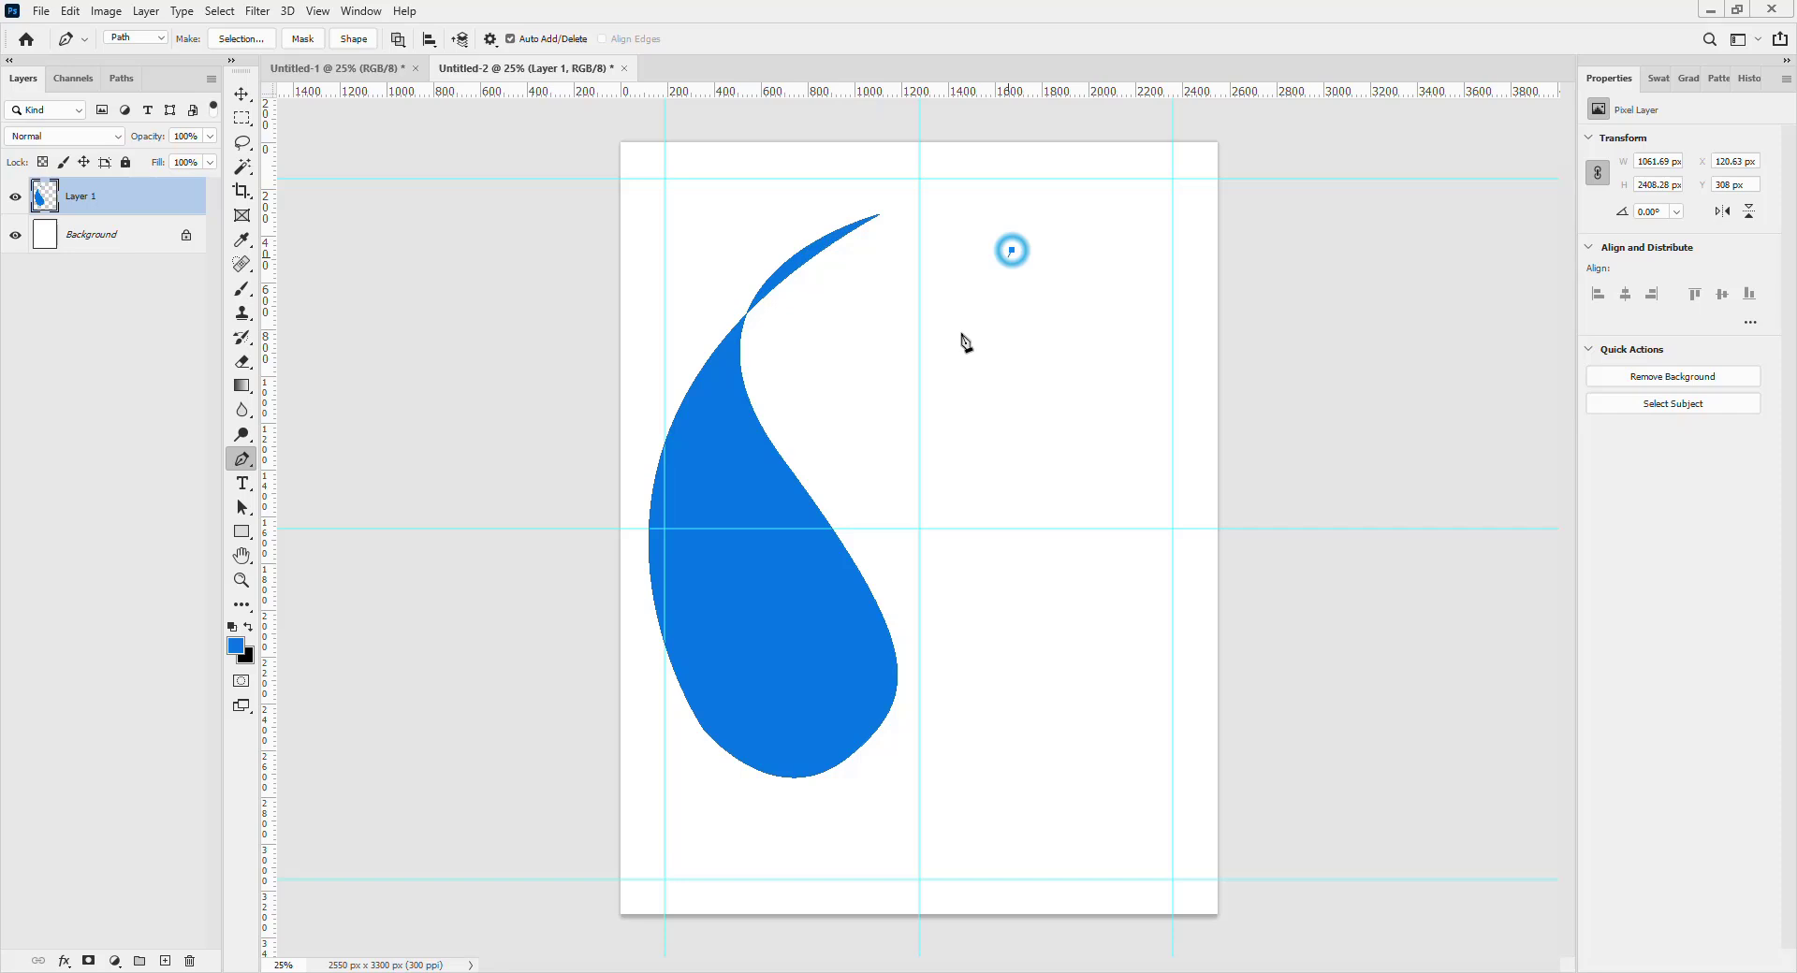
pyautogui.click(918, 396)
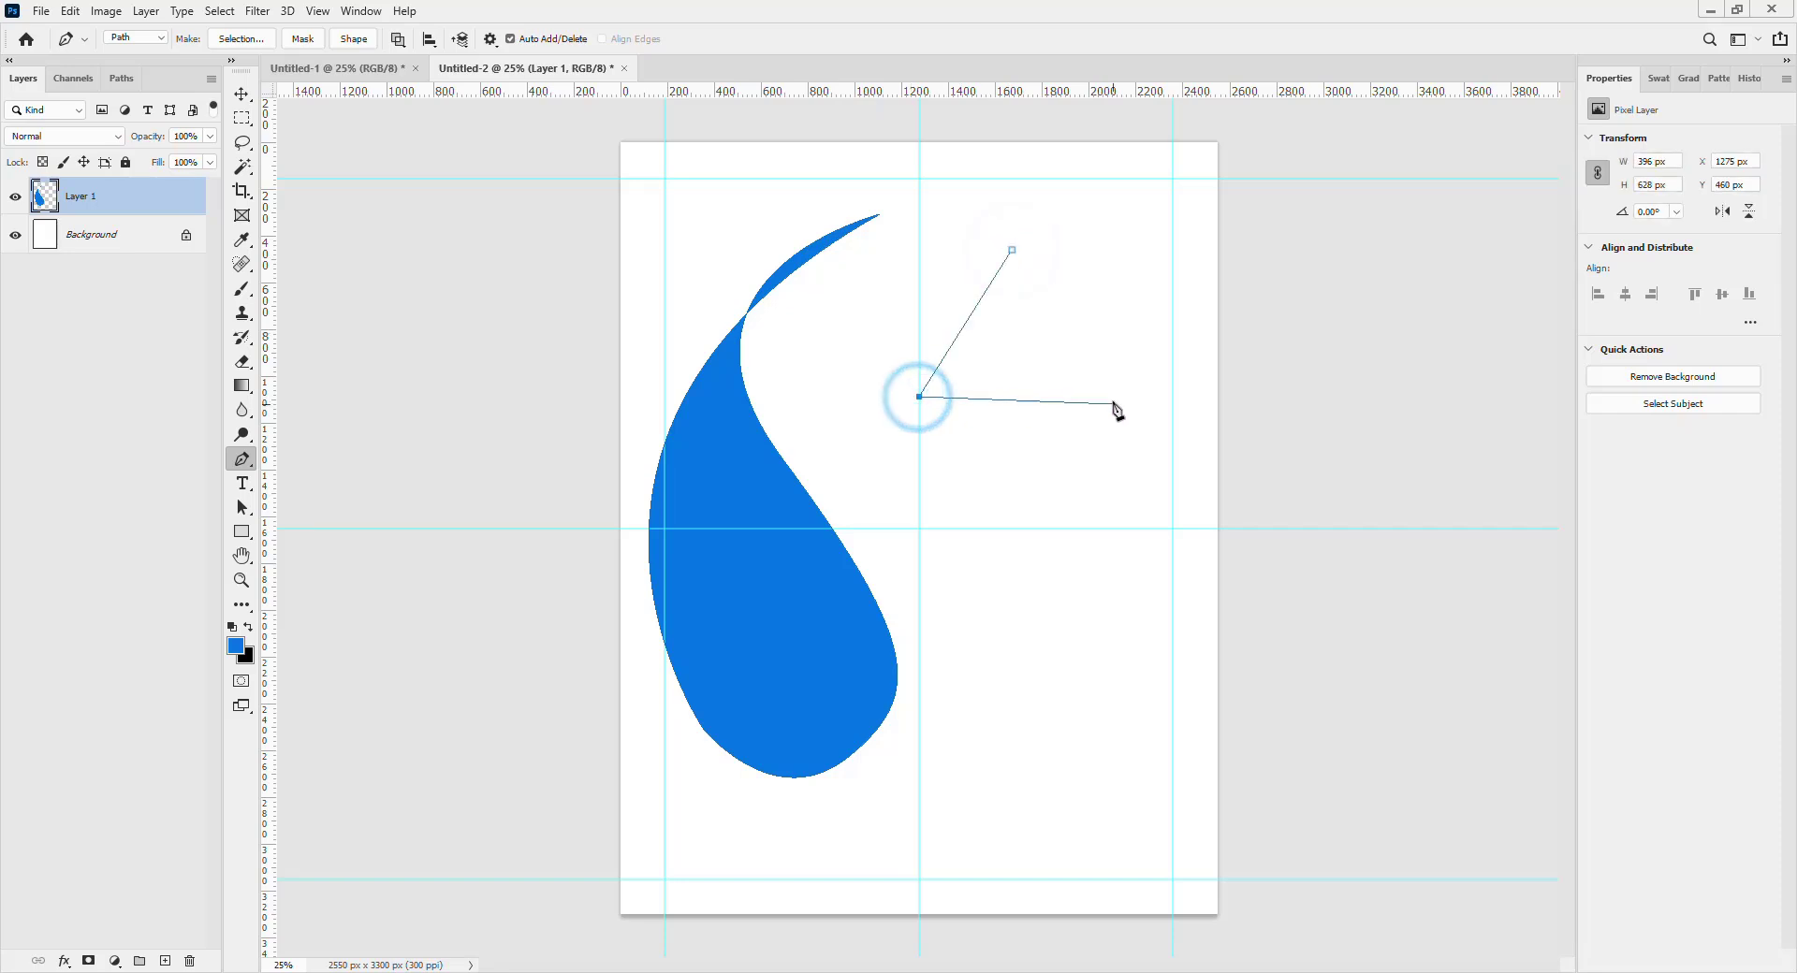
pyautogui.click(1113, 396)
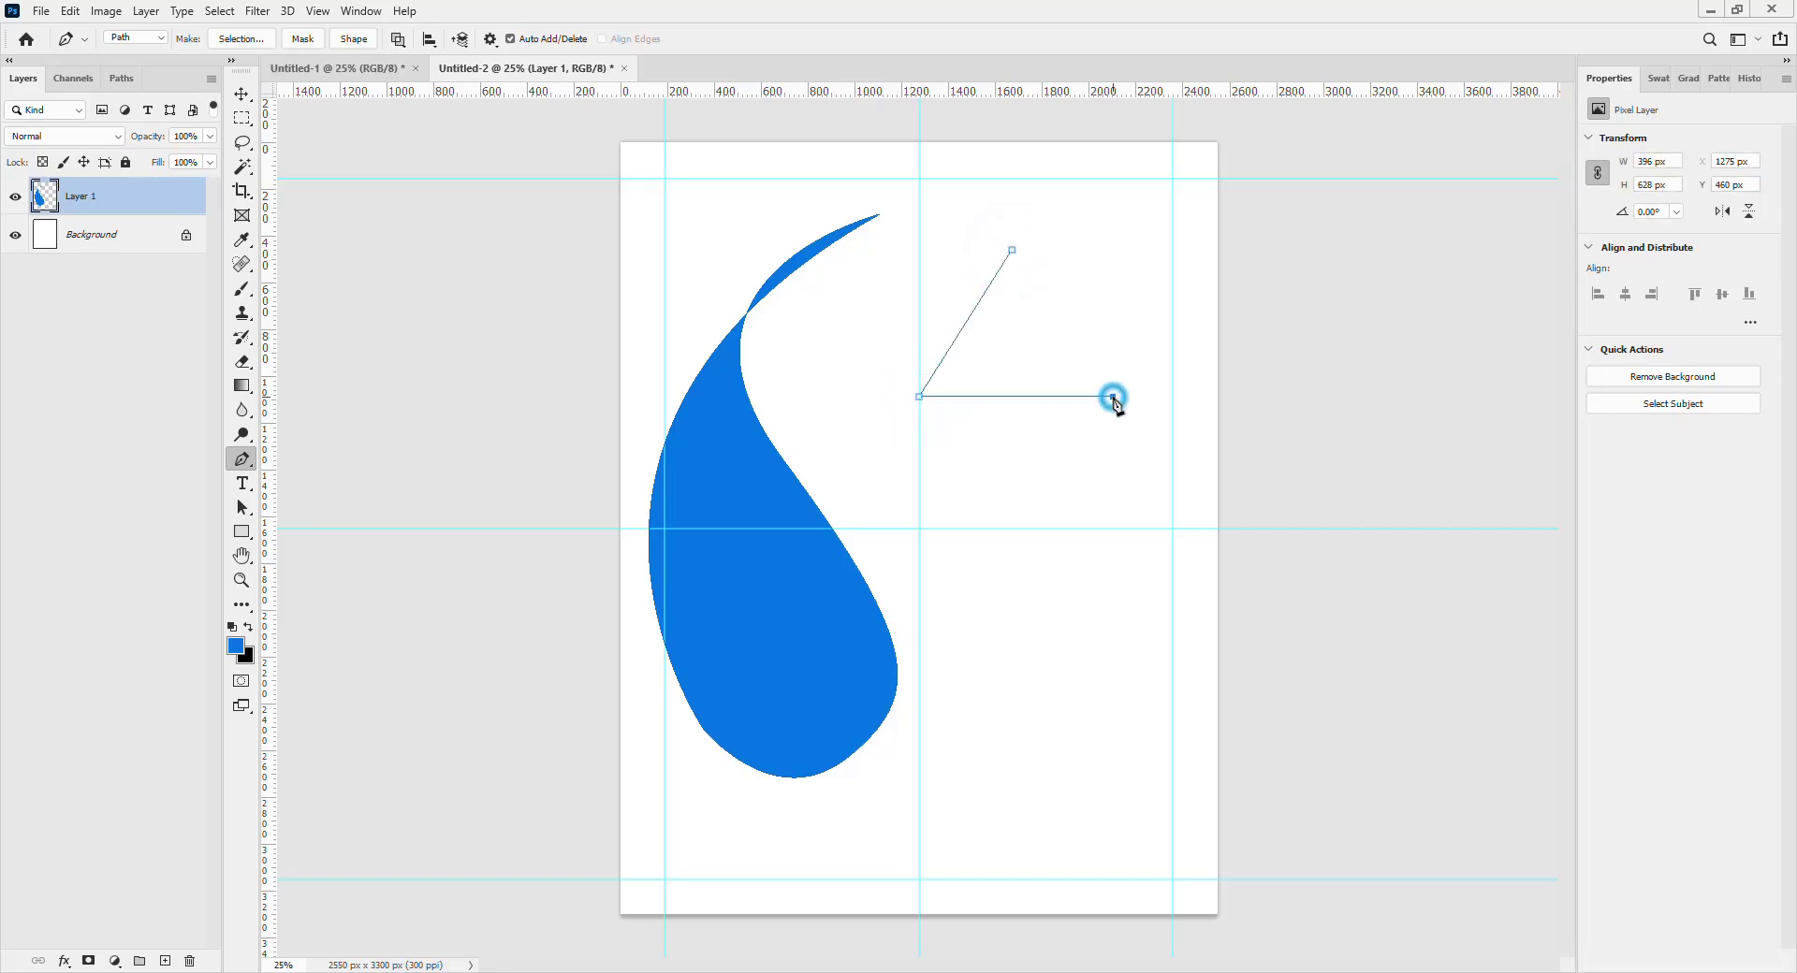
pyautogui.click(1011, 251)
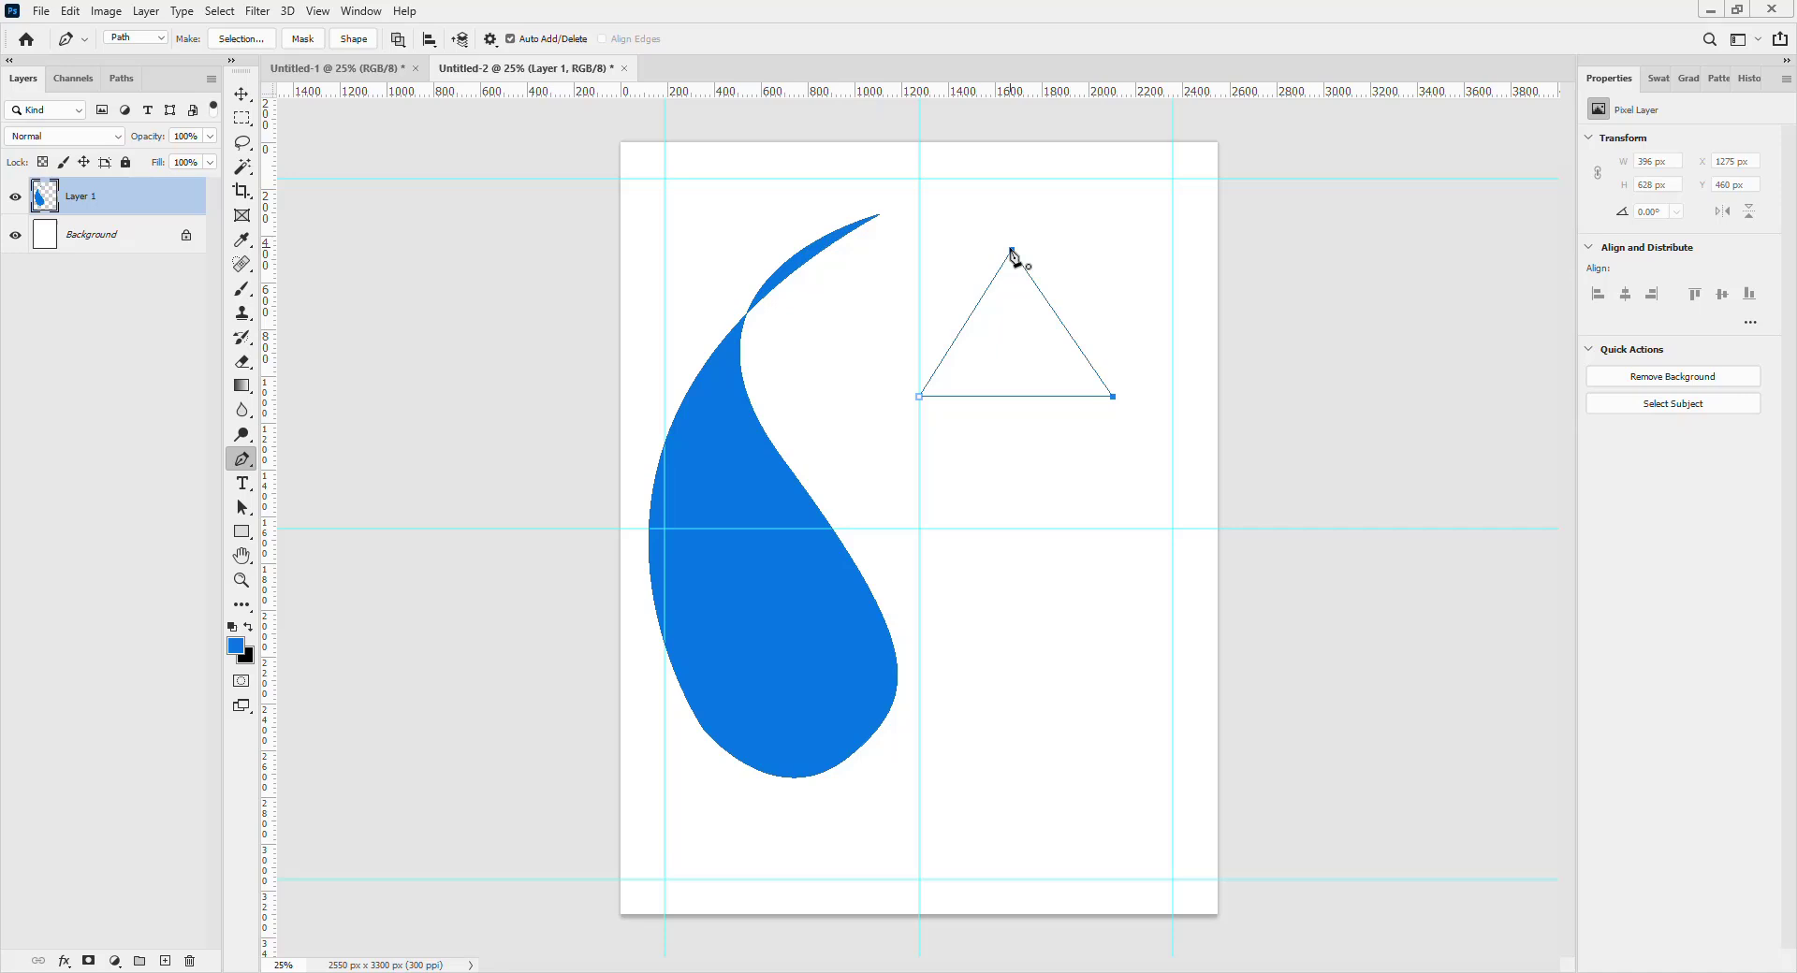
# Add a new layer and fill the triangular subpath on it with the background colour.
pyautogui.rightClick(1034, 354)
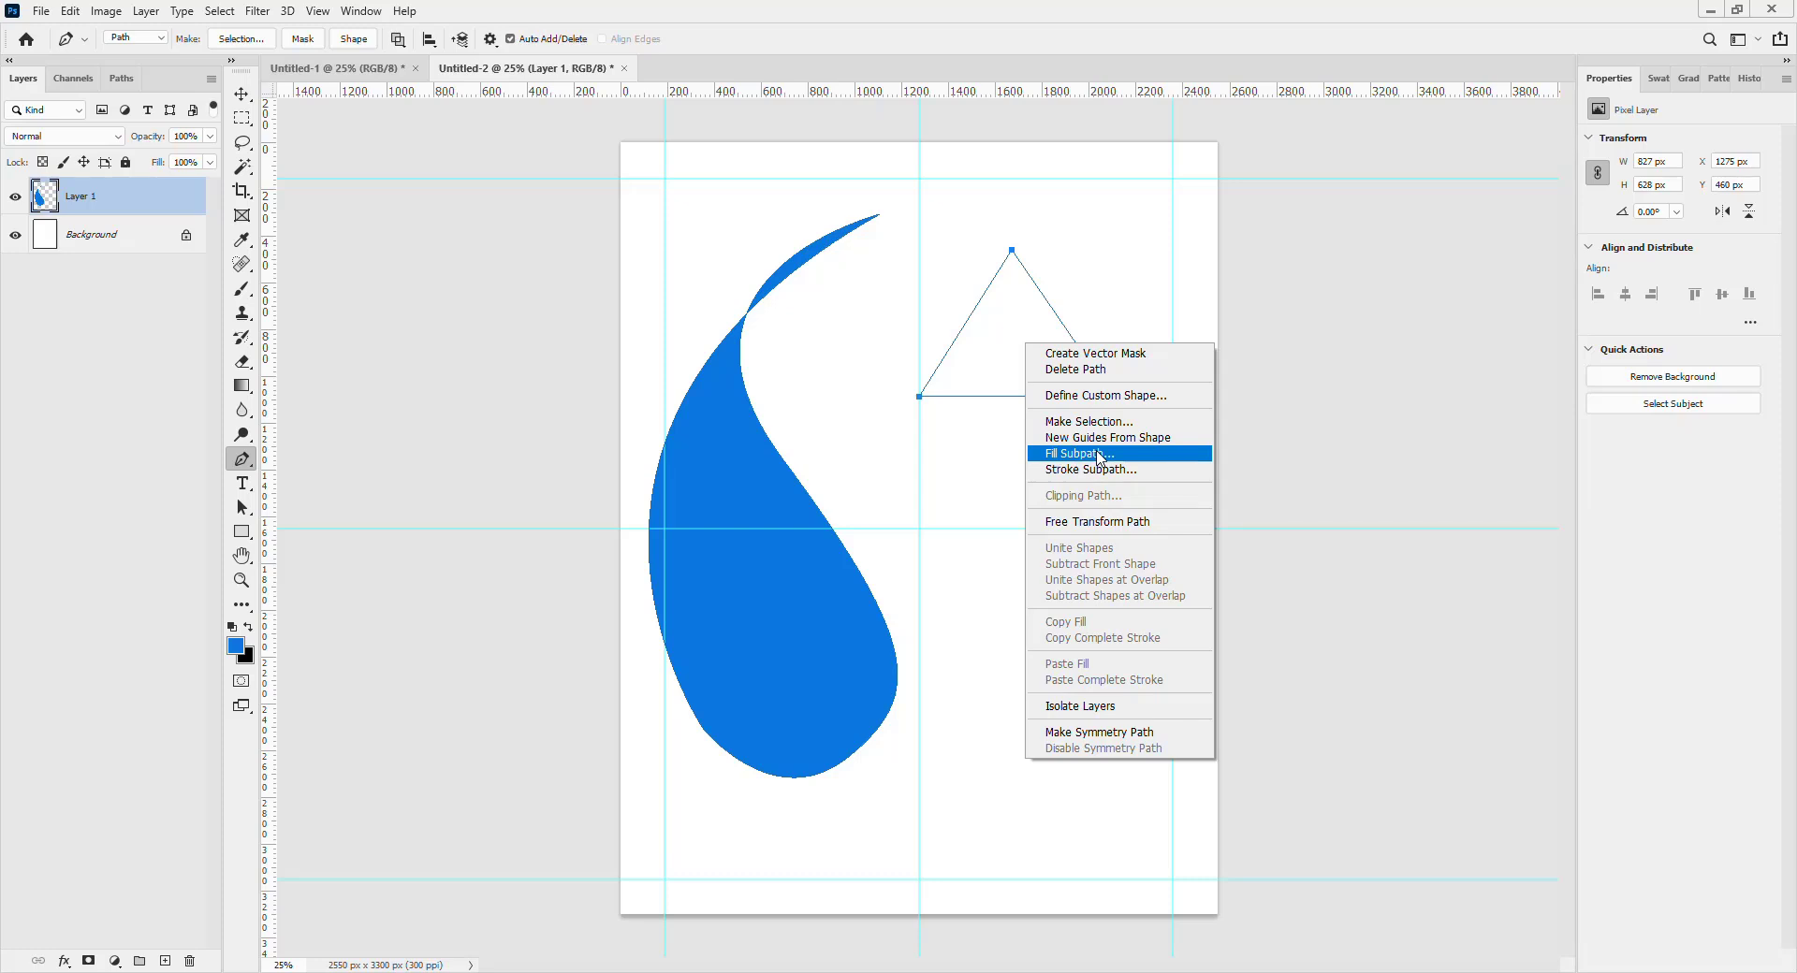
pyautogui.click(164, 962)
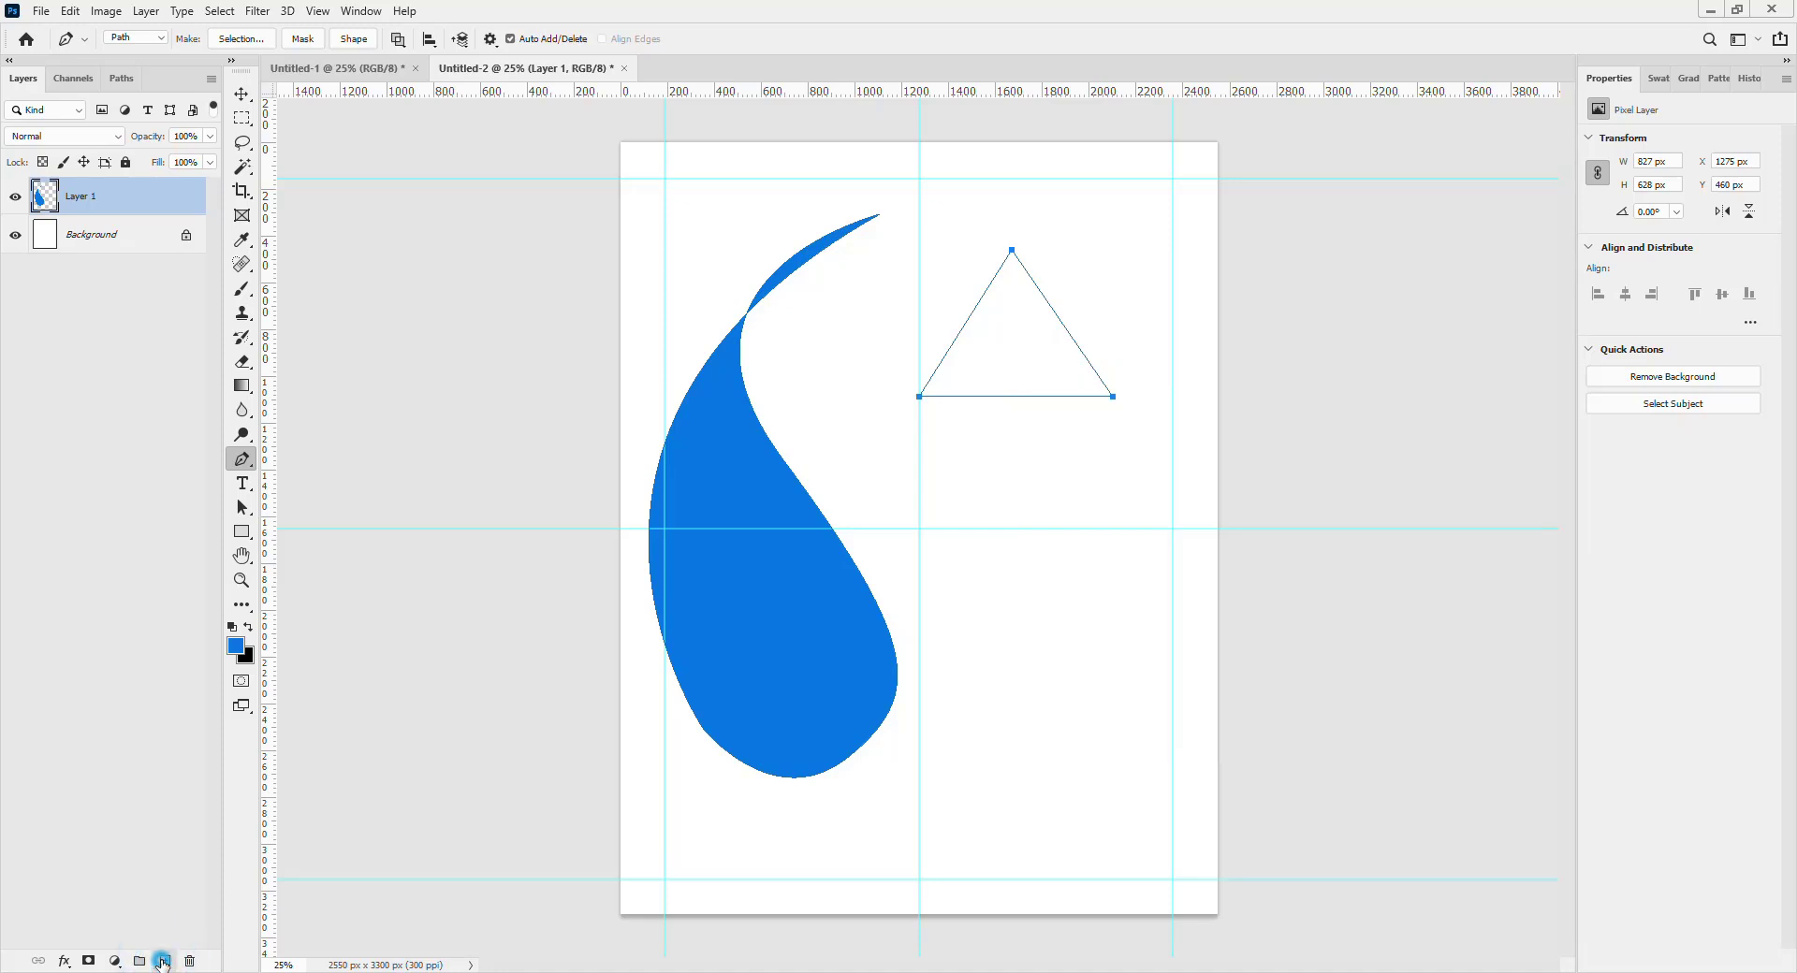
pyautogui.click(164, 962)
pyautogui.rightClick(1015, 347)
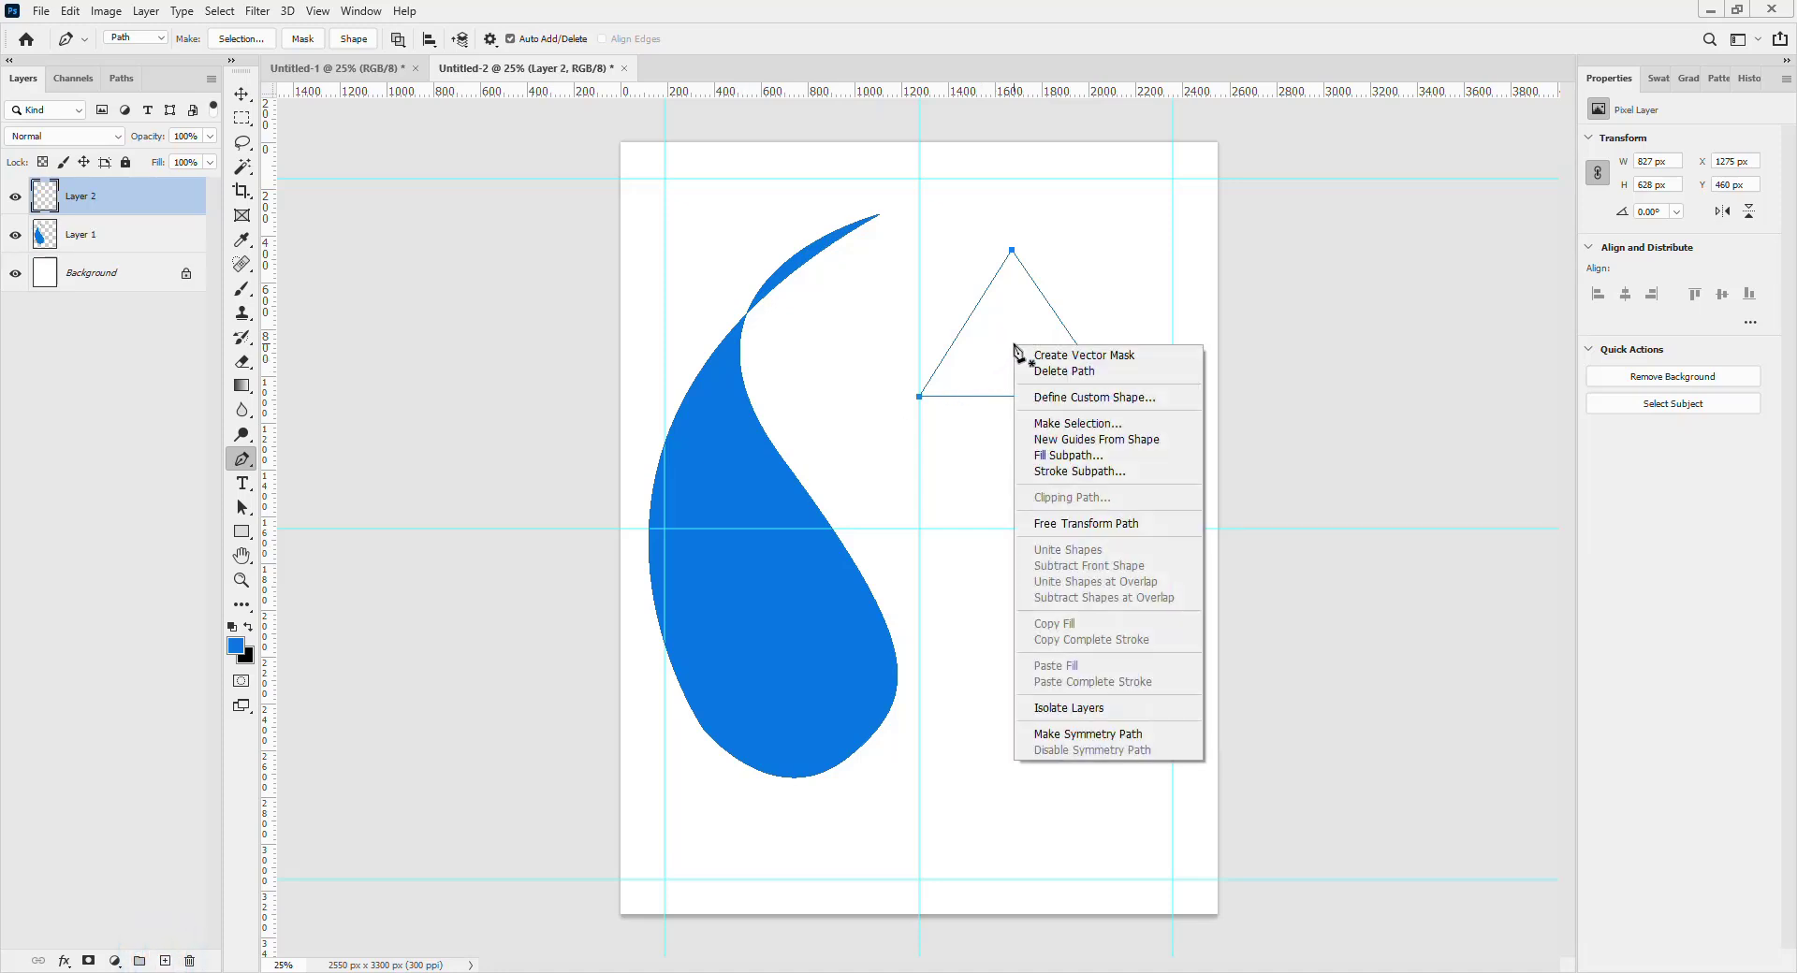
pyautogui.click(1095, 455)
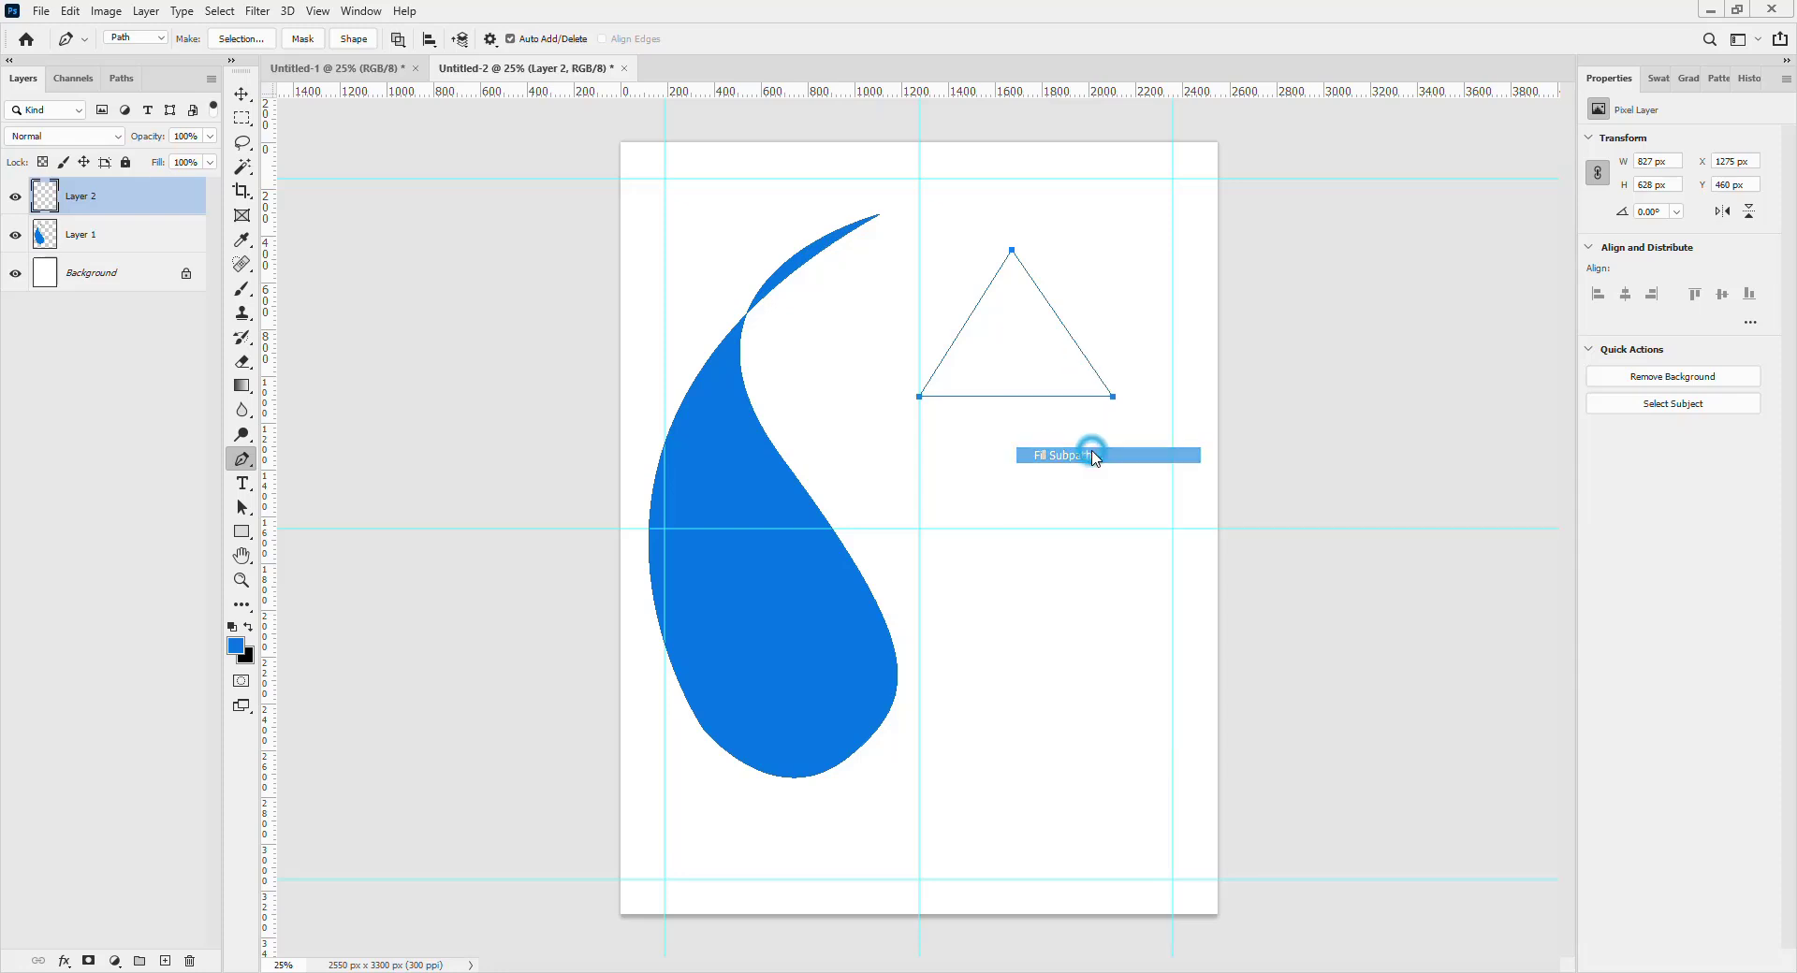
pyautogui.click(964, 266)
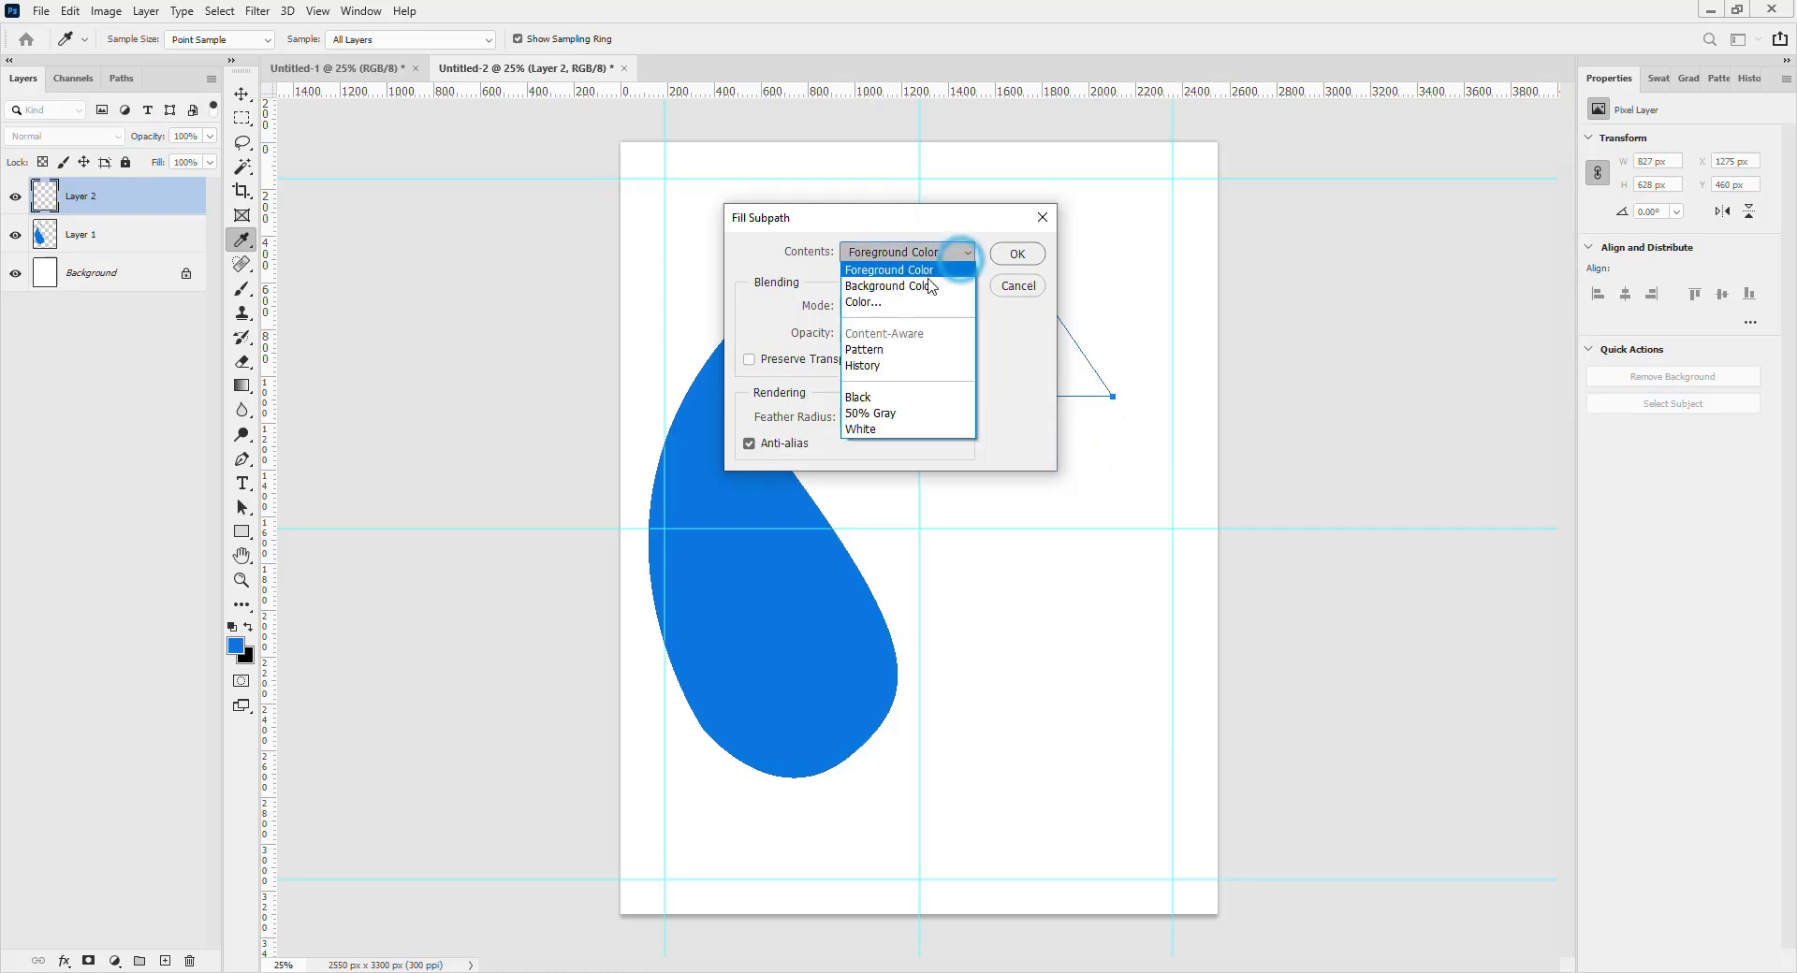
pyautogui.click(914, 283)
pyautogui.click(1017, 255)
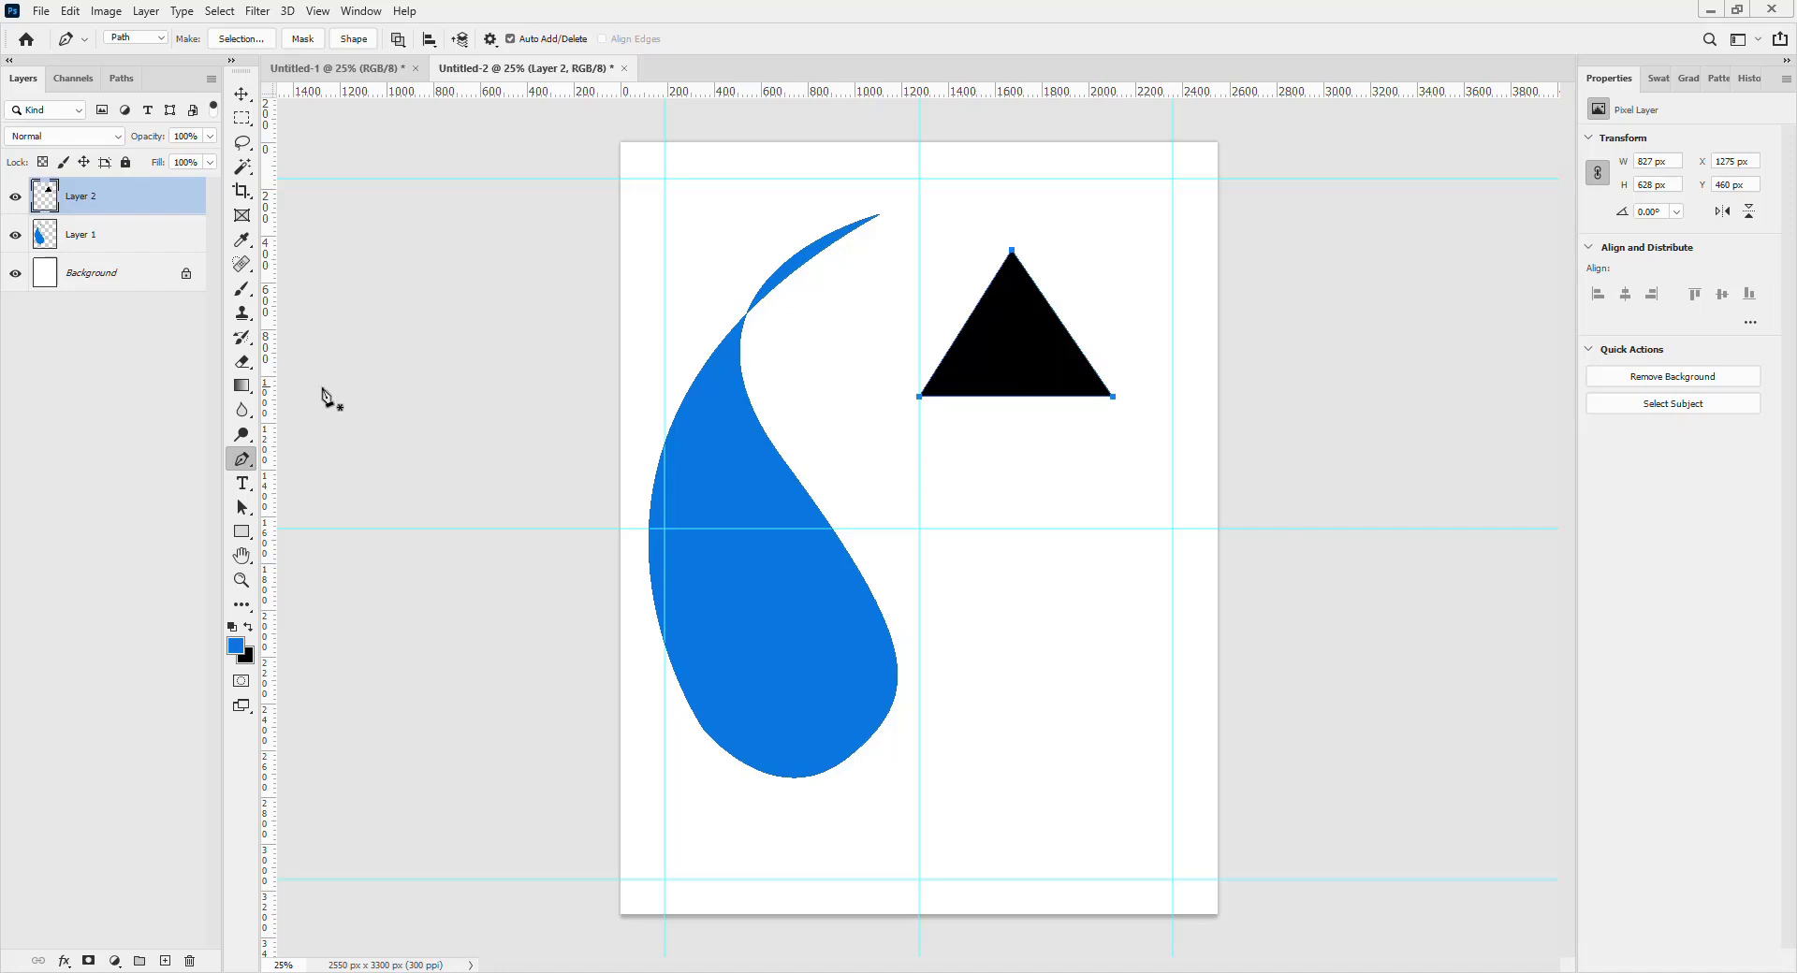
# Add another layer and draw a closed, rounded four-point path about 685 x 612 px below the triangle.
pyautogui.click(166, 962)
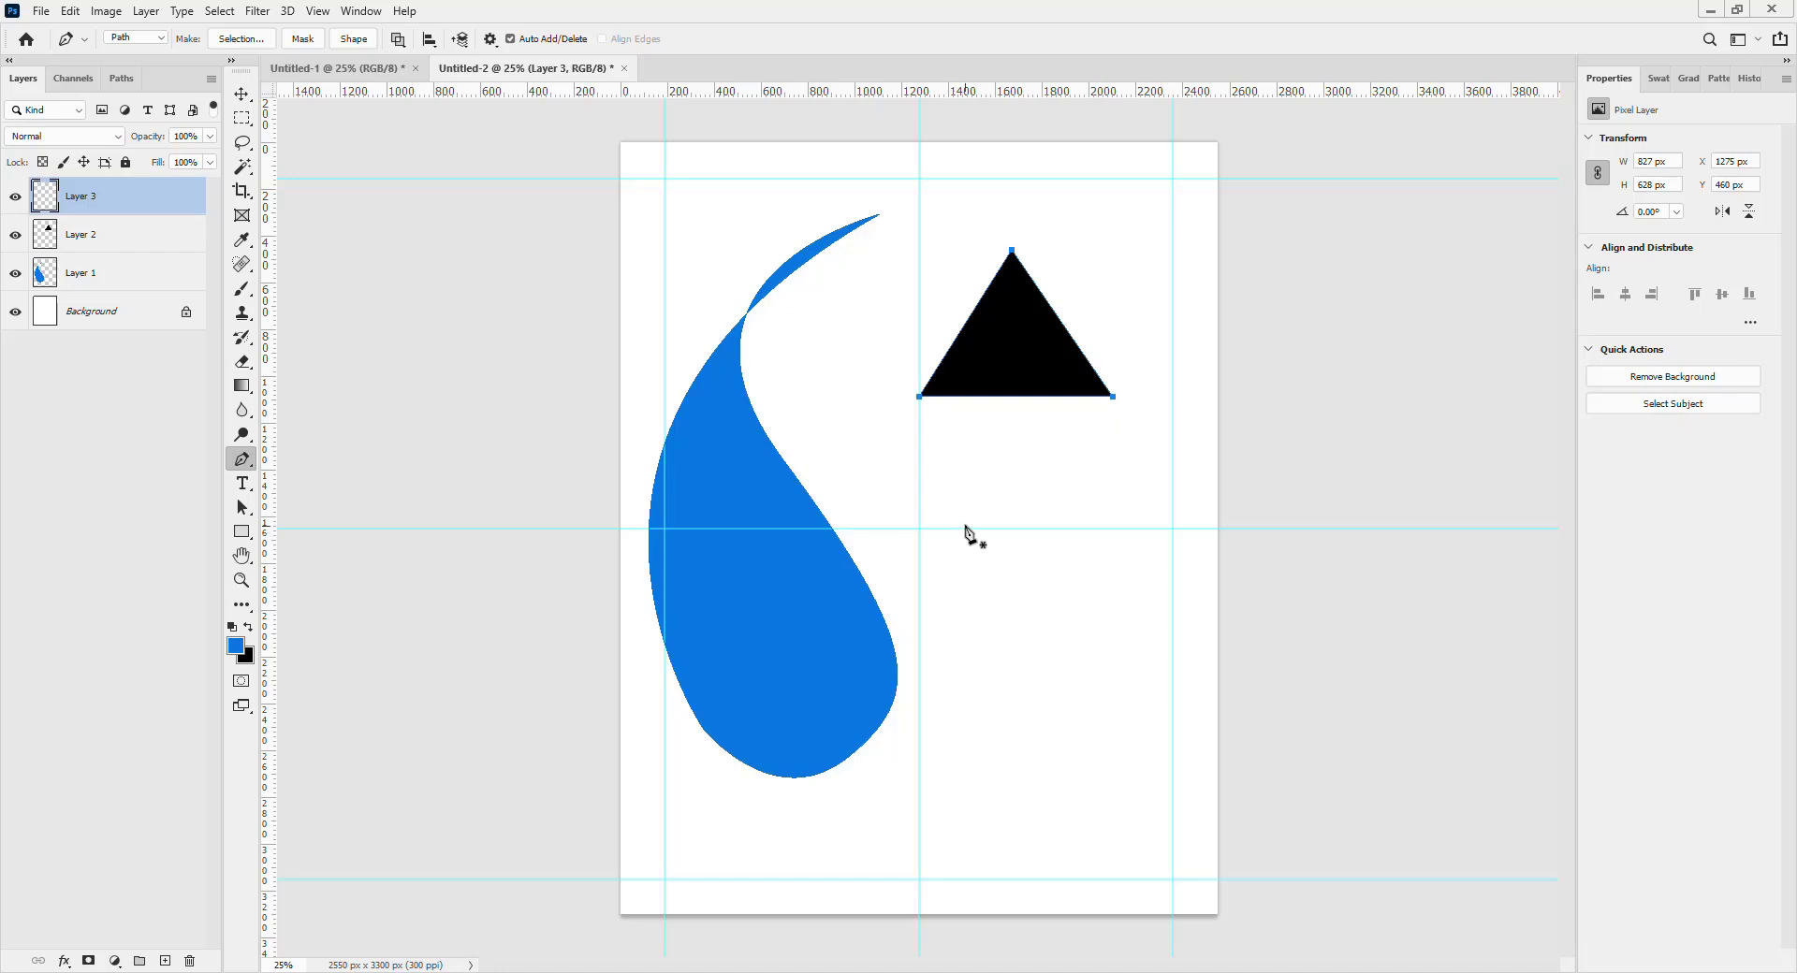
pyautogui.click(1016, 554)
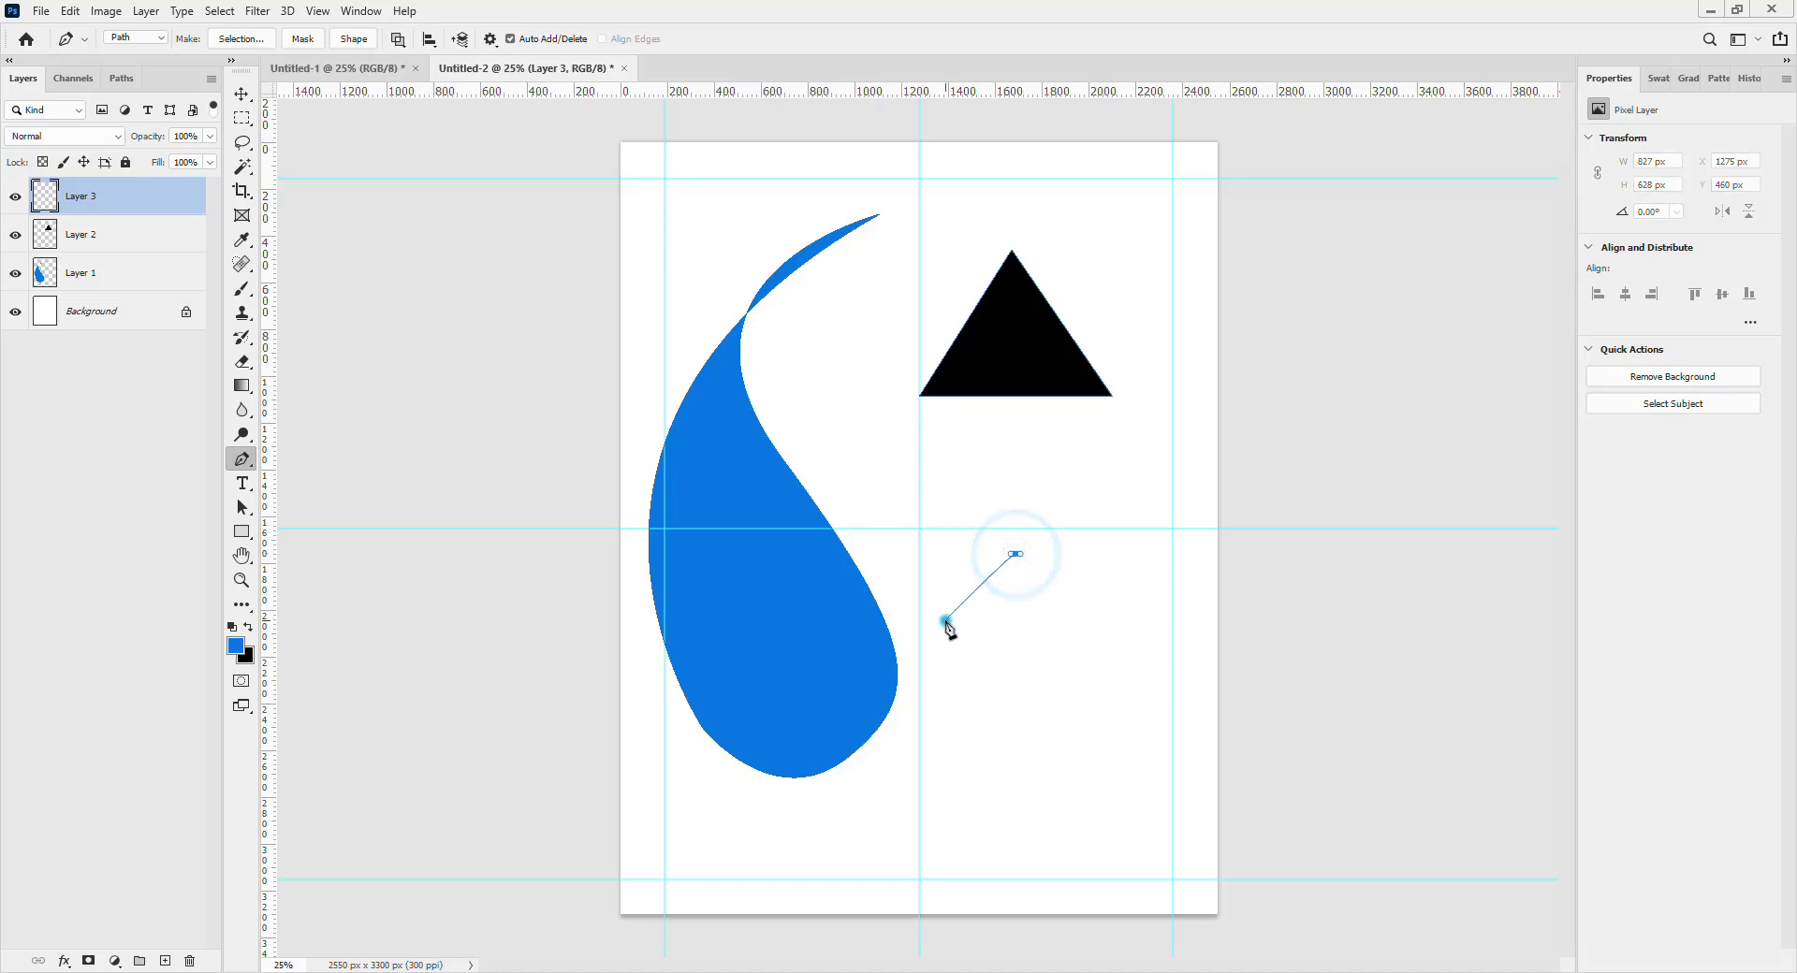
pyautogui.moveTo(946, 620); pyautogui.dragTo(1072, 686)
pyautogui.moveTo(1093, 596); pyautogui.dragTo(1063, 553)
pyautogui.click(1016, 555)
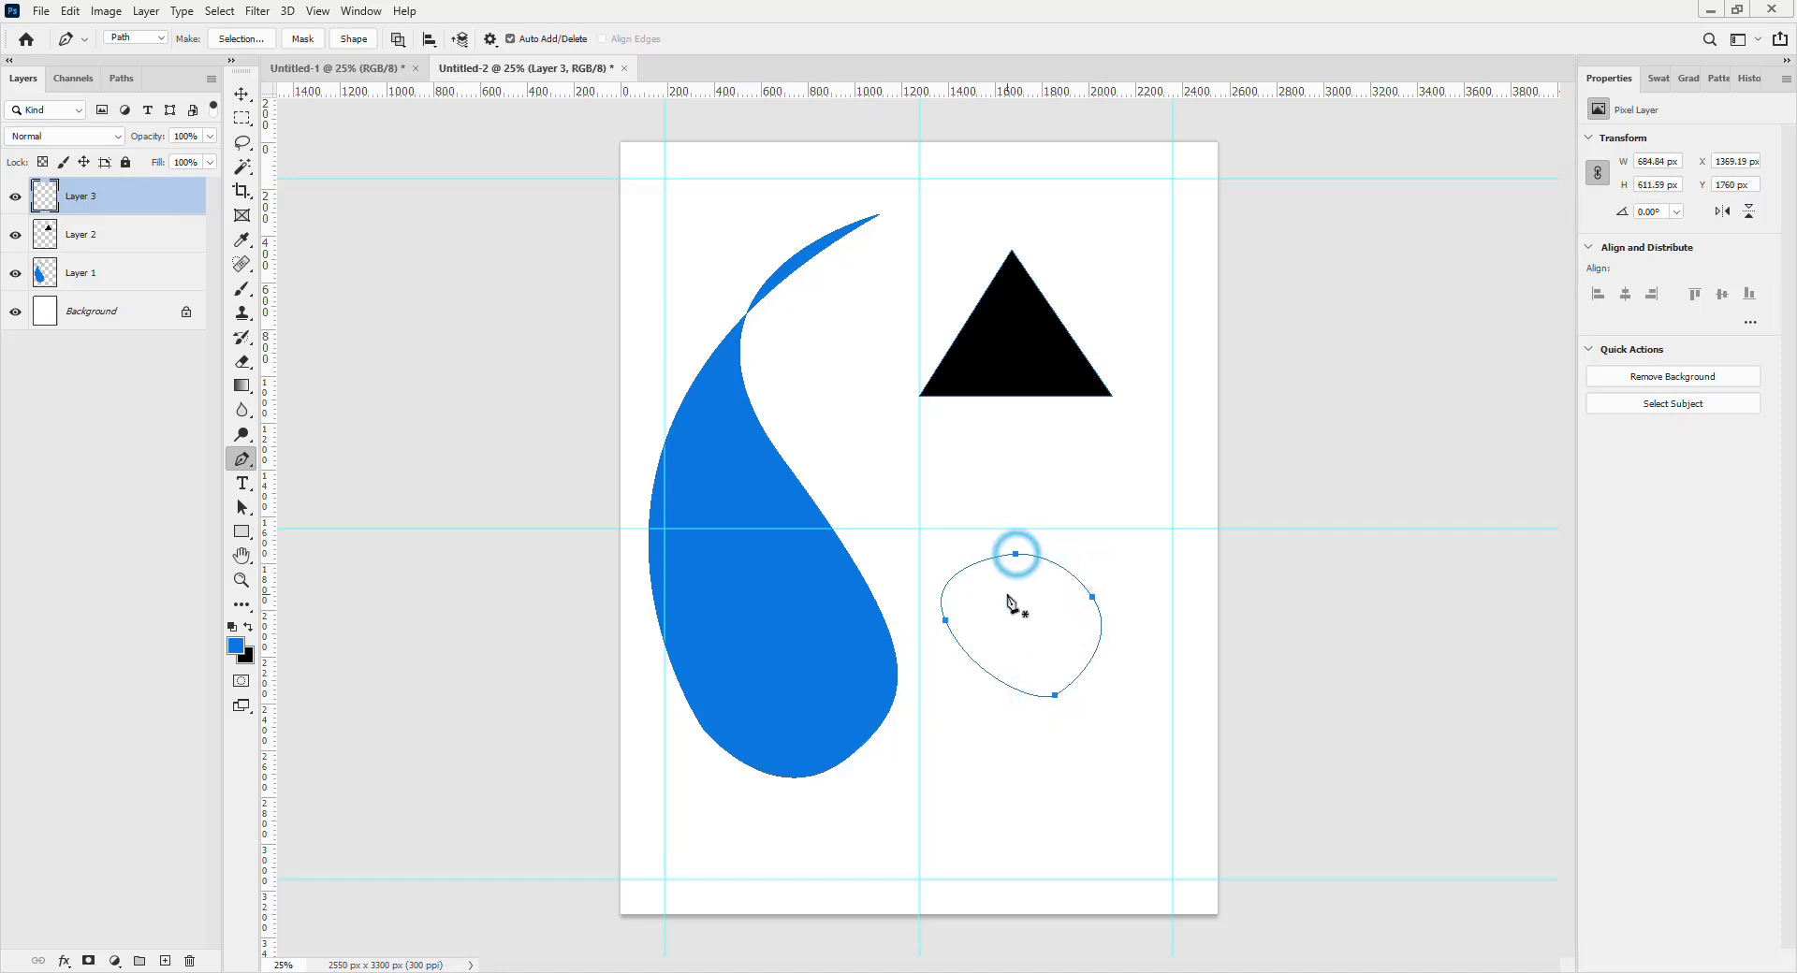
# Fill the rounded subpath with custom green 6be20c and deselect its layer with the Move tool.
pyautogui.rightClick(1017, 601)
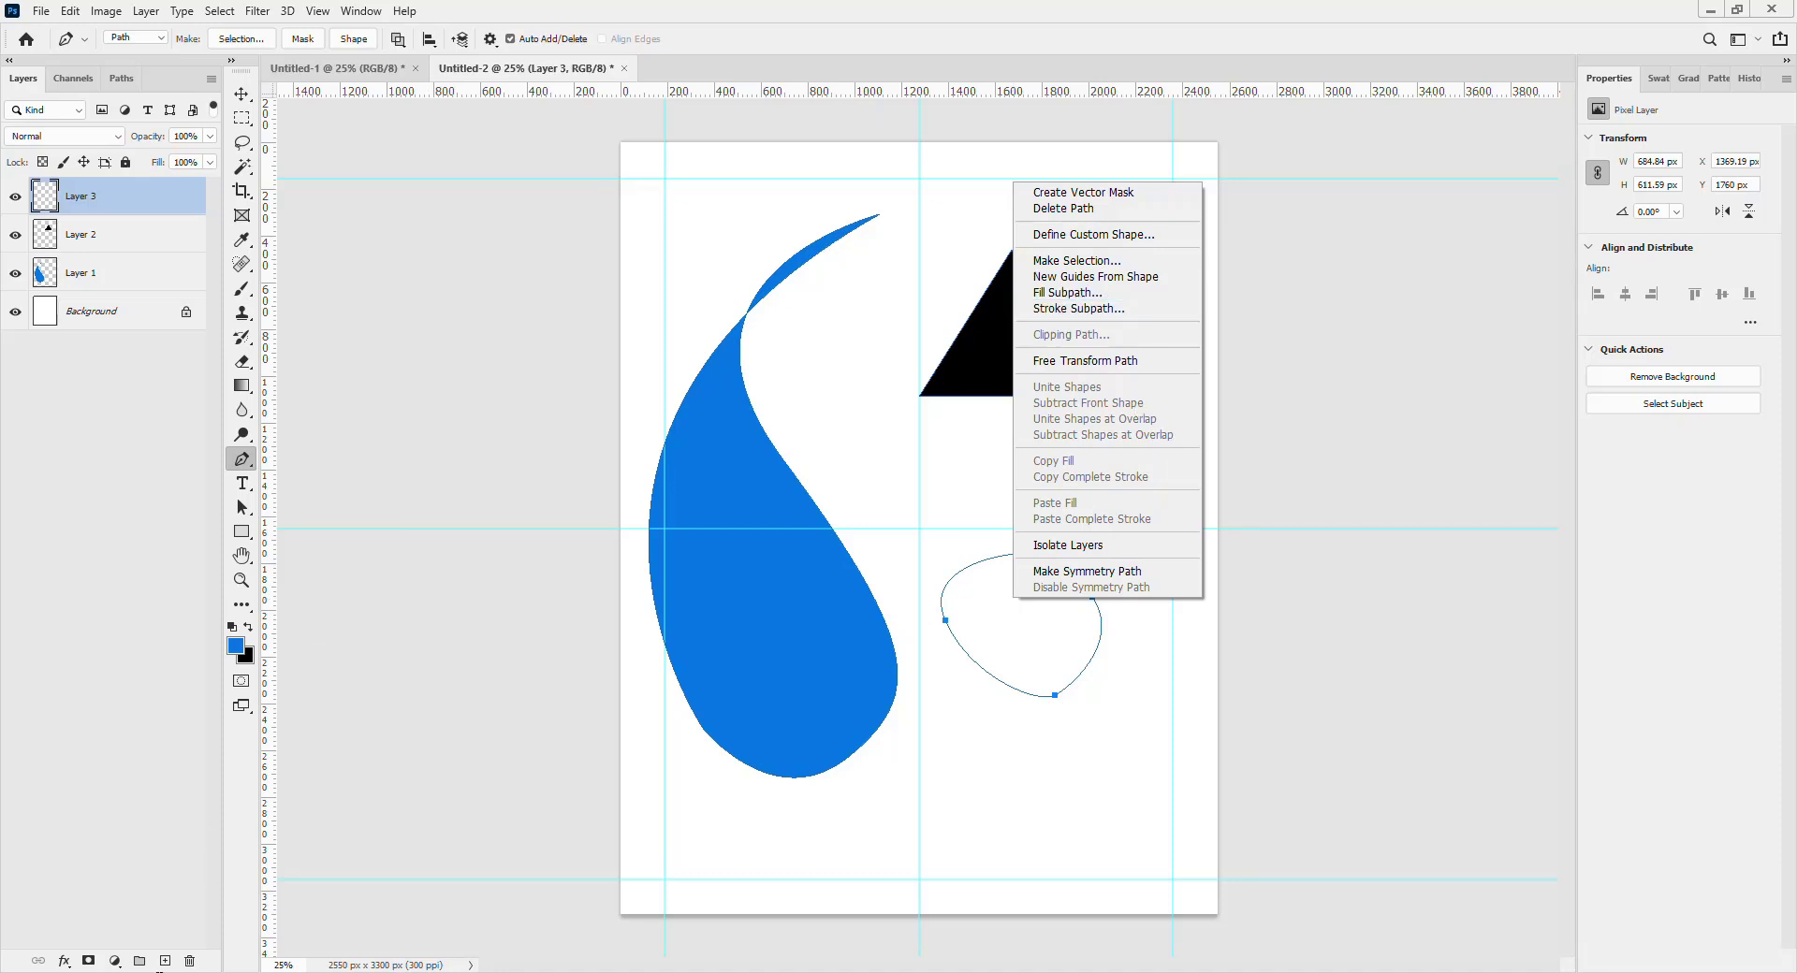
pyautogui.click(1113, 295)
pyautogui.click(906, 250)
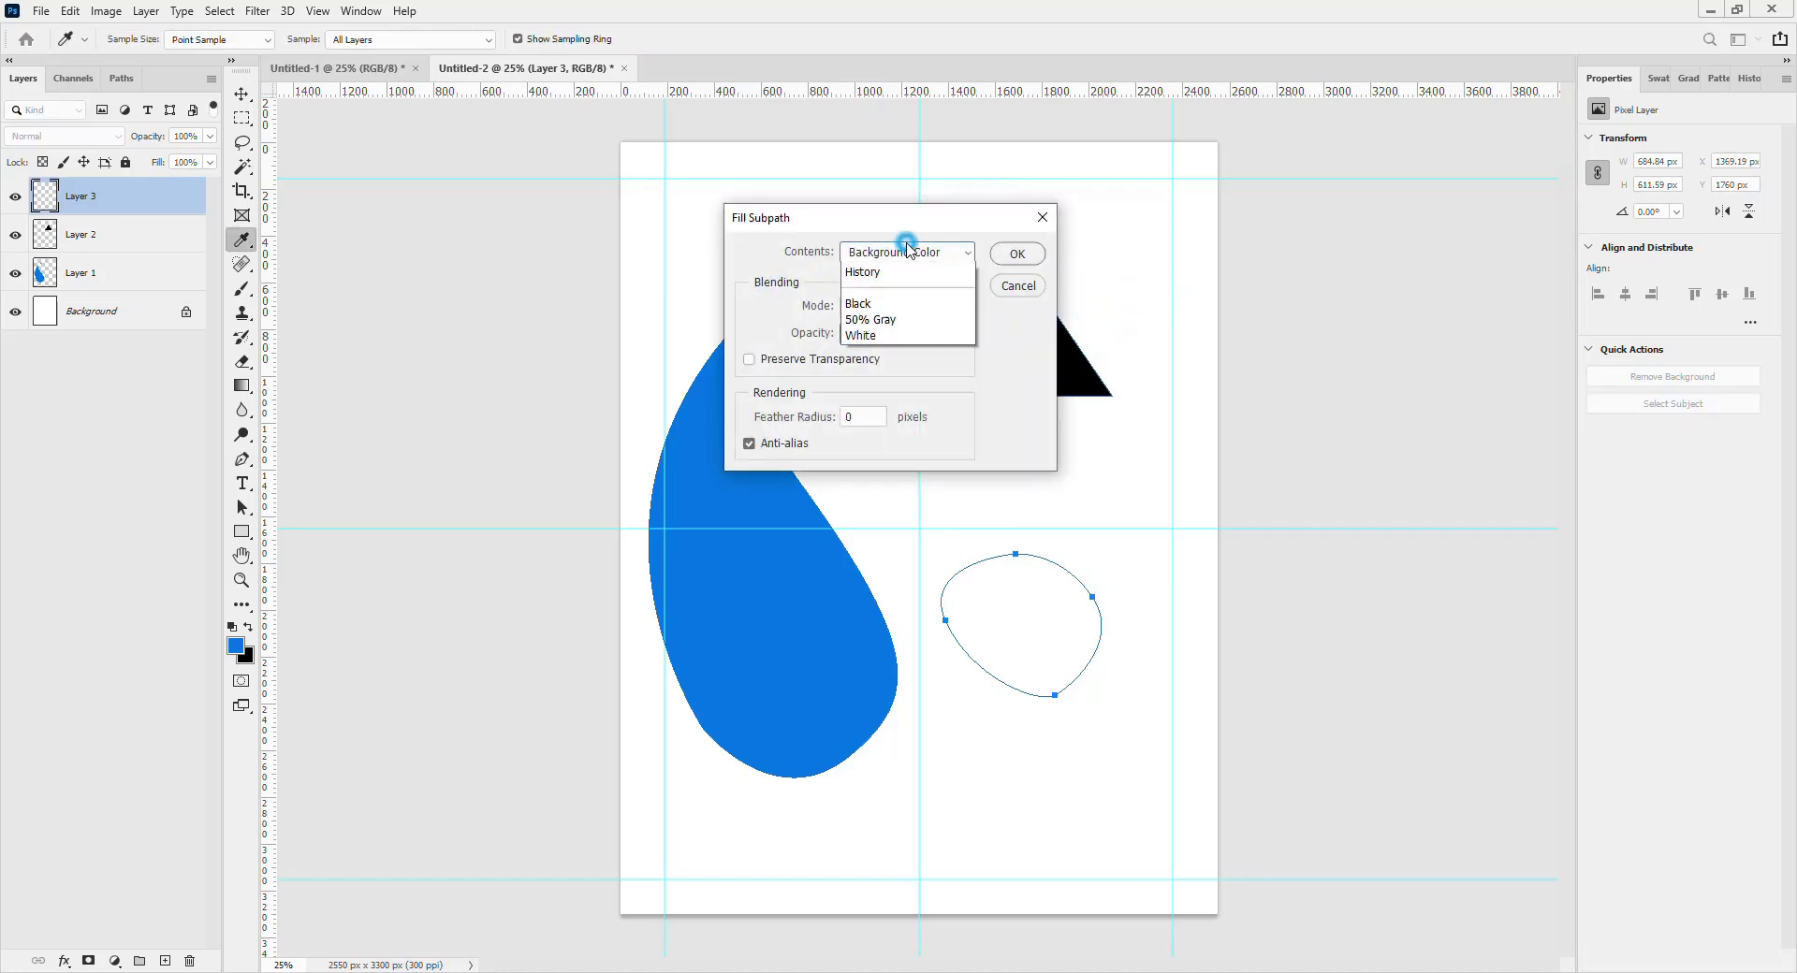
pyautogui.click(872, 302)
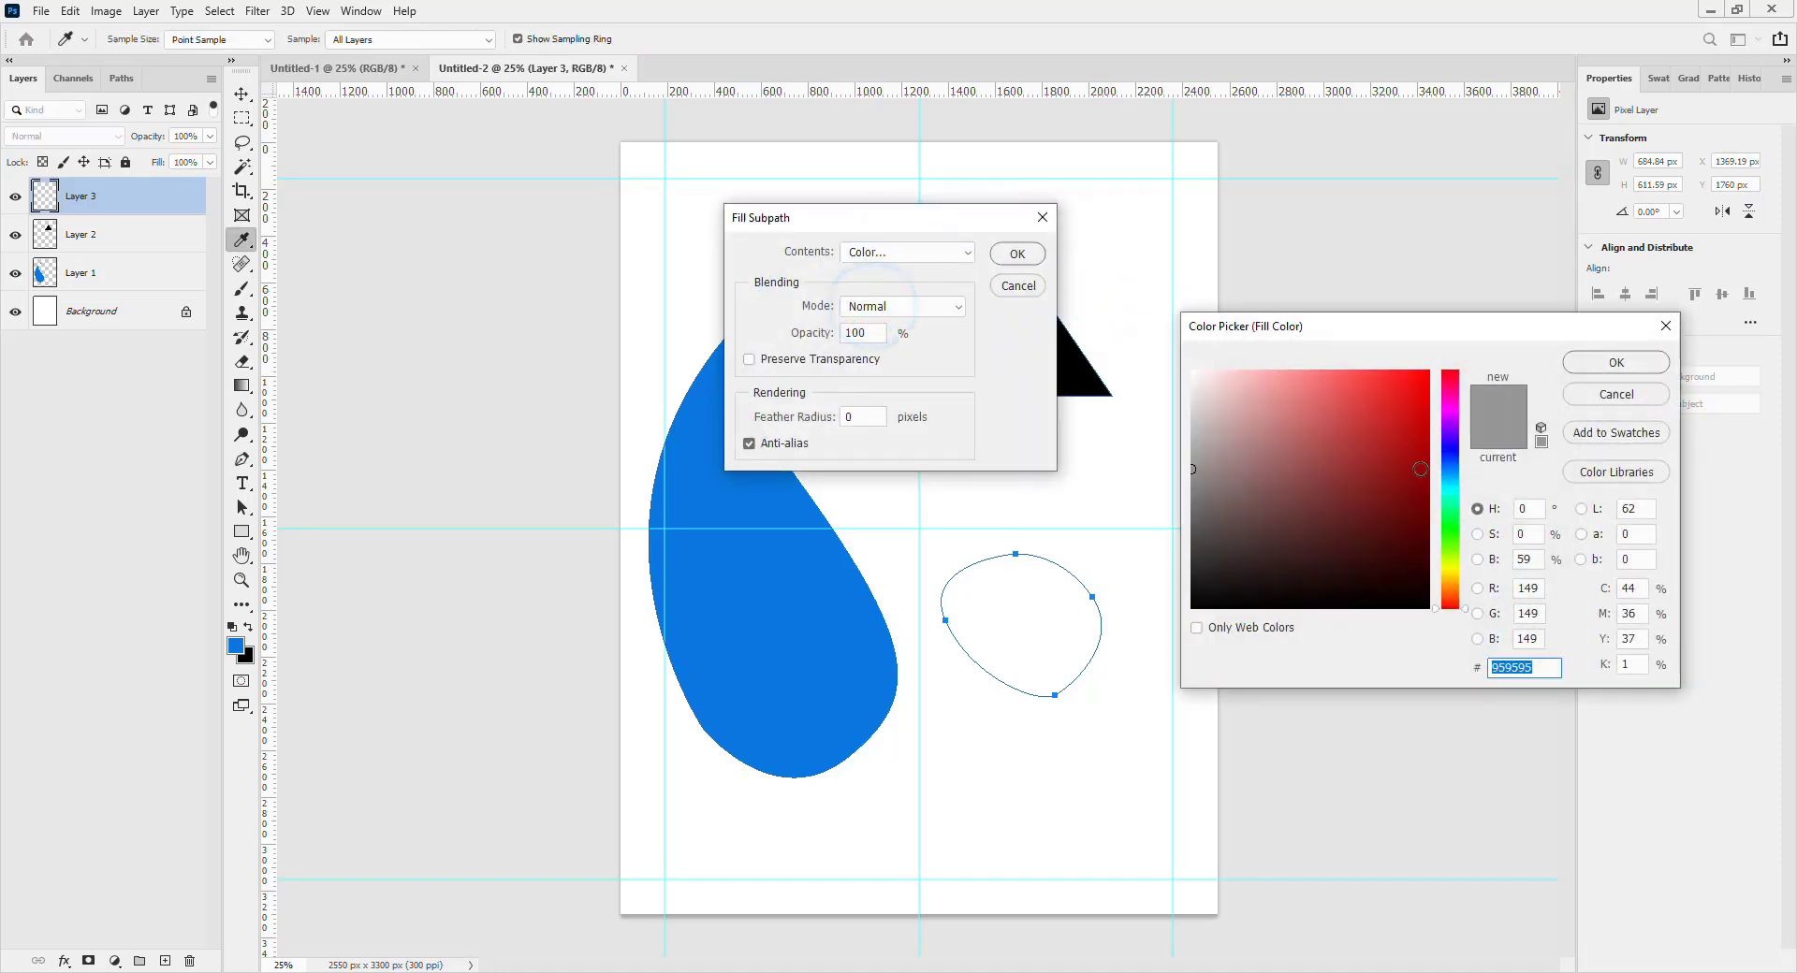
pyautogui.moveTo(1451, 523); pyautogui.dragTo(1452, 546)
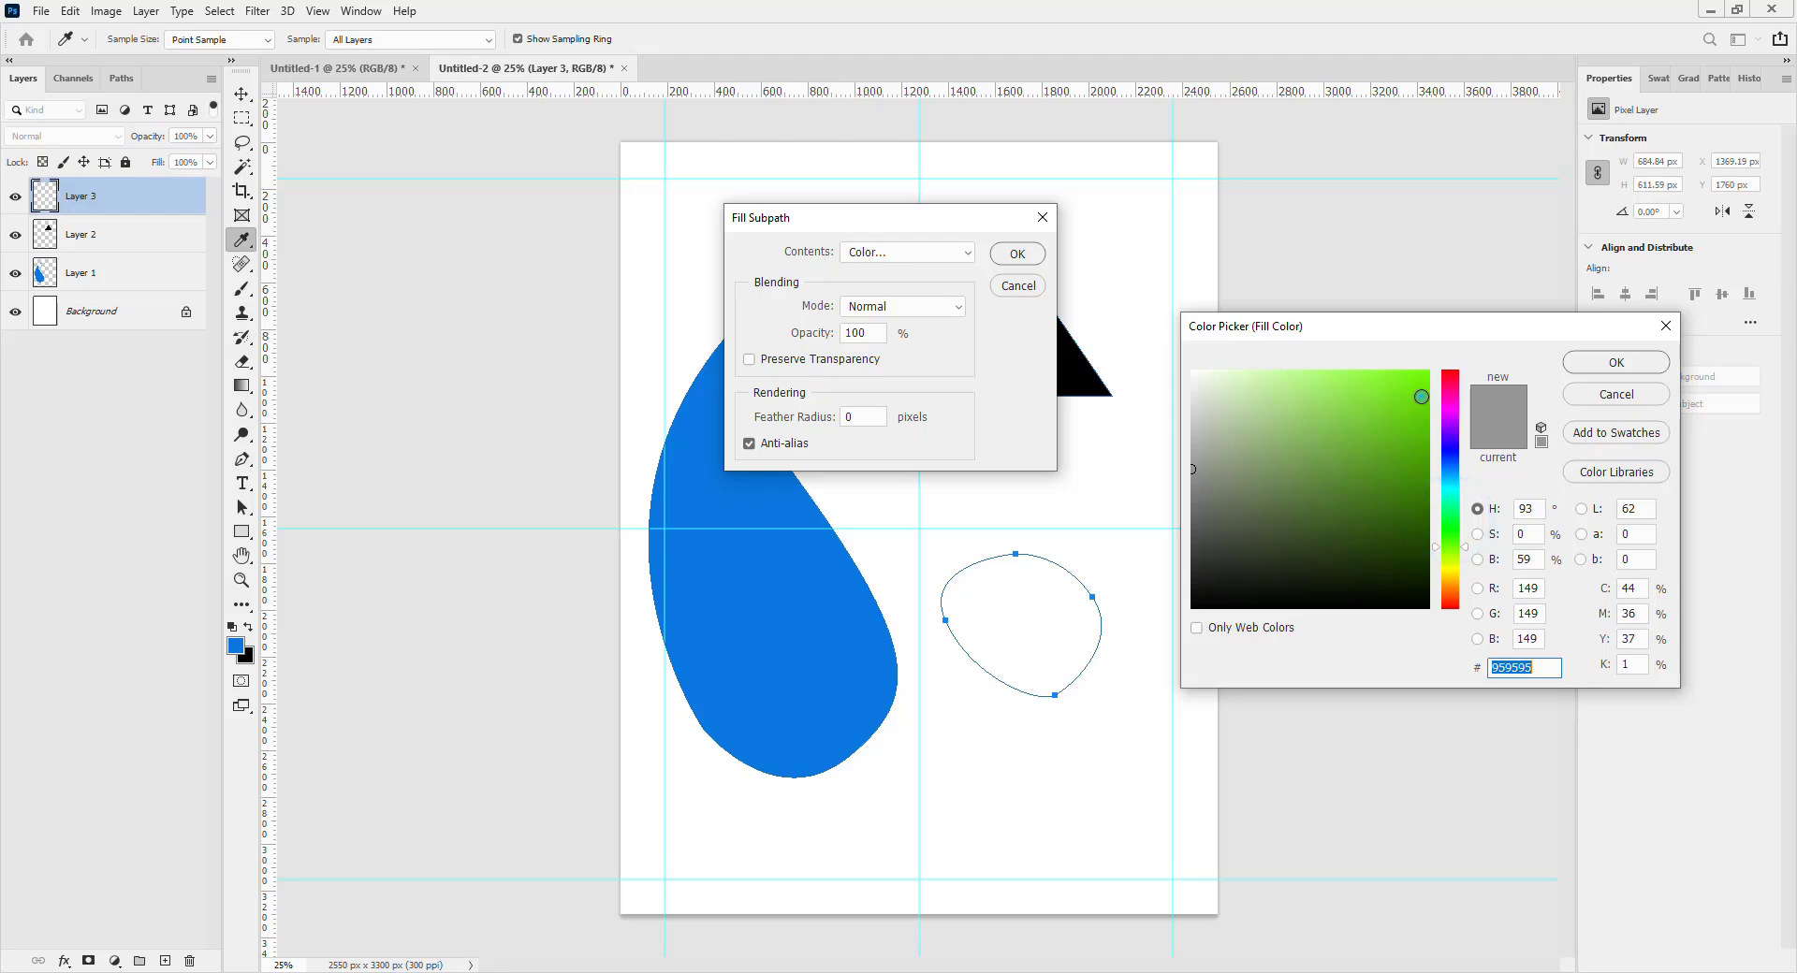
pyautogui.click(1420, 397)
pyautogui.moveTo(1420, 399); pyautogui.dragTo(1417, 396)
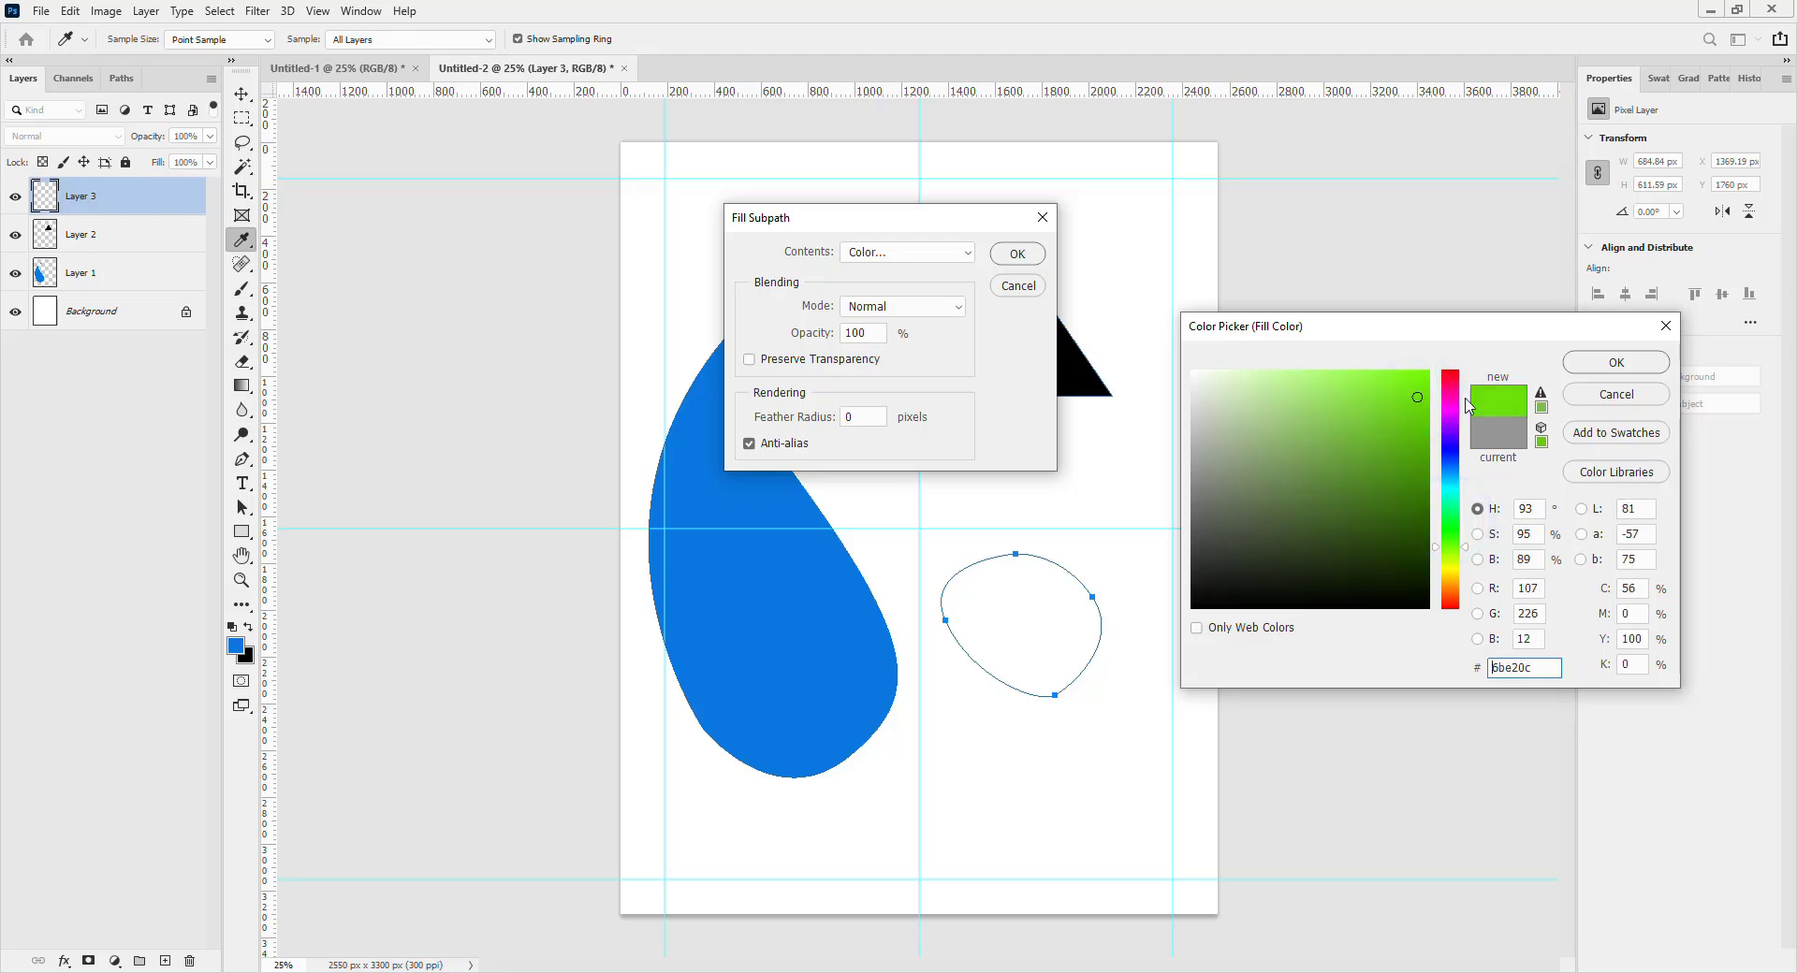
pyautogui.click(1581, 370)
pyautogui.click(1012, 252)
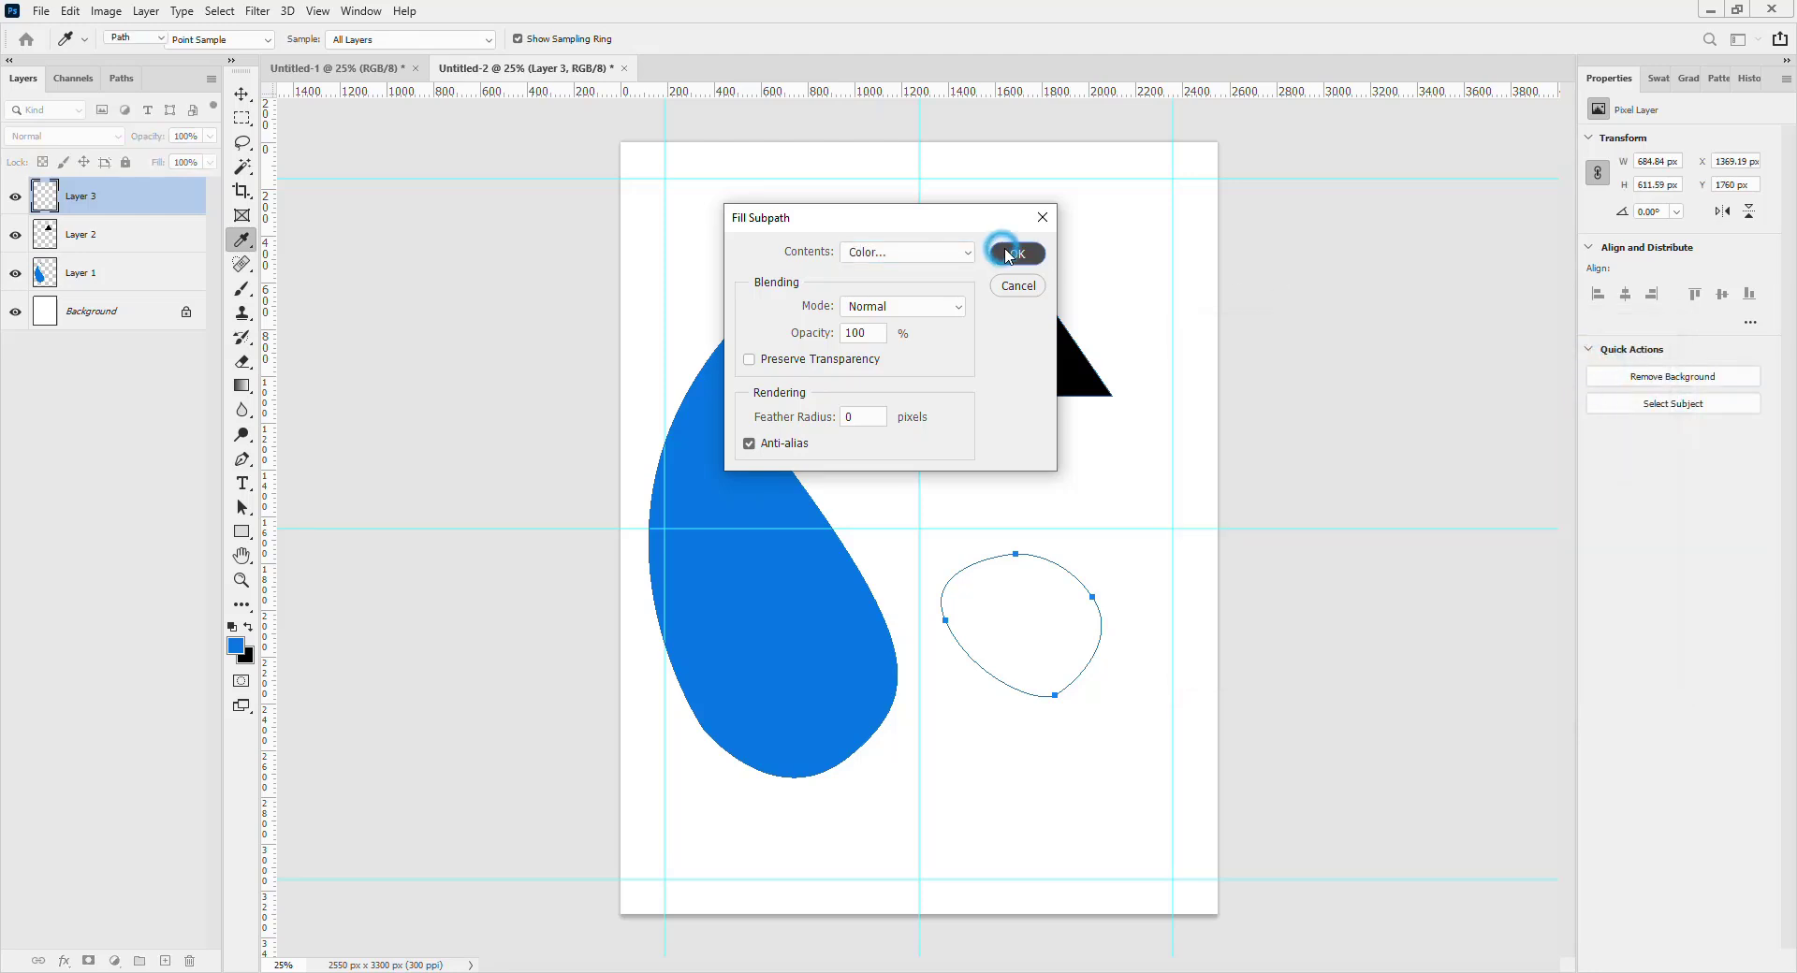
pyautogui.press('v')
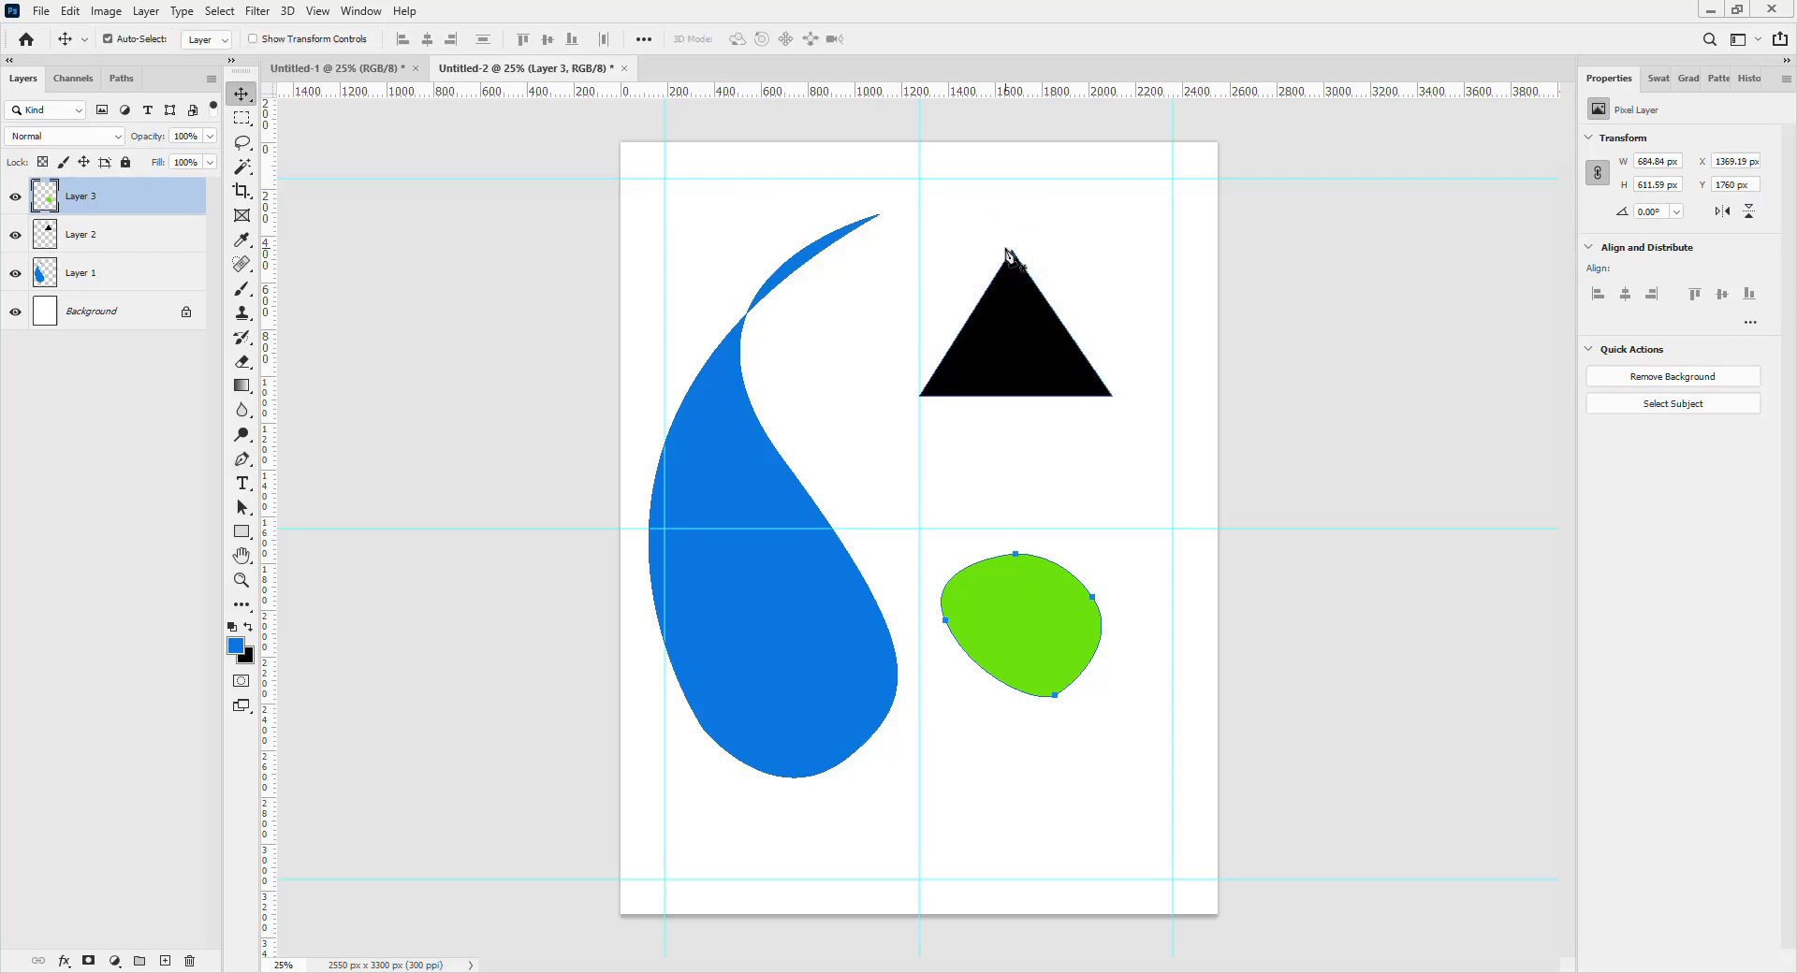
pyautogui.click(1123, 323)
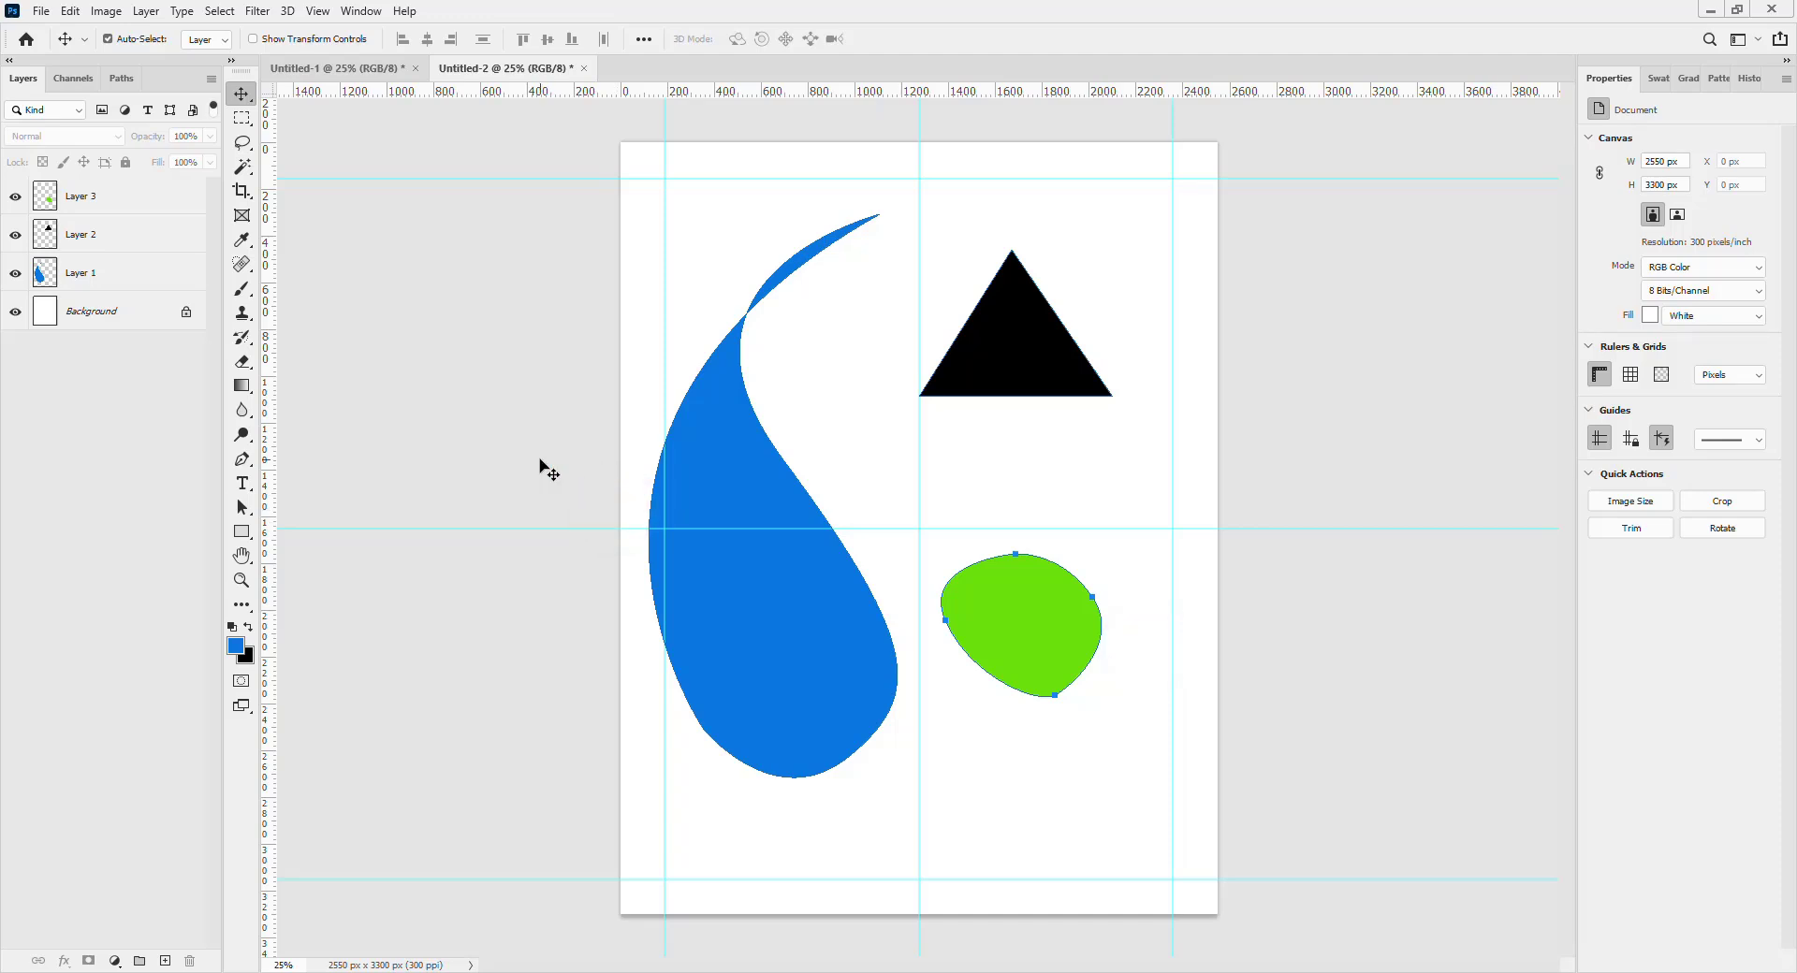
# Move the blue shape slightly to the right and deselect its layer.
pyautogui.moveTo(750, 477); pyautogui.dragTo(771, 480)
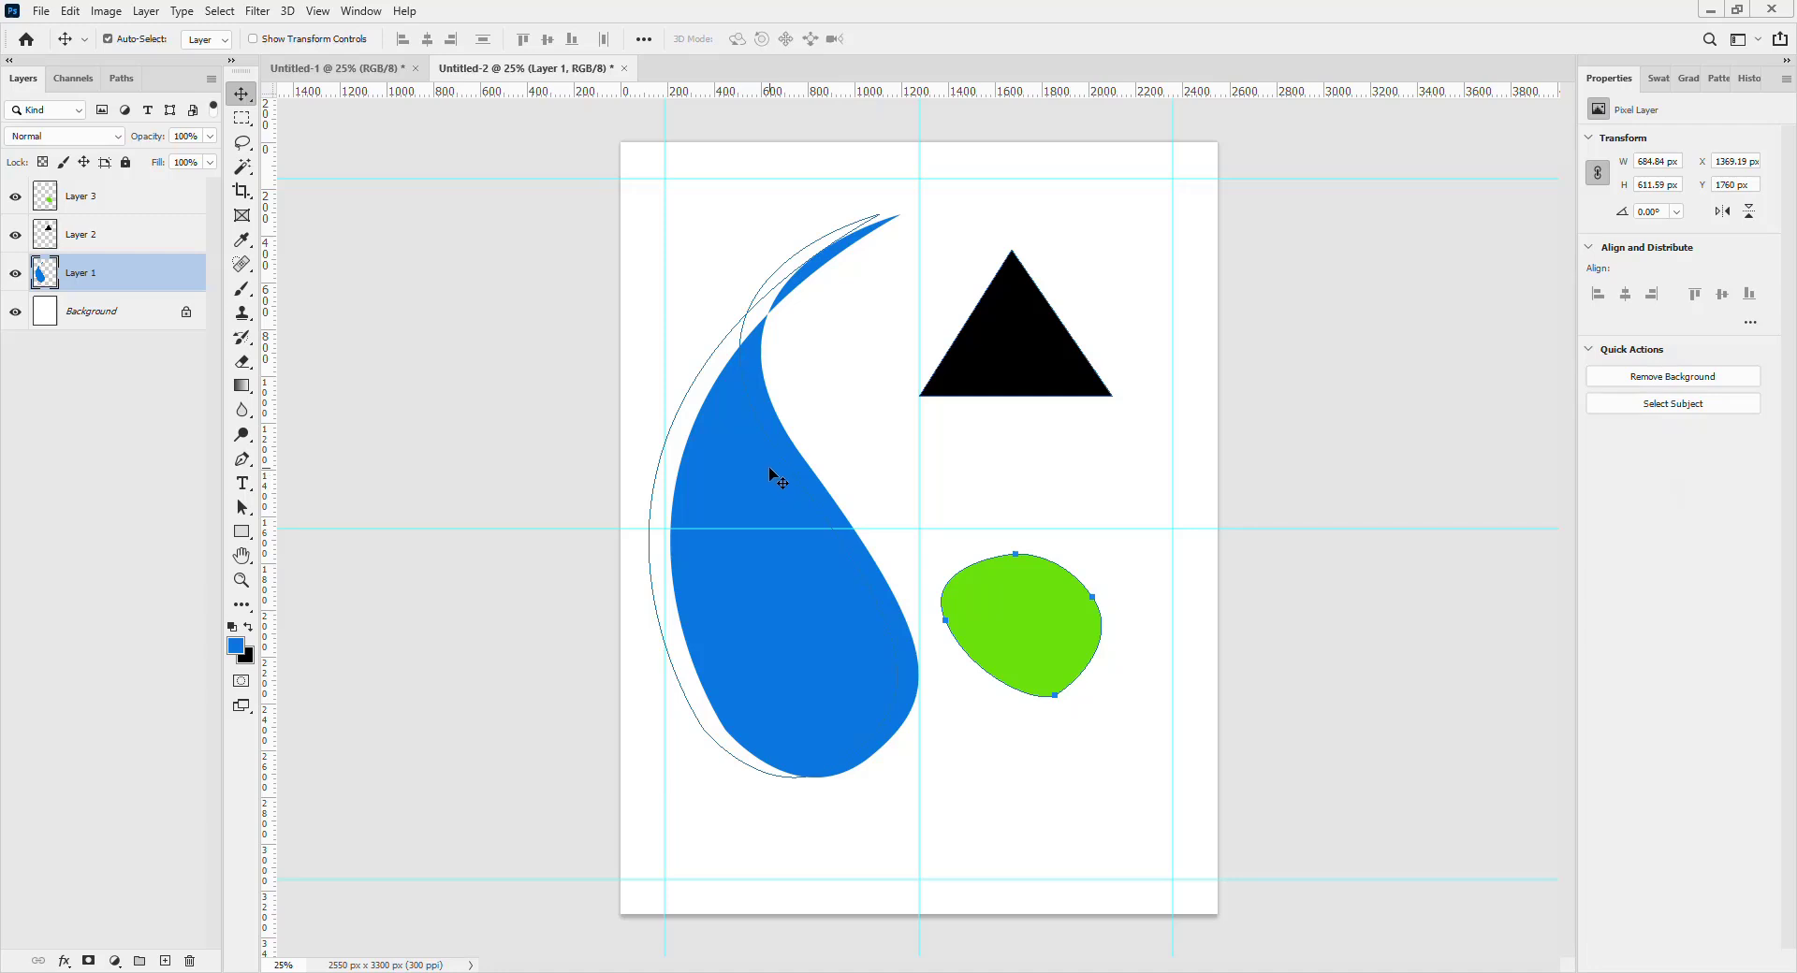
pyautogui.click(752, 312)
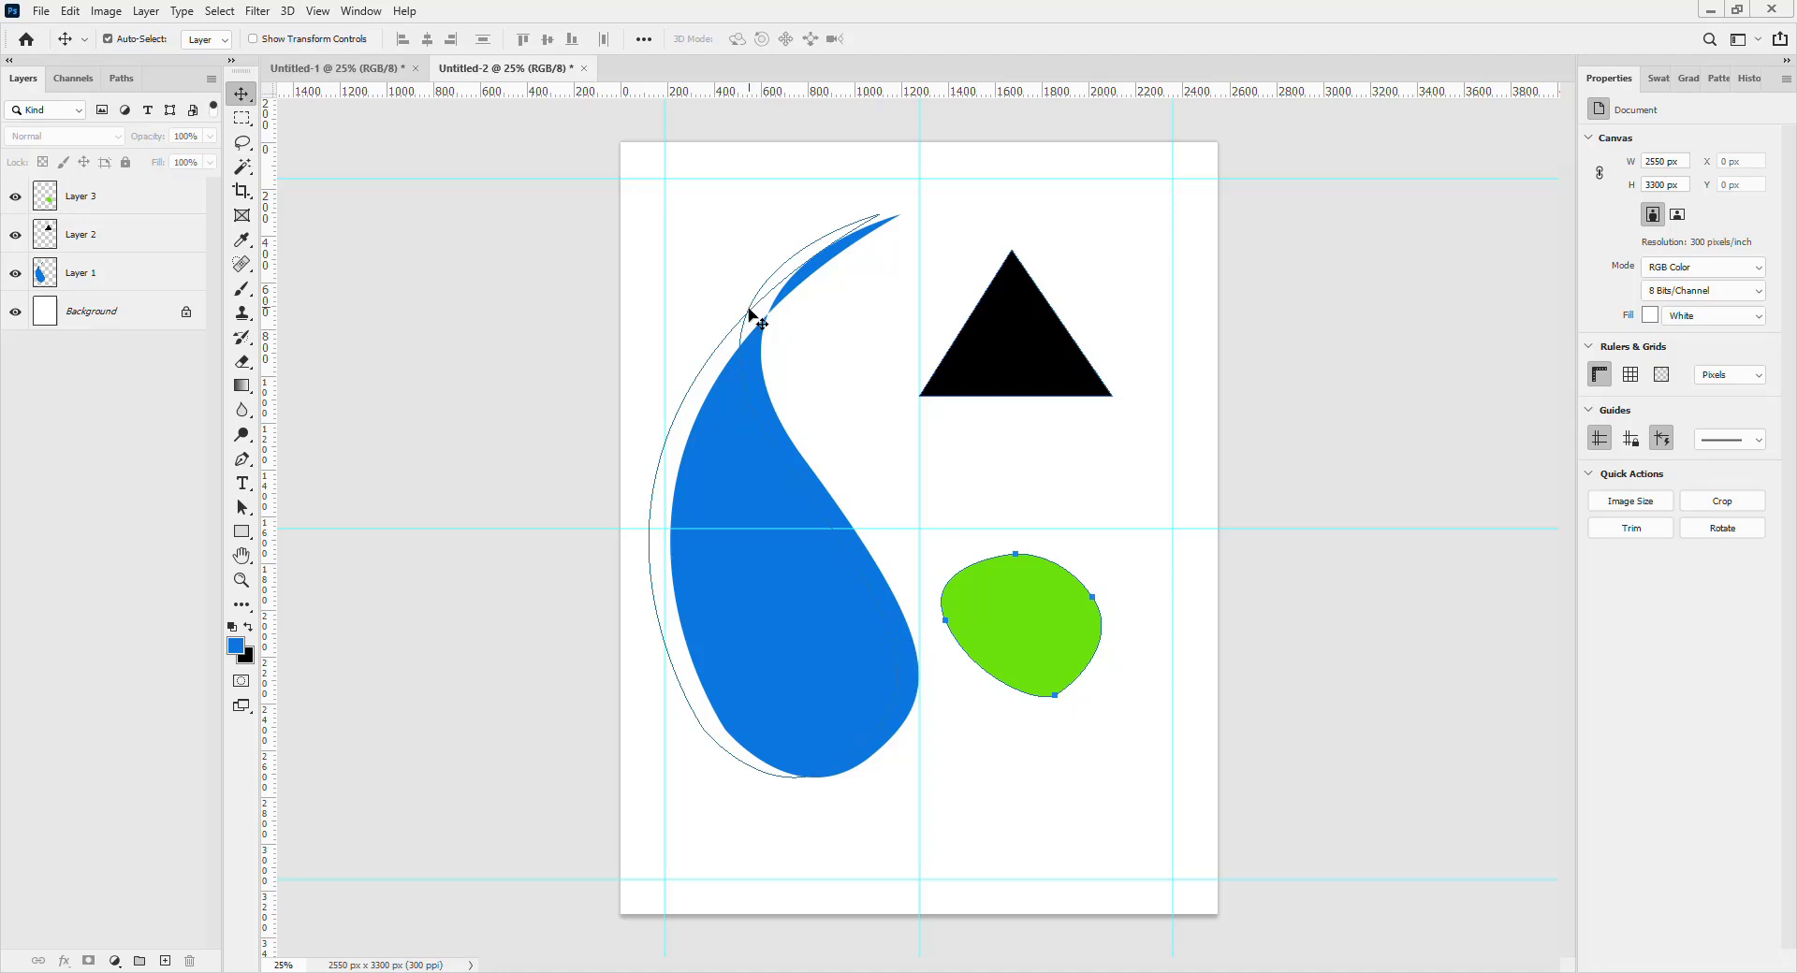
pyautogui.click(749, 309)
pyautogui.click(136, 269)
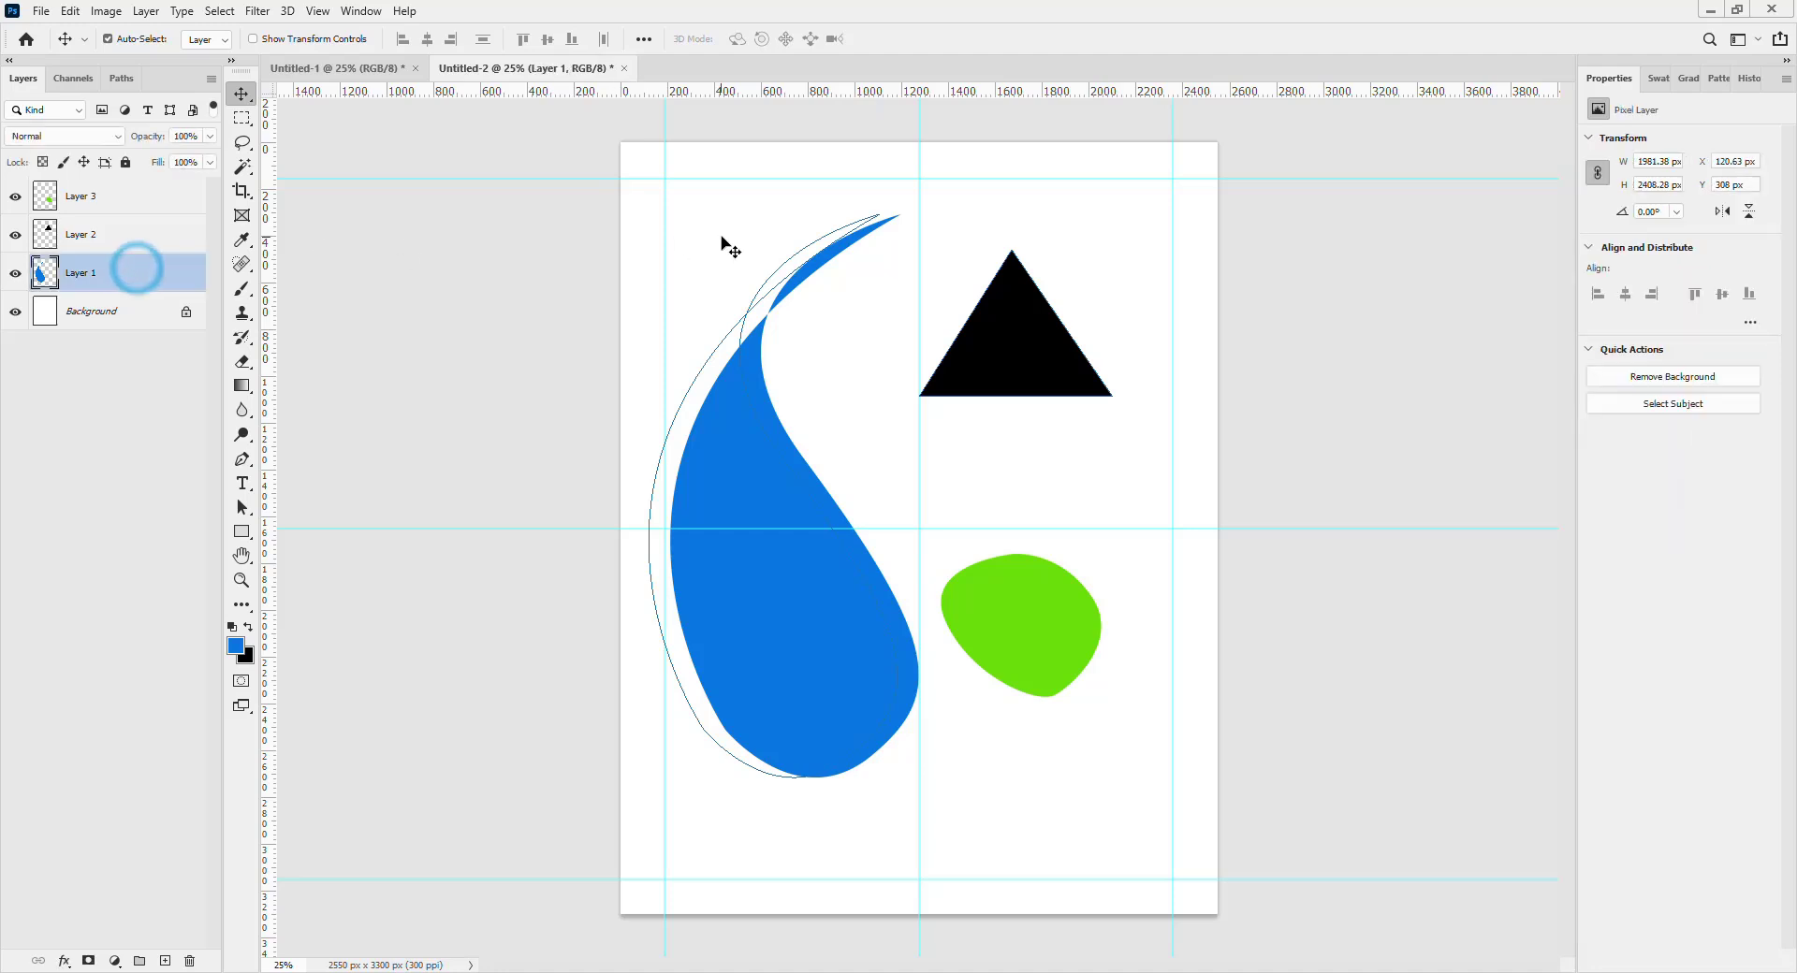
pyautogui.click(708, 284)
pyautogui.click(427, 328)
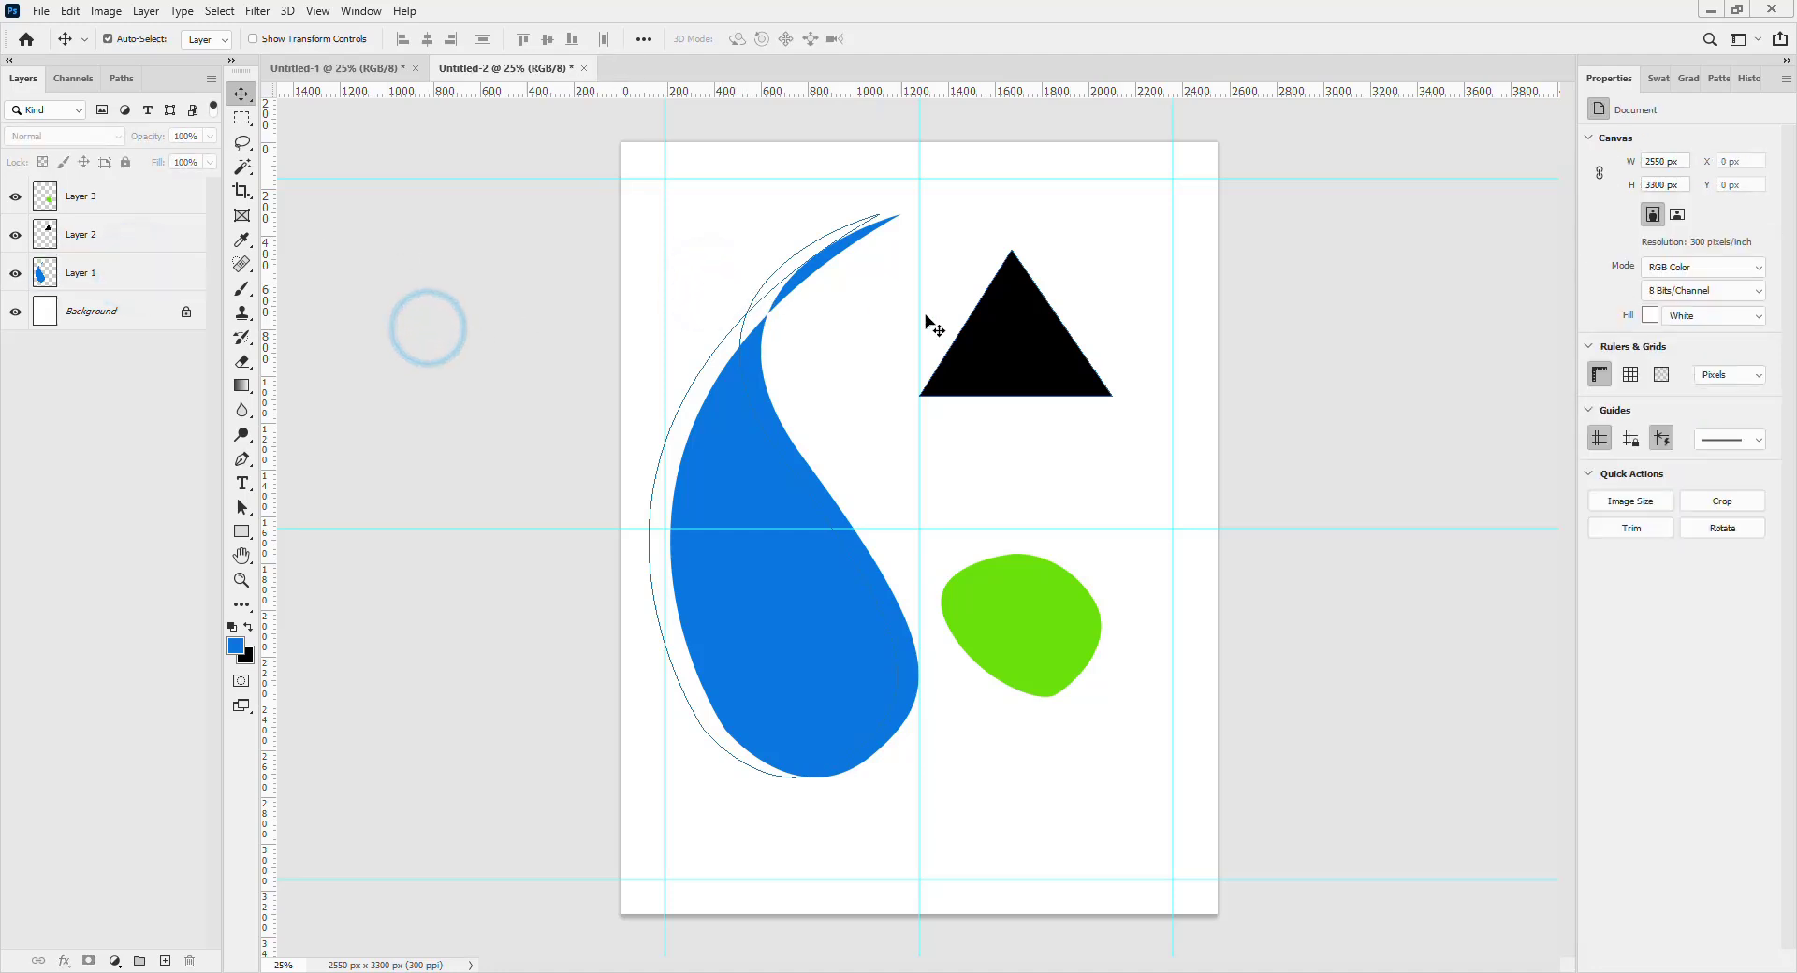
# Try deleting the black triangle, undo the deletion and deselect its layer.
pyautogui.click(989, 352)
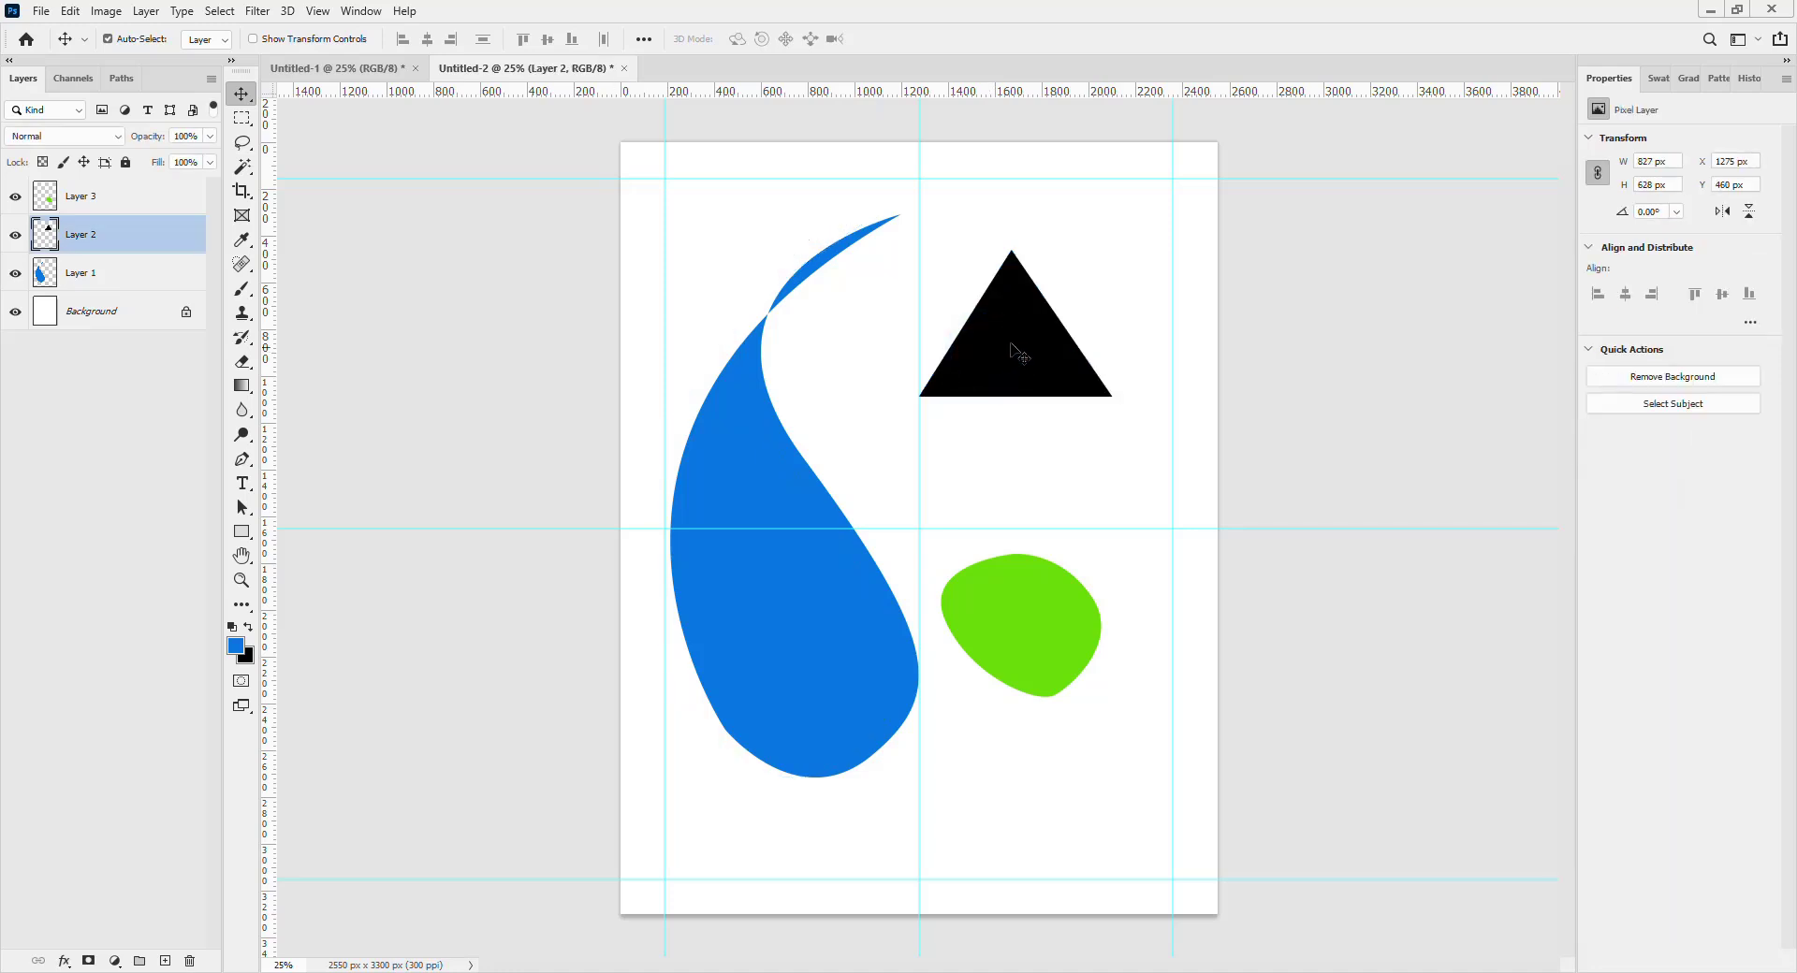
pyautogui.click(993, 634)
pyautogui.click(999, 342)
pyautogui.press('Delete')
pyautogui.hotkey('ctrl', 'z')
pyautogui.click(1121, 296)
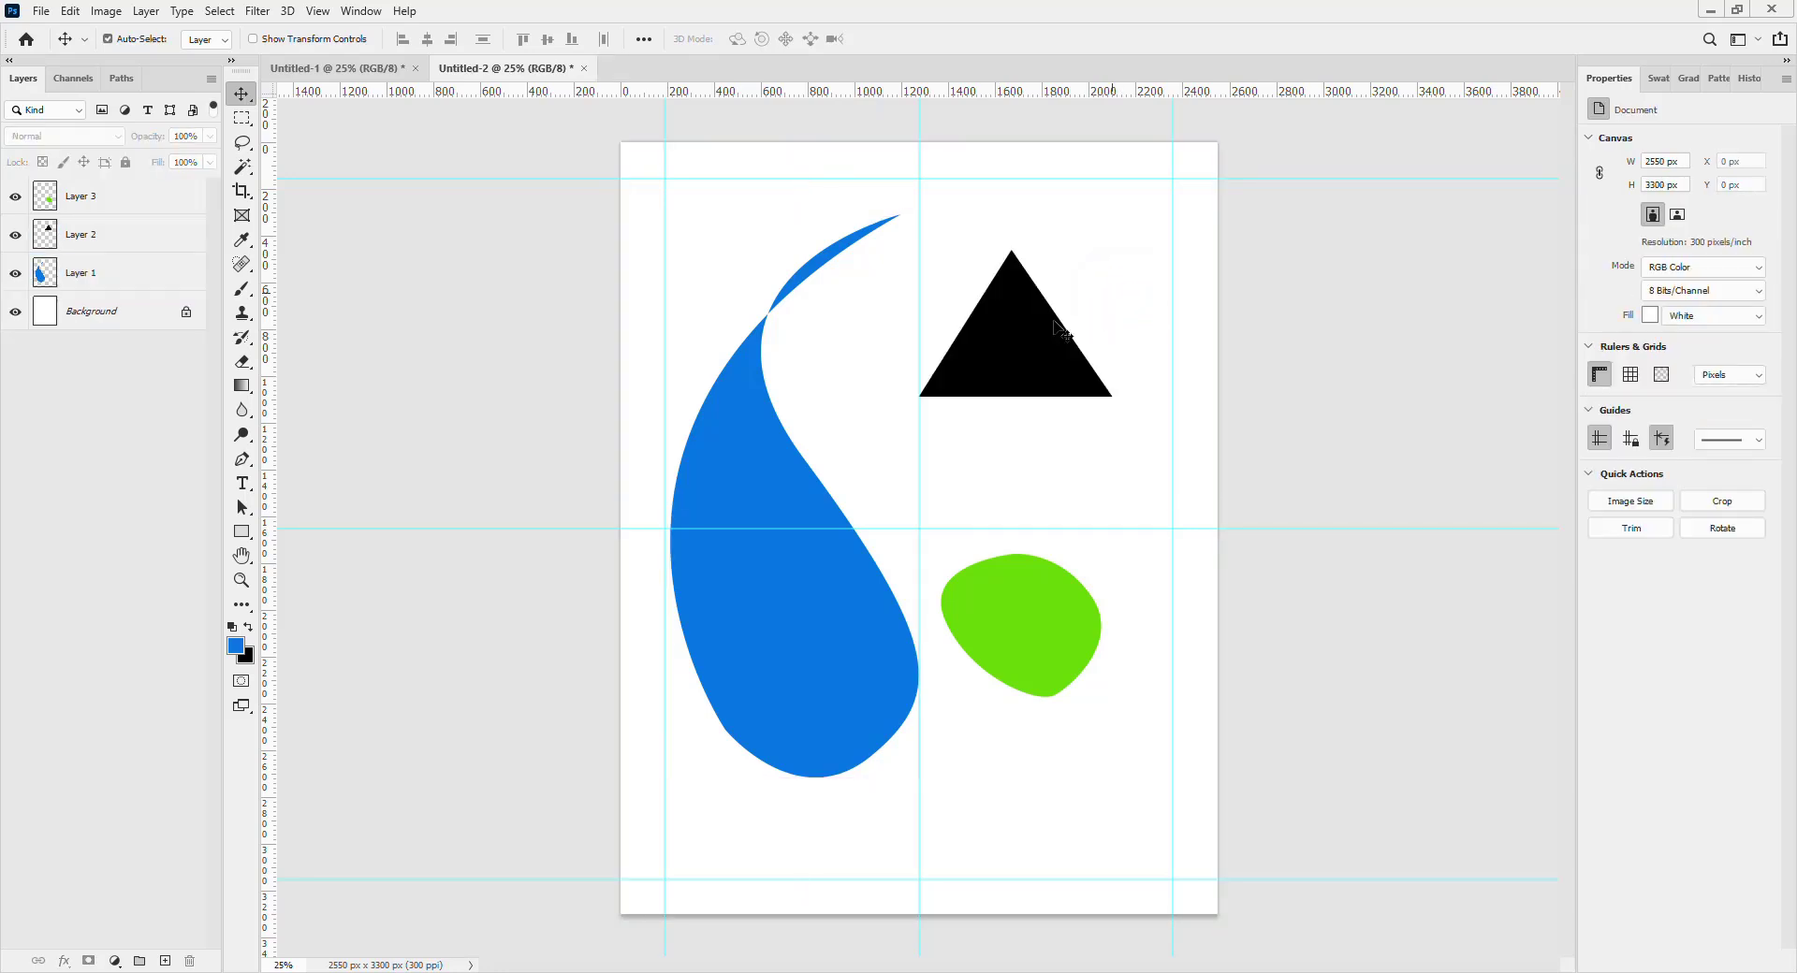
# Reposition the triangle at X 1335, Y 668 px, the blue shape at X 356, Y 304 px, and the green shape higher, just below the triangle.
pyautogui.click(998, 350)
pyautogui.moveTo(996, 349); pyautogui.dragTo(990, 421)
pyautogui.moveTo(802, 481); pyautogui.dragTo(836, 479)
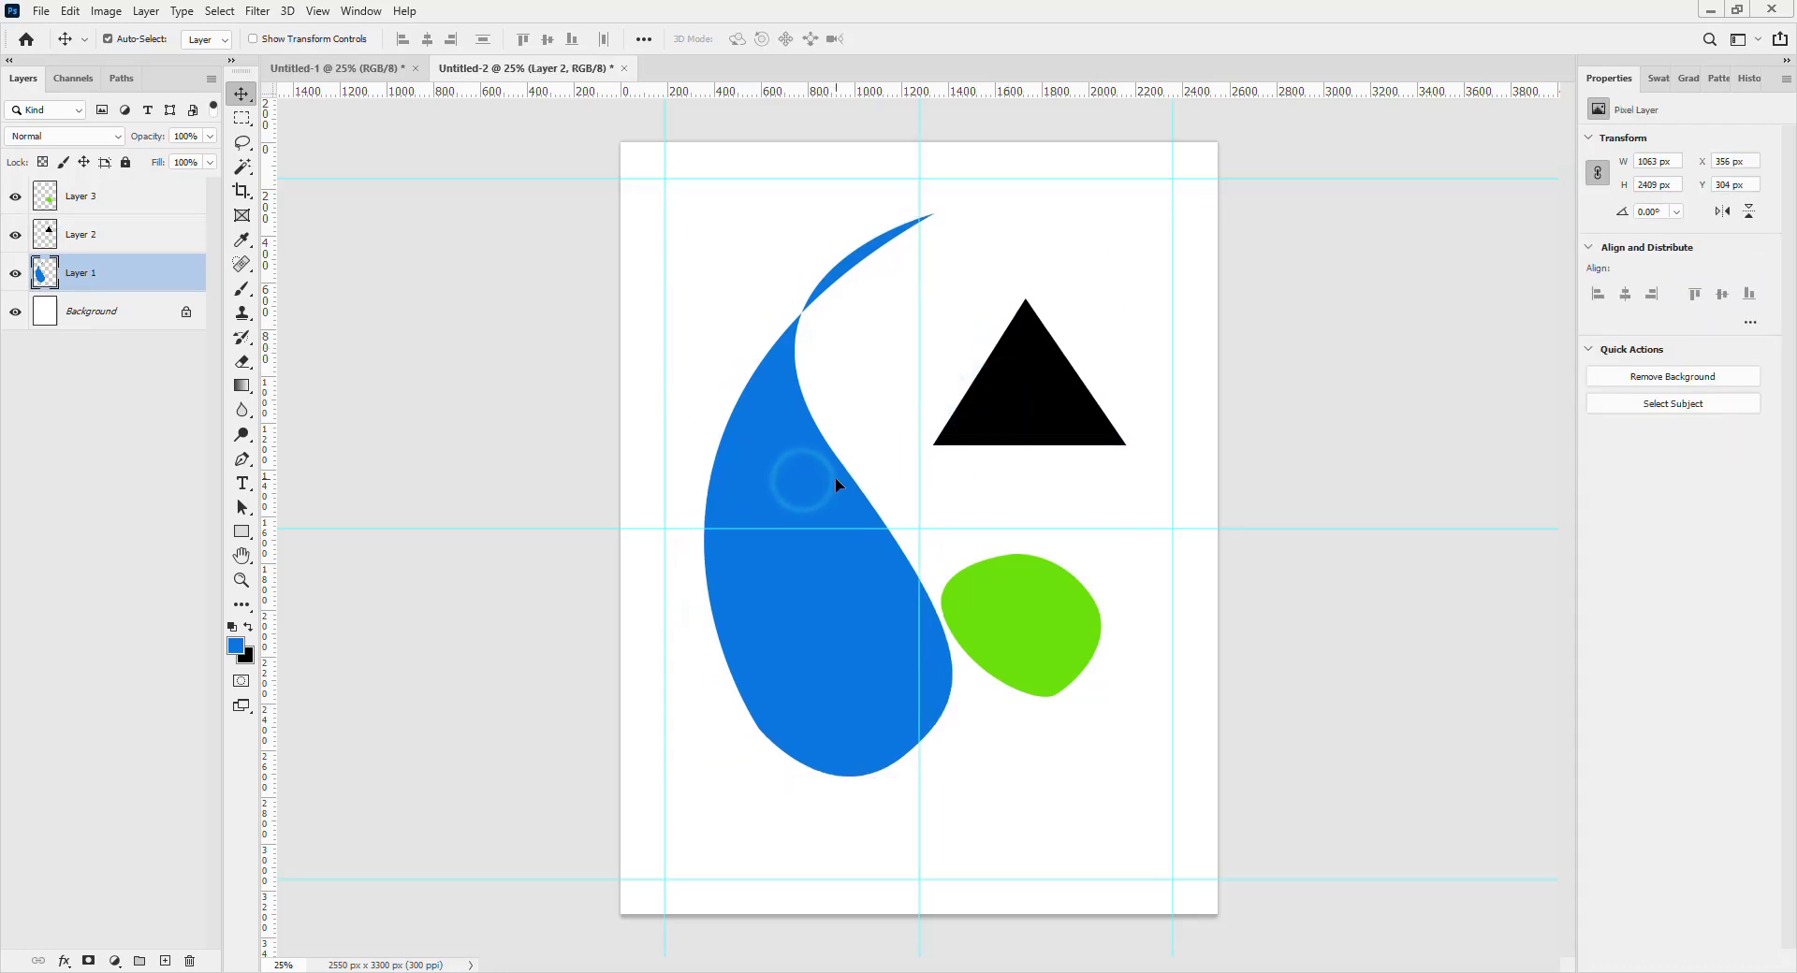
pyautogui.moveTo(1010, 579); pyautogui.dragTo(1024, 507)
pyautogui.click(778, 505)
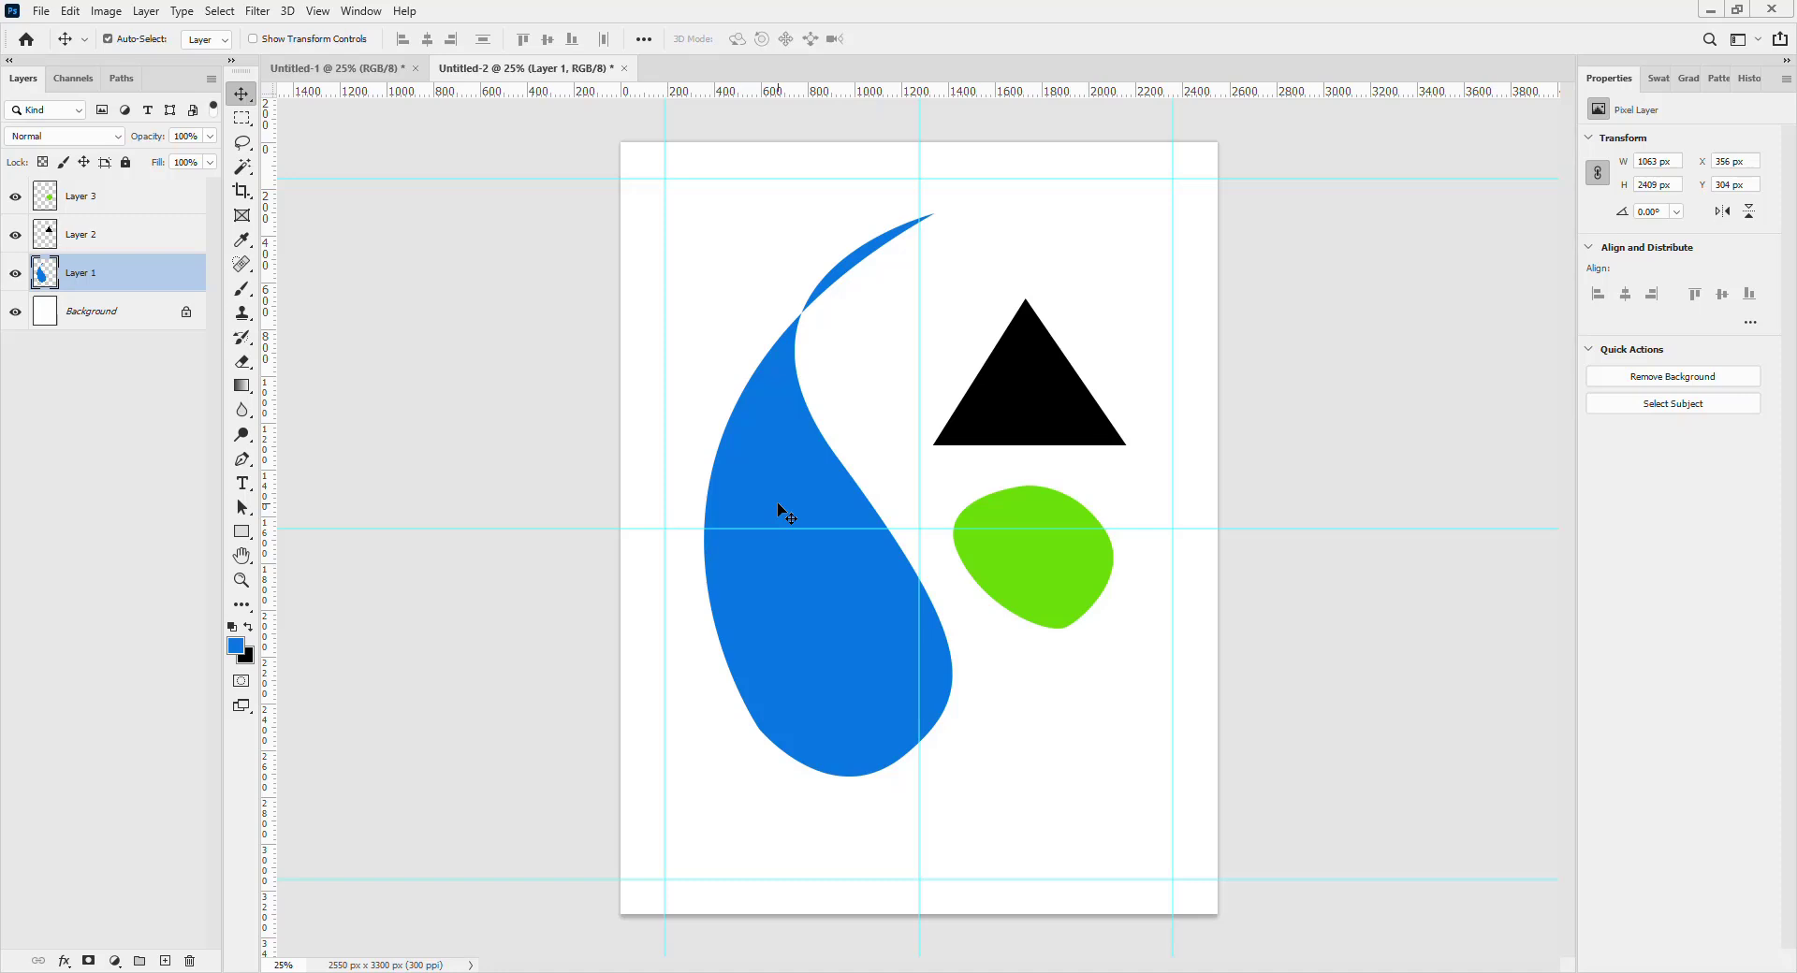
# Try to pick up the blue shape's outline and anchor points with the Pen and Path Selection tools.
pyautogui.press('p')
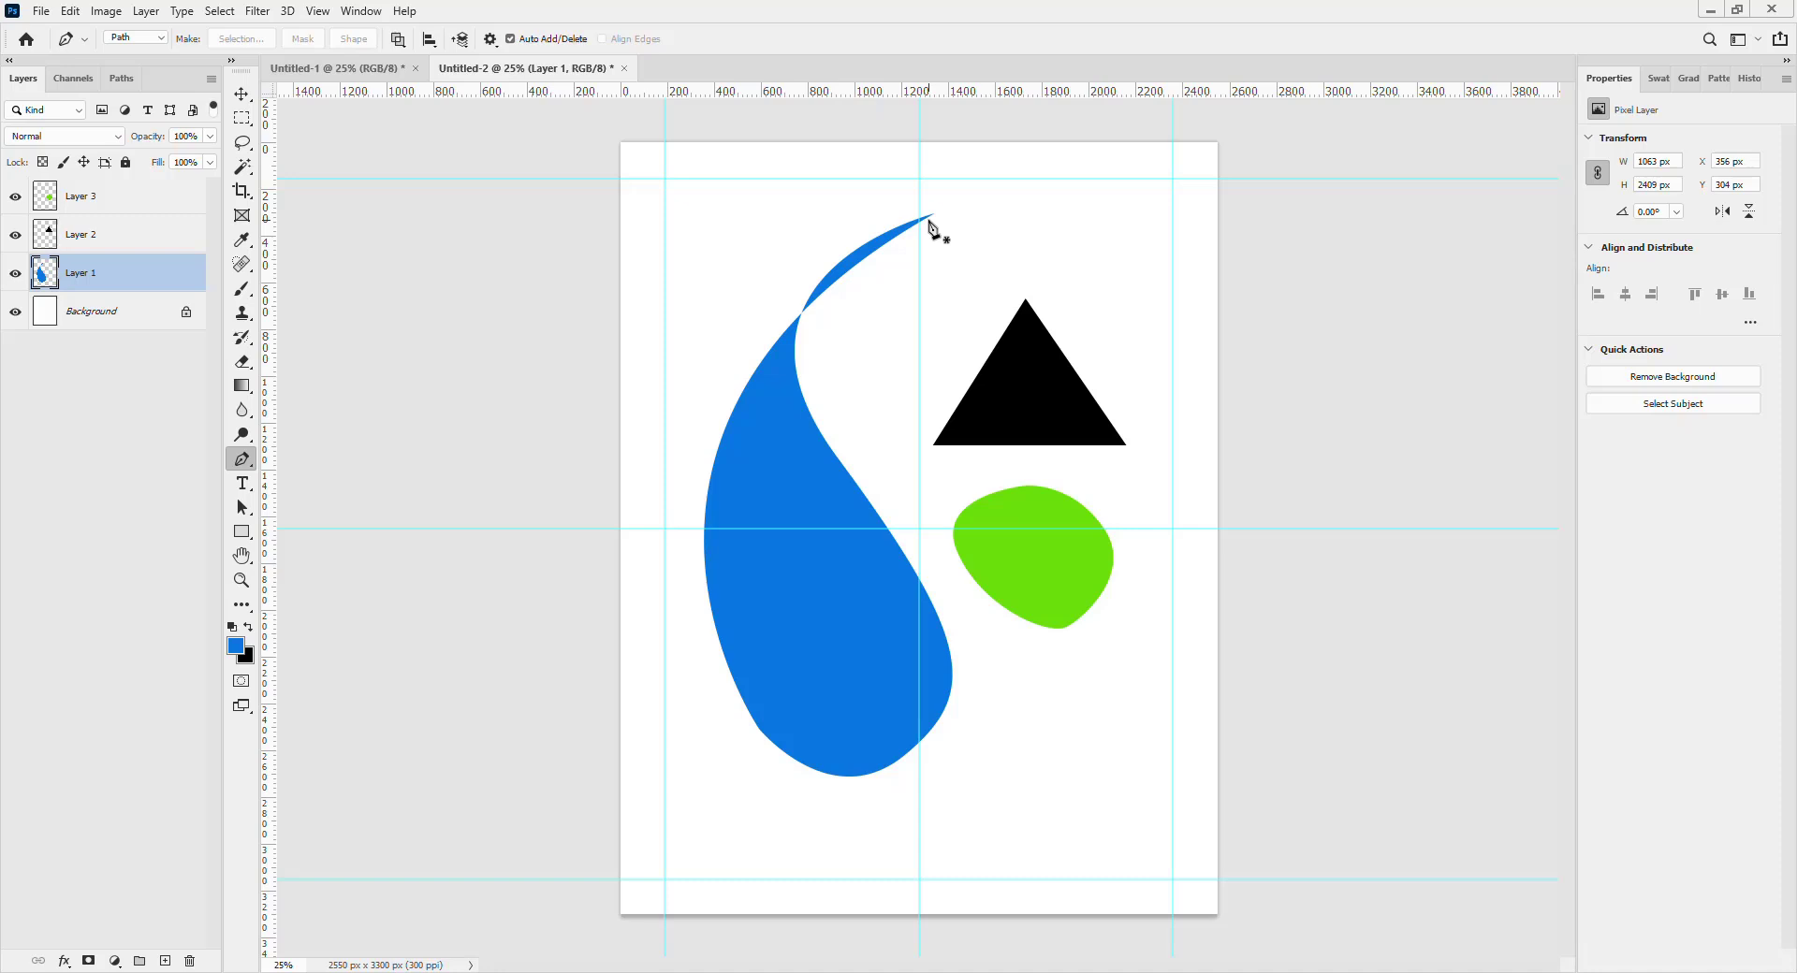
pyautogui.click(244, 507)
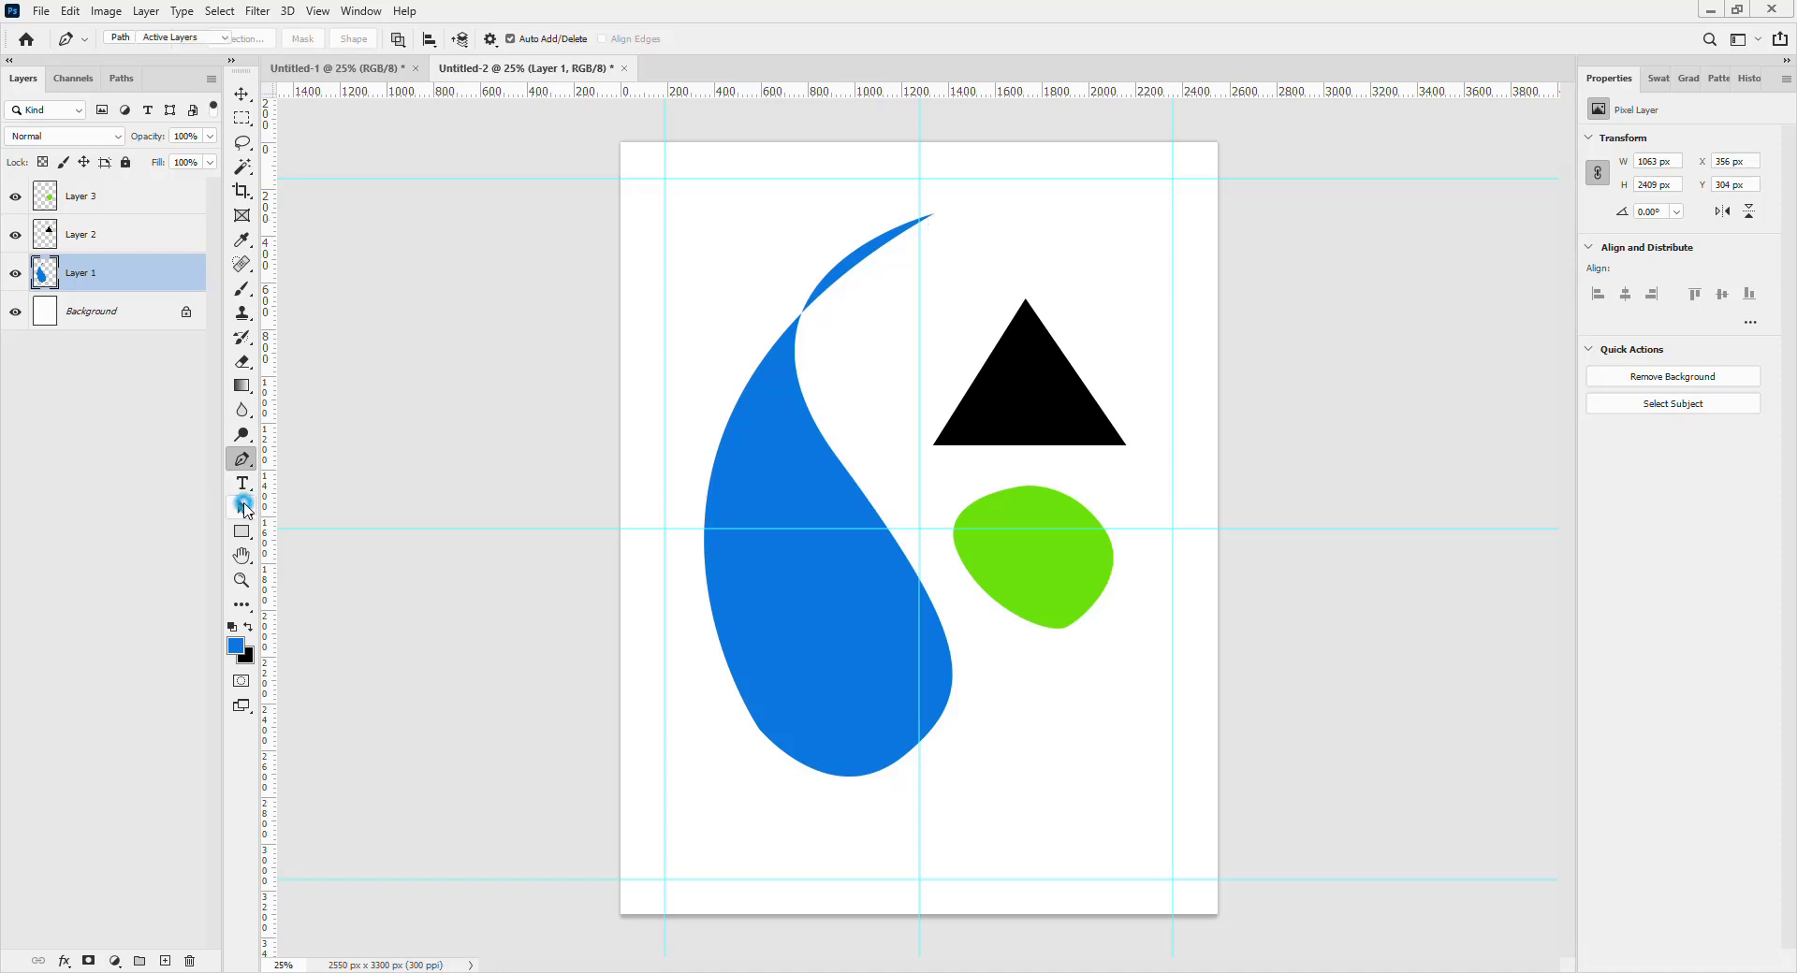
pyautogui.click(852, 258)
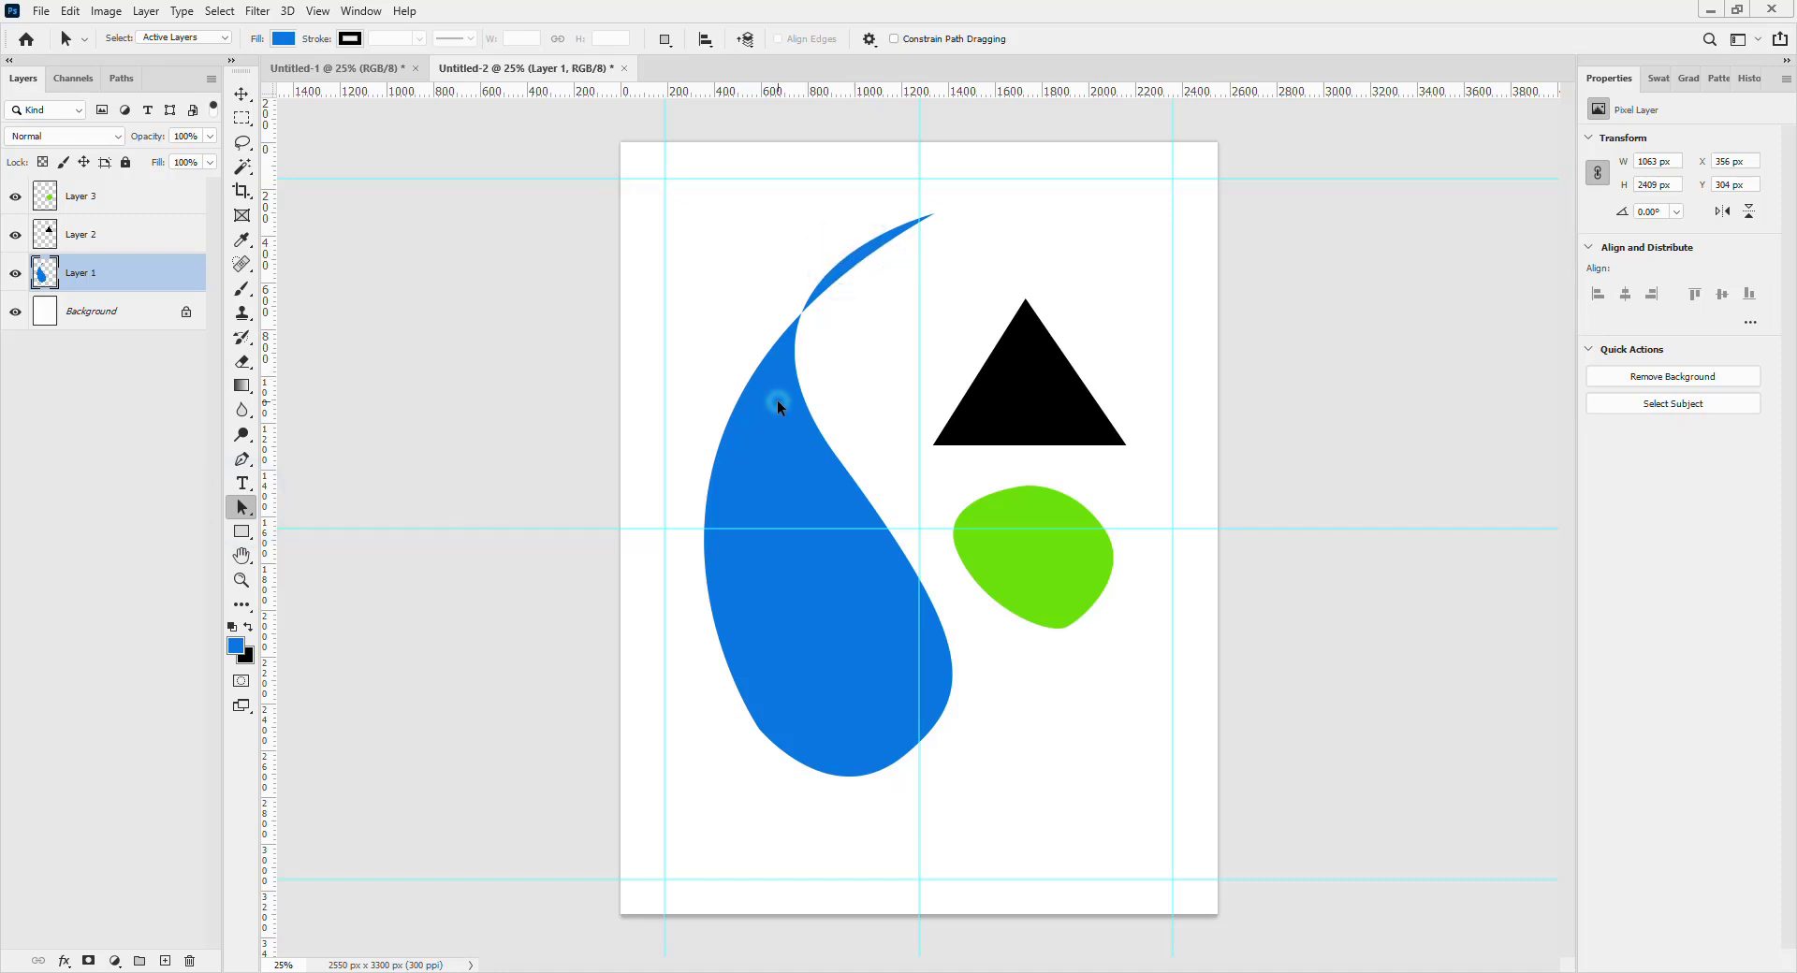
pyautogui.press('p')
pyautogui.click(891, 238)
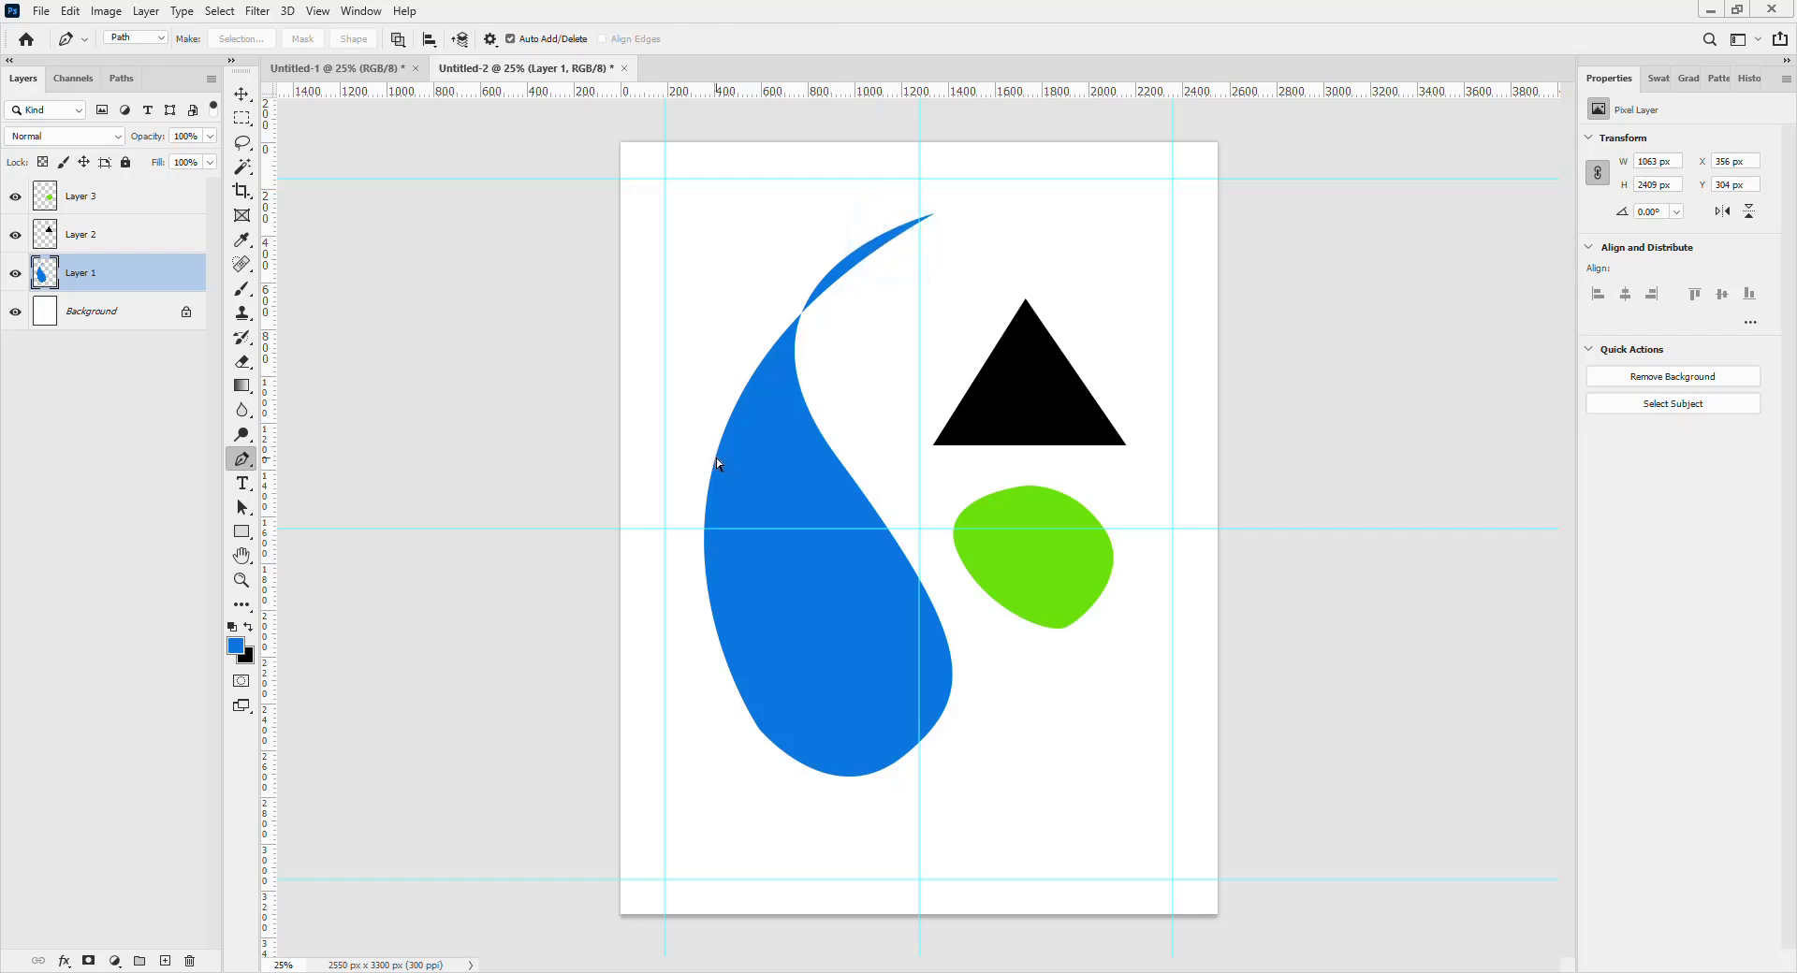
pyautogui.click(717, 459)
pyautogui.click(934, 214)
pyautogui.click(841, 264)
pyautogui.press('v')
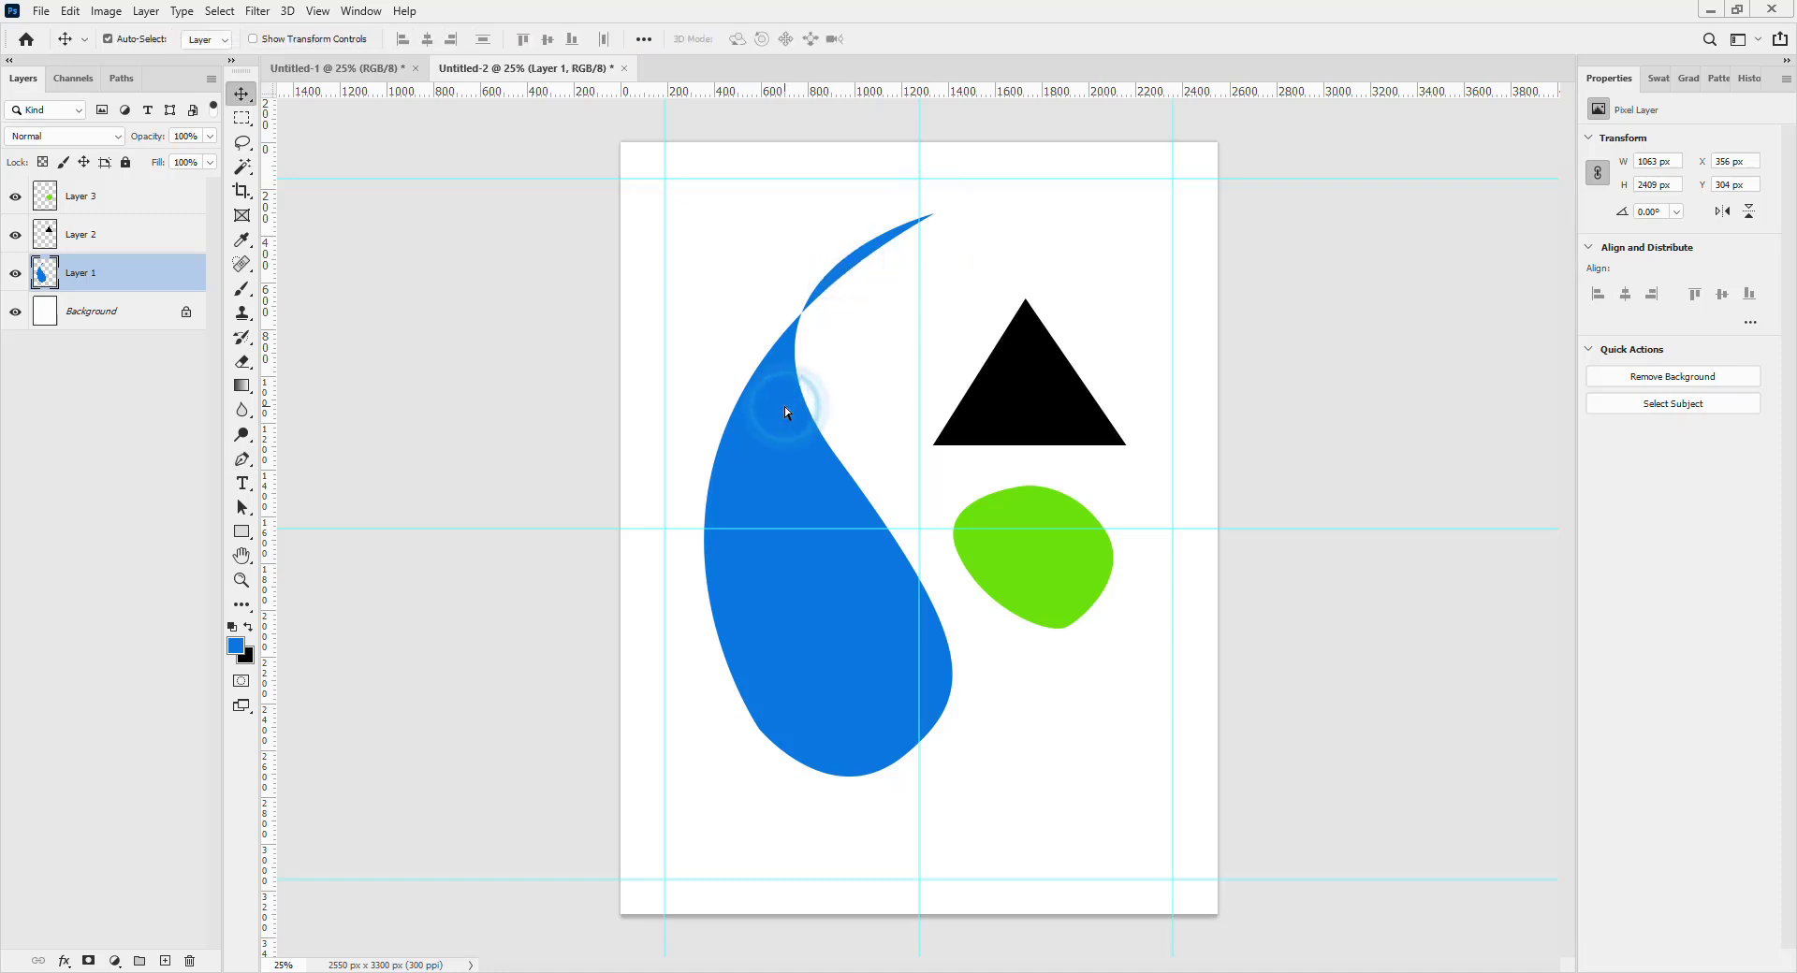
# Try to select the black triangle's path at its upper corner with the Path Selection tool.
pyautogui.click(994, 423)
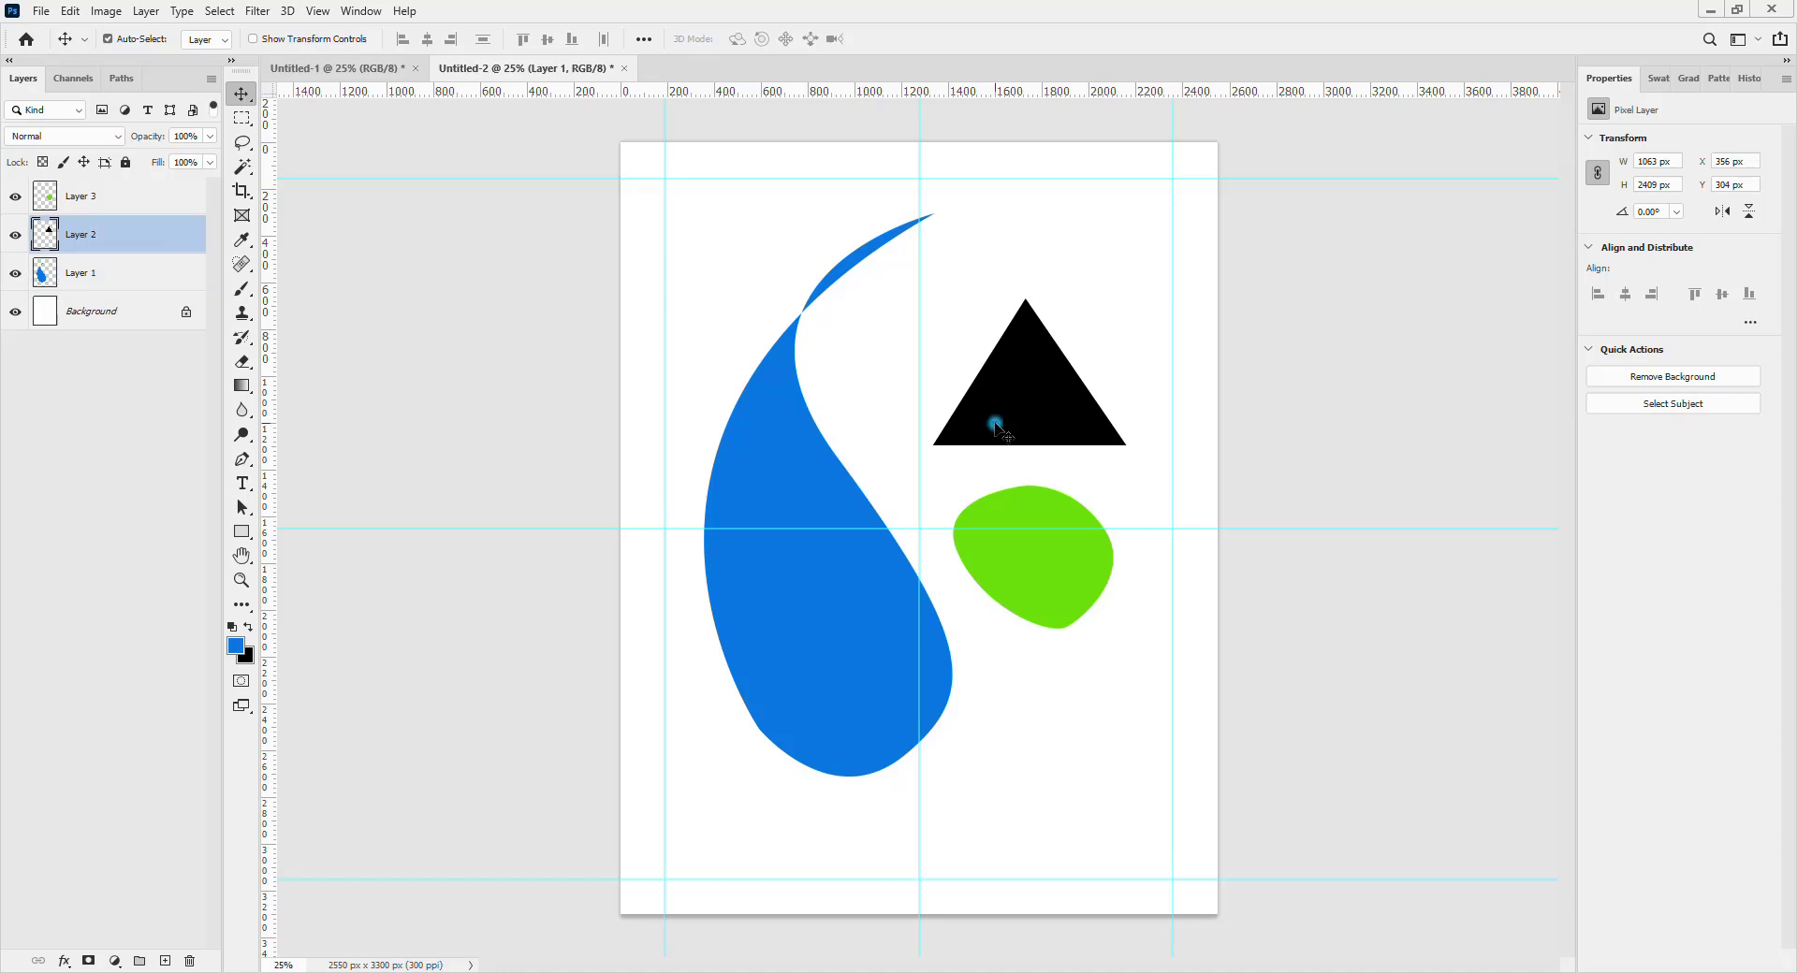
pyautogui.press('a')
pyautogui.click(1027, 315)
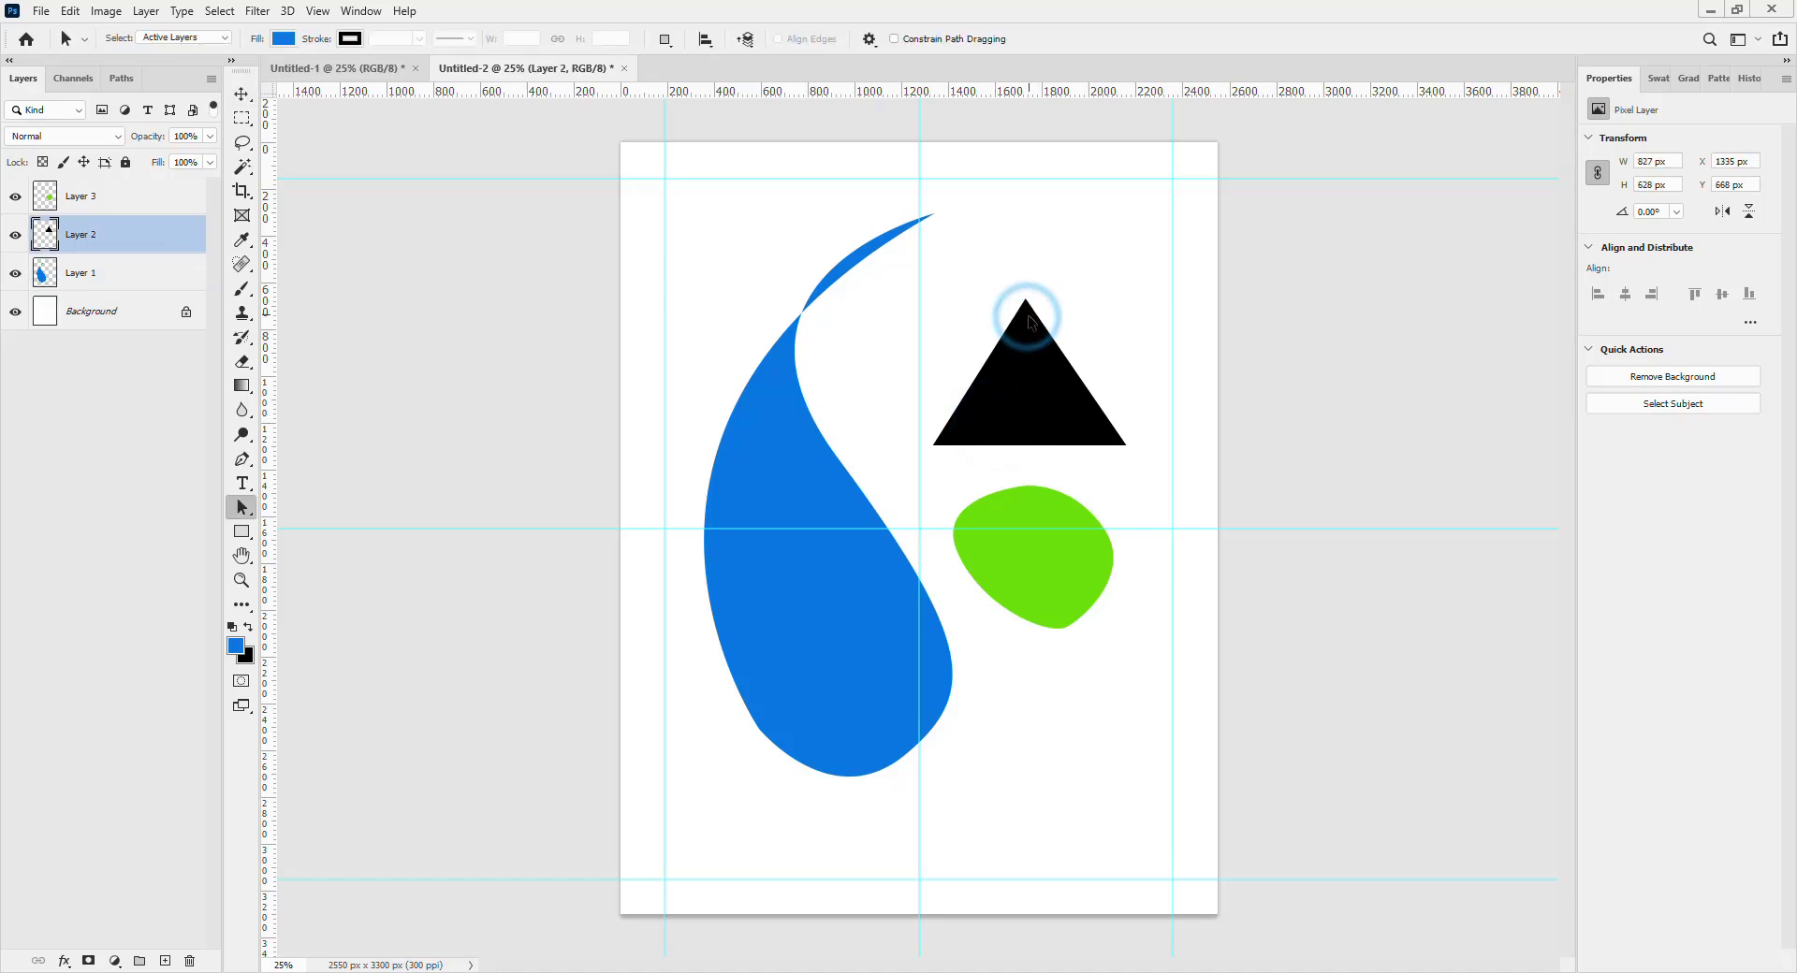
pyautogui.click(996, 267)
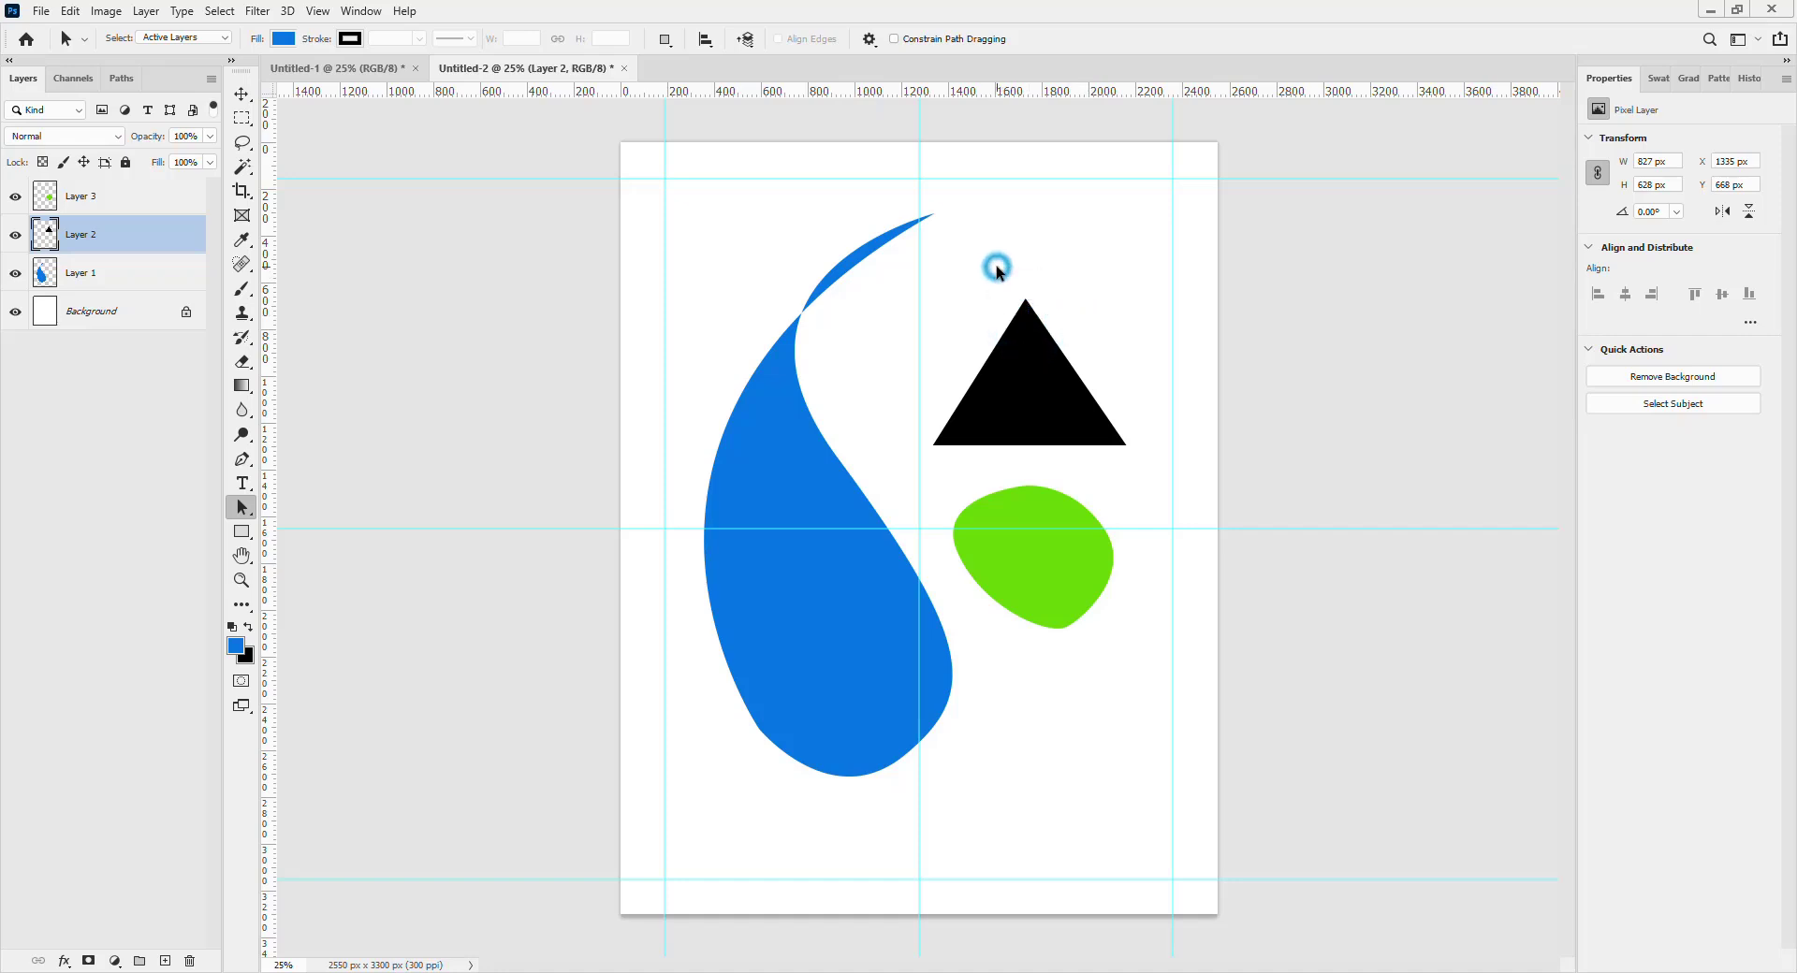
# Move the blue shape to X 272 px, Y 364 px with the Move tool.
pyautogui.press('v')
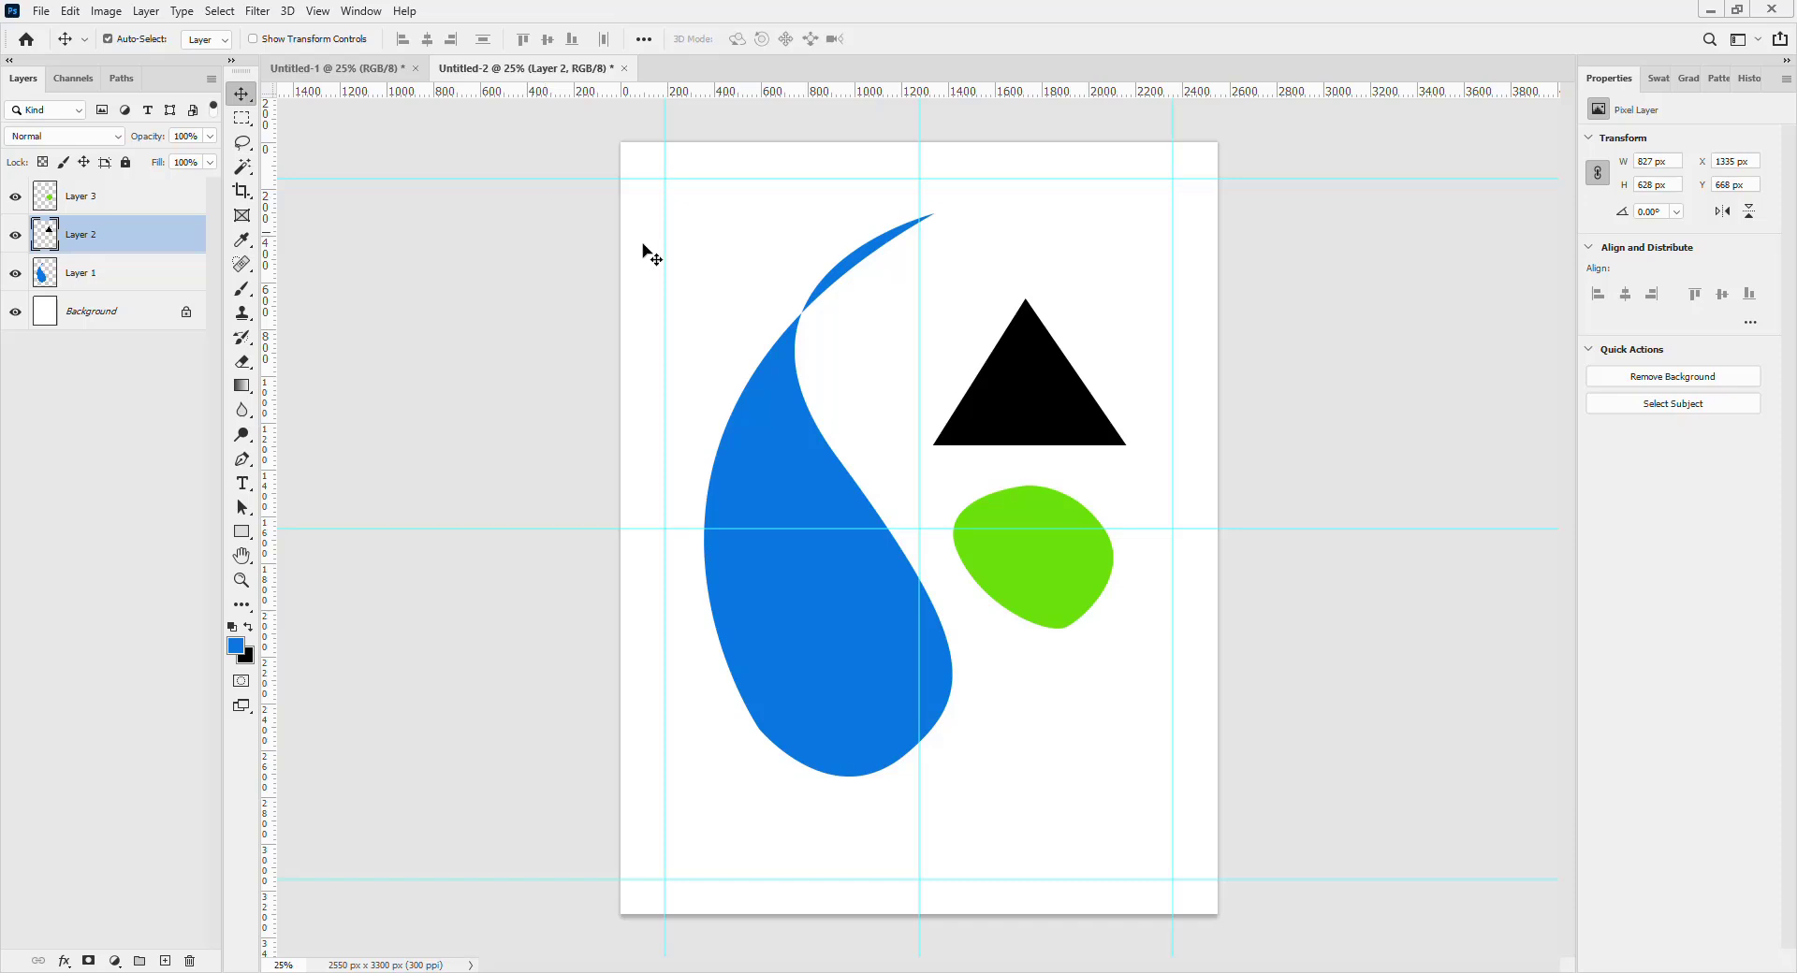
pyautogui.click(782, 457)
pyautogui.moveTo(779, 455); pyautogui.dragTo(760, 467)
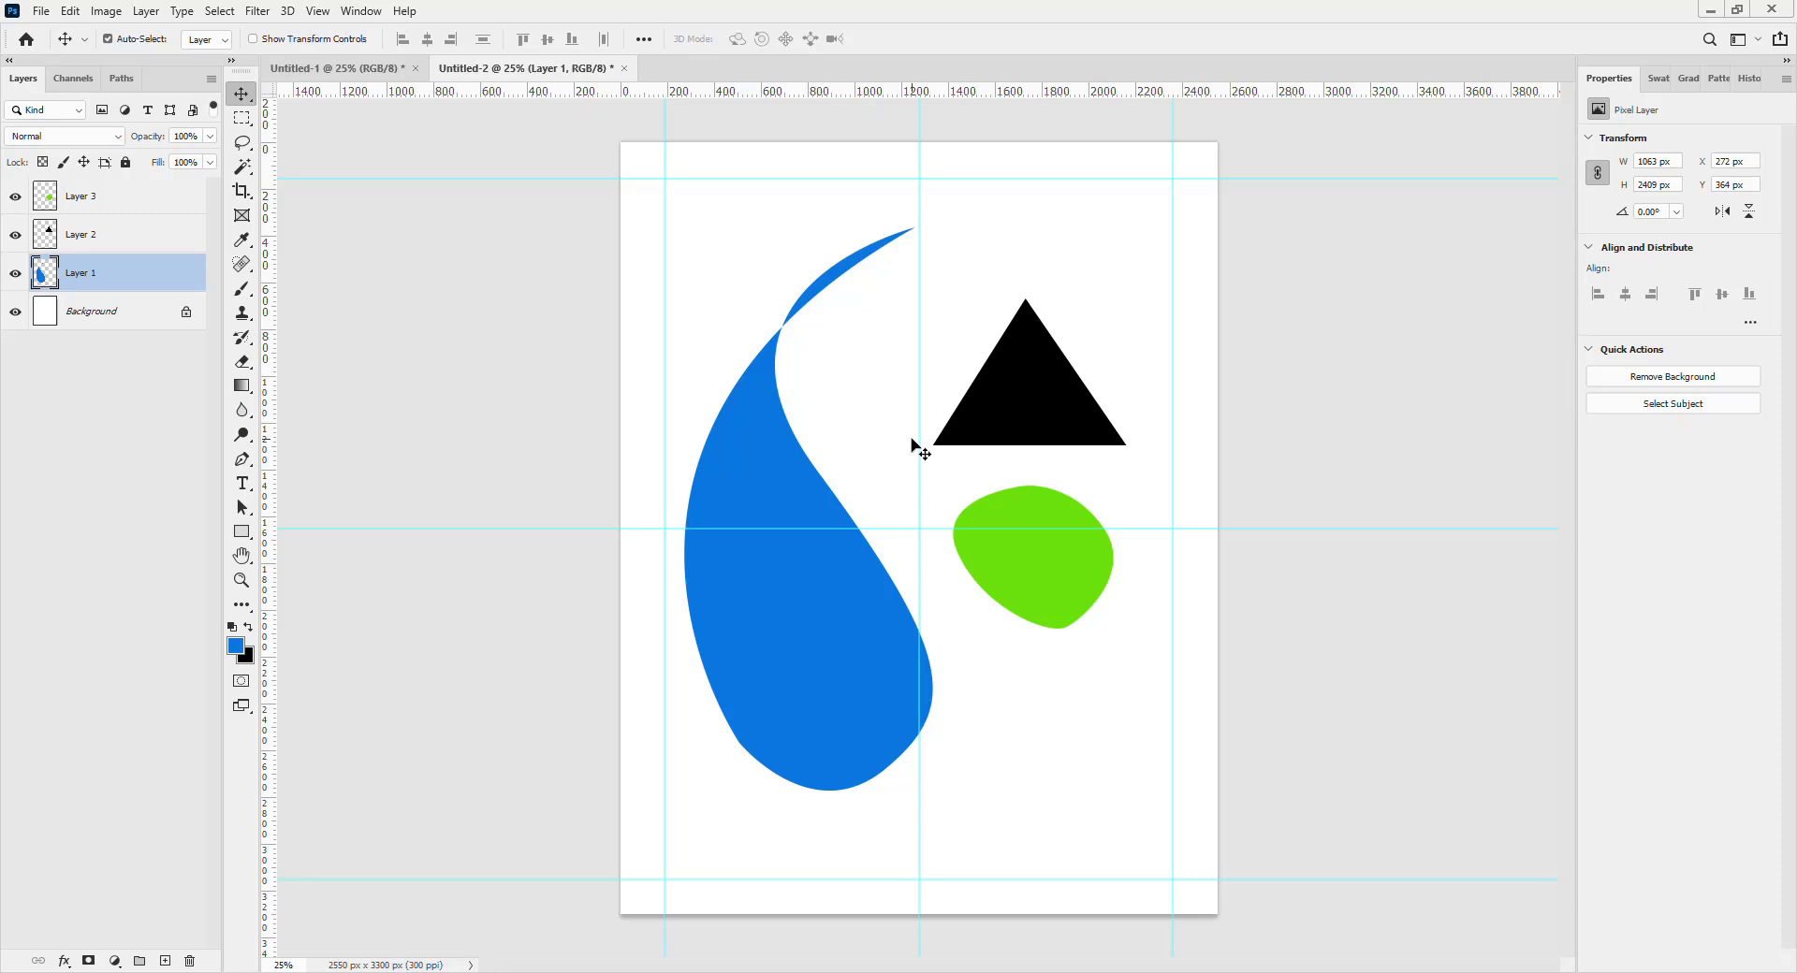
# Create a new Letter document in landscape orientation at 300 pixels/inch with RGB colour and a white background.
pyautogui.click(44, 12)
pyautogui.click(47, 28)
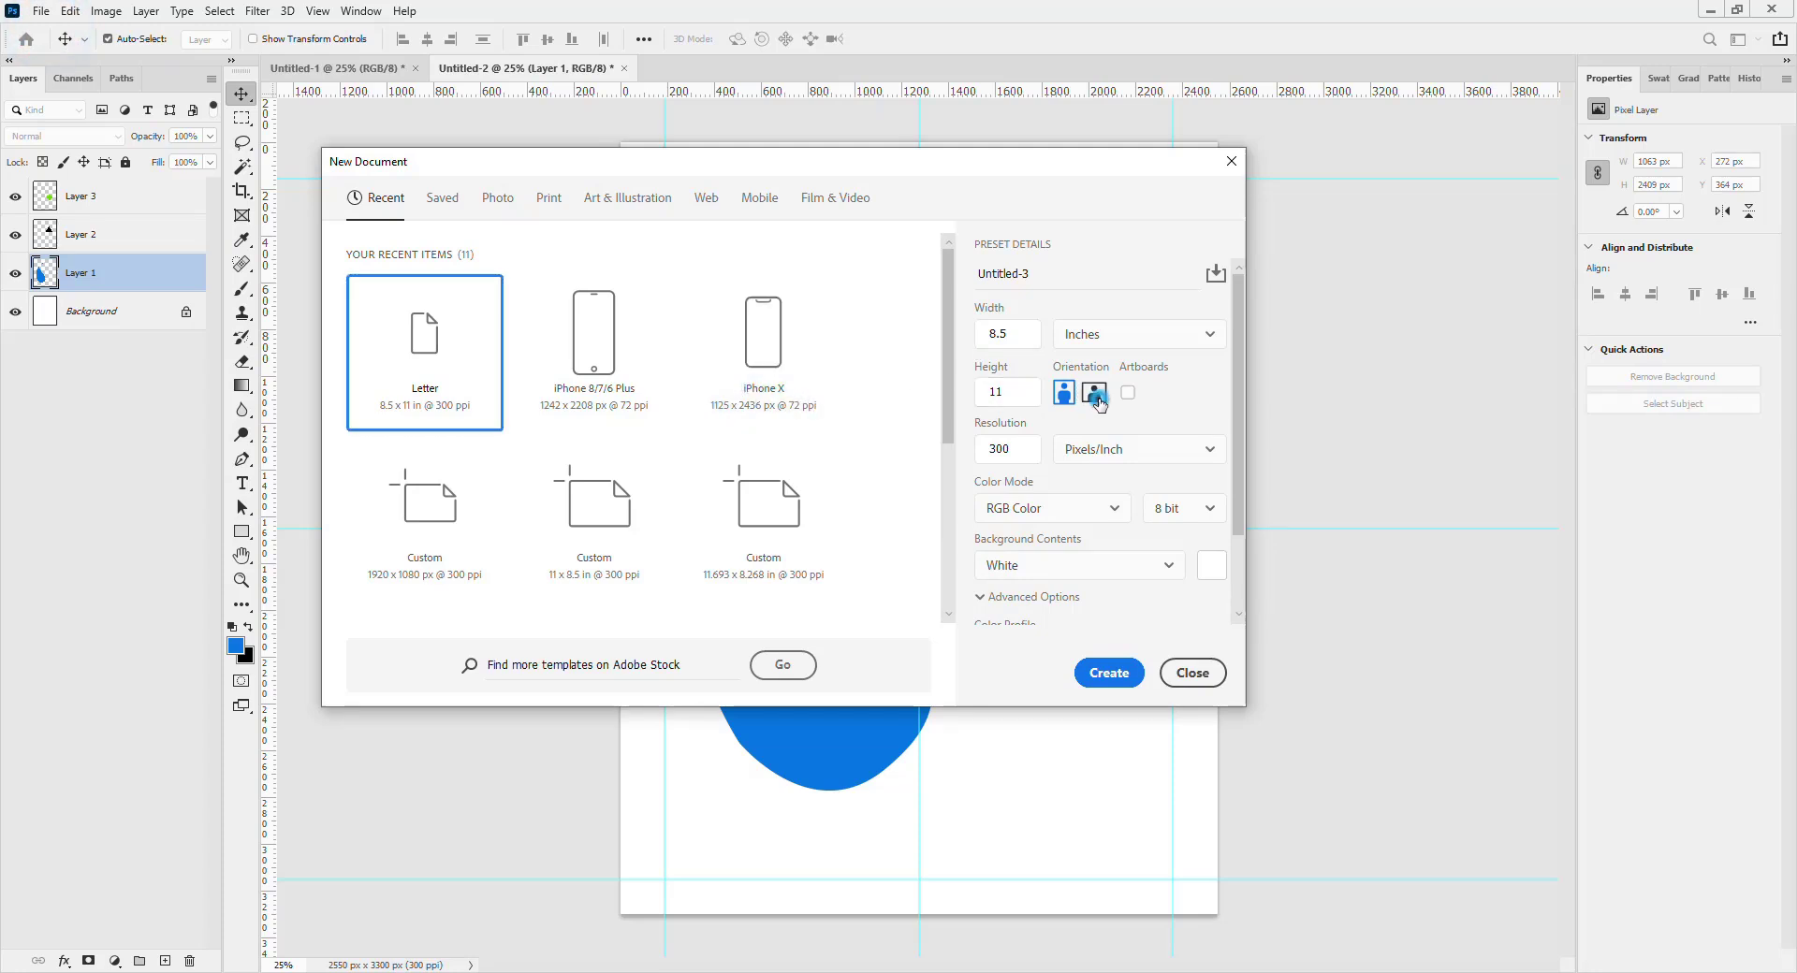
pyautogui.click(1094, 392)
pyautogui.click(1111, 677)
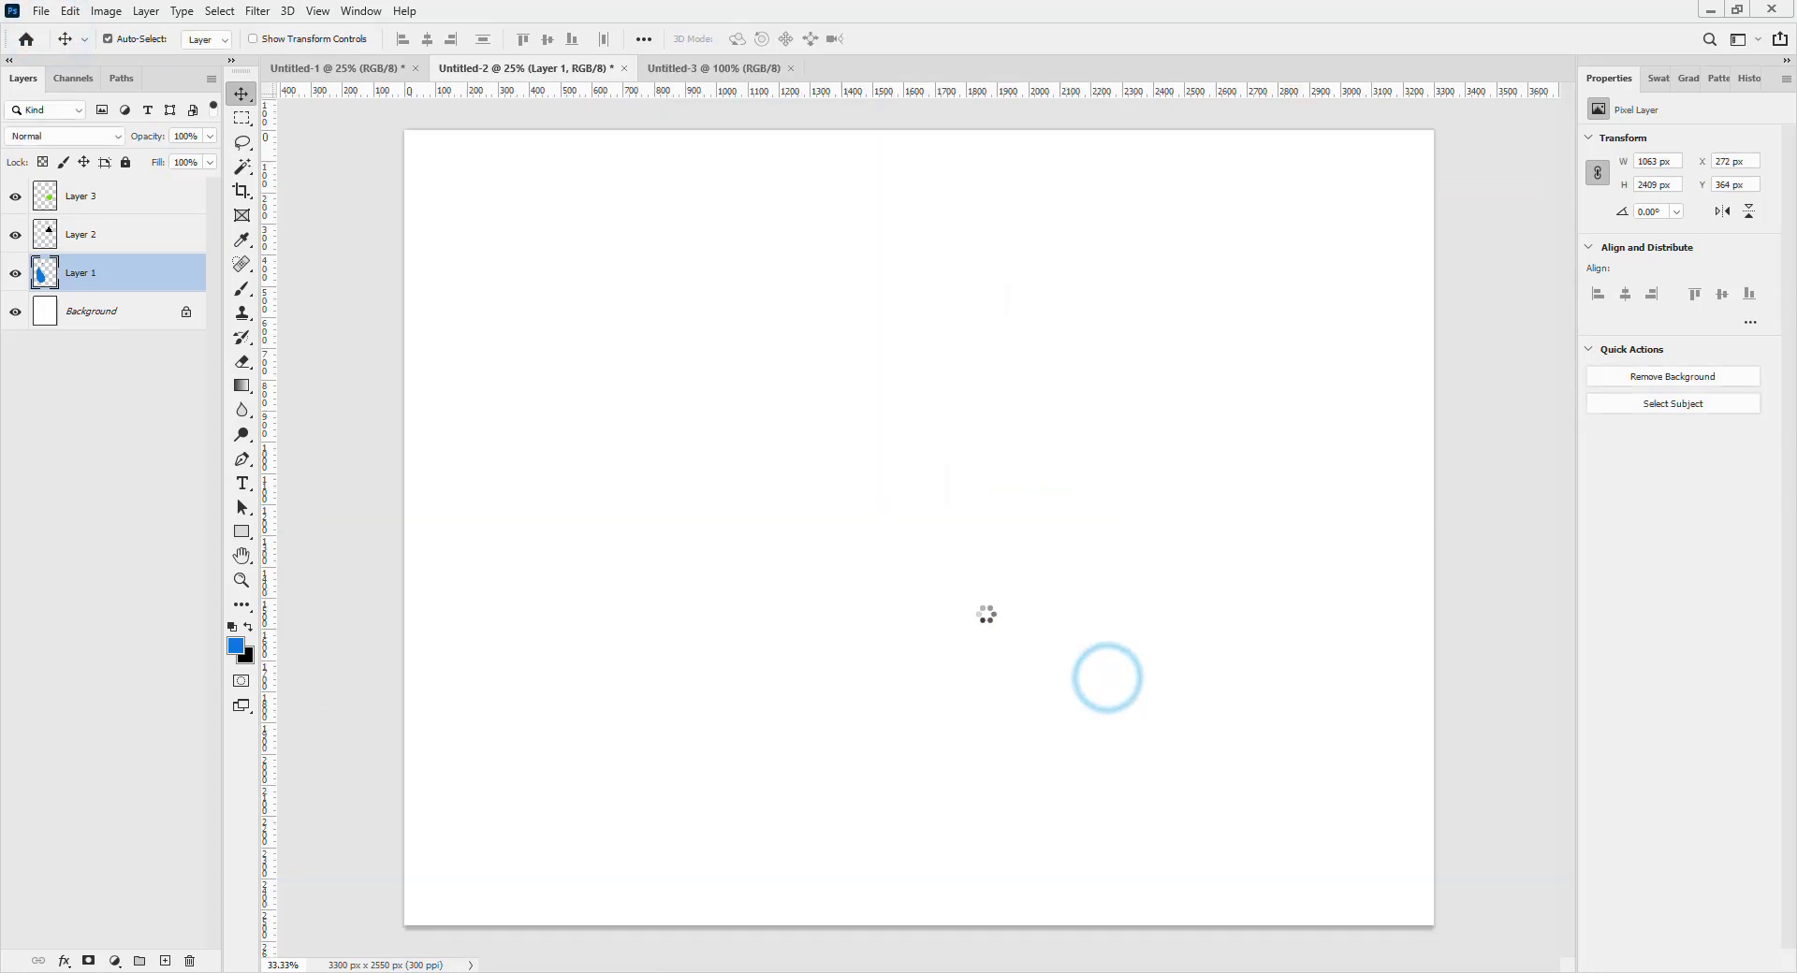
# Place the jar photo IMG_2000 from the Downloads folder as an embedded object at its default size.
pyautogui.click(38, 11)
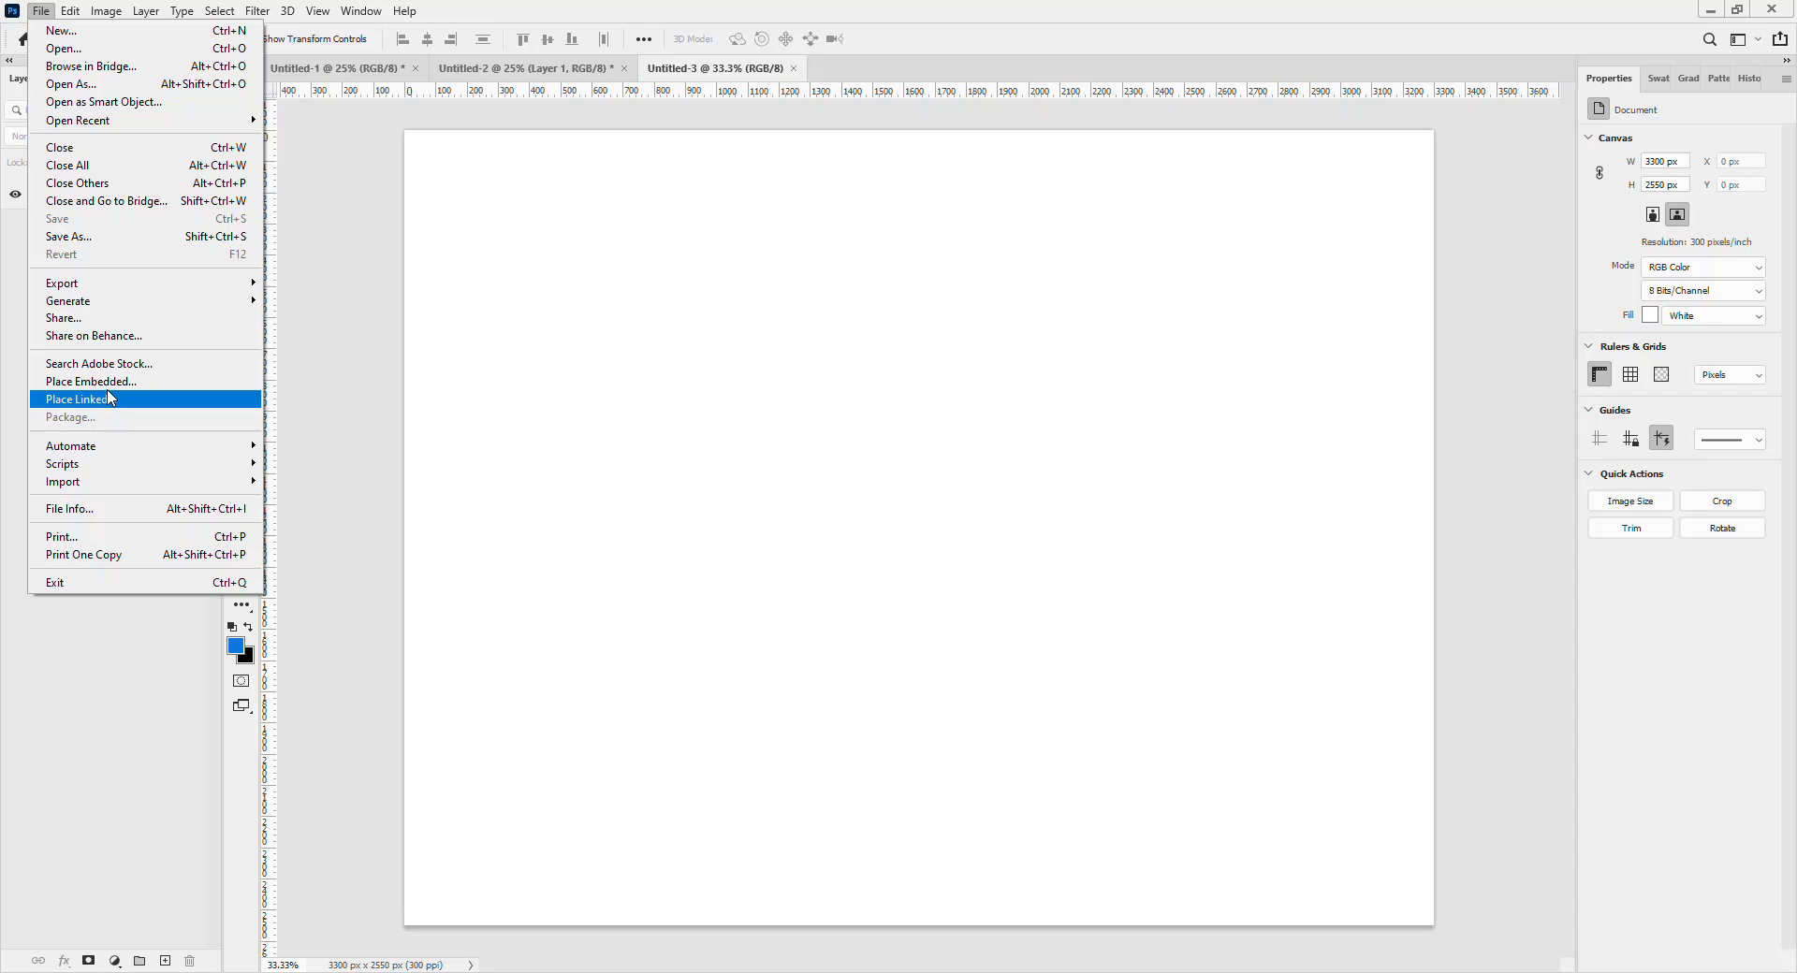
pyautogui.click(108, 384)
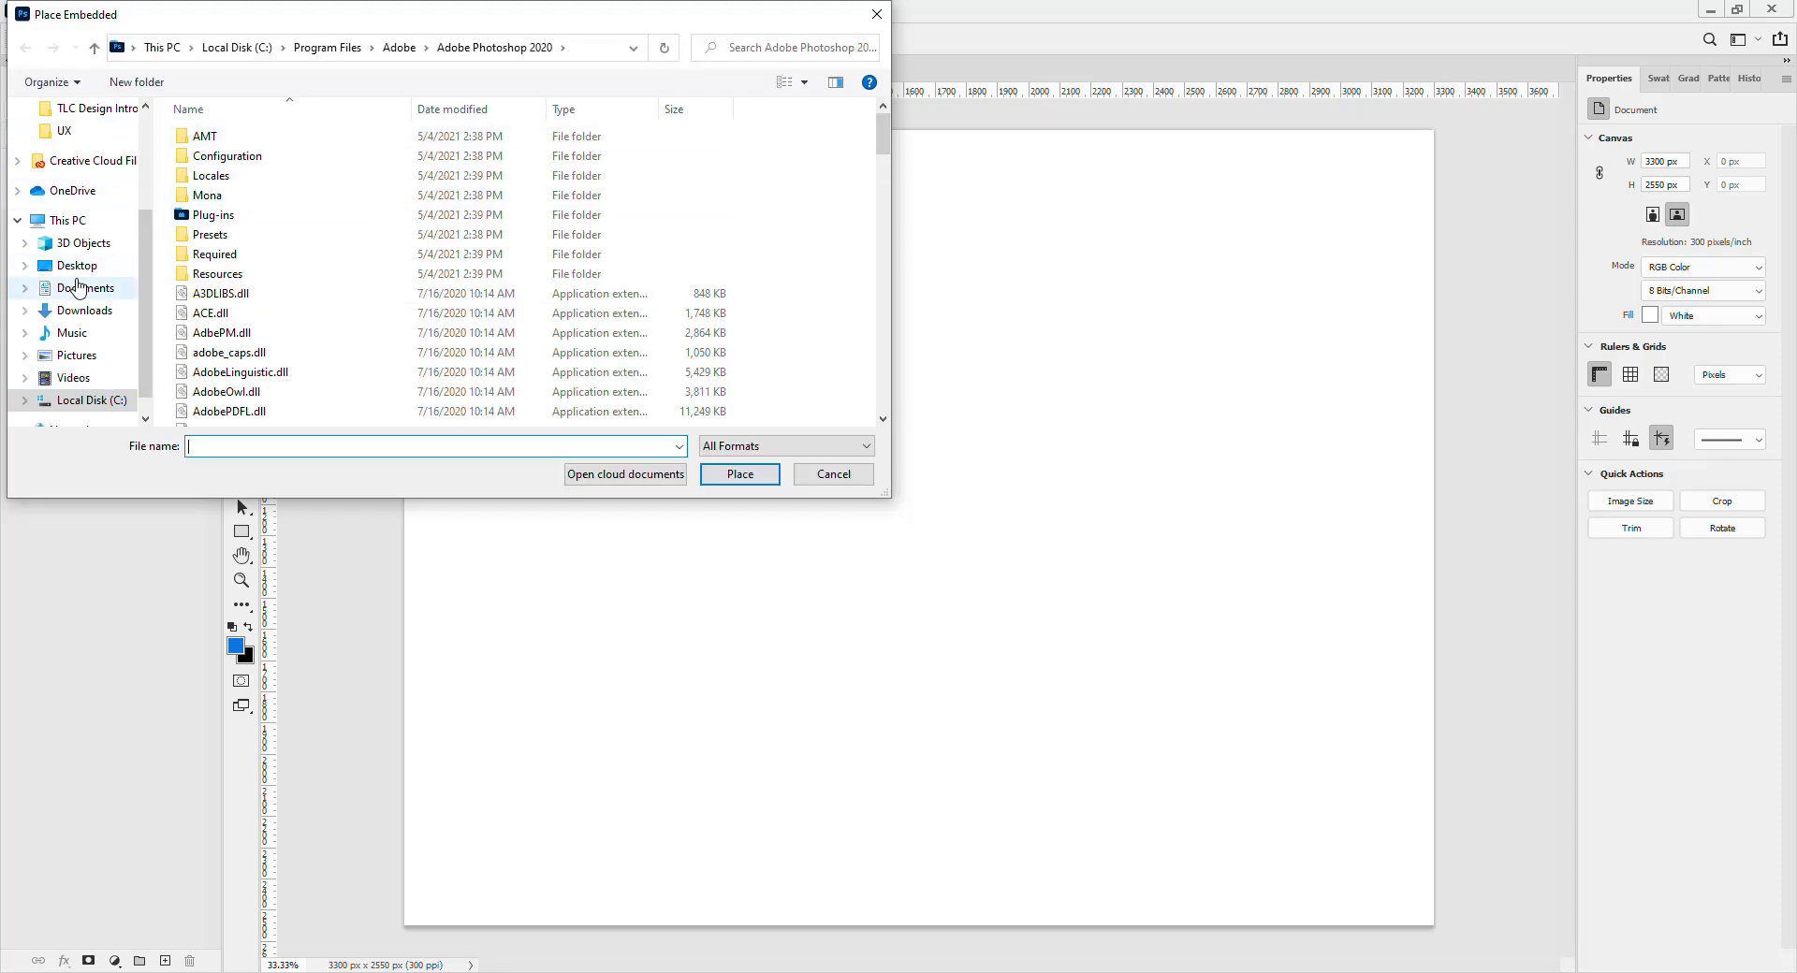
pyautogui.click(81, 313)
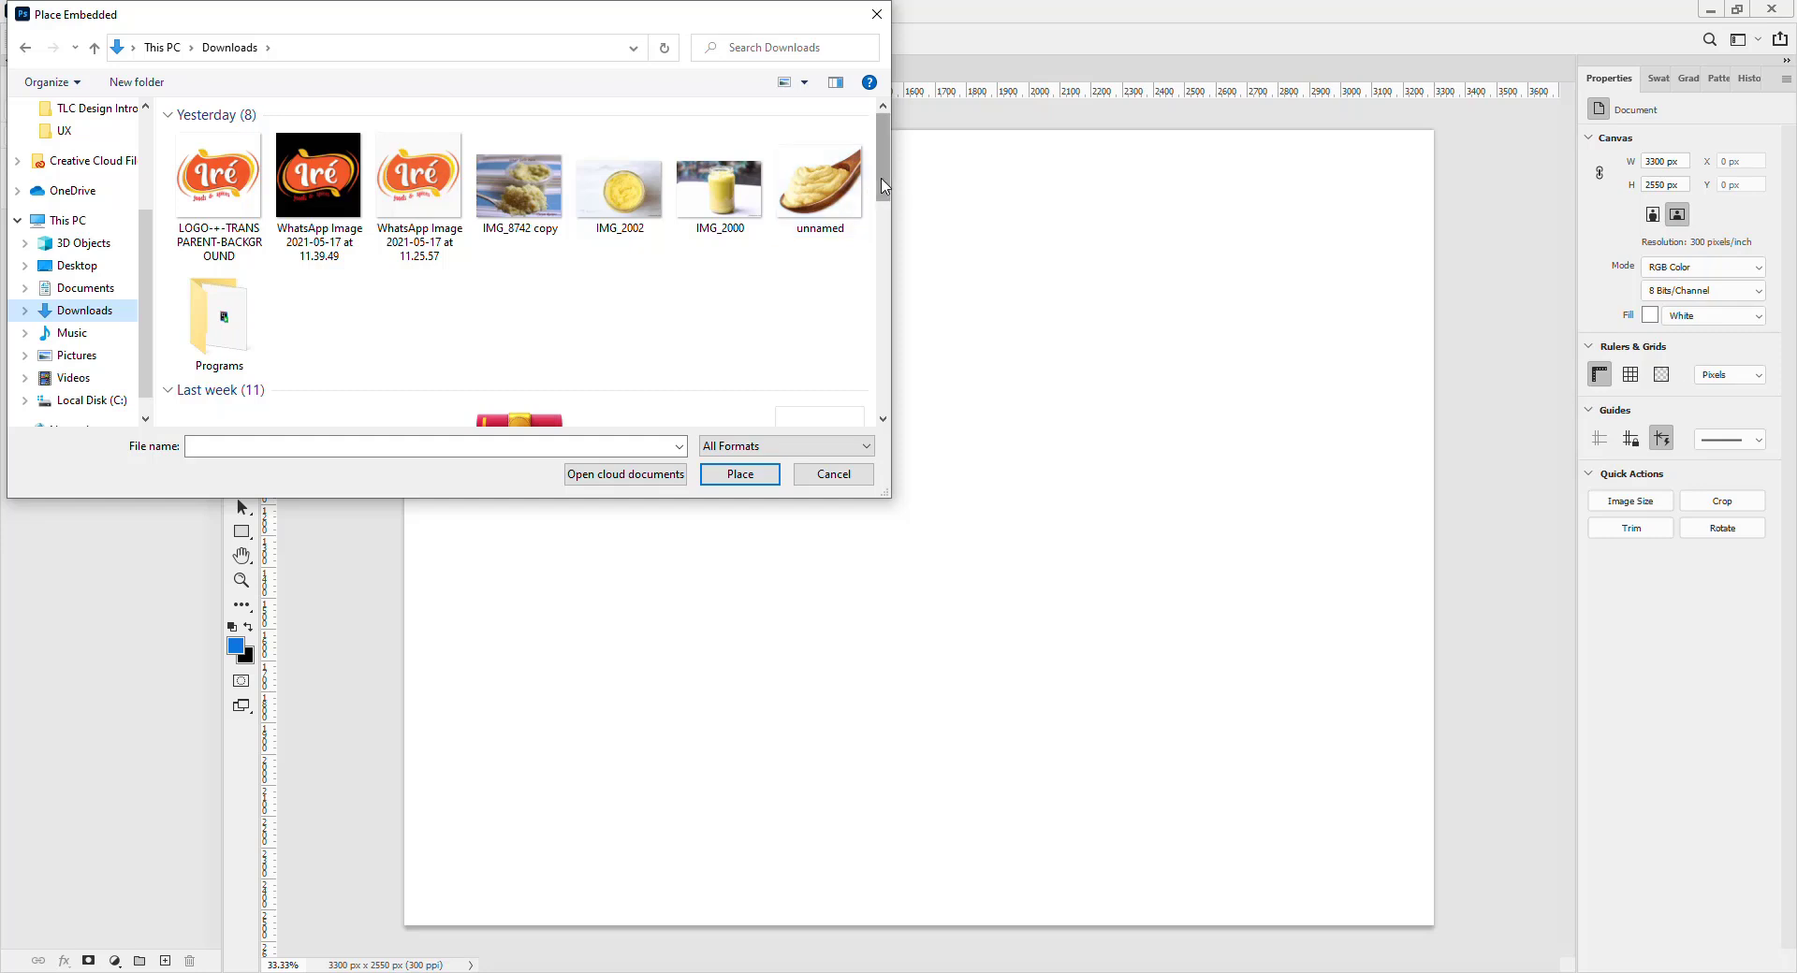
pyautogui.moveTo(882, 176)
pyautogui.mouseDown()
pyautogui.moveTo(880, 210)
pyautogui.moveTo(880, 185)
pyautogui.mouseUp()
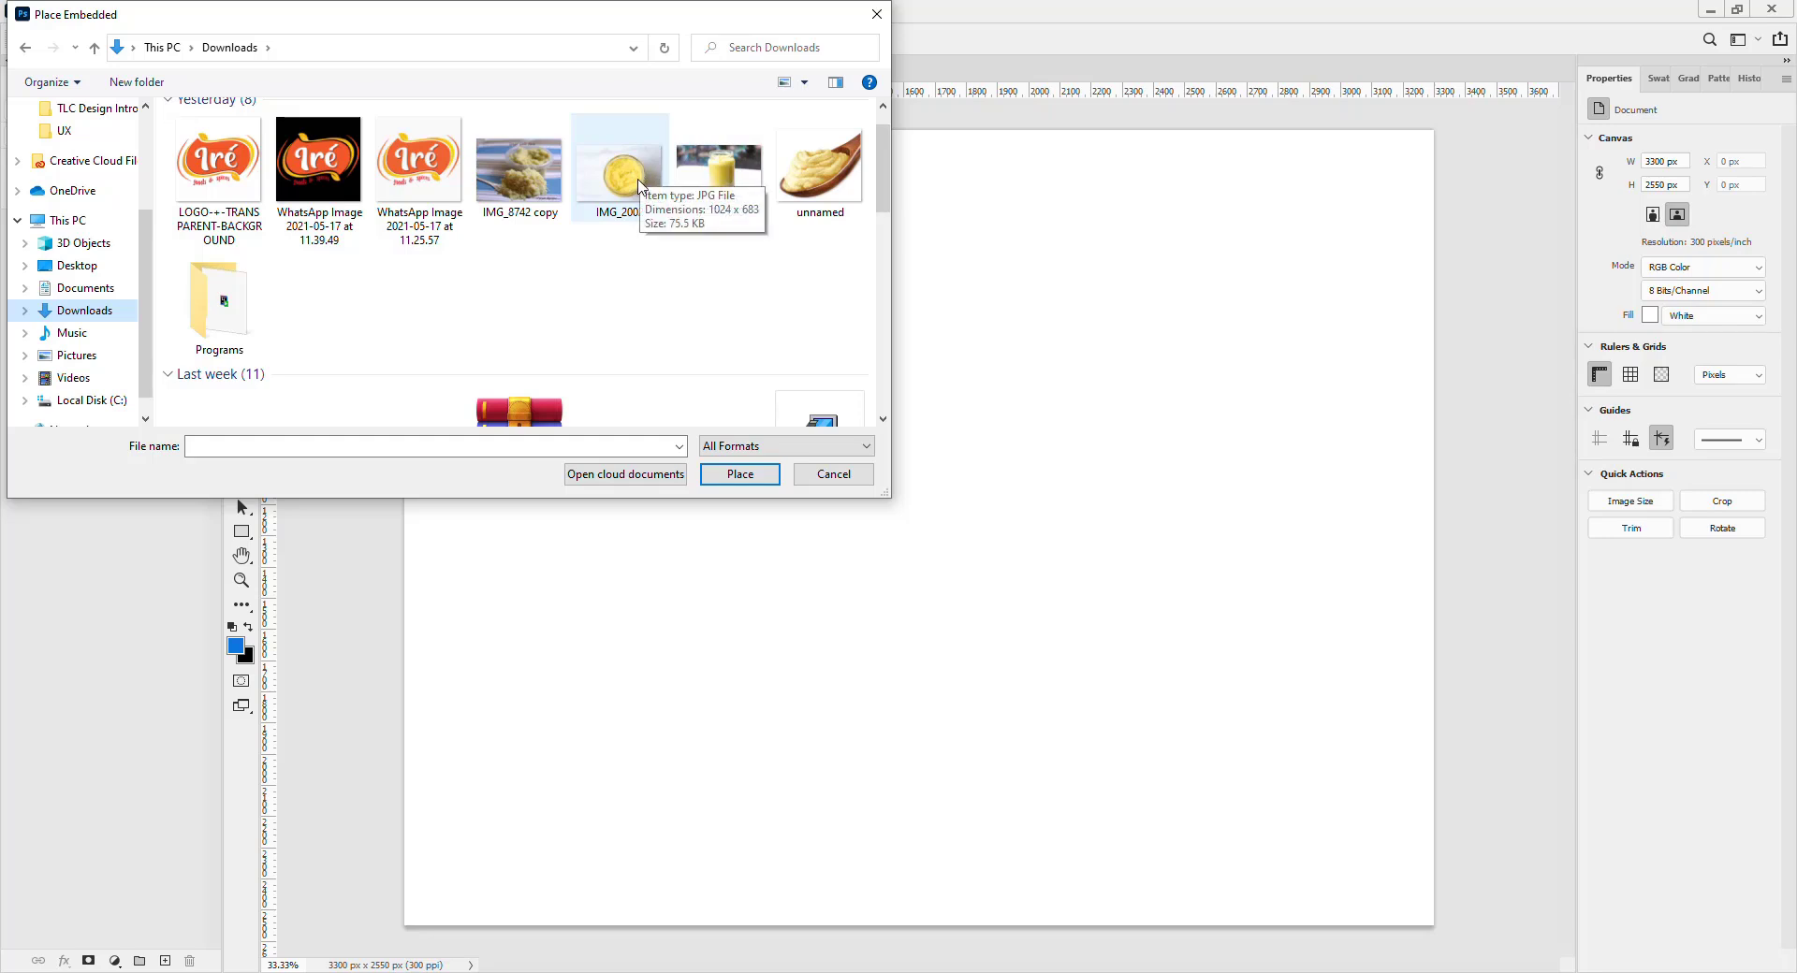
pyautogui.moveTo(889, 174); pyautogui.dragTo(881, 437)
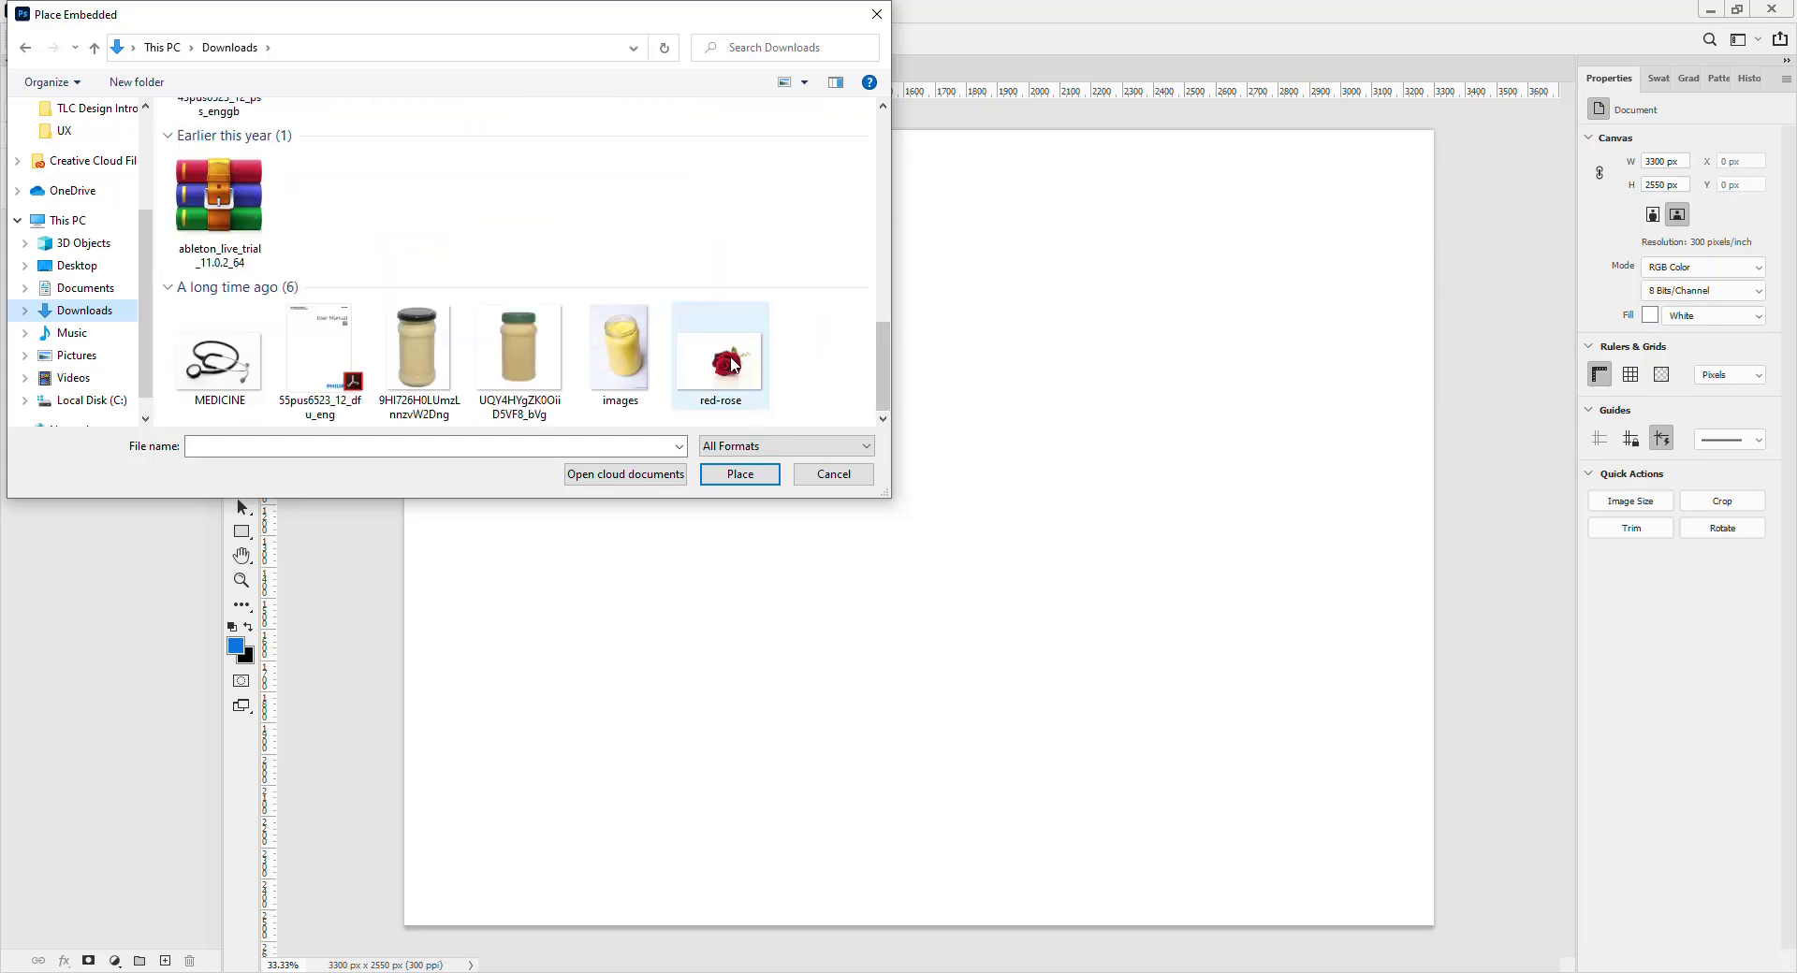
pyautogui.scroll(10, 883, 367)
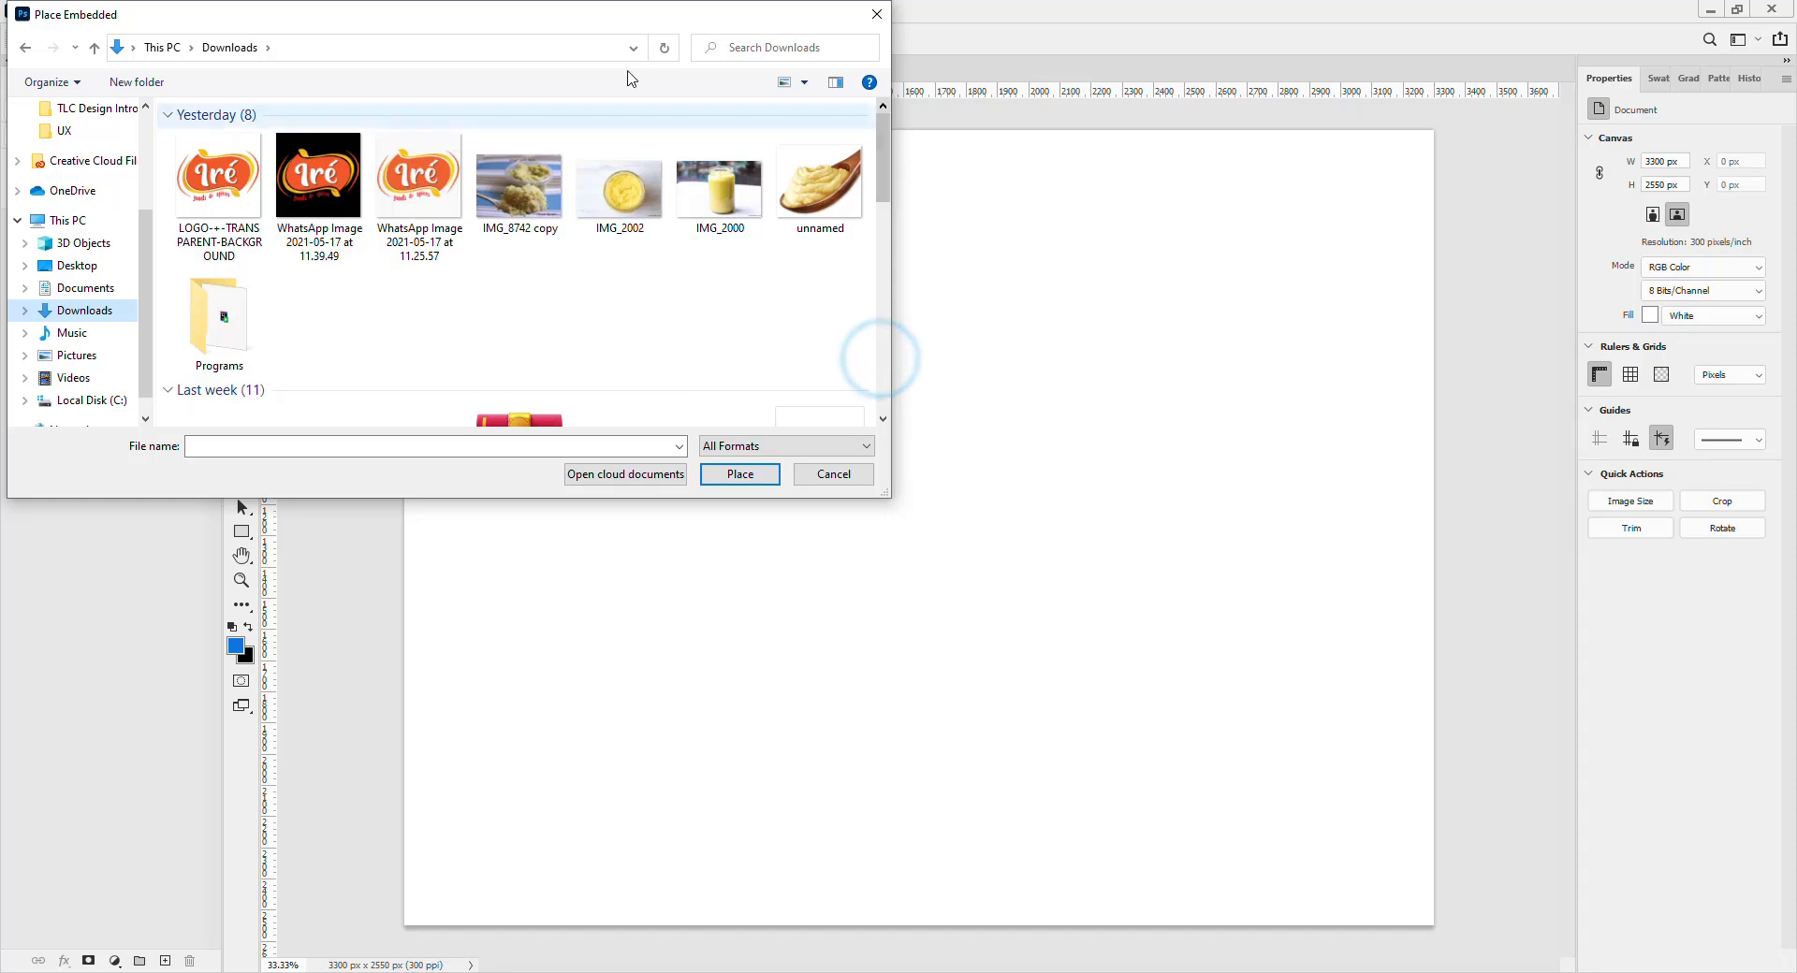
pyautogui.doubleClick(693, 184)
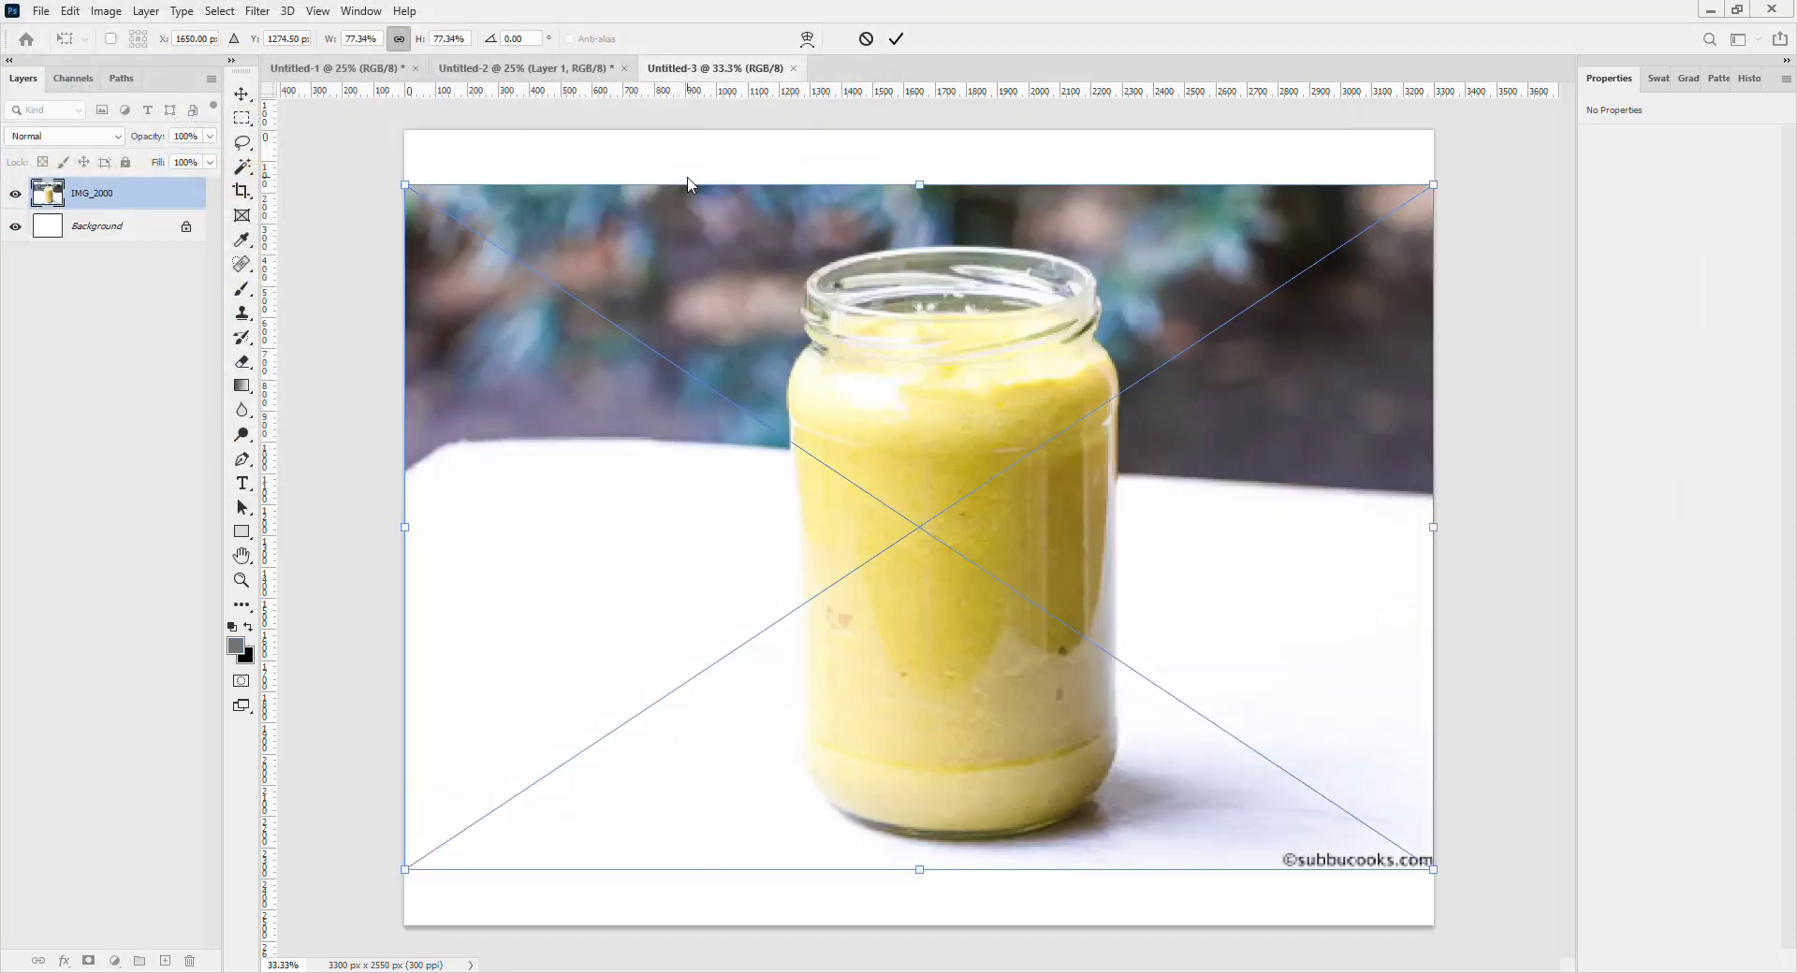
pyautogui.press('Return')
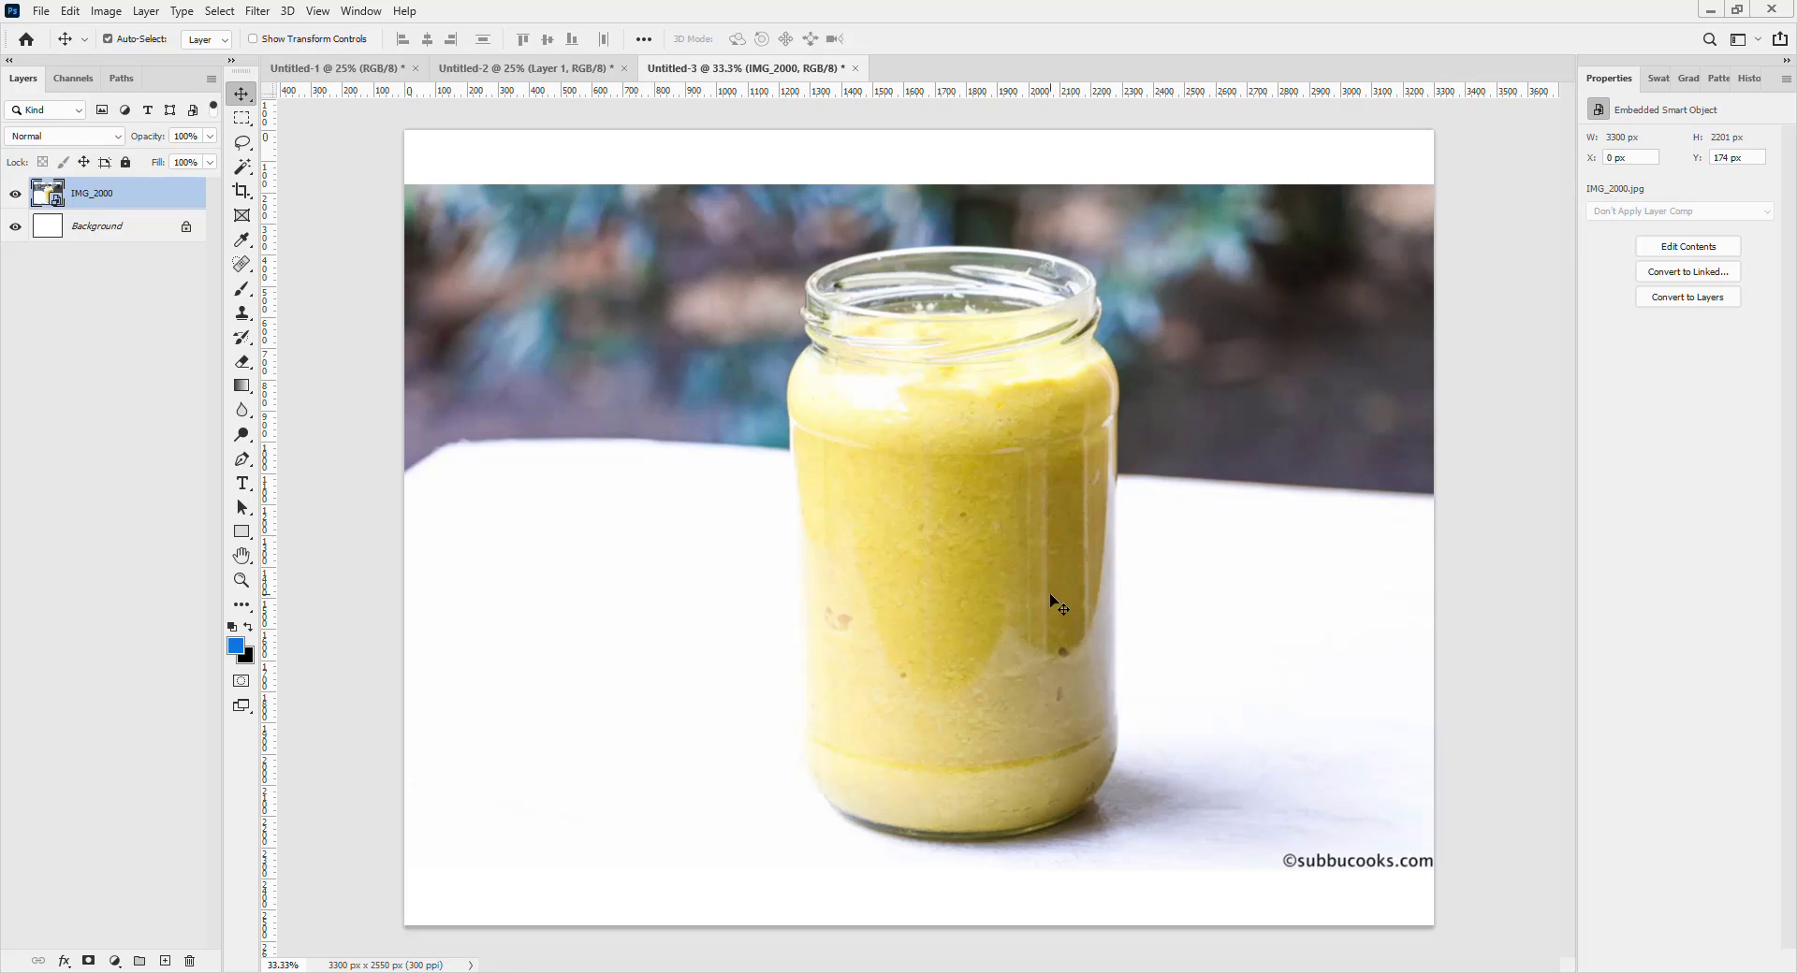
# Try tracing the jar's left rim with the Pen tool at the current zoom and undo the anchor points.
pyautogui.press('p')
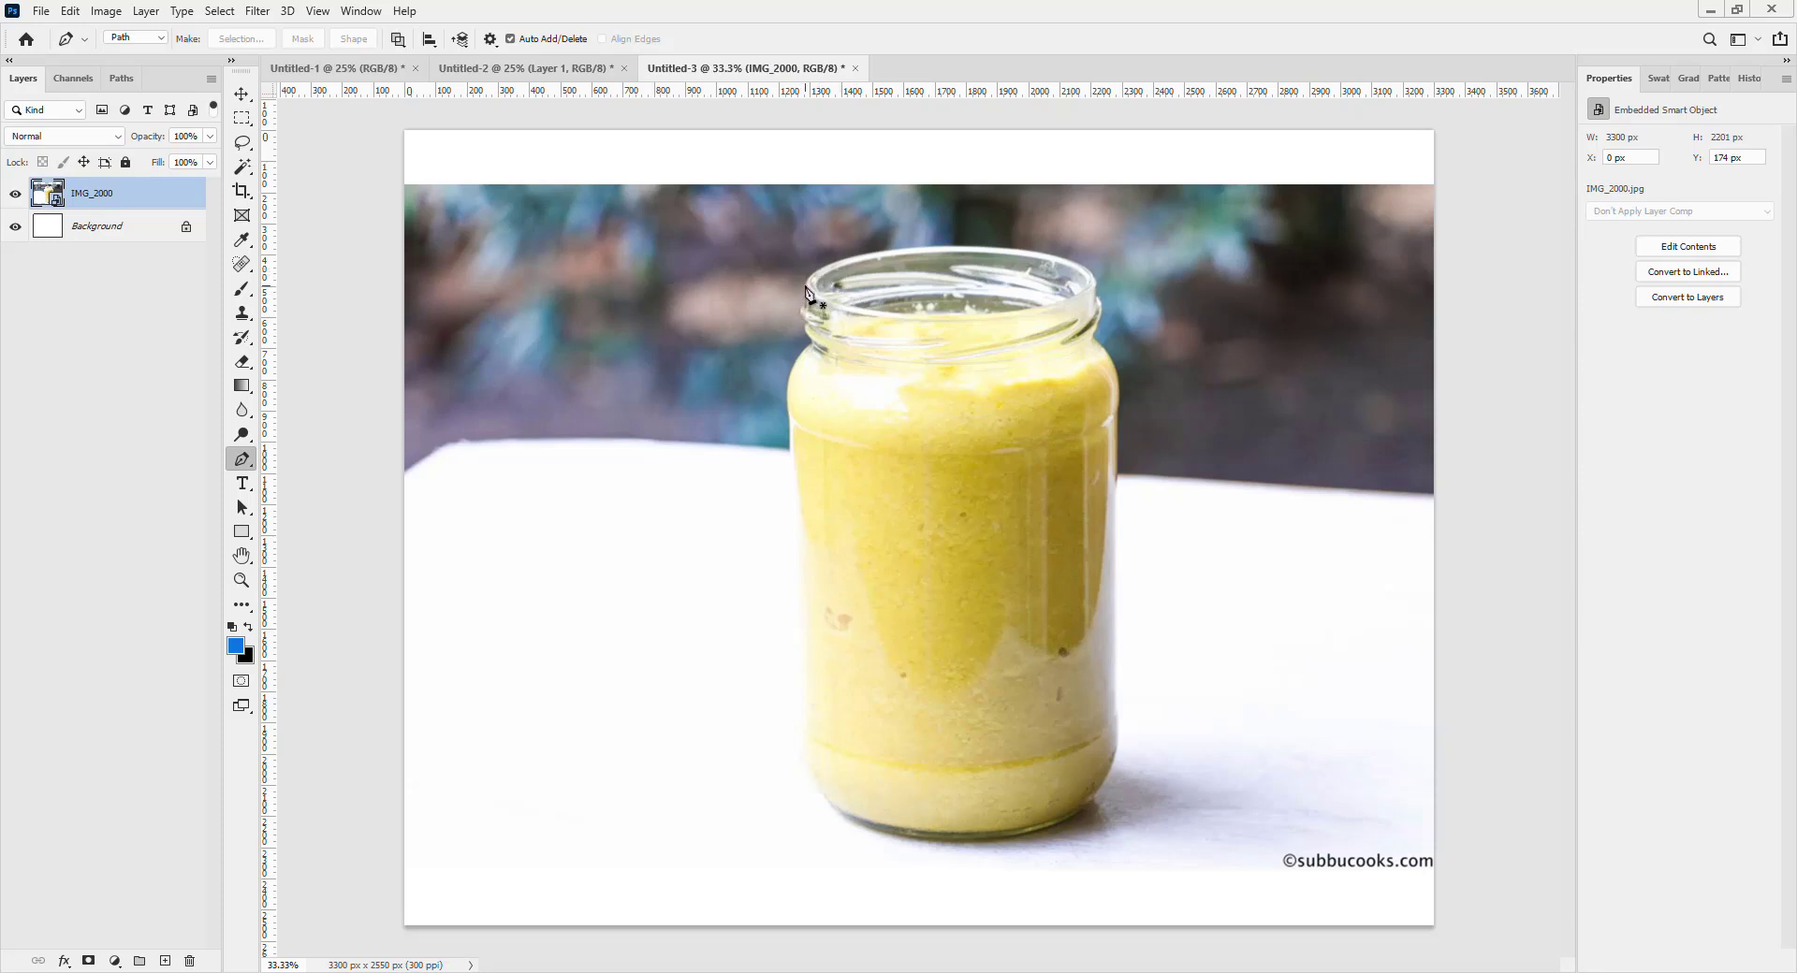
pyautogui.click(806, 287)
pyautogui.click(805, 305)
pyautogui.click(804, 317)
pyautogui.moveTo(803, 317); pyautogui.dragTo(810, 324)
pyautogui.moveTo(811, 340); pyautogui.dragTo(820, 346)
pyautogui.hotkey('ctrl', 'z')
pyautogui.hotkey('ctrl', 'z')
pyautogui.hotkey('ctrl', 'z')
pyautogui.hotkey('ctrl', 'z')
# Trace the jar's left rim edge and threaded neck with the Pen tool at 100% zoom, placing anchors down to the shoulder.
pyautogui.hotkey('ctrl', '+')
pyautogui.hotkey('ctrl', '+')
pyautogui.hotkey('ctrl', '+')
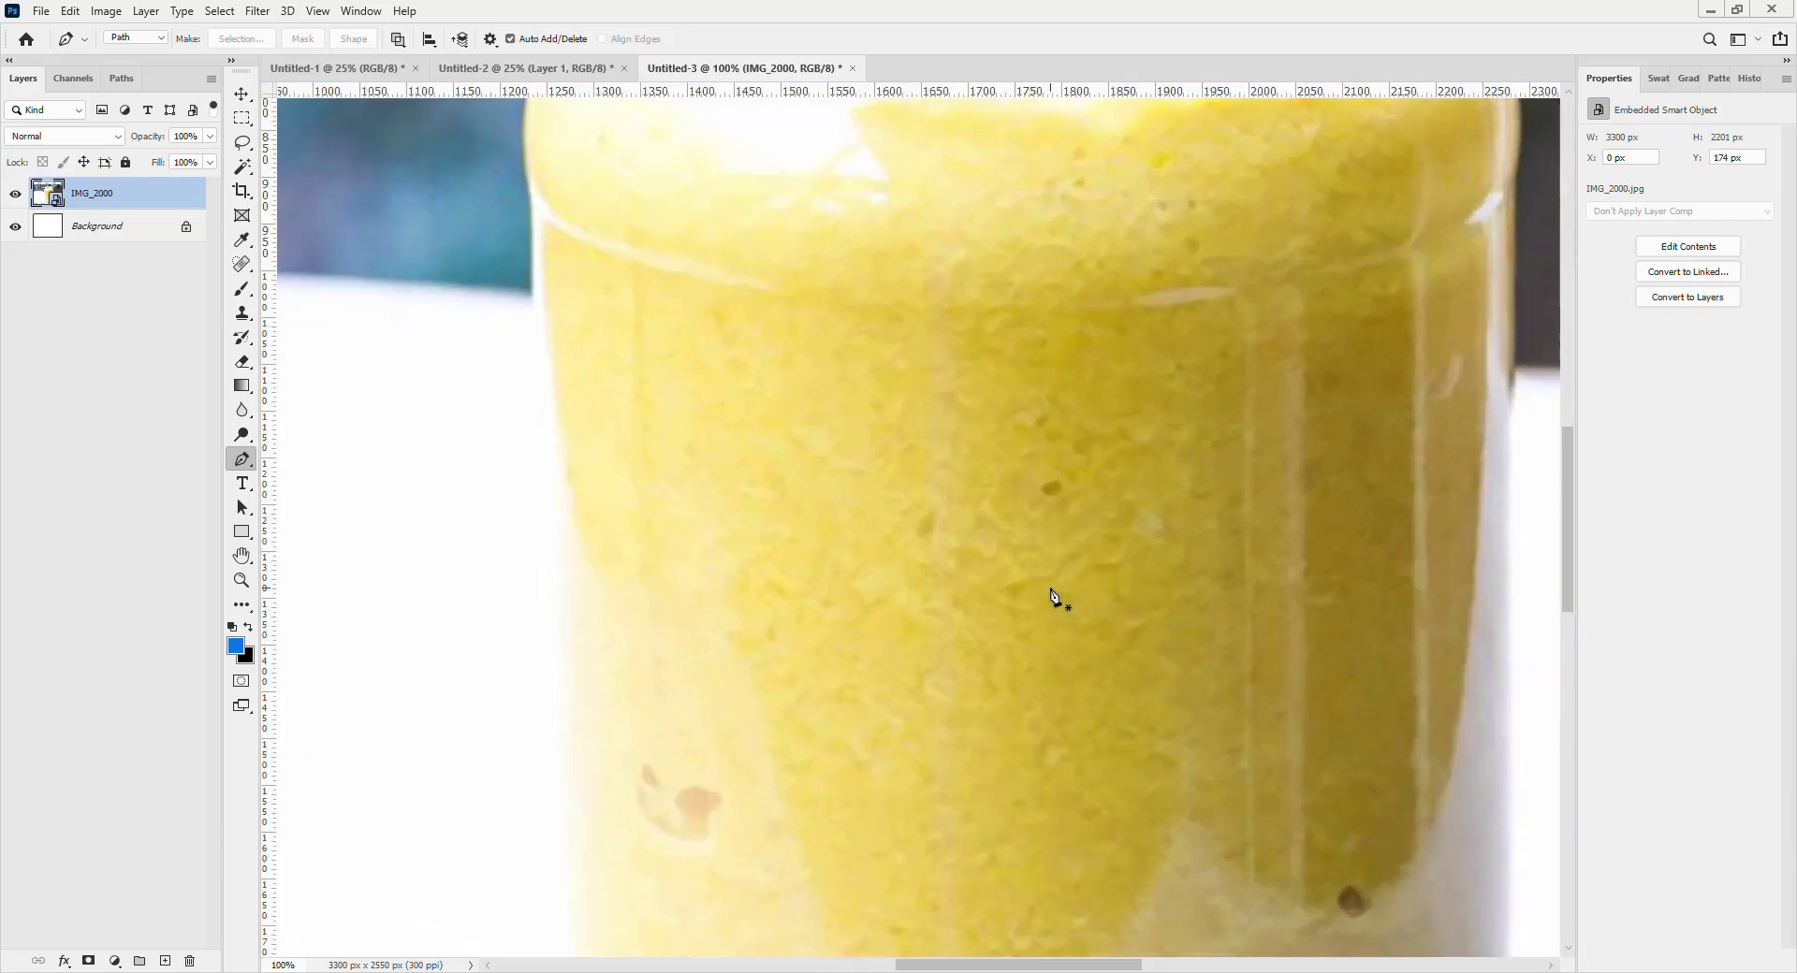
pyautogui.press('h')
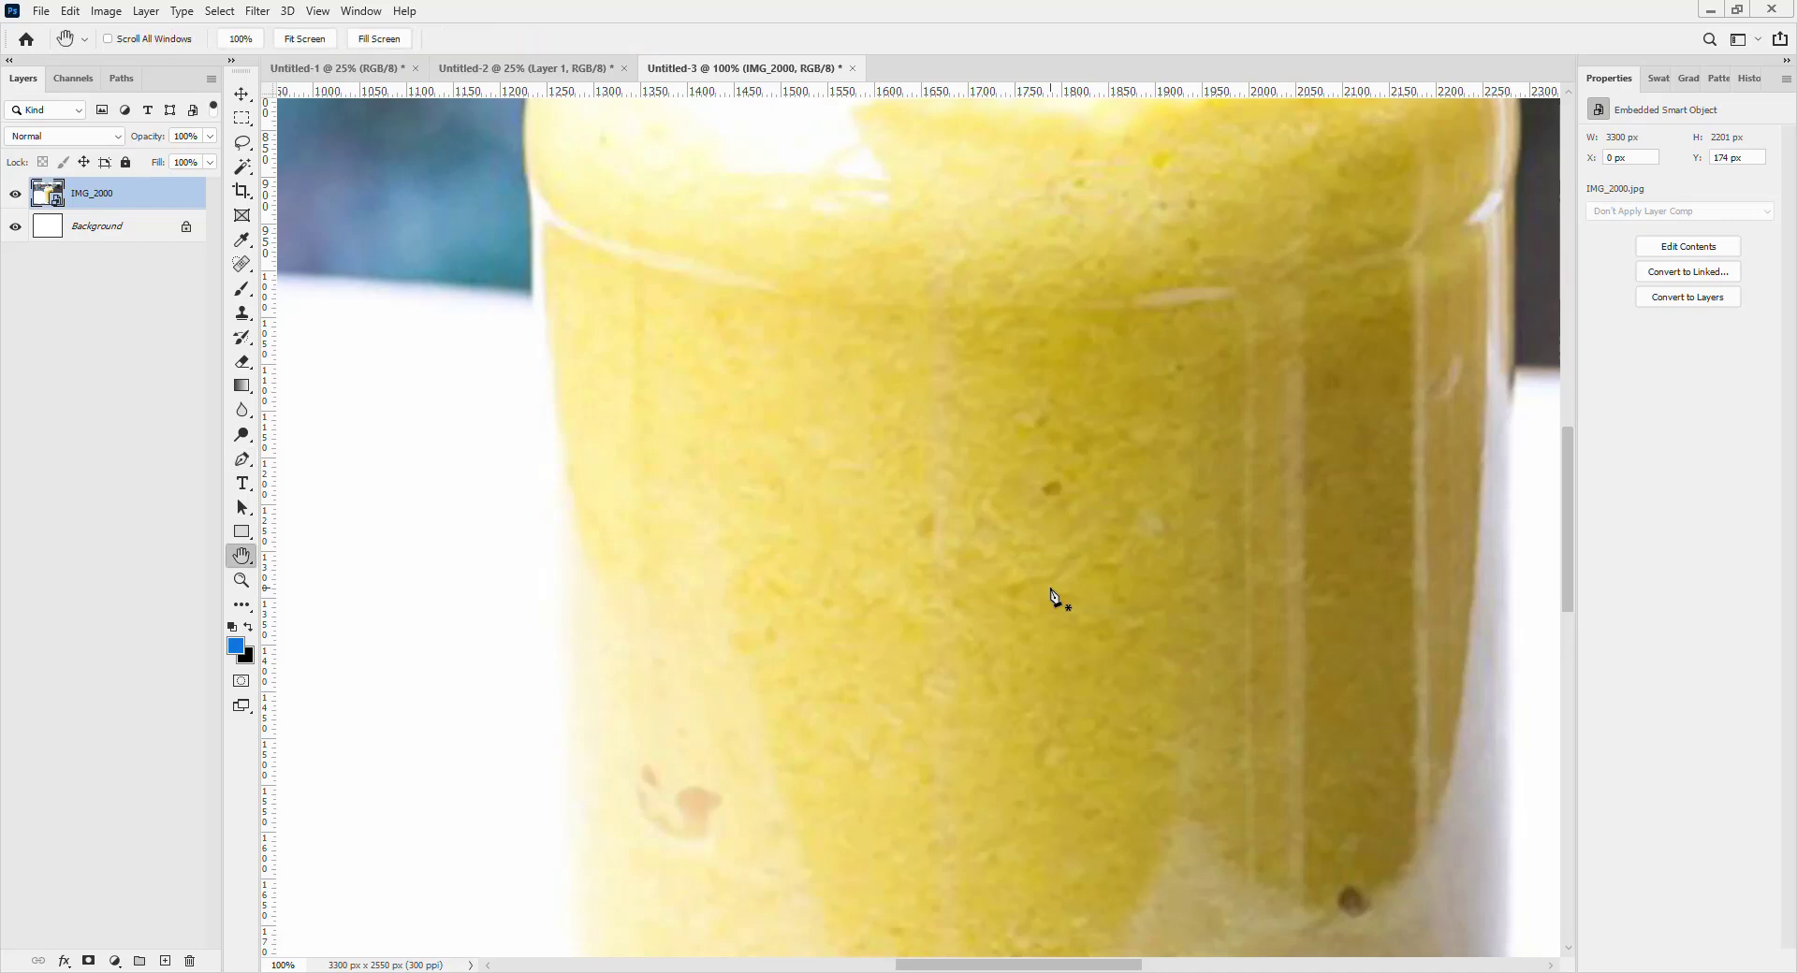
pyautogui.moveTo(1018, 346); pyautogui.dragTo(1009, 695)
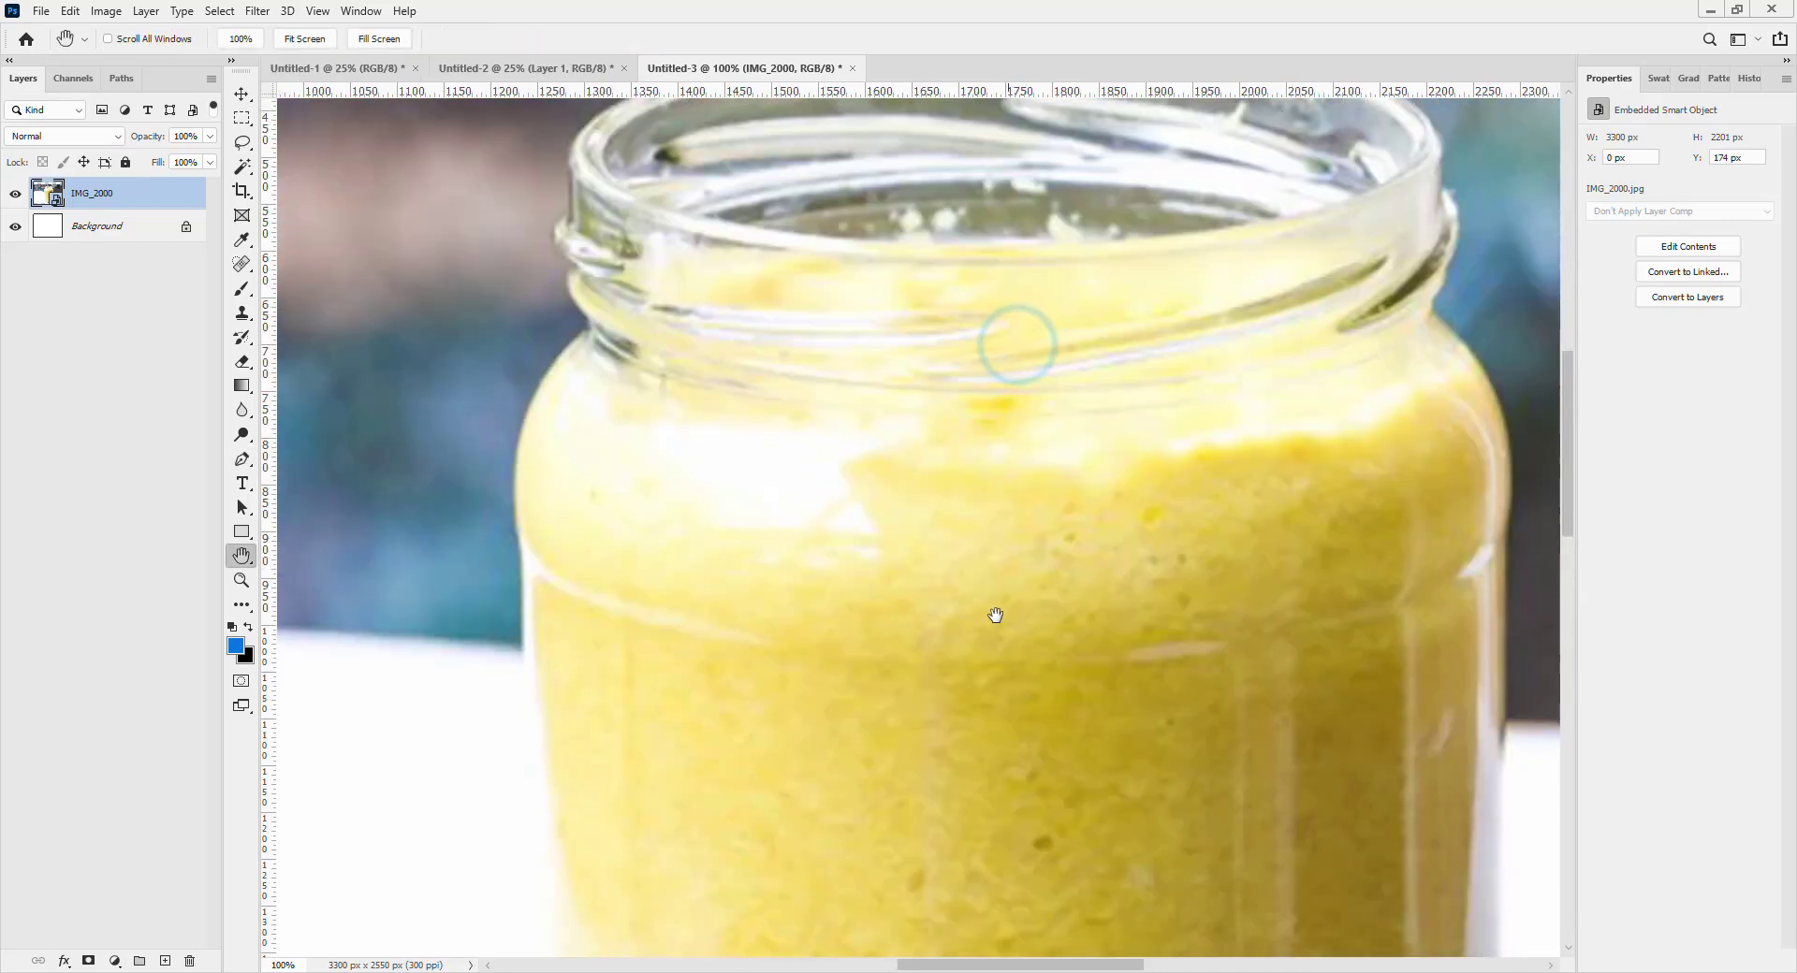
pyautogui.moveTo(992, 407); pyautogui.dragTo(926, 585)
pyautogui.press('p')
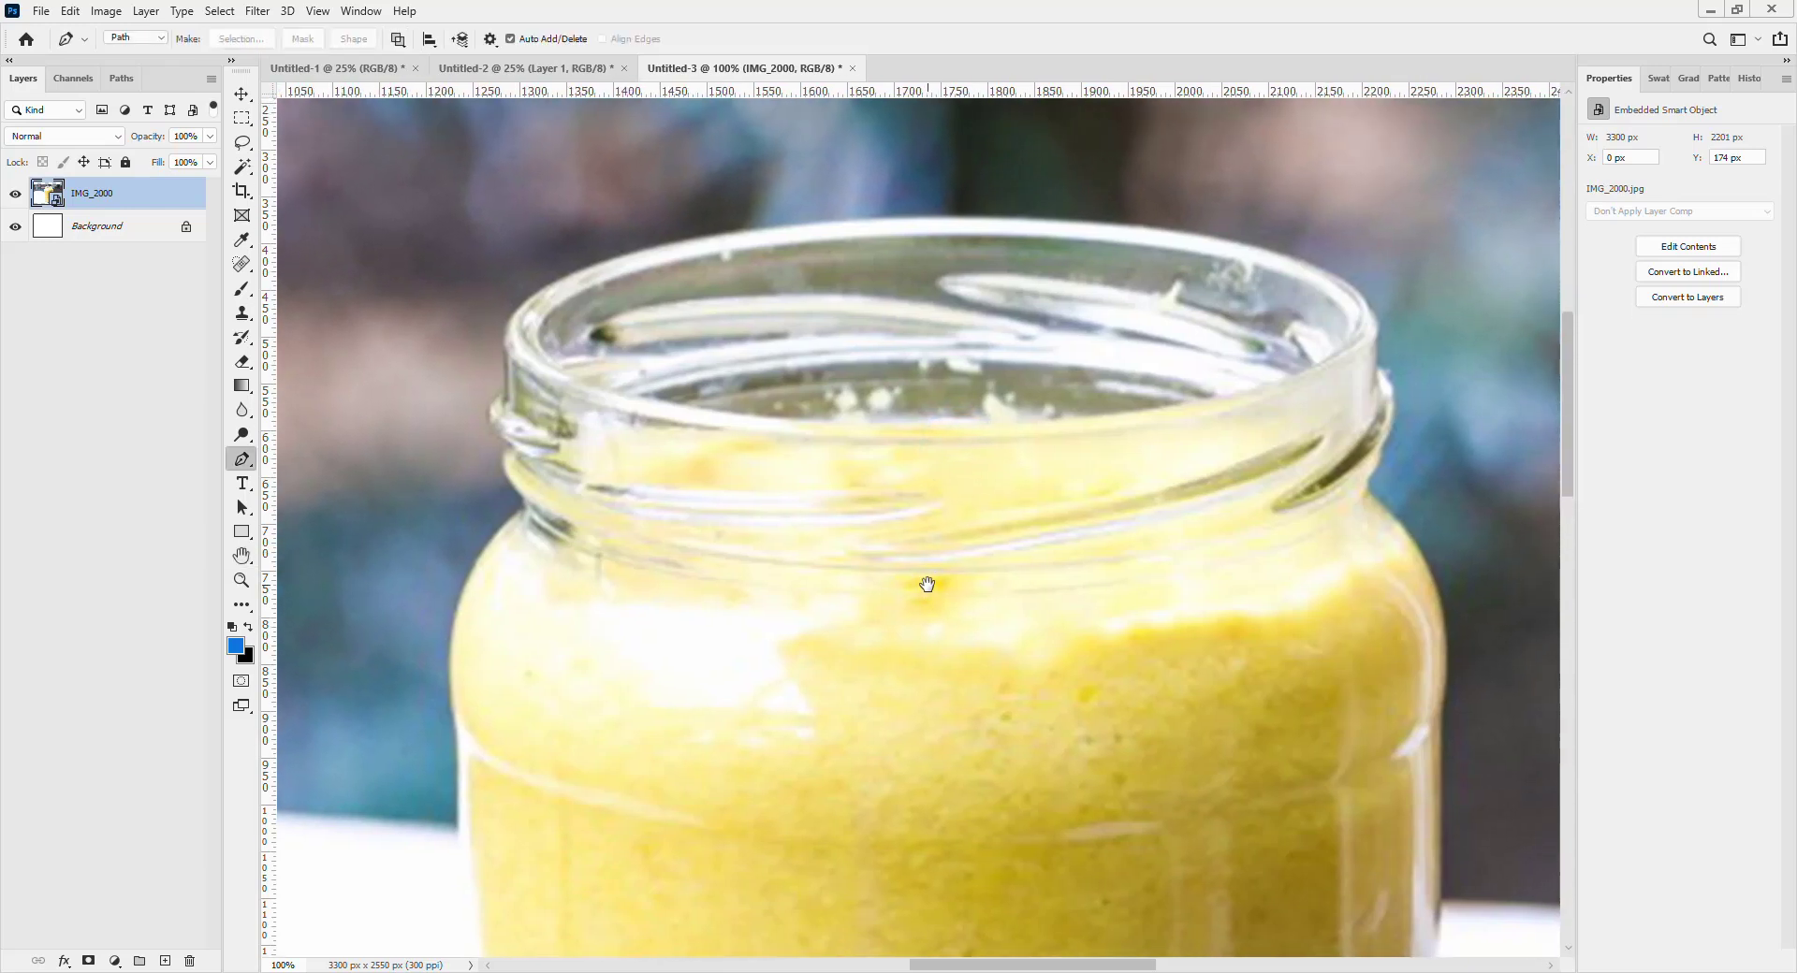
pyautogui.click(505, 334)
pyautogui.moveTo(506, 391); pyautogui.dragTo(547, 473)
pyautogui.keyDown('alt'); pyautogui.click(506, 441); pyautogui.keyUp('alt')
pyautogui.moveTo(526, 498); pyautogui.dragTo(556, 523)
pyautogui.click(526, 499)
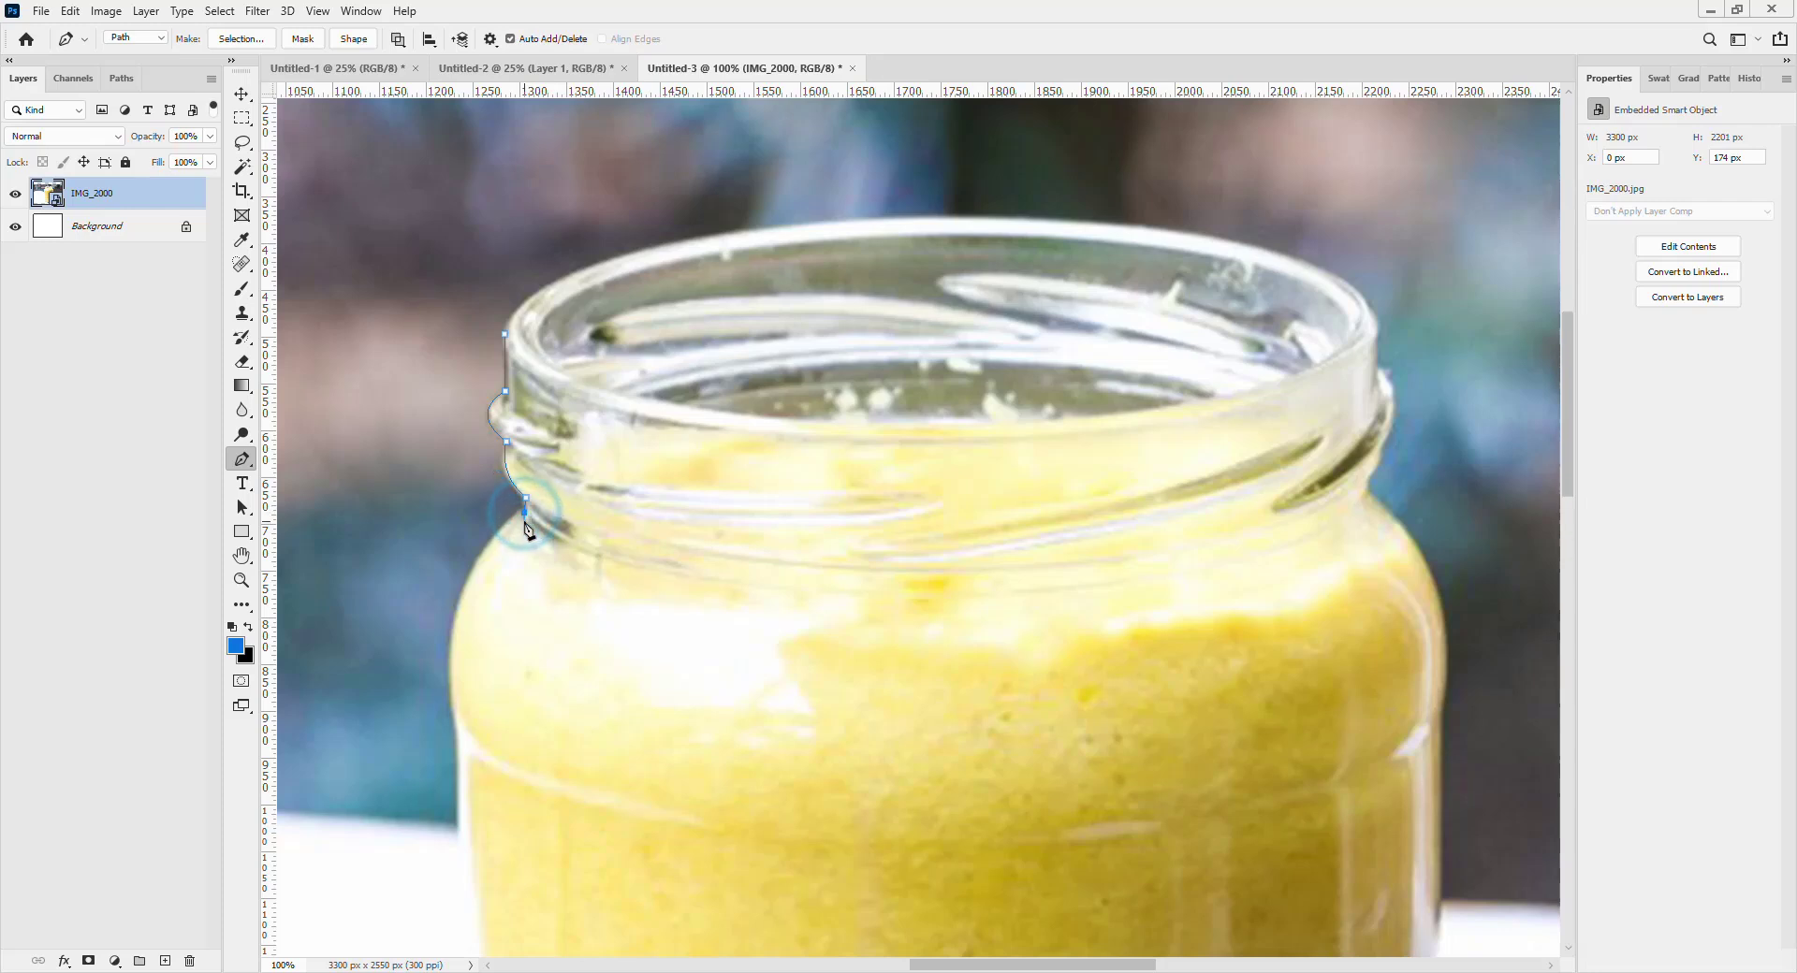
# Extend the path around the jar's left shoulder with a curve and straight down the left side to just above the base.
pyautogui.scroll(-3, 526, 524)
pyautogui.scroll(-3, 527, 530)
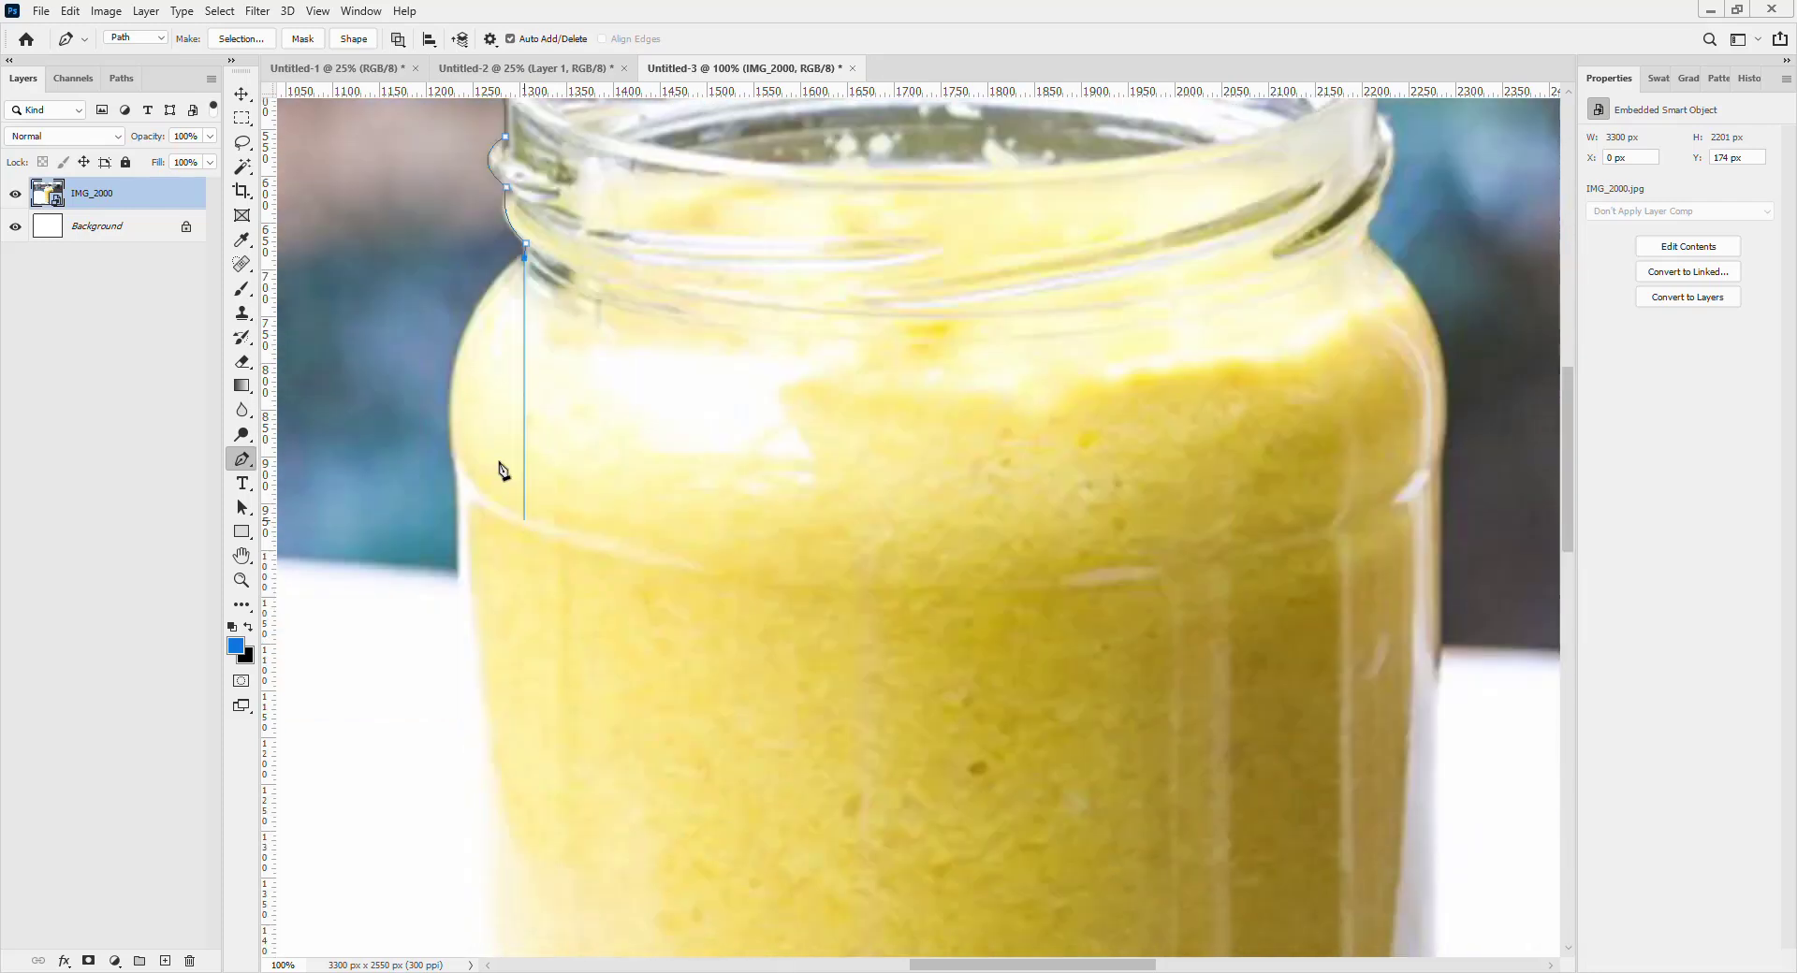
pyautogui.moveTo(459, 461); pyautogui.dragTo(485, 609)
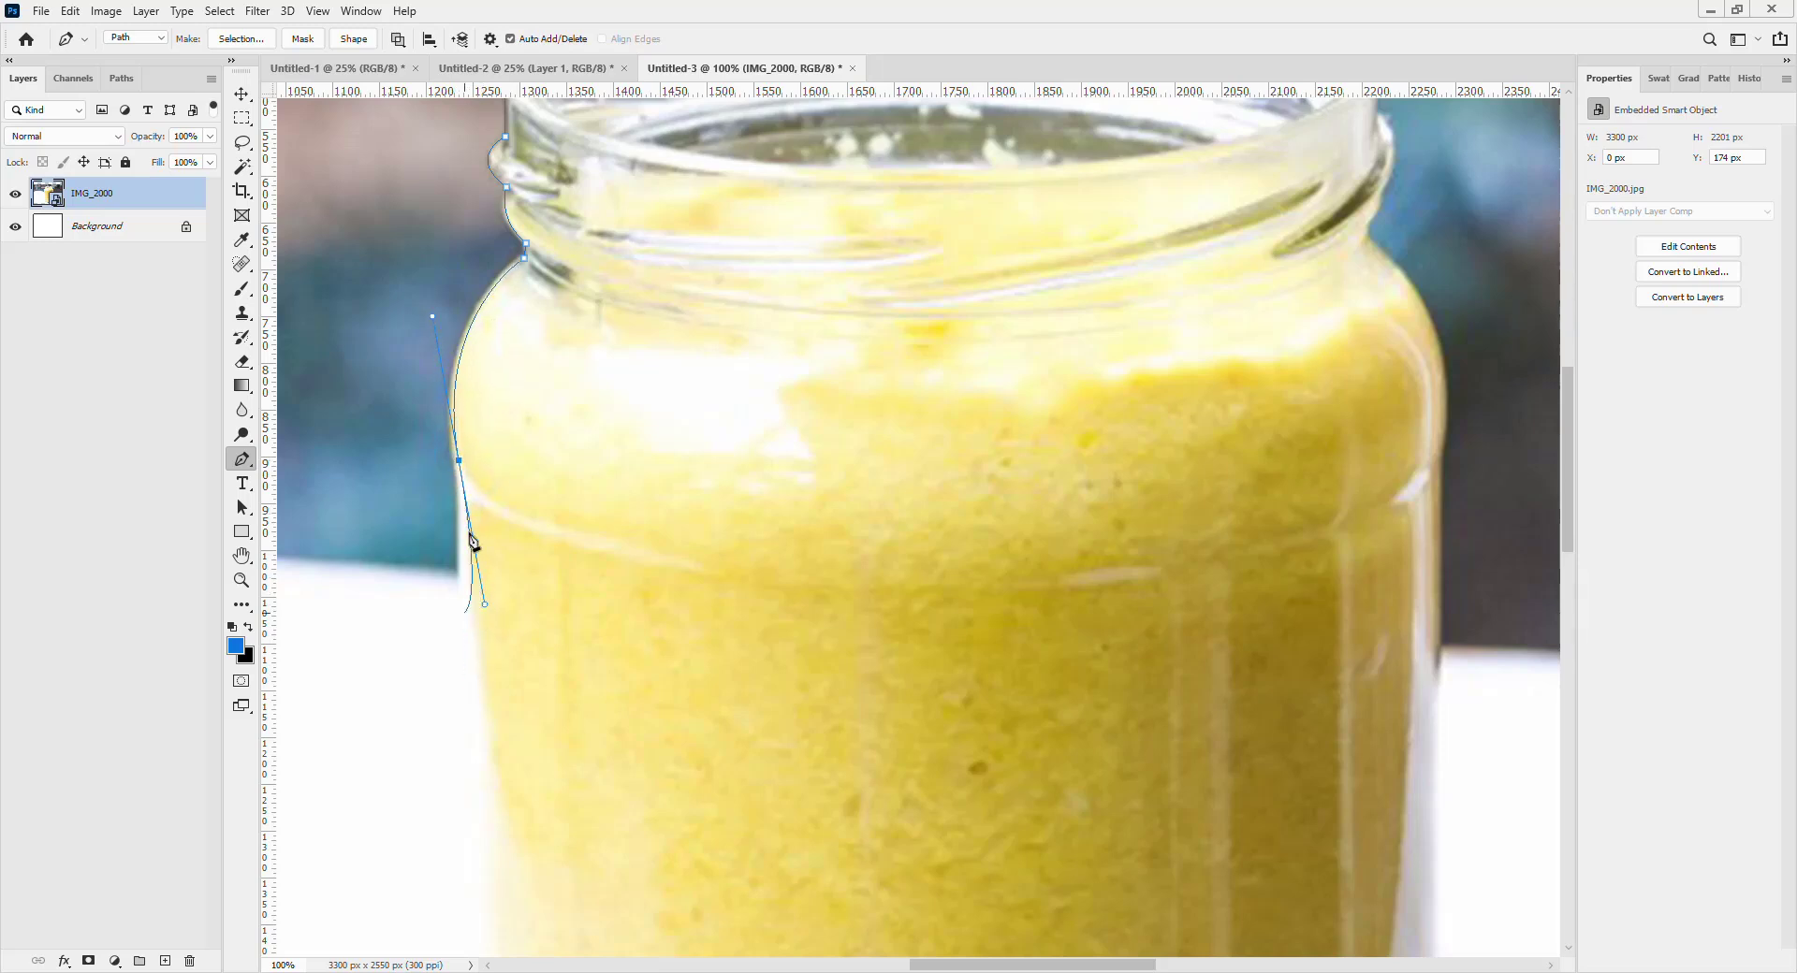
pyautogui.keyDown('alt'); pyautogui.click(458, 461); pyautogui.keyUp('alt')
pyautogui.scroll(-10, 465, 514)
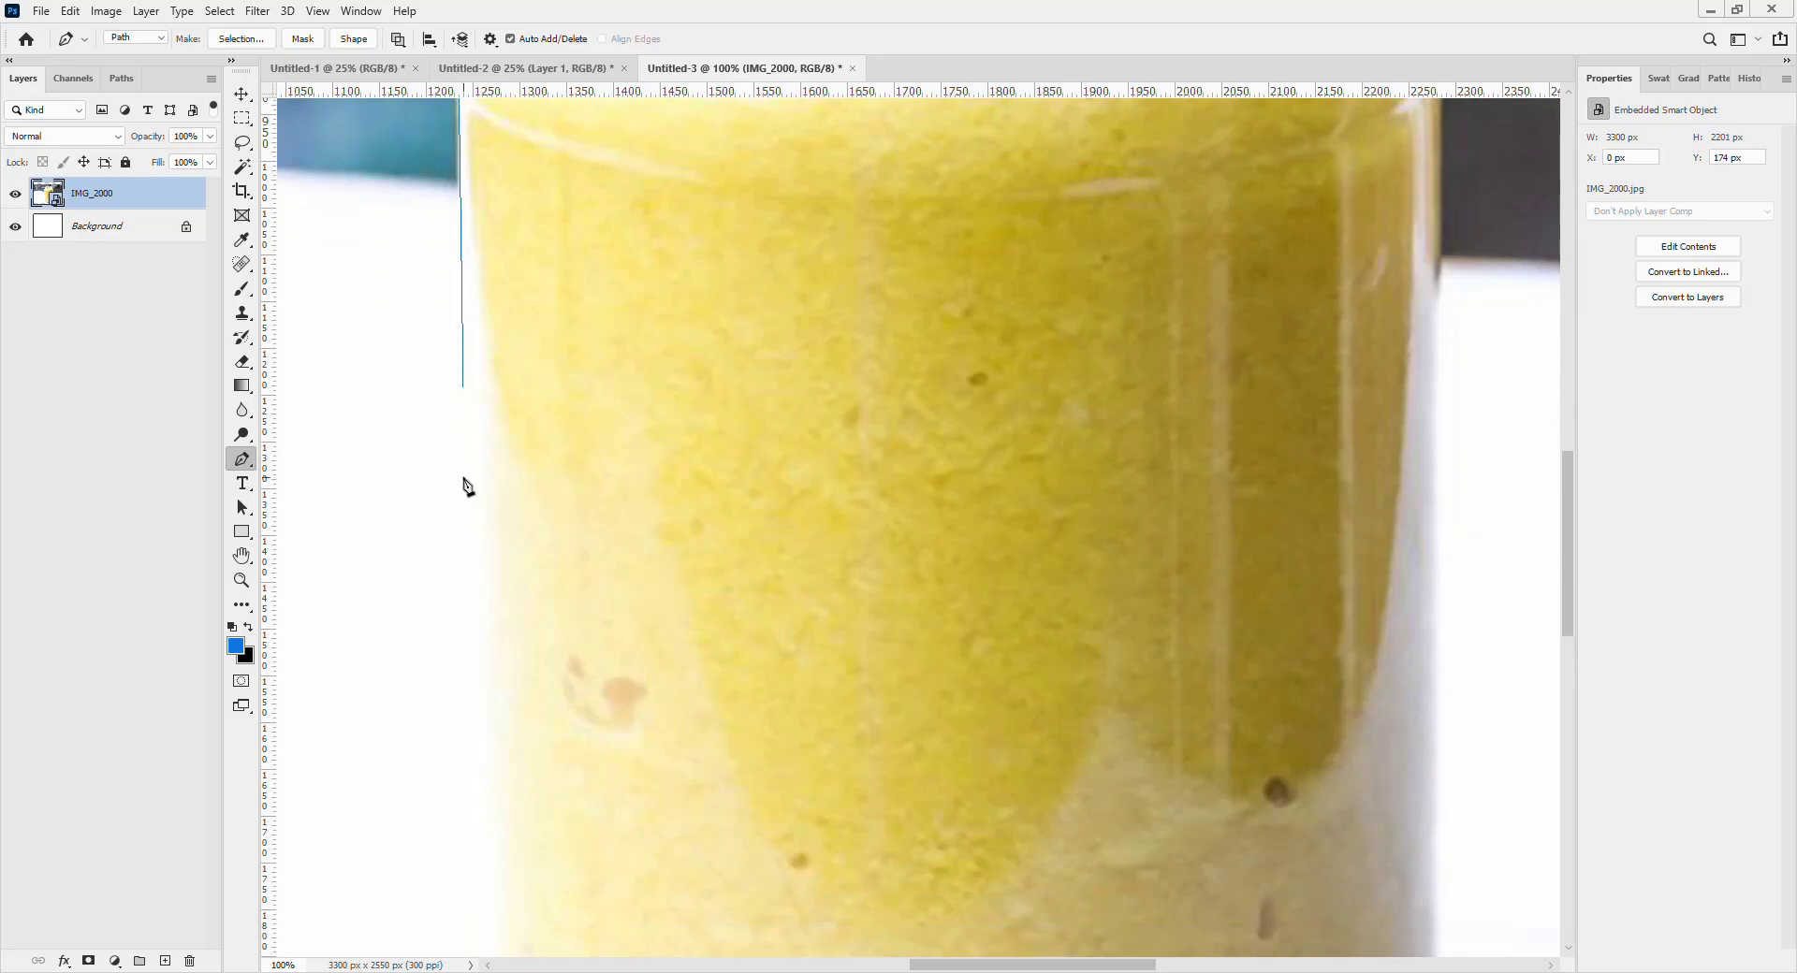
pyautogui.scroll(8, 465, 487)
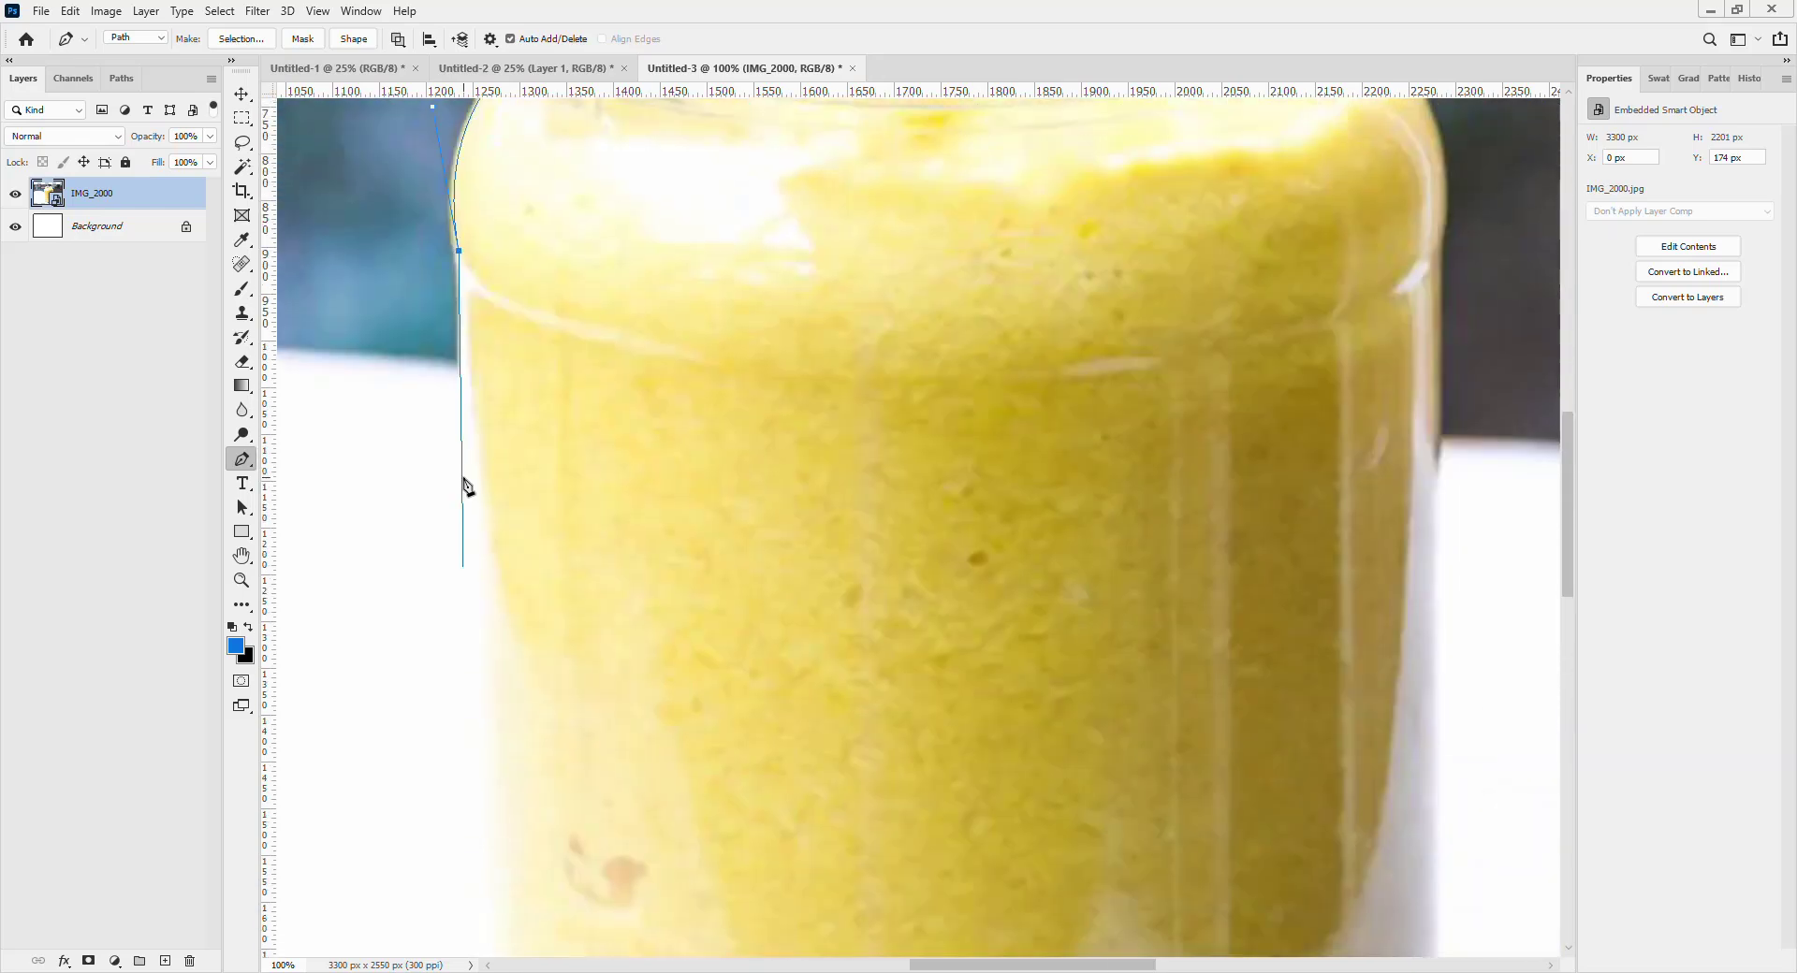
pyautogui.scroll(-8, 466, 487)
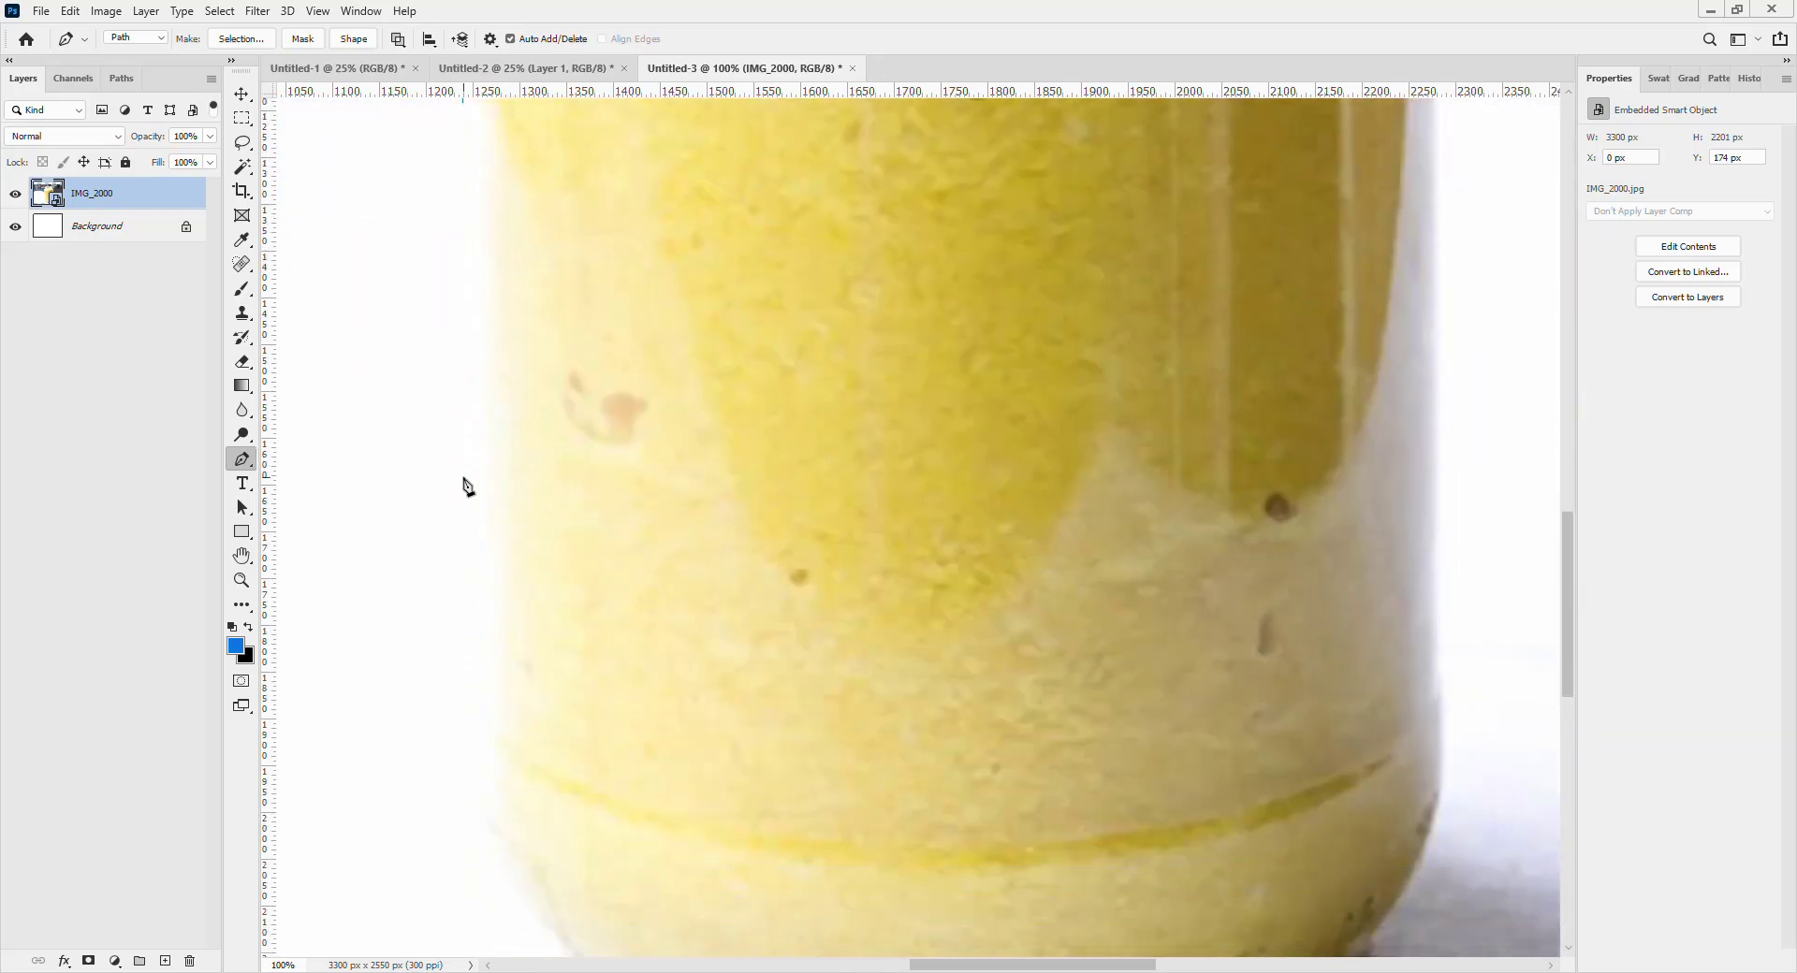
pyautogui.click(500, 744)
# Continue the path with curved segments around the jar's base and up to the lower right side.
pyautogui.scroll(-3, 516, 823)
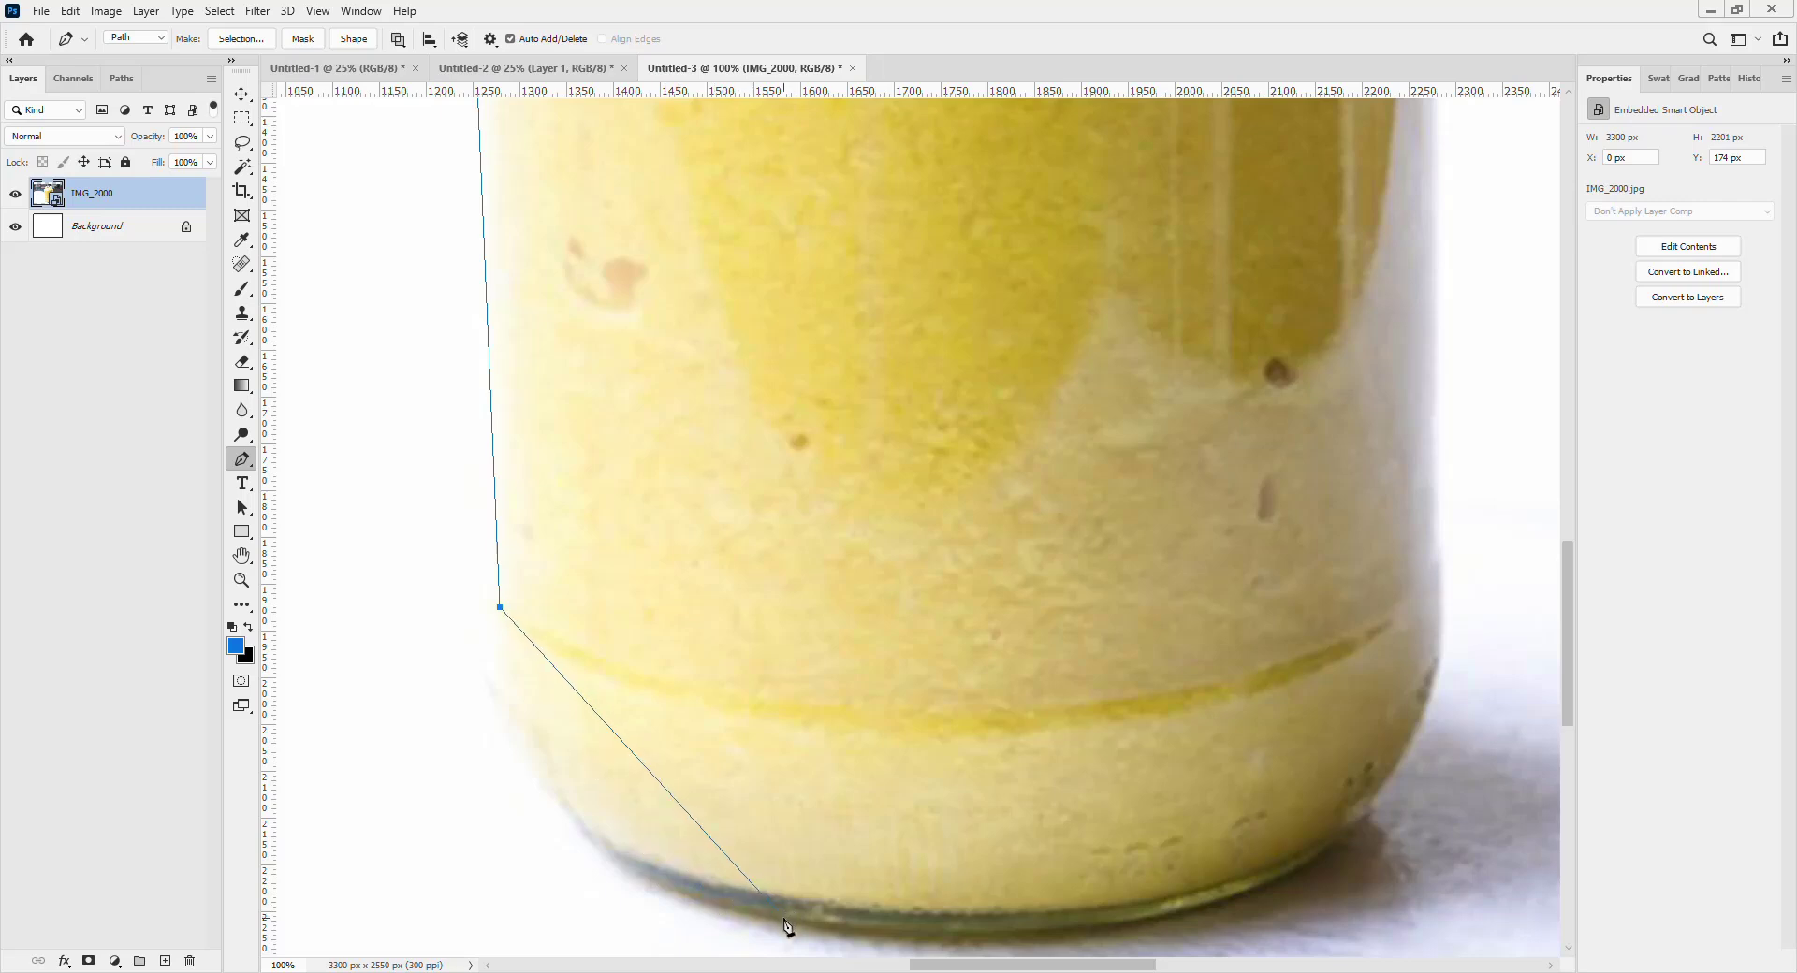
pyautogui.moveTo(783, 915); pyautogui.dragTo(1063, 943)
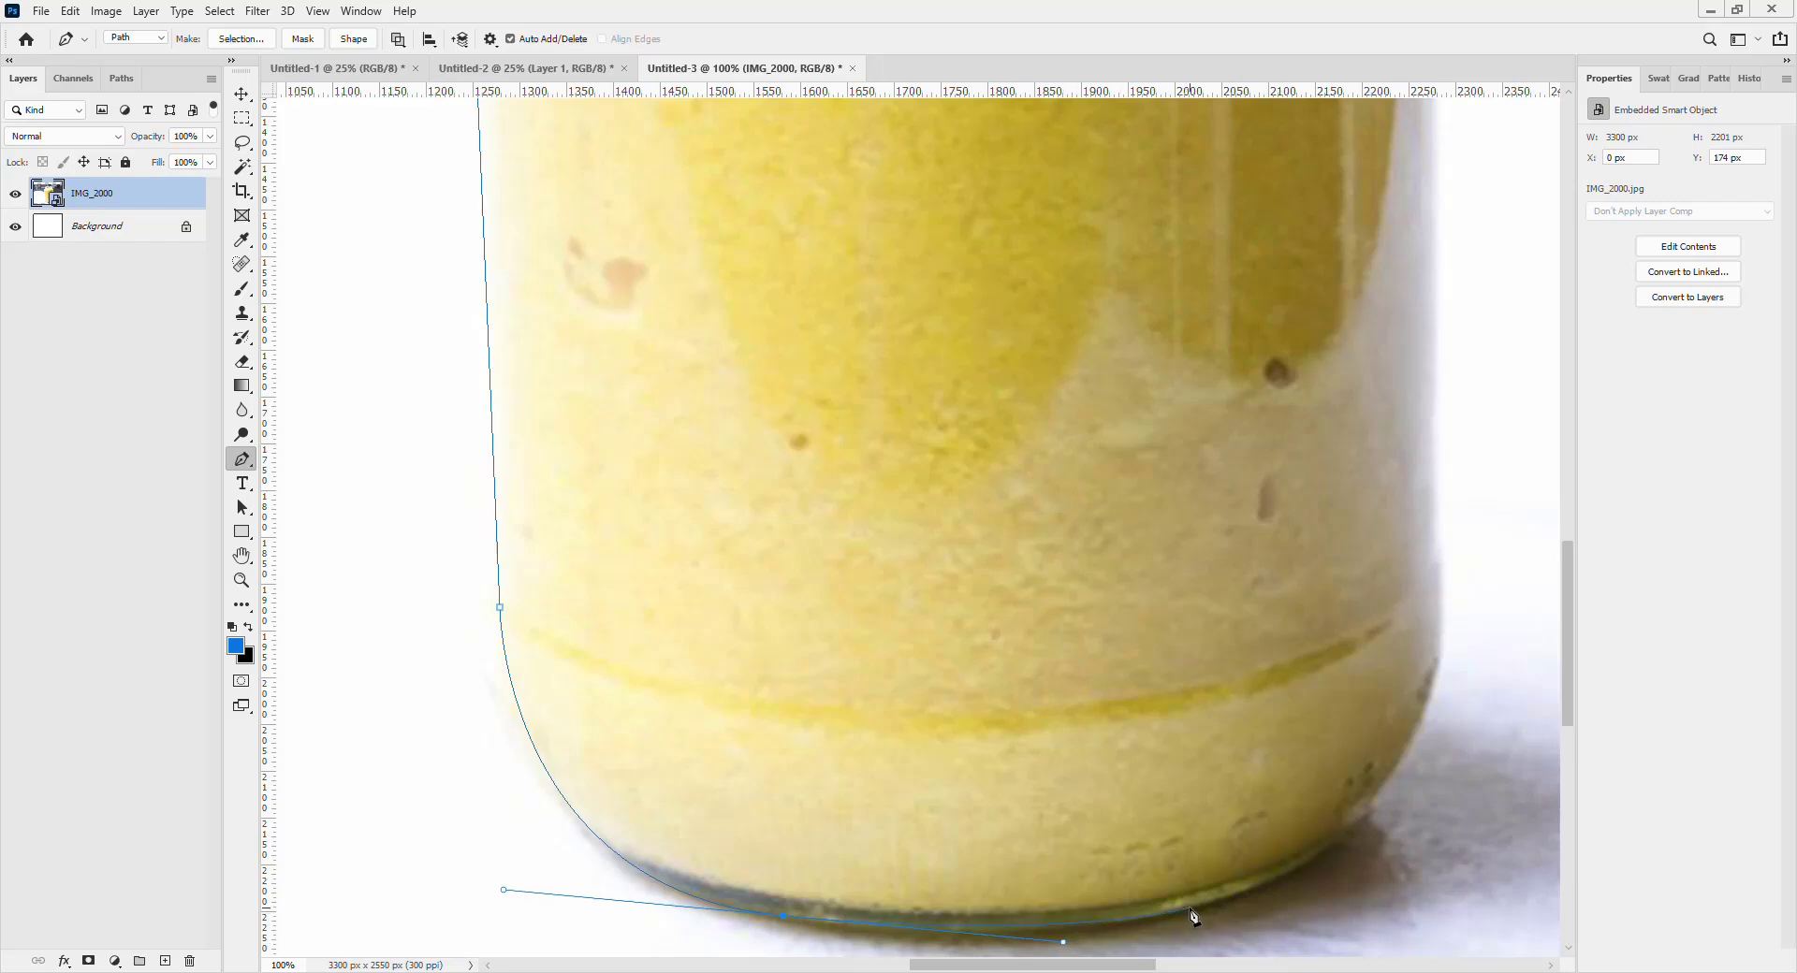
pyautogui.click(1190, 908)
pyautogui.moveTo(1441, 592); pyautogui.dragTo(1435, 330)
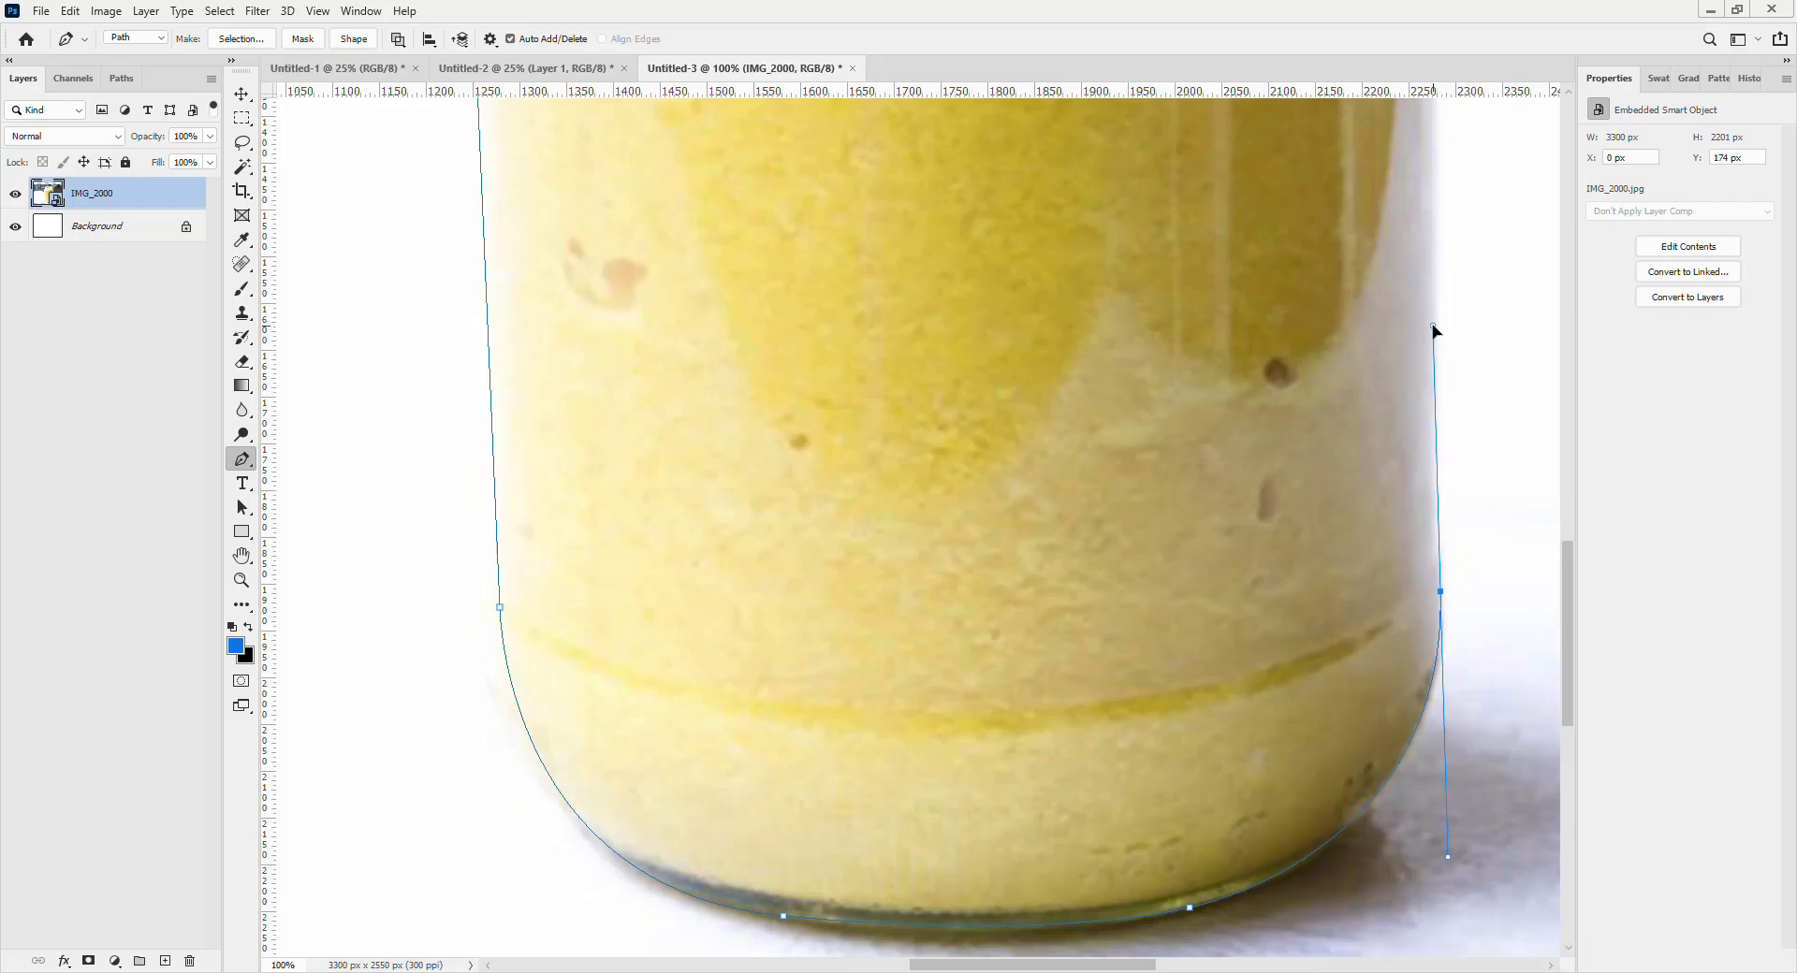
# Continue the path up the jar's right side and curve it around the right shoulder to the neck, ending in a corner anchor.
pyautogui.scroll(5, 1432, 330)
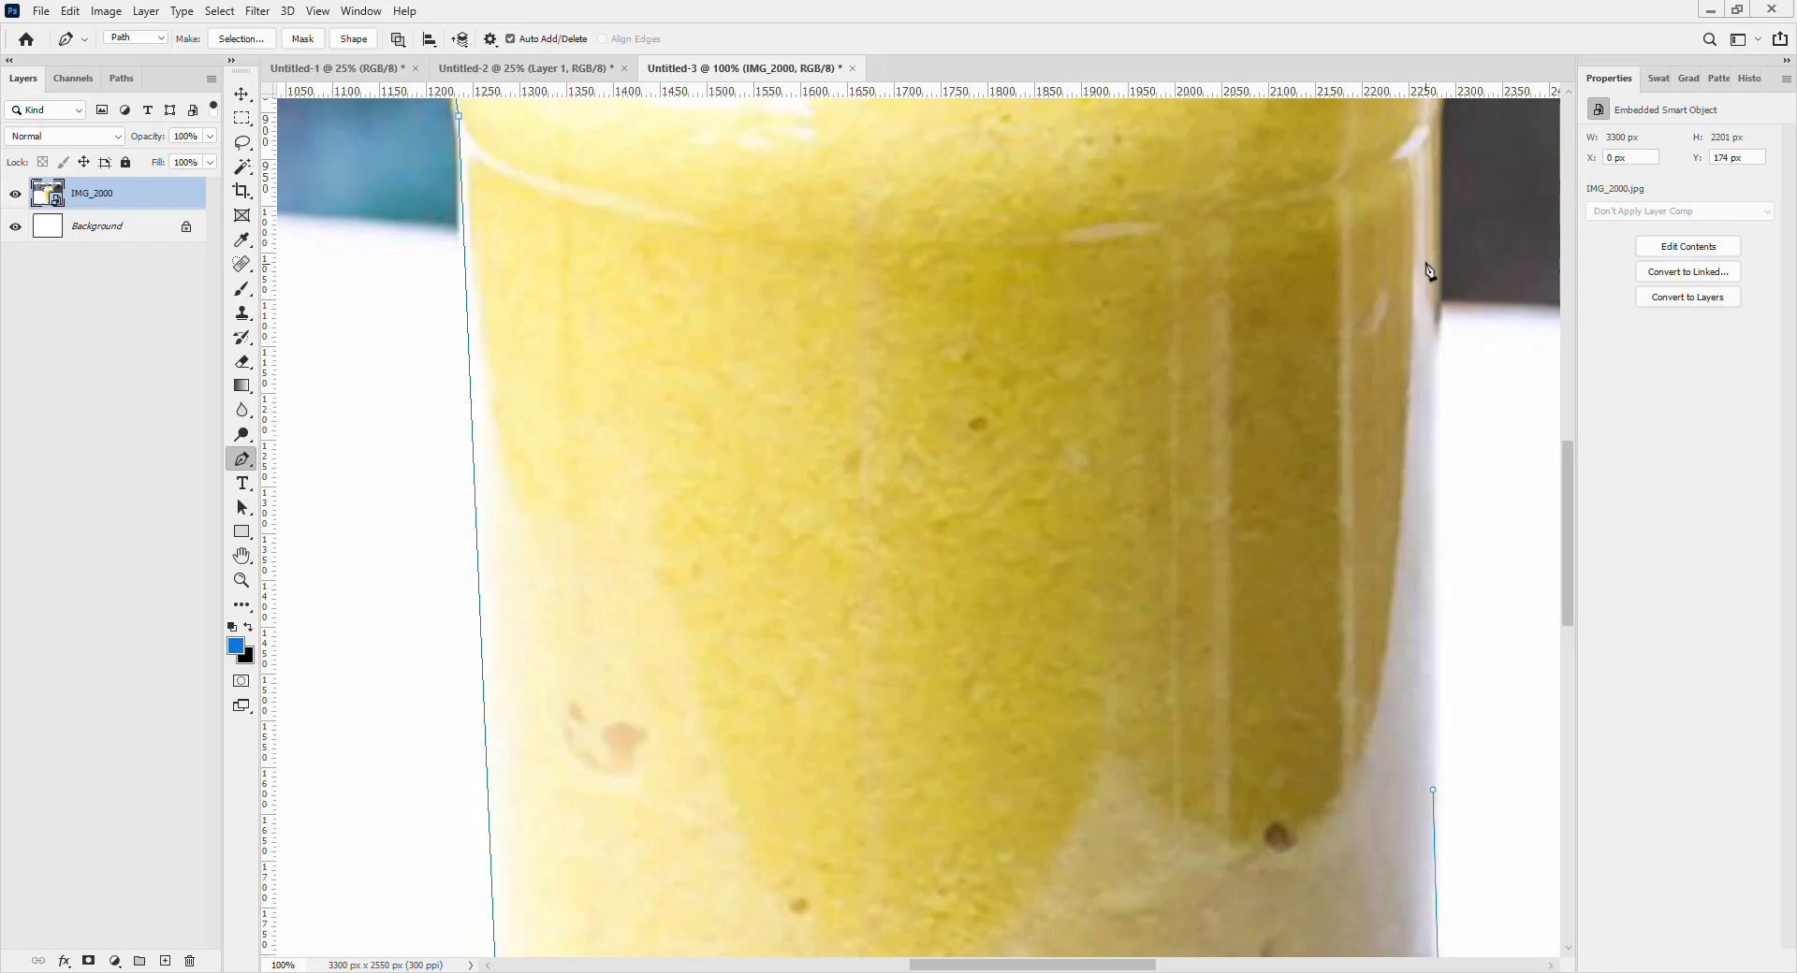
pyautogui.click(1433, 128)
pyautogui.scroll(3, 1435, 131)
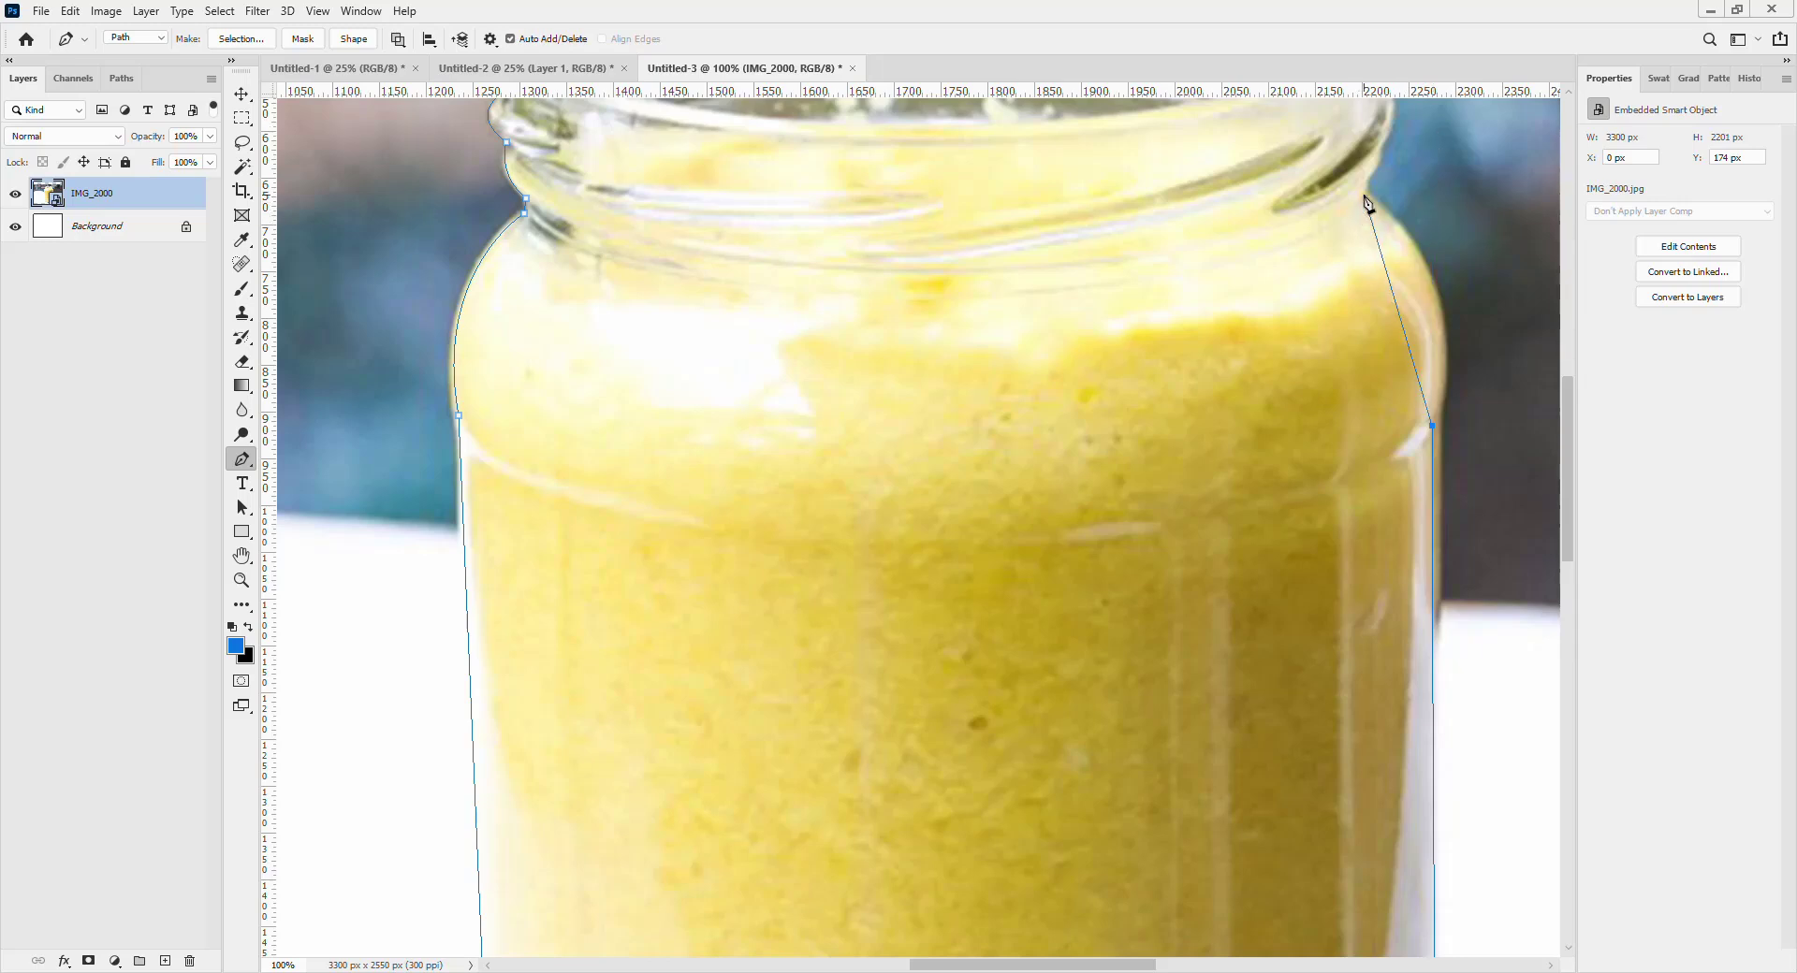
pyautogui.moveTo(1364, 196); pyautogui.dragTo(1256, 114)
pyautogui.scroll(4, 1259, 119)
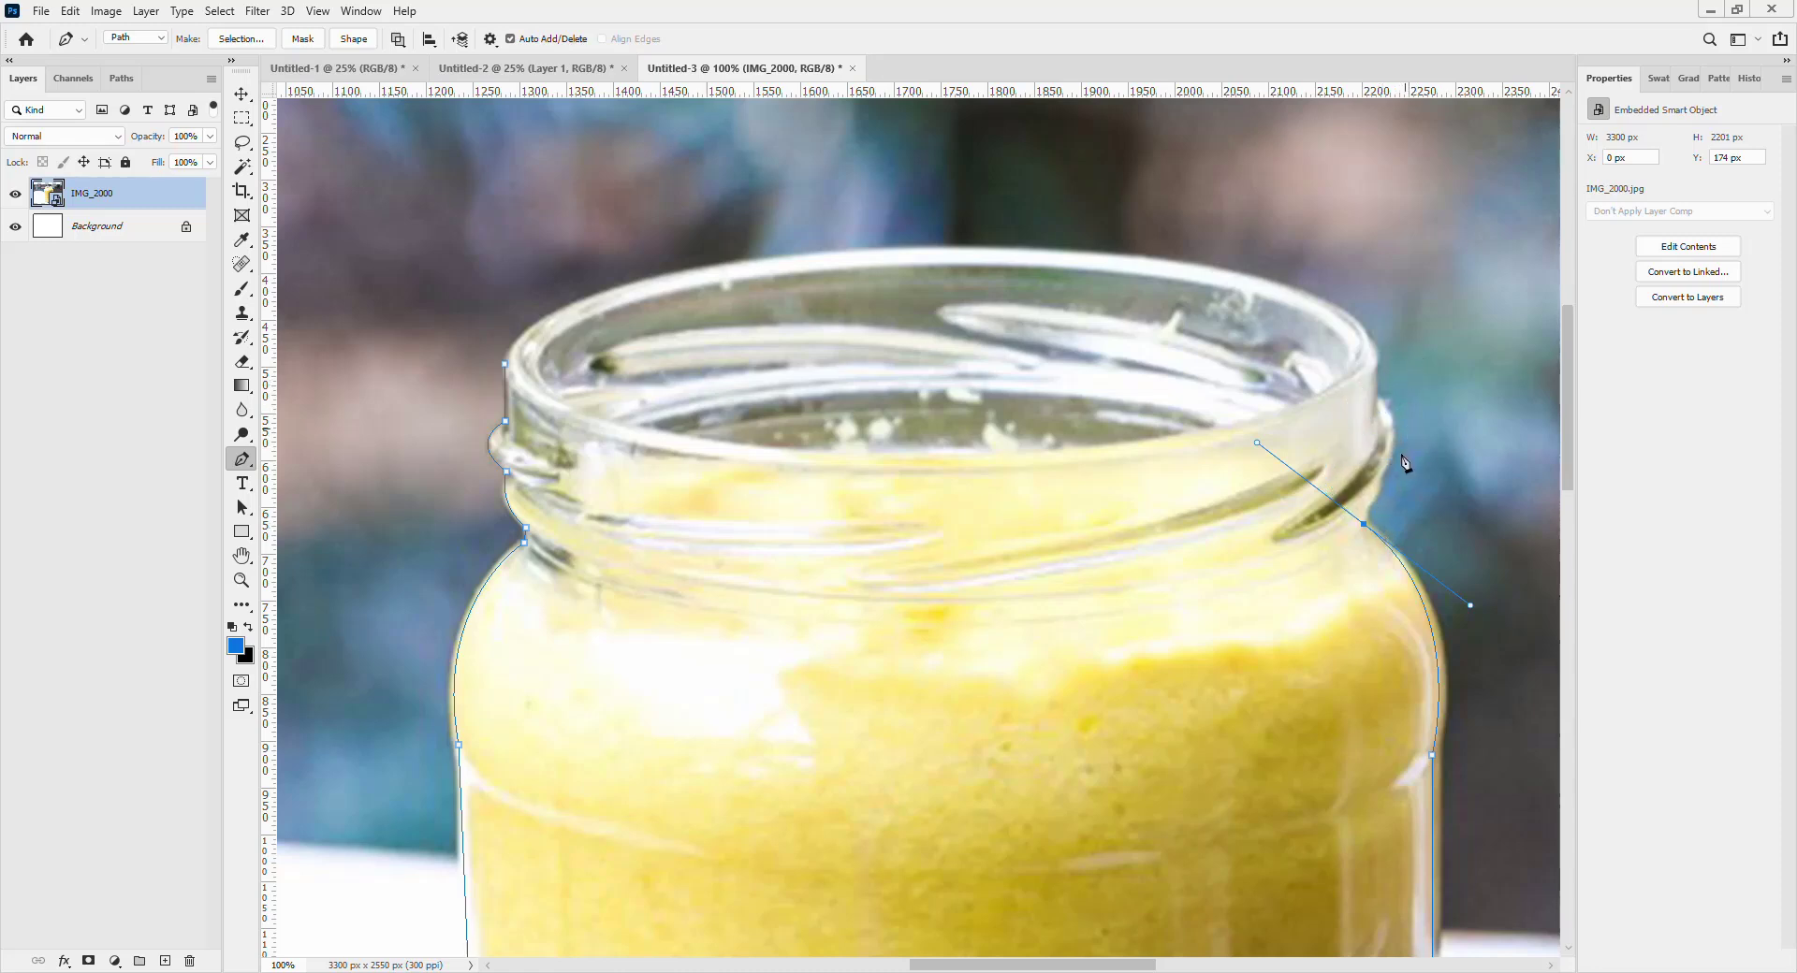
pyautogui.click(1363, 525)
# Trace the right neck threads and the top rim, and close the path at its starting anchor on the left rim.
pyautogui.moveTo(1377, 400); pyautogui.dragTo(1341, 365)
pyautogui.click(1377, 401)
pyautogui.click(1375, 347)
pyautogui.moveTo(901, 251); pyautogui.dragTo(465, 260)
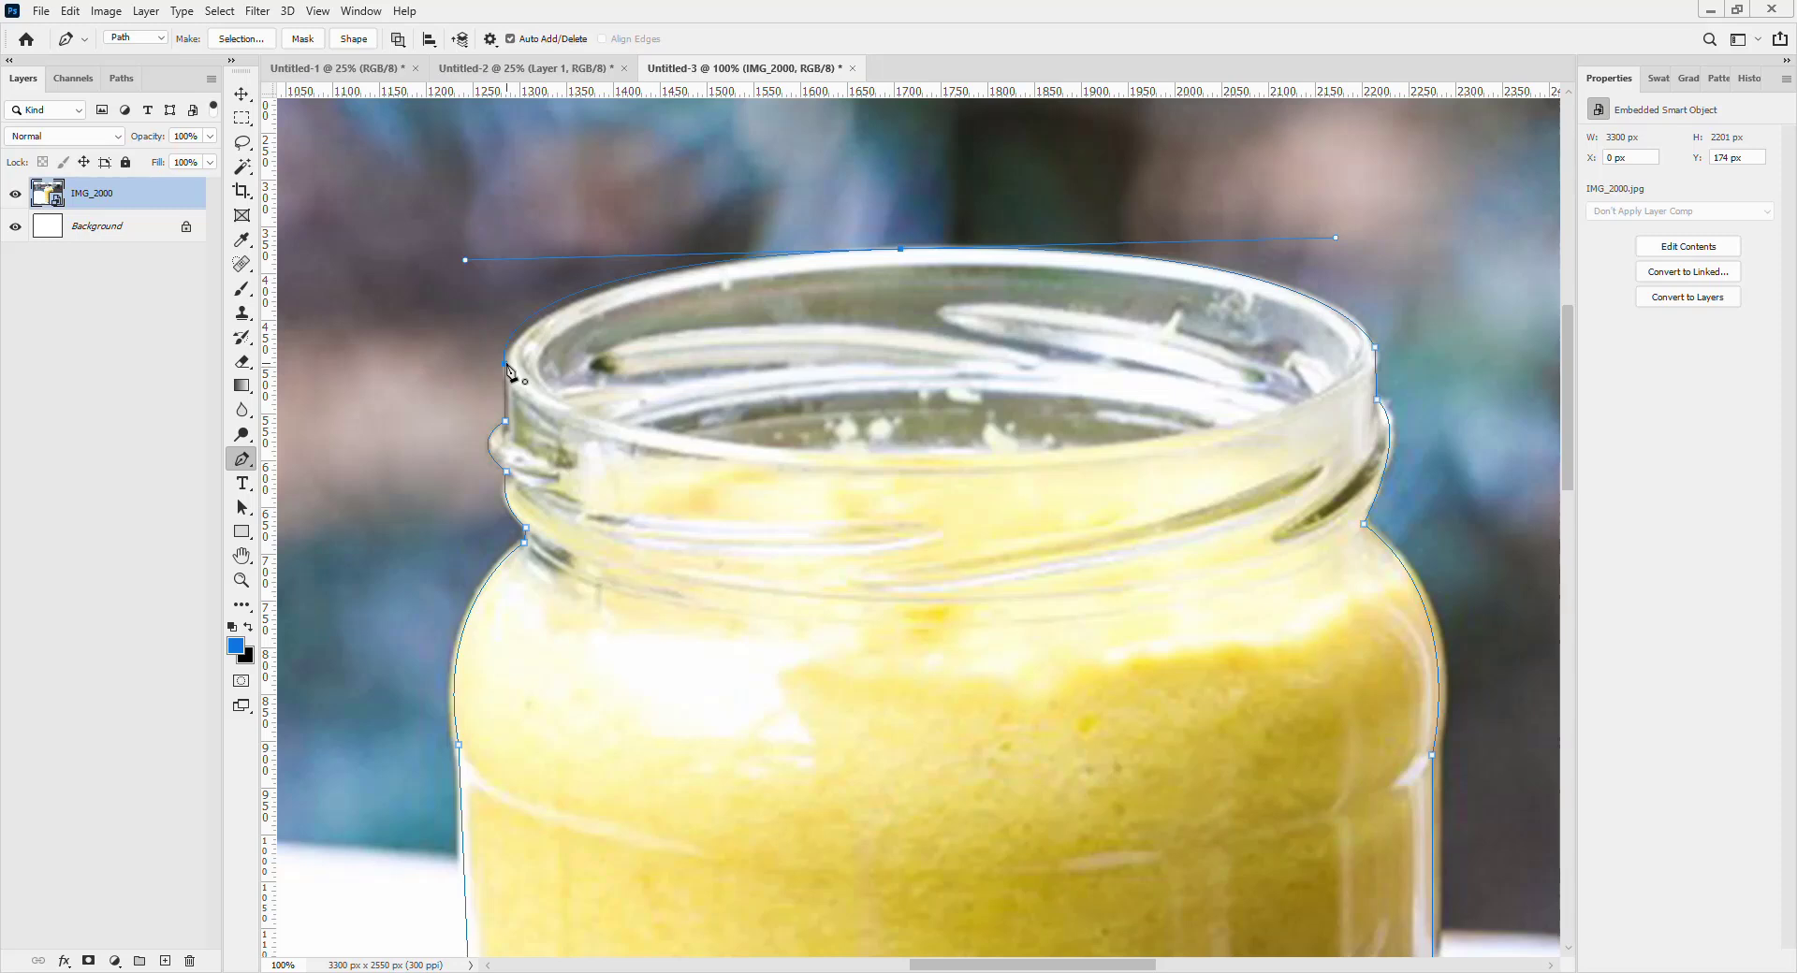
pyautogui.click(506, 365)
# Adjust the top rim anchor's left direction handle so the curve follows the jar's rim.
pyautogui.click(901, 250)
pyautogui.moveTo(503, 262); pyautogui.dragTo(515, 261)
pyautogui.moveTo(525, 260); pyautogui.dragTo(530, 257)
pyautogui.hotkey('ctrl', '-')
pyautogui.hotkey('ctrl', '-')
pyautogui.hotkey('ctrl', '-')
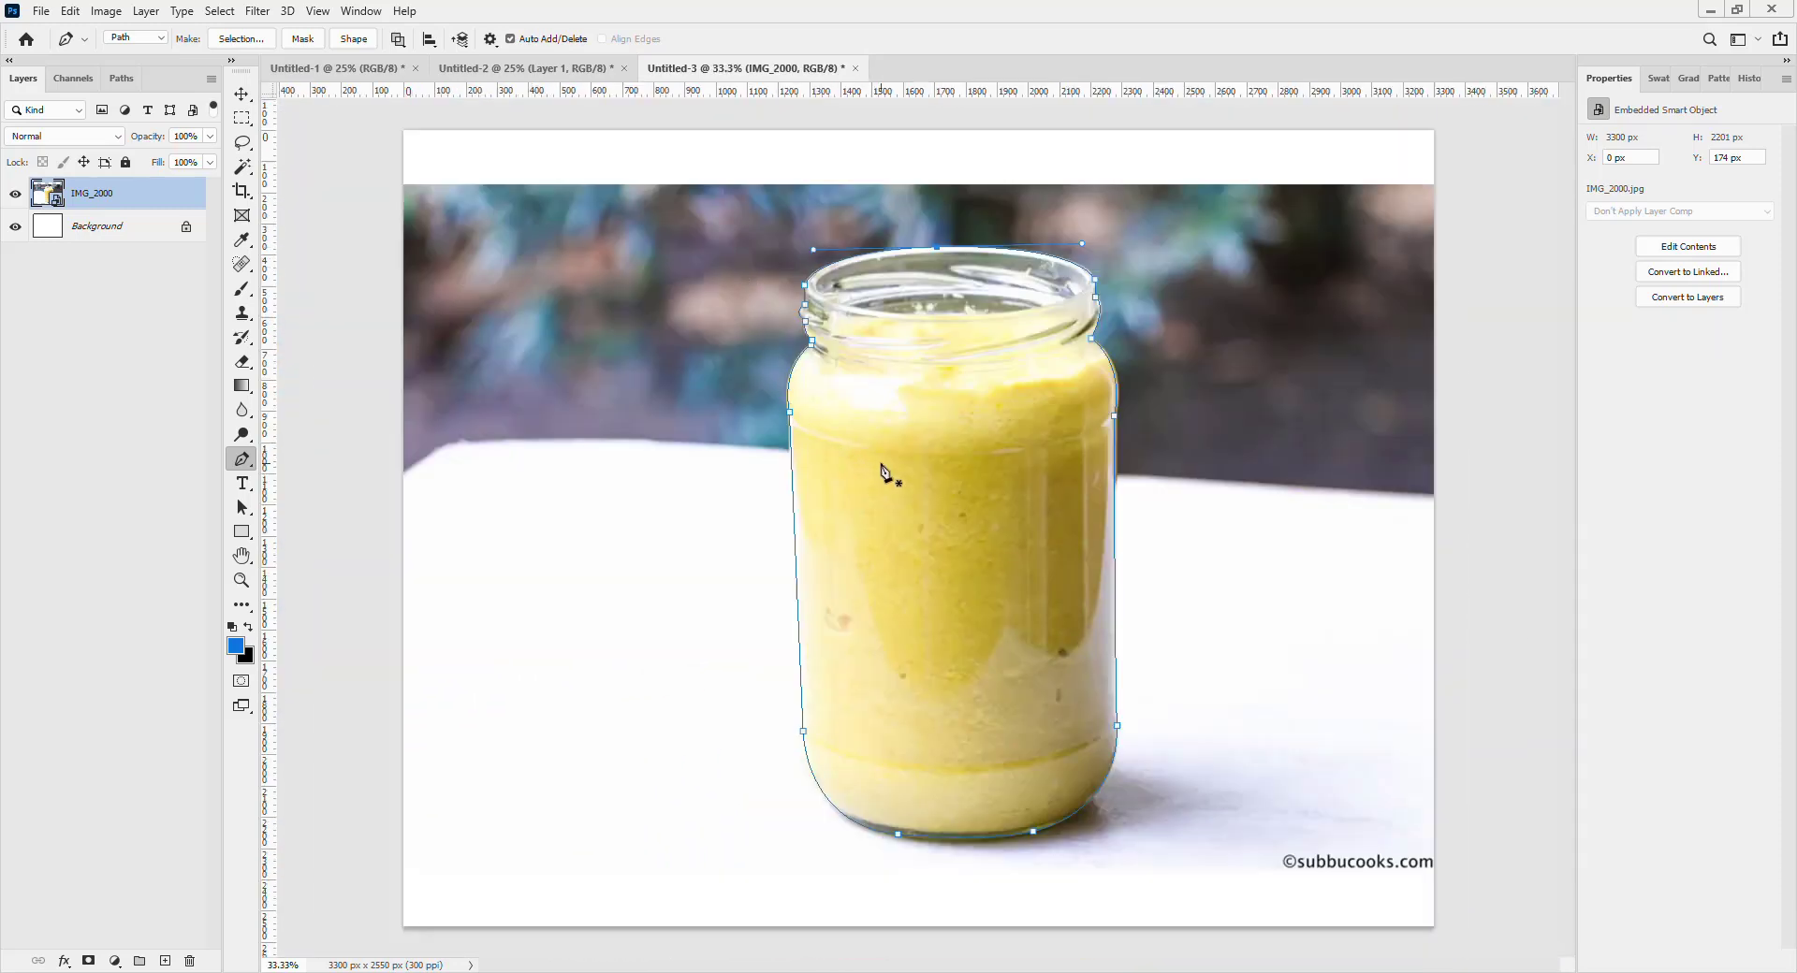
pyautogui.press('v')
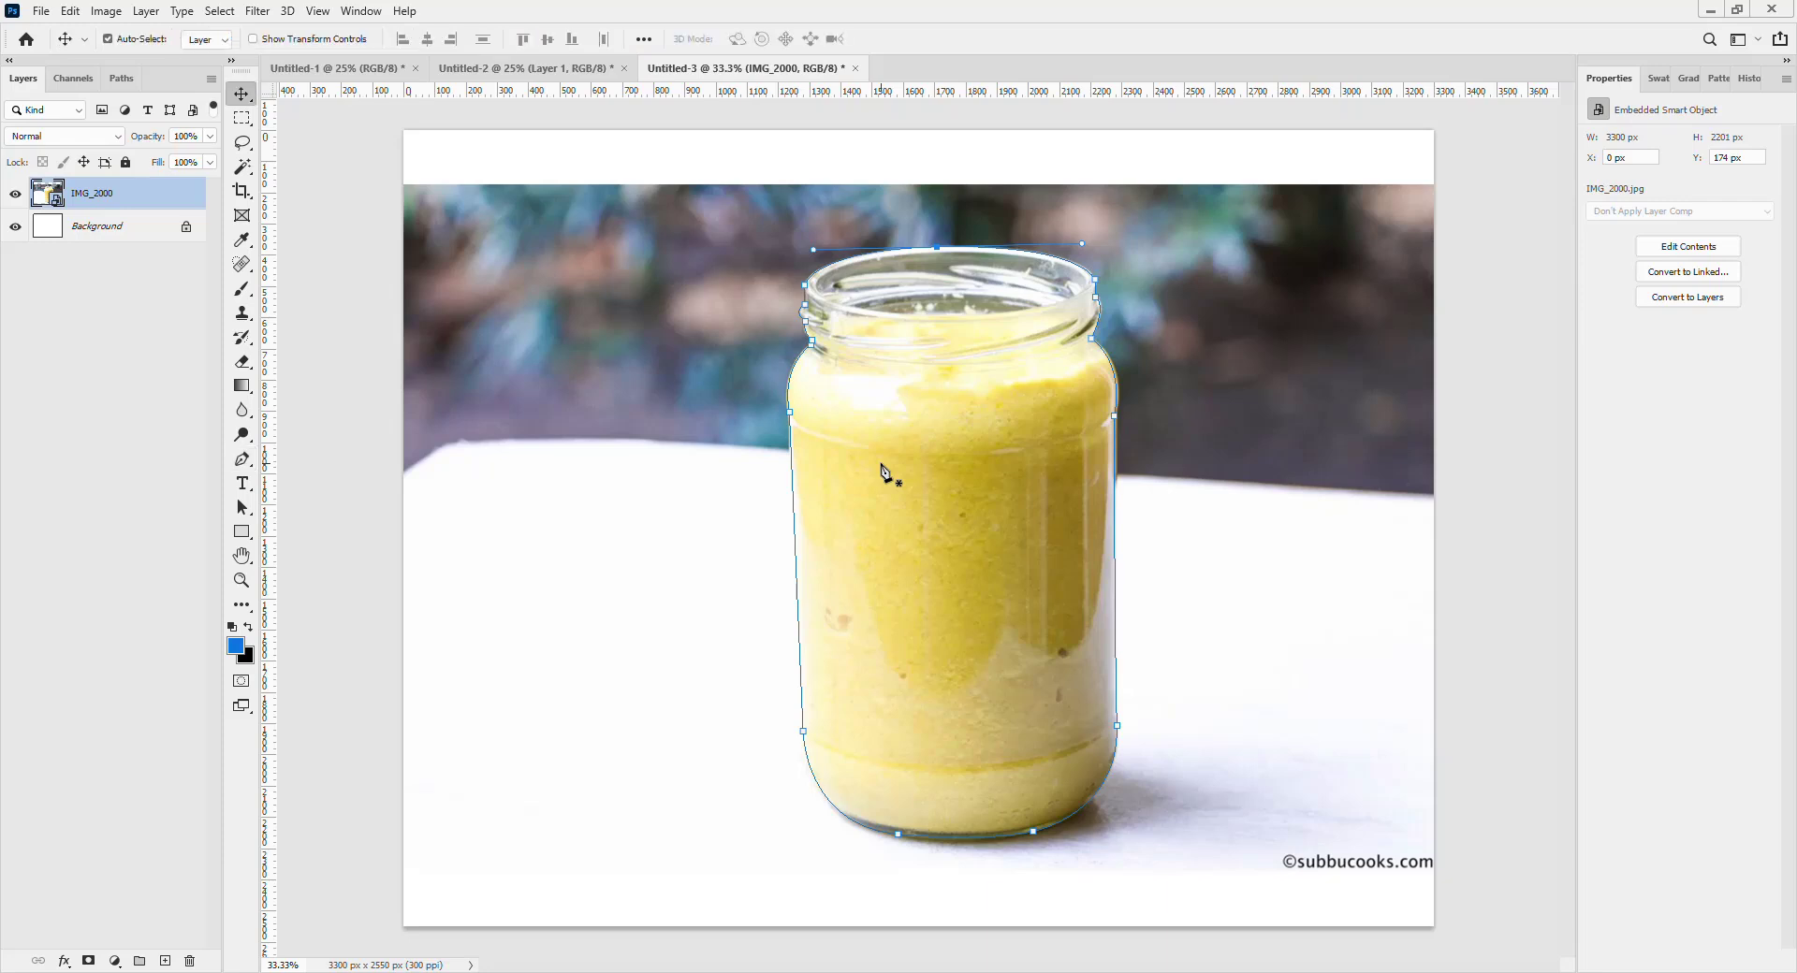
pyautogui.rightClick(882, 470)
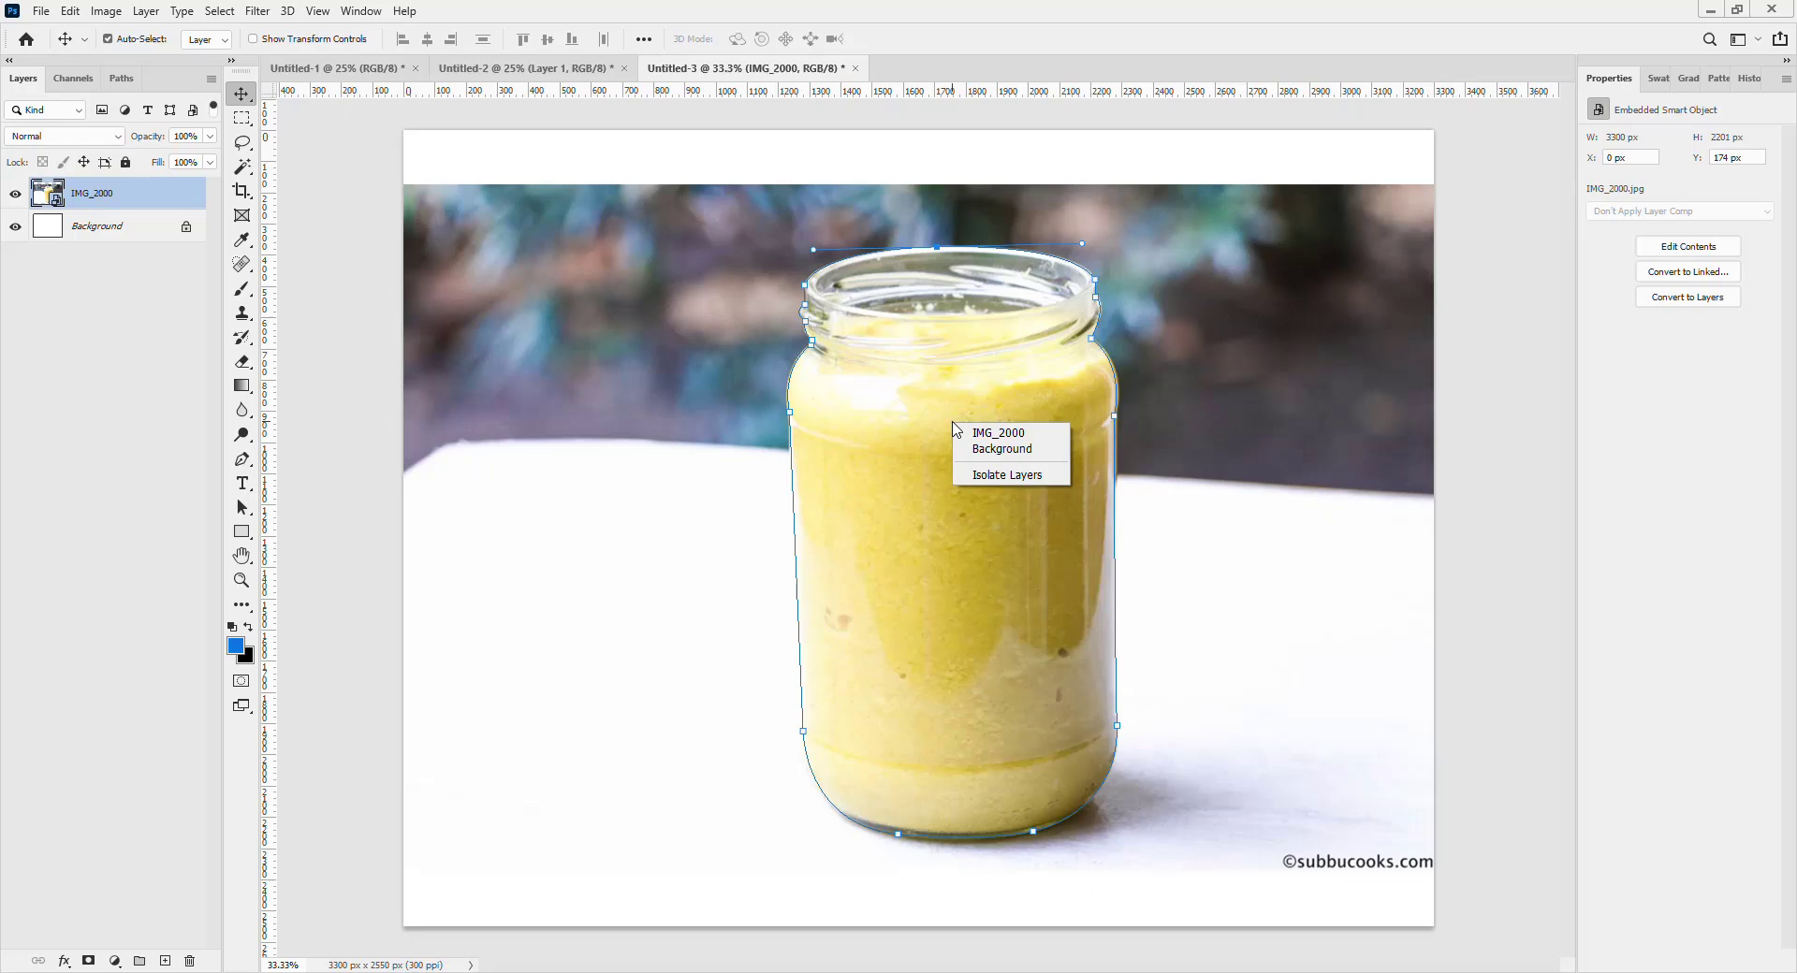
pyautogui.click(906, 447)
# Convert the jar path into a new anti-aliased selection with a feather radius of 0 pixels.
pyautogui.press('p')
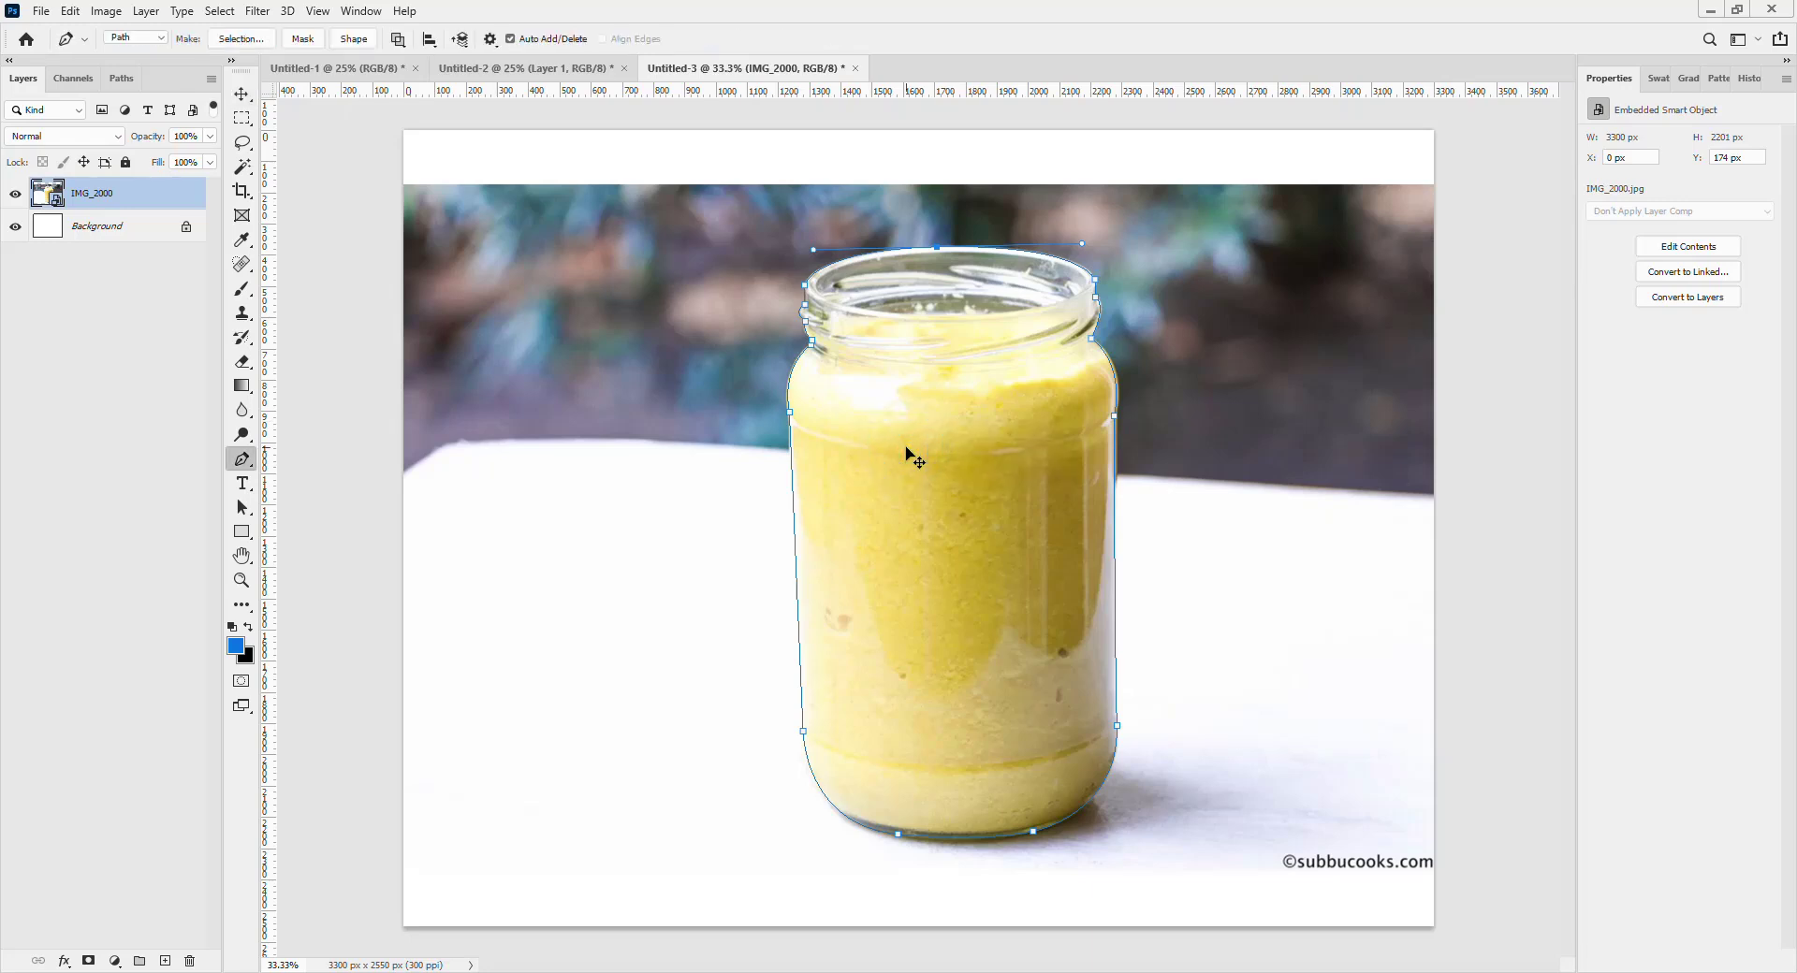
pyautogui.rightClick(906, 449)
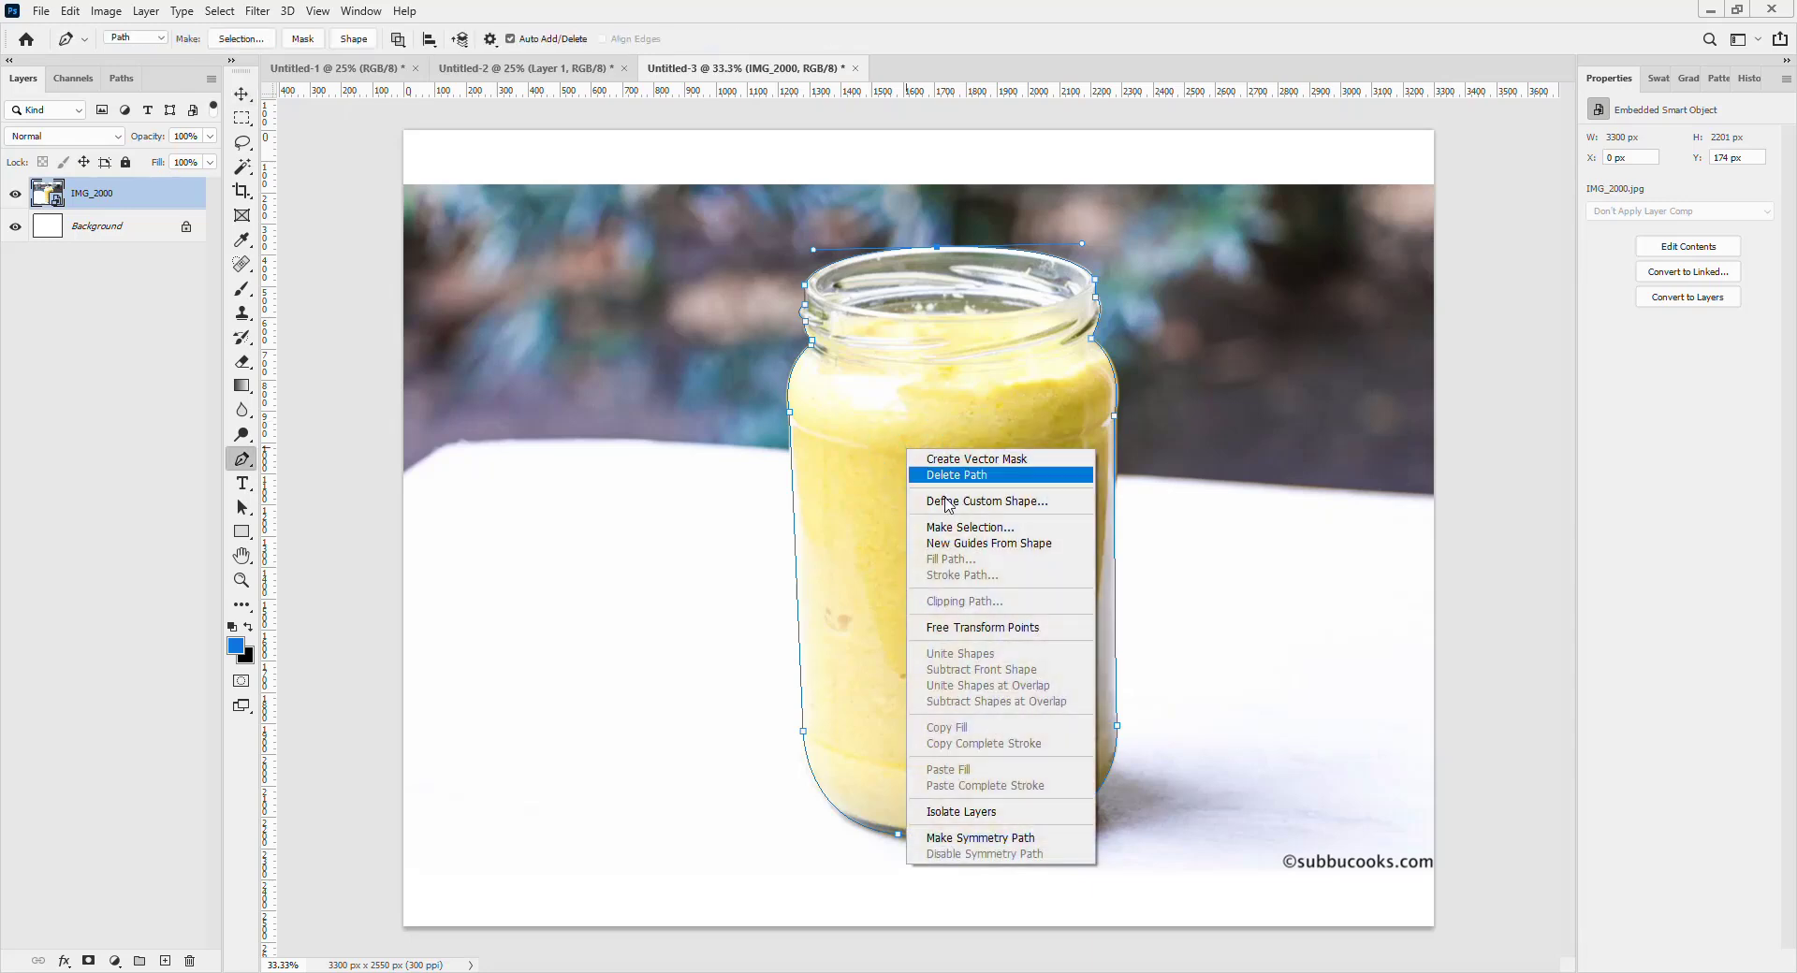
pyautogui.click(993, 535)
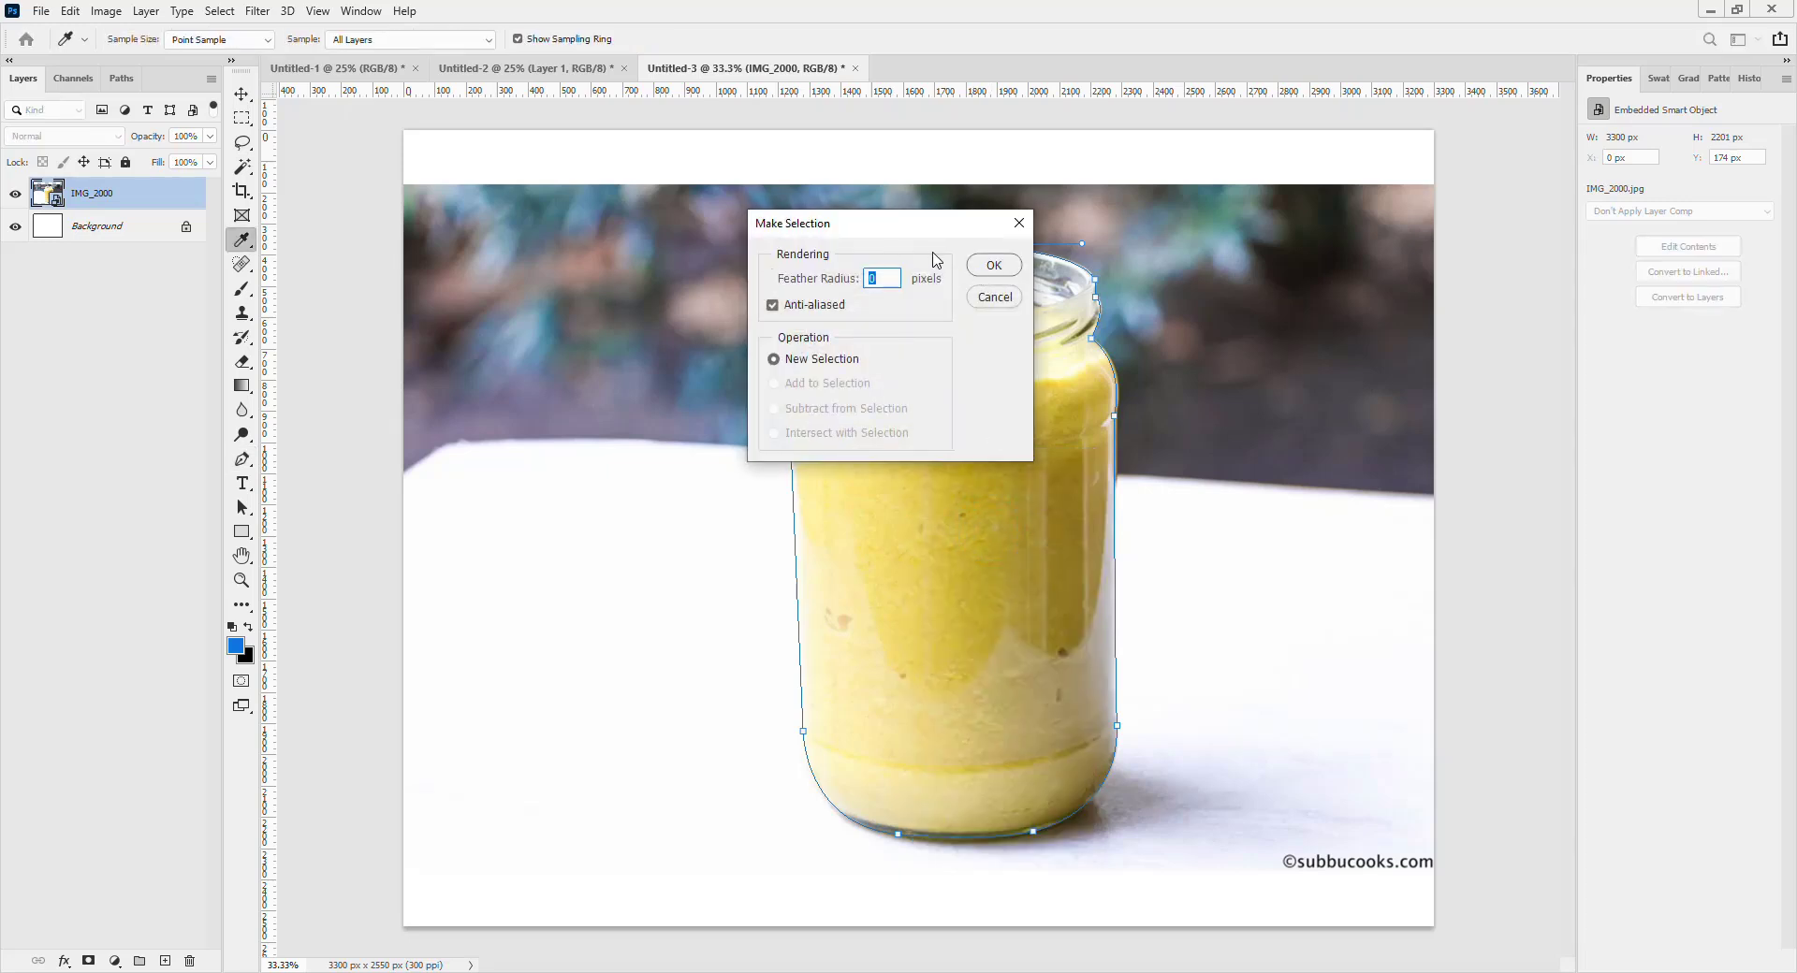
pyautogui.click(990, 267)
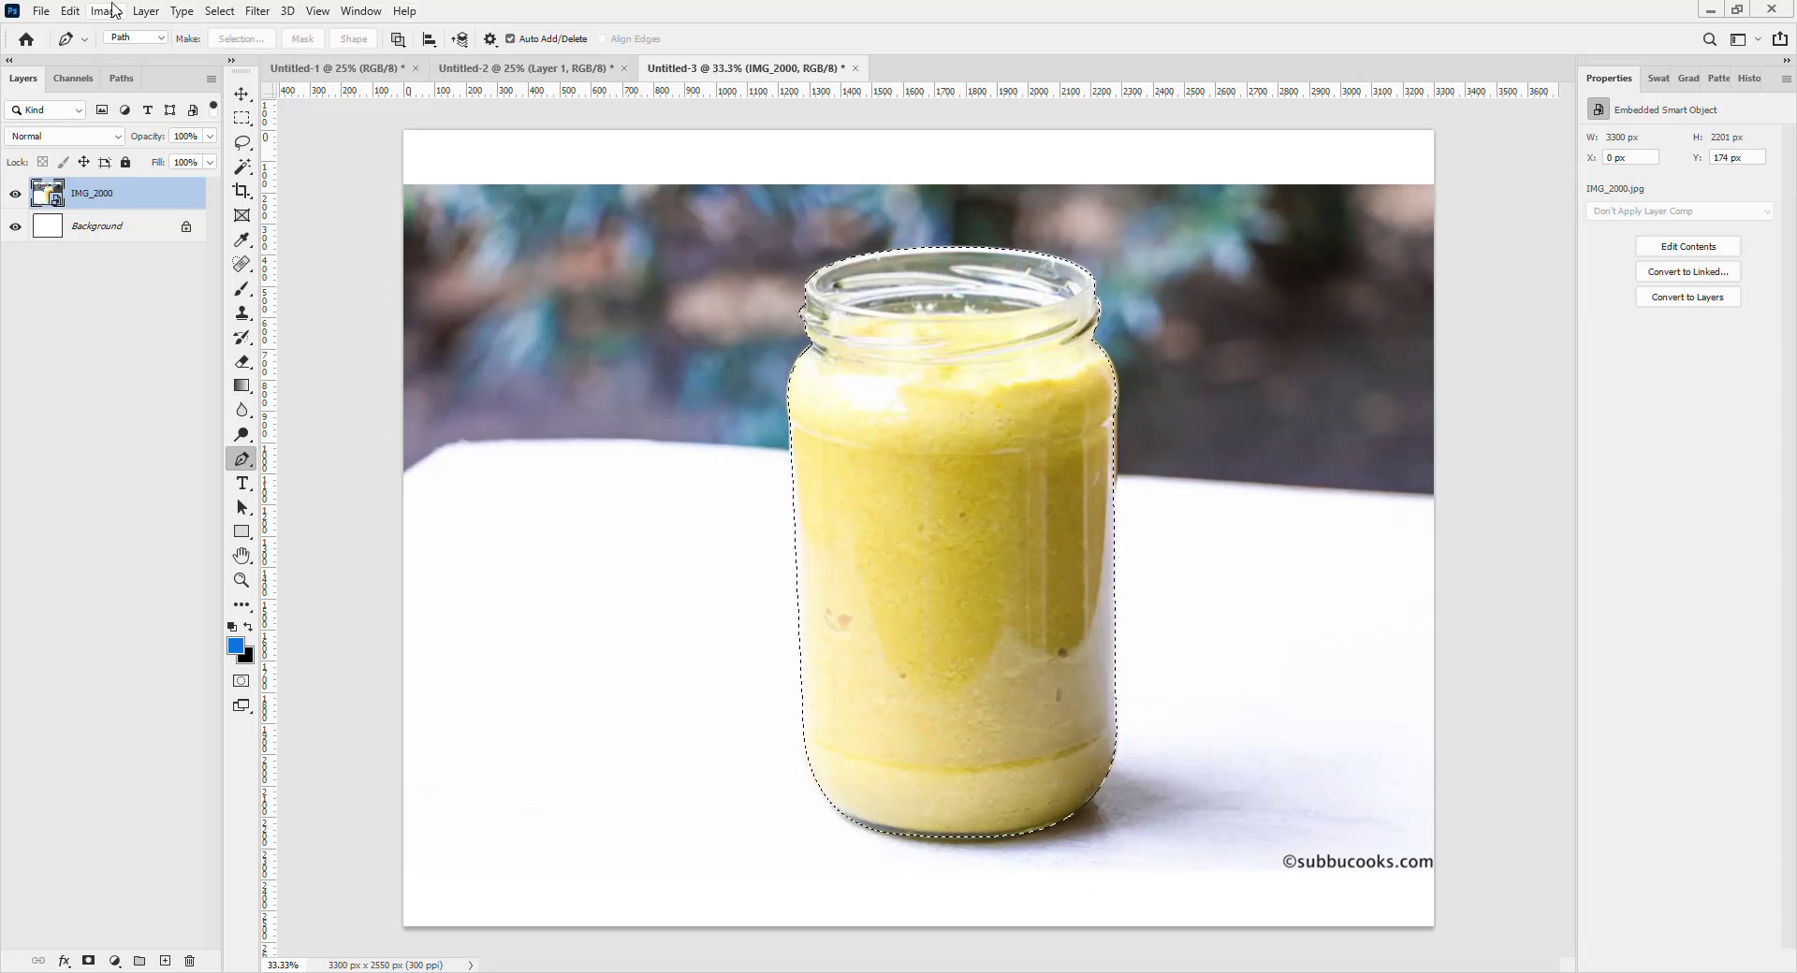
# Copy the selected jar to a new layer with Layer Via Copy and hide the IMG_2000 layer.
pyautogui.click(140, 12)
pyautogui.moveTo(225, 31)
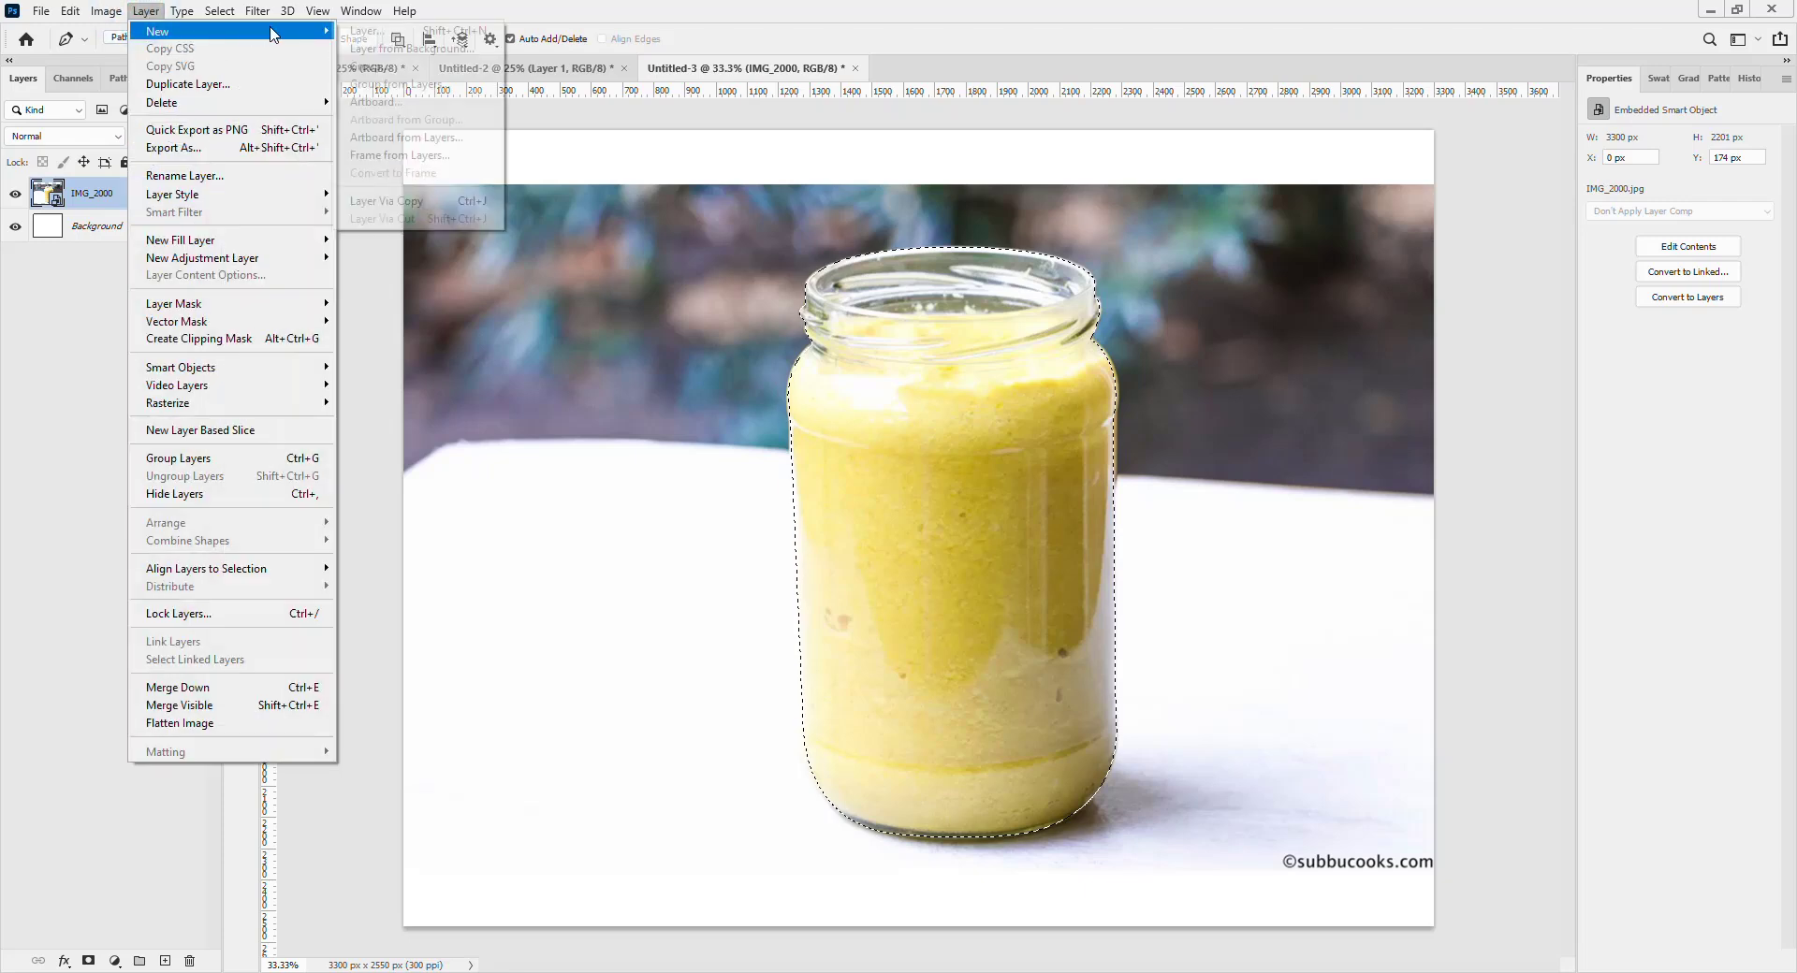
pyautogui.click(406, 204)
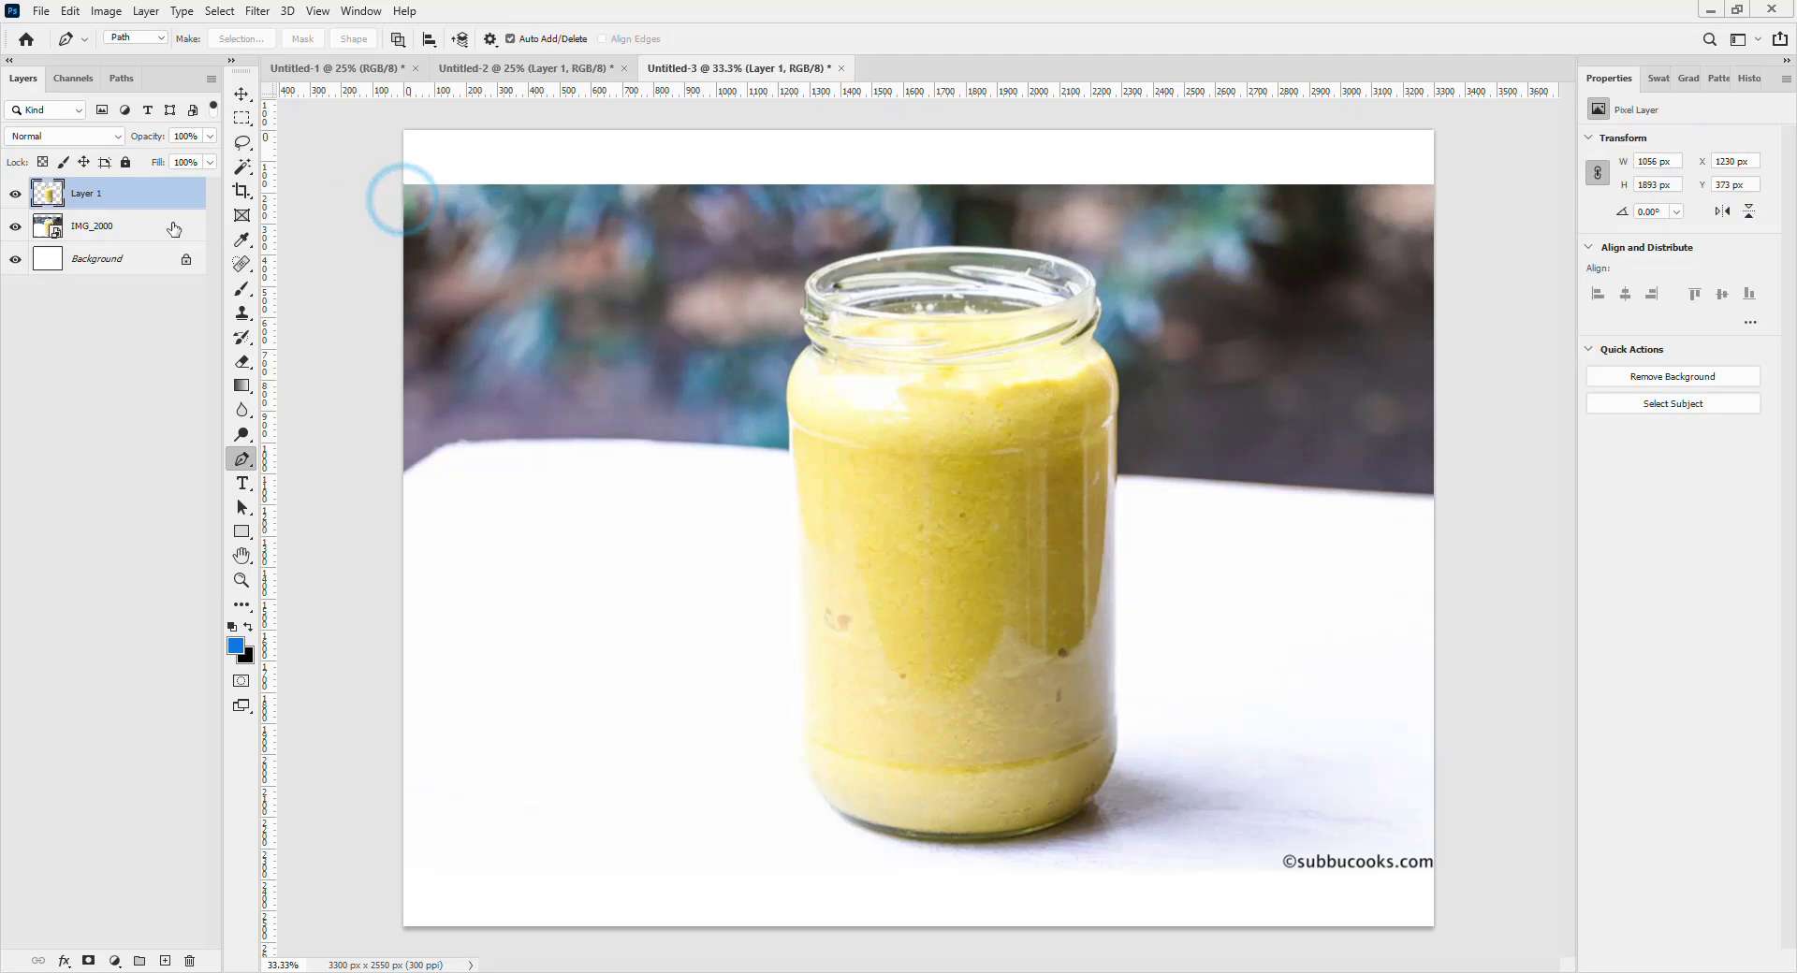
pyautogui.click(15, 227)
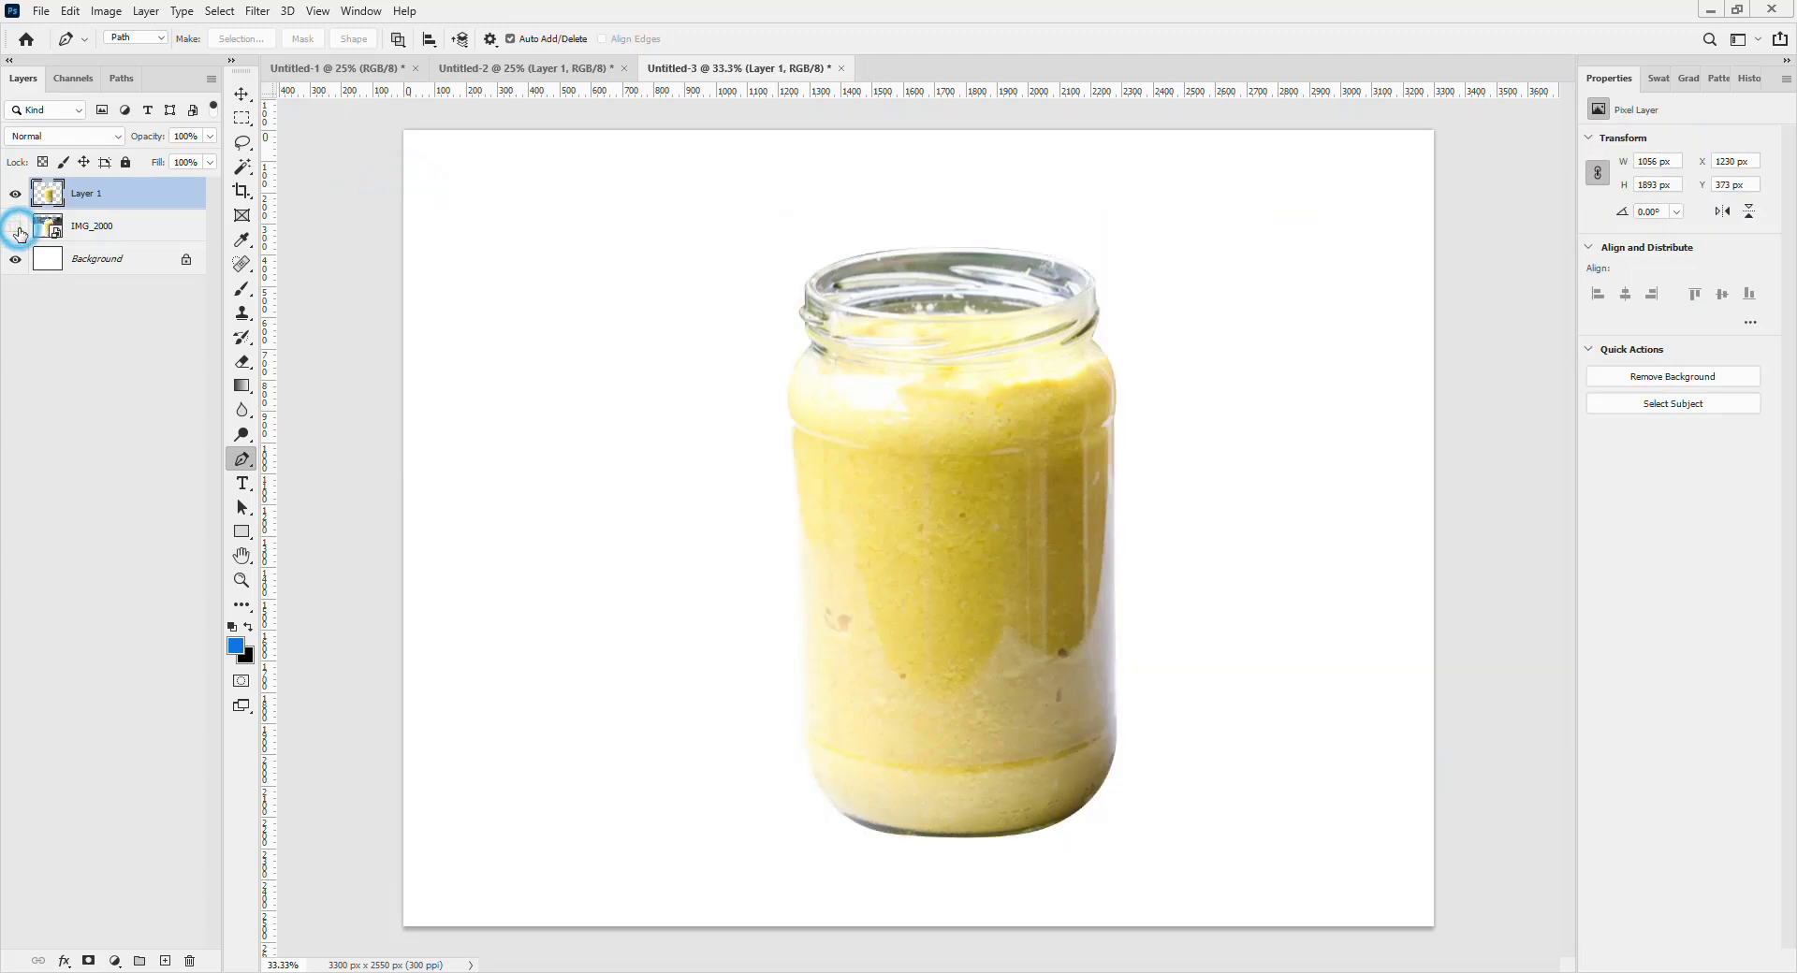
# Move the jar cutout to X 1052 px, Y 361 px with the Move tool.
pyautogui.press('v')
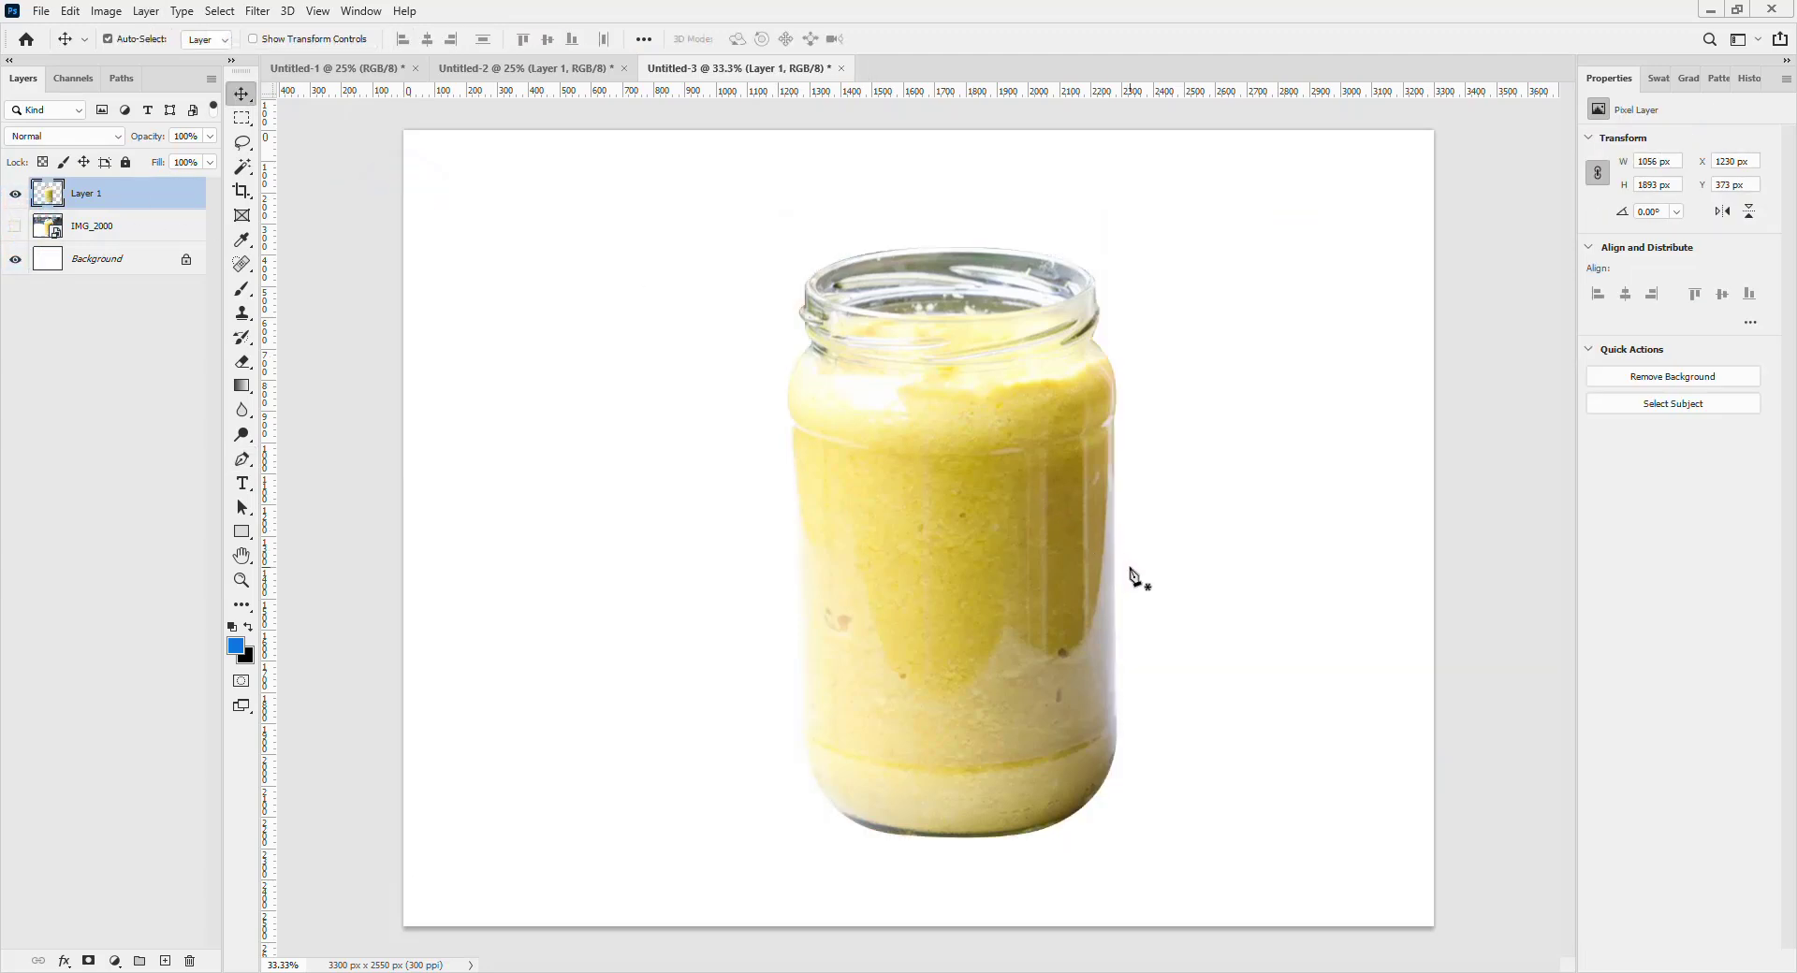
pyautogui.moveTo(1042, 543); pyautogui.dragTo(998, 525)
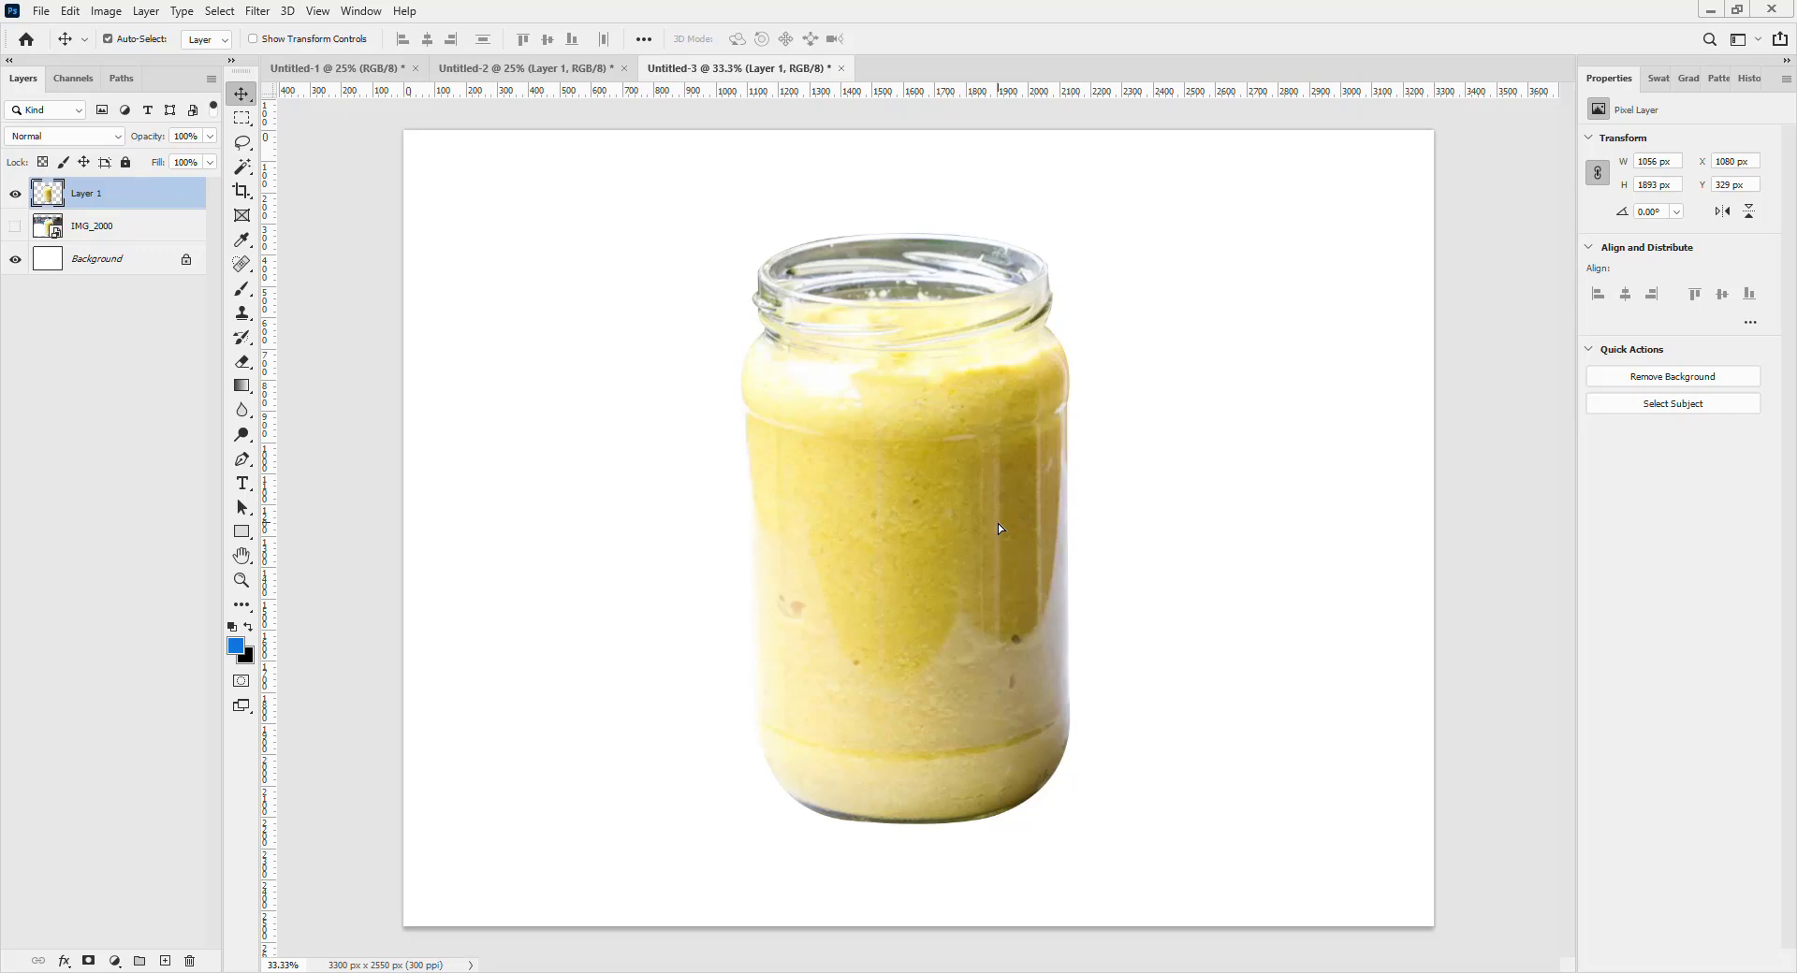
pyautogui.hotkey('ctrl', '-')
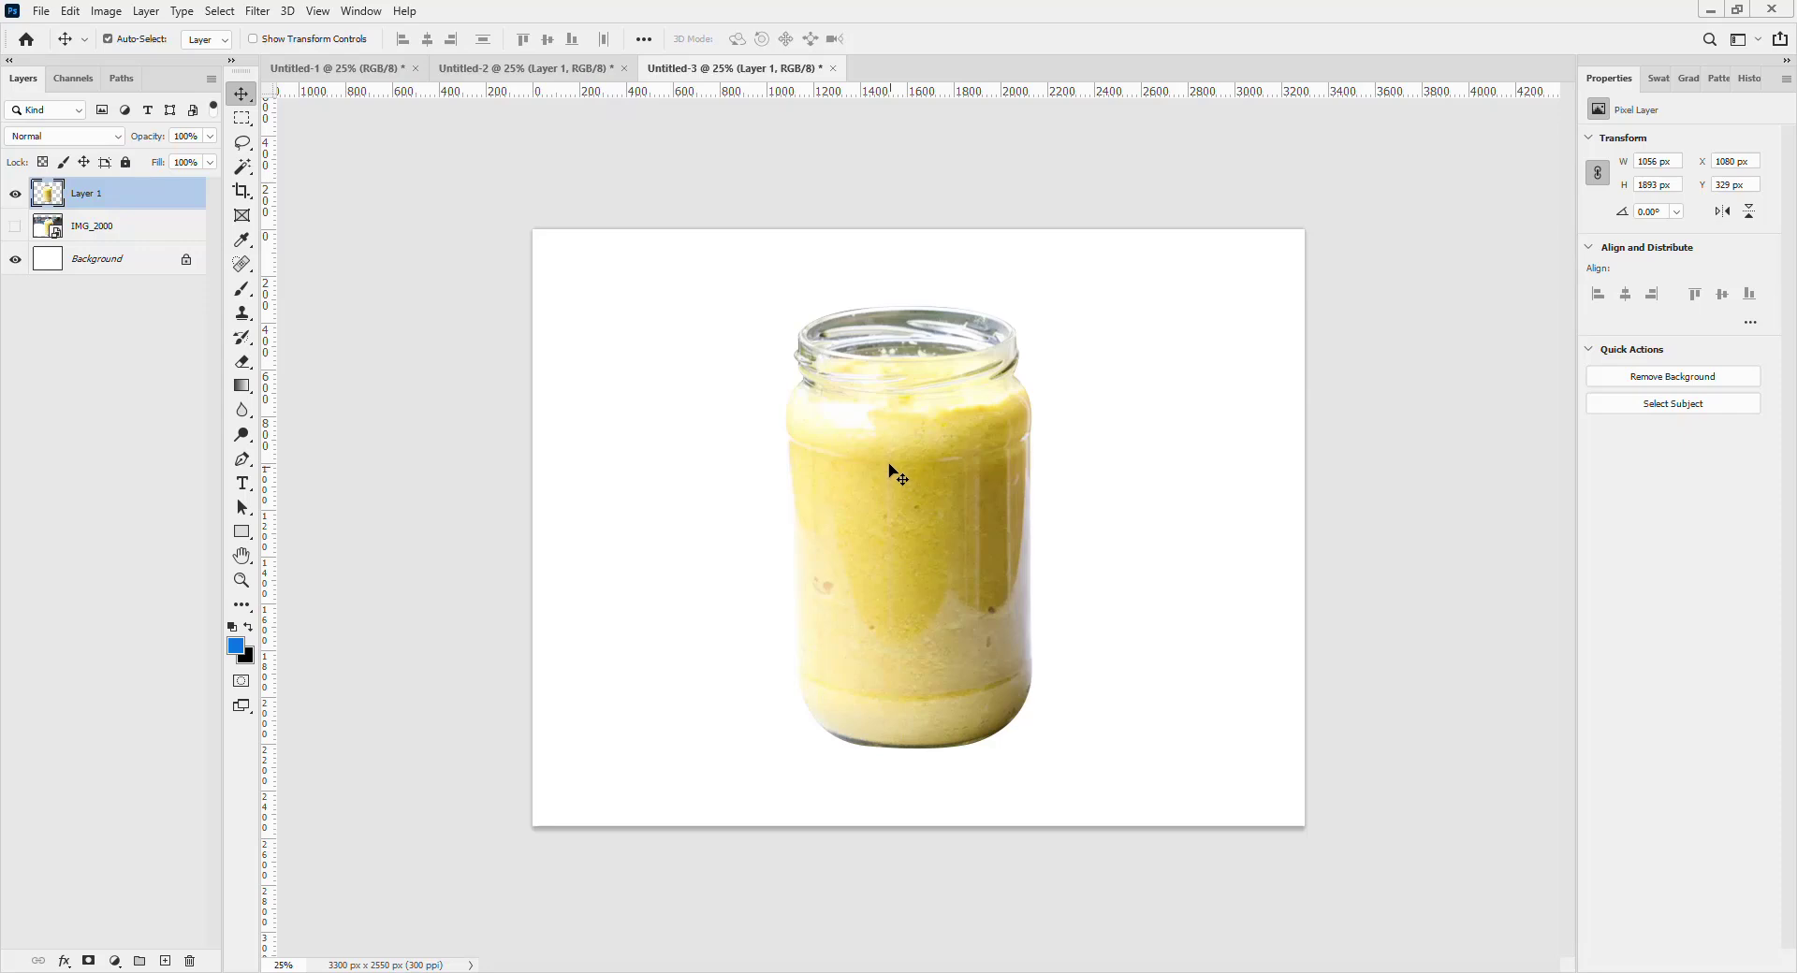
pyautogui.moveTo(892, 468)
pyautogui.mouseDown()
pyautogui.moveTo(873, 464)
pyautogui.moveTo(886, 434)
pyautogui.moveTo(888, 475)
pyautogui.mouseUp()
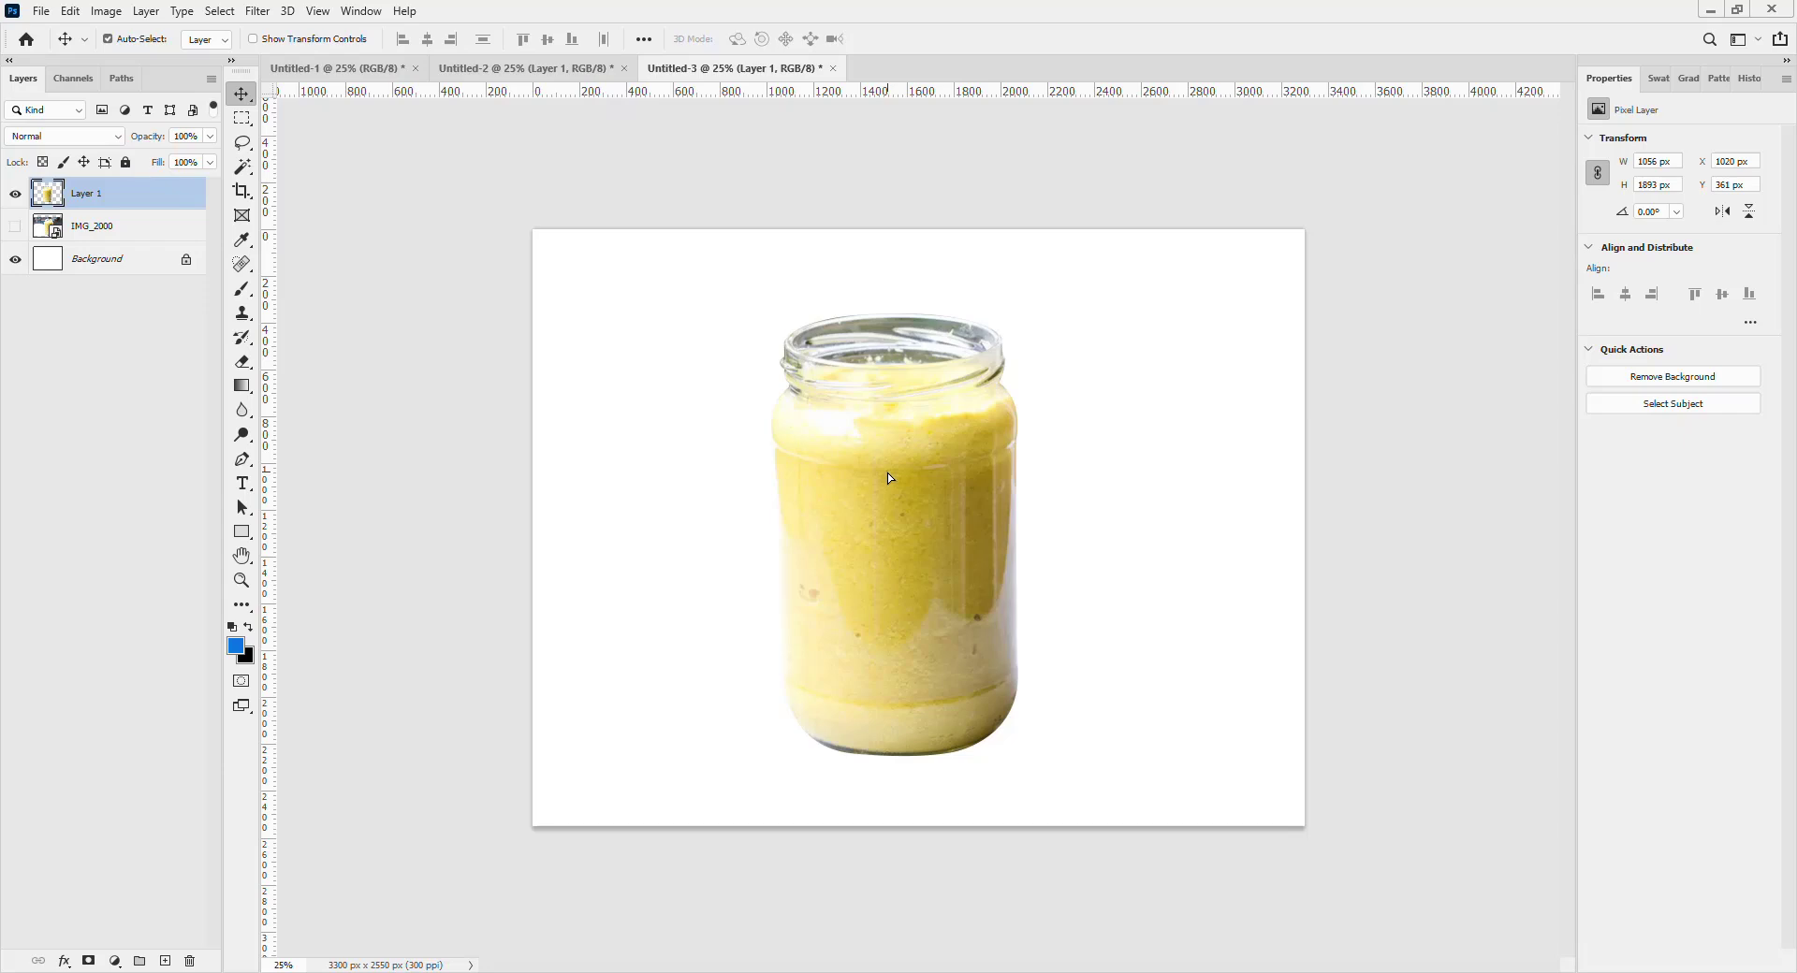
pyautogui.moveTo(887, 474); pyautogui.dragTo(896, 474)
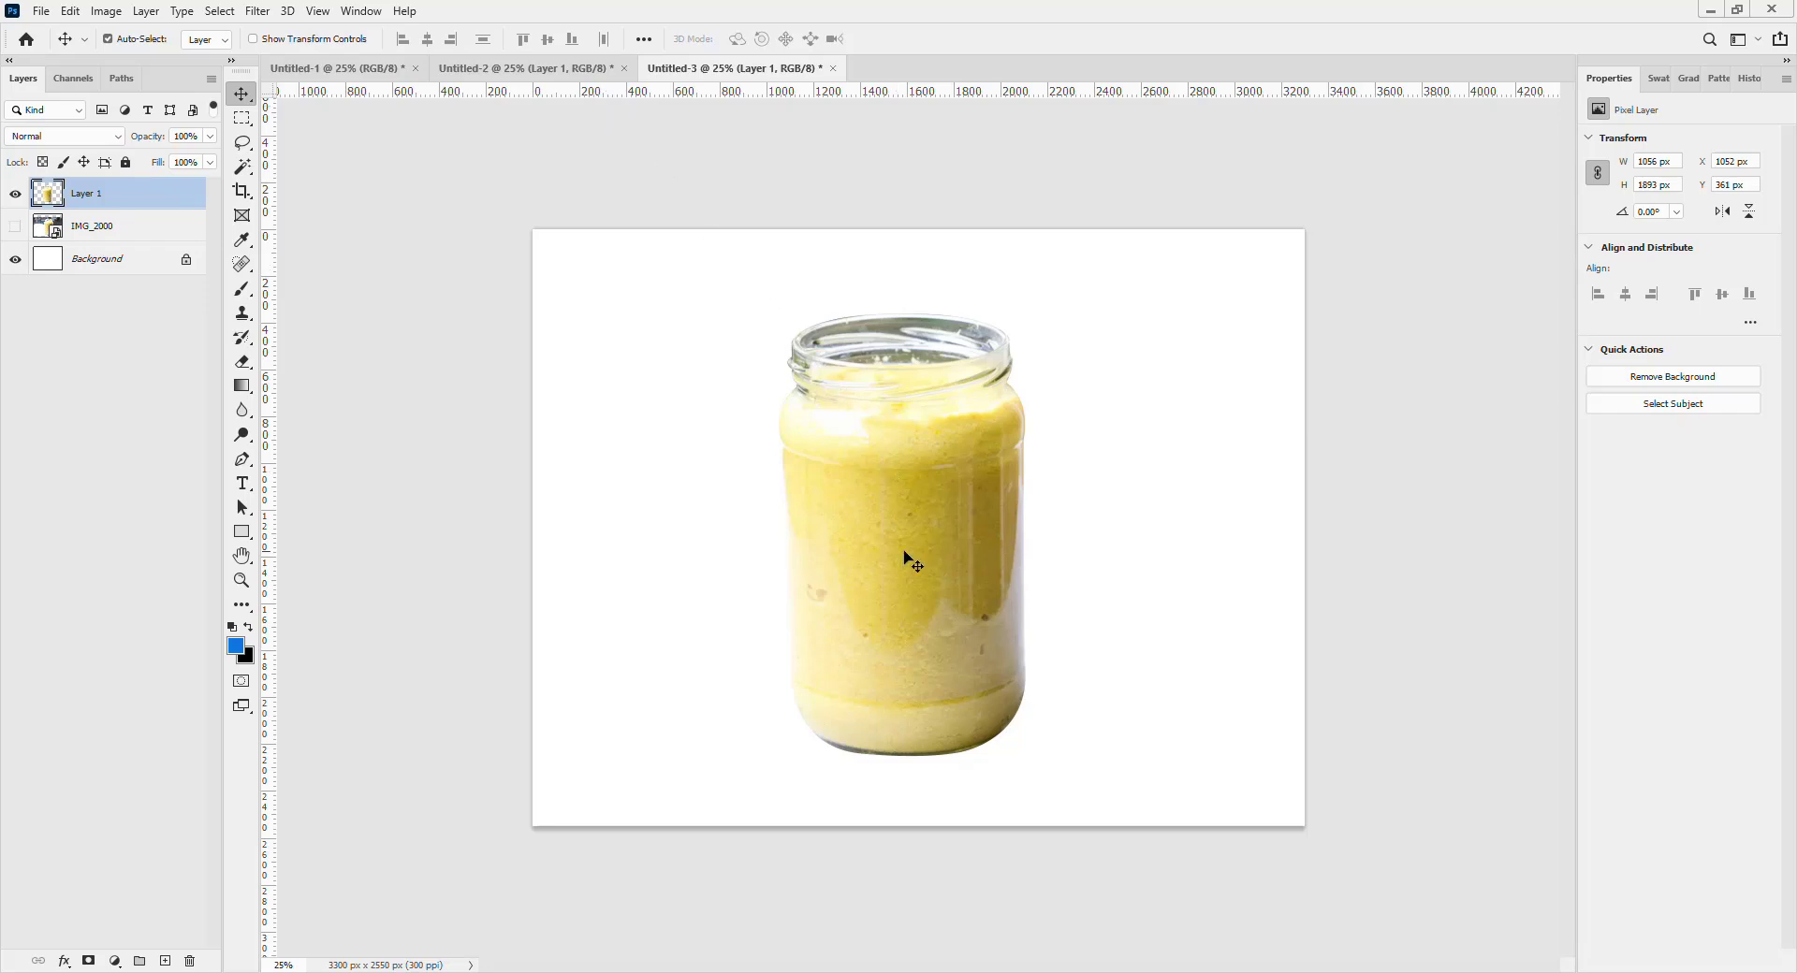
# Review the shapes drawn in the Untitled-1 and Untitled-2 documents.
pyautogui.click(553, 73)
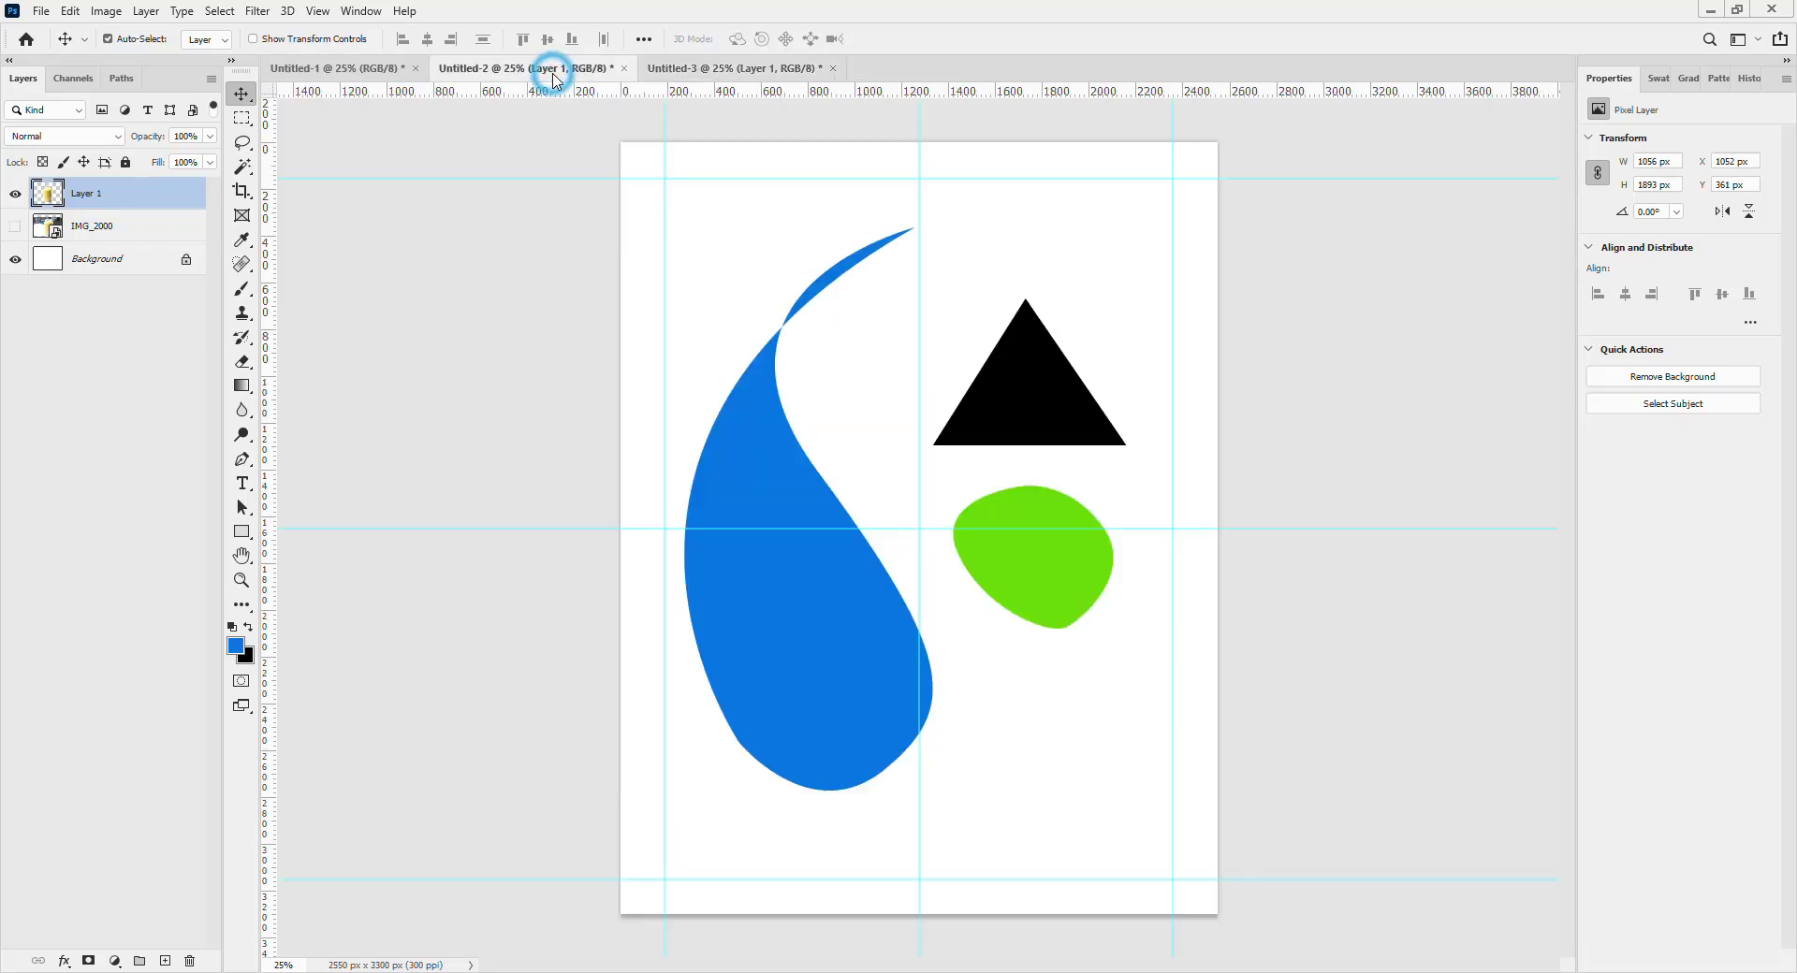
pyautogui.click(346, 68)
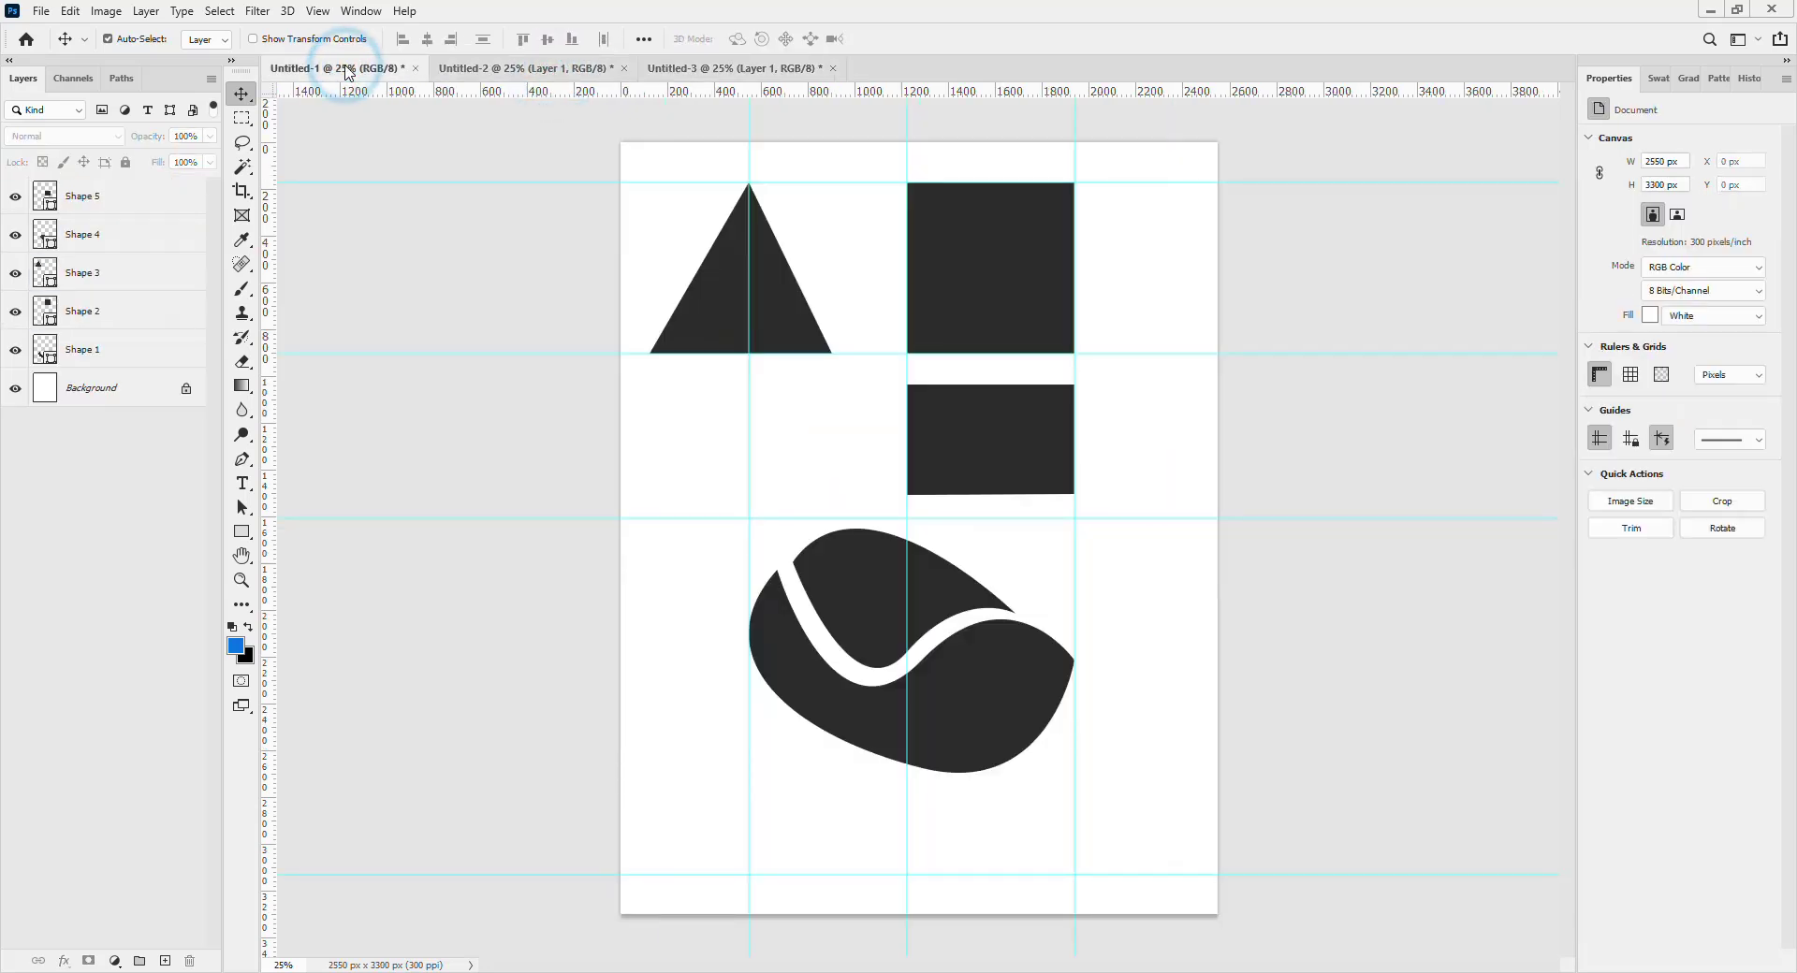
pyautogui.click(516, 70)
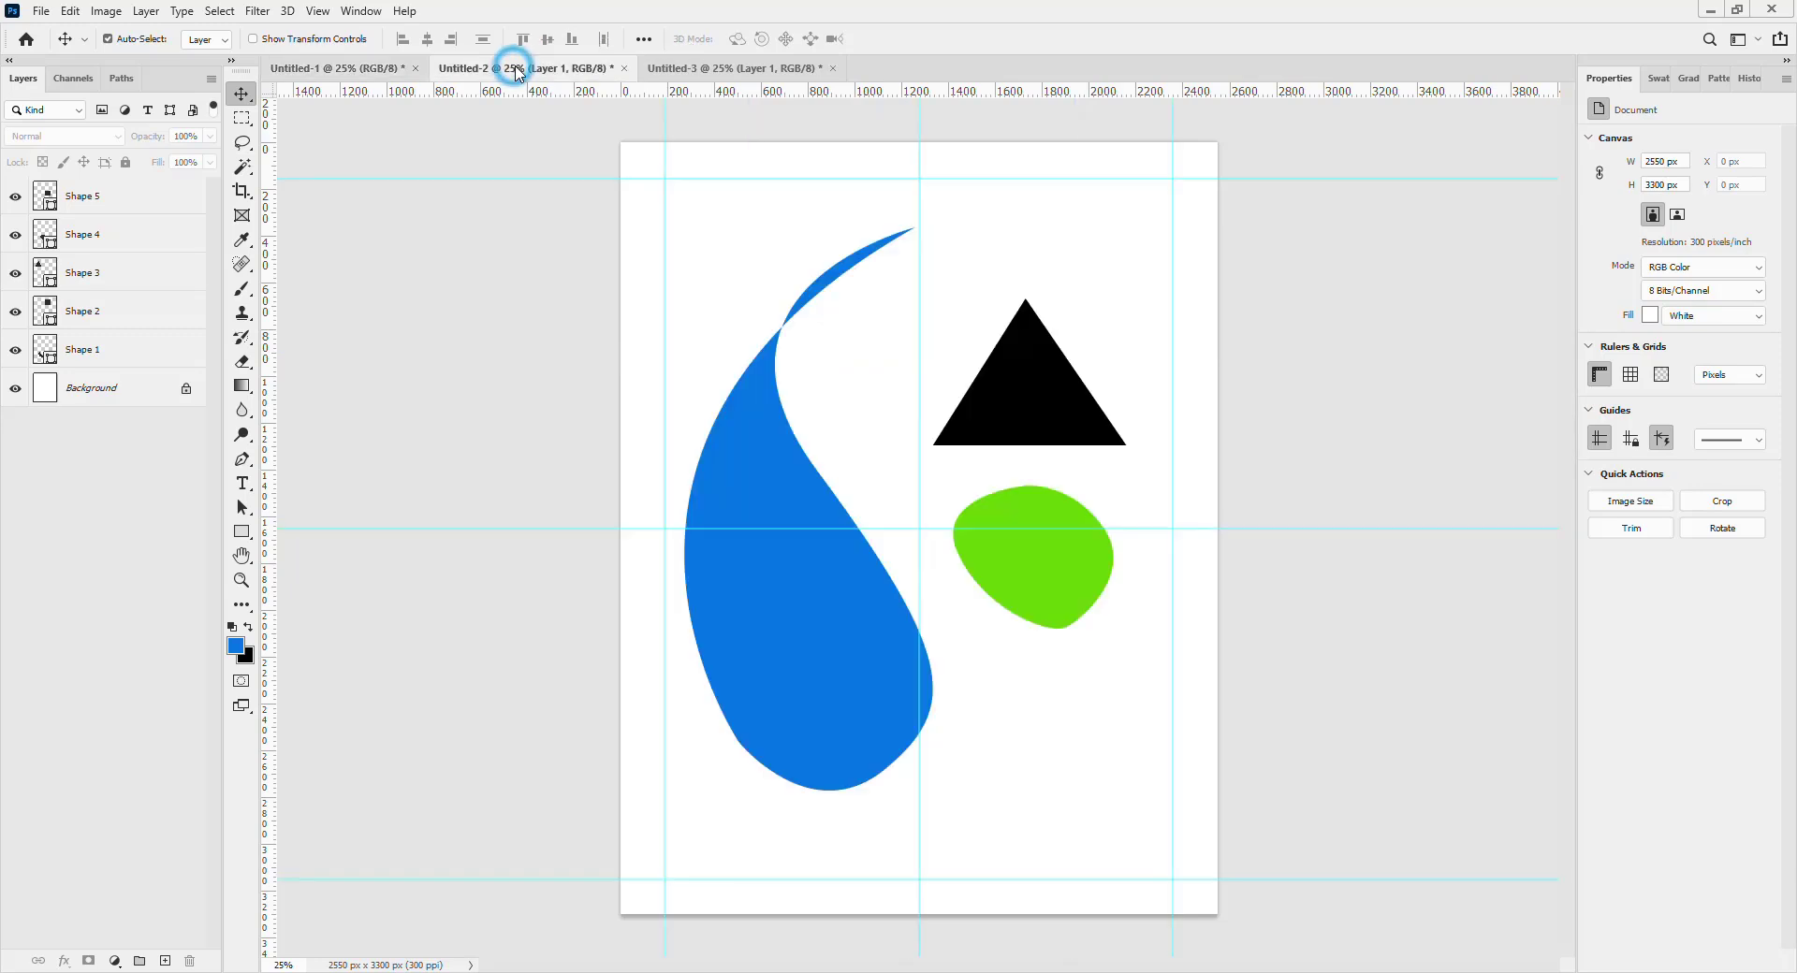
# Compare the shapes drawn in Untitled-1 and Untitled-2 with the jar cutout in Untitled-3.
pyautogui.click(684, 74)
pyautogui.click(559, 73)
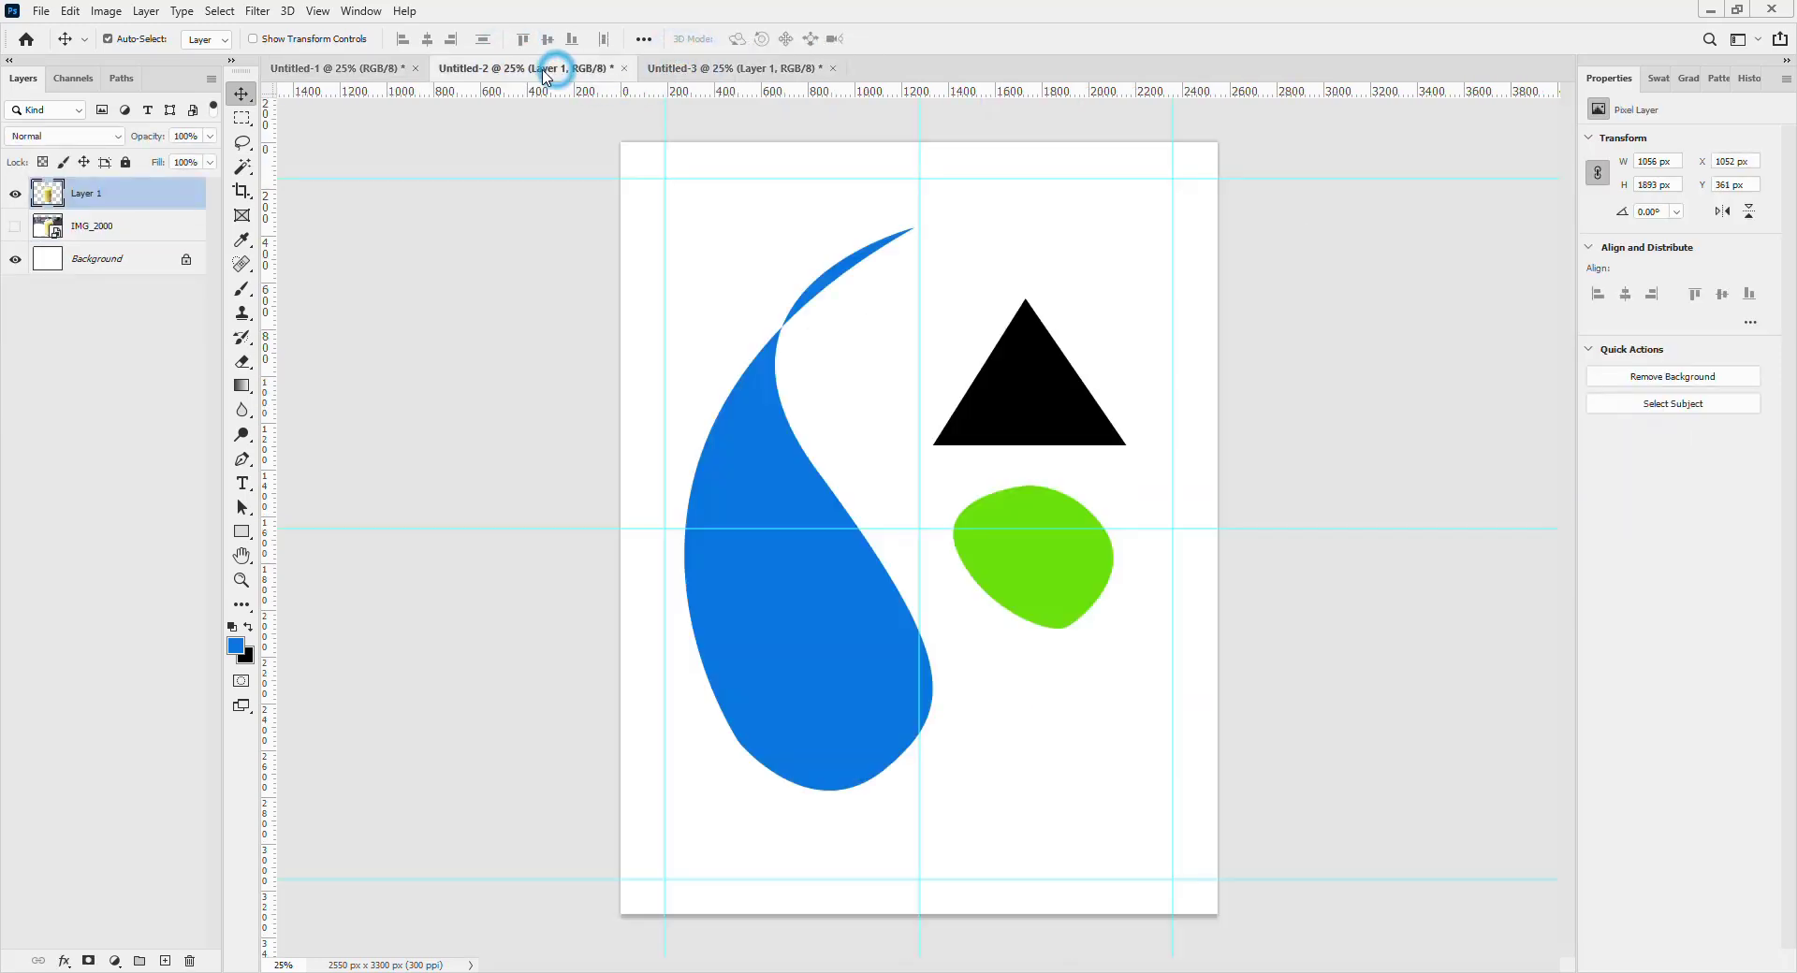
pyautogui.click(371, 70)
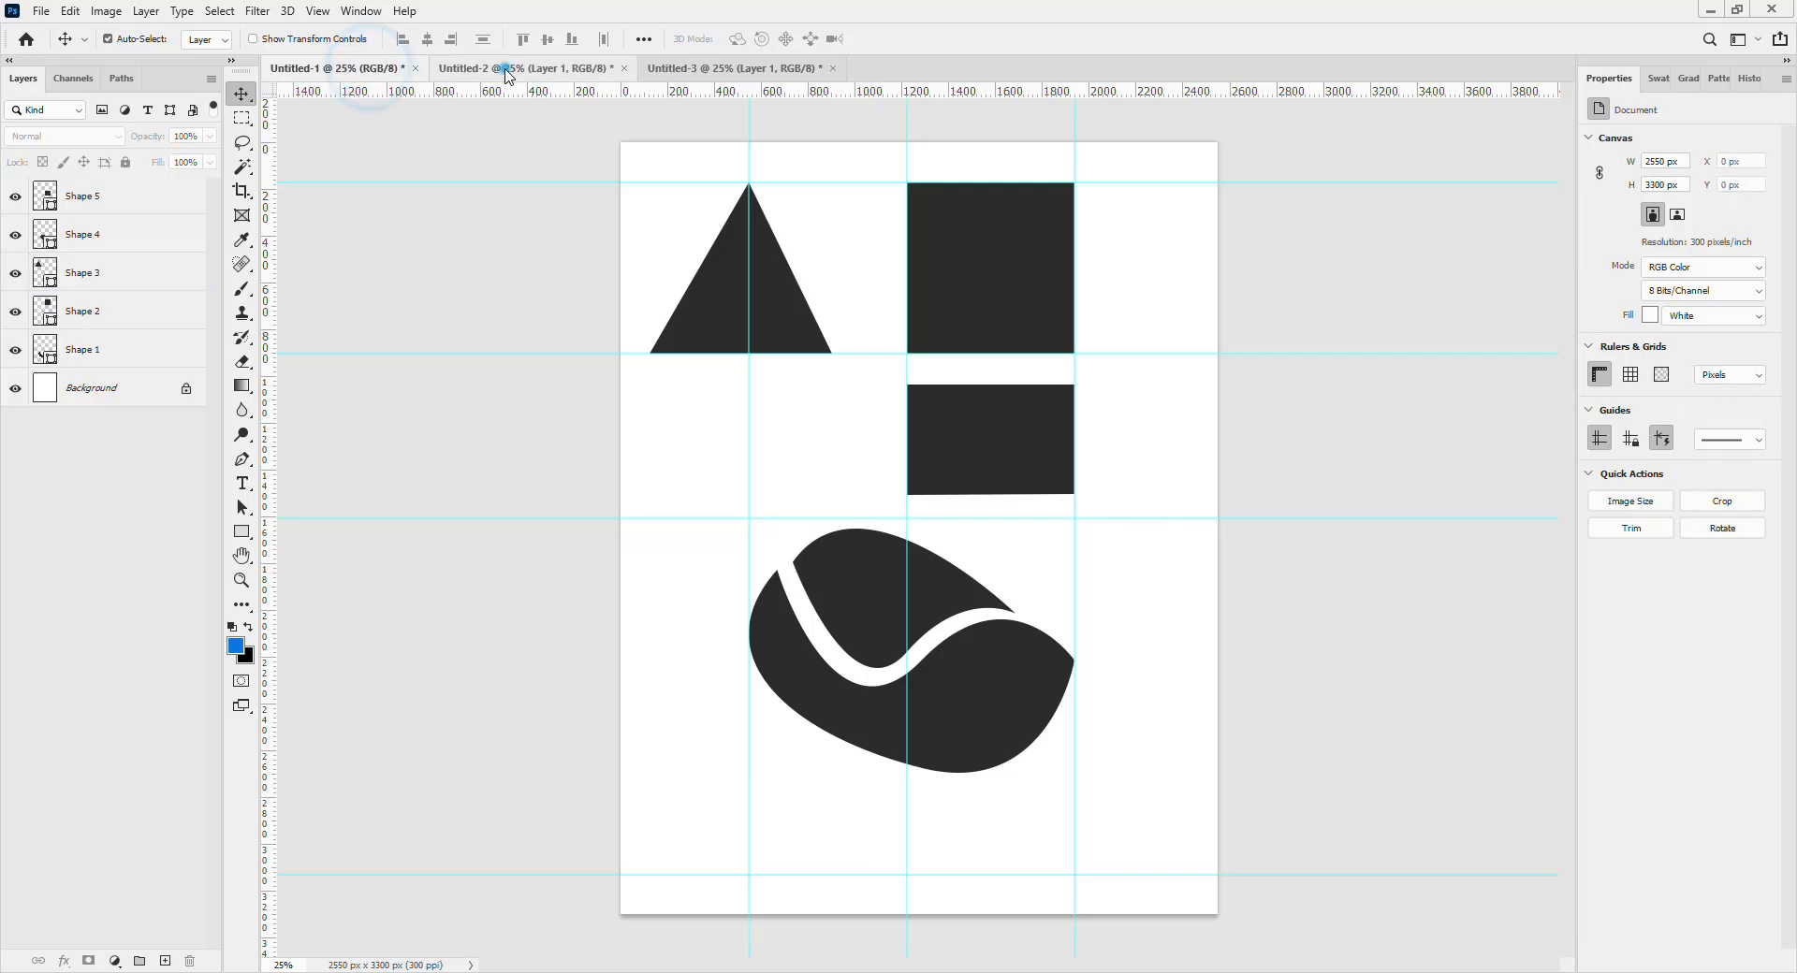
pyautogui.click(505, 69)
pyautogui.click(714, 70)
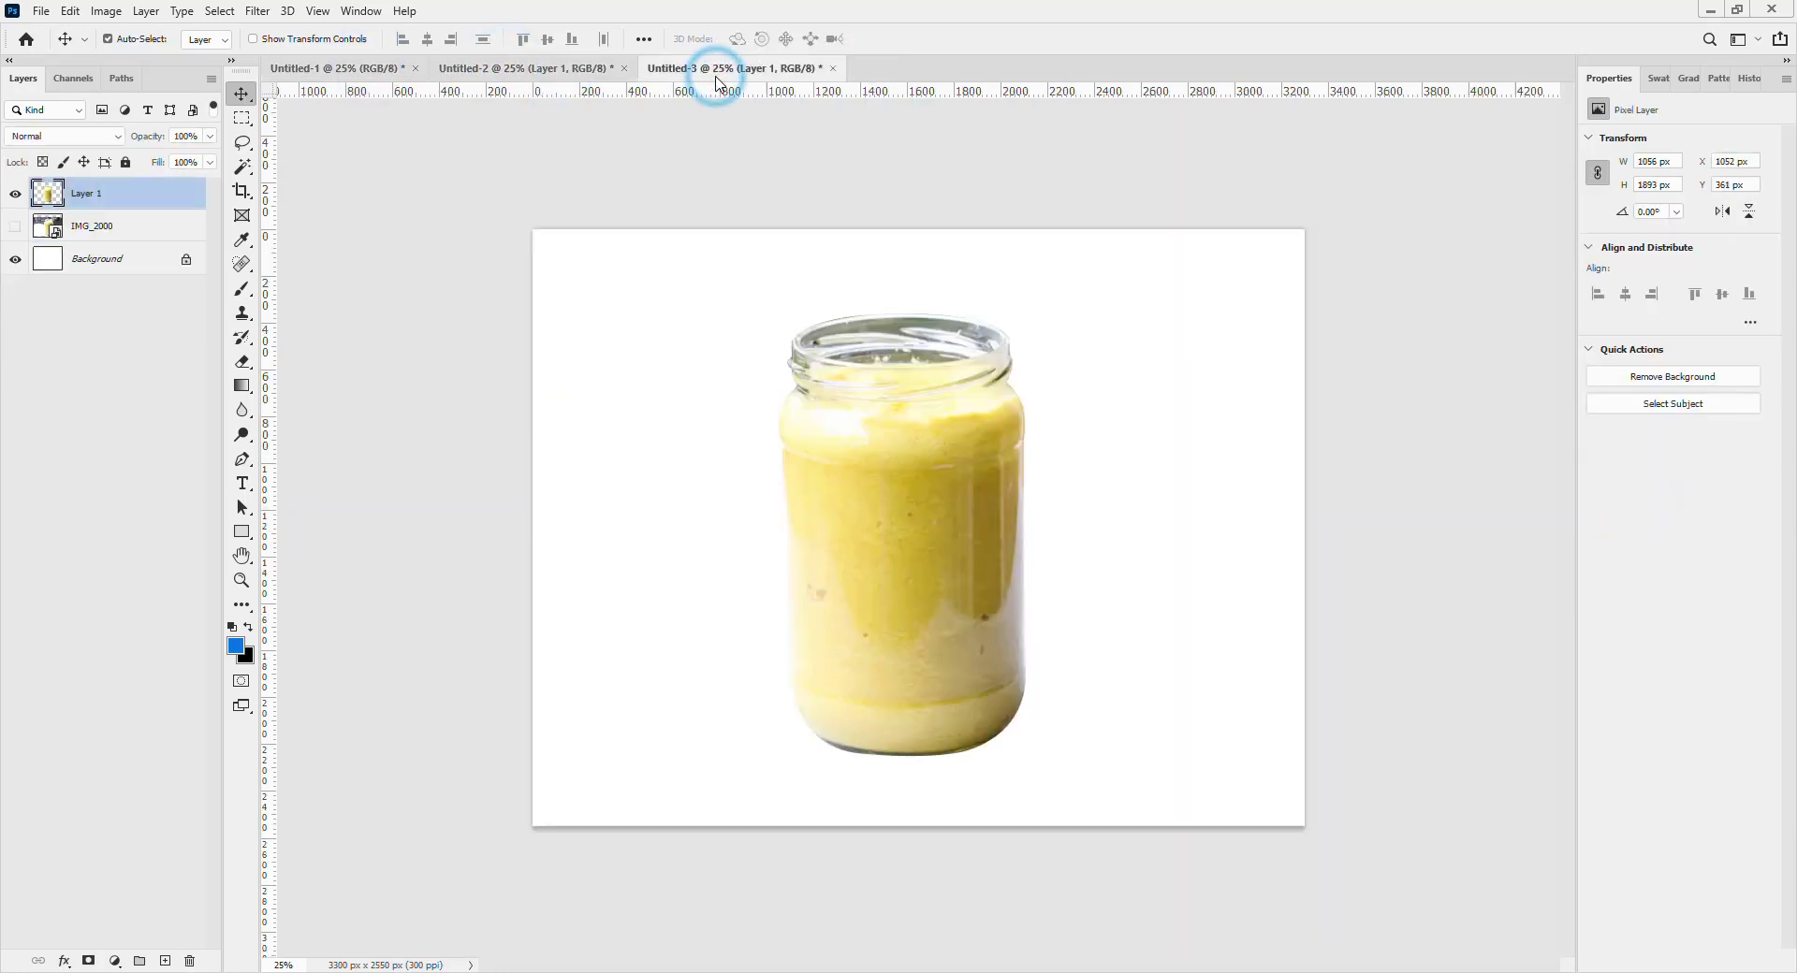
pyautogui.click(542, 74)
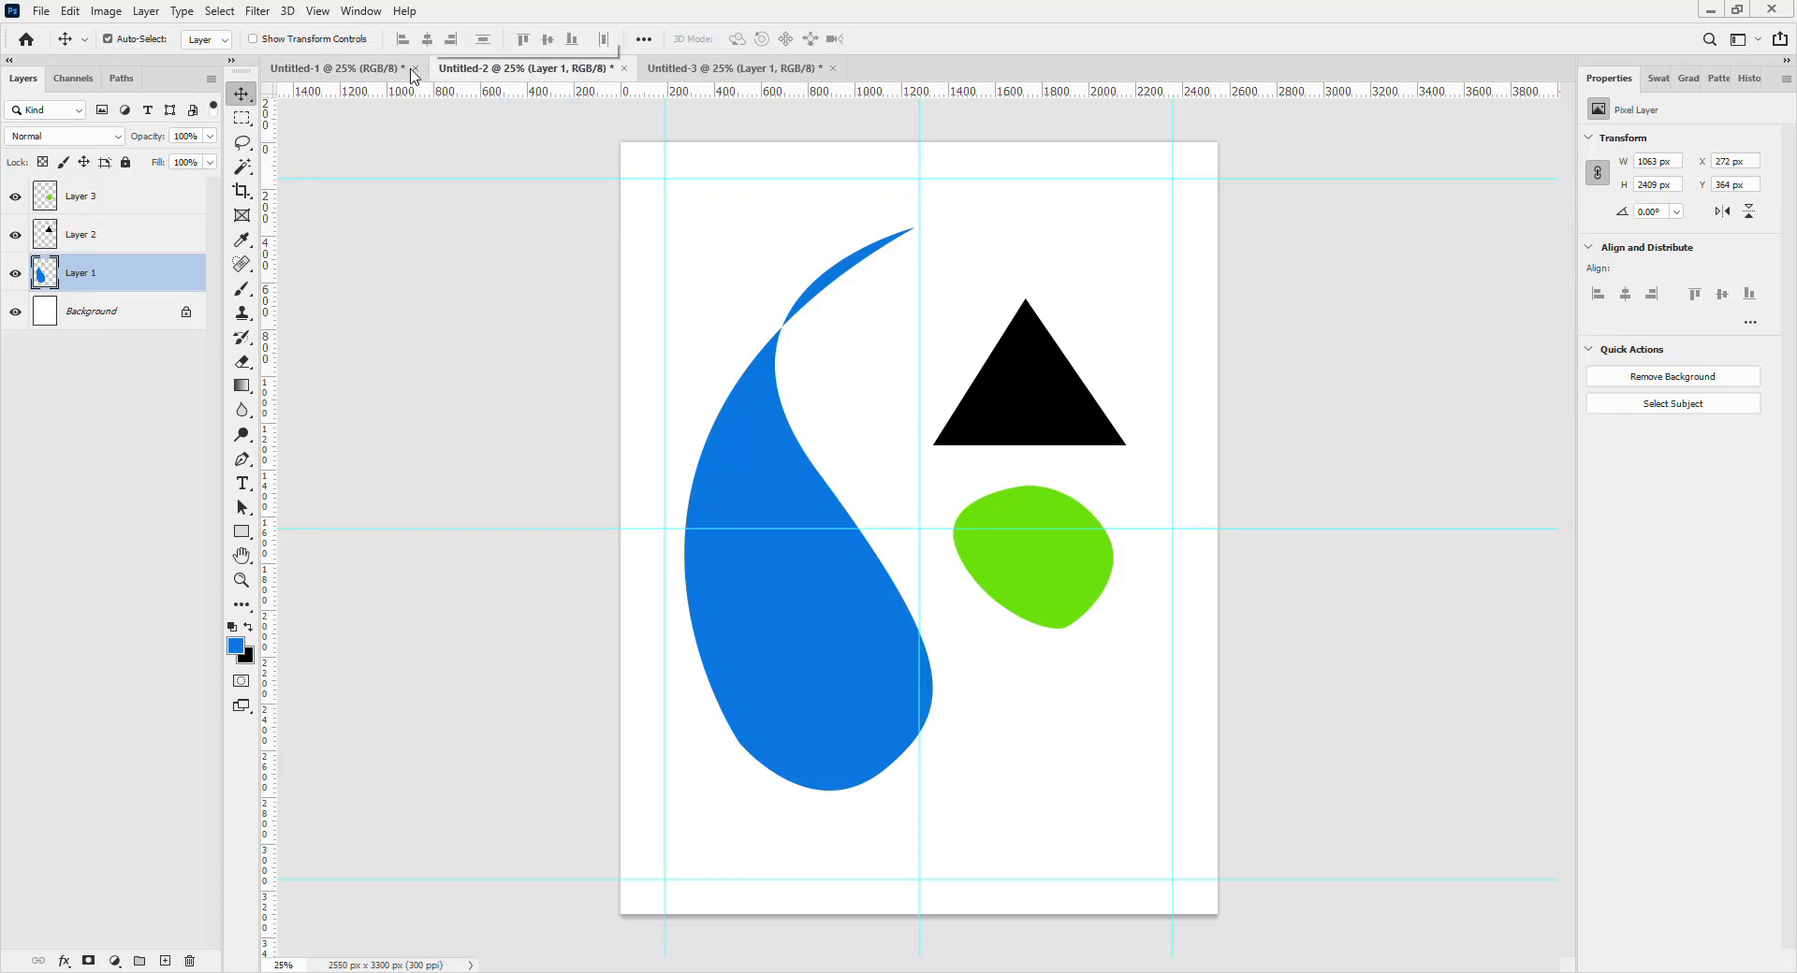
pyautogui.click(365, 69)
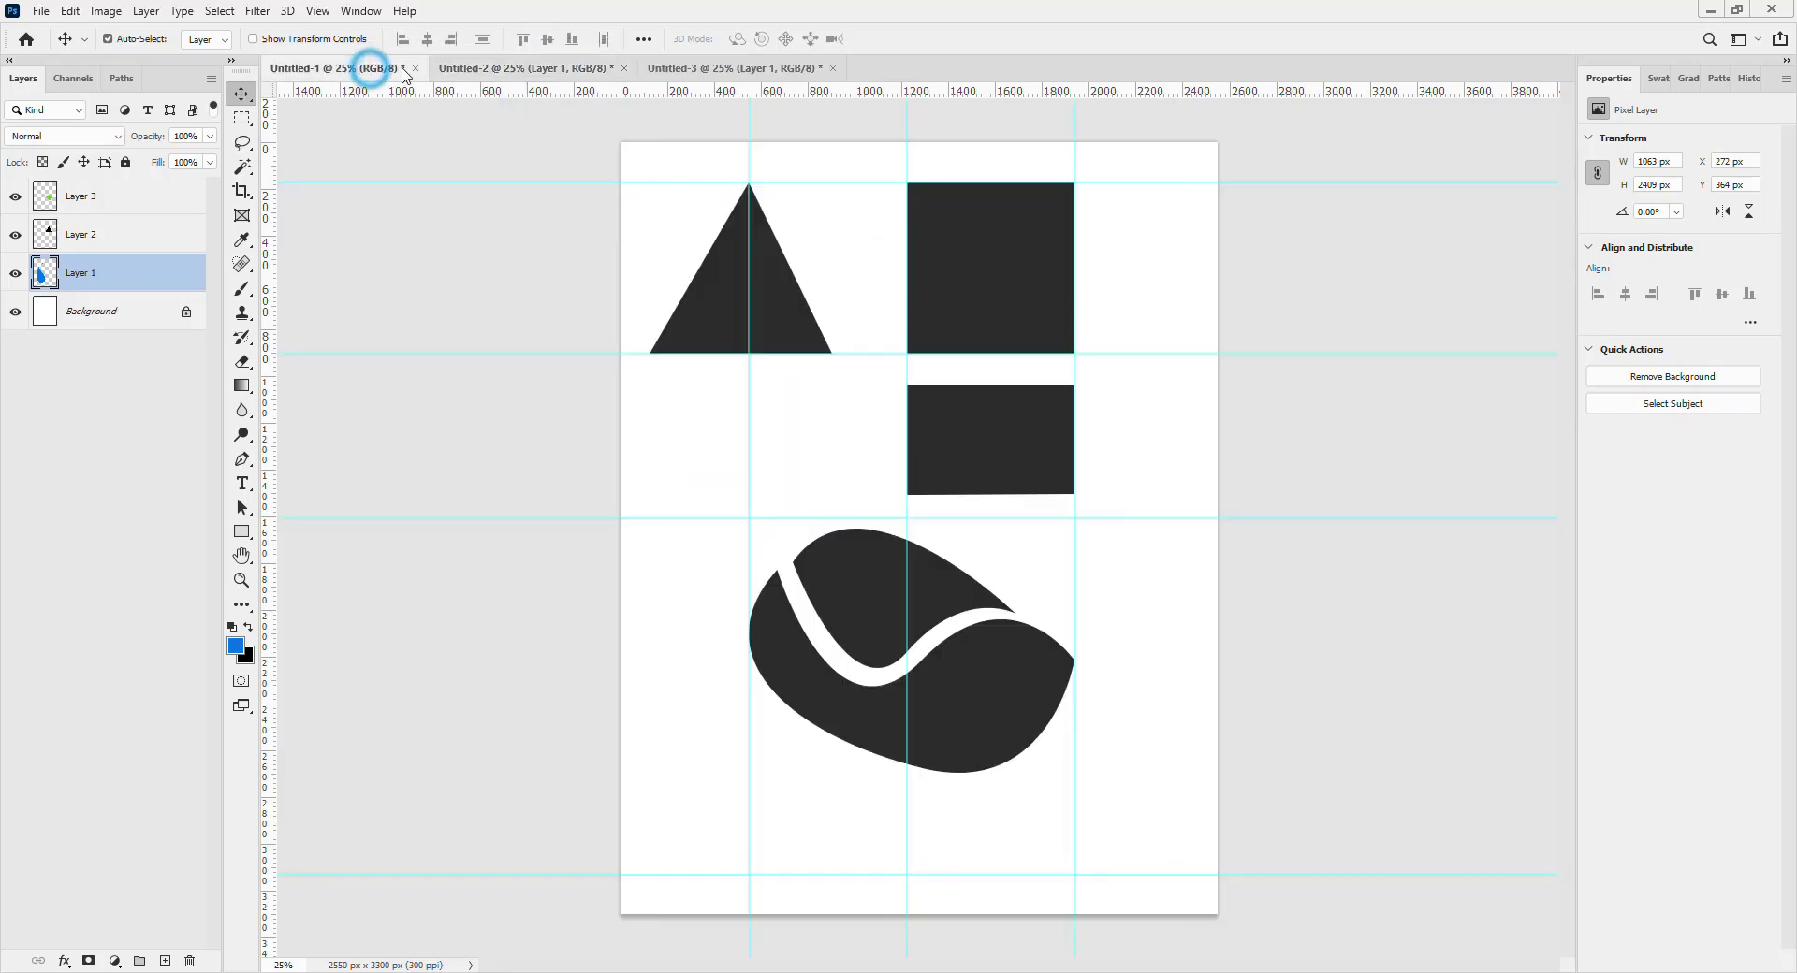
pyautogui.click(465, 71)
pyautogui.click(700, 67)
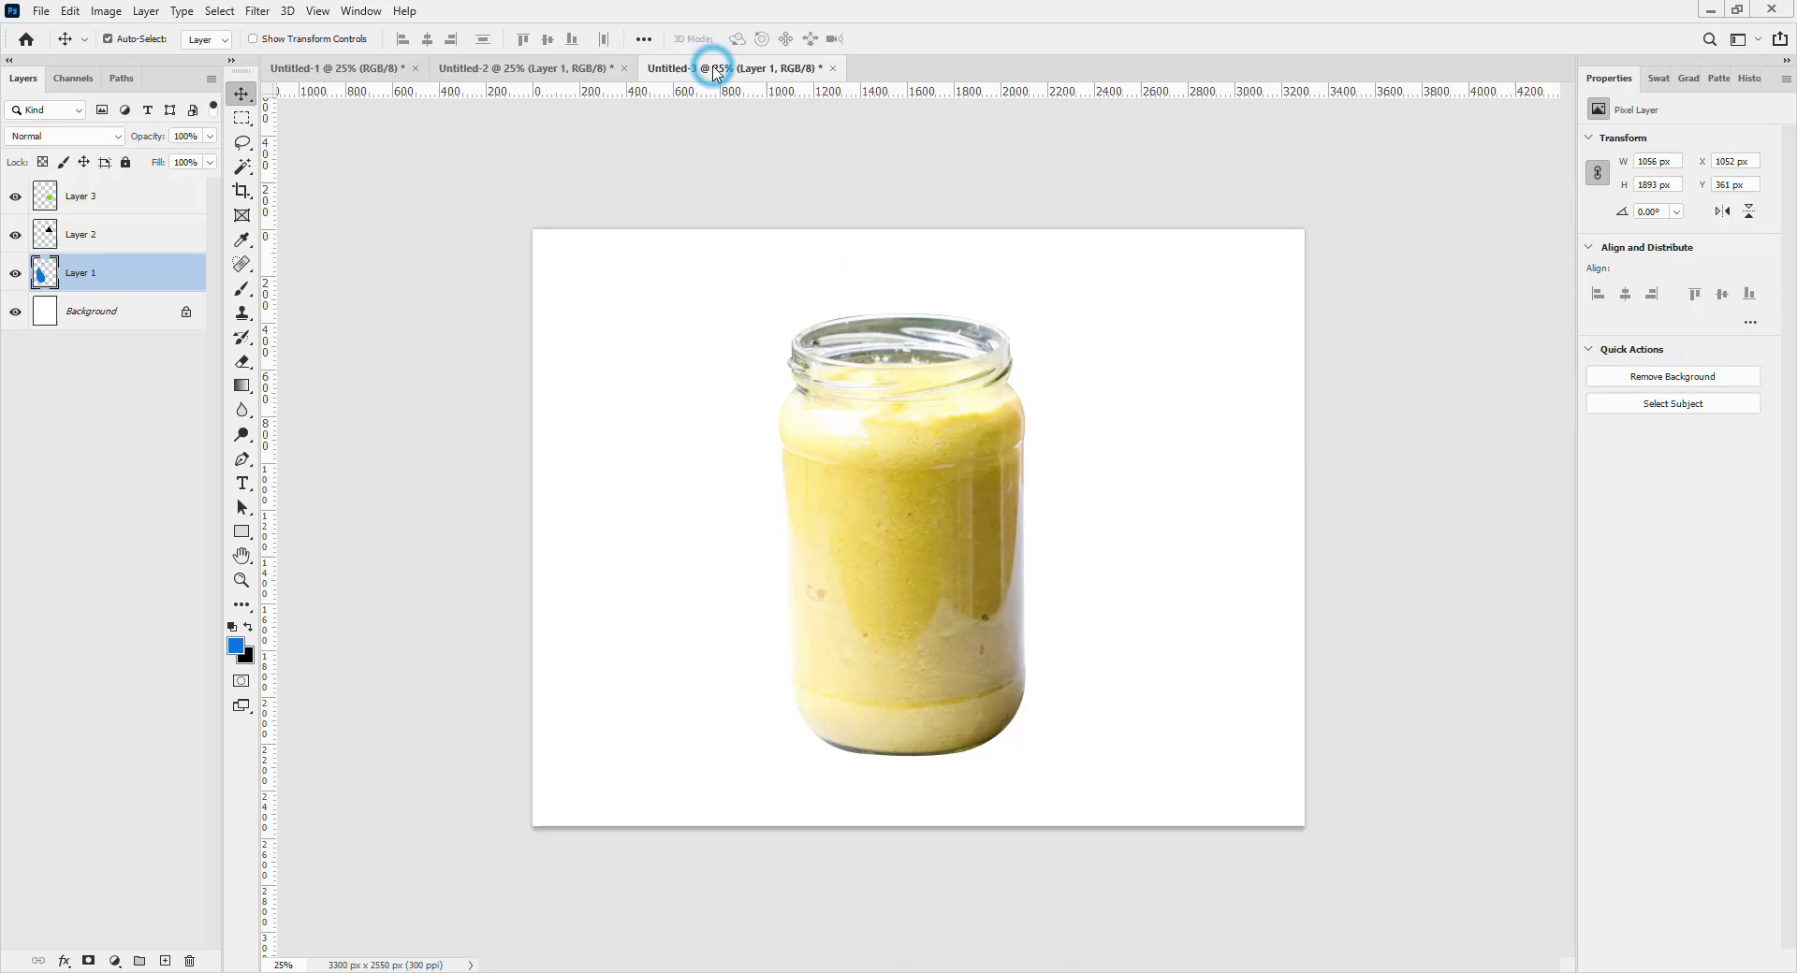
pyautogui.click(532, 75)
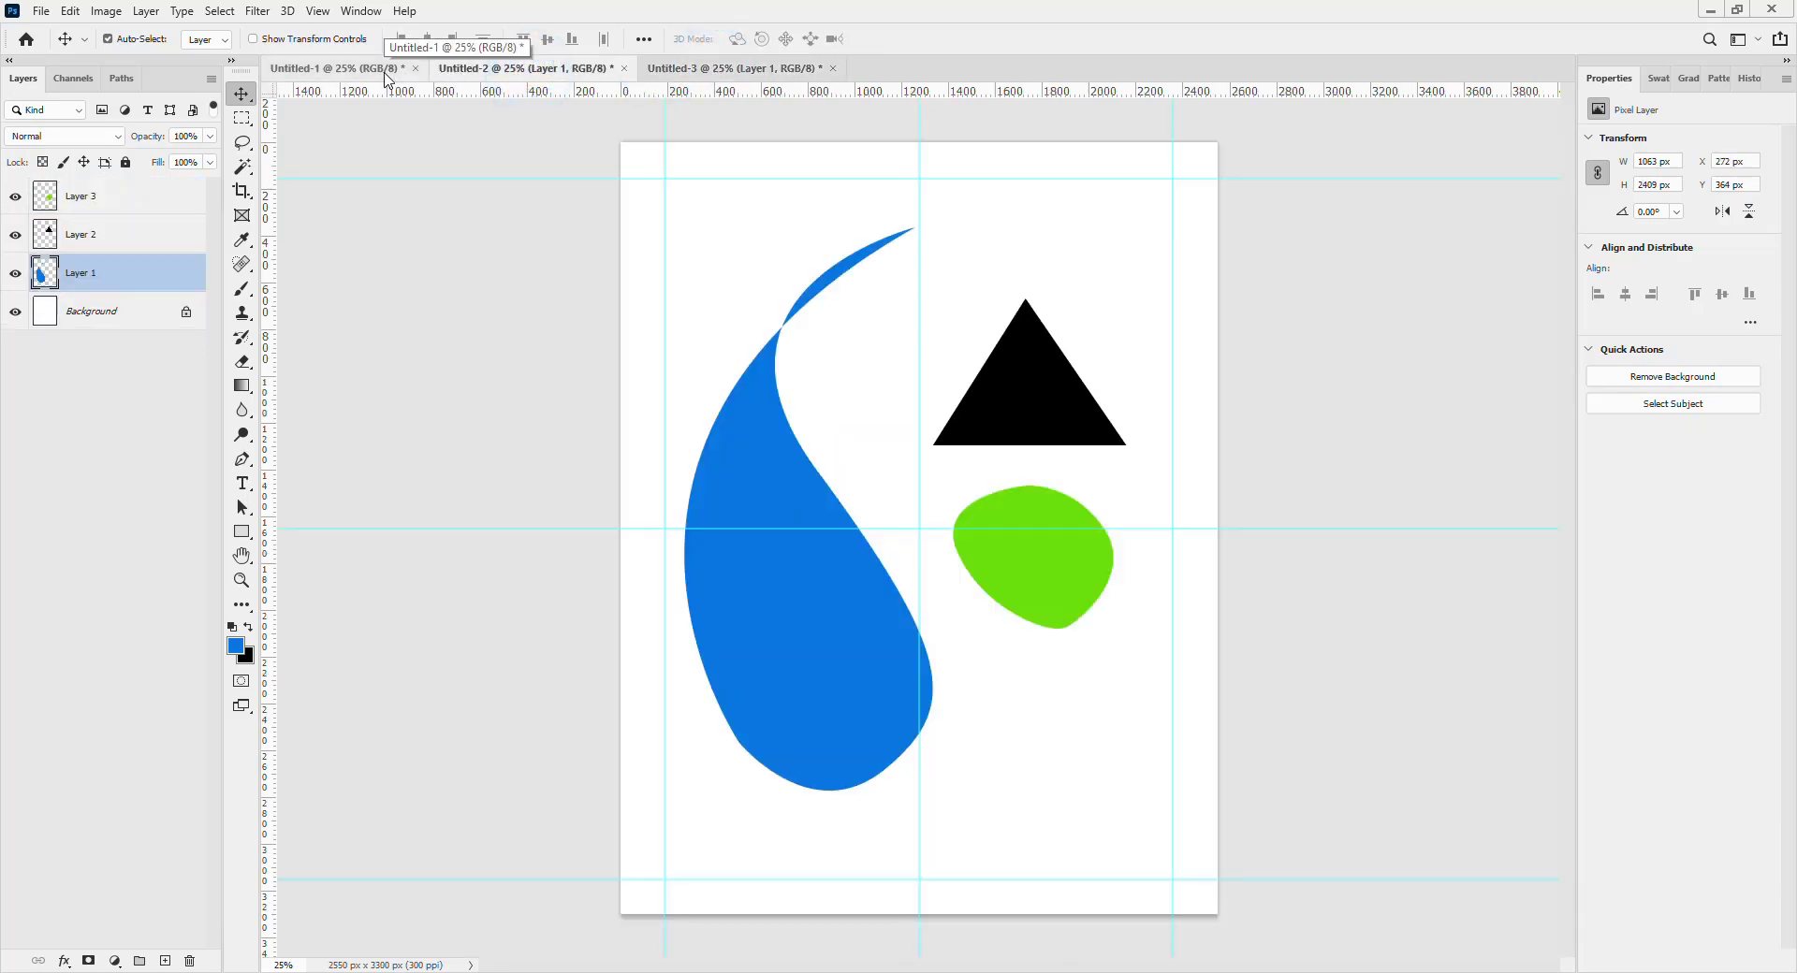
# Draw a closed rectangular path about 500 px wide and 440 px tall below the triangle in Untitled-1 with the Pen tool.
pyautogui.click(385, 71)
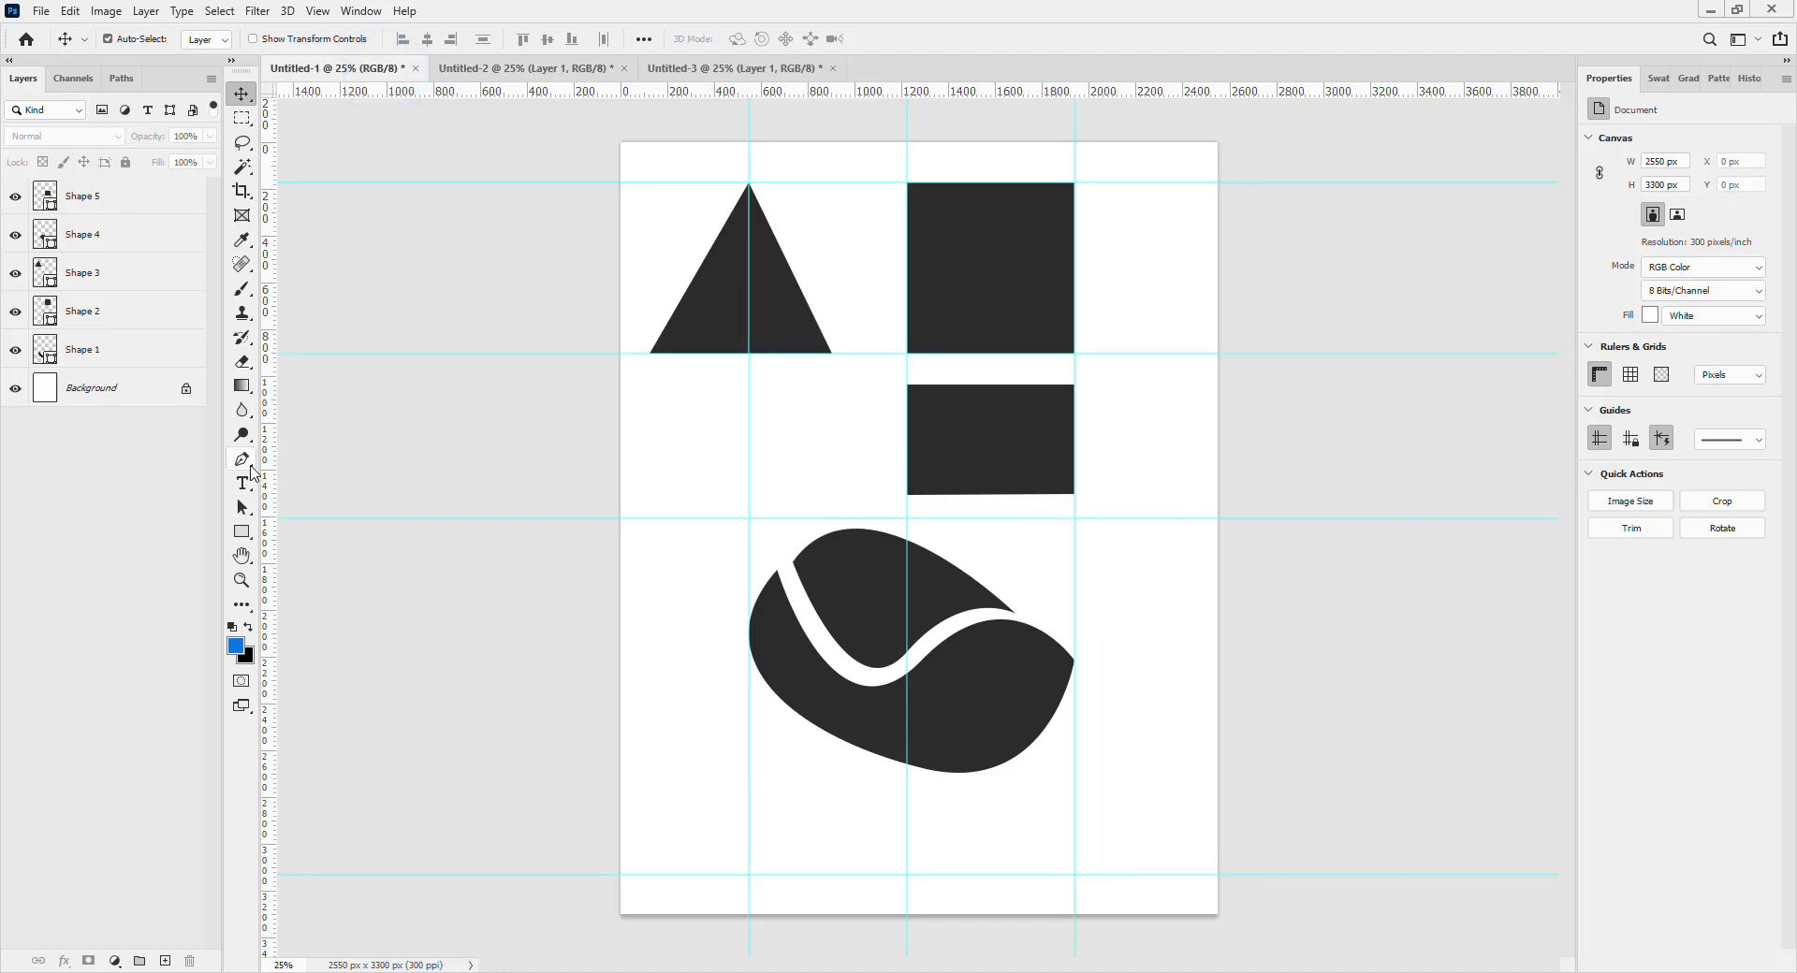
pyautogui.click(241, 460)
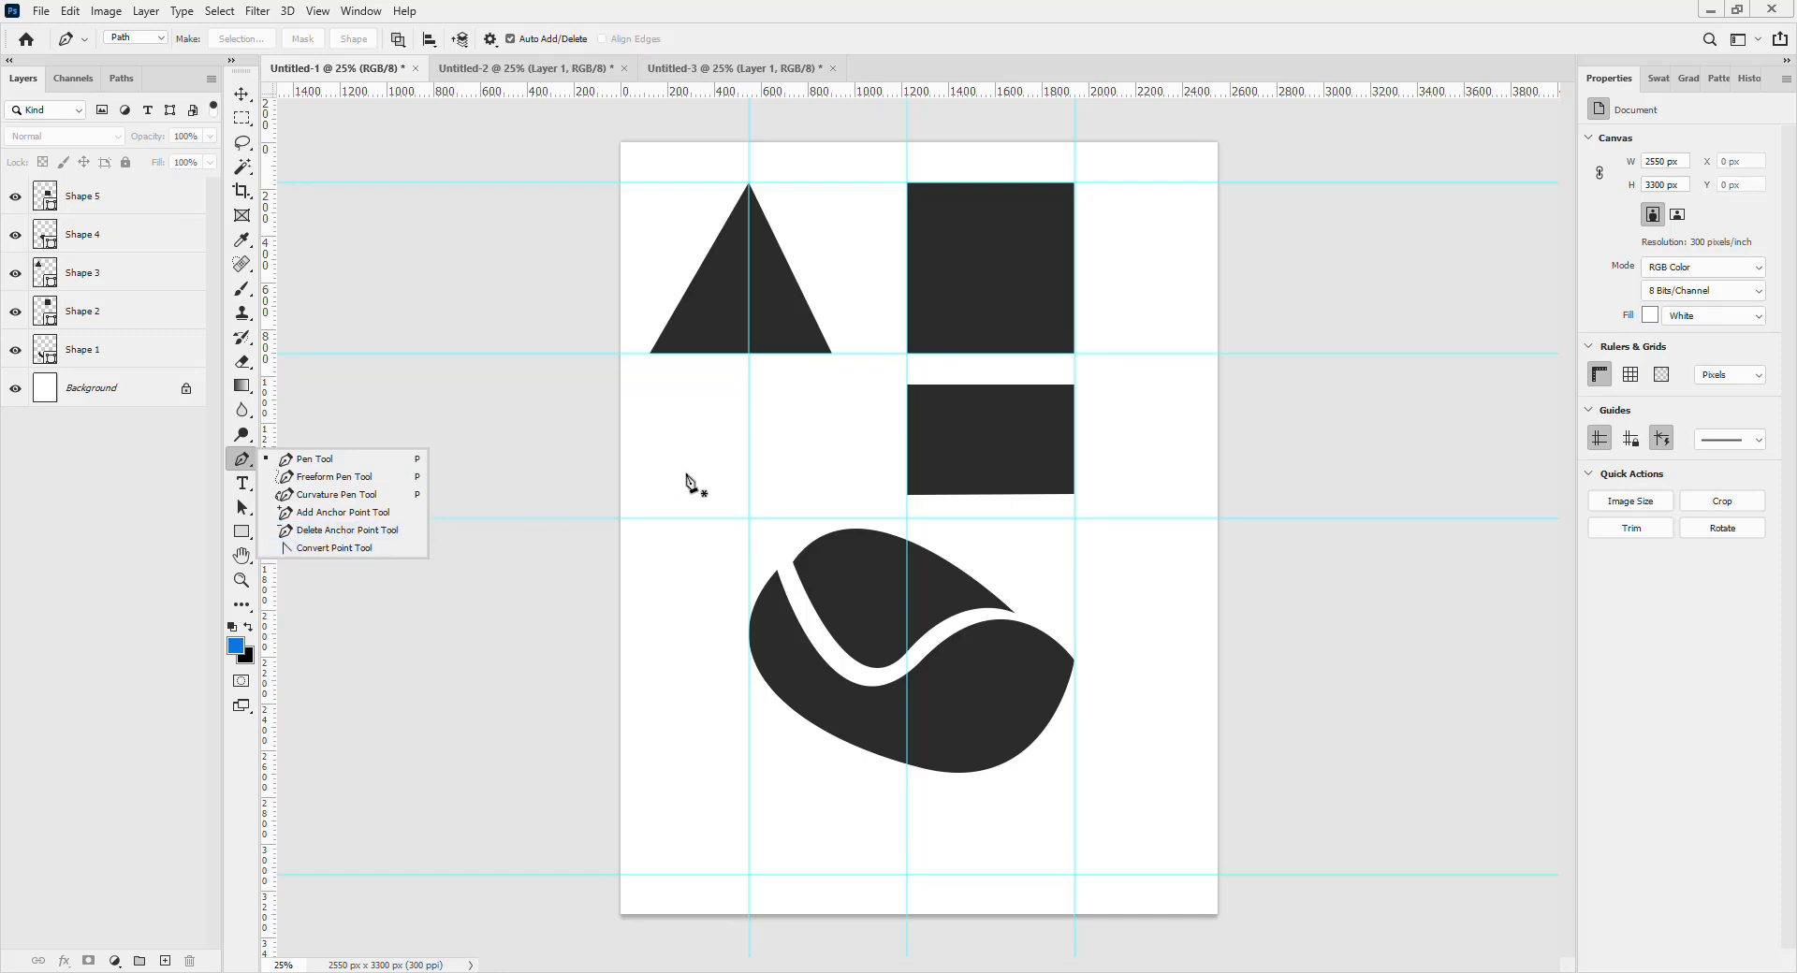
pyautogui.click(674, 414)
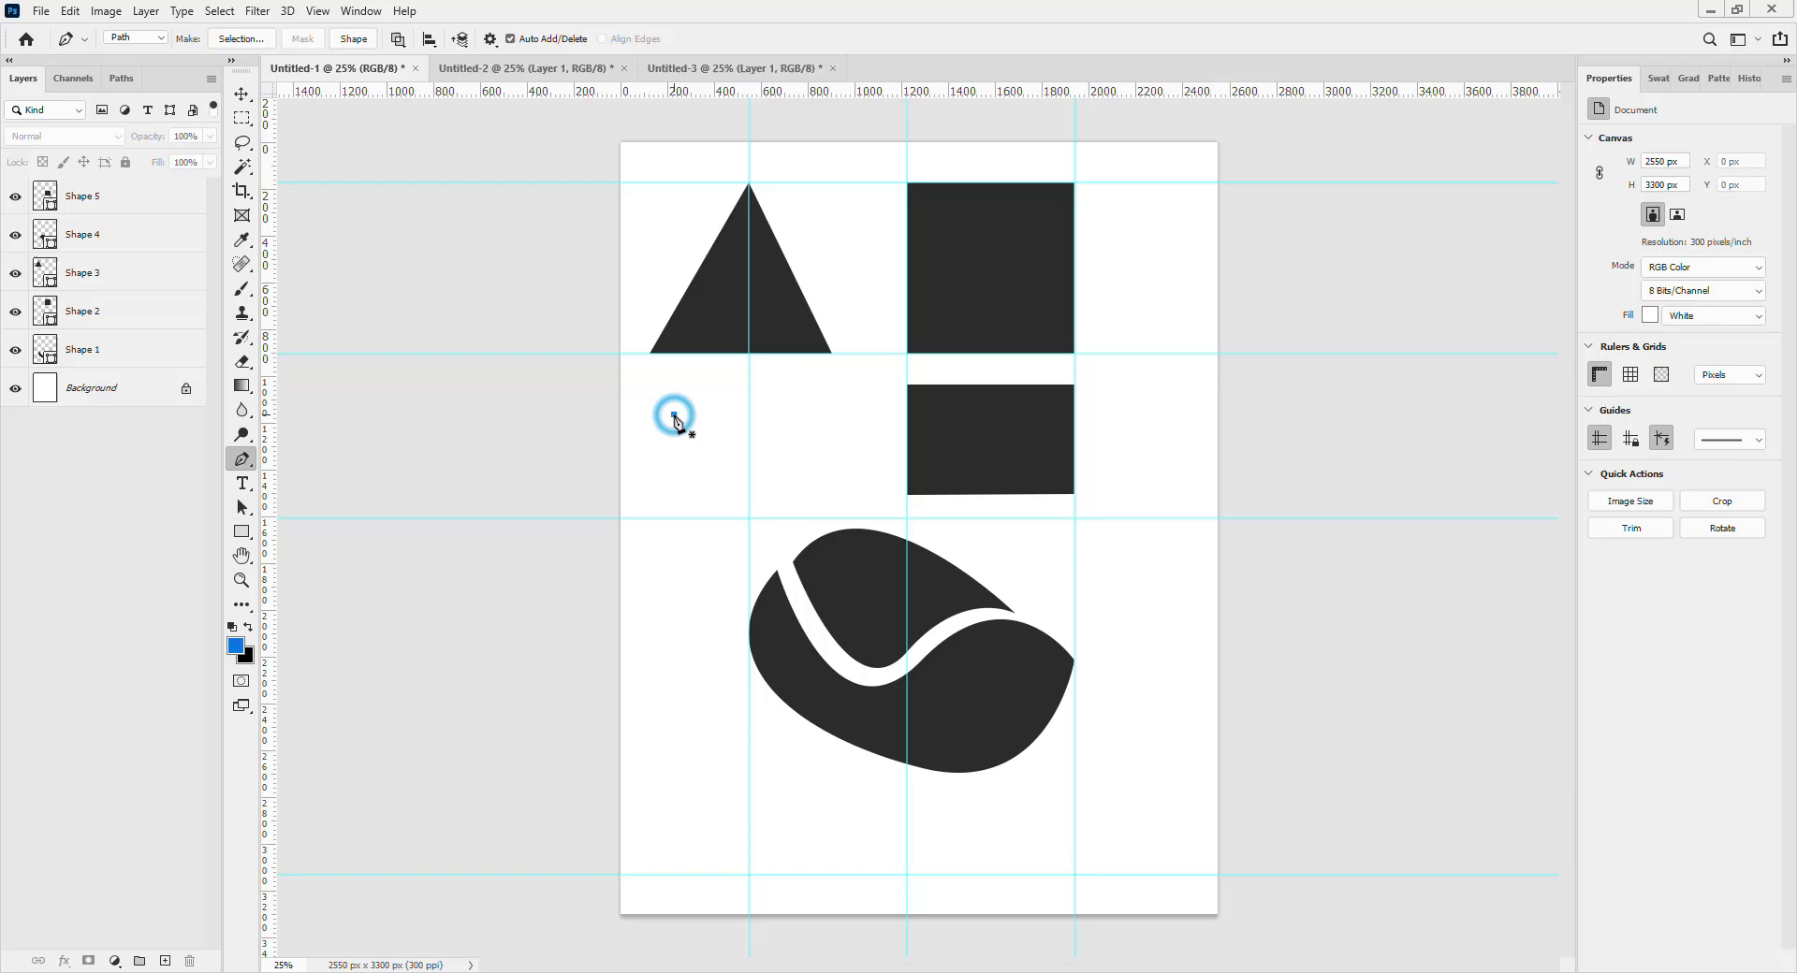
pyautogui.click(673, 517)
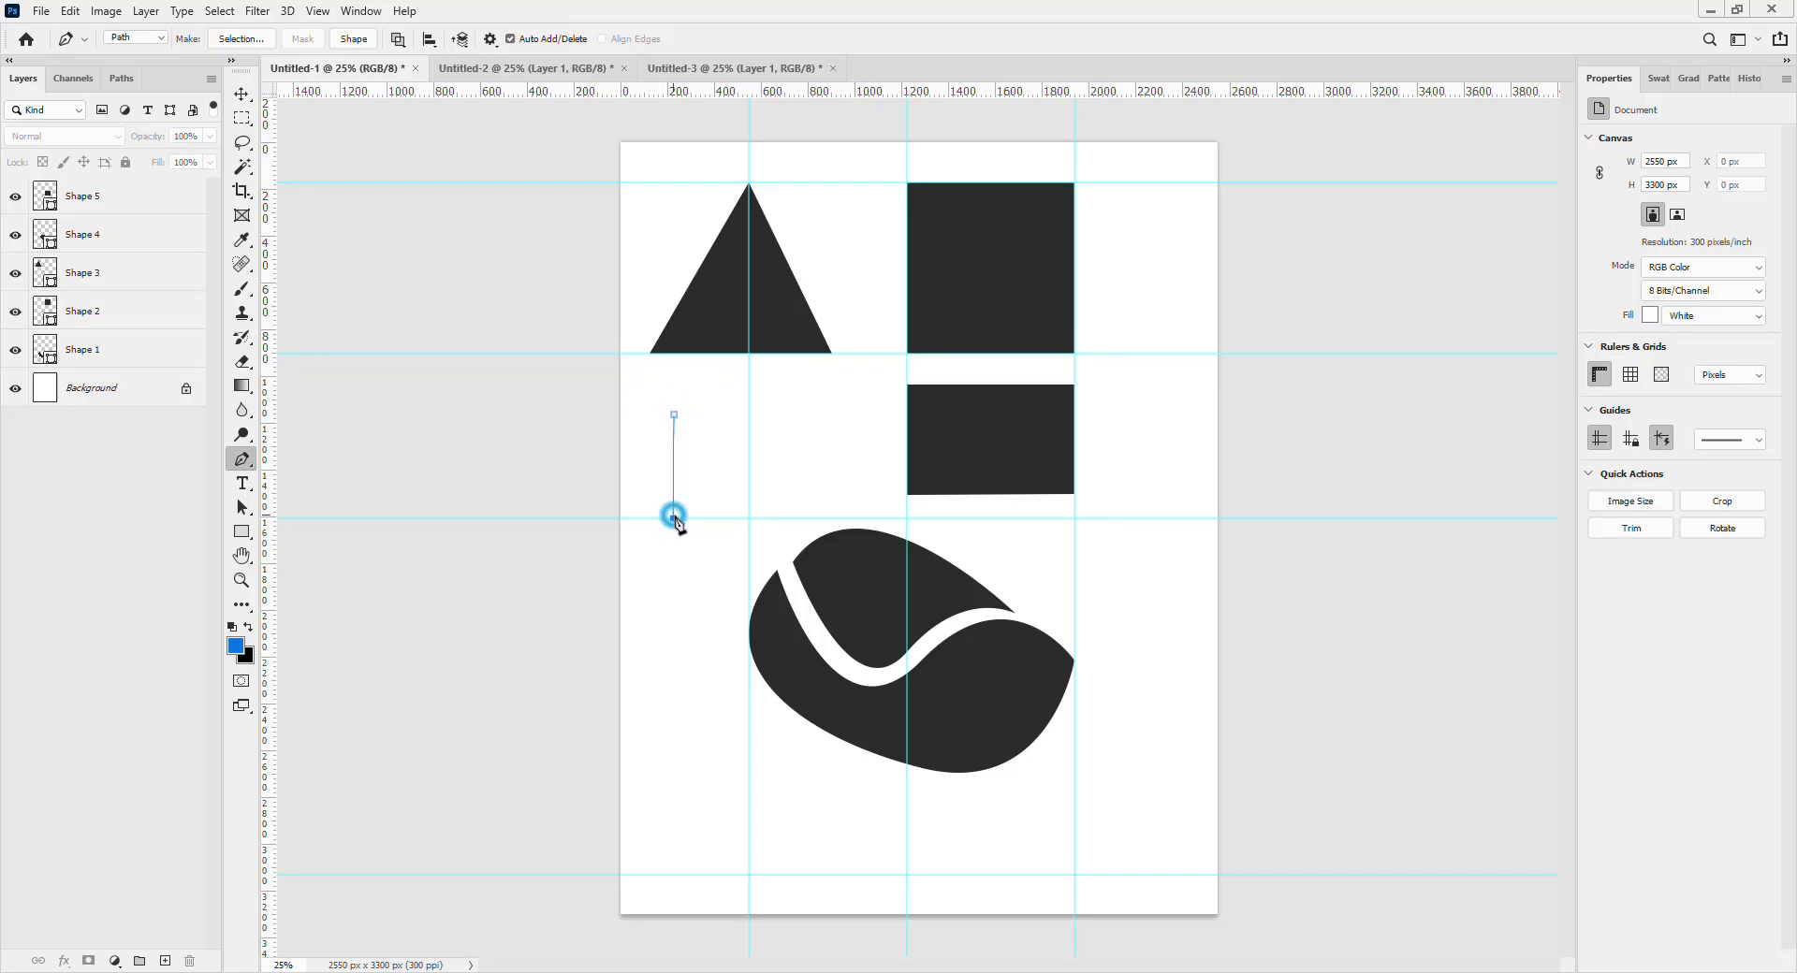
pyautogui.click(790, 518)
pyautogui.click(790, 415)
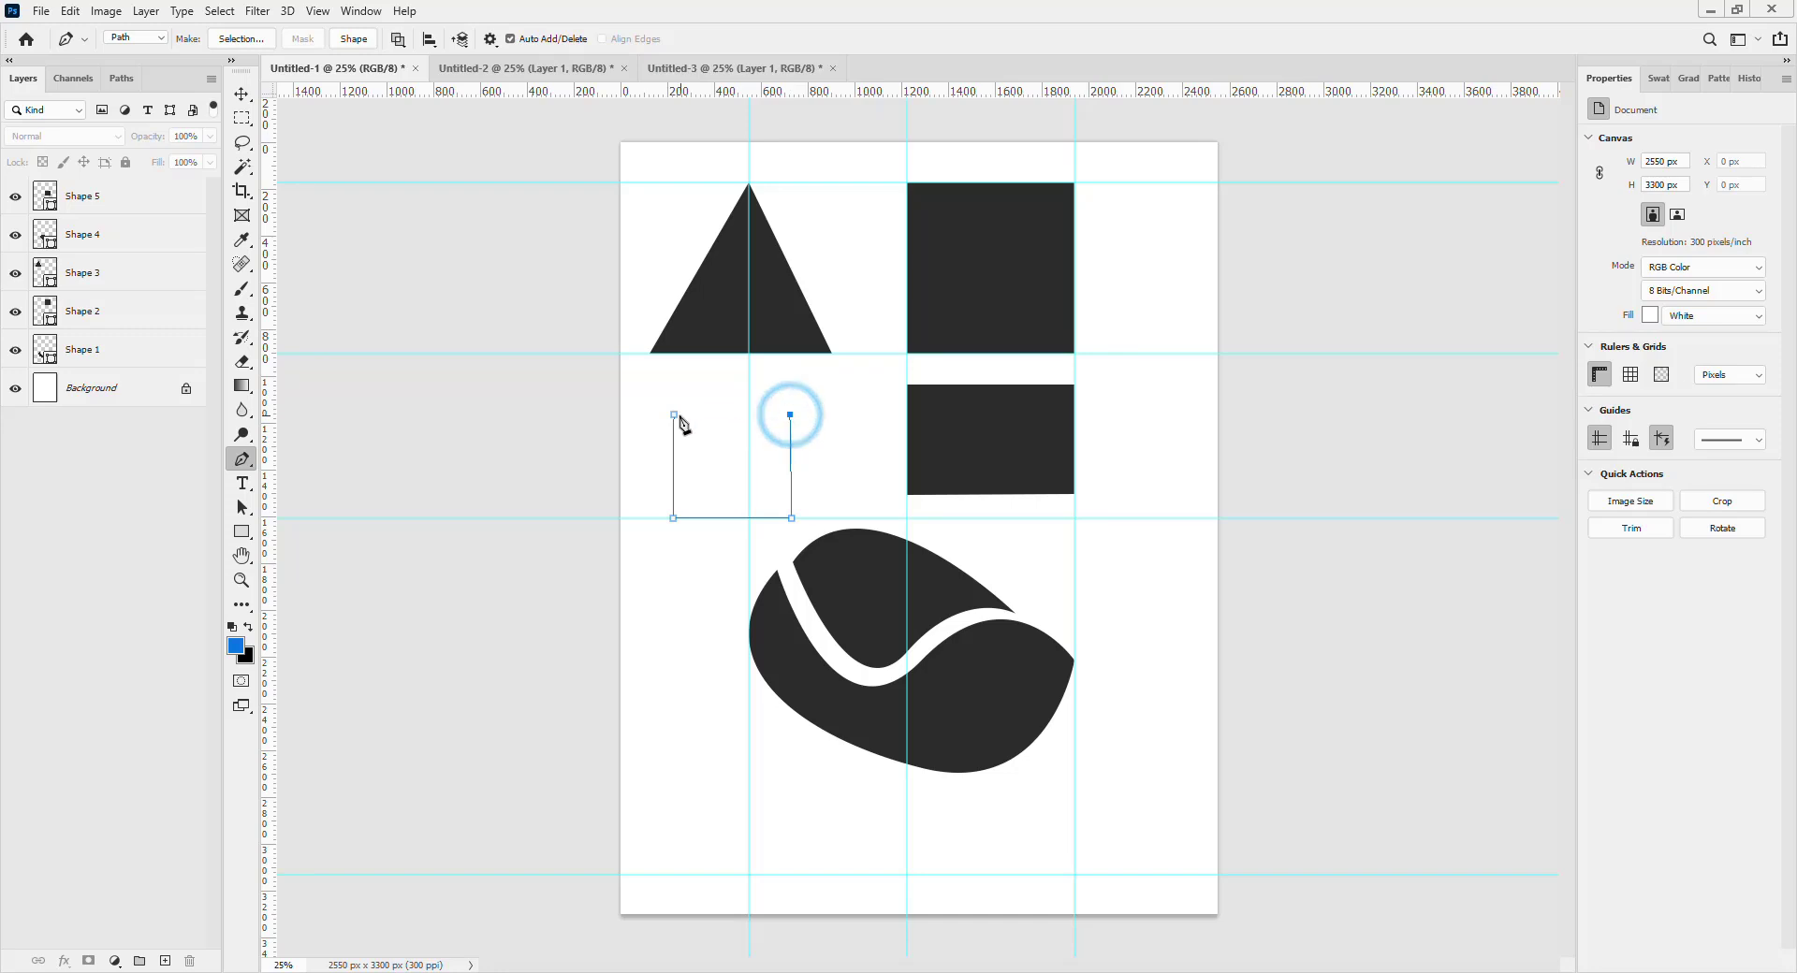
pyautogui.click(674, 415)
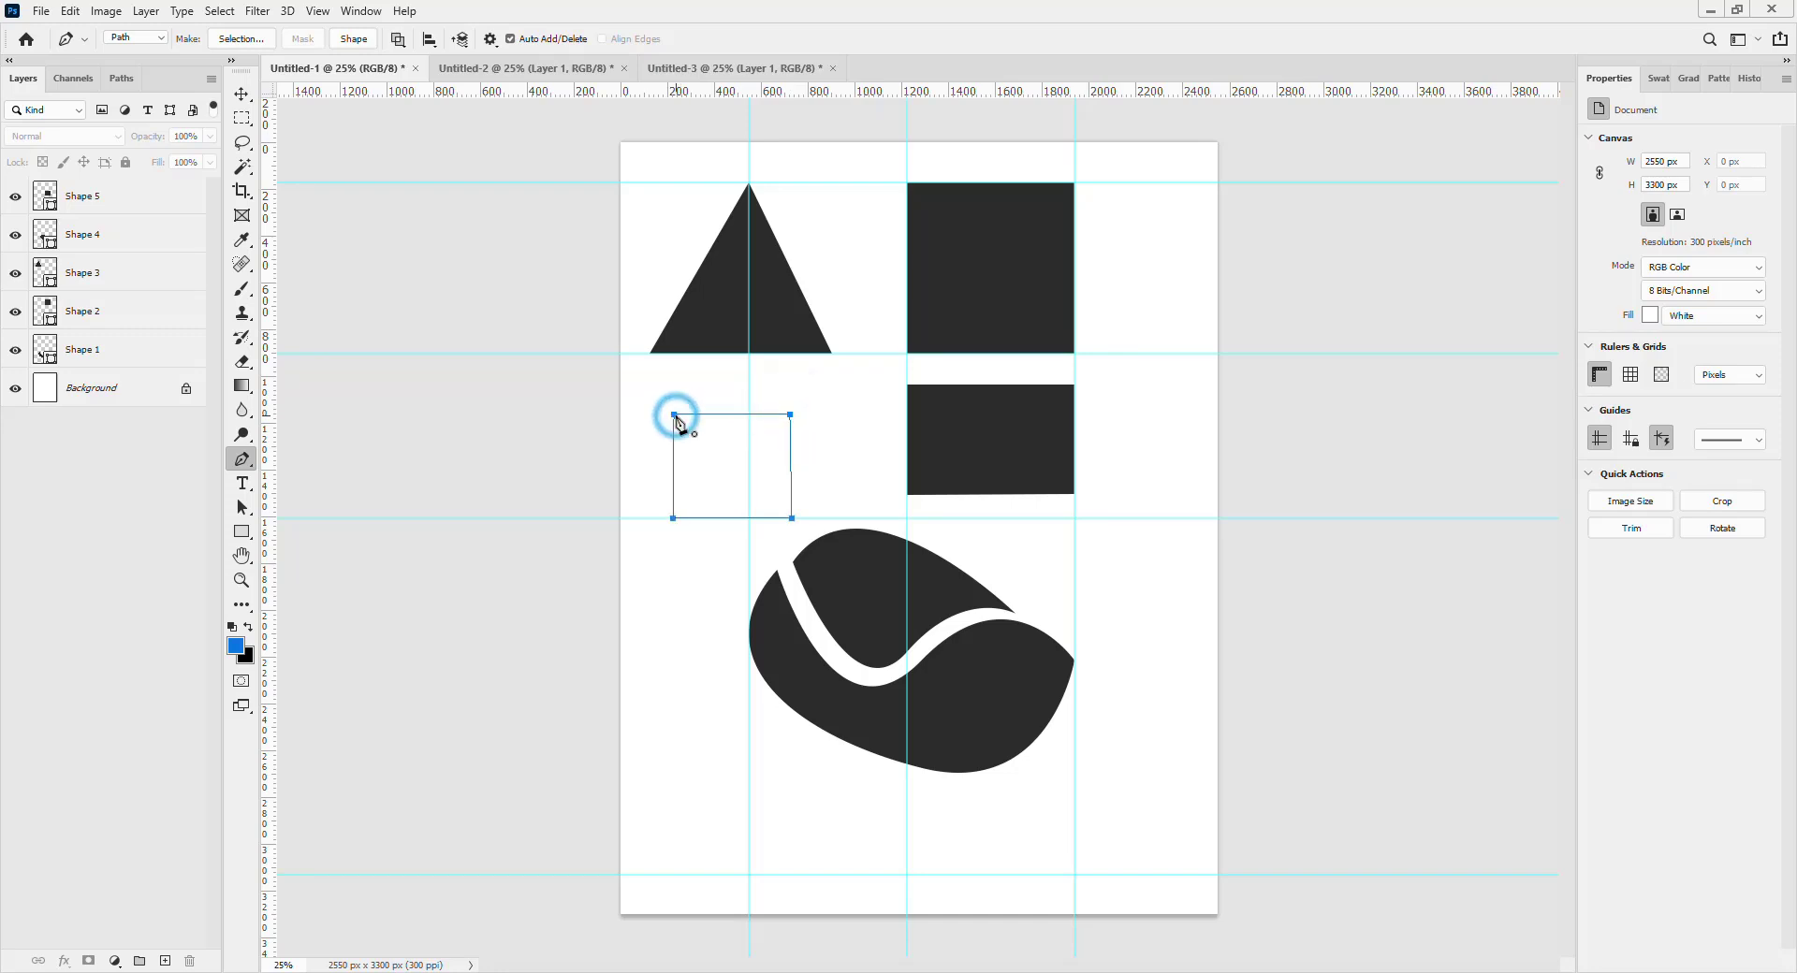
# Replace the rectangular path's upper-right anchor point with a new one on the diagonal segment, pulled outward into a curve.
pyautogui.click(790, 414)
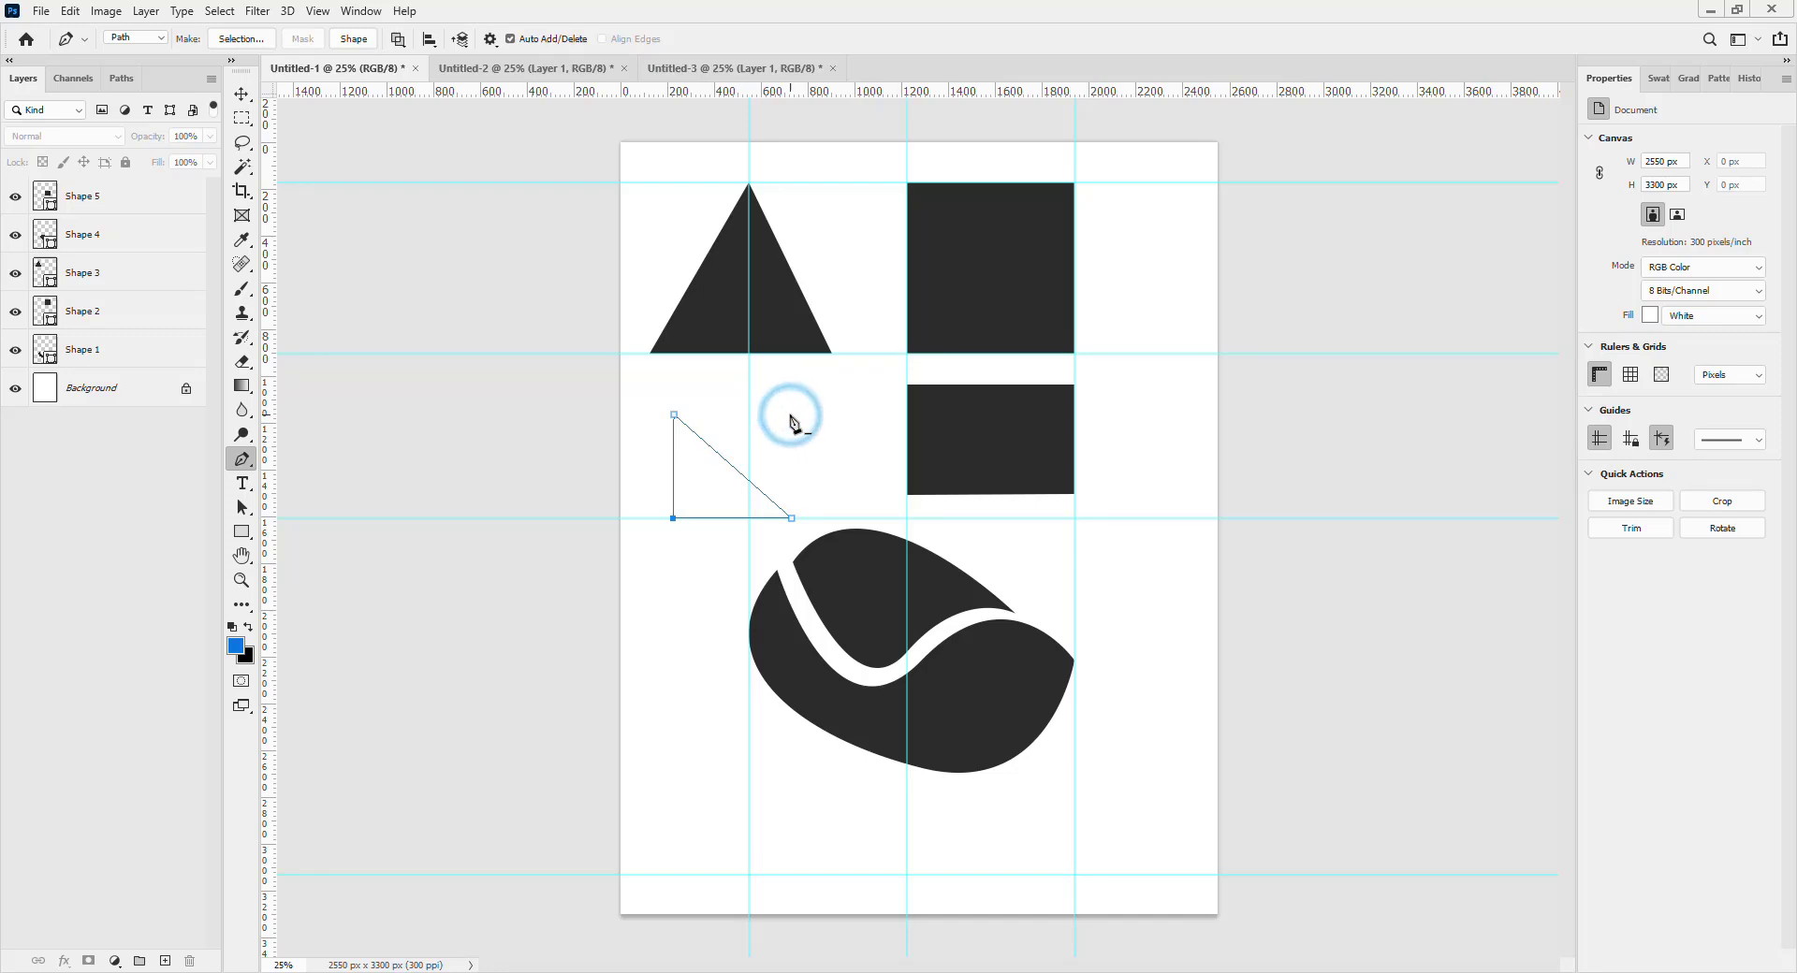
pyautogui.click(728, 461)
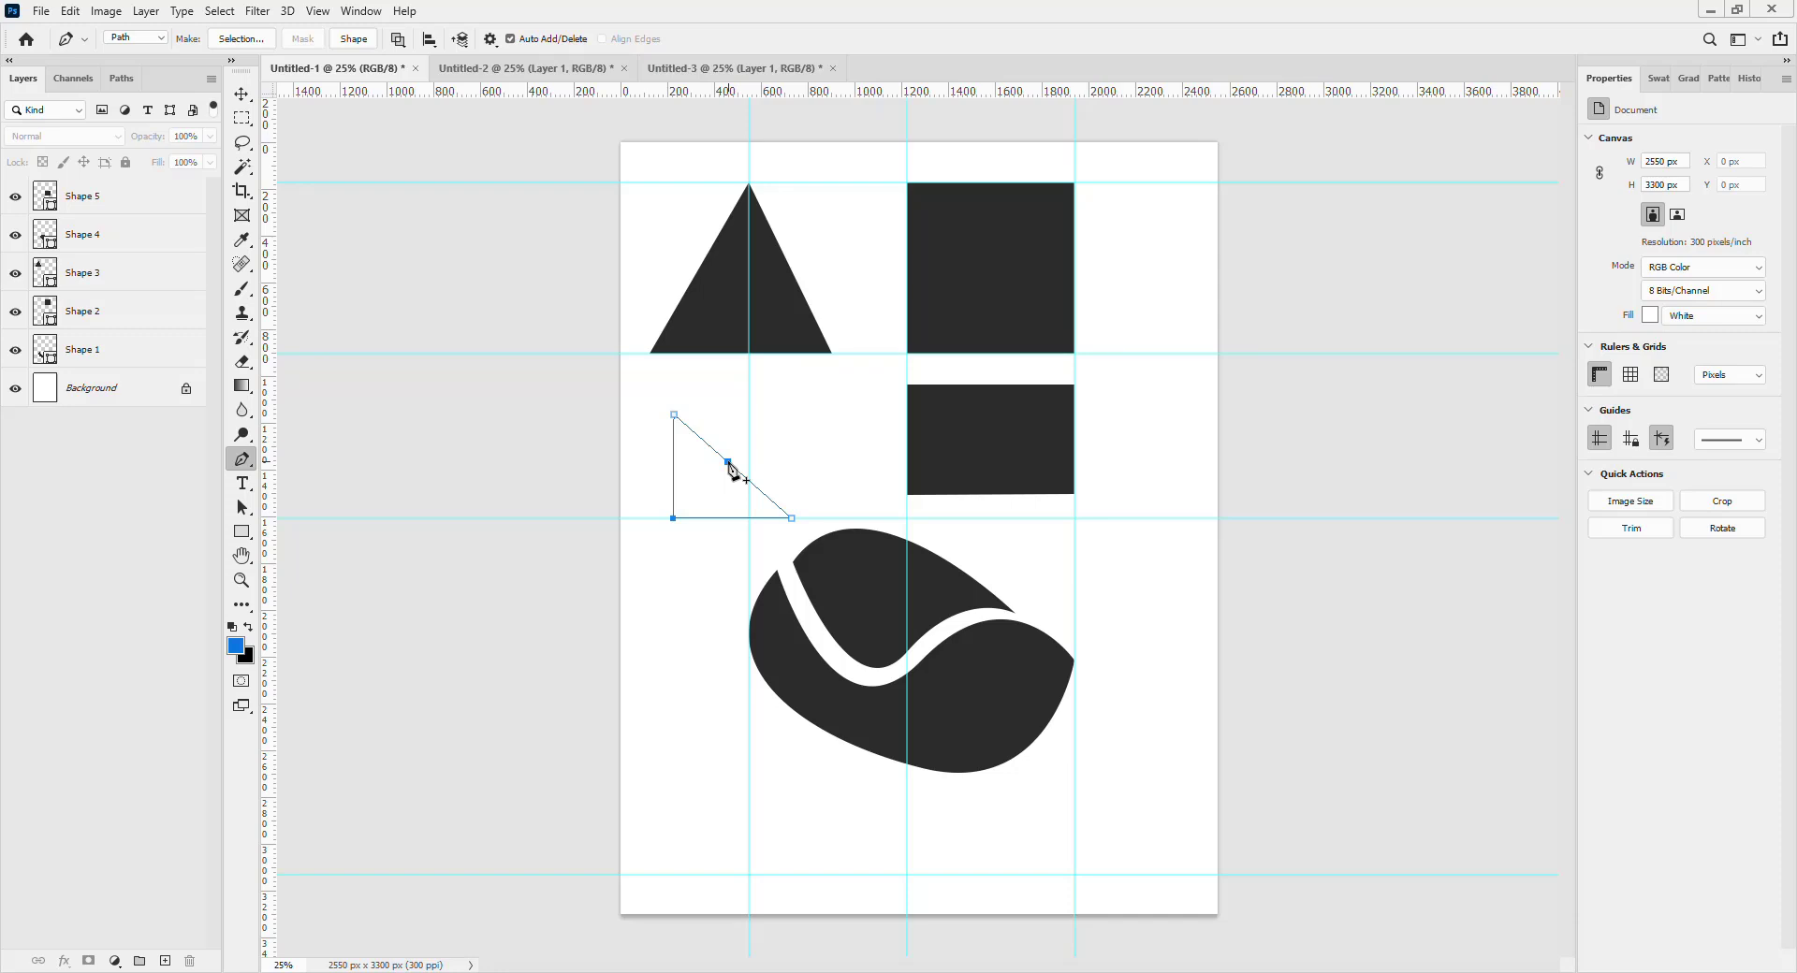
pyautogui.click(728, 463)
pyautogui.moveTo(728, 462); pyautogui.dragTo(787, 435)
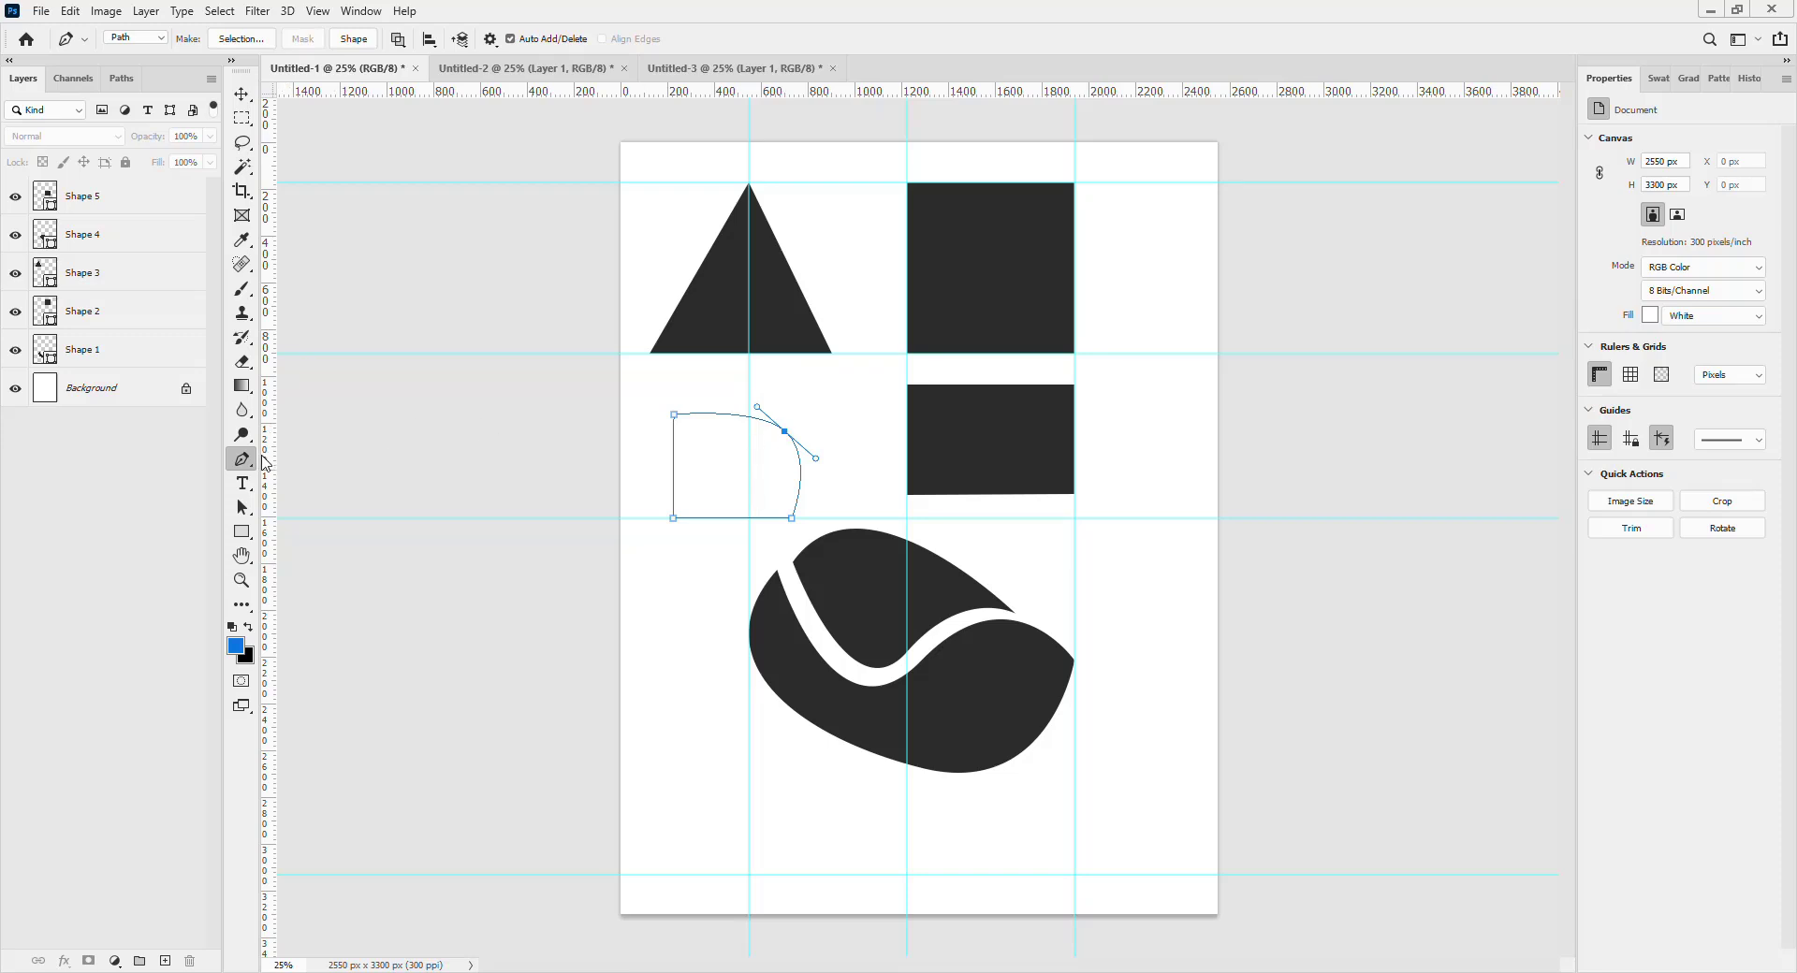
# Examine the Pen tool variants and look over the artwork in the Untitled-3 and Untitled-2 documents.
pyautogui.moveTo(251, 468); pyautogui.dragTo(358, 511)
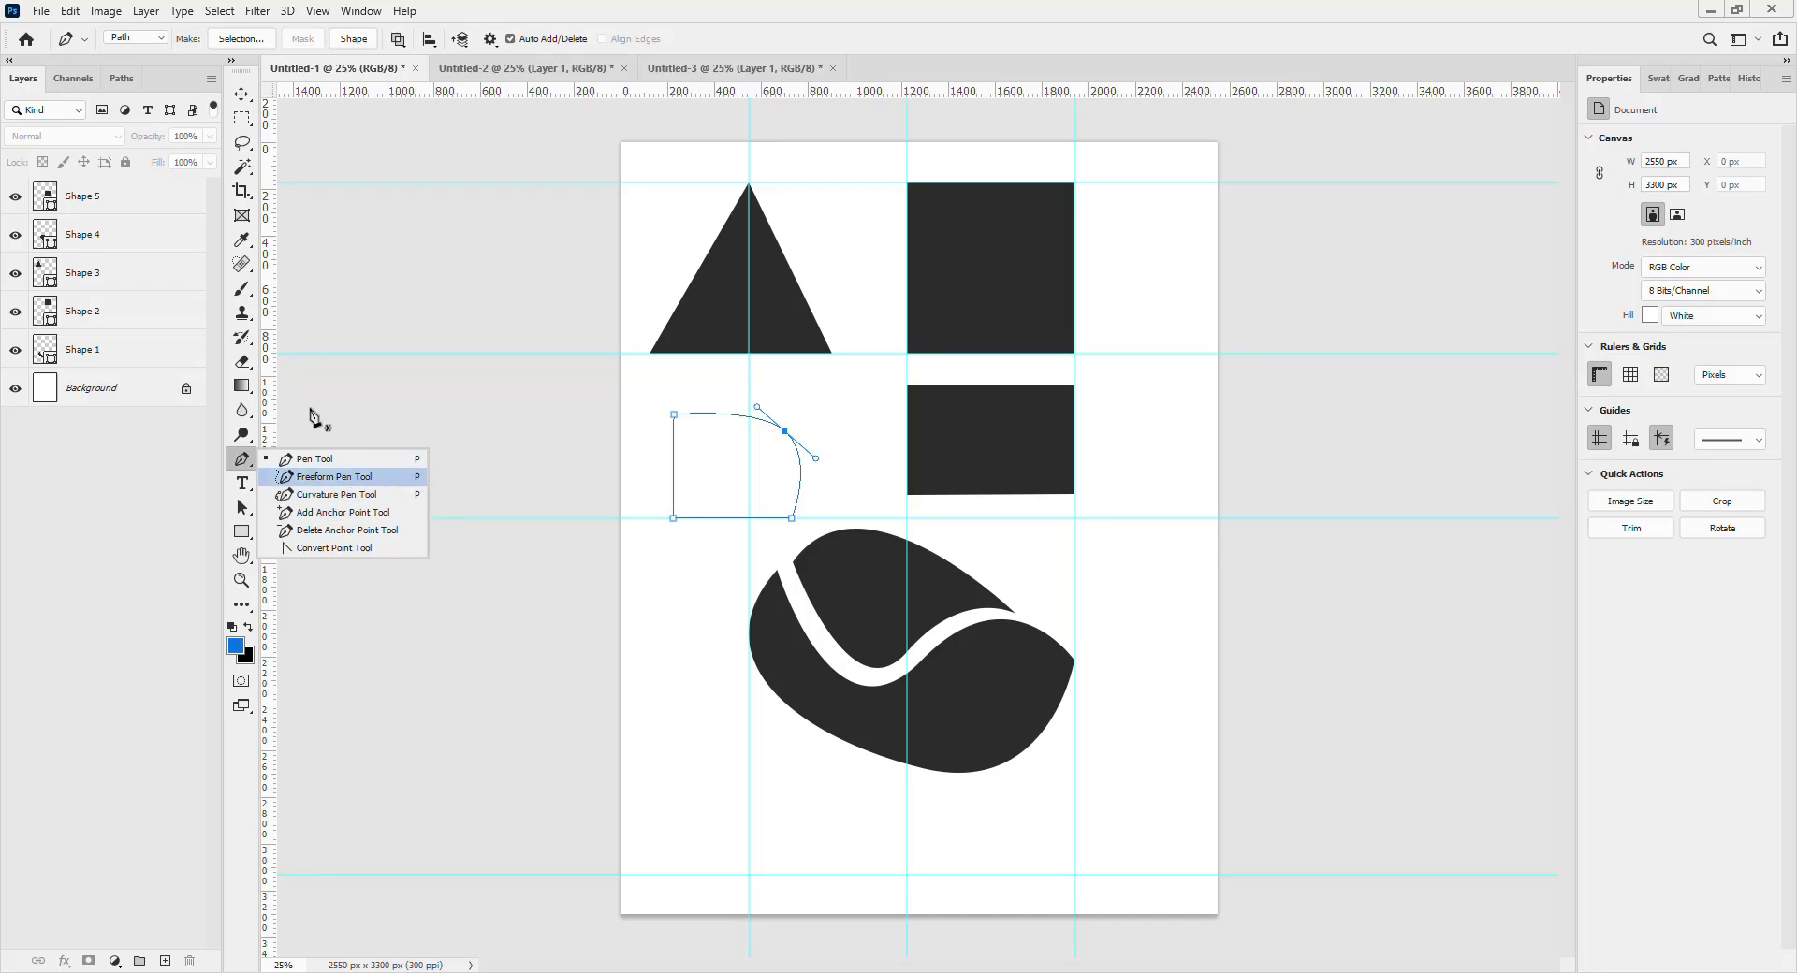
pyautogui.click(242, 95)
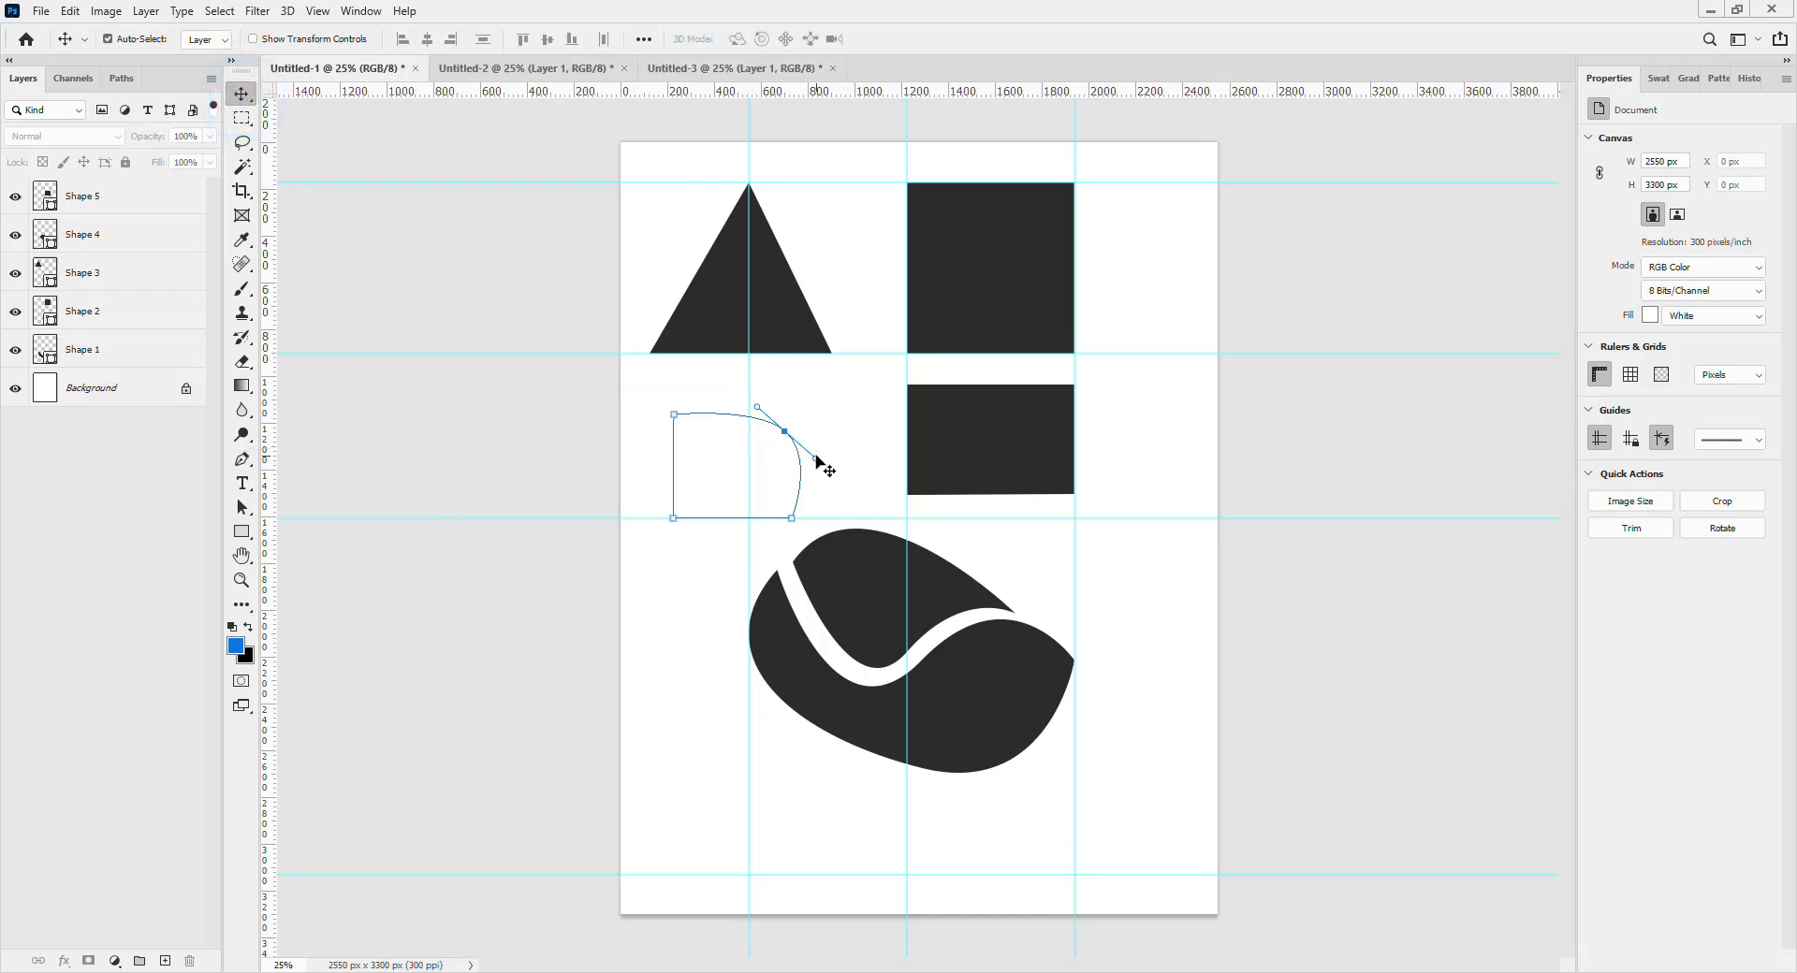
pyautogui.moveTo(815, 458); pyautogui.dragTo(815, 406)
pyautogui.click(1142, 592)
pyautogui.click(706, 69)
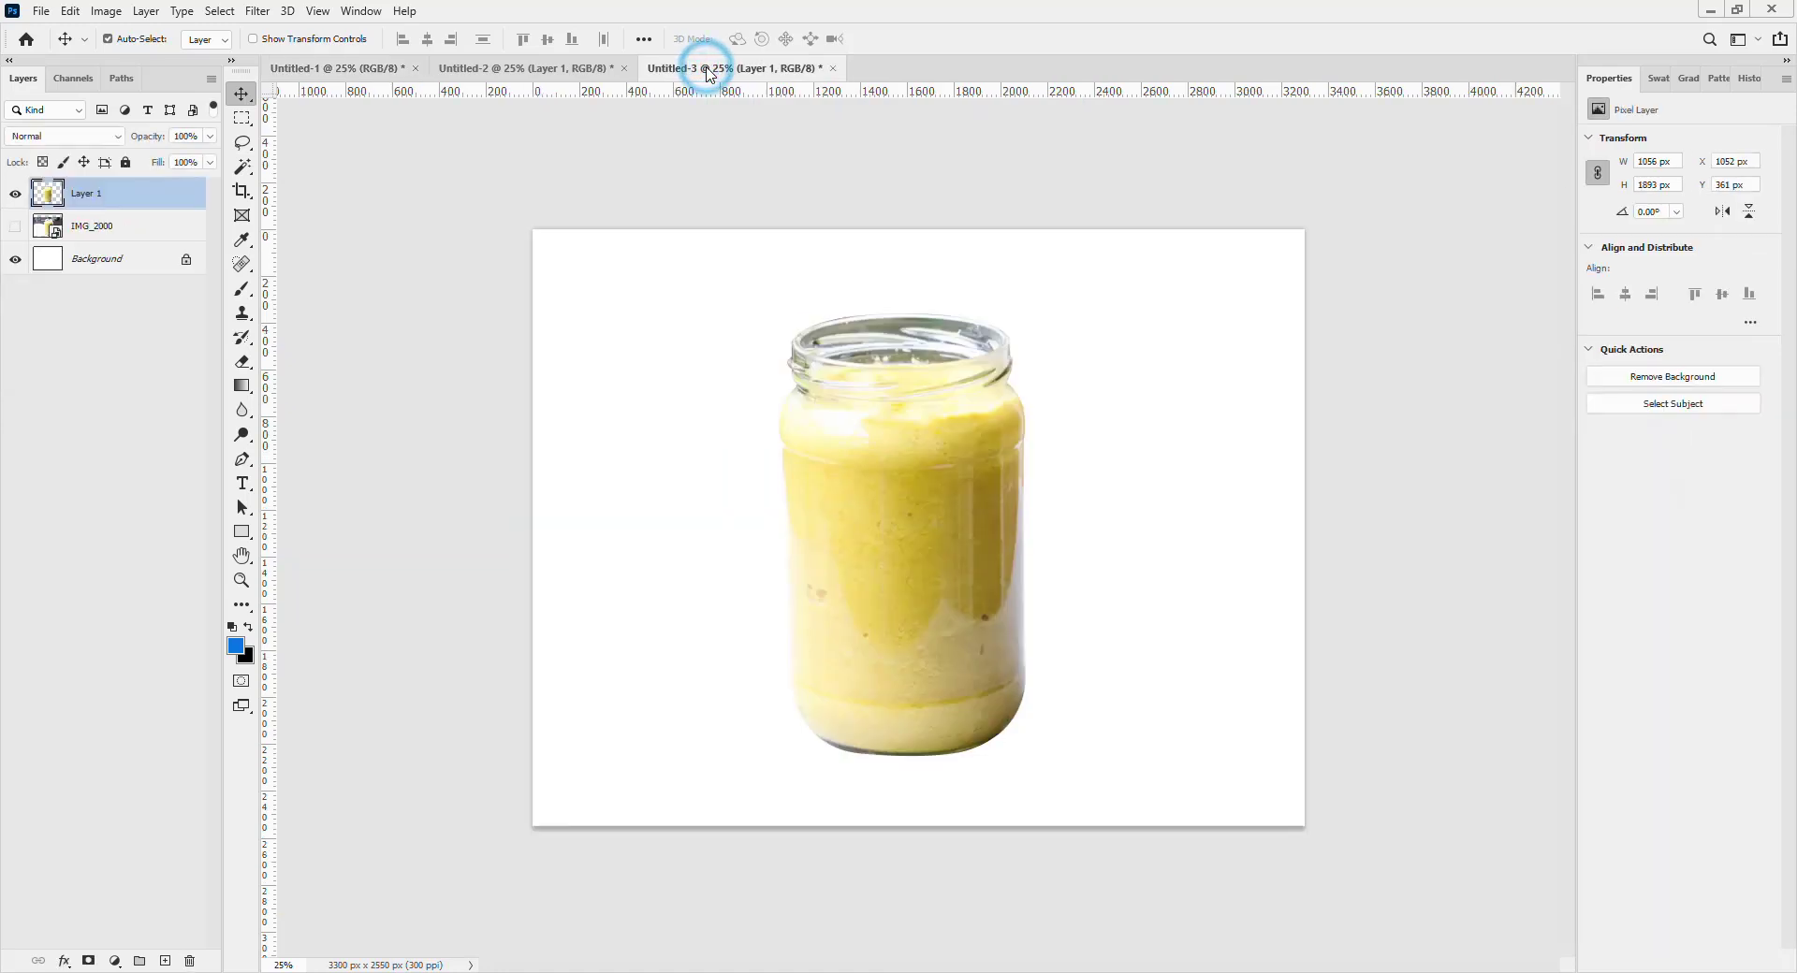
pyautogui.moveTo(880, 523); pyautogui.dragTo(885, 521)
pyautogui.click(542, 82)
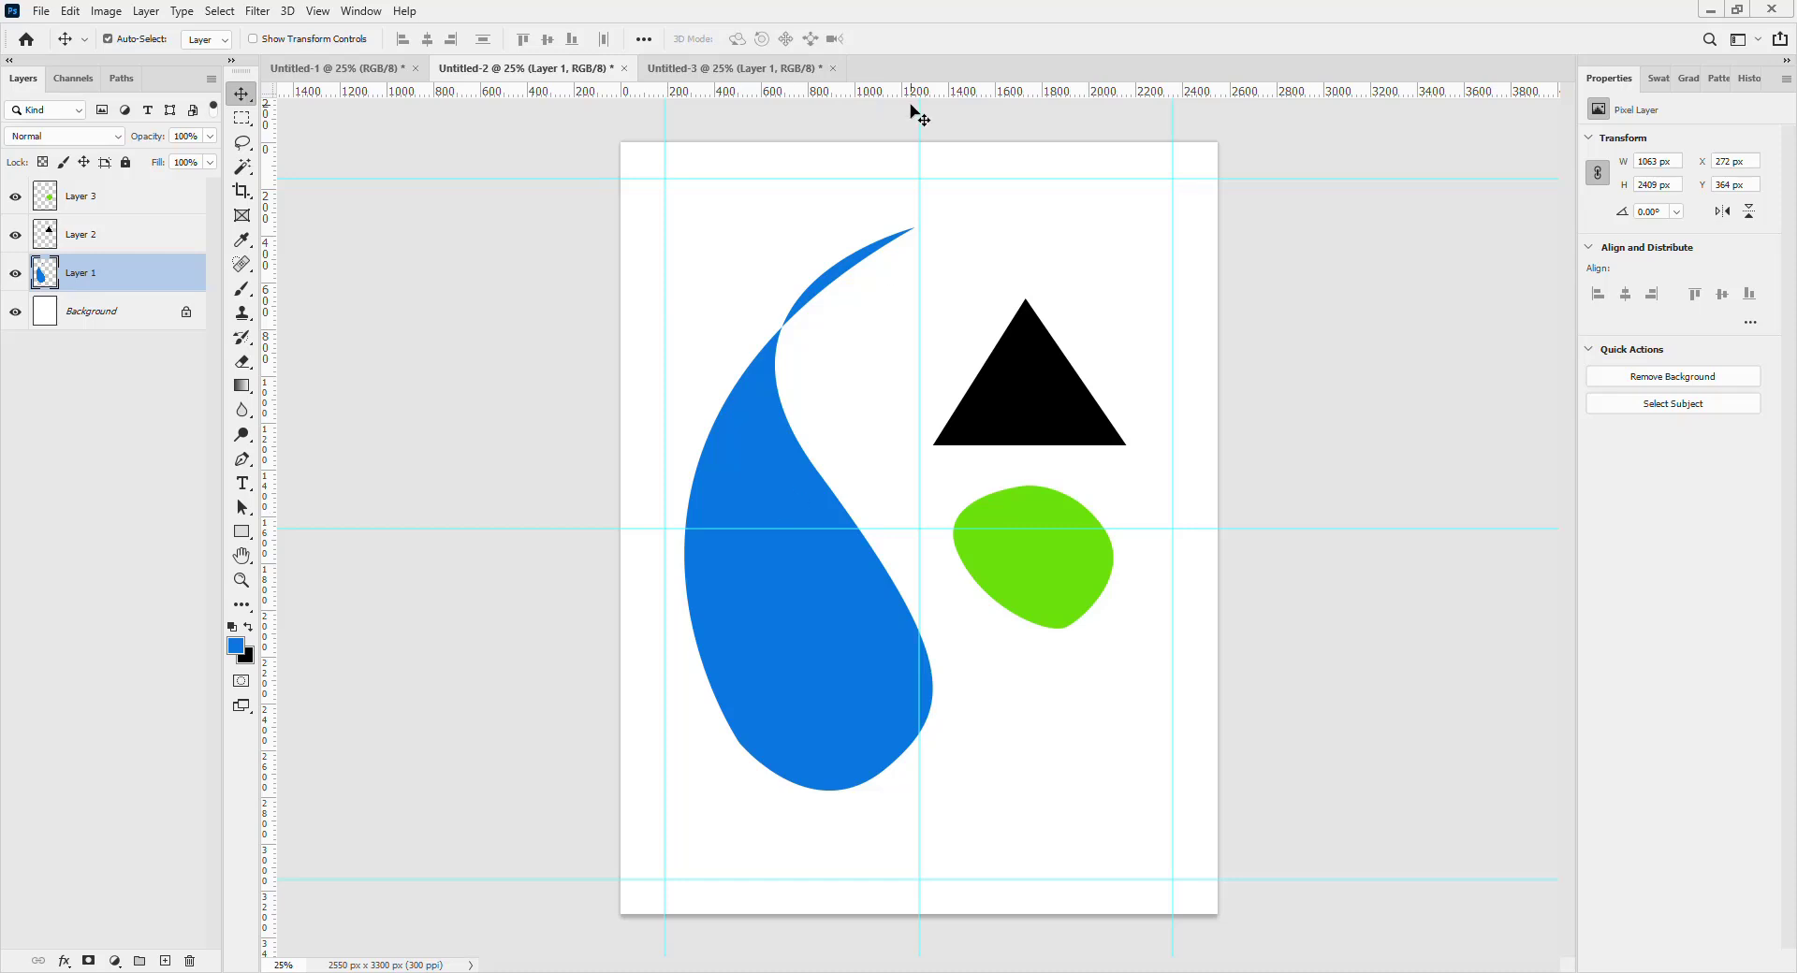
pyautogui.click(761, 69)
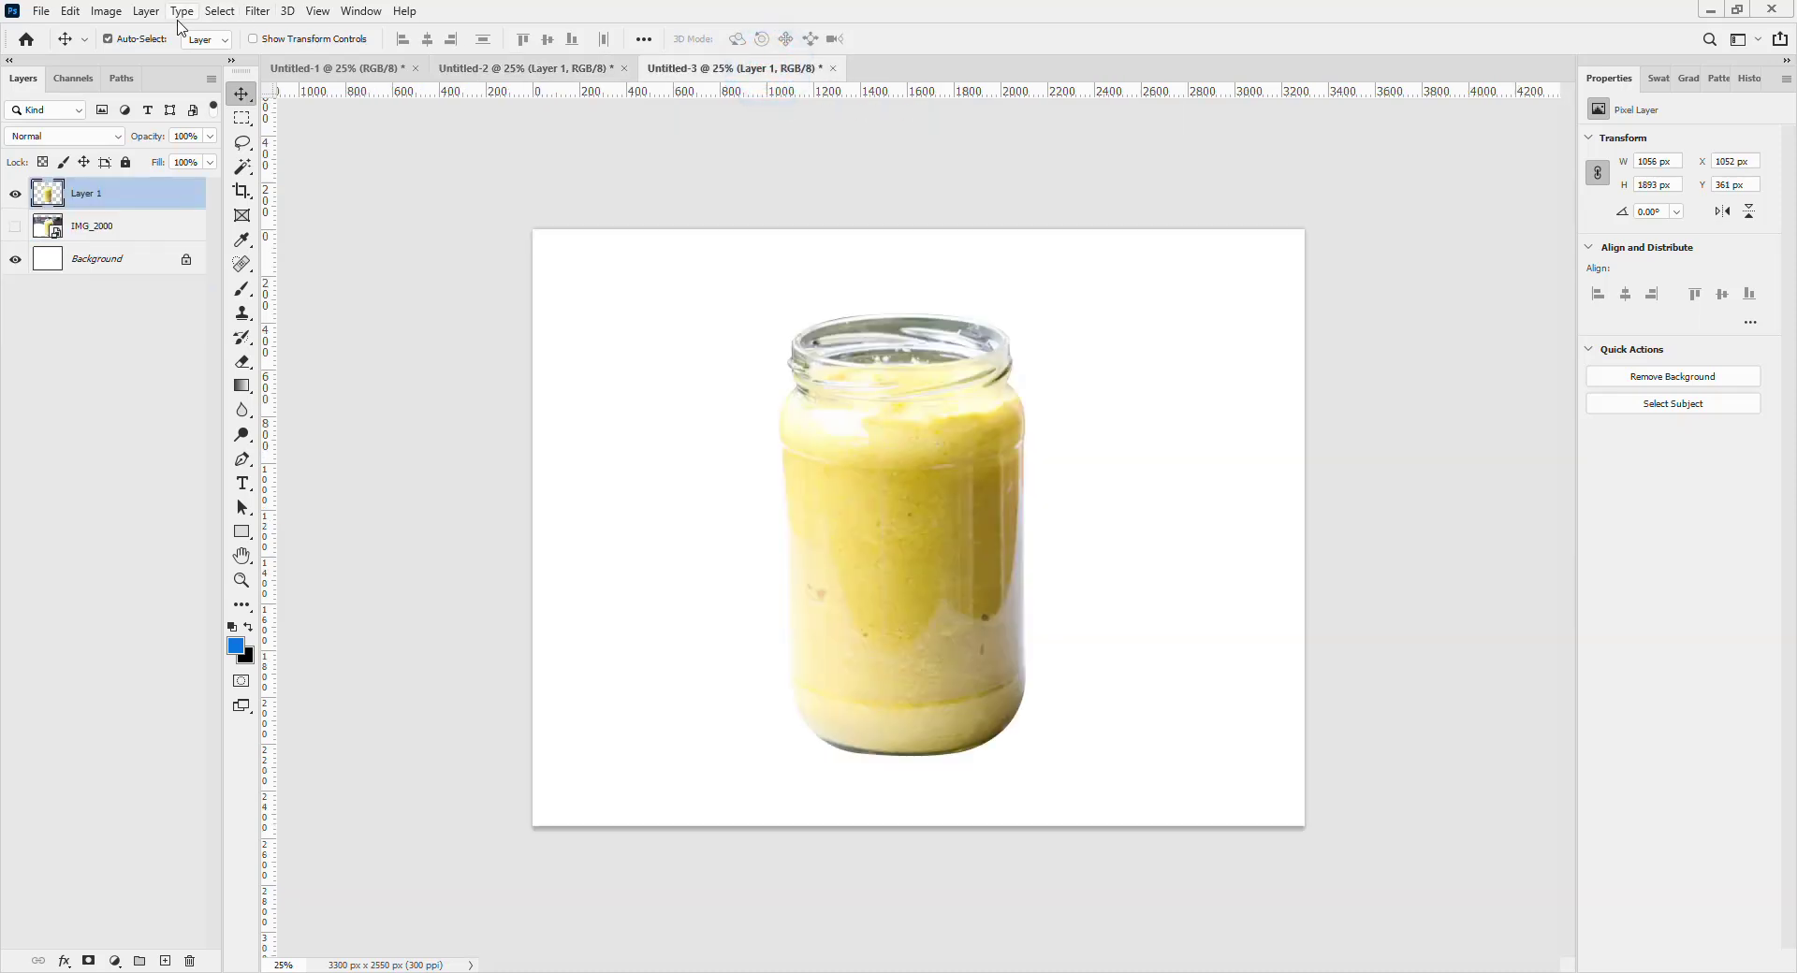
# Create a portrait 8.5 x 11 inch RGB document at 300 pixels/inch with a white background and add an empty layer.
pyautogui.click(47, 13)
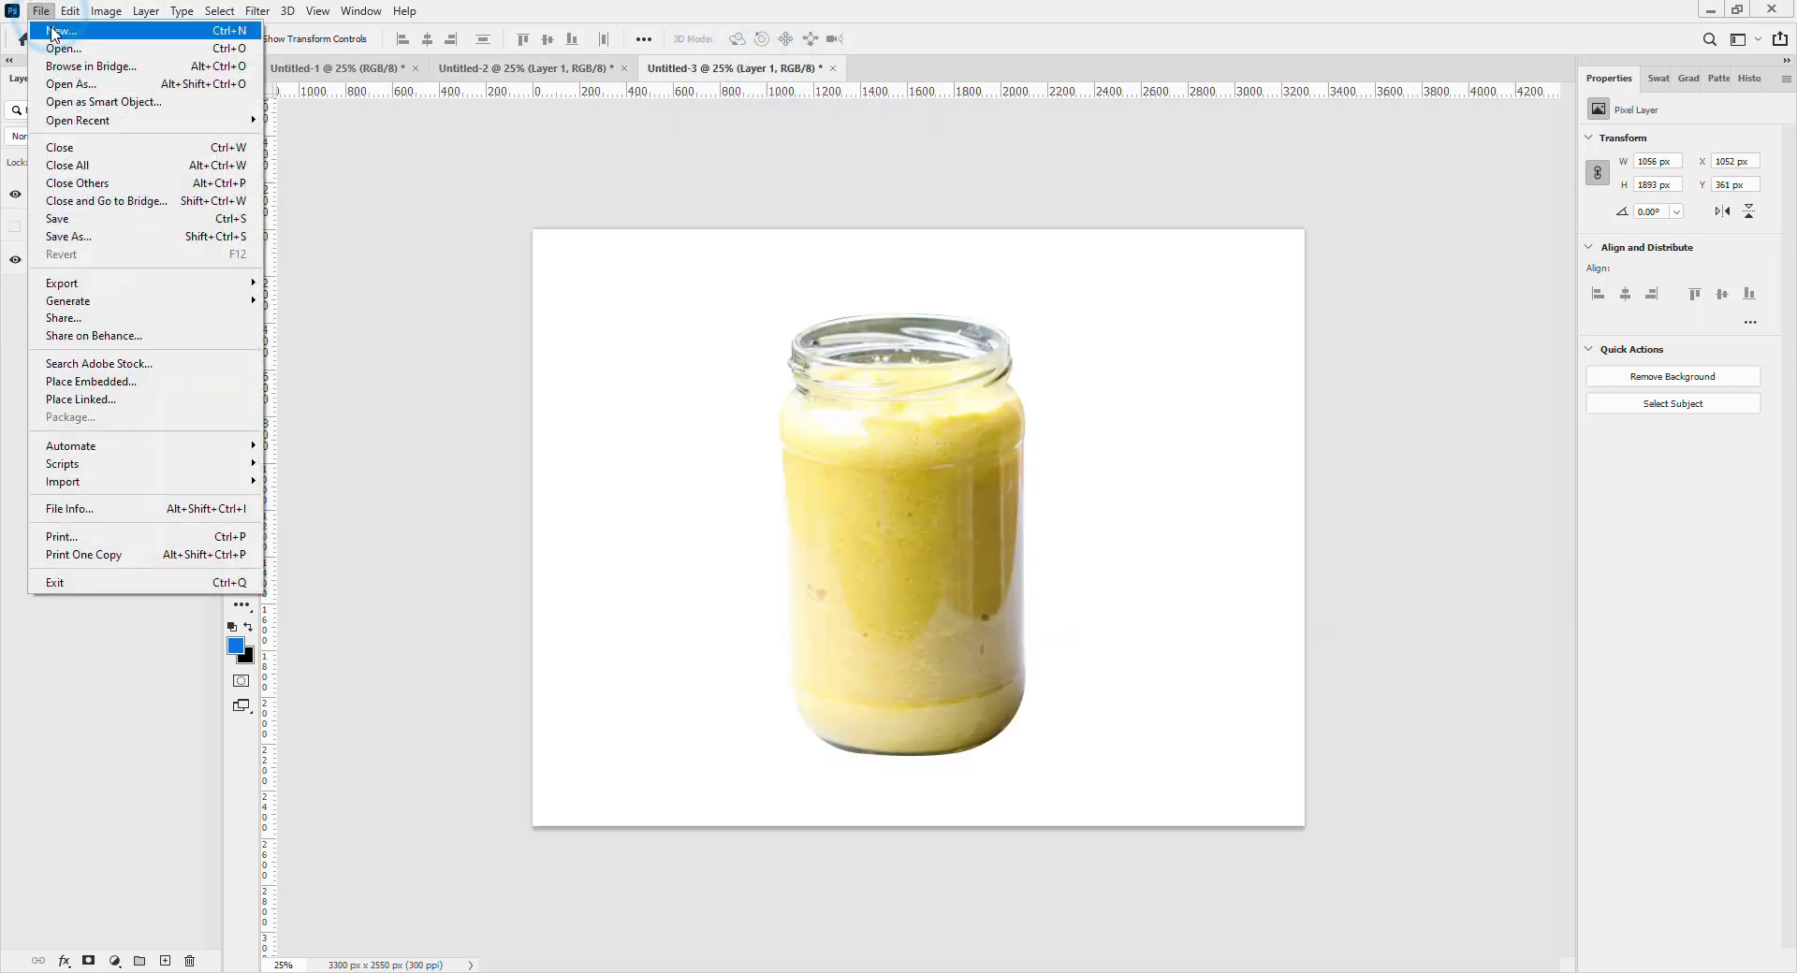
pyautogui.click(49, 29)
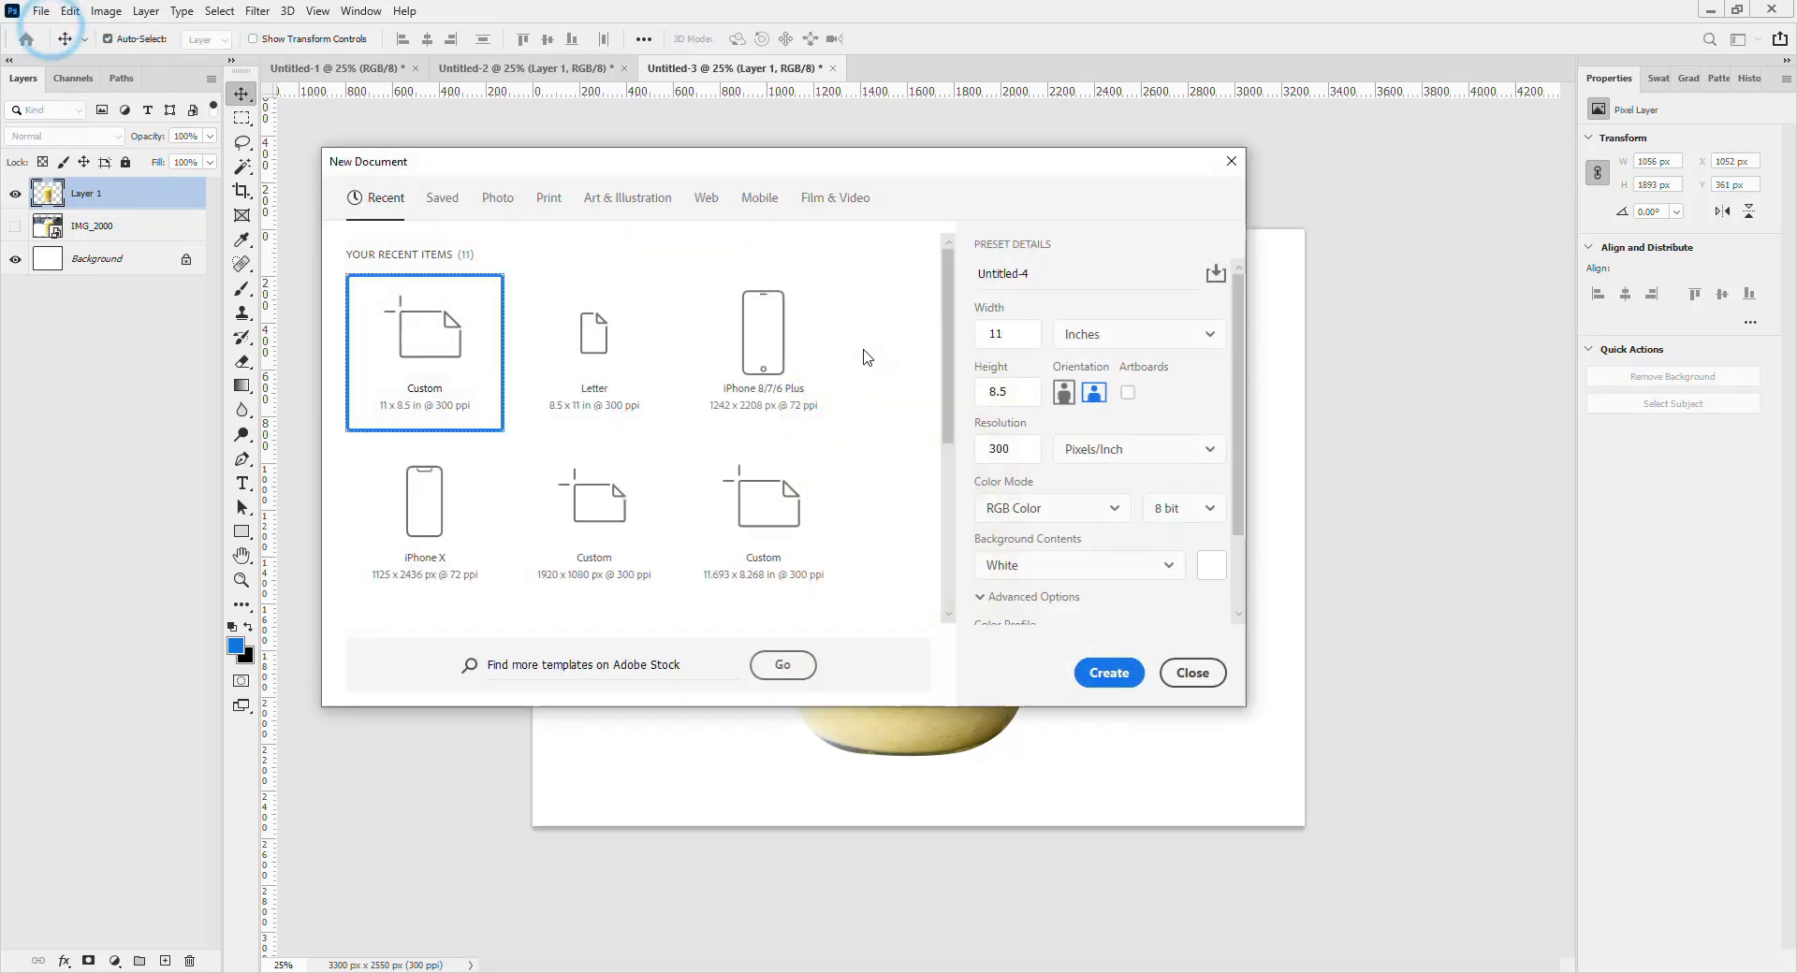
pyautogui.click(1095, 392)
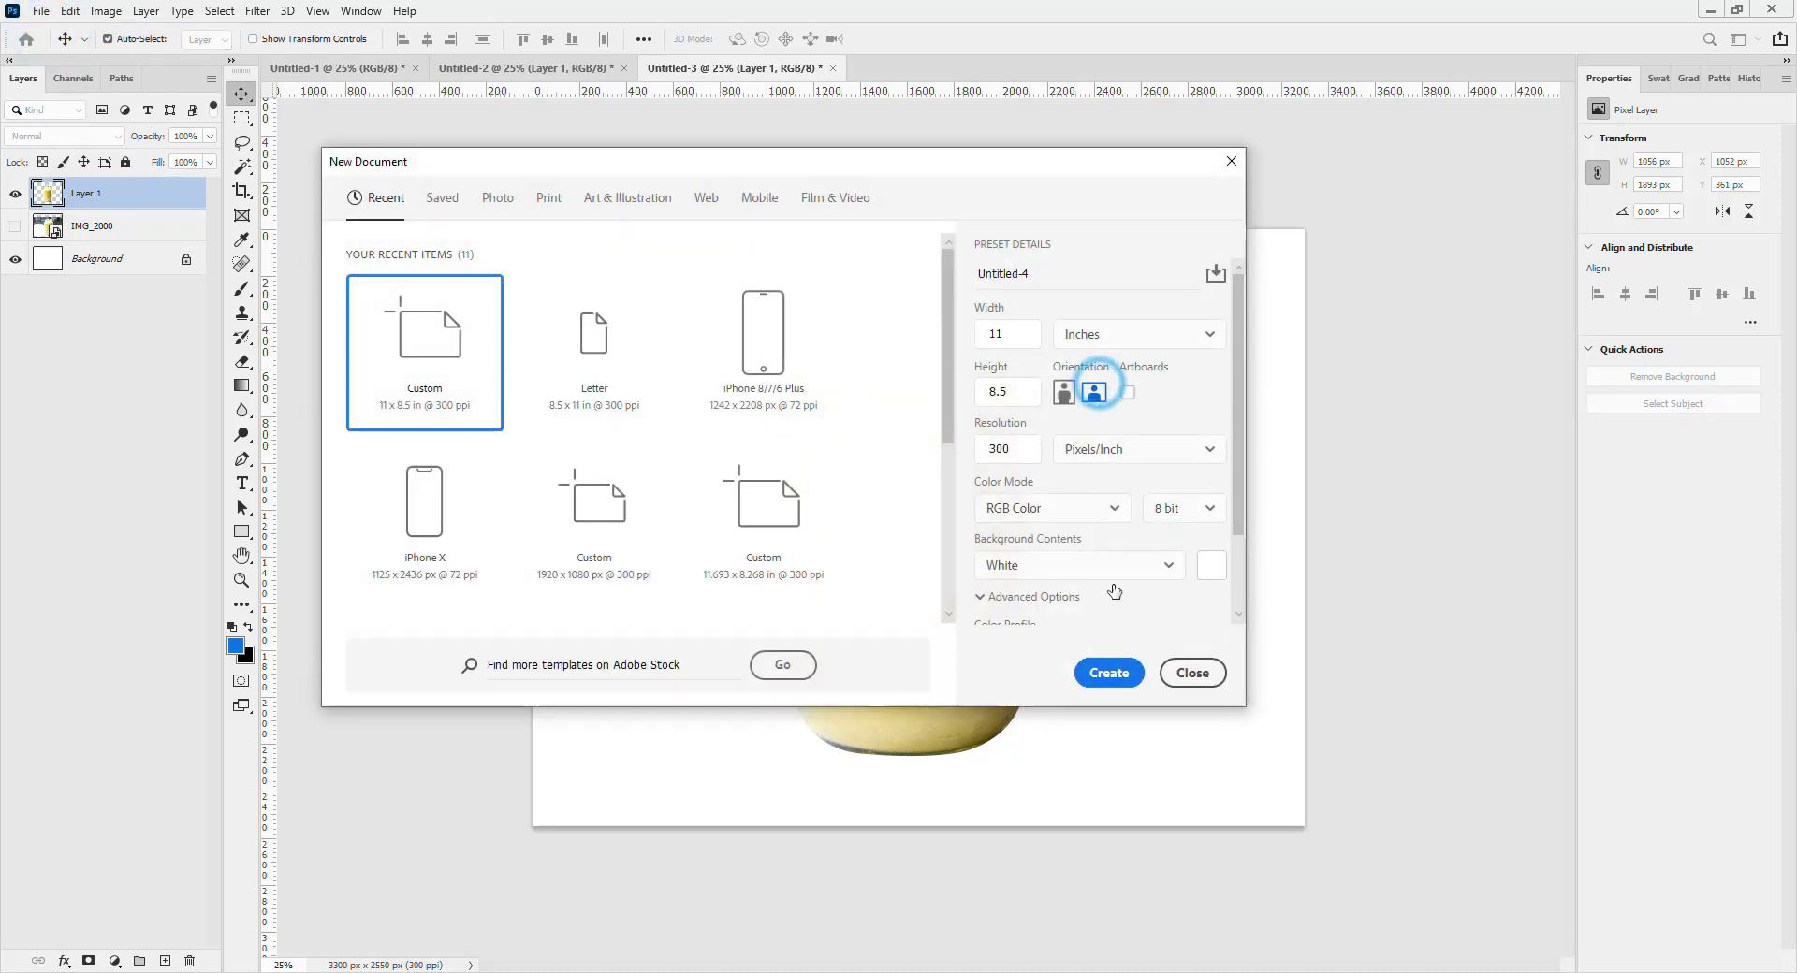
pyautogui.click(1064, 393)
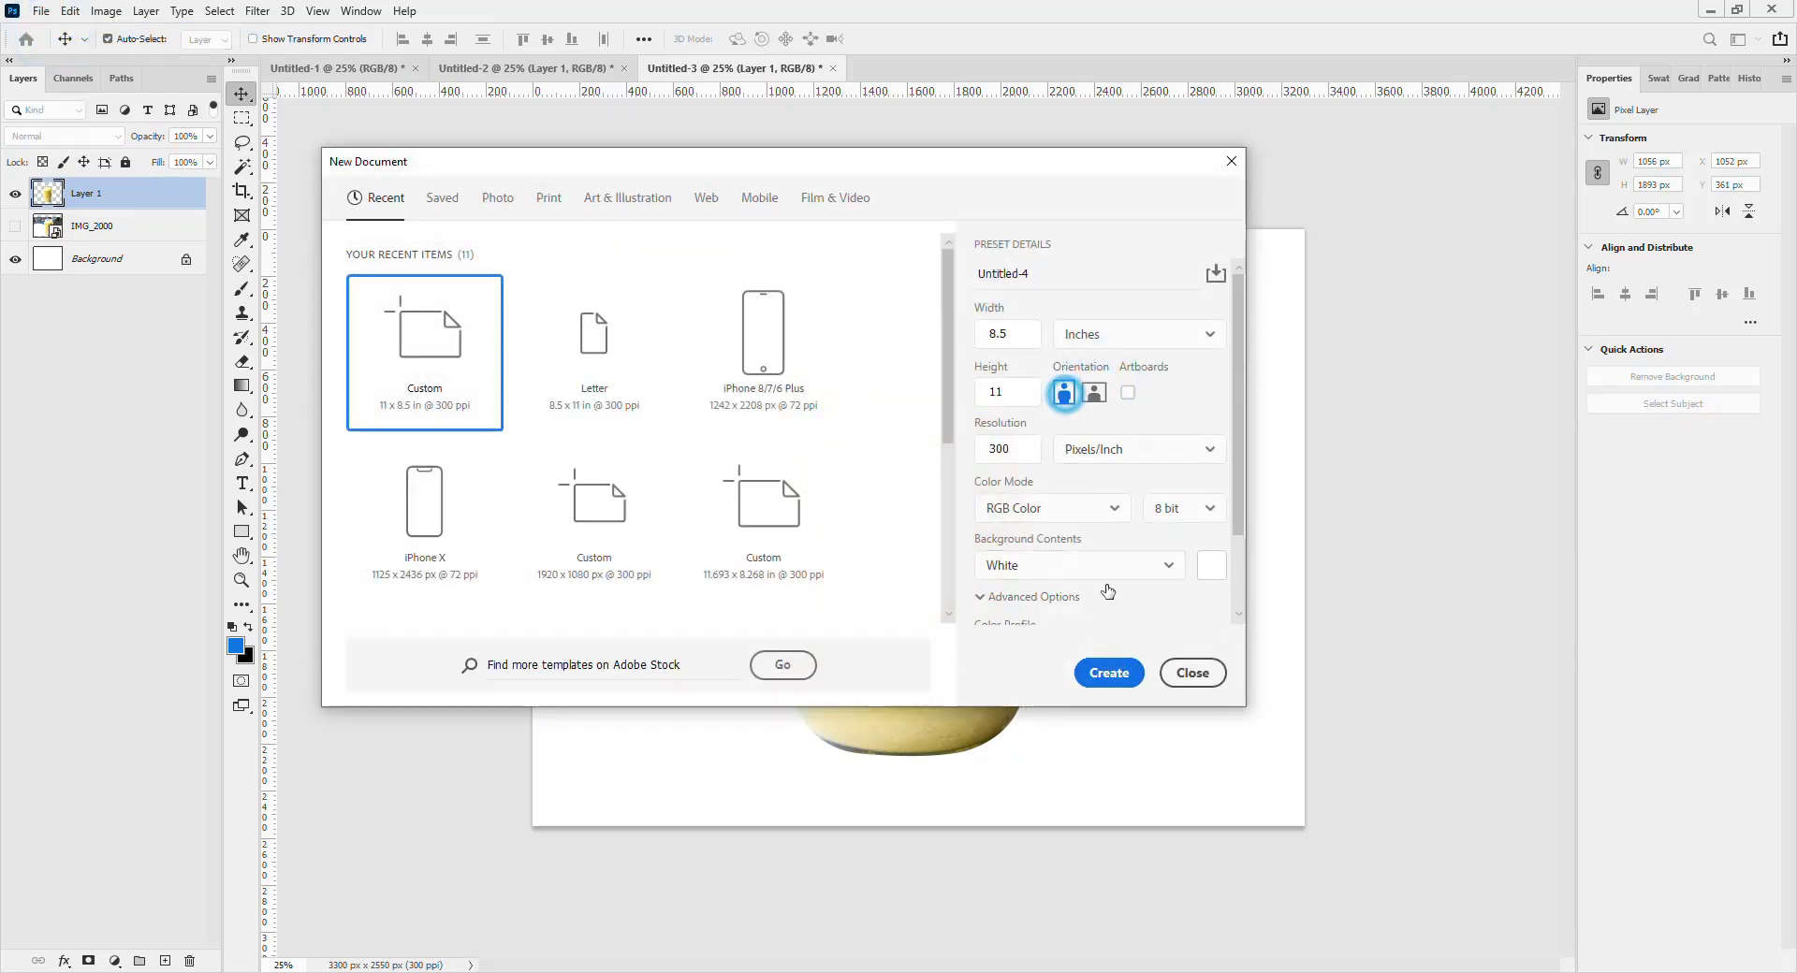
pyautogui.click(1108, 673)
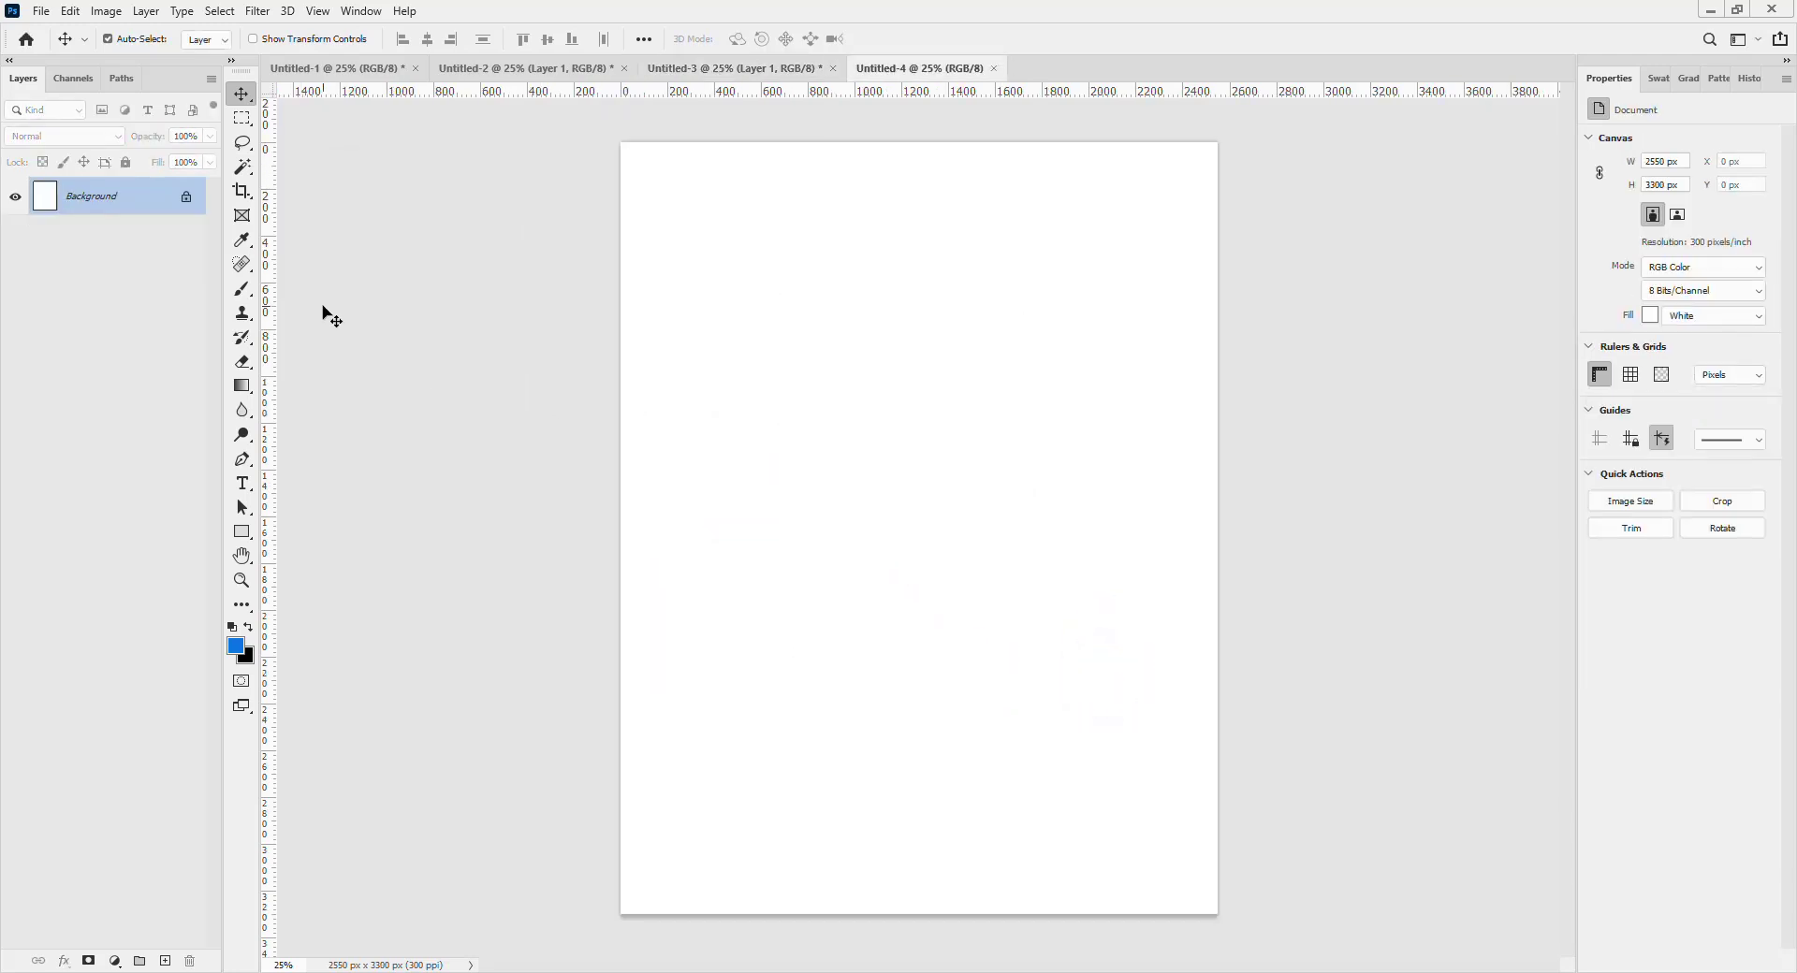
pyautogui.click(165, 961)
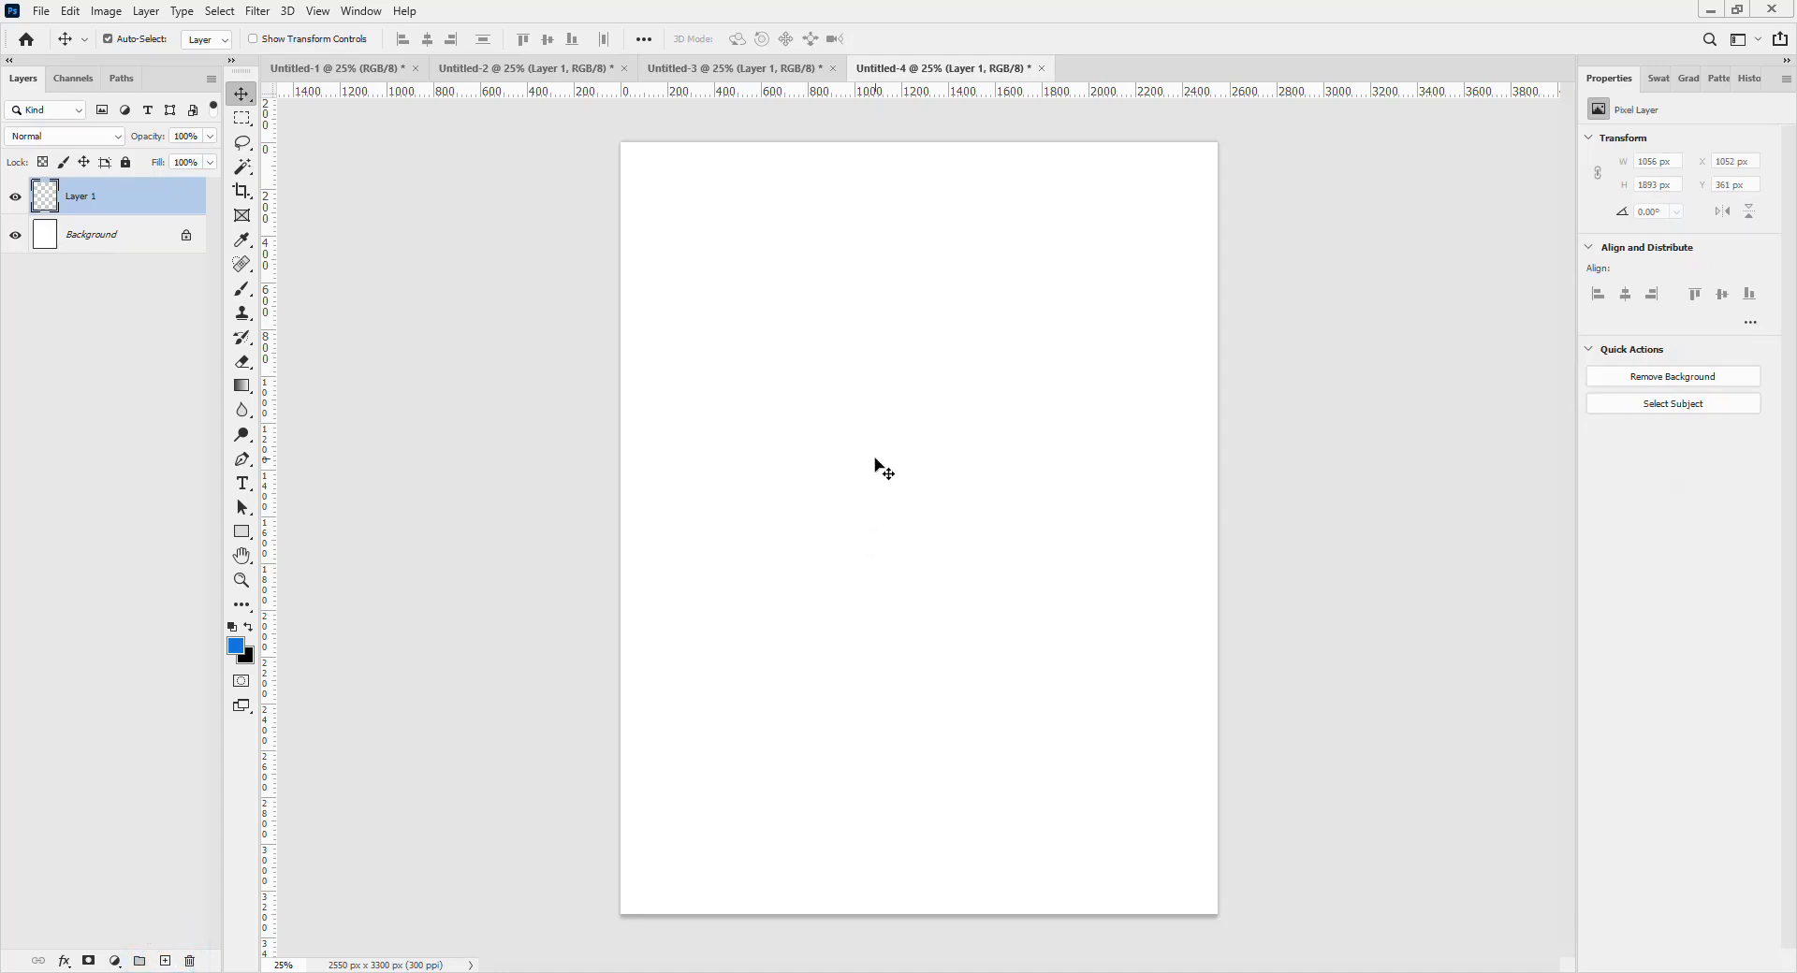
# Draw a closed, curved figure-eight path about 1078 px wide and 2058 px tall on the page with the Pen tool.
pyautogui.press('p')
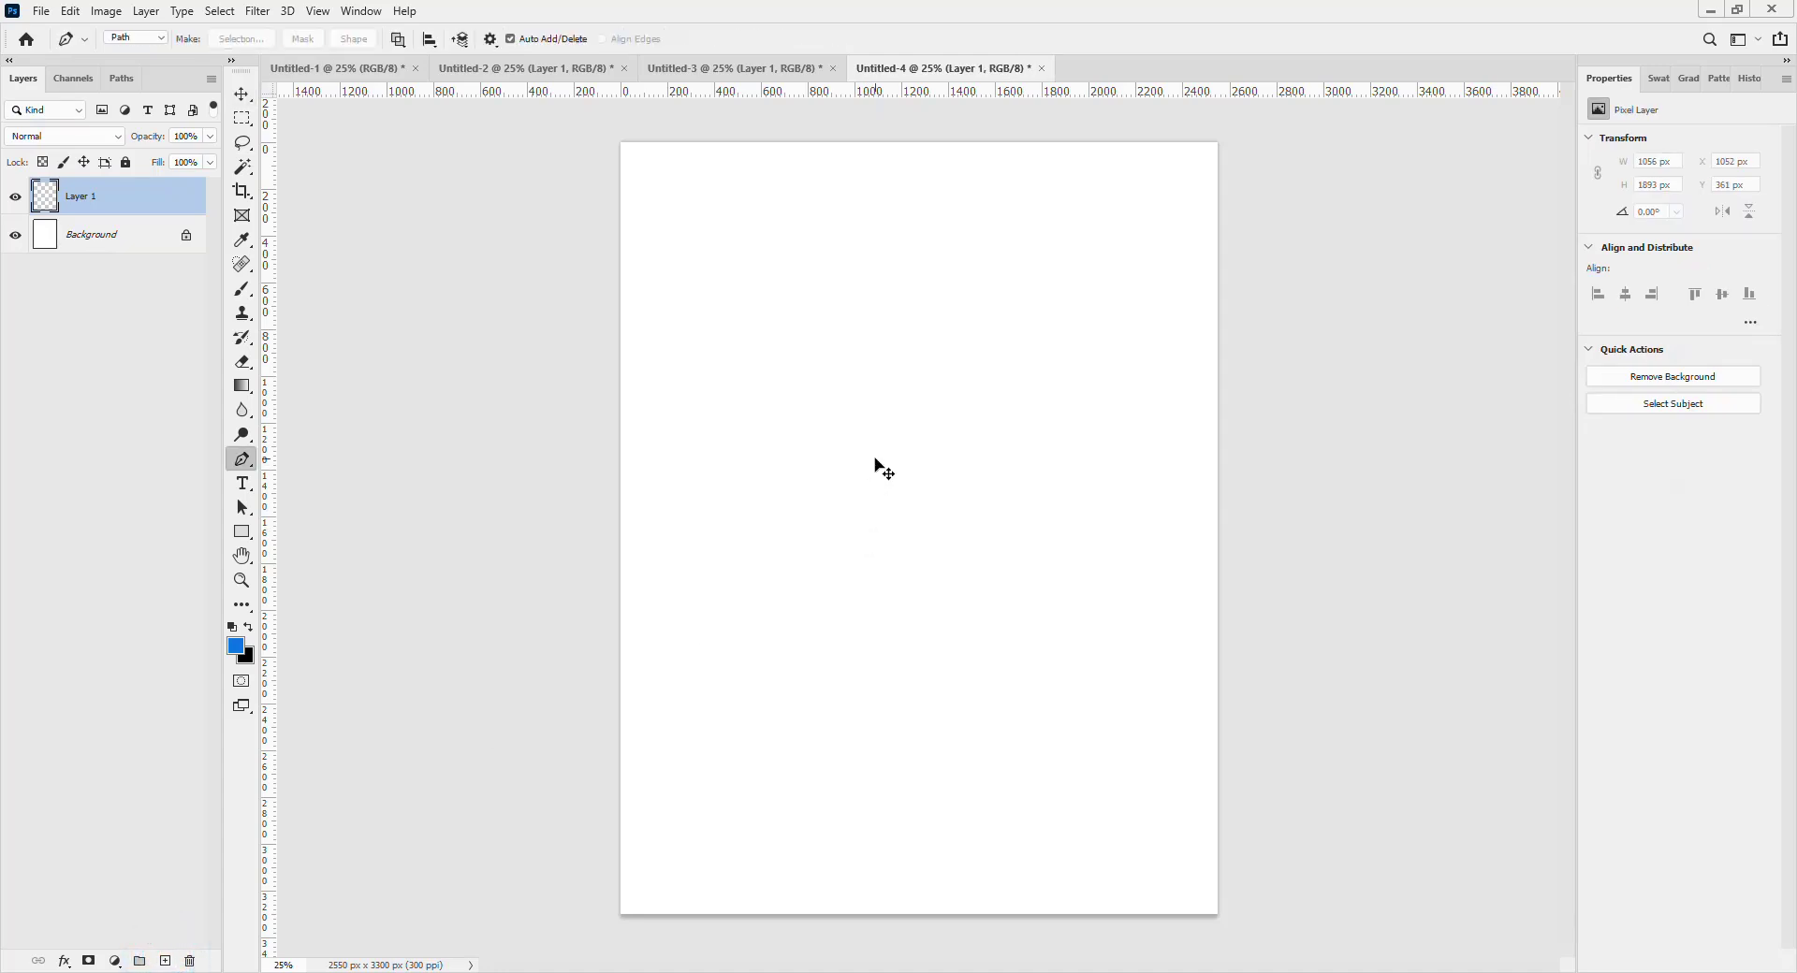
pyautogui.click(832, 311)
pyautogui.moveTo(839, 505); pyautogui.dragTo(989, 596)
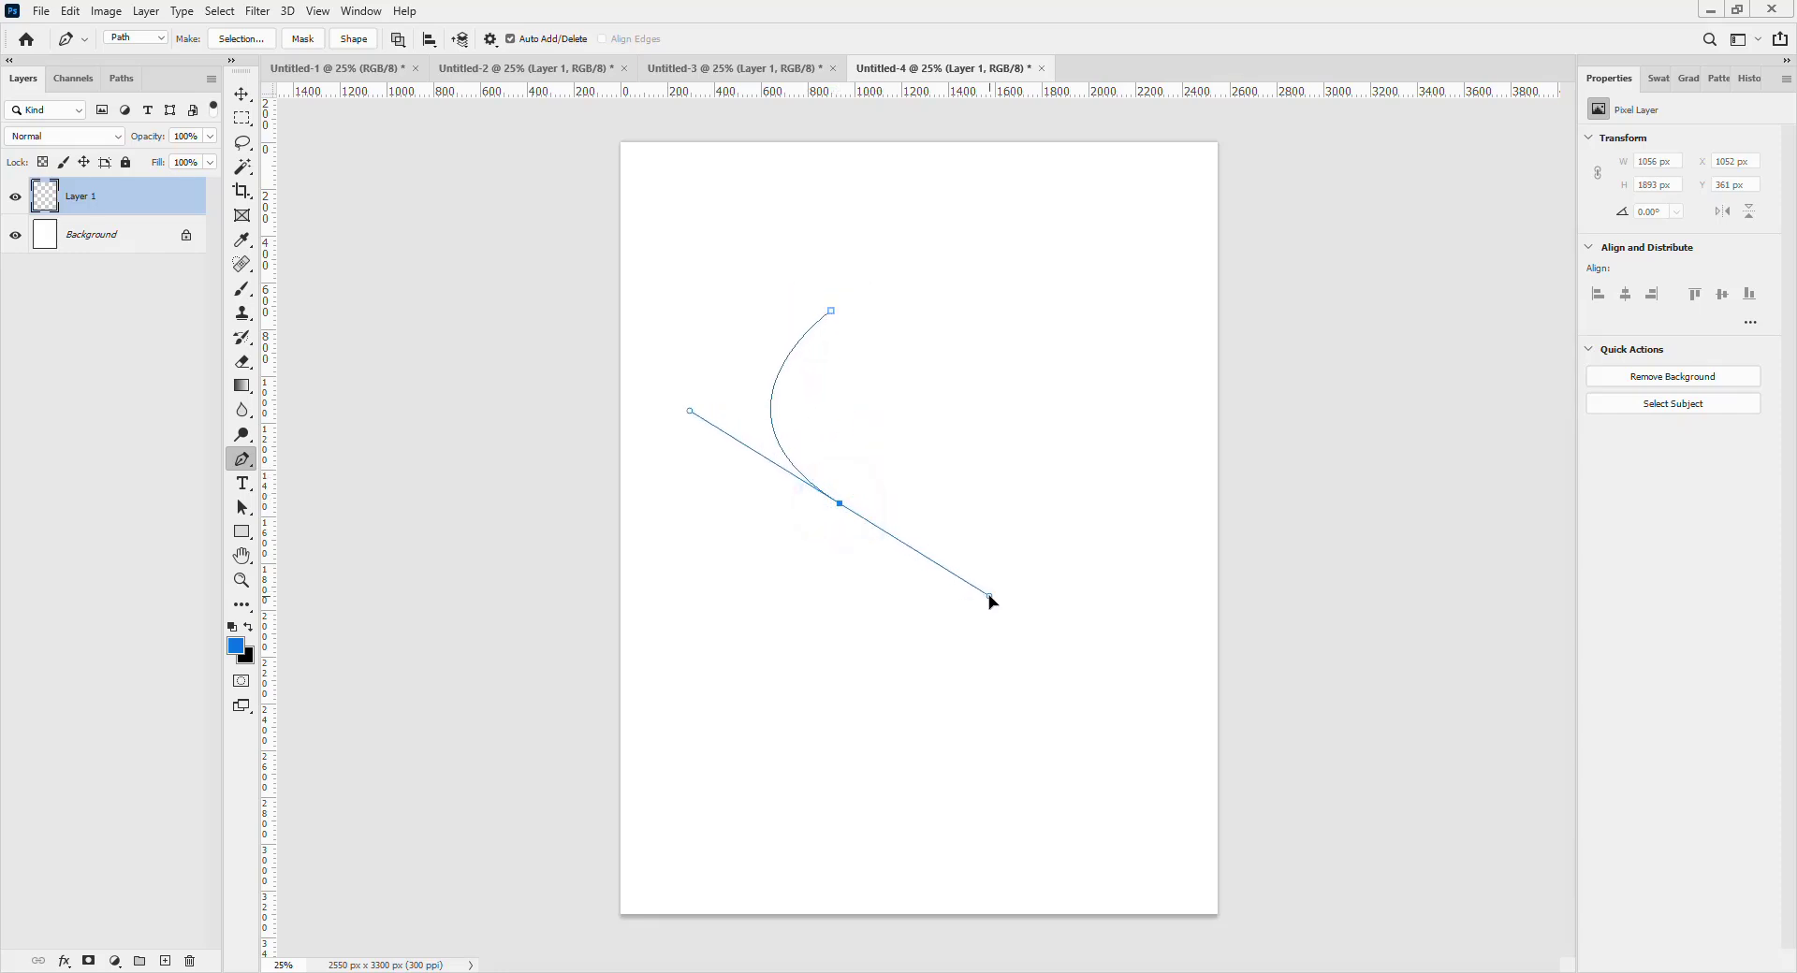
pyautogui.moveTo(1021, 696)
pyautogui.mouseDown()
pyautogui.moveTo(958, 790)
pyautogui.moveTo(1010, 728)
pyautogui.mouseUp()
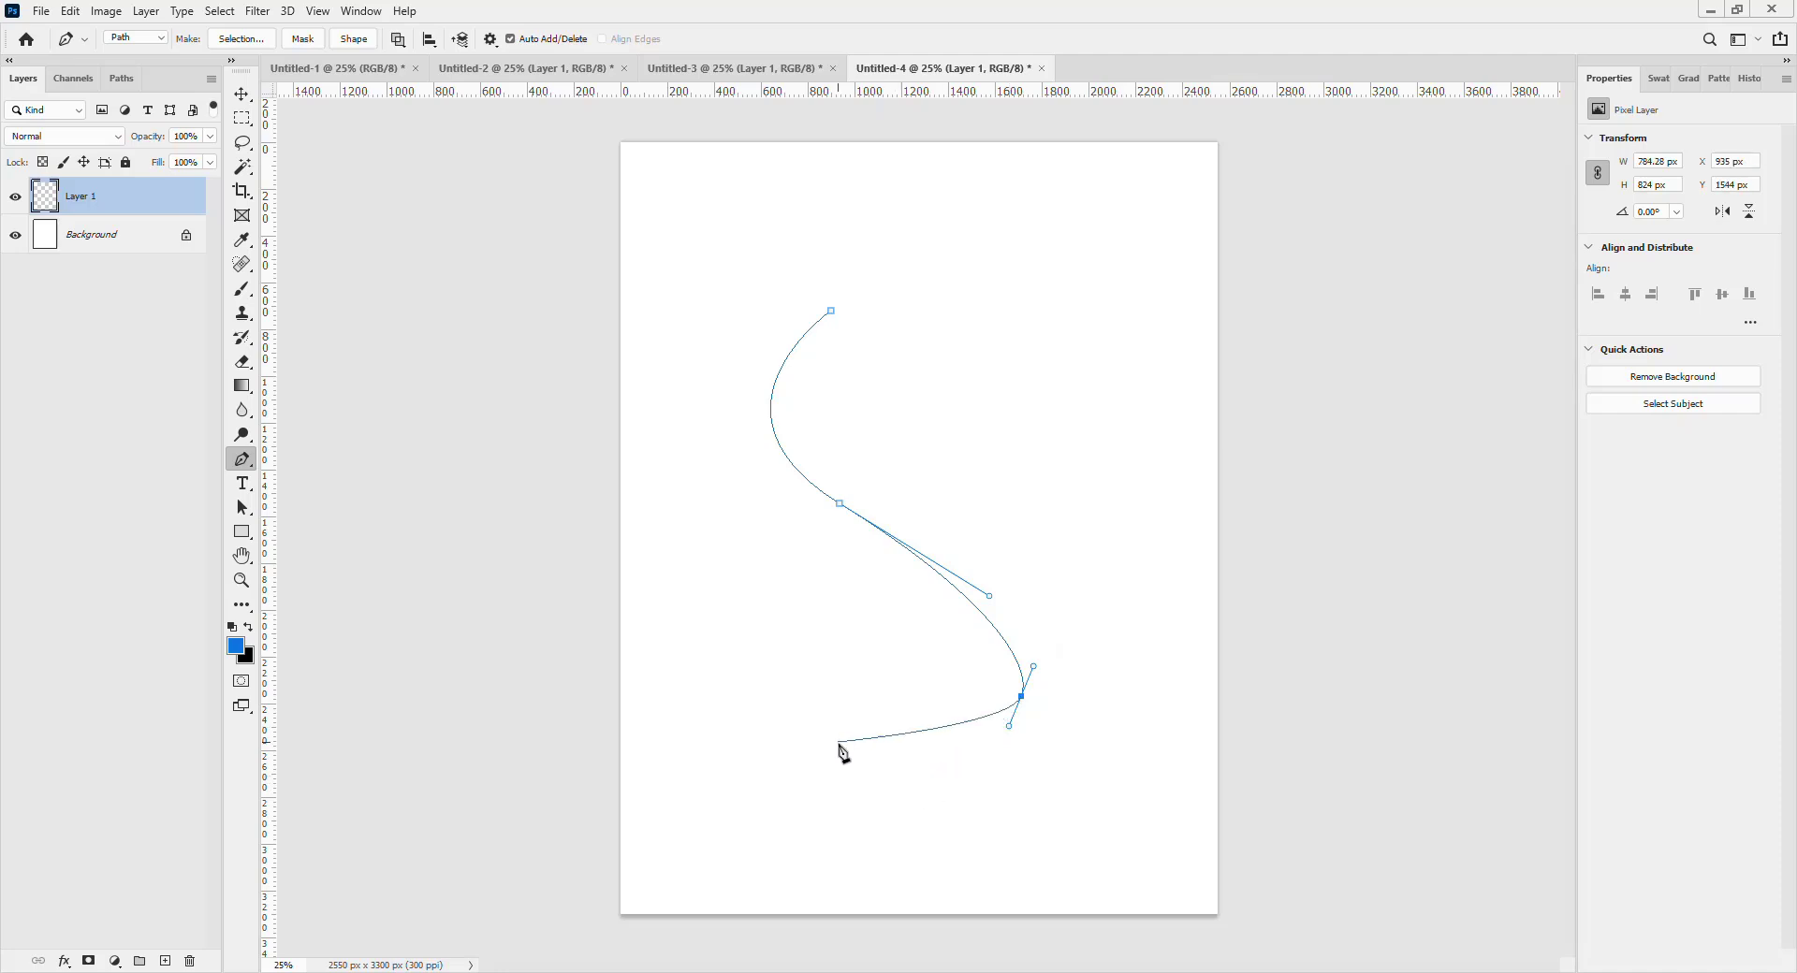
pyautogui.moveTo(838, 741); pyautogui.dragTo(773, 650)
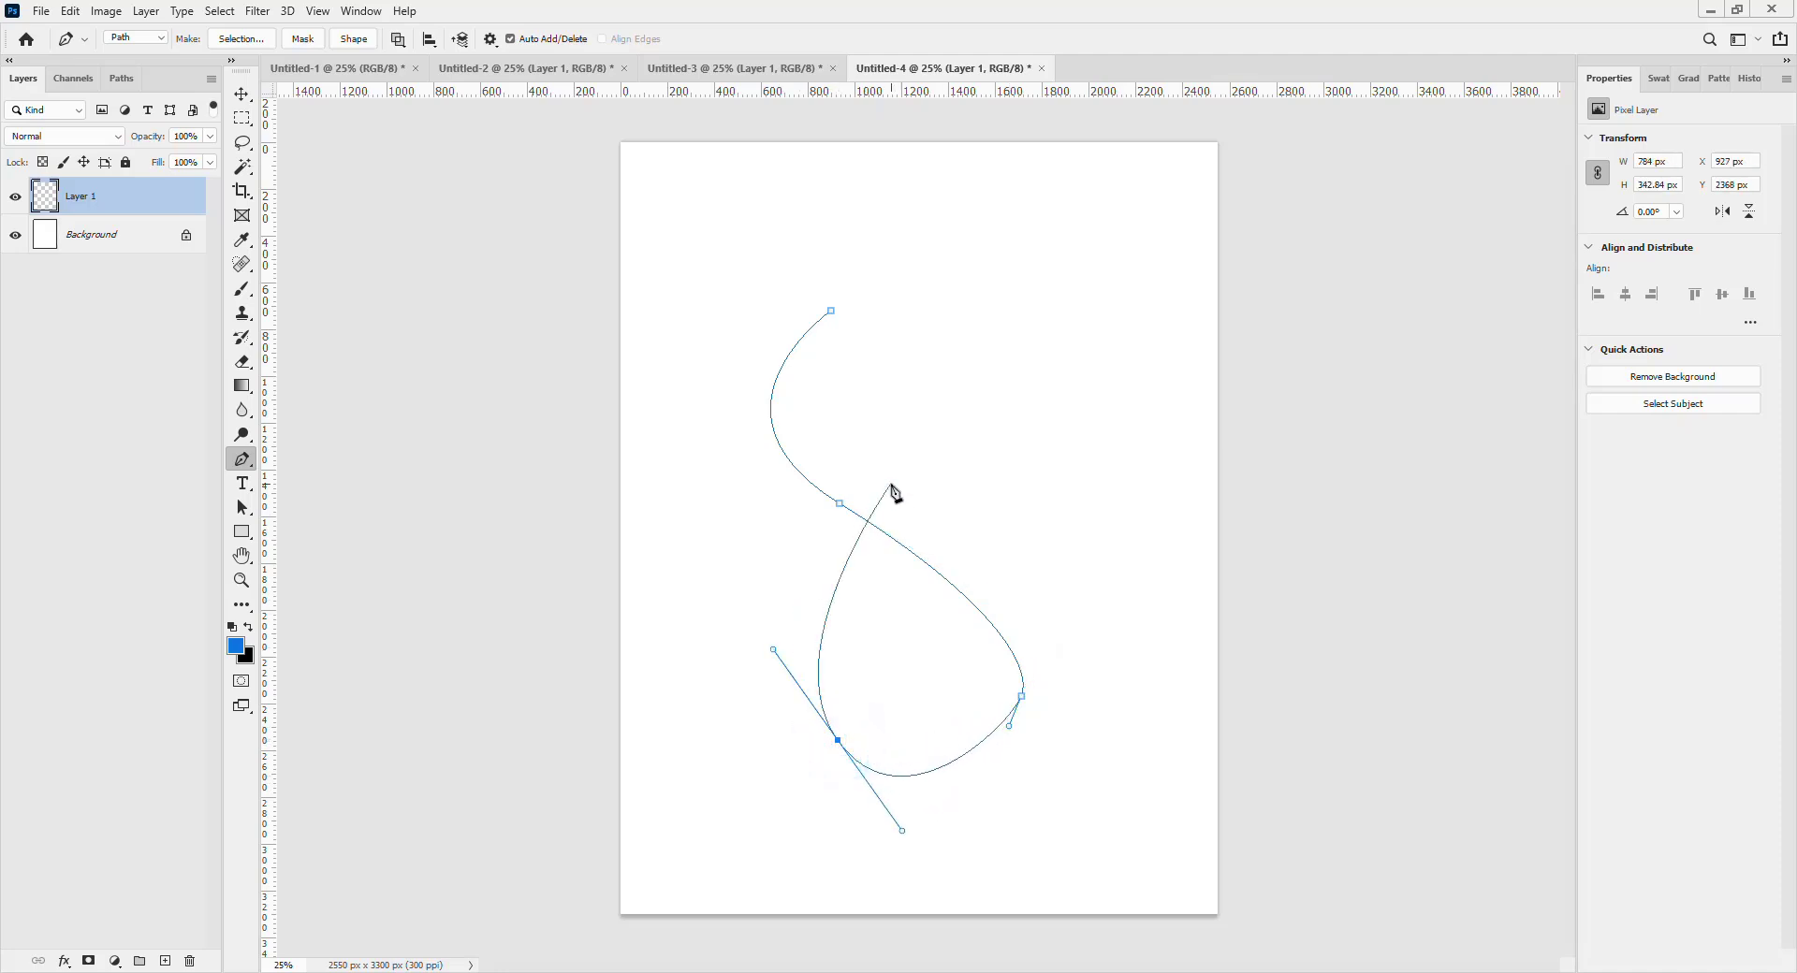
pyautogui.moveTo(979, 375); pyautogui.dragTo(968, 321)
pyautogui.moveTo(831, 310); pyautogui.dragTo(762, 357)
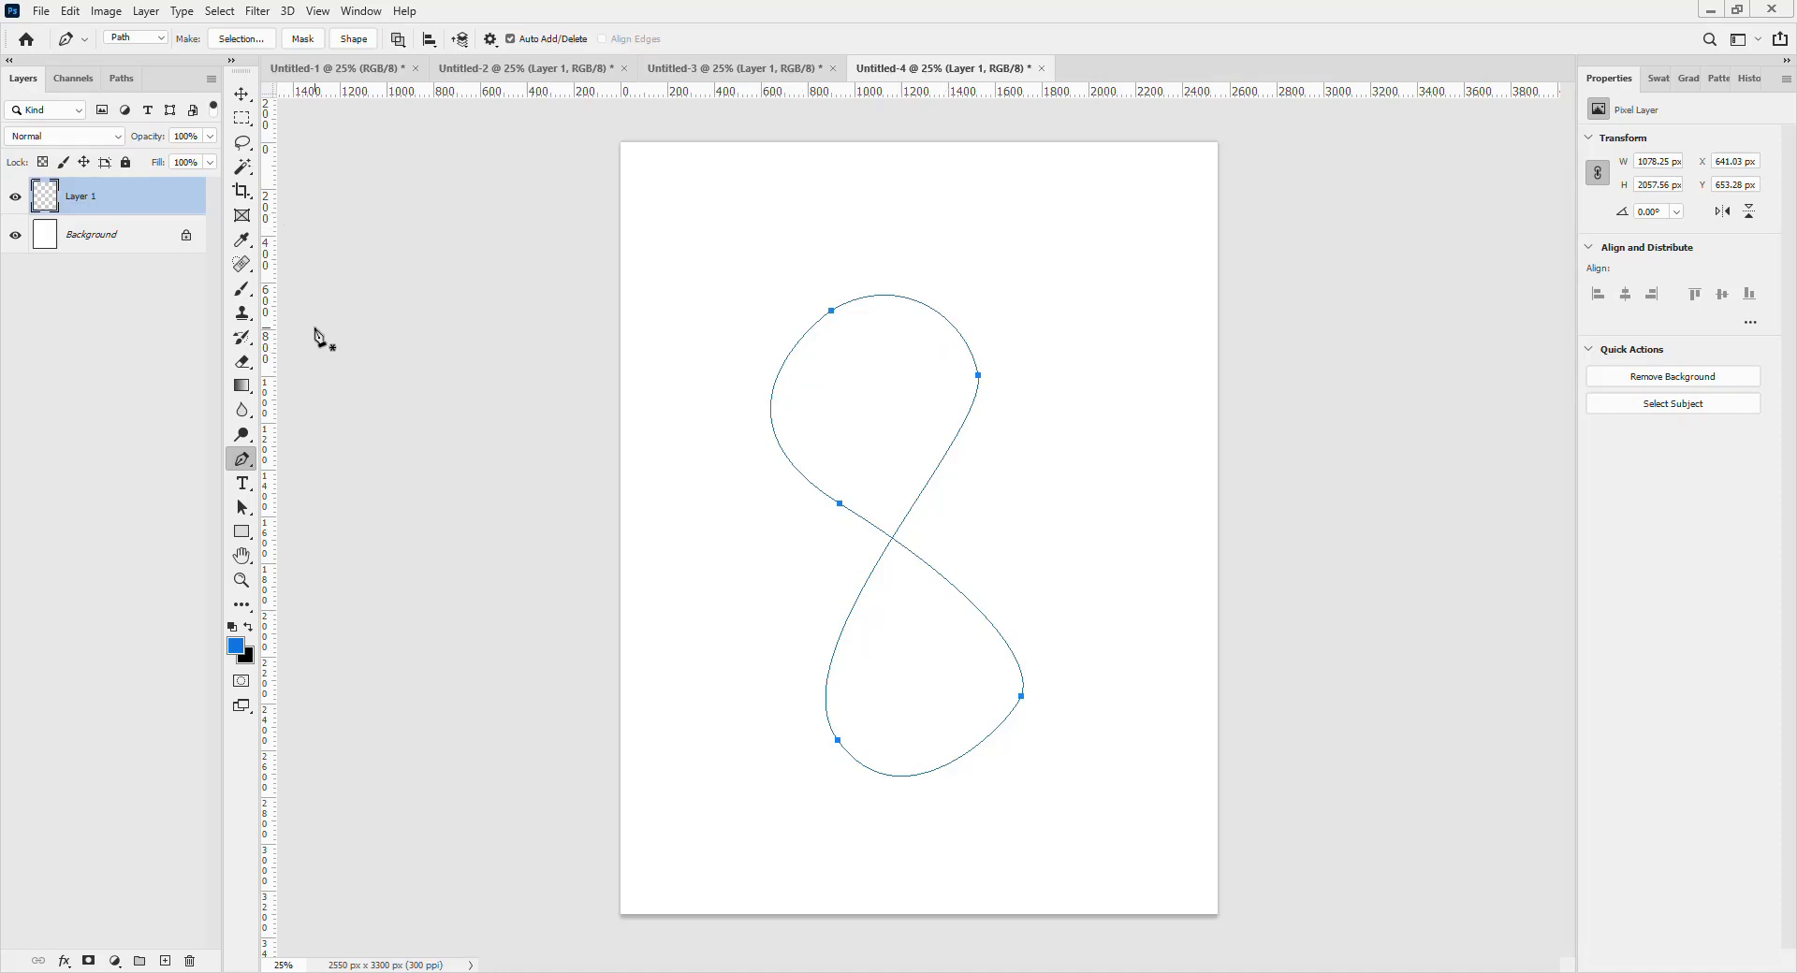
# Choose Kyle's Screentones 38 from the Special Effects Brushes as the Brush tool's preset.
pyautogui.press('b')
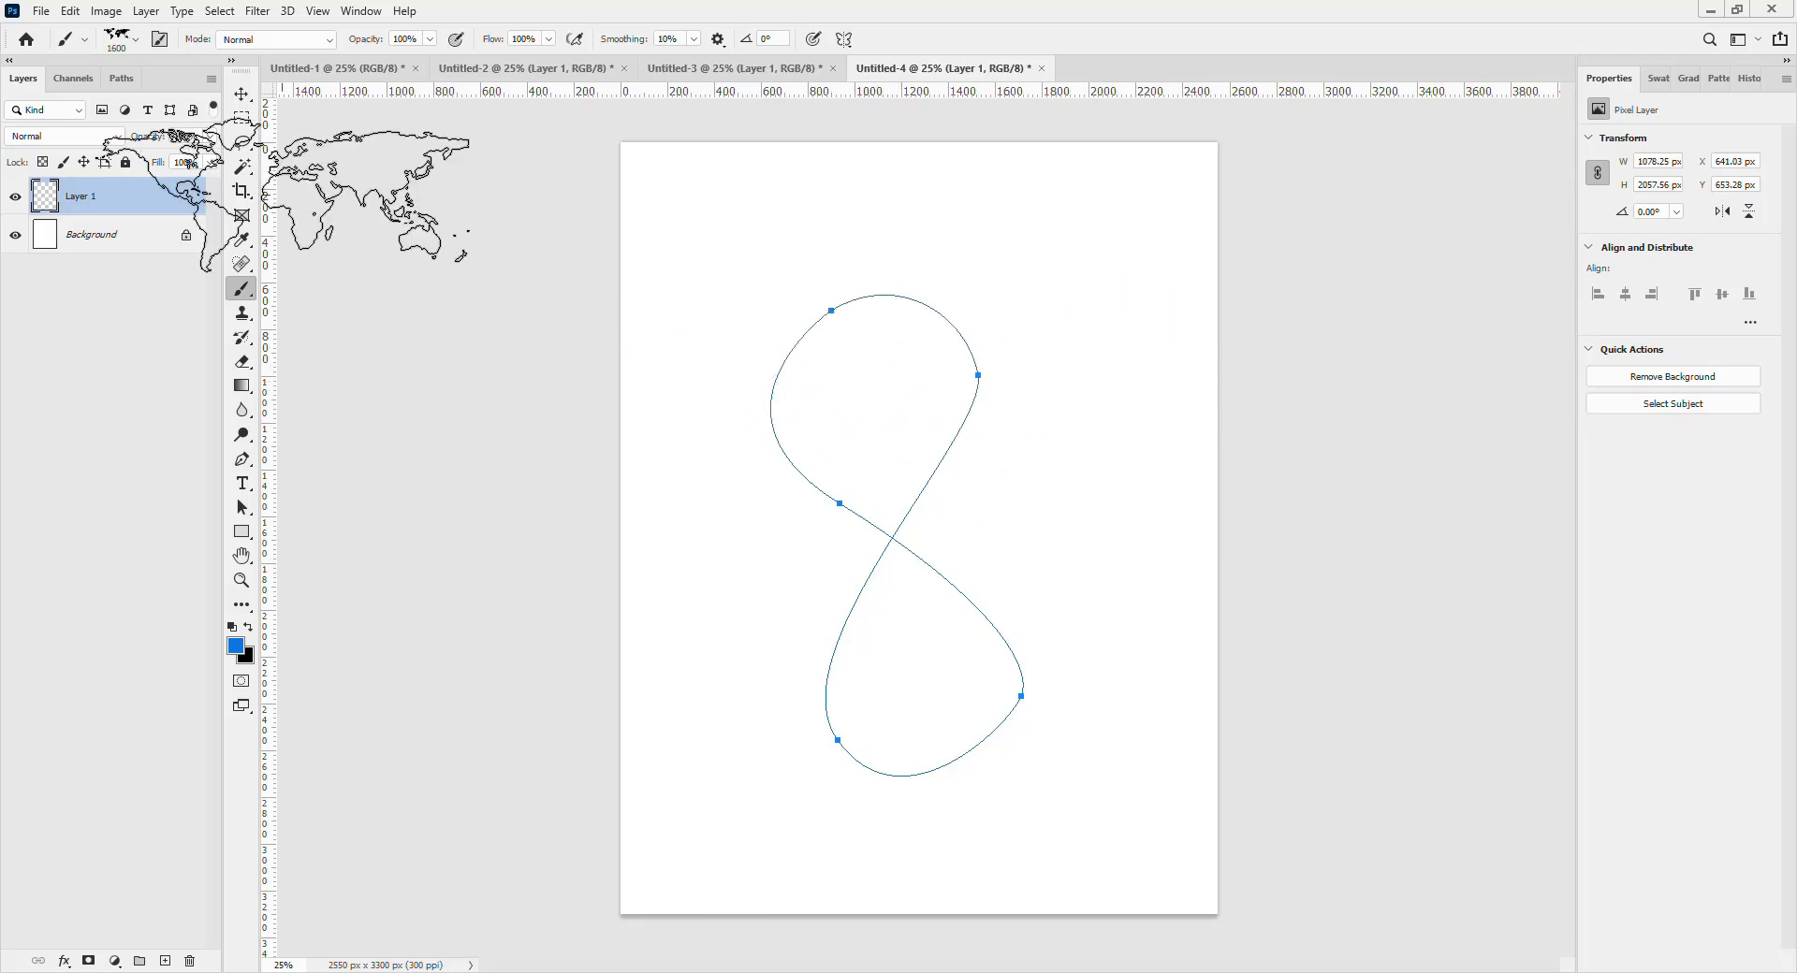
pyautogui.click(136, 39)
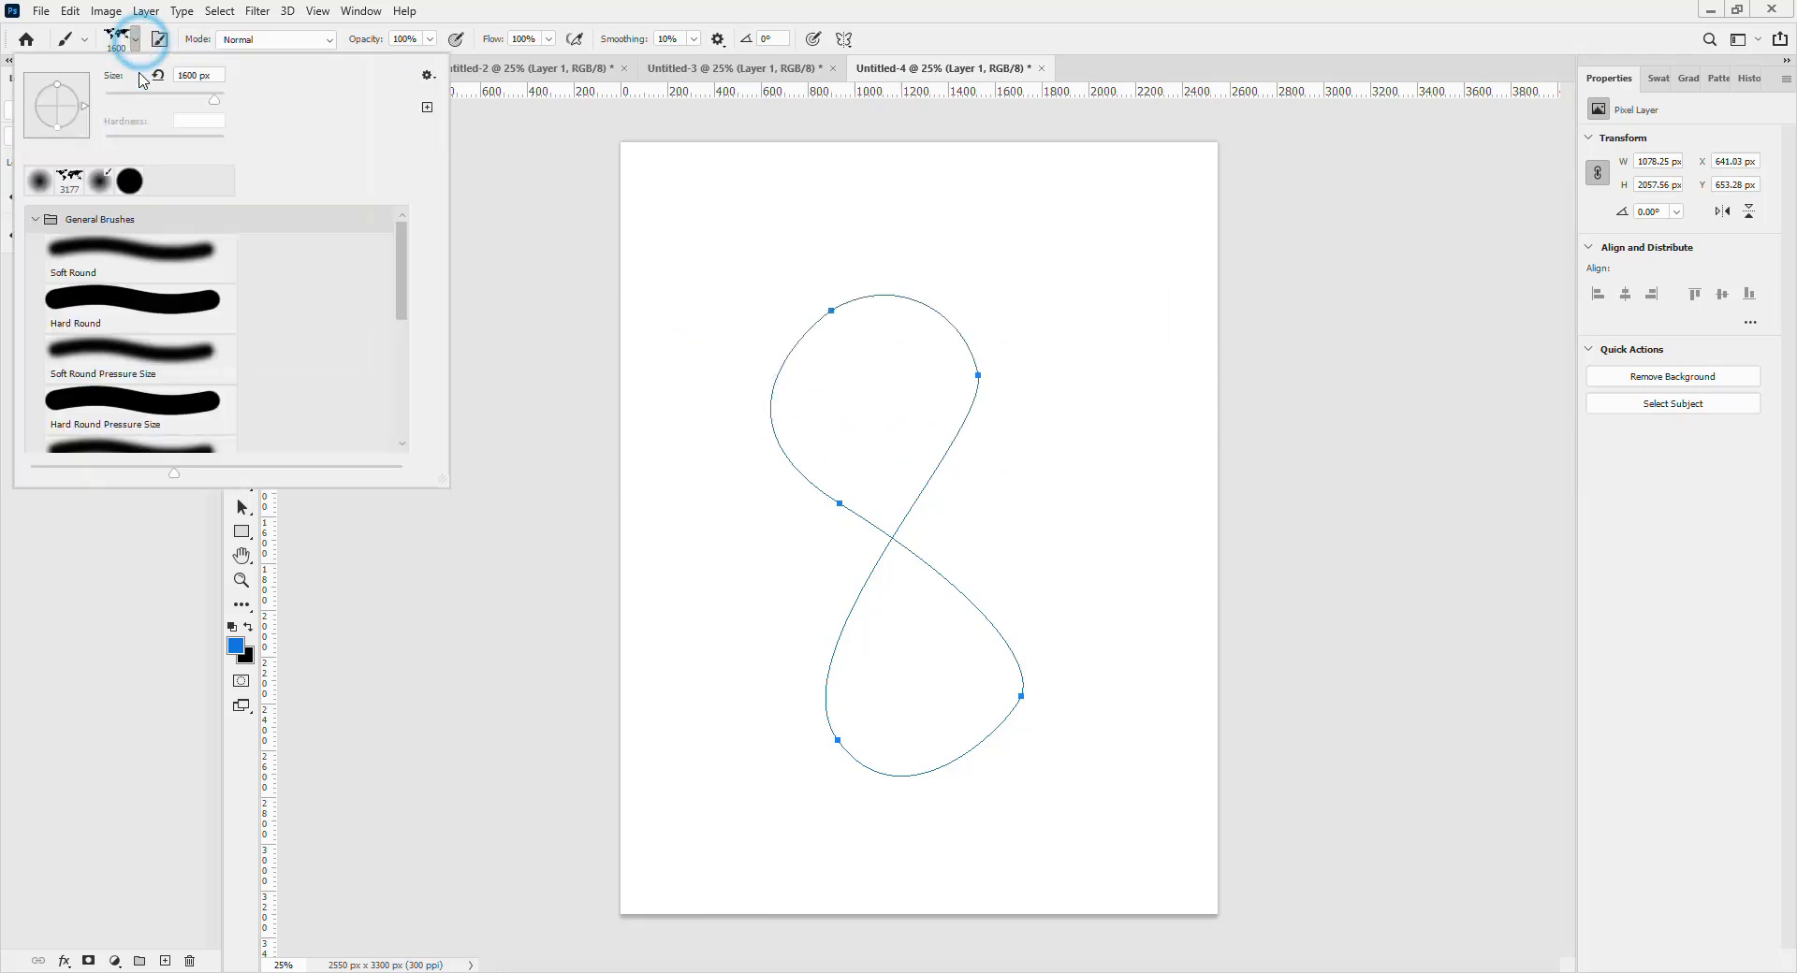
pyautogui.click(36, 218)
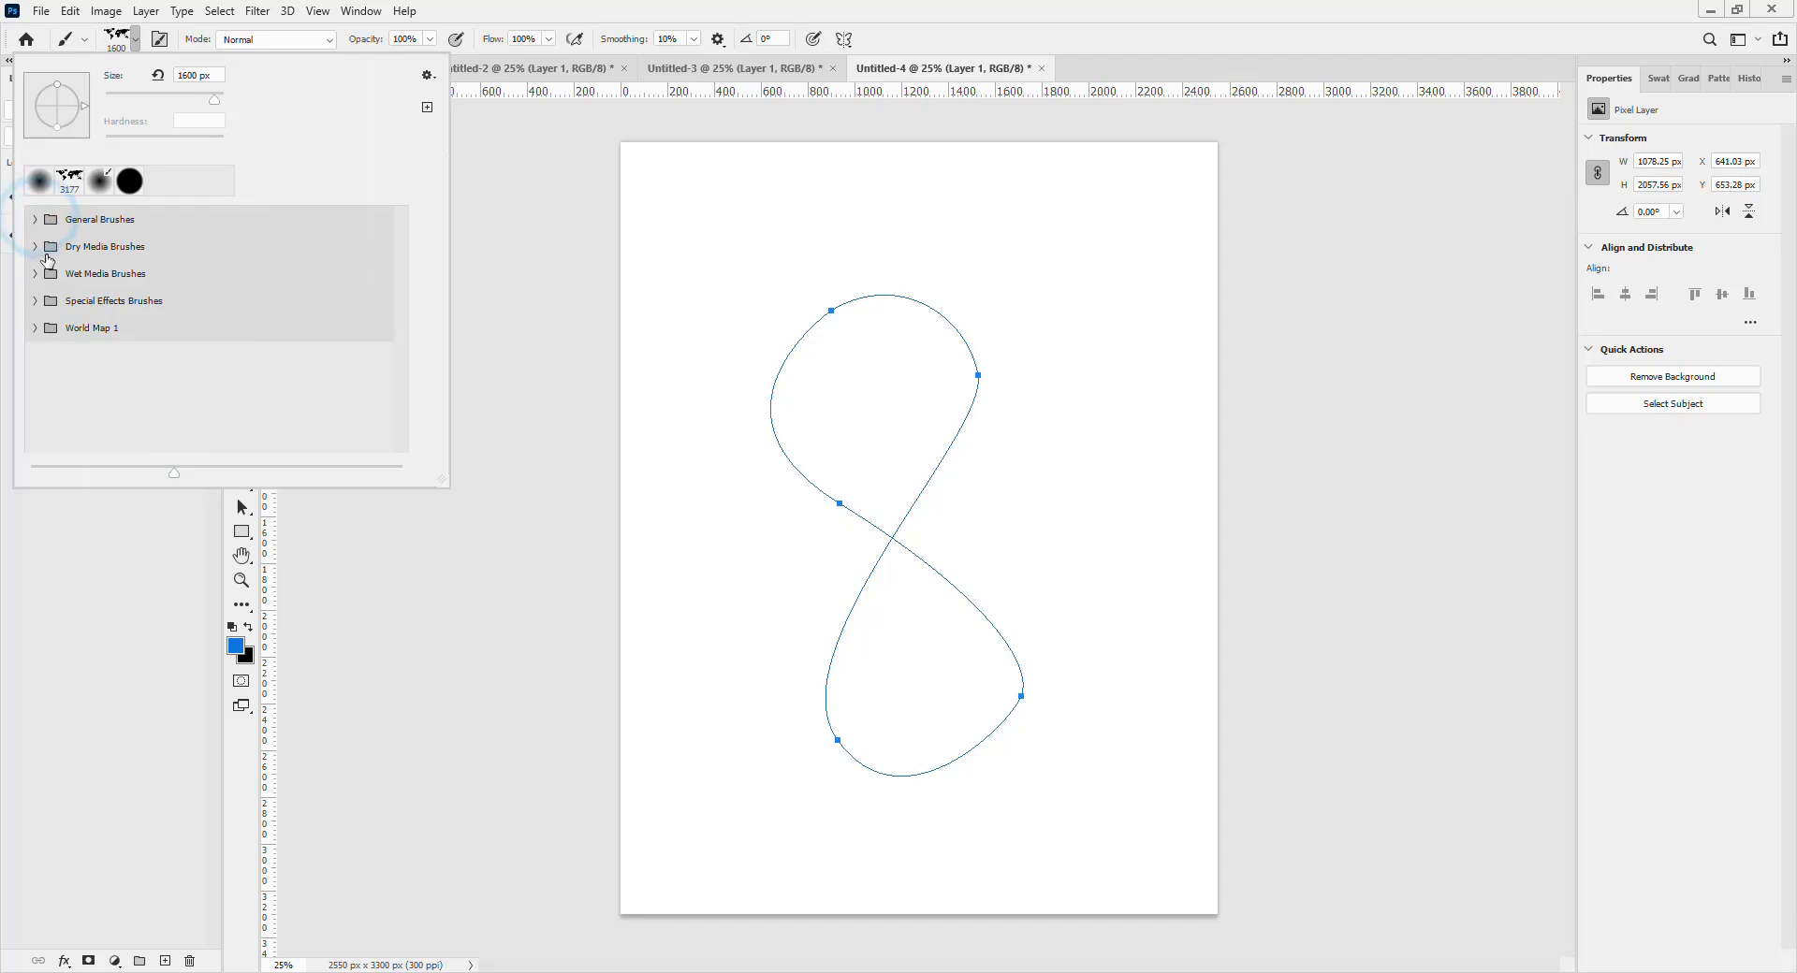
pyautogui.click(37, 303)
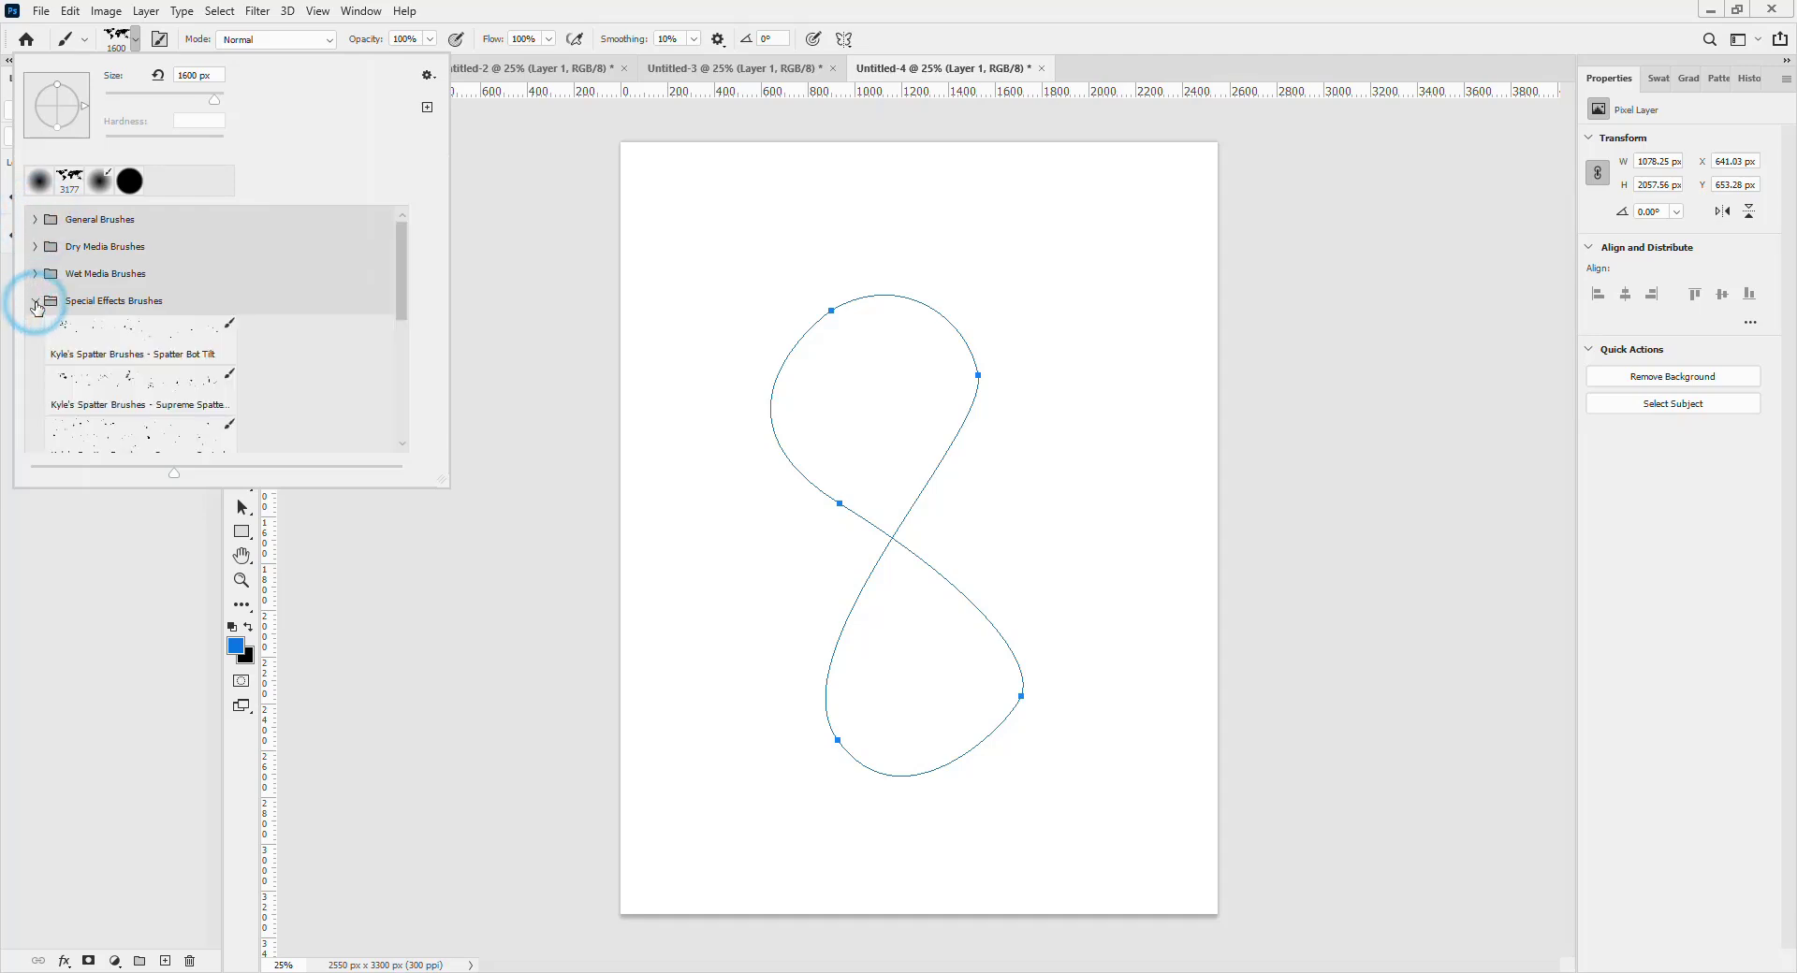
pyautogui.scroll(-5, 148, 362)
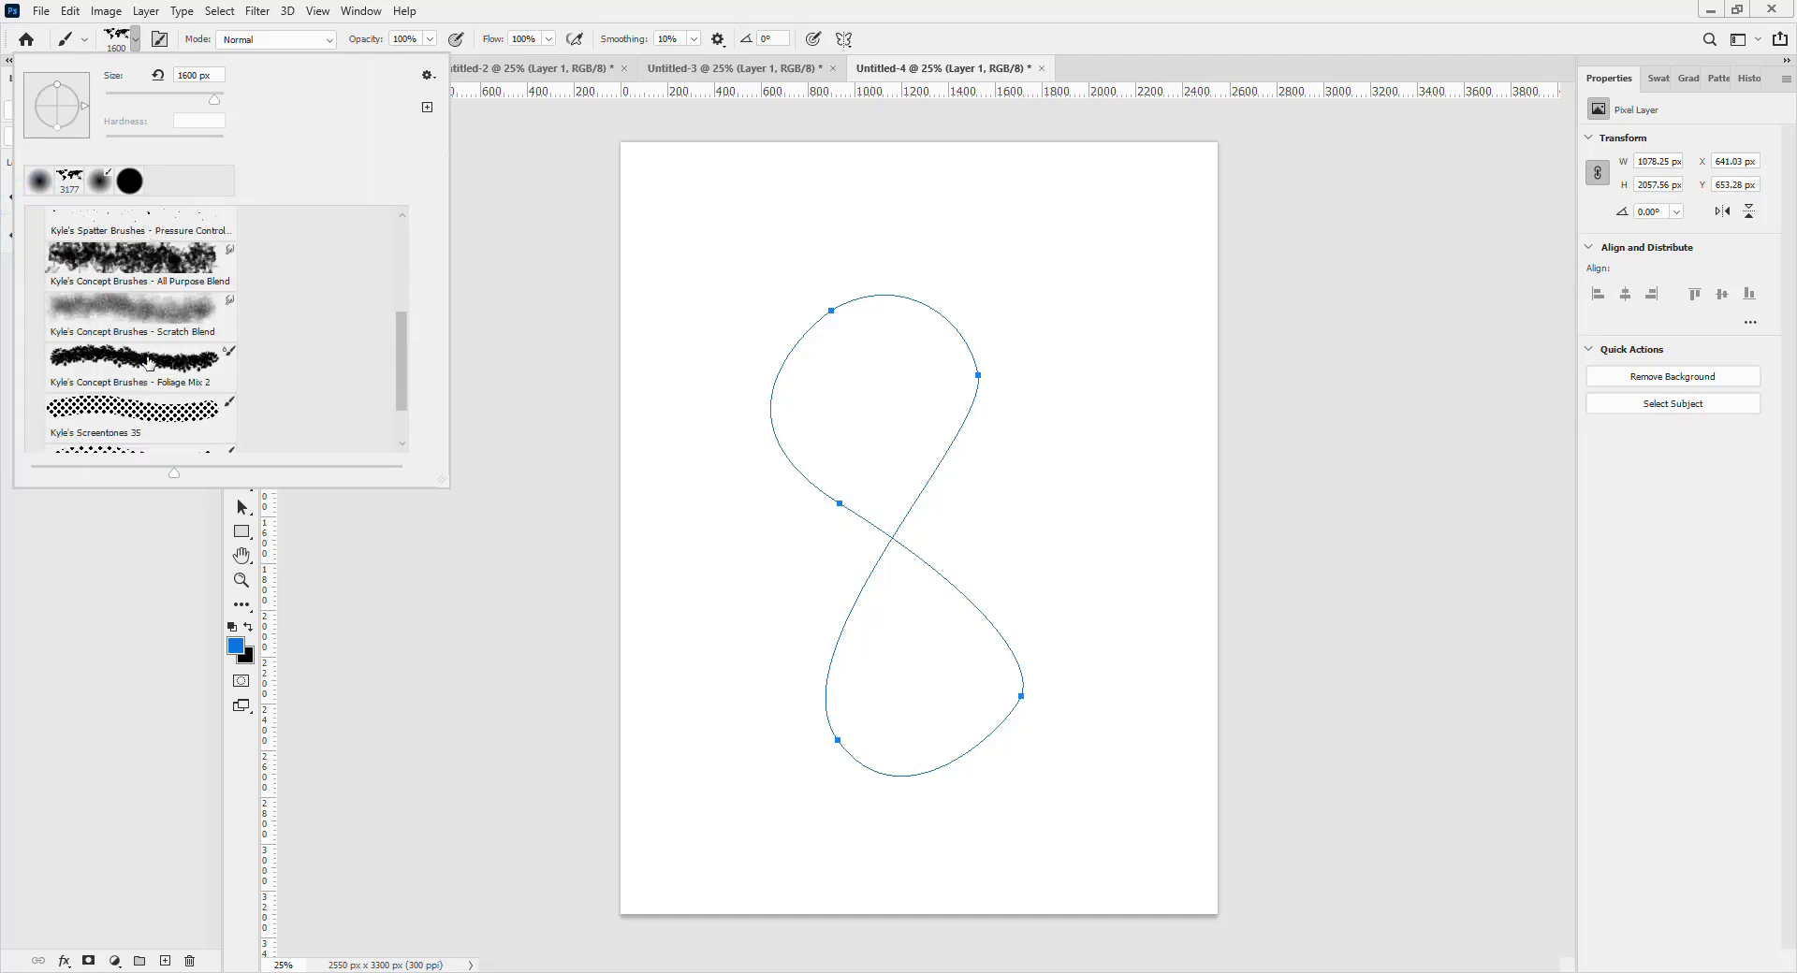
pyautogui.scroll(-2, 149, 362)
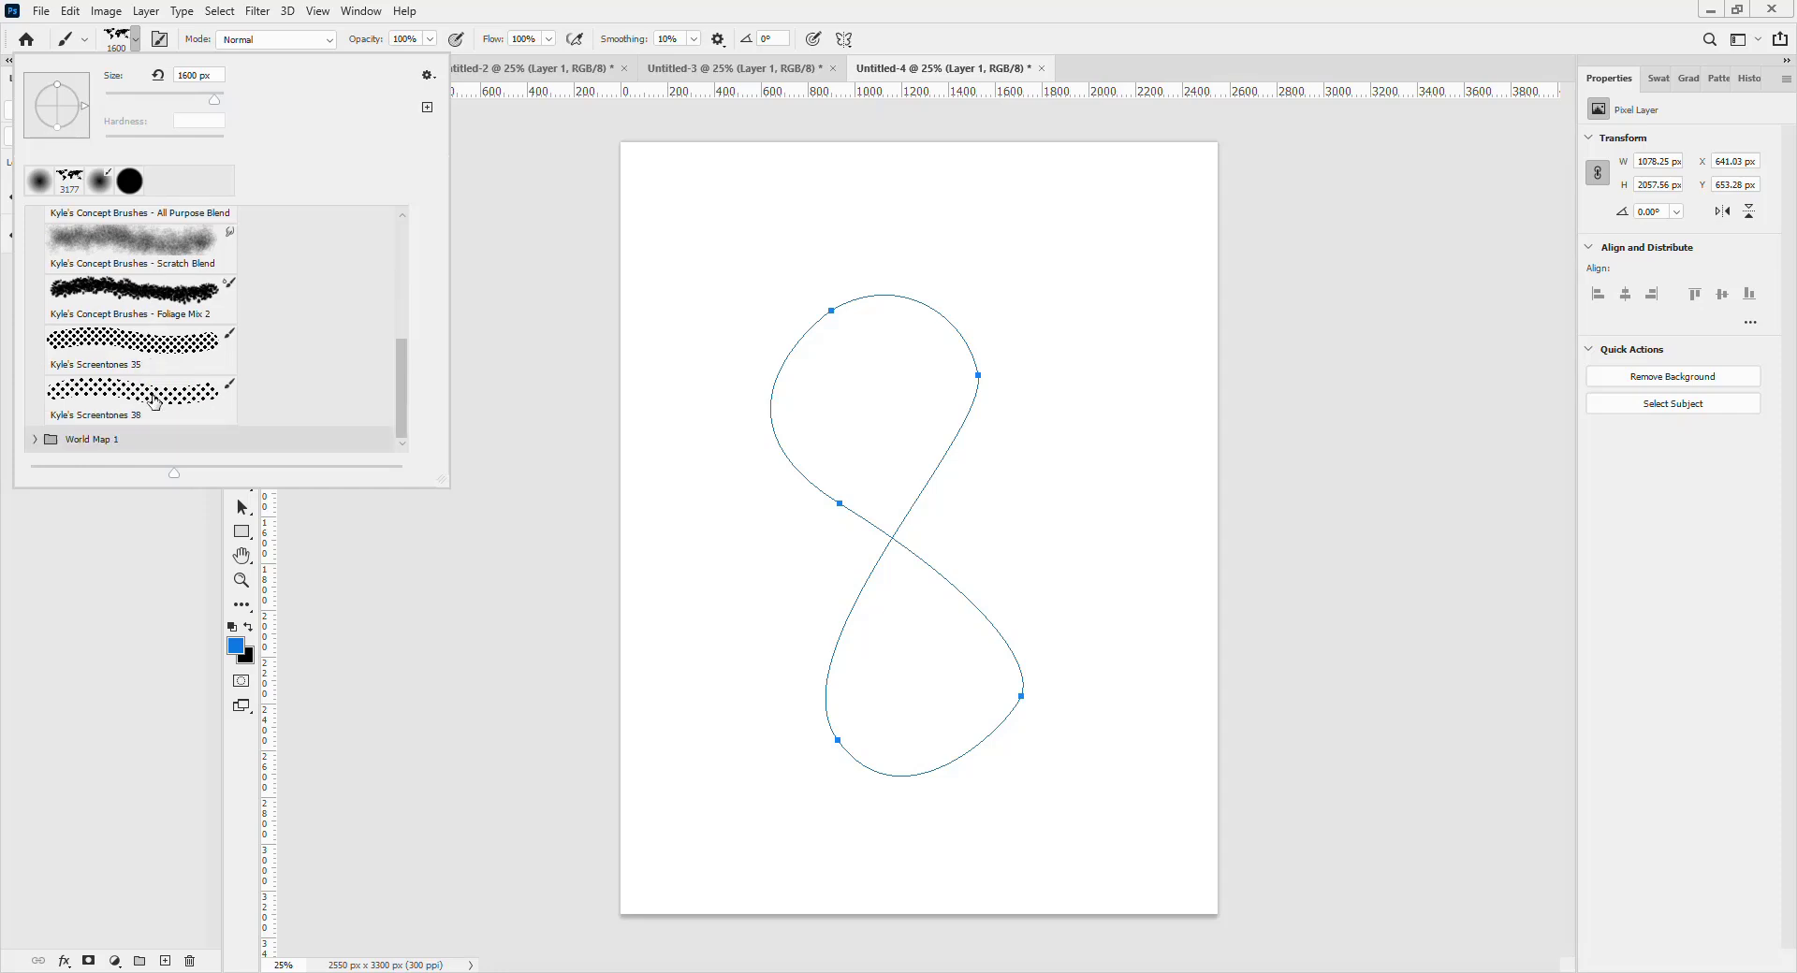
pyautogui.click(152, 397)
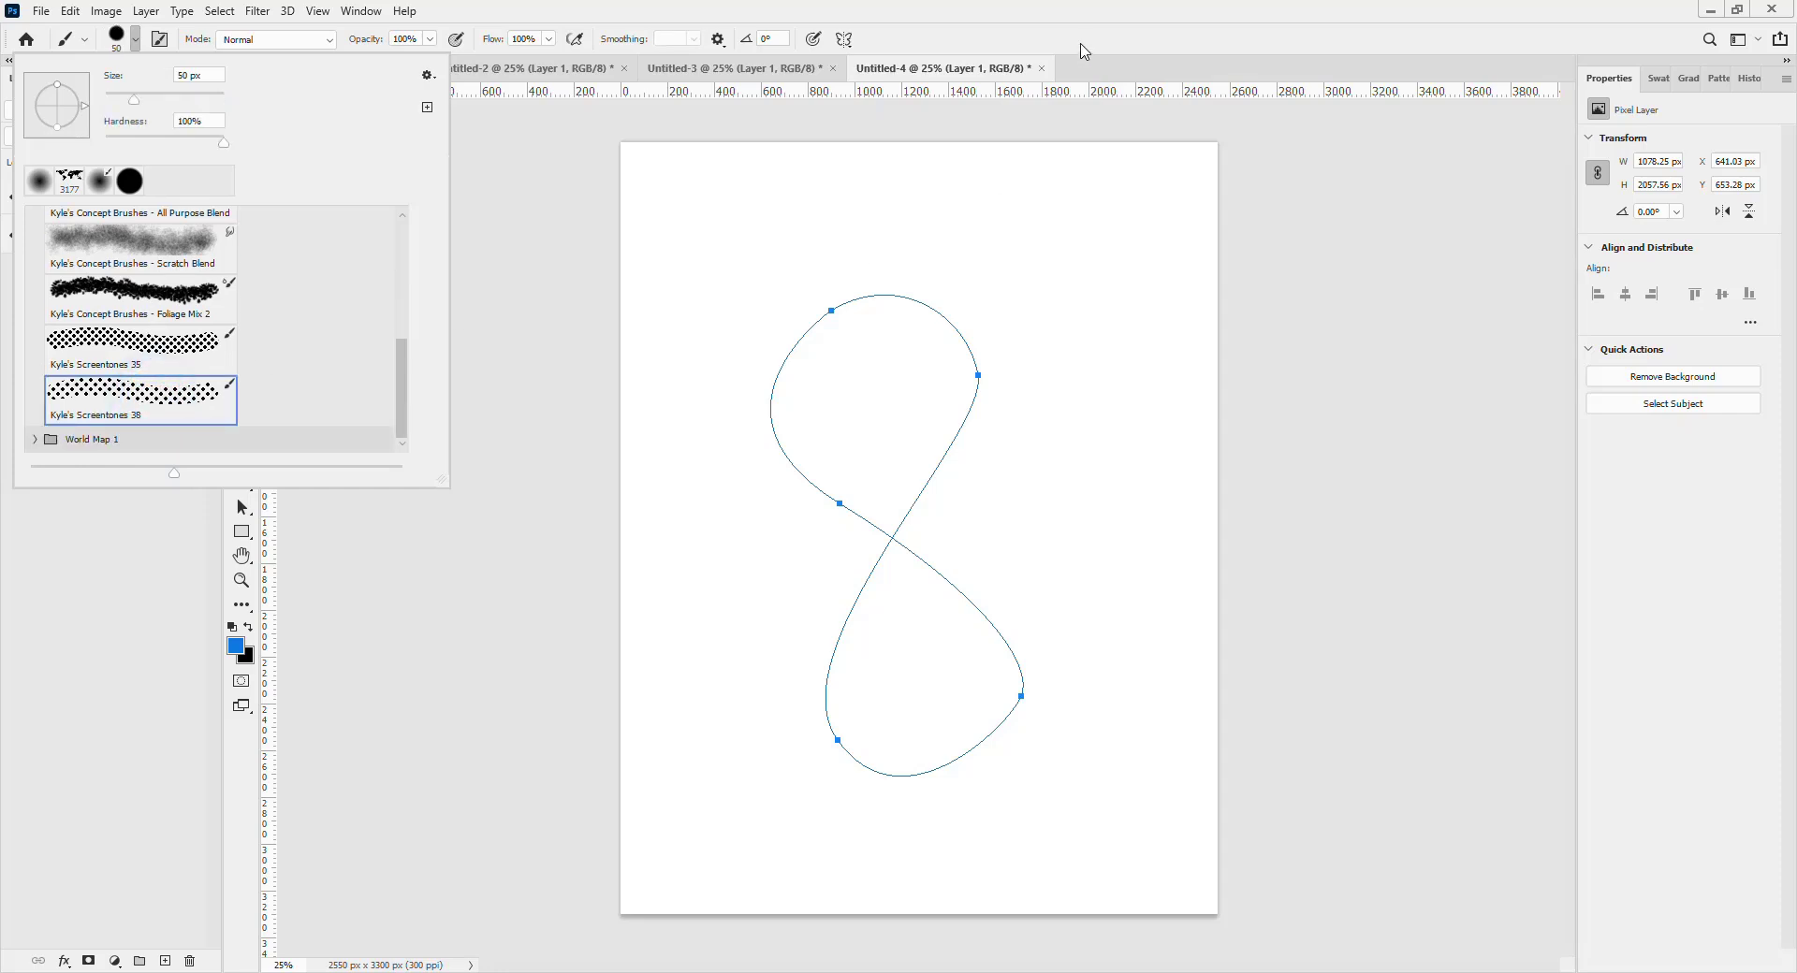
pyautogui.click(1050, 41)
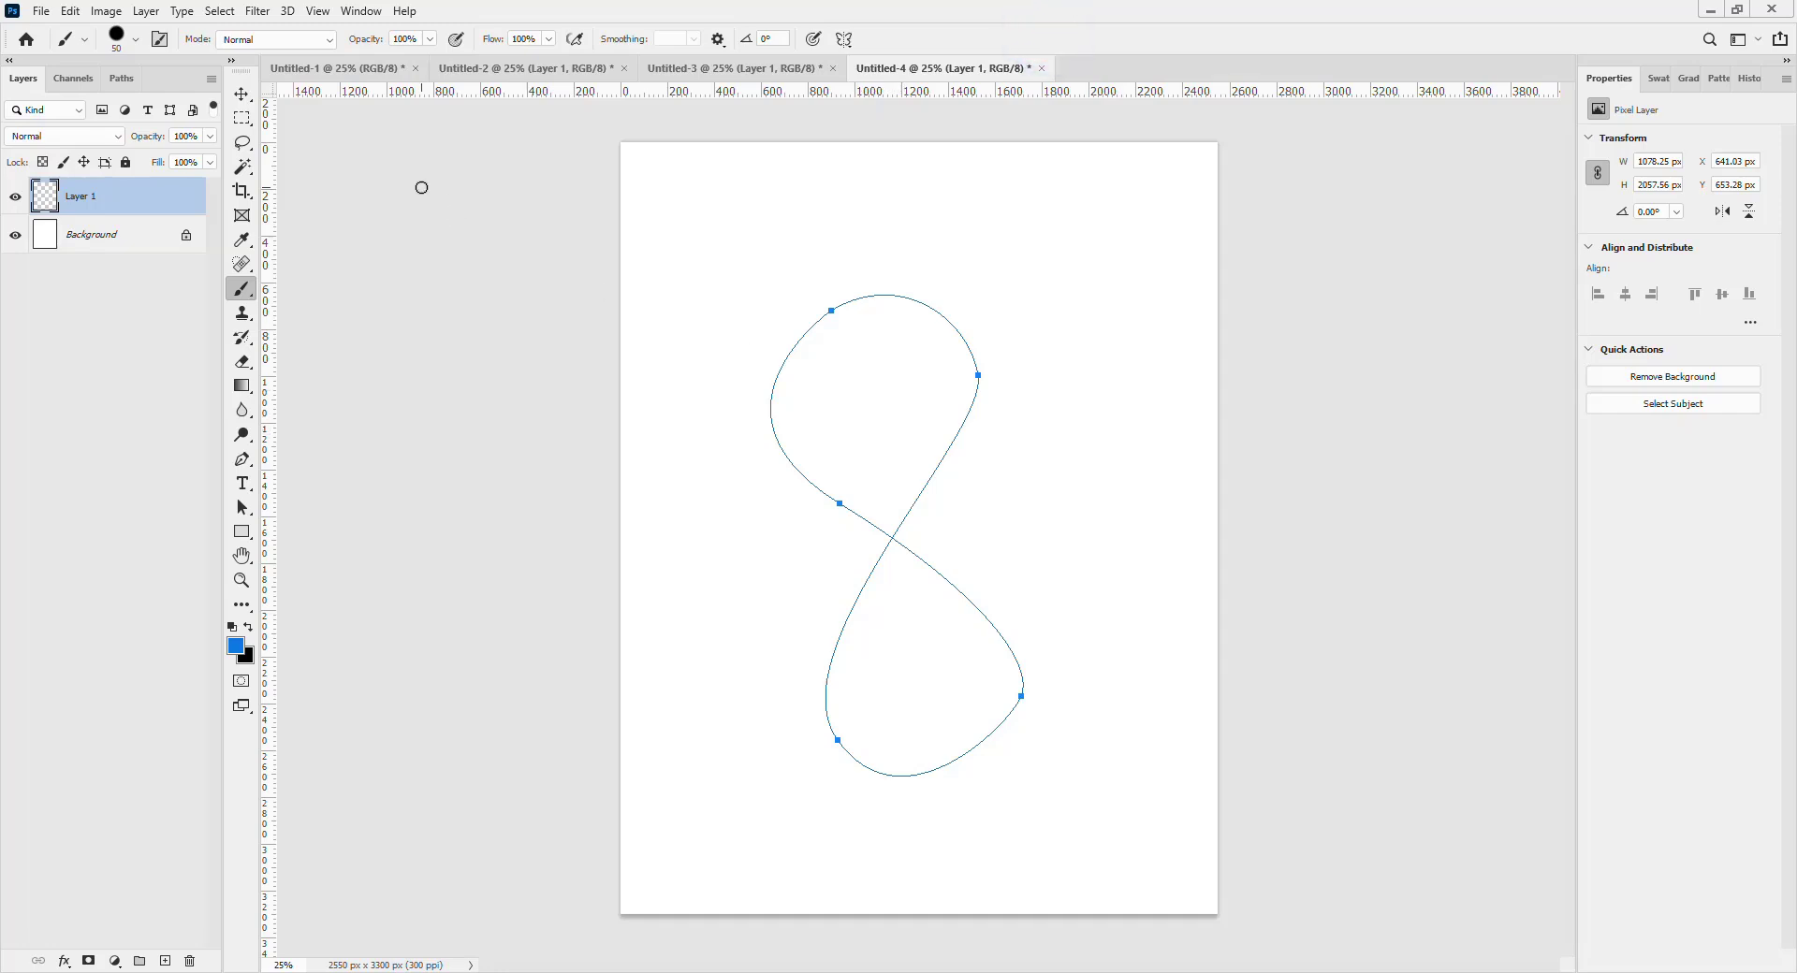
# Turn on Scattering in the brush settings, set the scatter to 44% and adjust the count jitter.
pyautogui.click(355, 13)
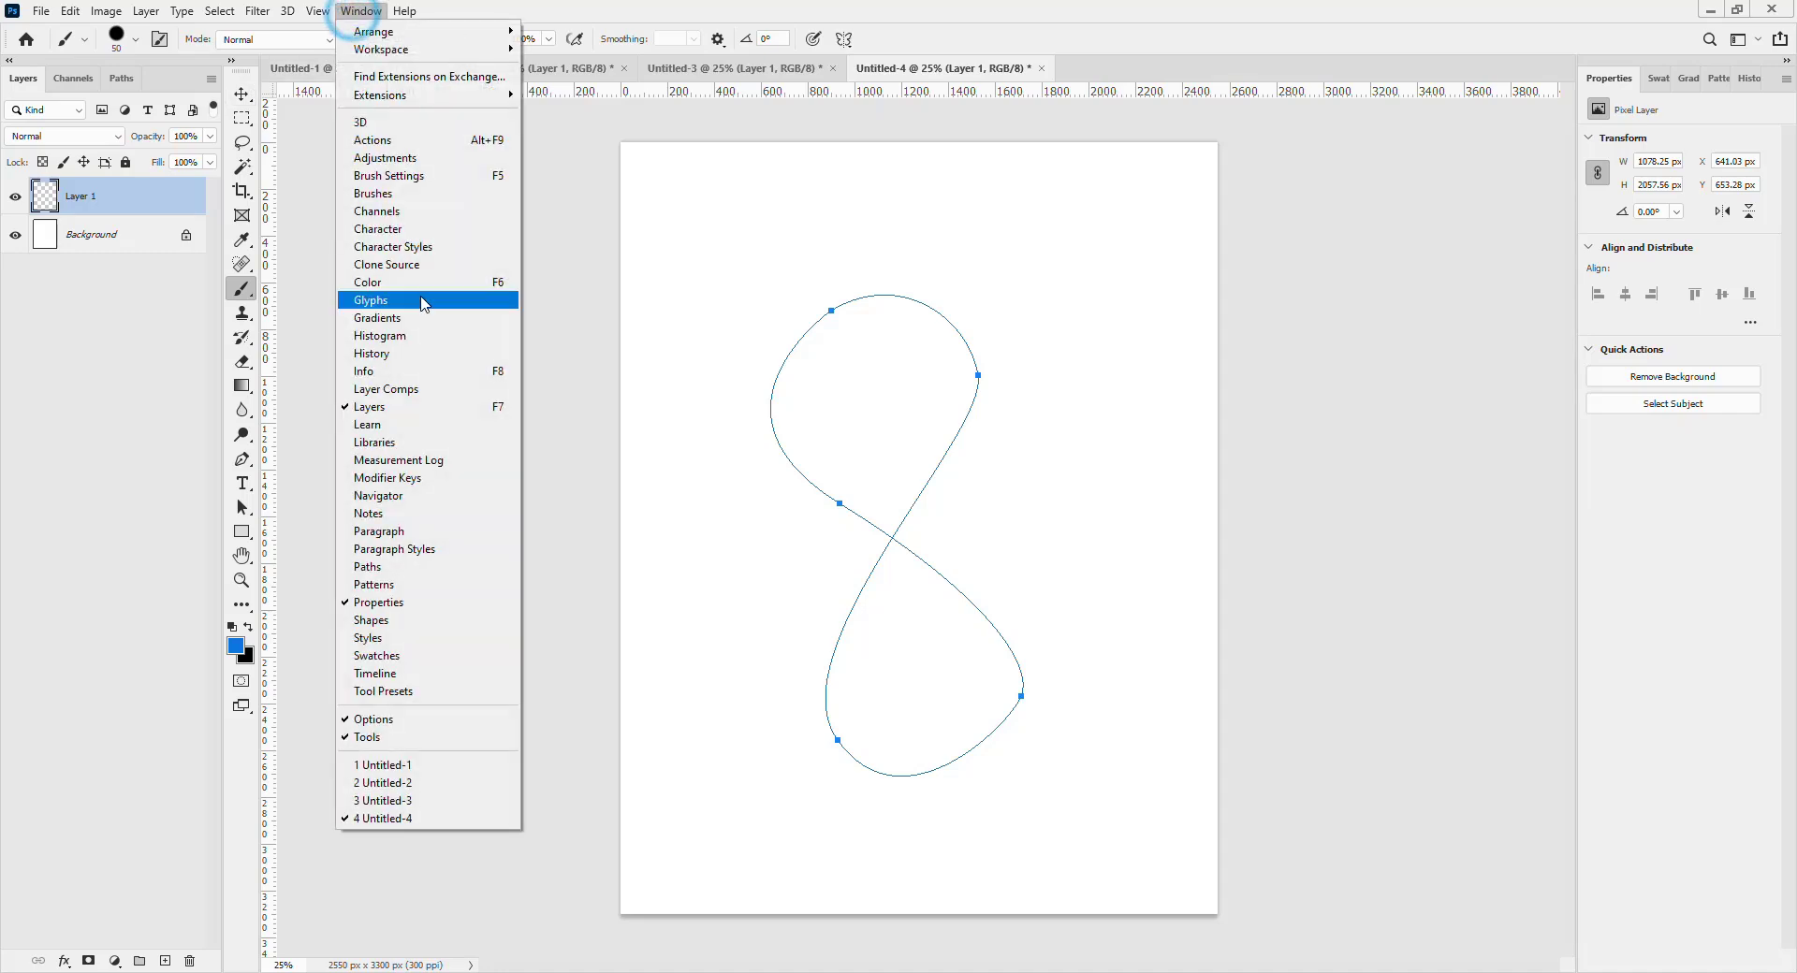
pyautogui.click(429, 175)
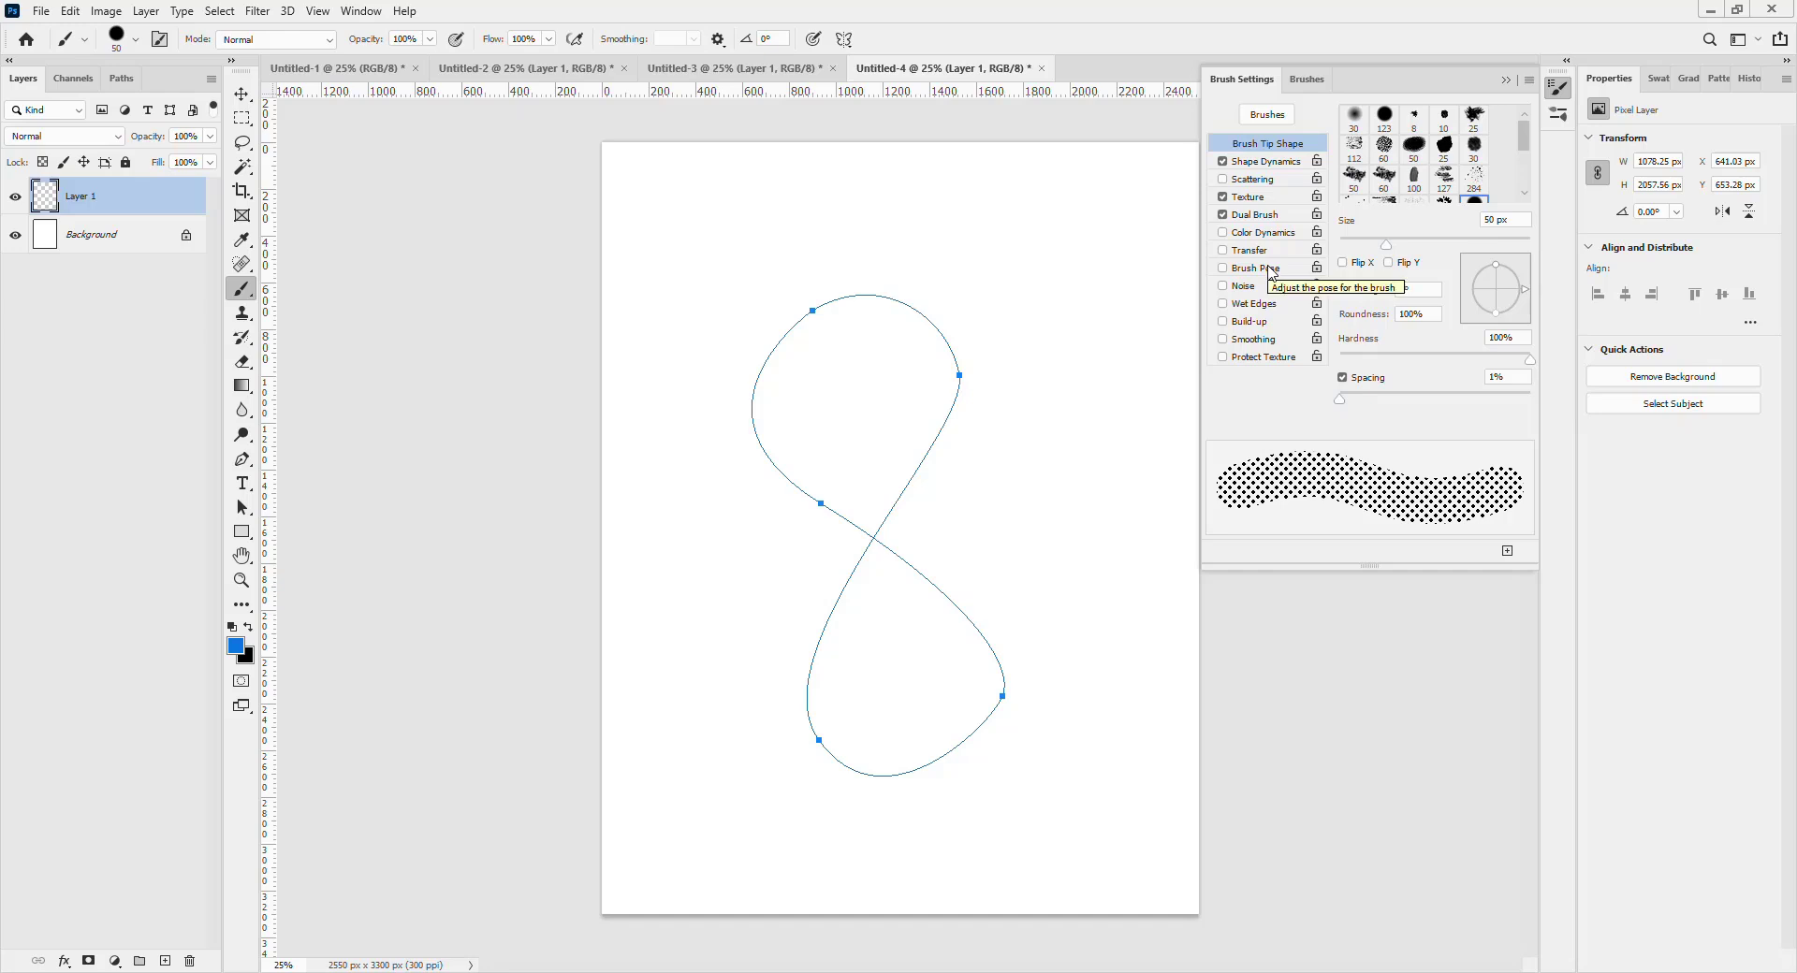
pyautogui.click(1248, 179)
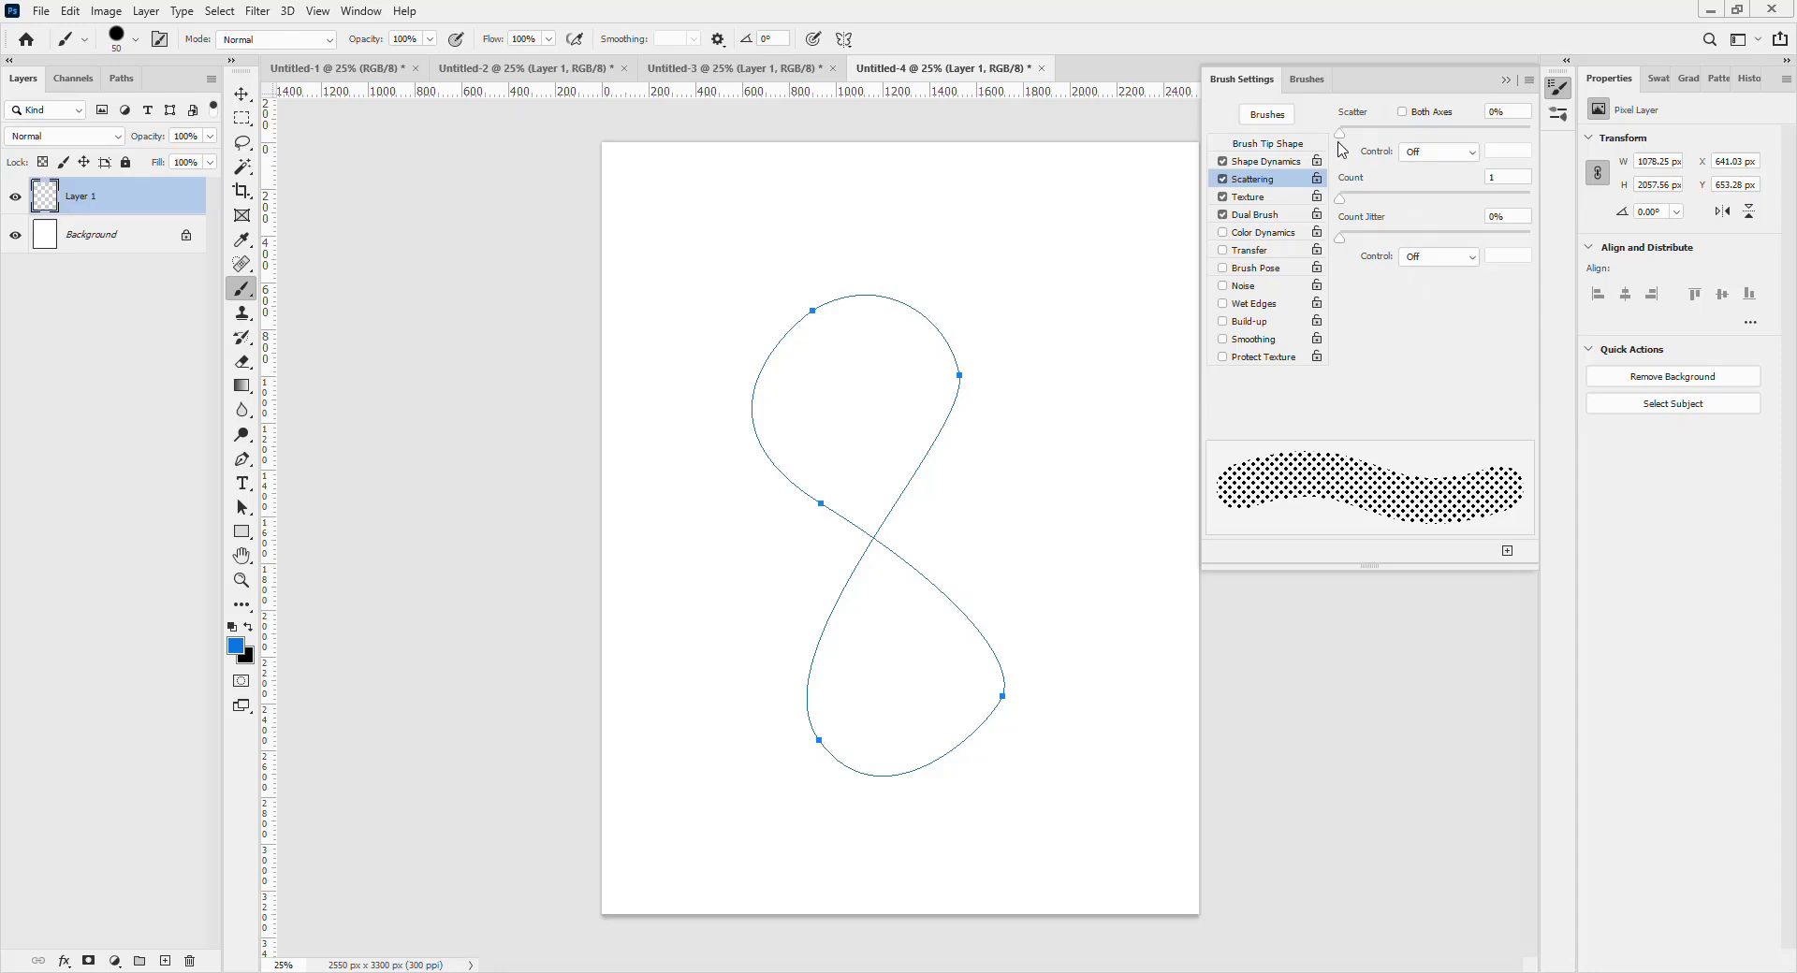
pyautogui.moveTo(1340, 133); pyautogui.dragTo(1349, 133)
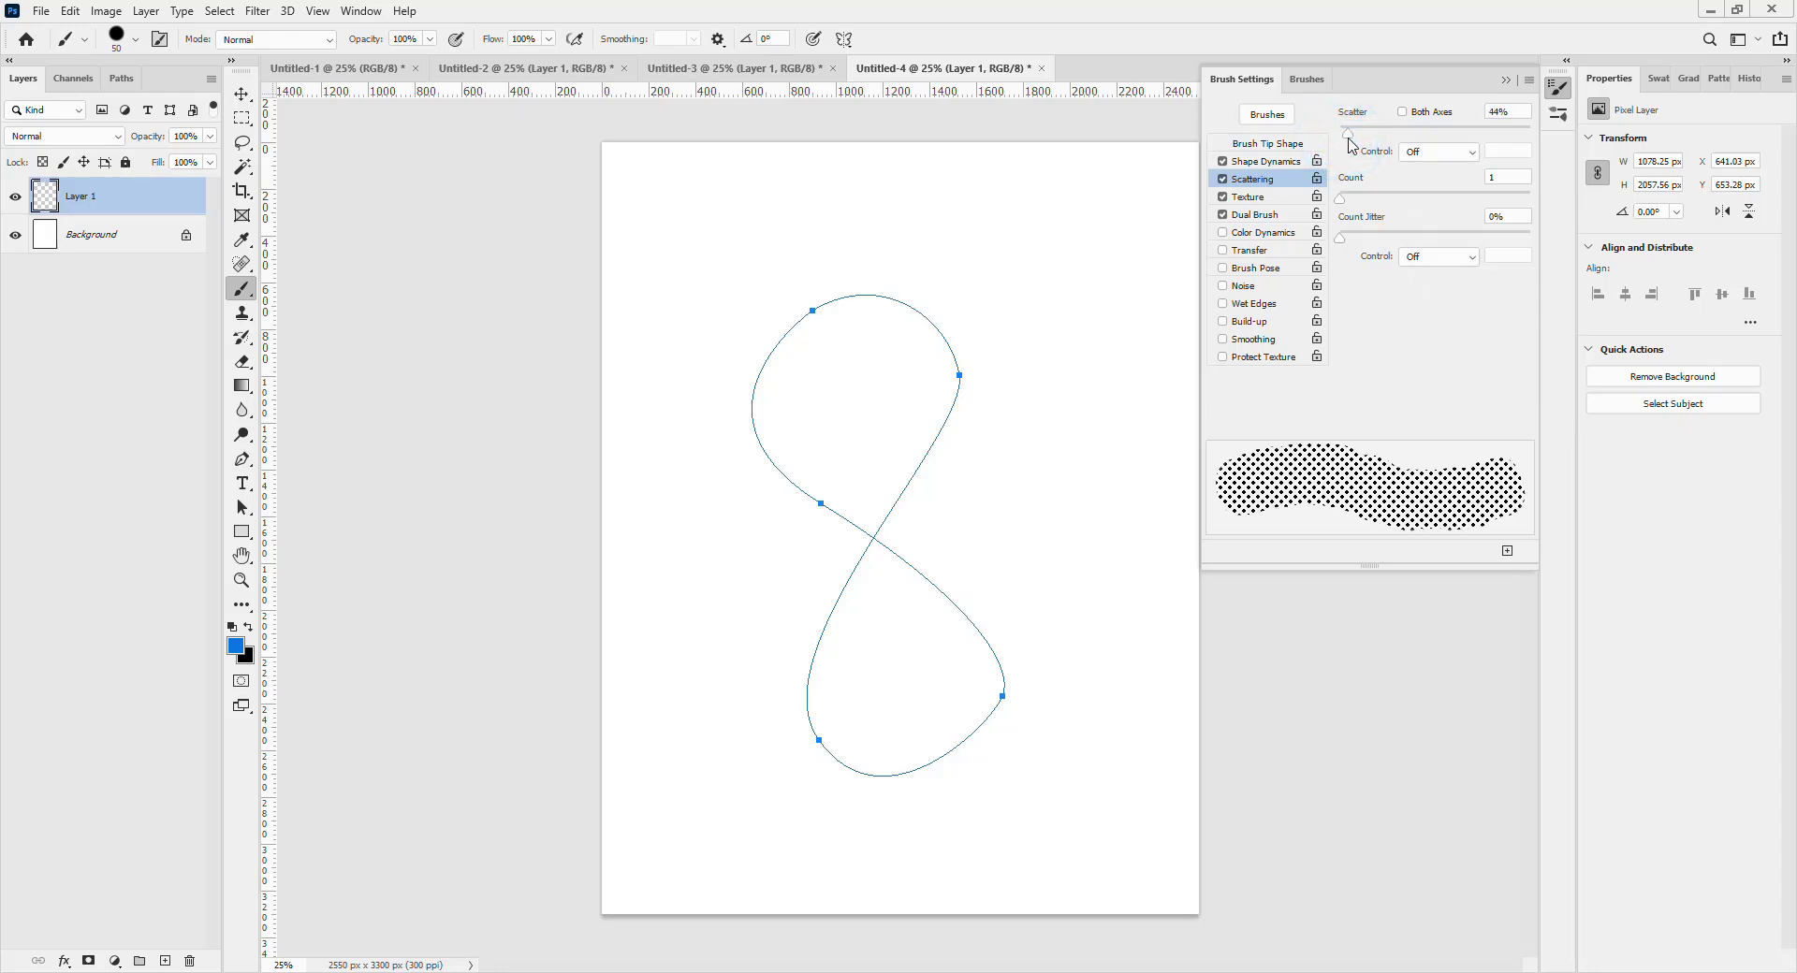
pyautogui.click(1347, 237)
pyautogui.click(1348, 238)
# In the brush's Shape Dynamics, set the size jitter to 50% and the roundness jitter to 12%.
pyautogui.click(1265, 165)
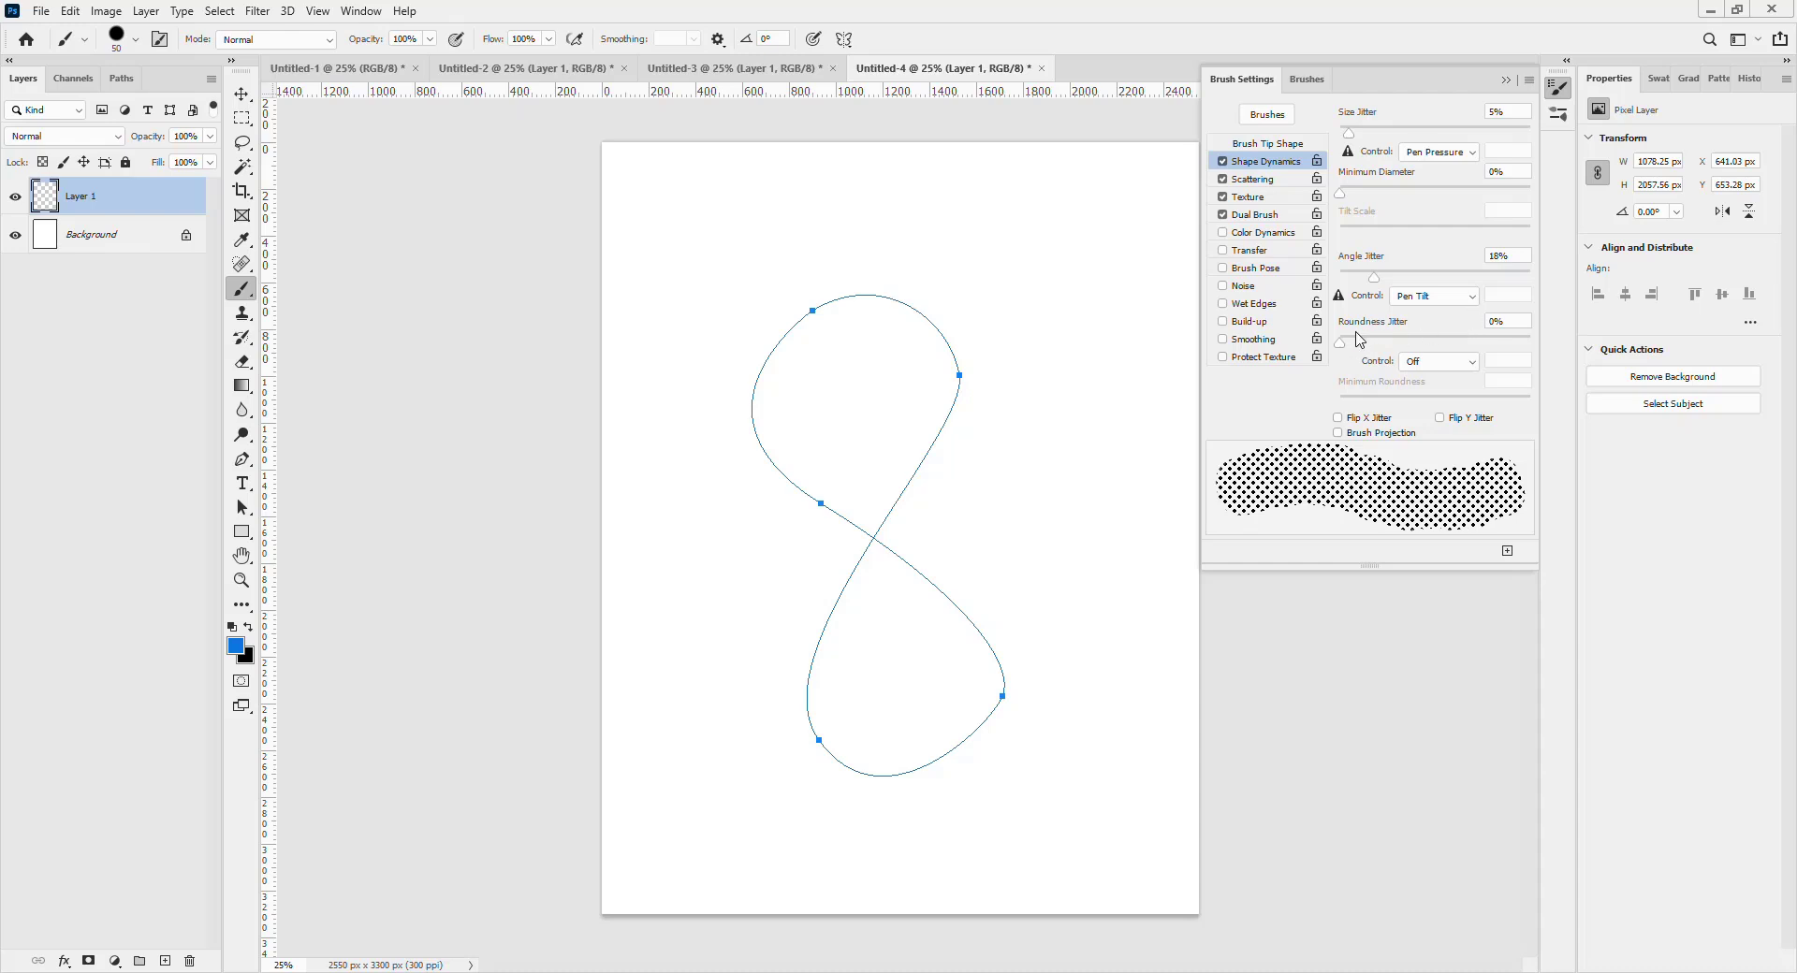
pyautogui.moveTo(1343, 347); pyautogui.dragTo(1366, 349)
pyautogui.click(1339, 197)
pyautogui.moveTo(1349, 135); pyautogui.dragTo(1430, 171)
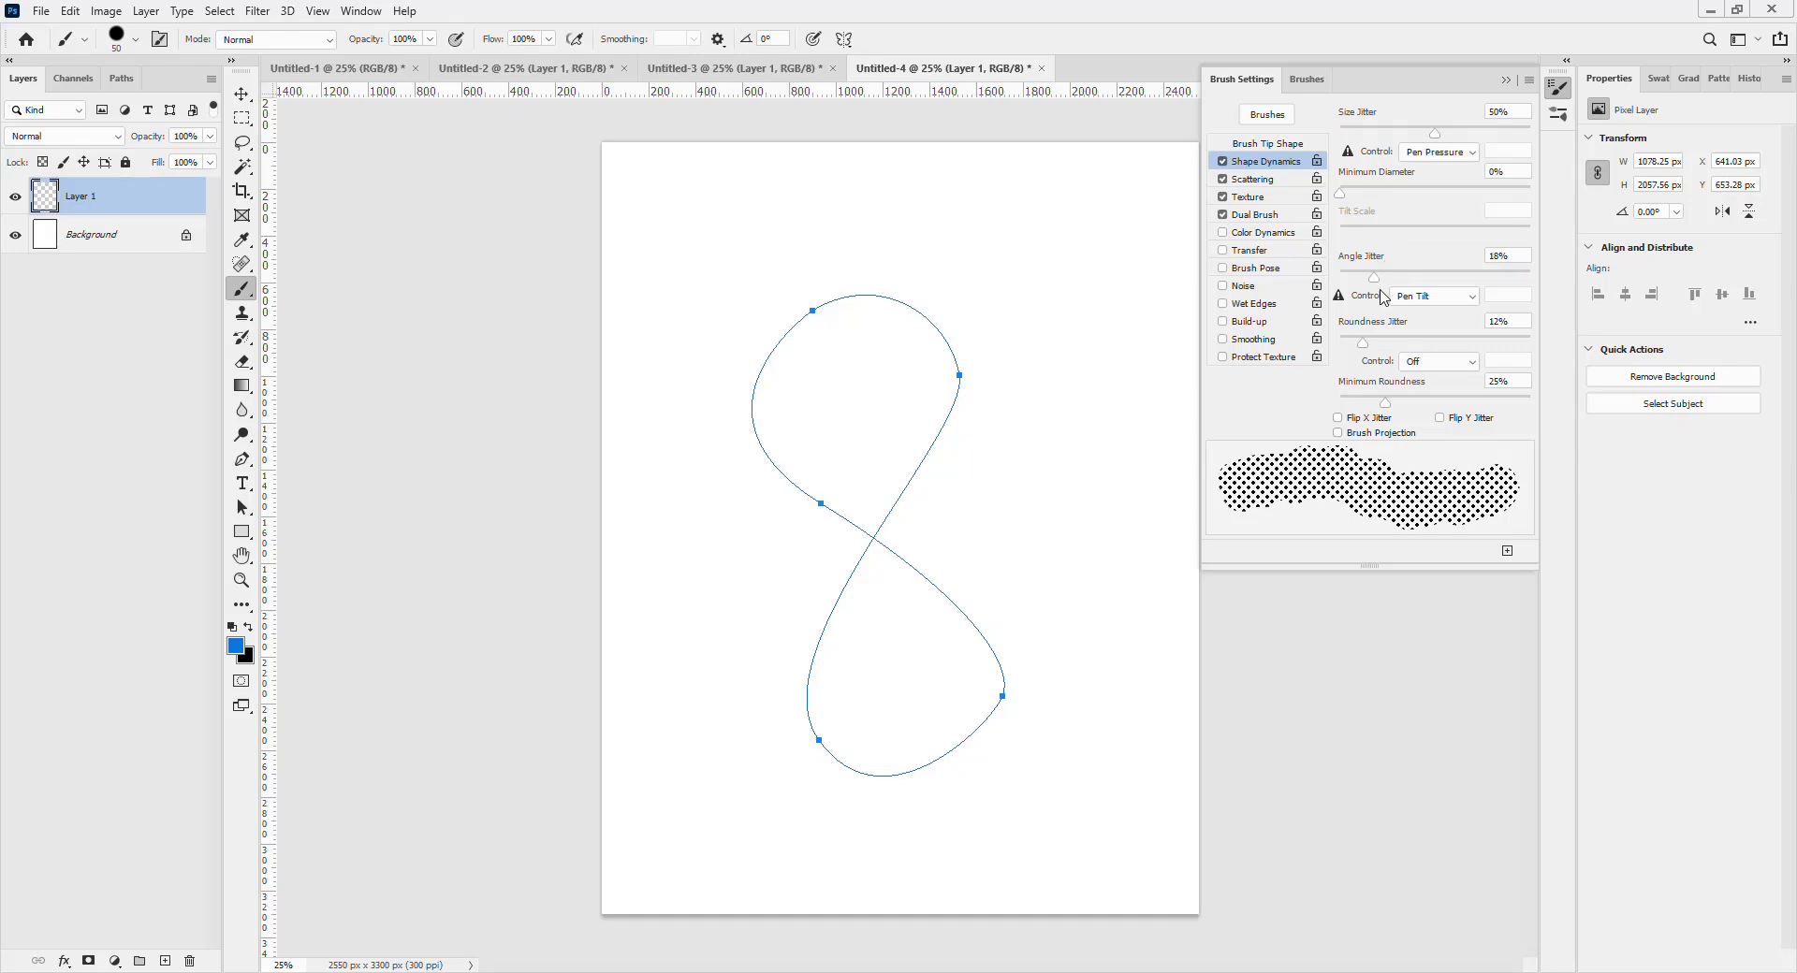
# Enable Flip X Jitter, Flip Y Jitter and Brush Projection for the brush and set its angle jitter to 50%.
pyautogui.click(1456, 423)
pyautogui.click(1340, 419)
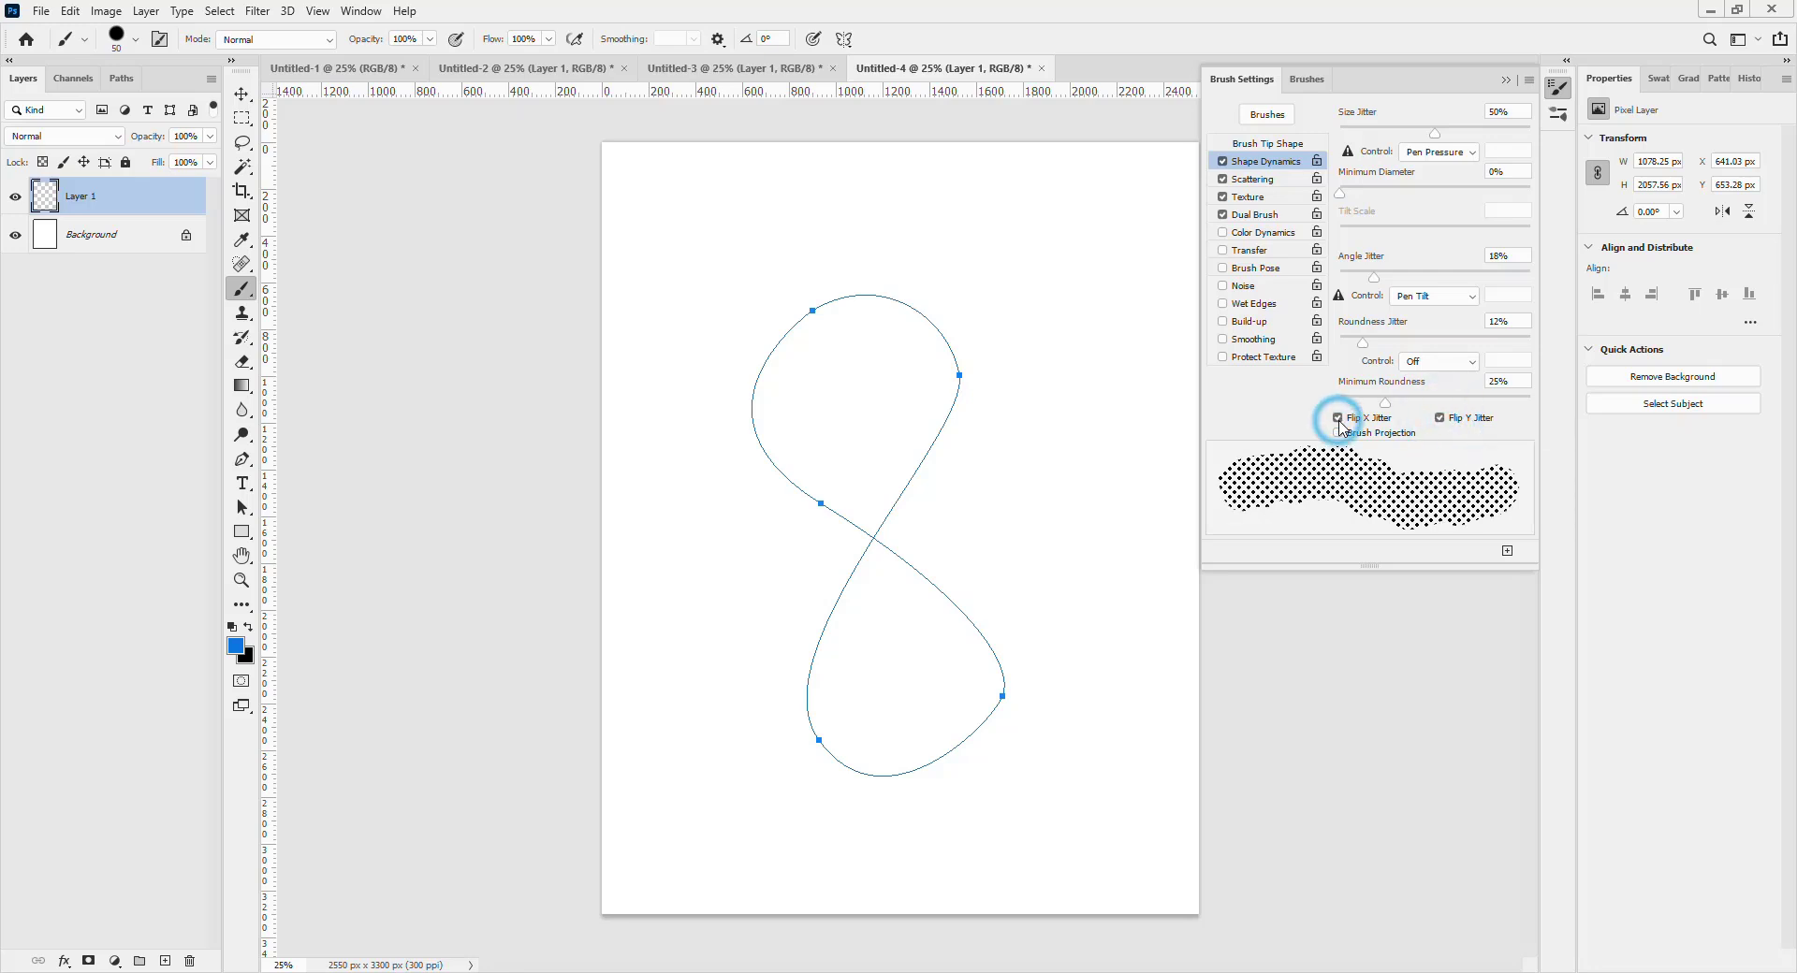
pyautogui.click(1338, 433)
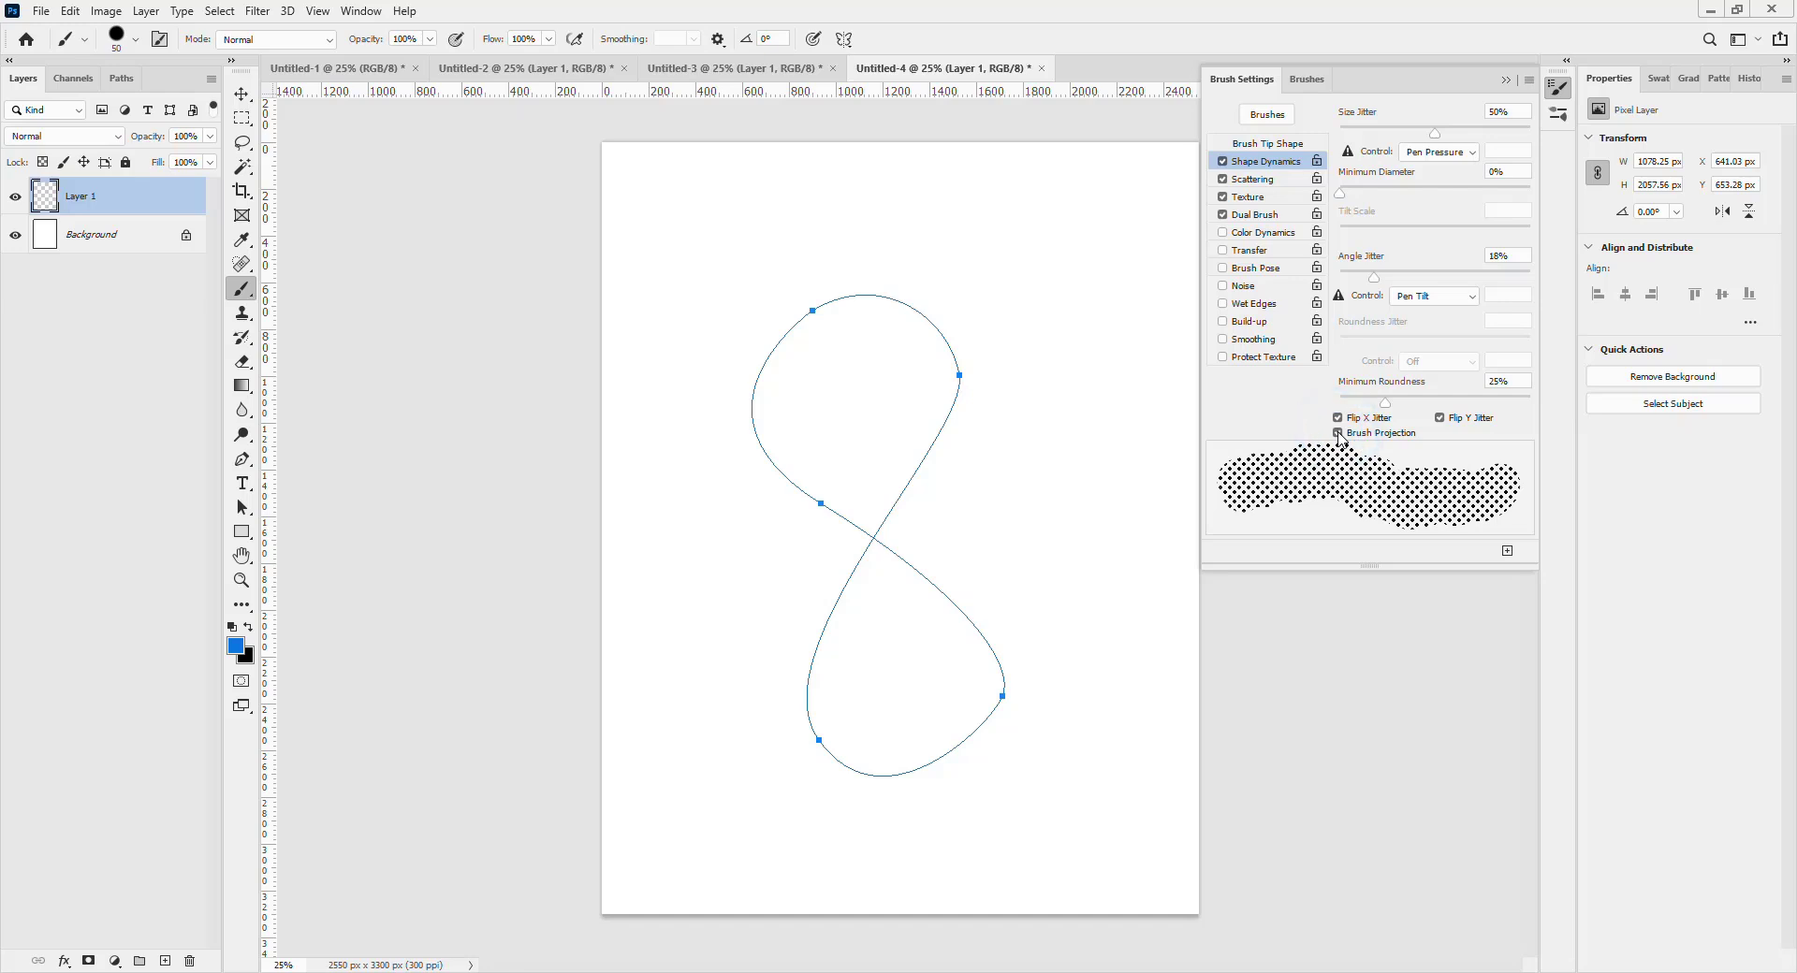
pyautogui.moveTo(1373, 278); pyautogui.dragTo(1431, 282)
pyautogui.click(1456, 298)
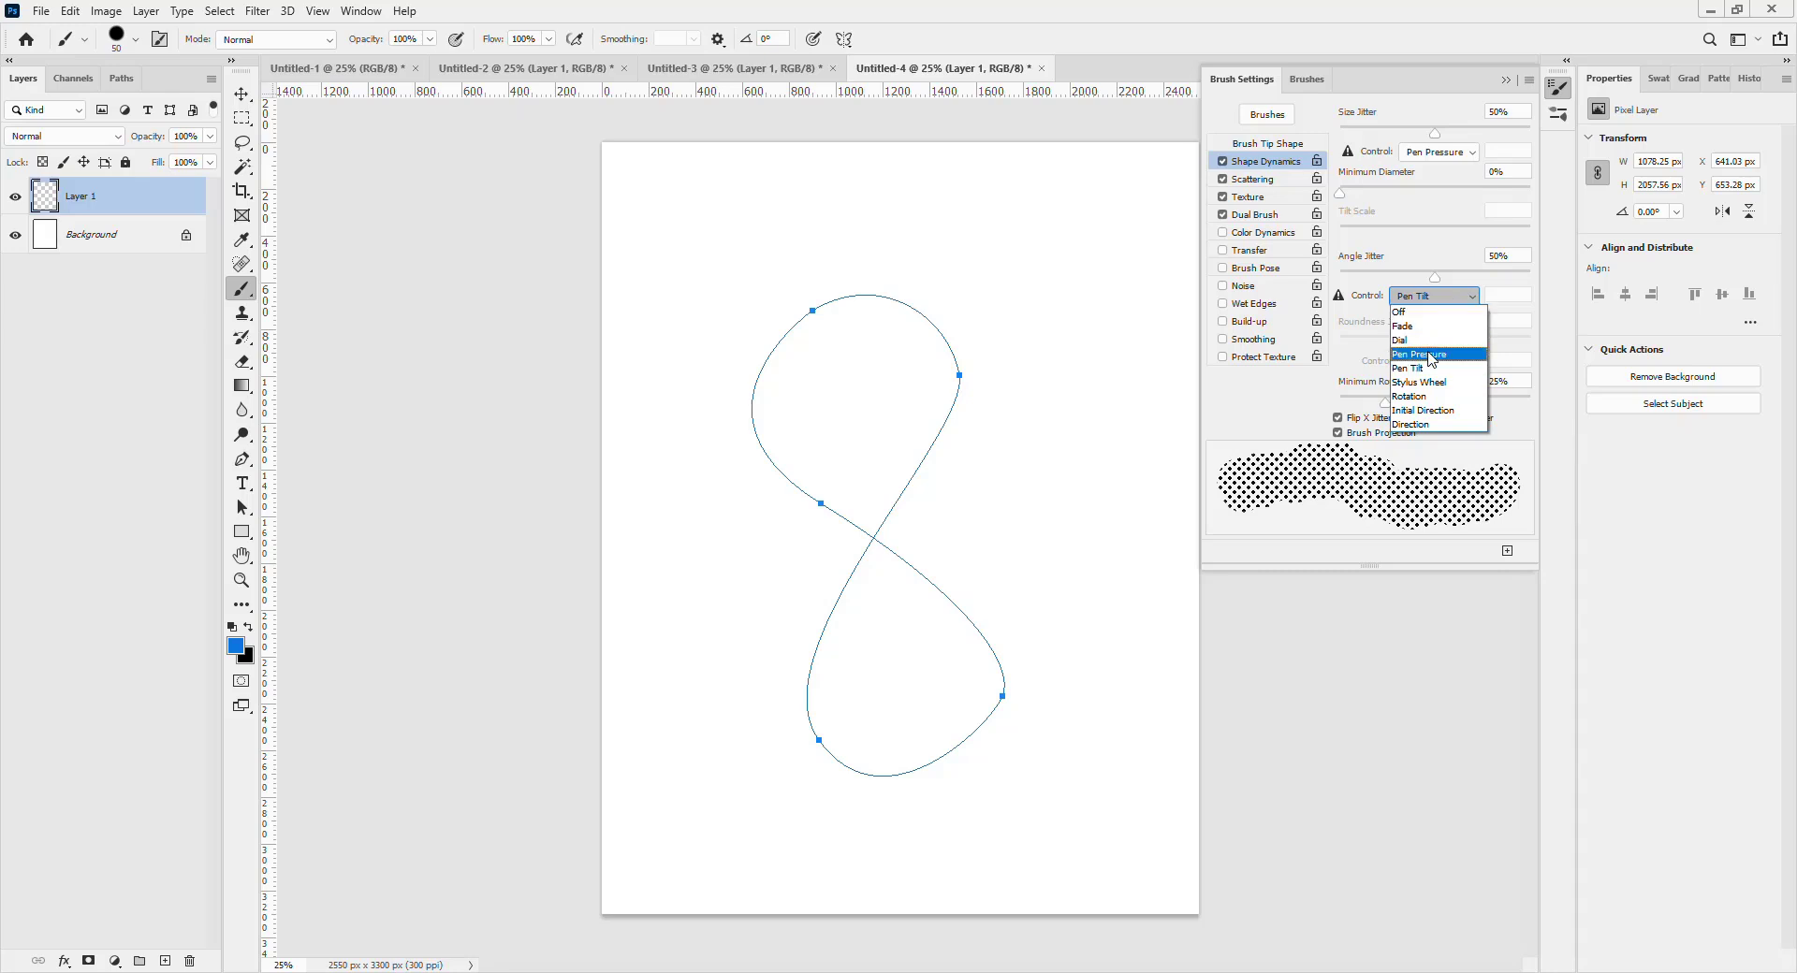
pyautogui.click(1259, 395)
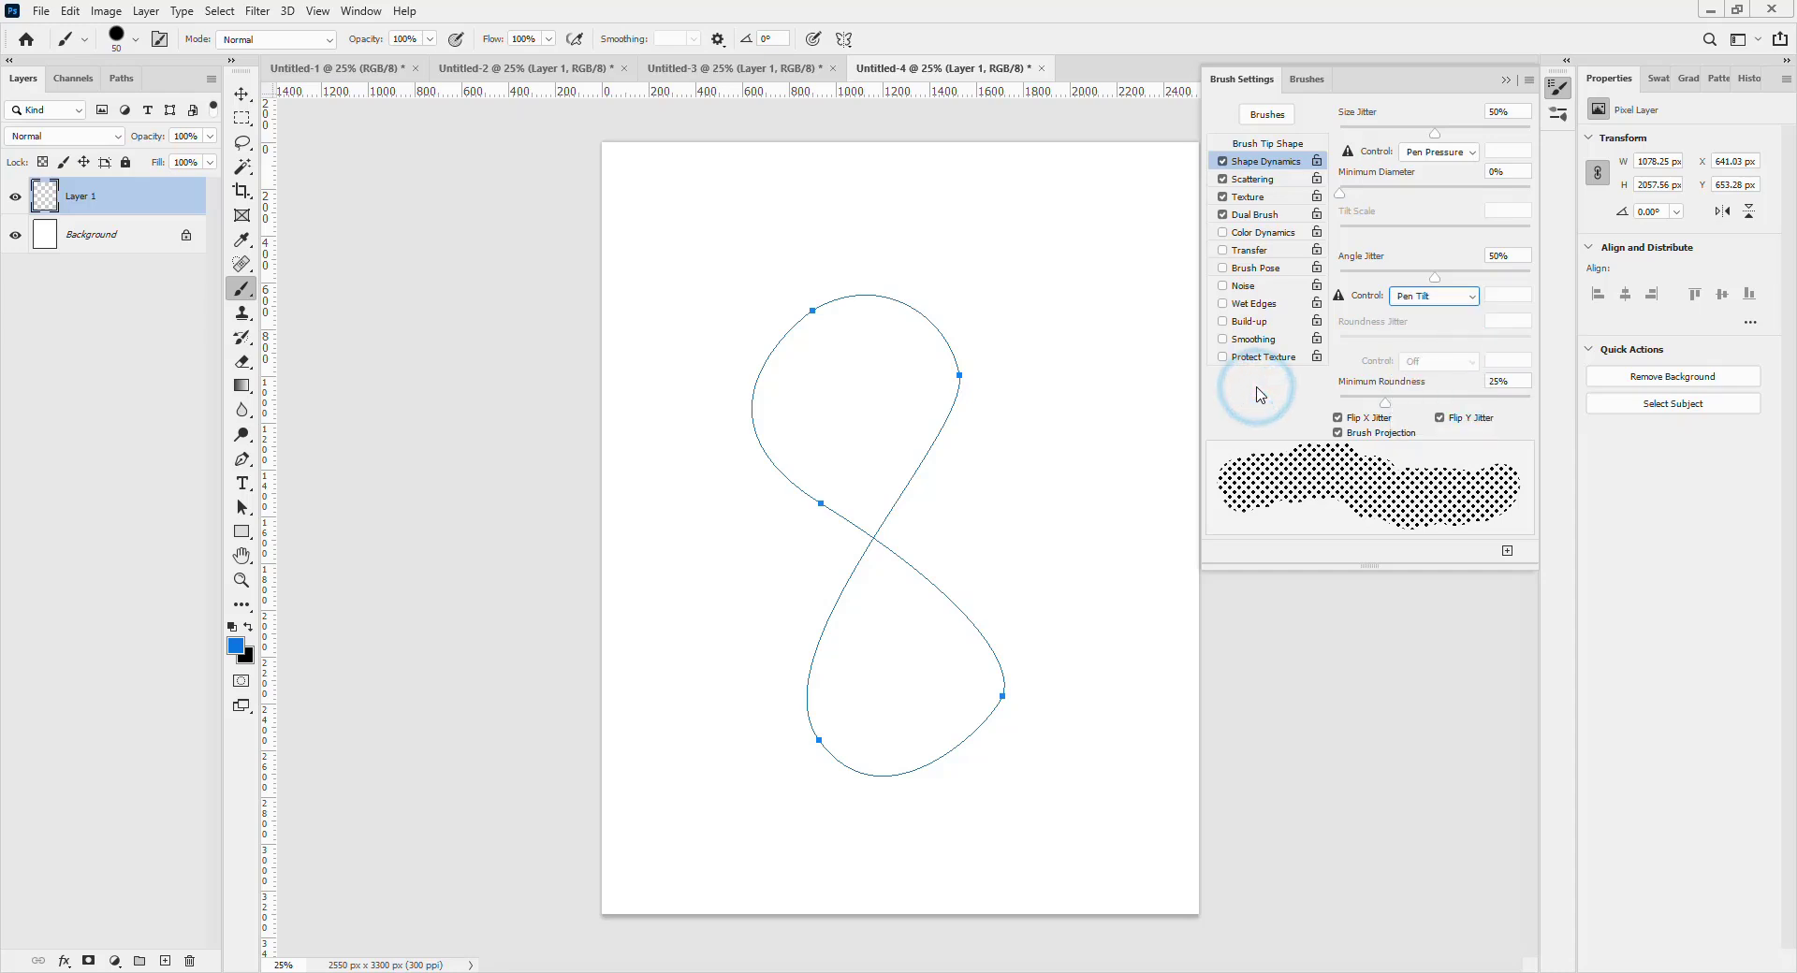
# Try the Kyle's Impressionist Blender 1 preset from the Wet Media Brushes.
pyautogui.click(1307, 81)
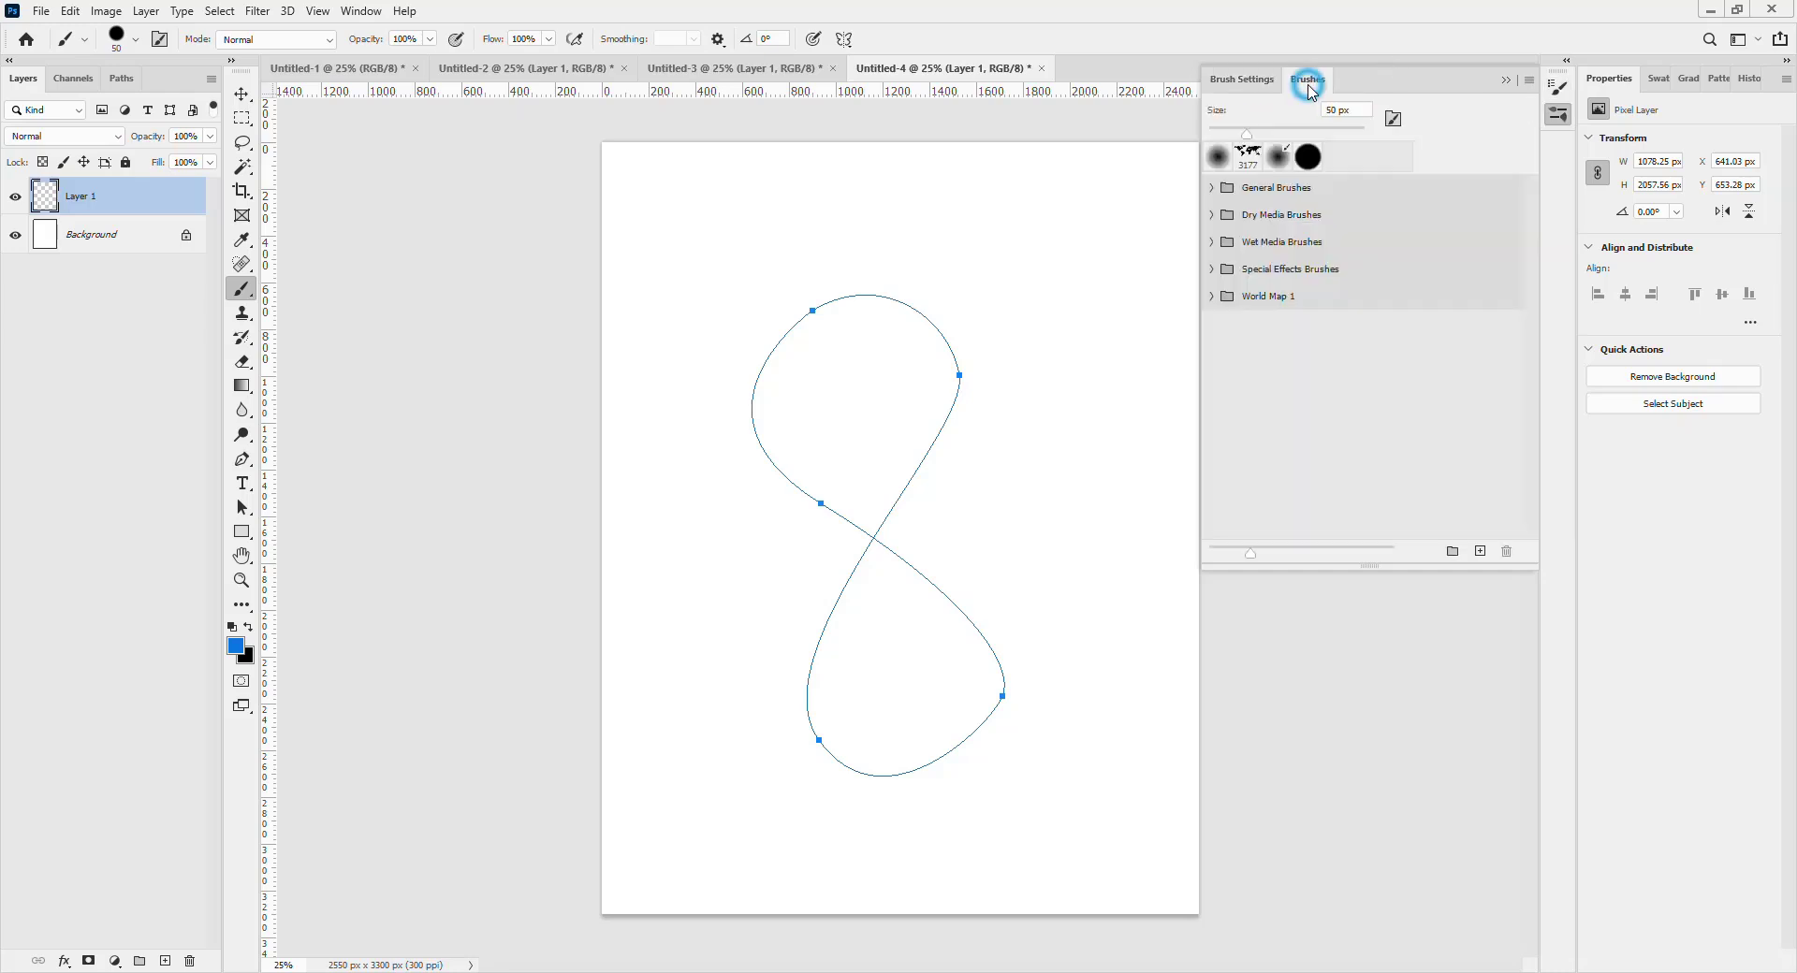
pyautogui.click(1210, 242)
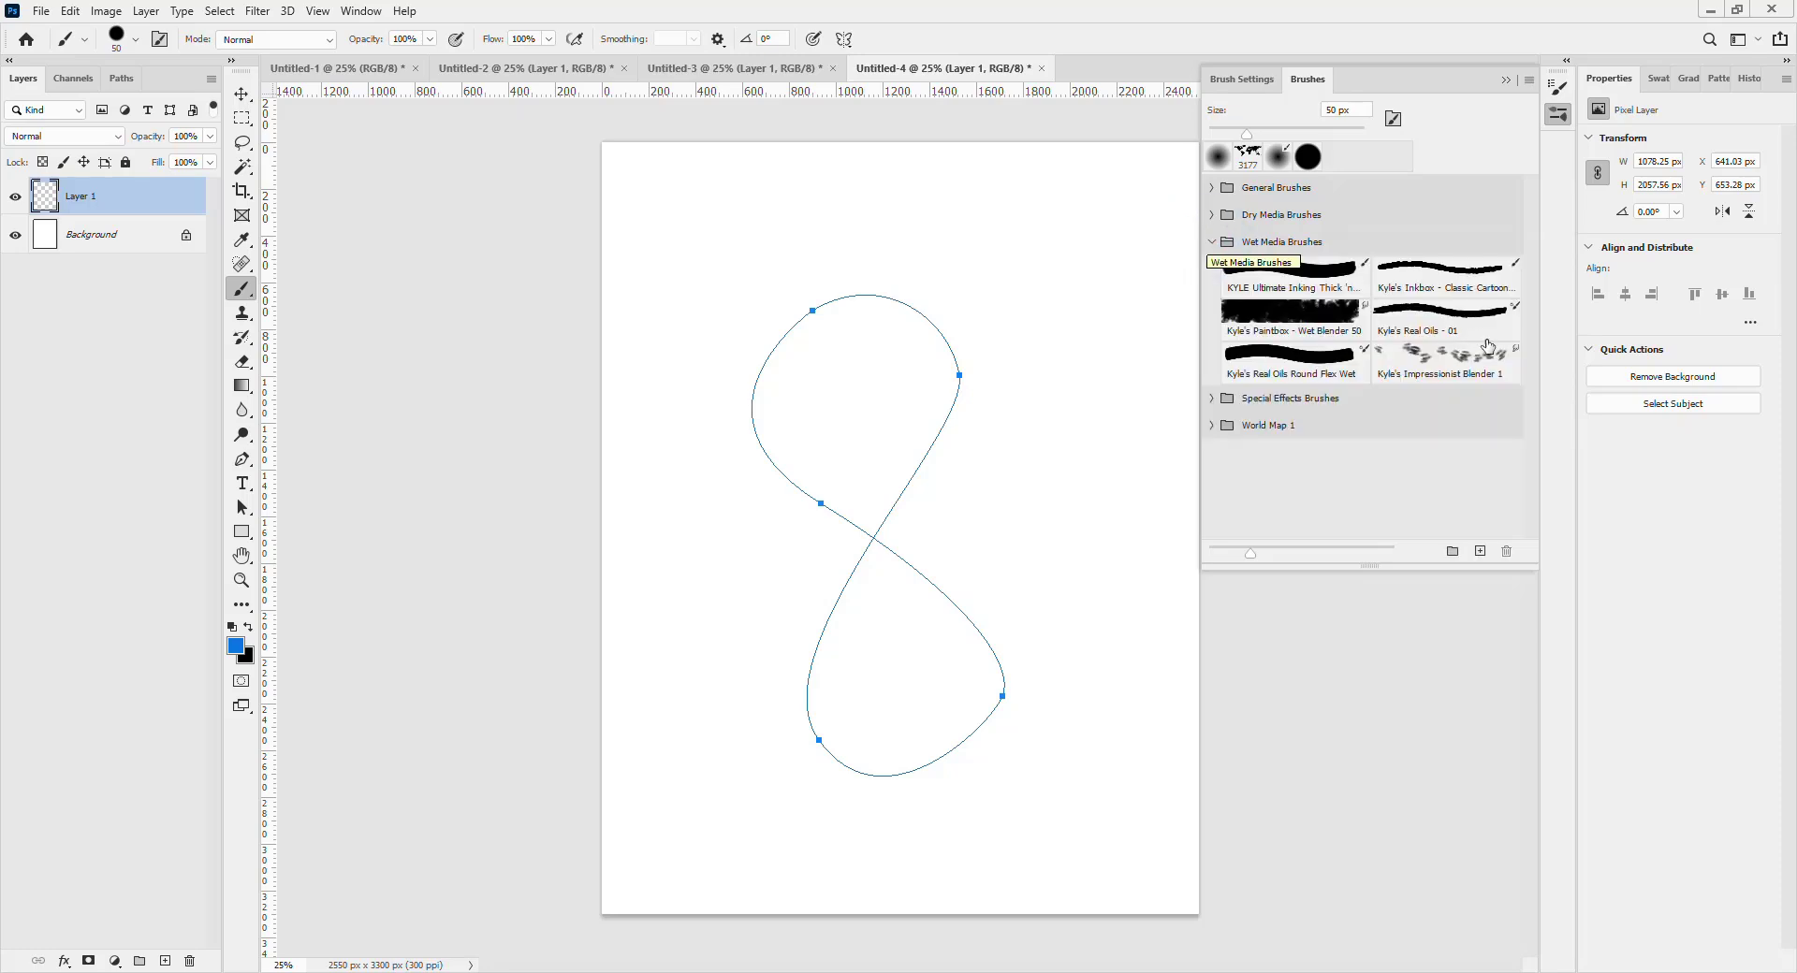
pyautogui.click(1464, 357)
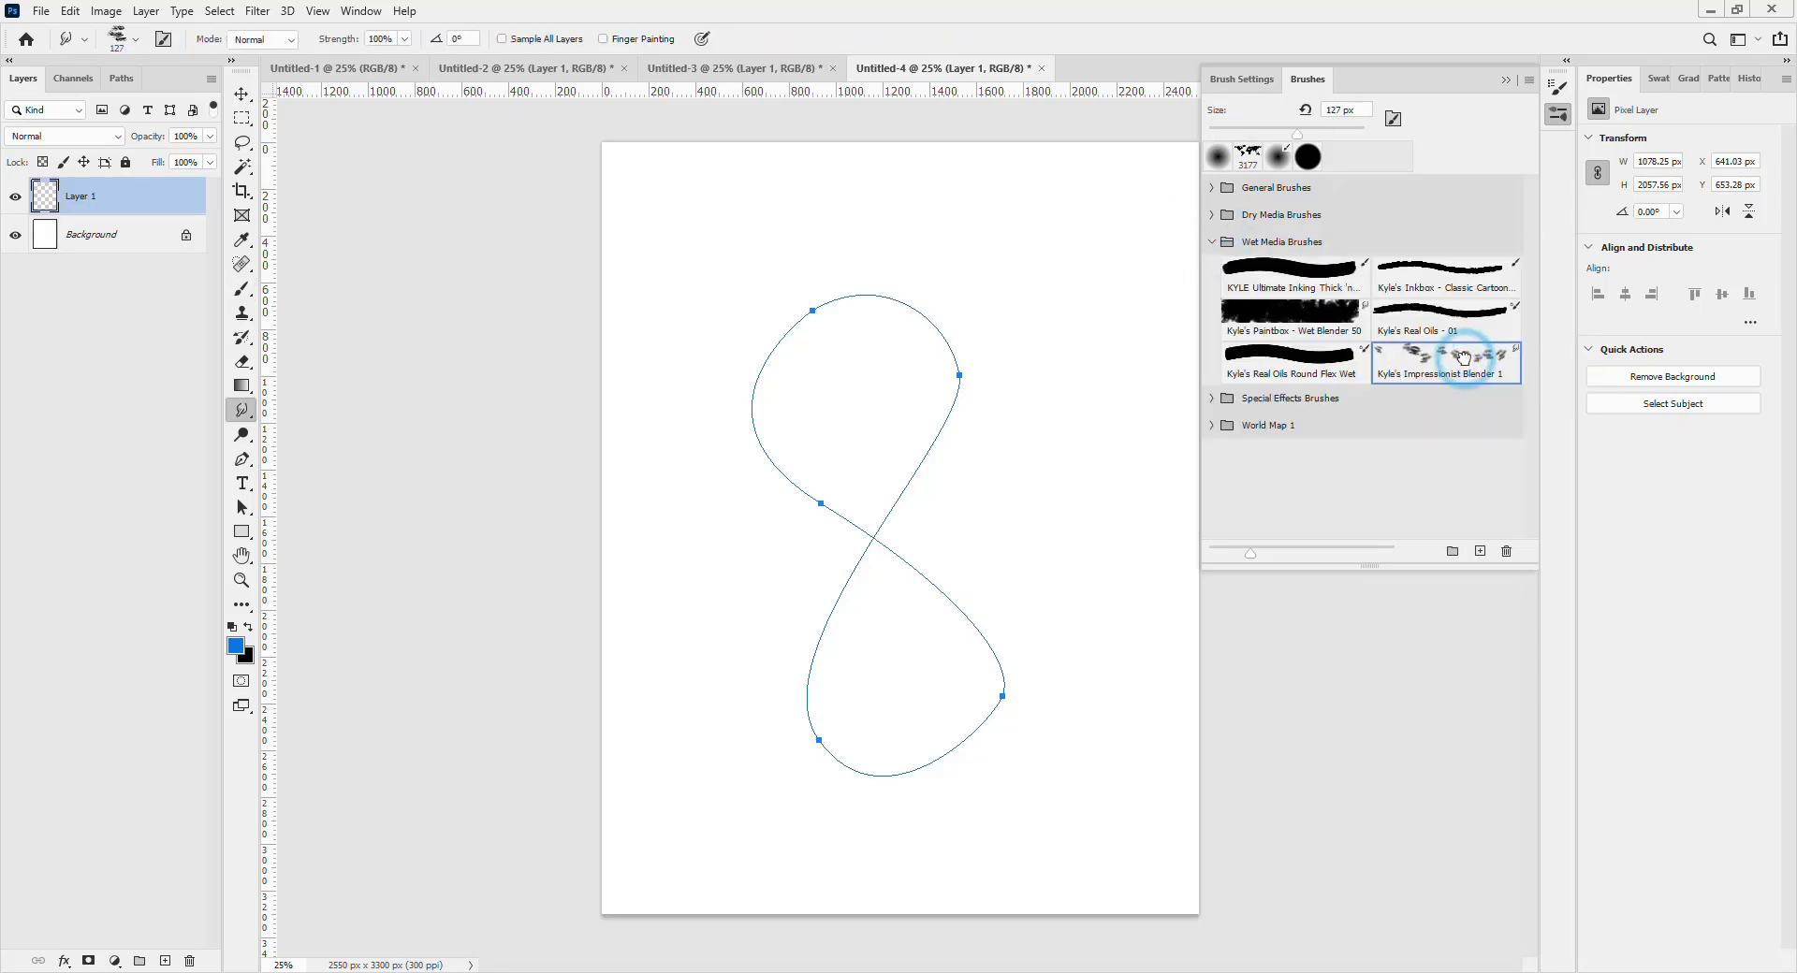
pyautogui.click(1212, 243)
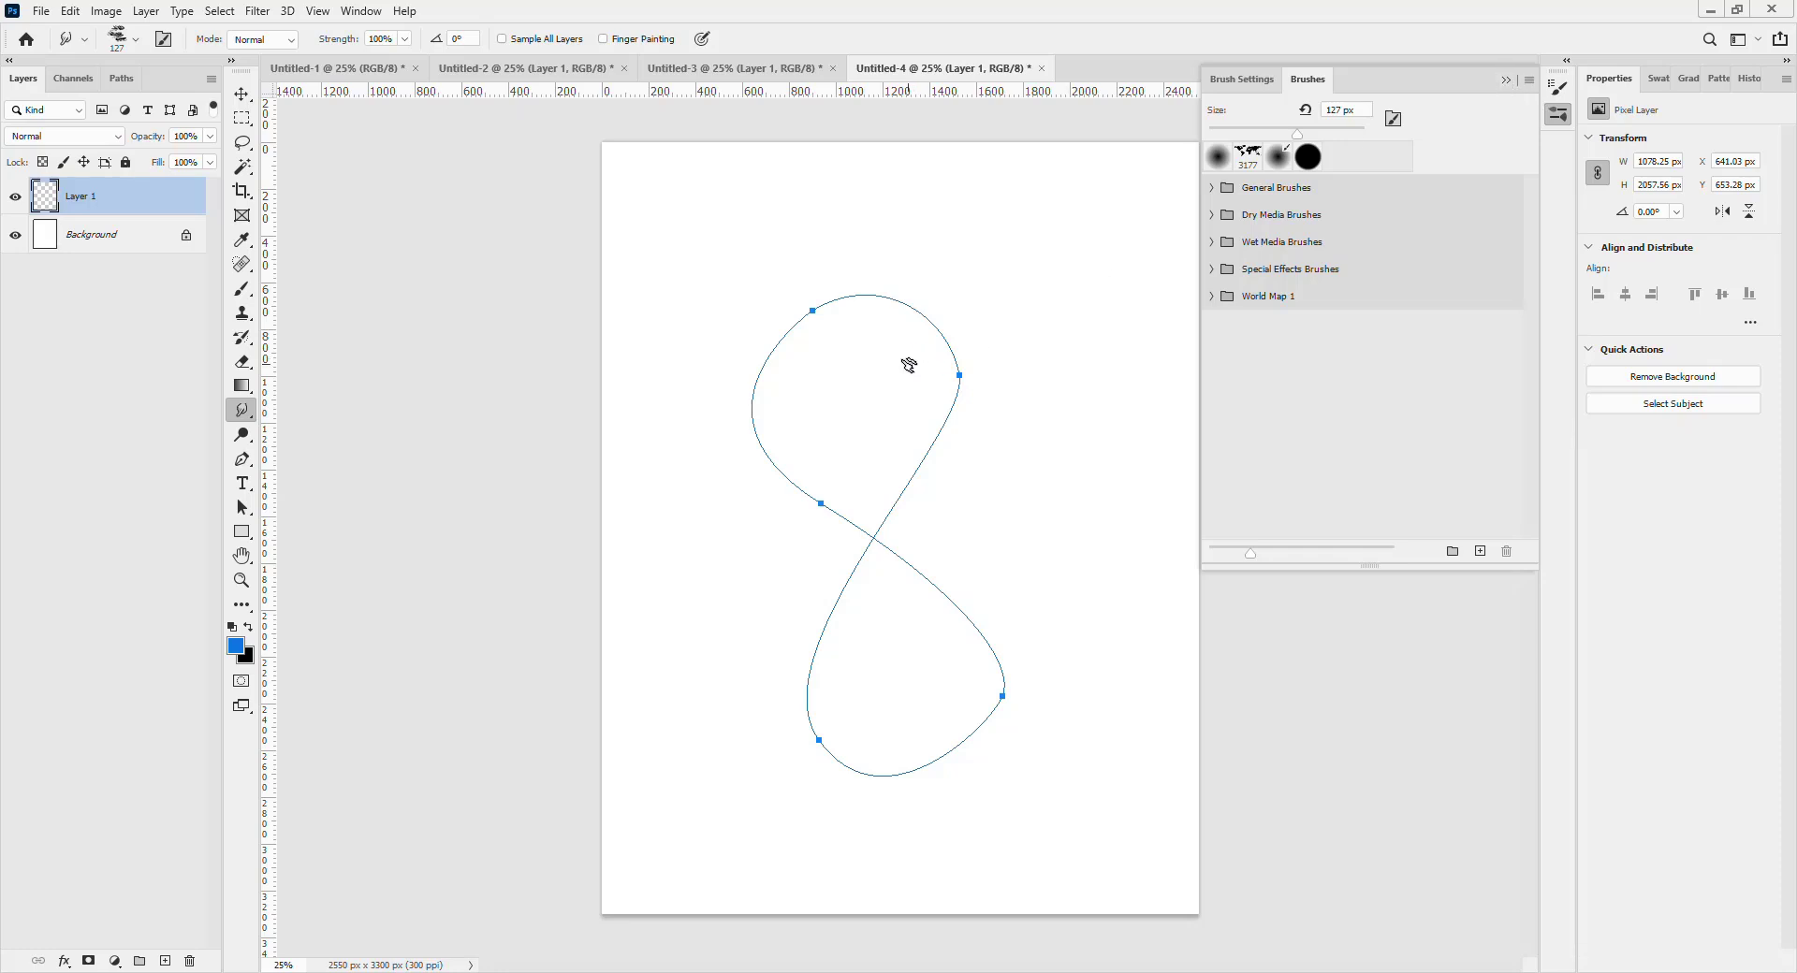
# Stroke the figure-eight path with the Brush tool and Simulate Pressure enabled.
pyautogui.press('p')
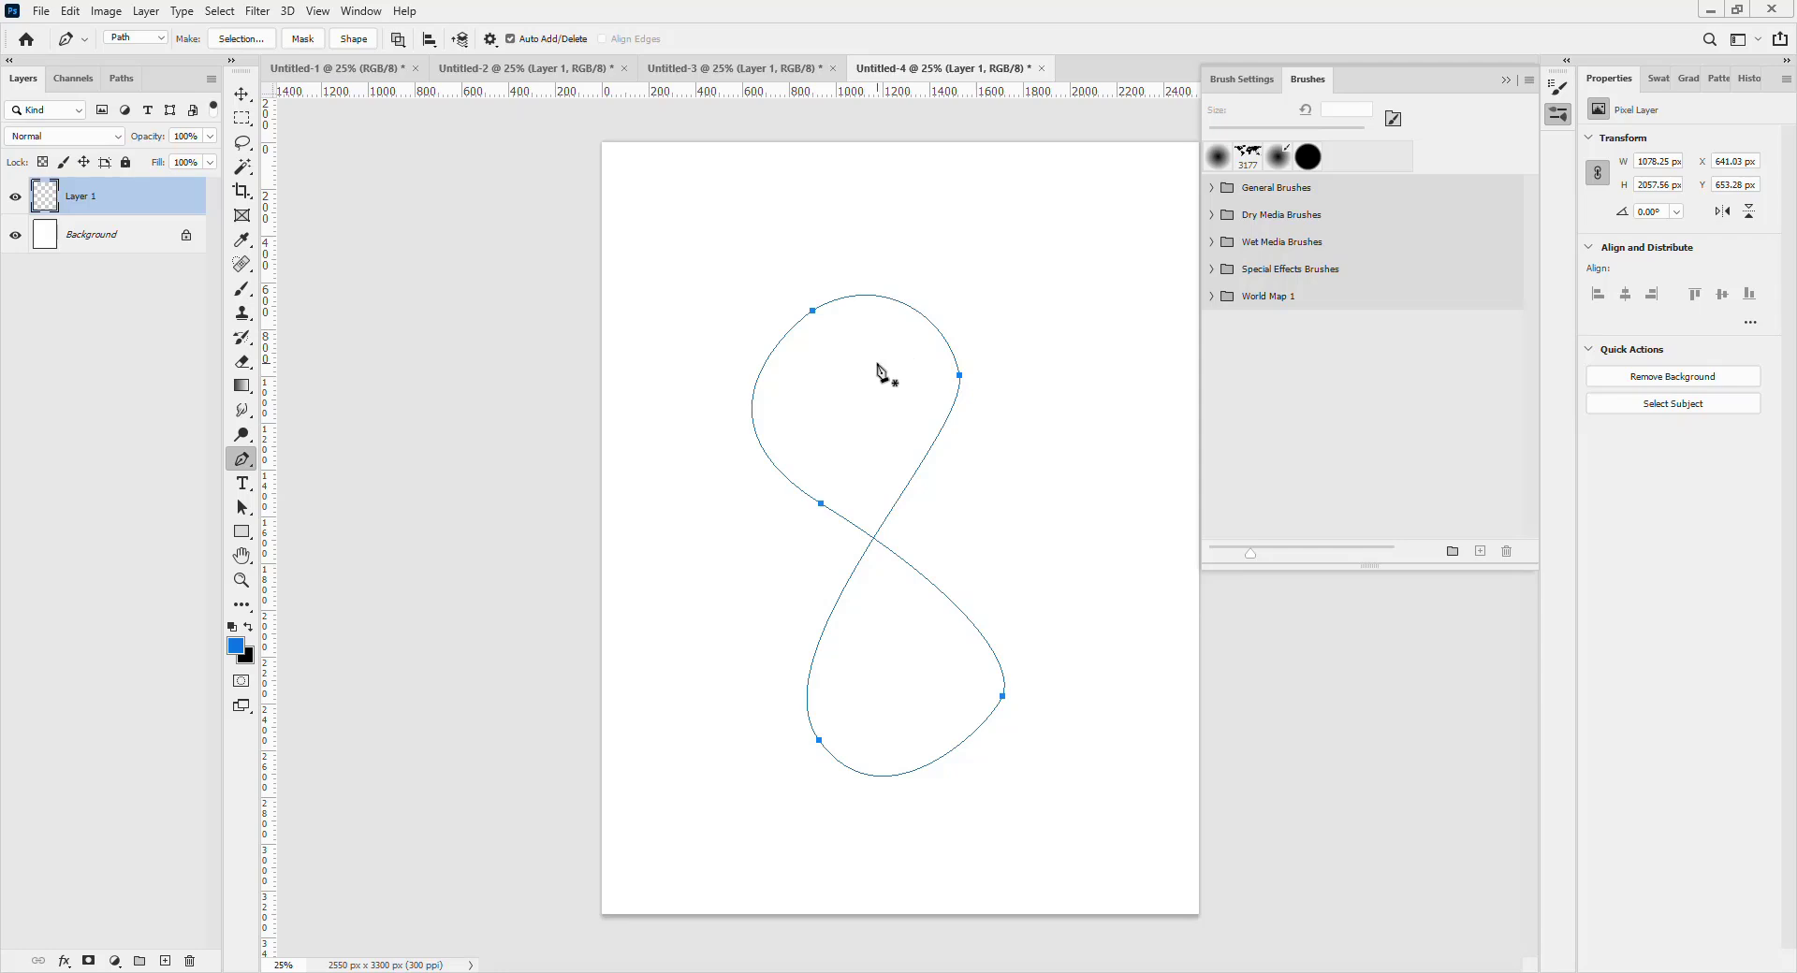
pyautogui.rightClick(880, 373)
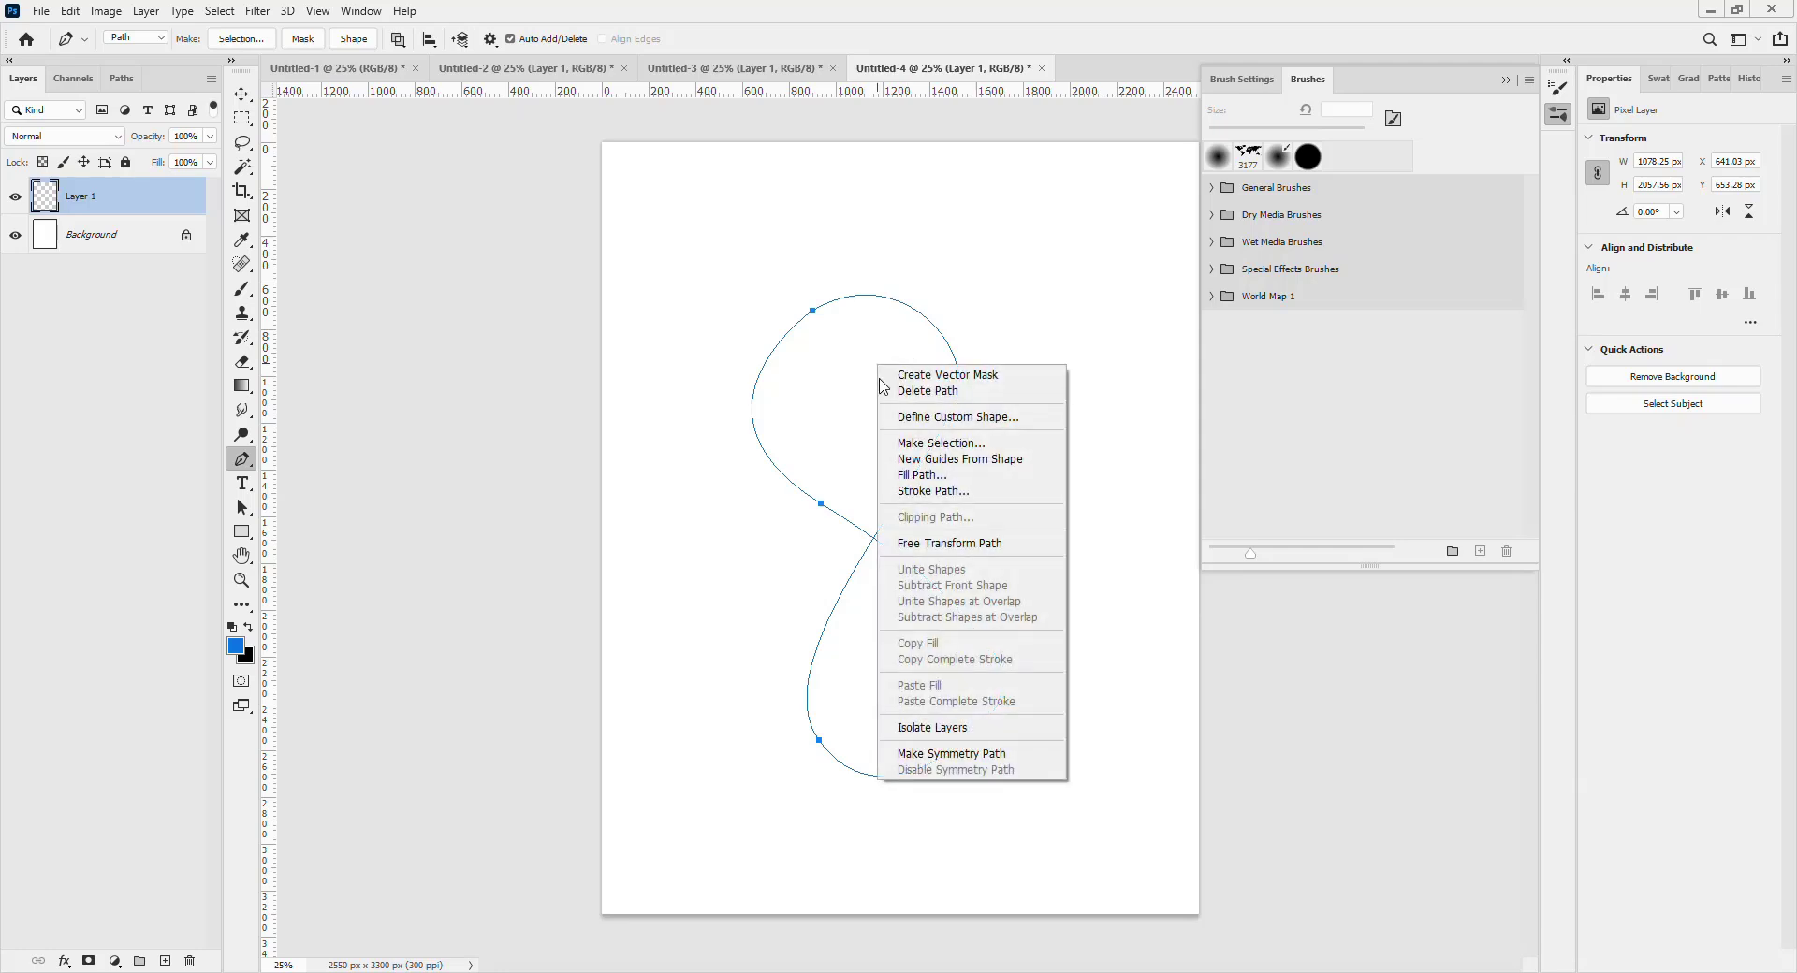
pyautogui.click(965, 492)
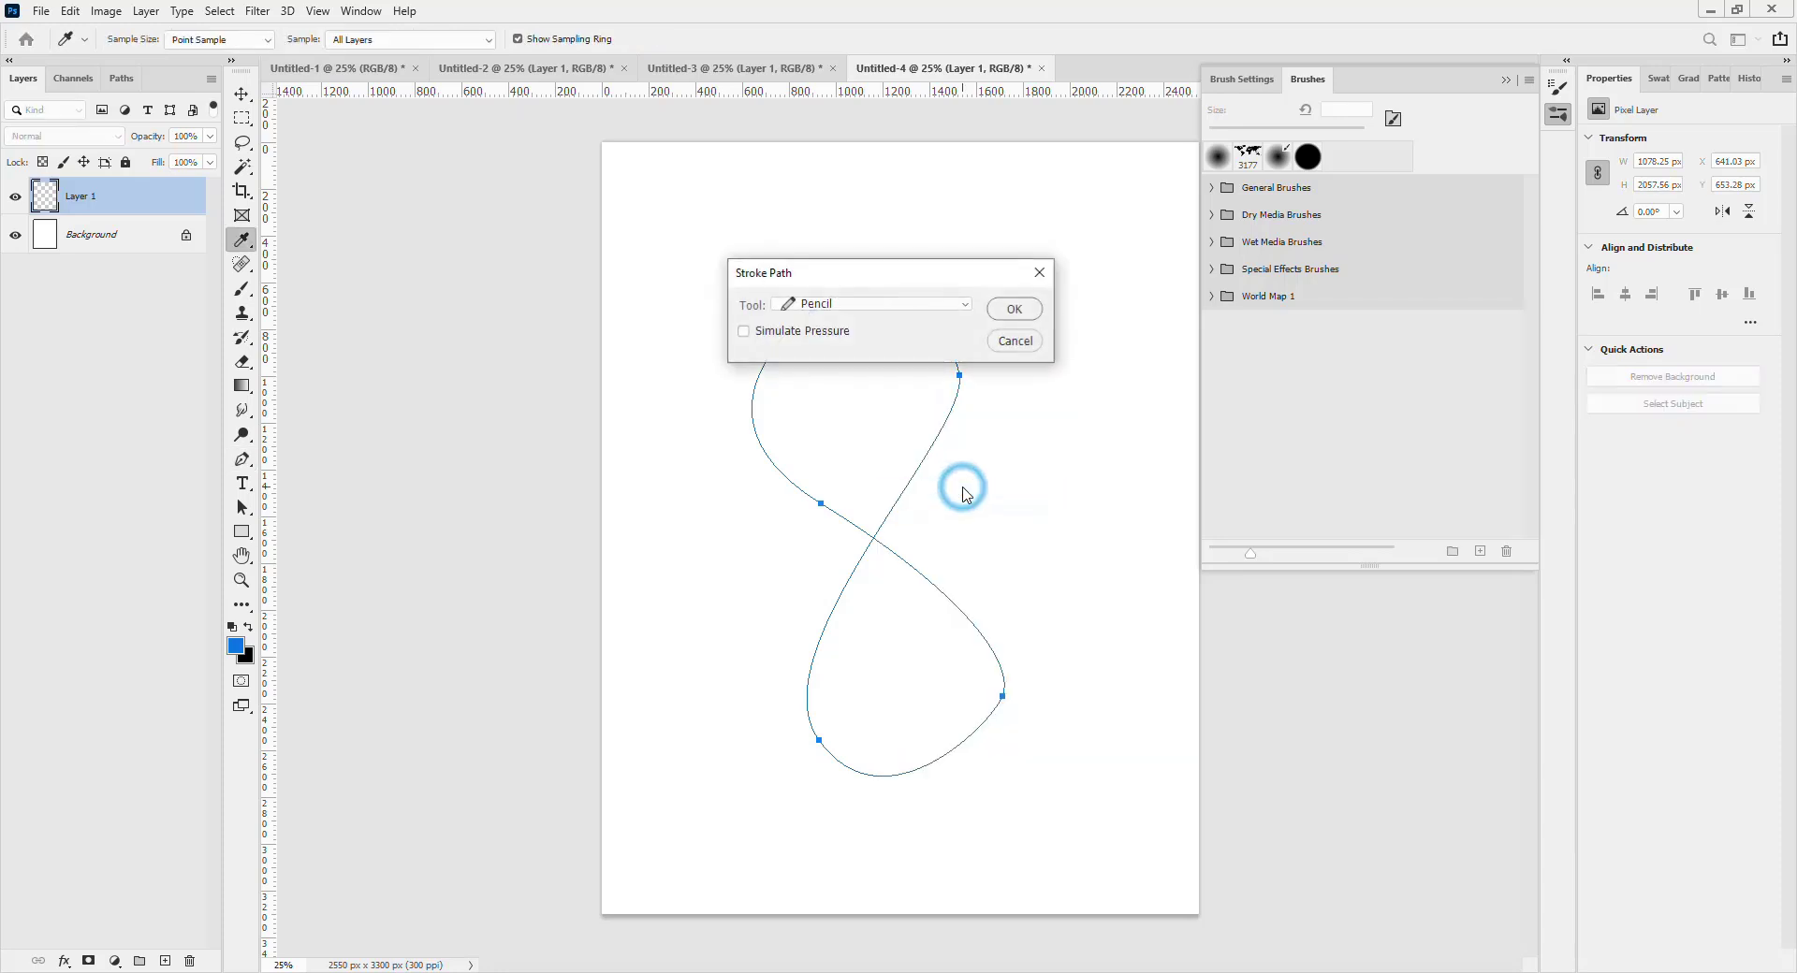
pyautogui.click(969, 308)
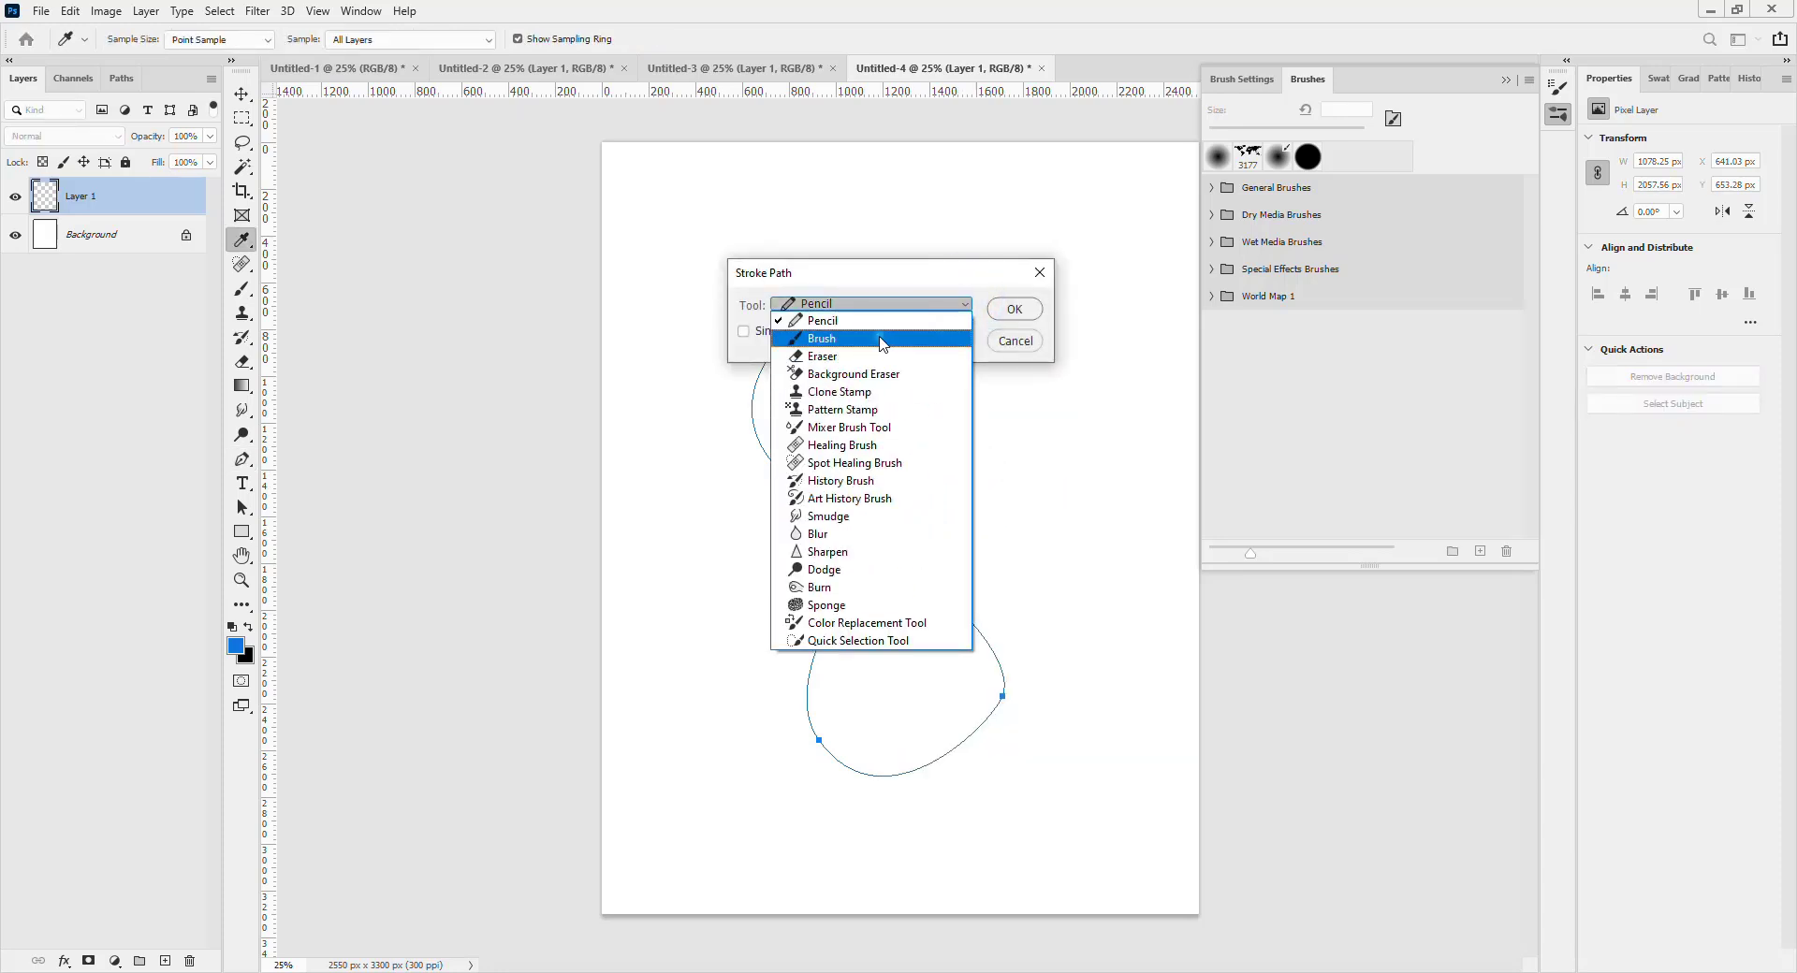
pyautogui.click(879, 342)
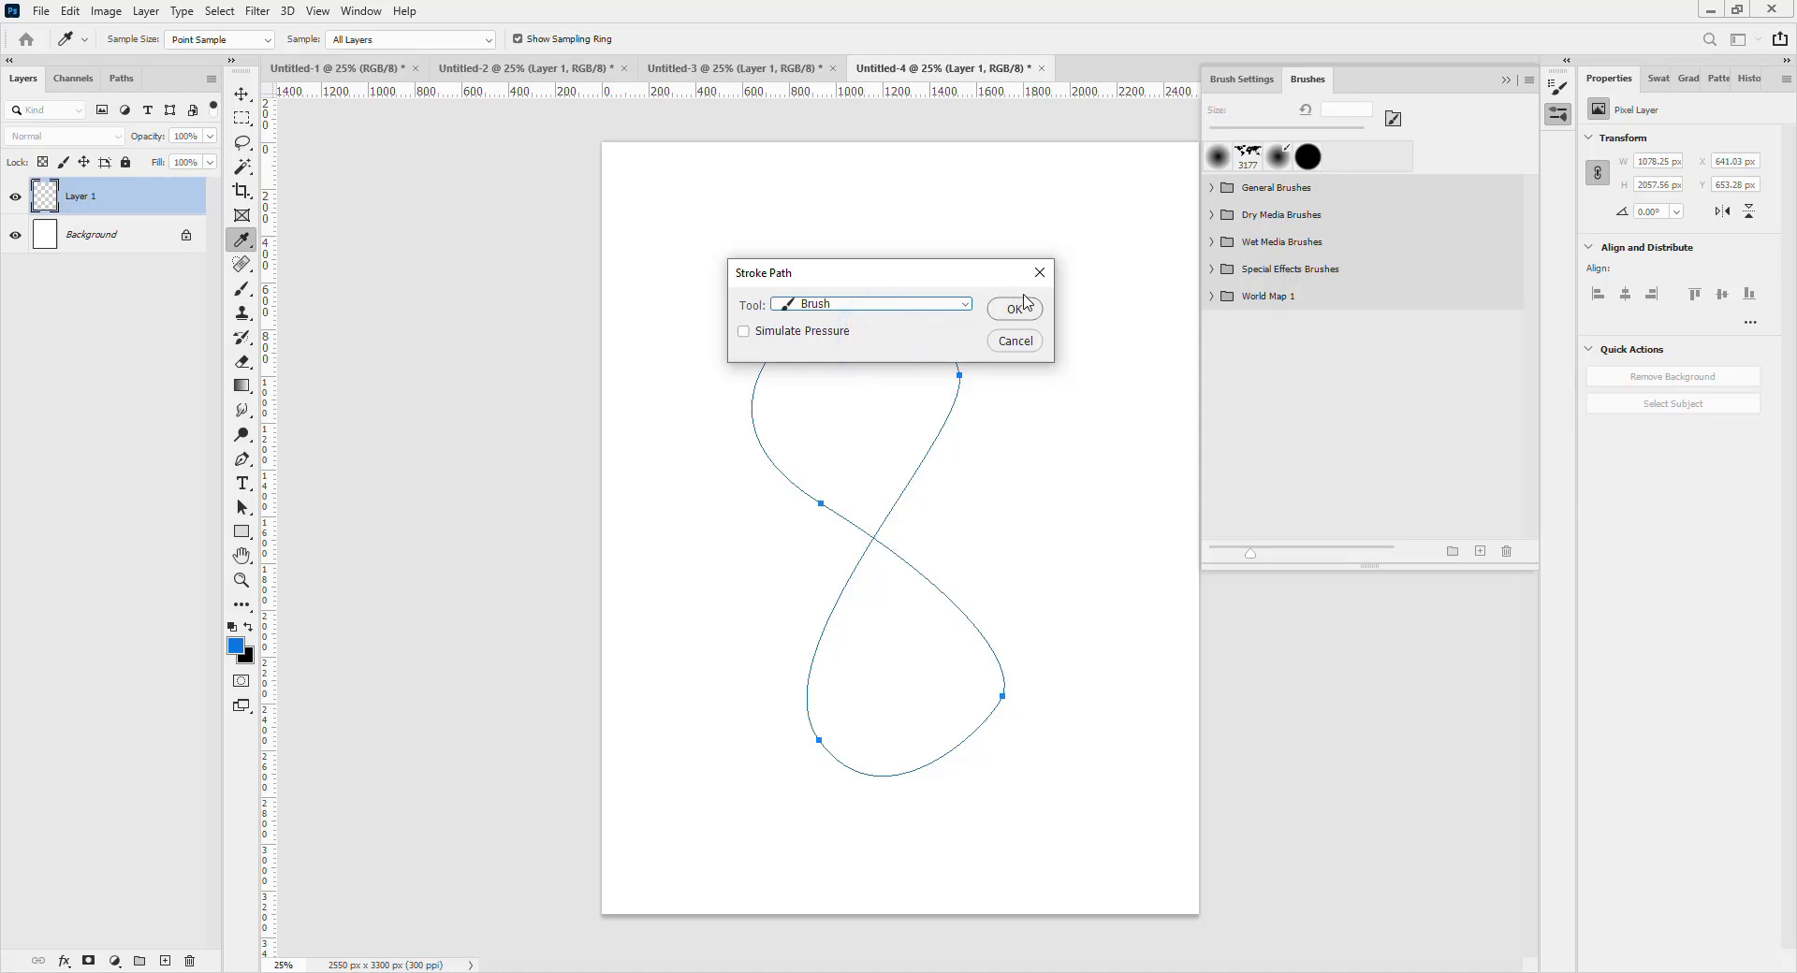
pyautogui.click(746, 333)
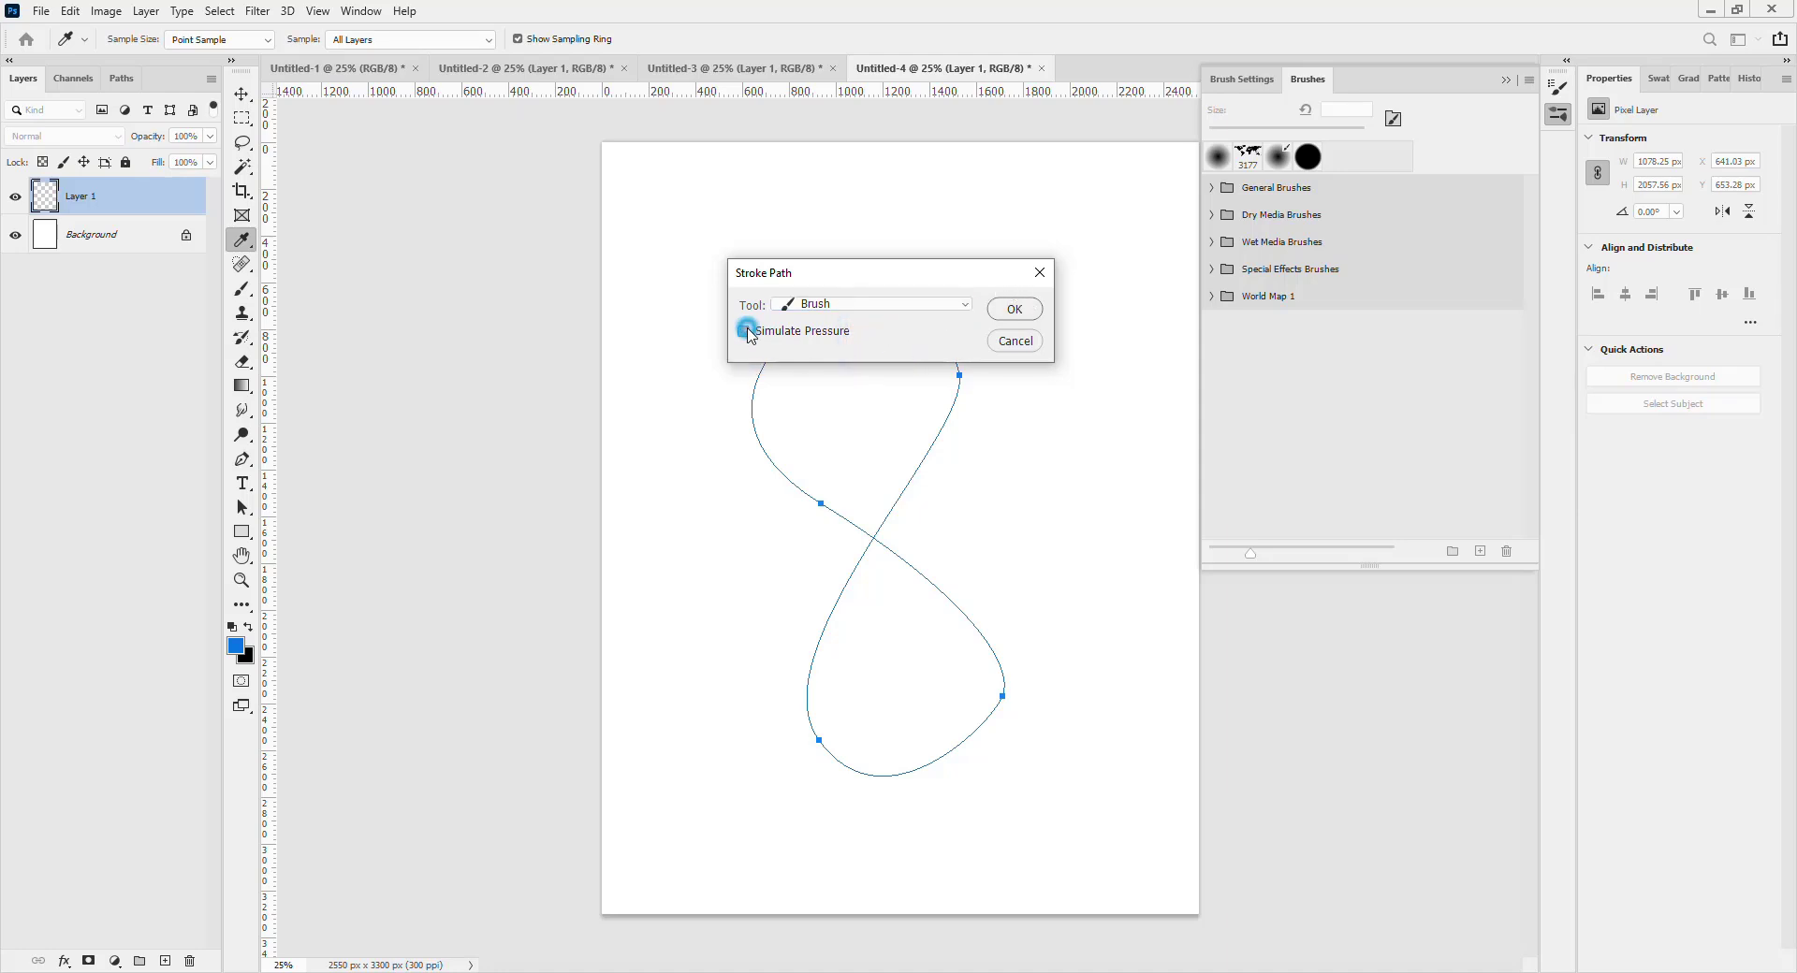
pyautogui.click(1018, 310)
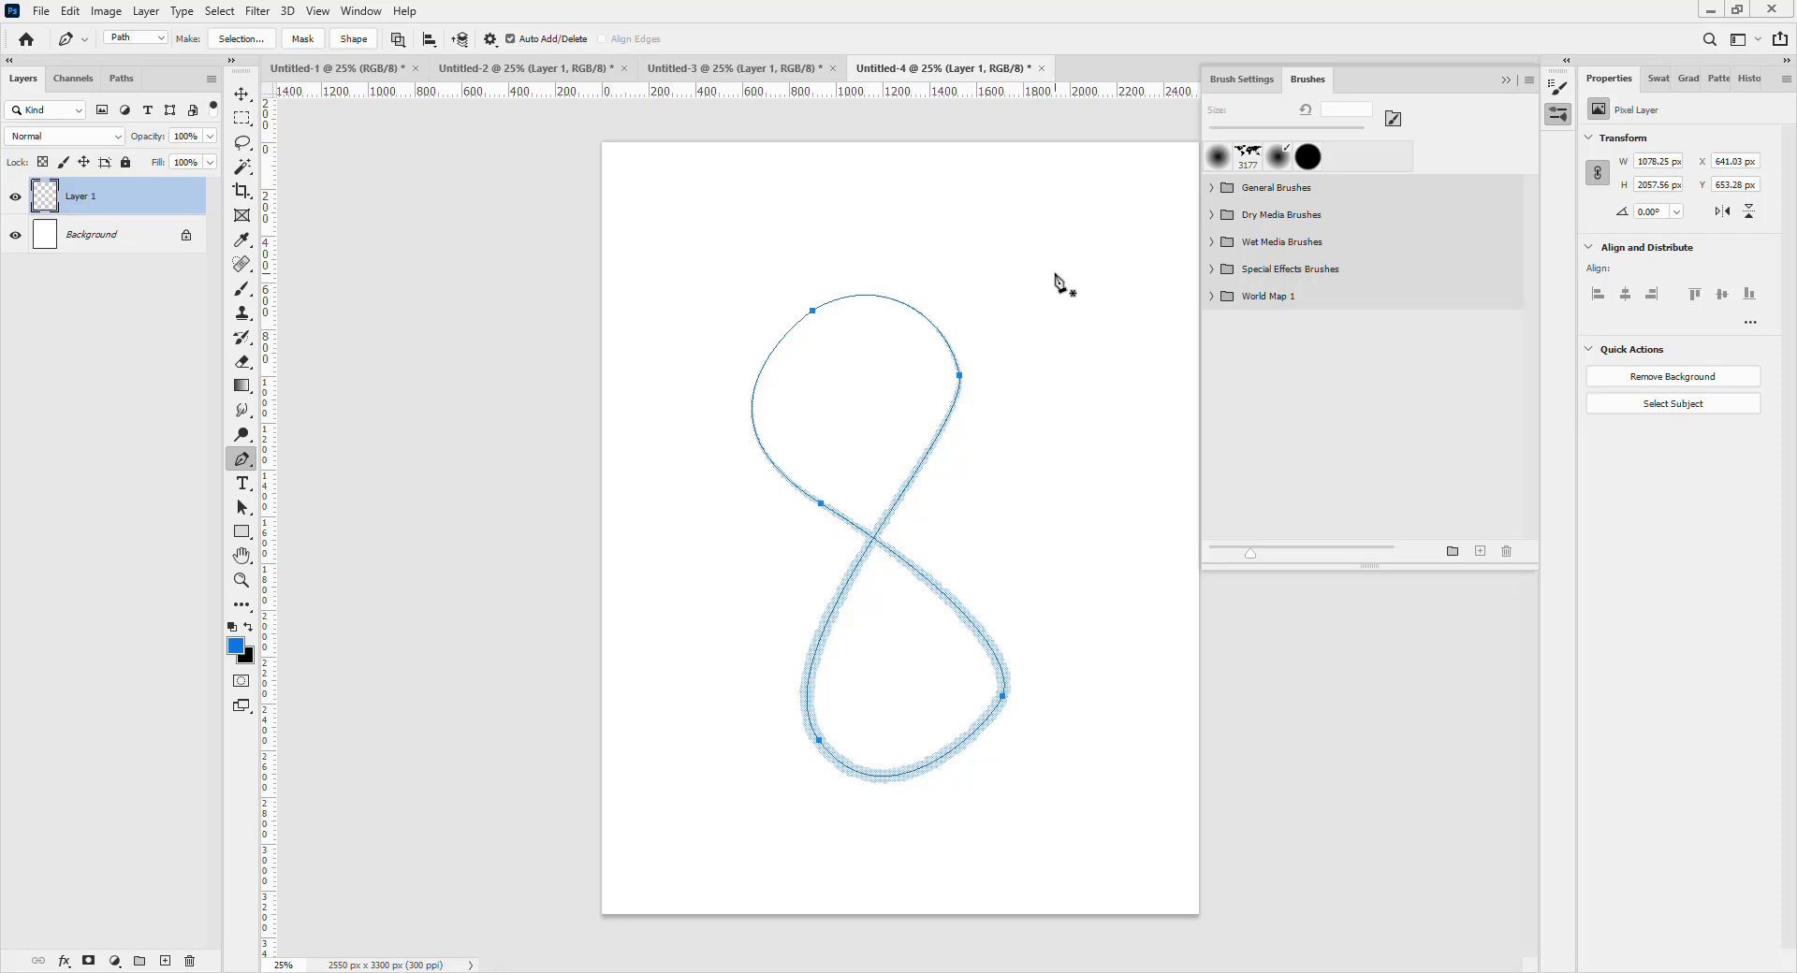
# Hide the path outline and move the brushed figure-eight up and to the right, to about X 767 px, Y 434 px.
pyautogui.press('v')
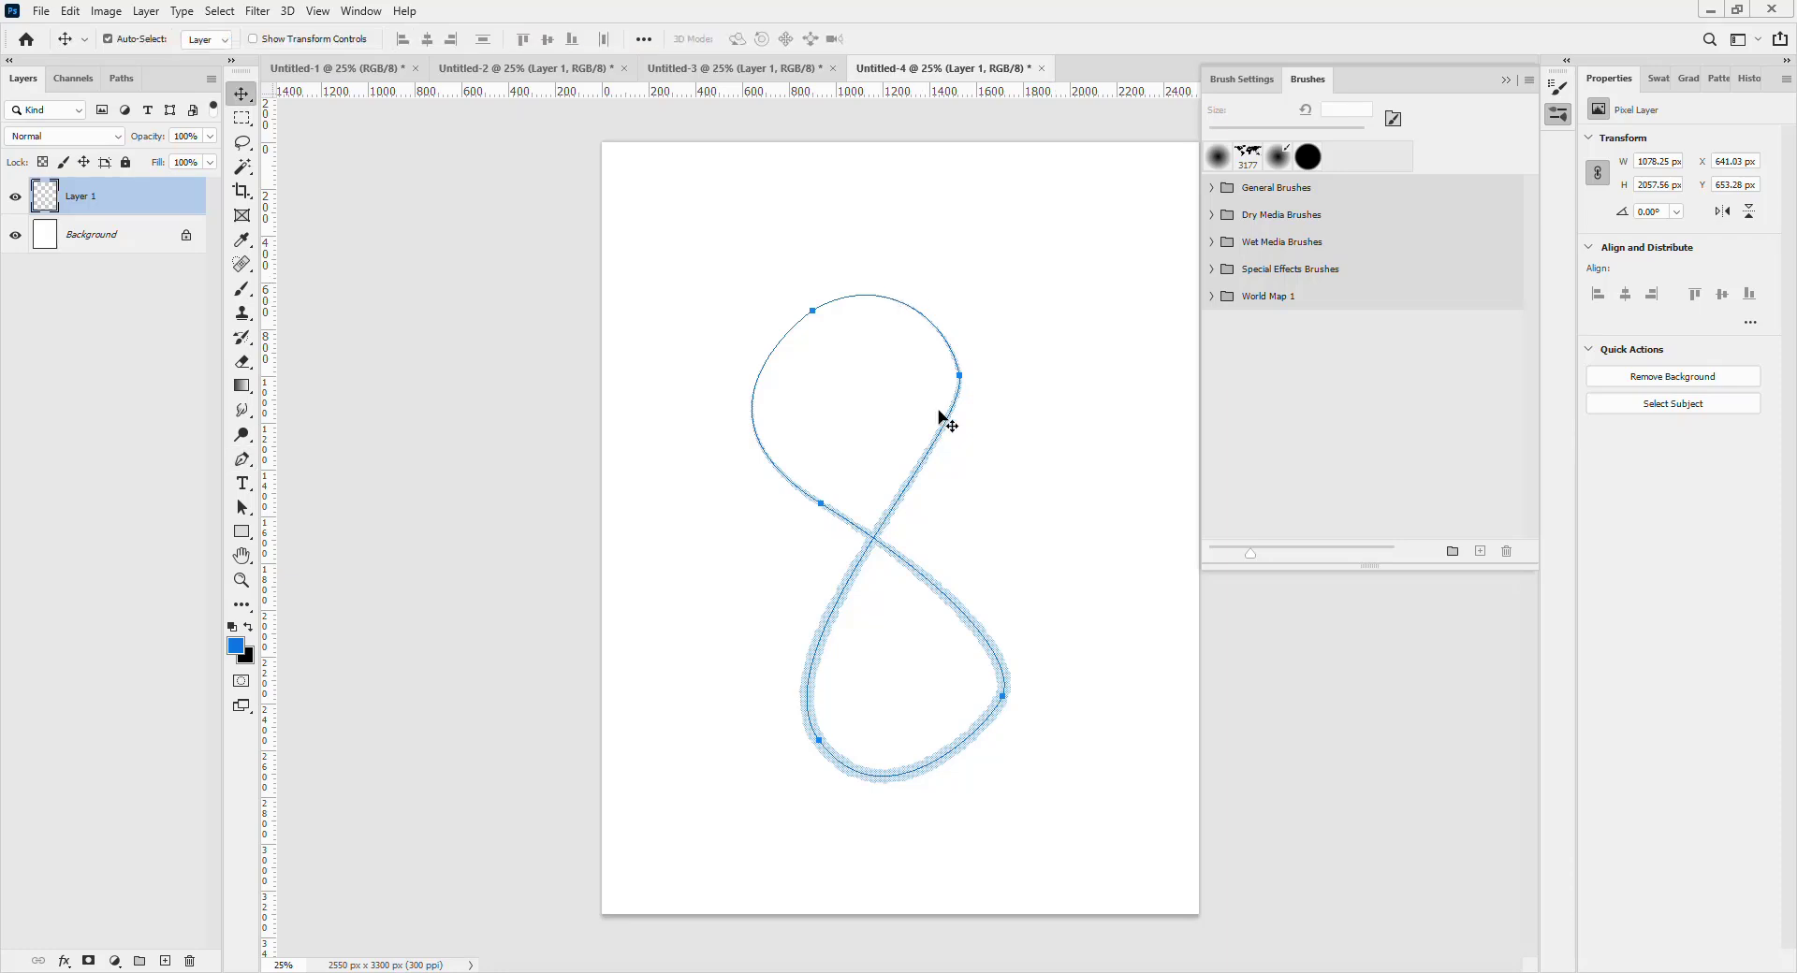
pyautogui.moveTo(928, 454); pyautogui.dragTo(985, 457)
pyautogui.click(914, 468)
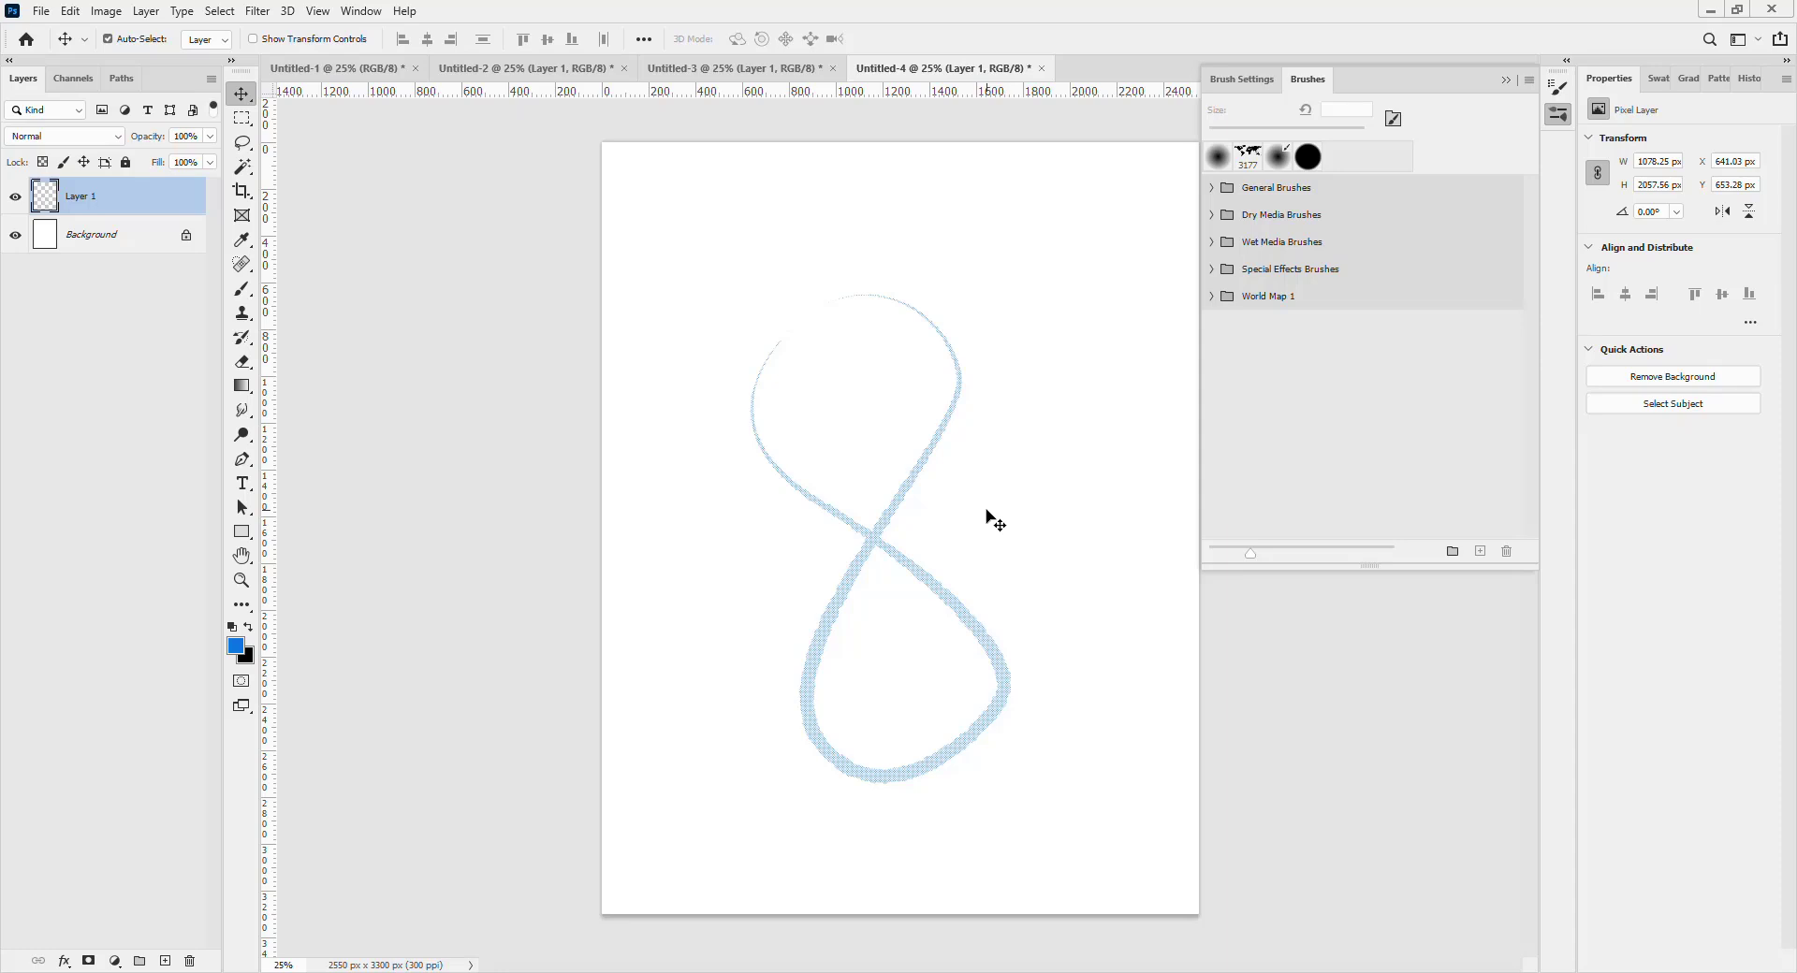
pyautogui.click(1213, 297)
pyautogui.click(1213, 297)
pyautogui.moveTo(873, 542); pyautogui.dragTo(926, 444)
pyautogui.click(803, 490)
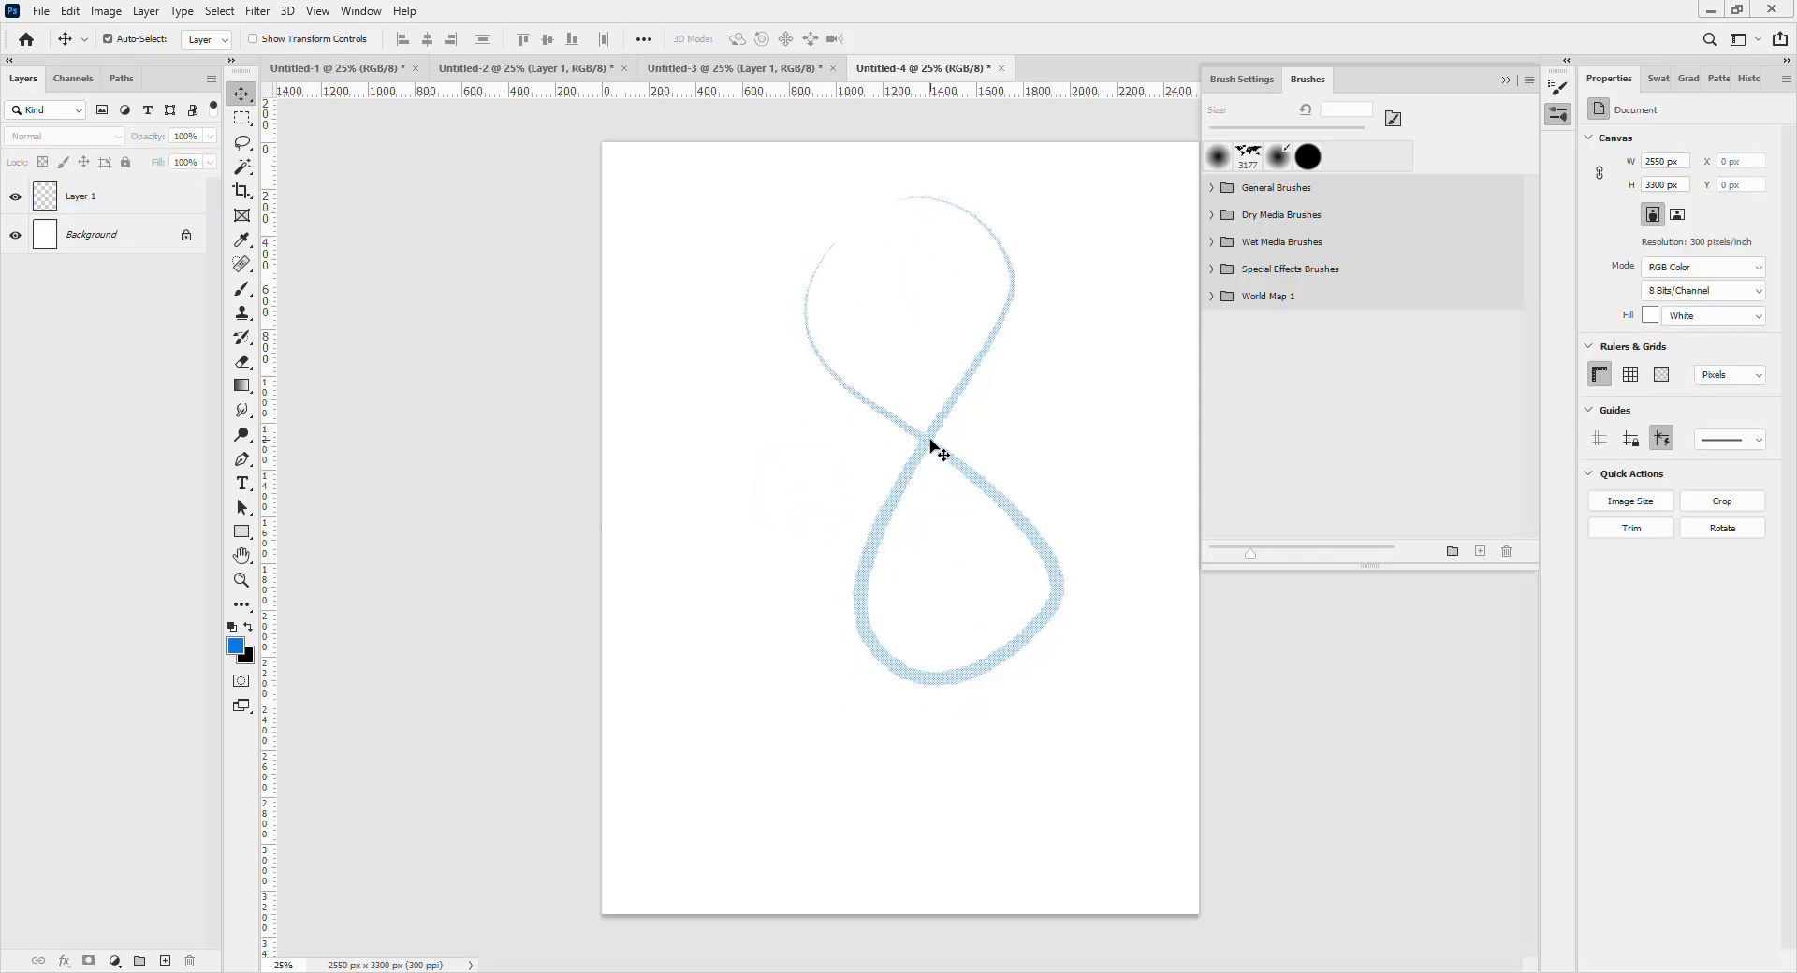
pyautogui.moveTo(929, 441); pyautogui.dragTo(908, 495)
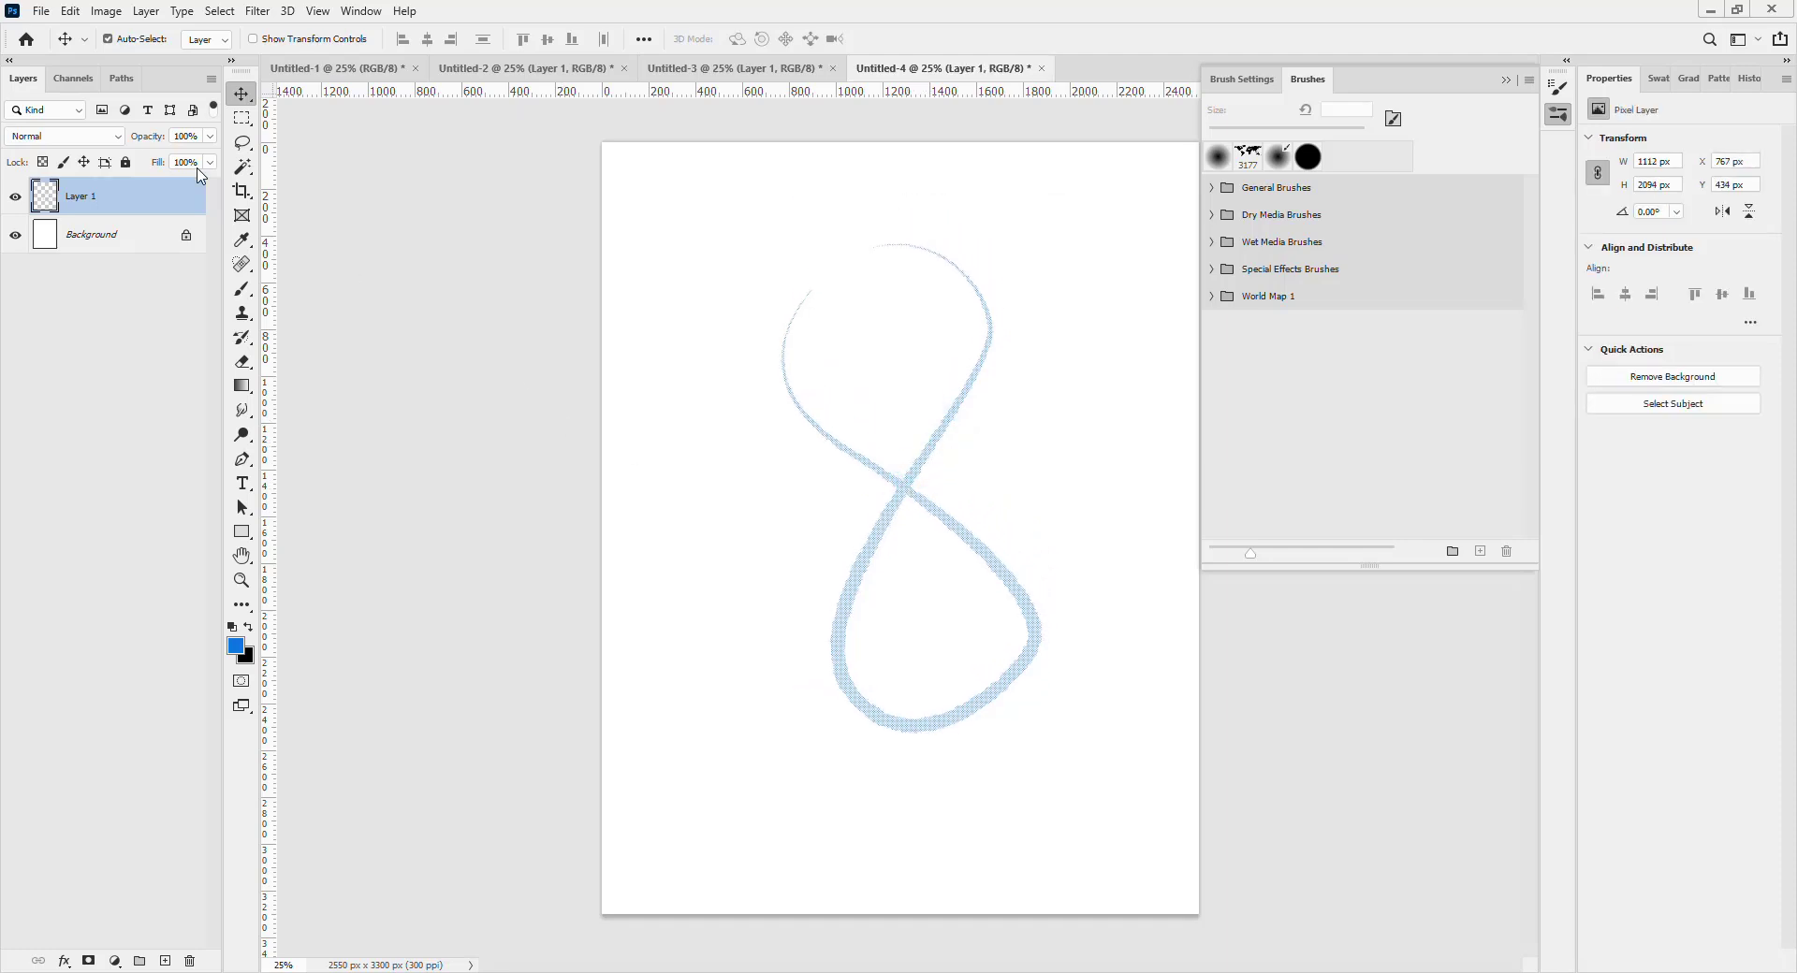
# Add the text LOVE in 8 pt Barlow Condensed SemiBold, above and left of the figure-eight's upper loop.
pyautogui.click(245, 484)
pyautogui.click(739, 233)
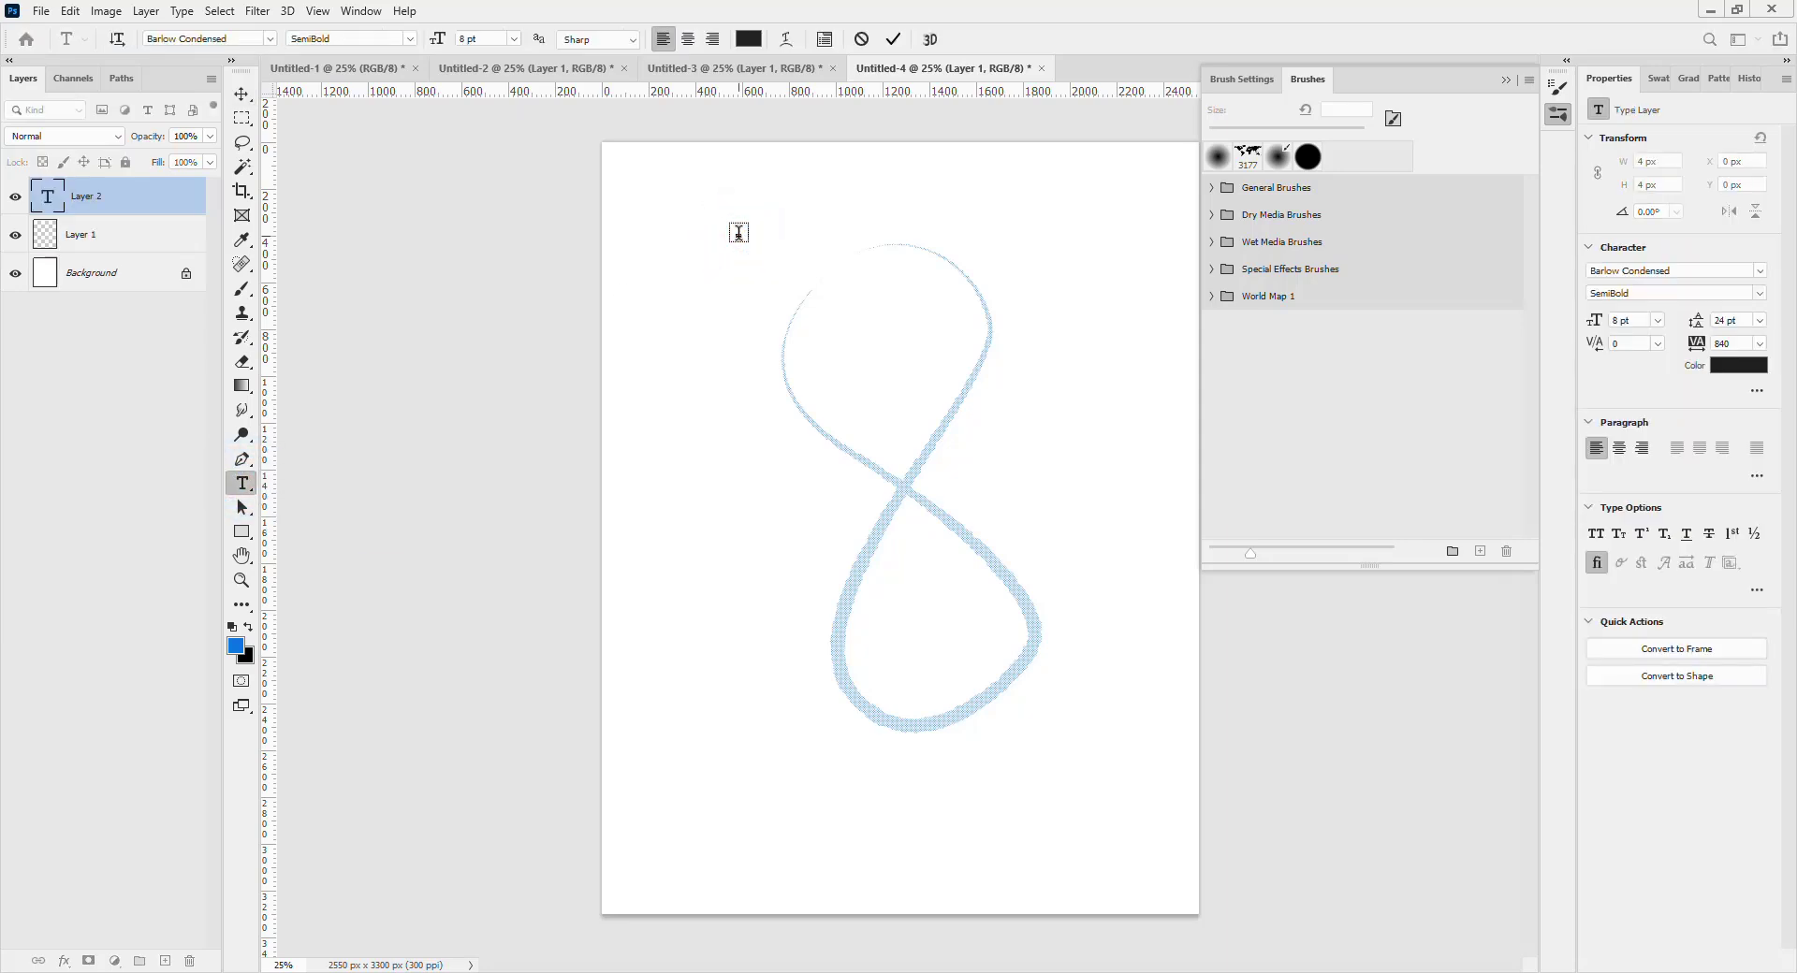
pyautogui.click(242, 94)
pyautogui.click(930, 371)
# Enlarge the LOVE text to about 595% and place it across the upper loop at about X 528 px, Y 480 px.
pyautogui.hotkey('ctrl', 't')
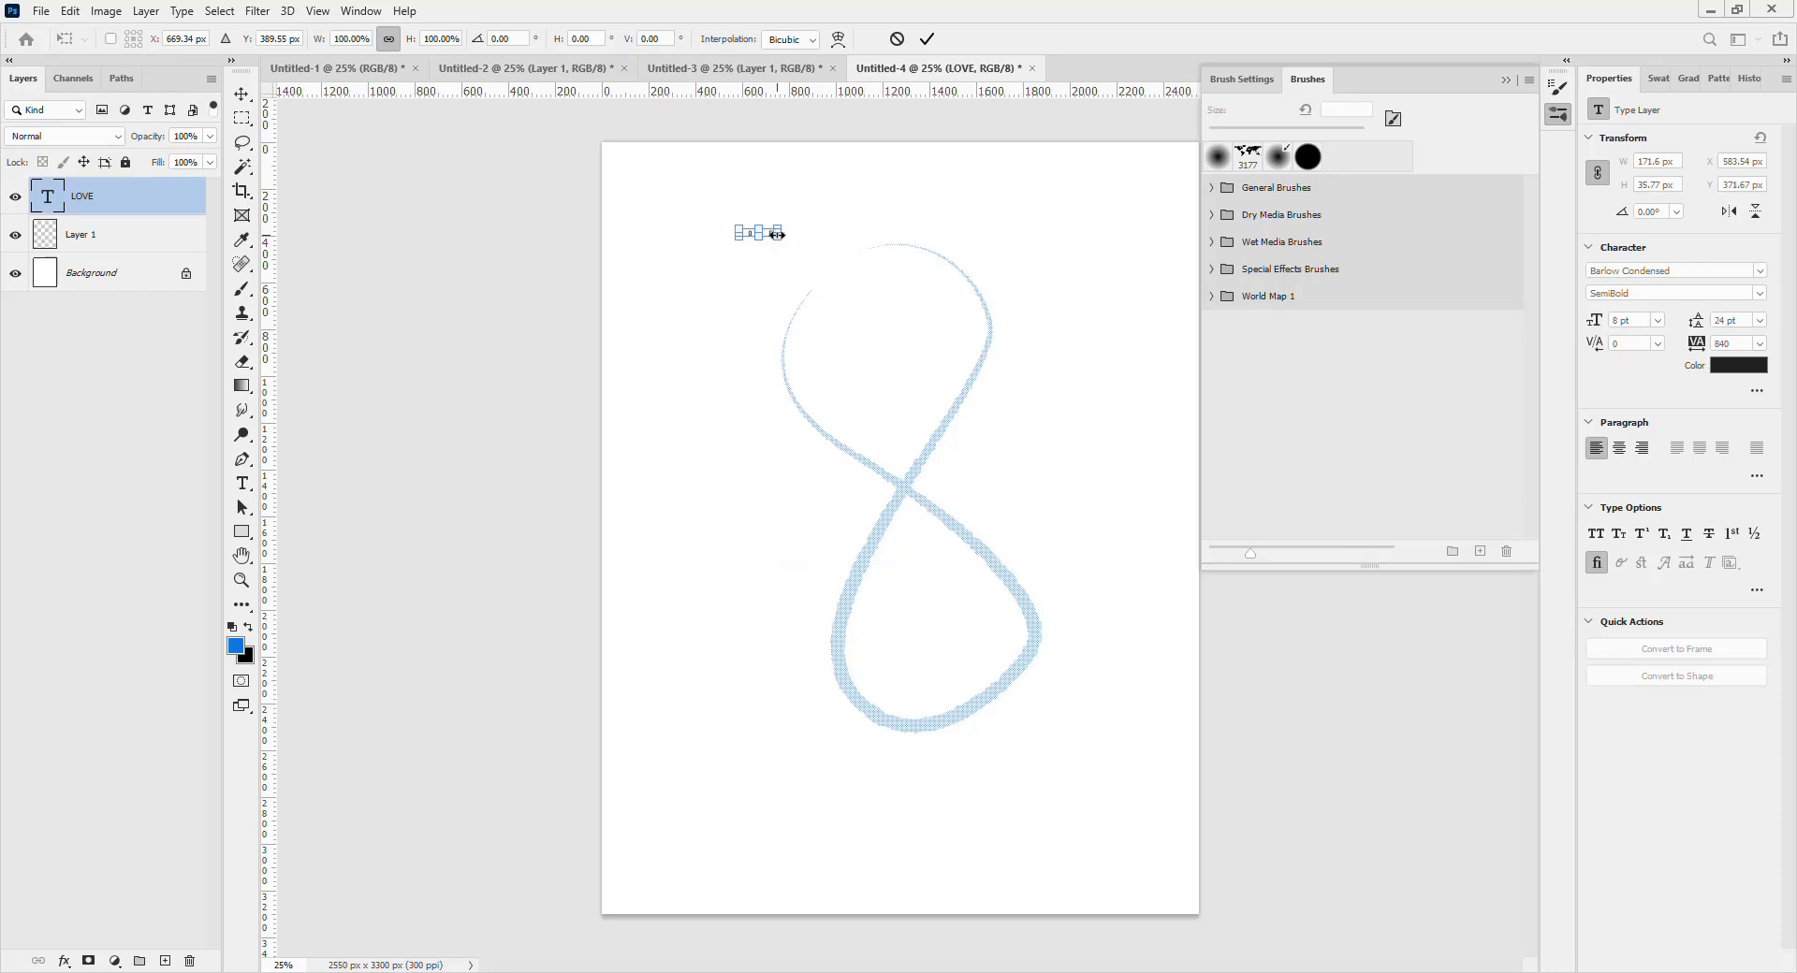
pyautogui.moveTo(777, 237); pyautogui.dragTo(966, 328)
pyautogui.moveTo(872, 267); pyautogui.dragTo(861, 293)
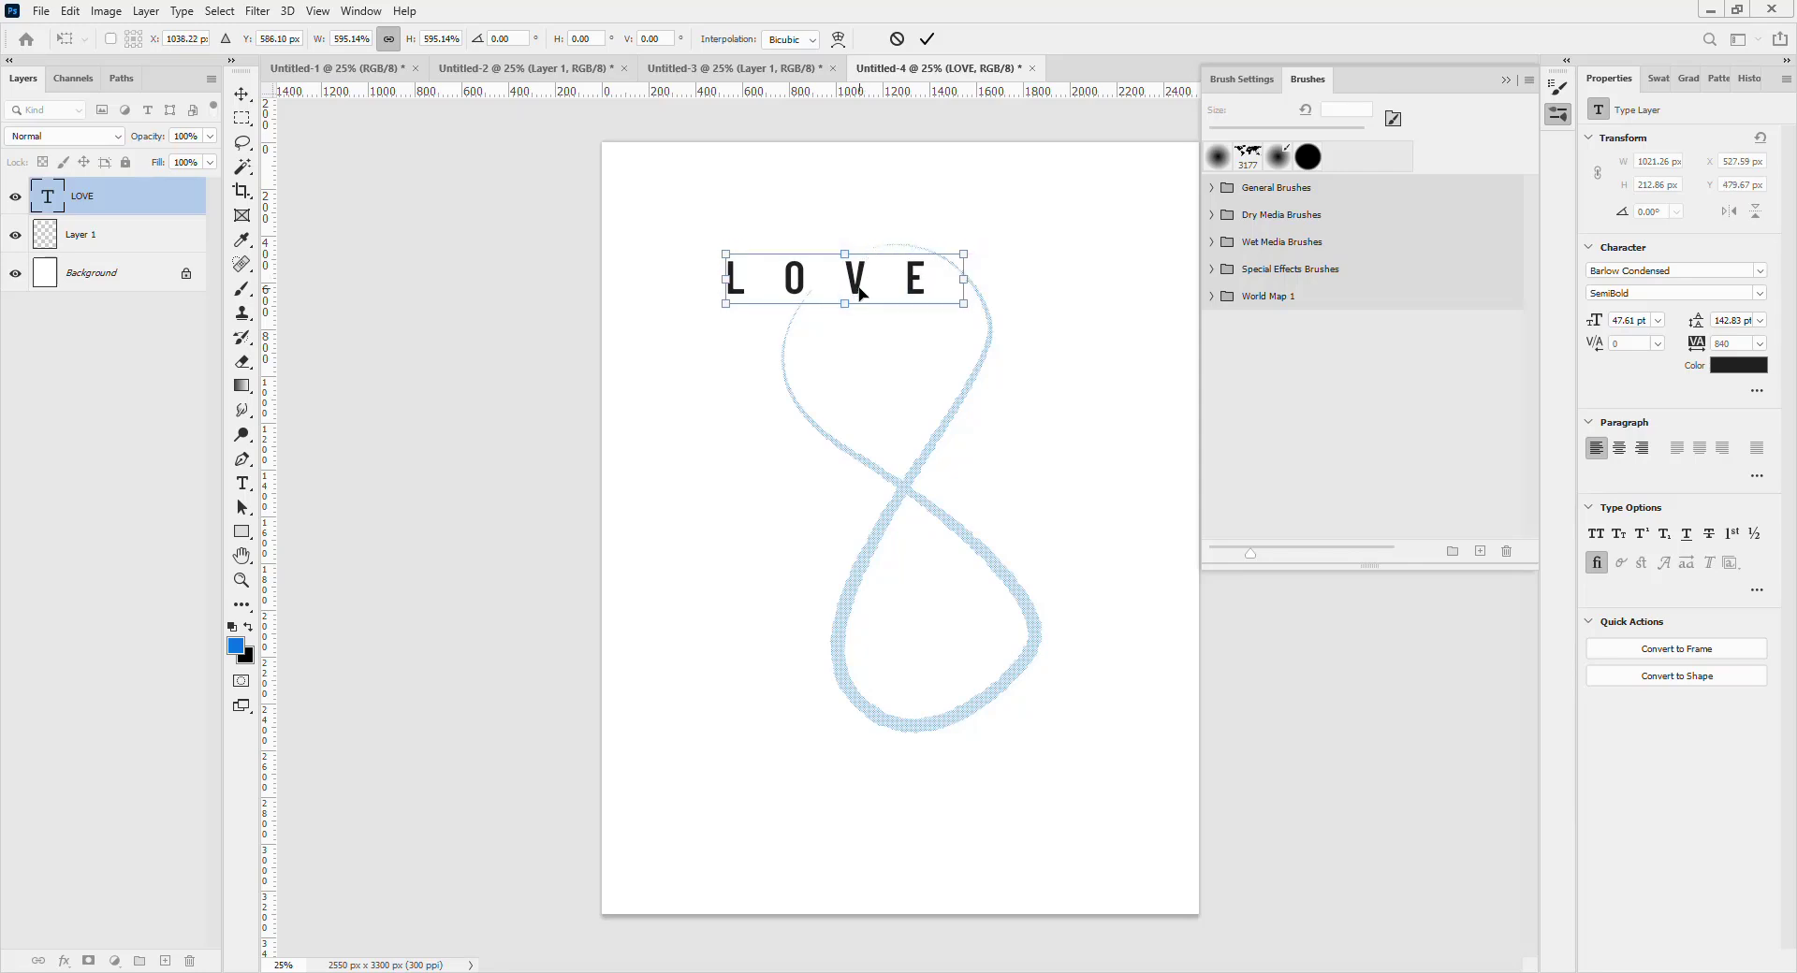
pyautogui.press('Return')
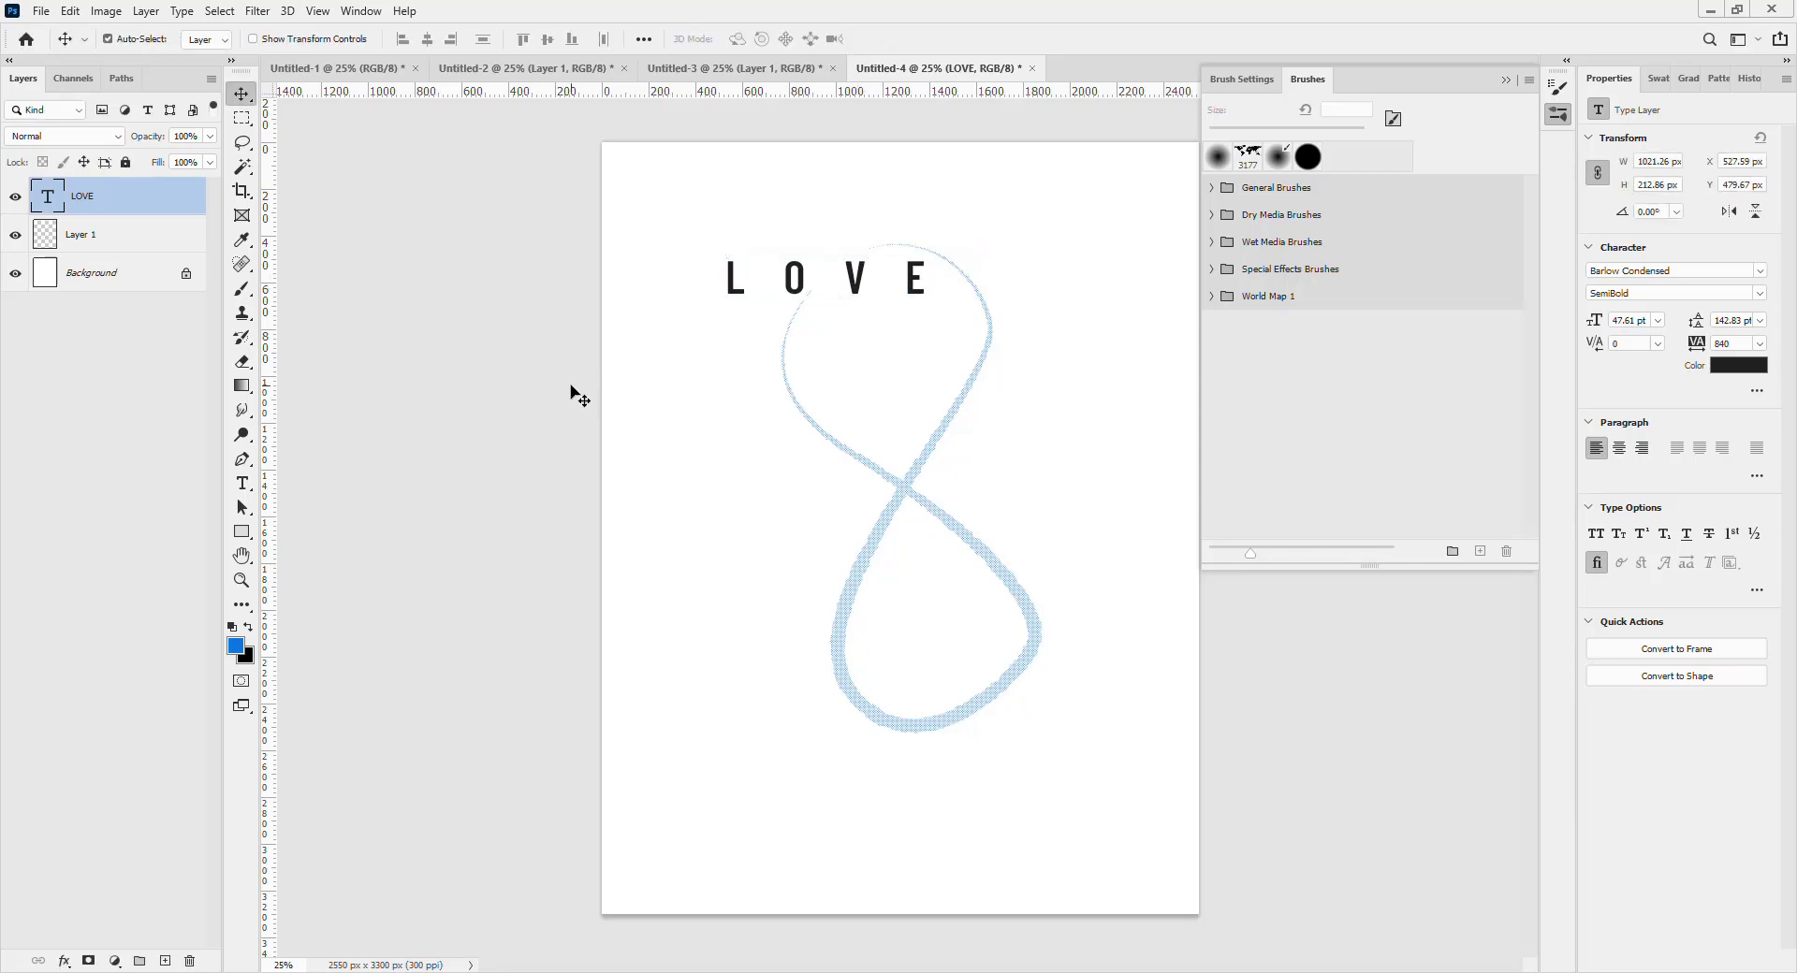
# Add the text DON'T in 8 pt Barlow Condensed SemiBold, left of the figure-eight's lower loop.
pyautogui.press('t')
pyautogui.click(755, 595)
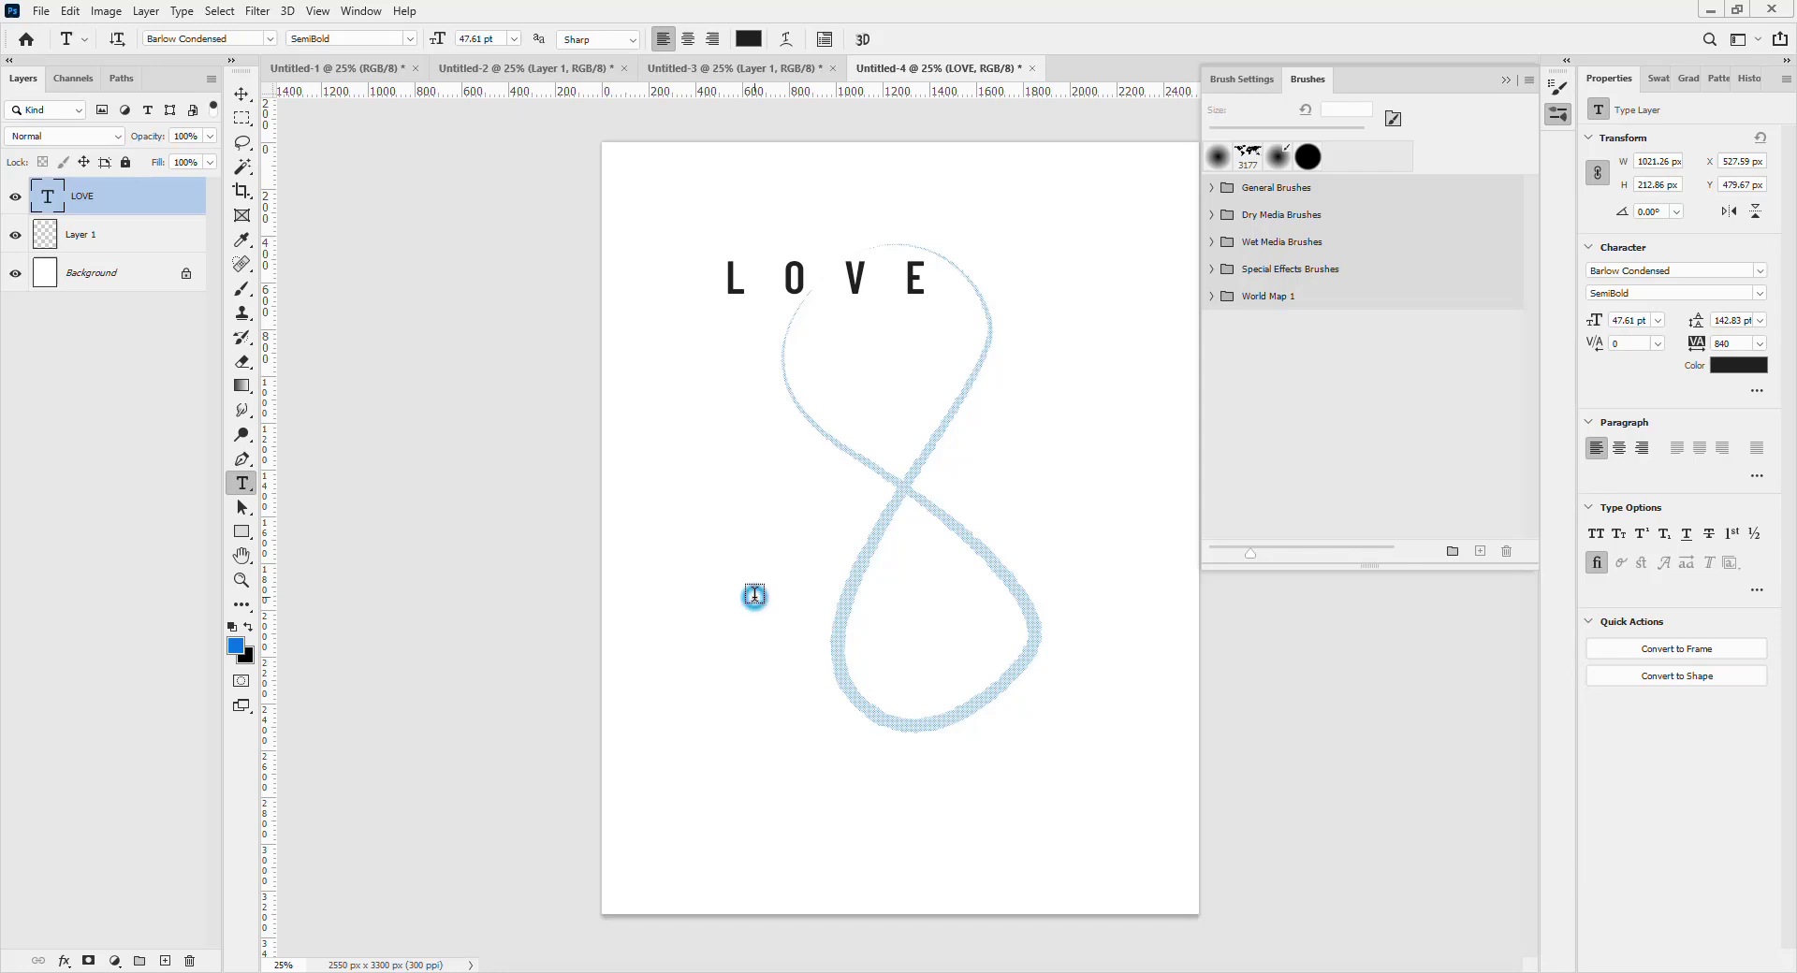
pyautogui.write('DONT')
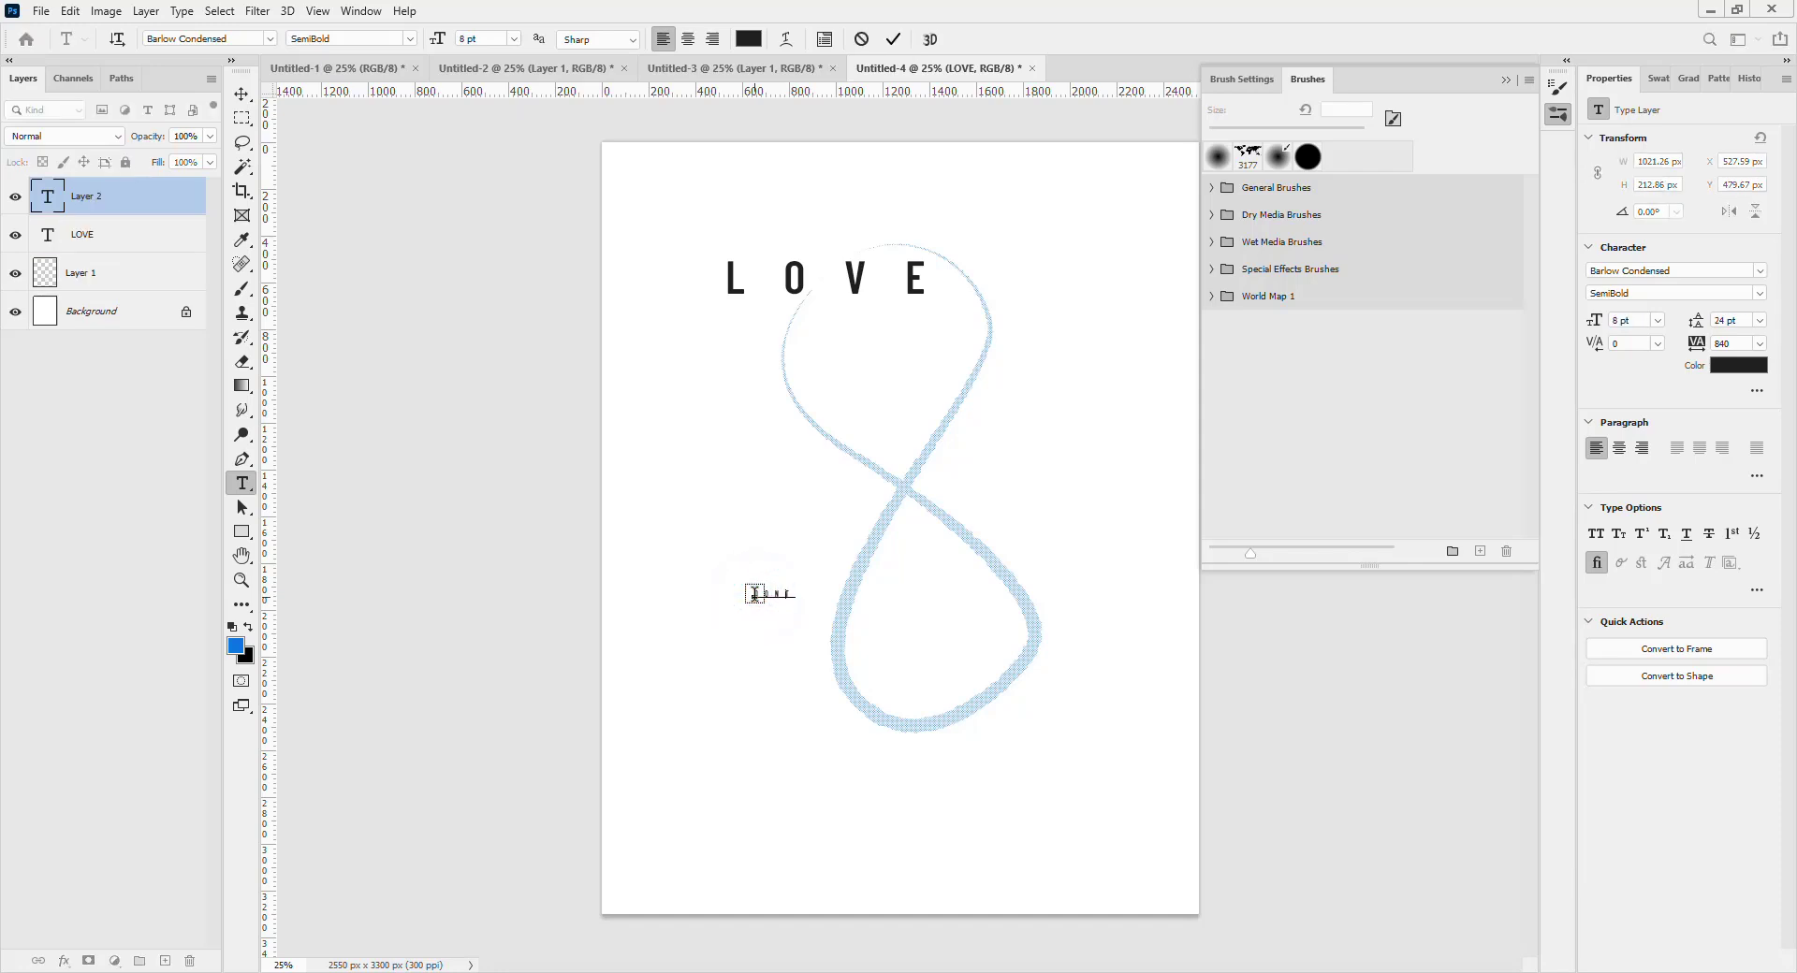
pyautogui.press('BackSpace')
pyautogui.write("'T")
pyautogui.click(242, 95)
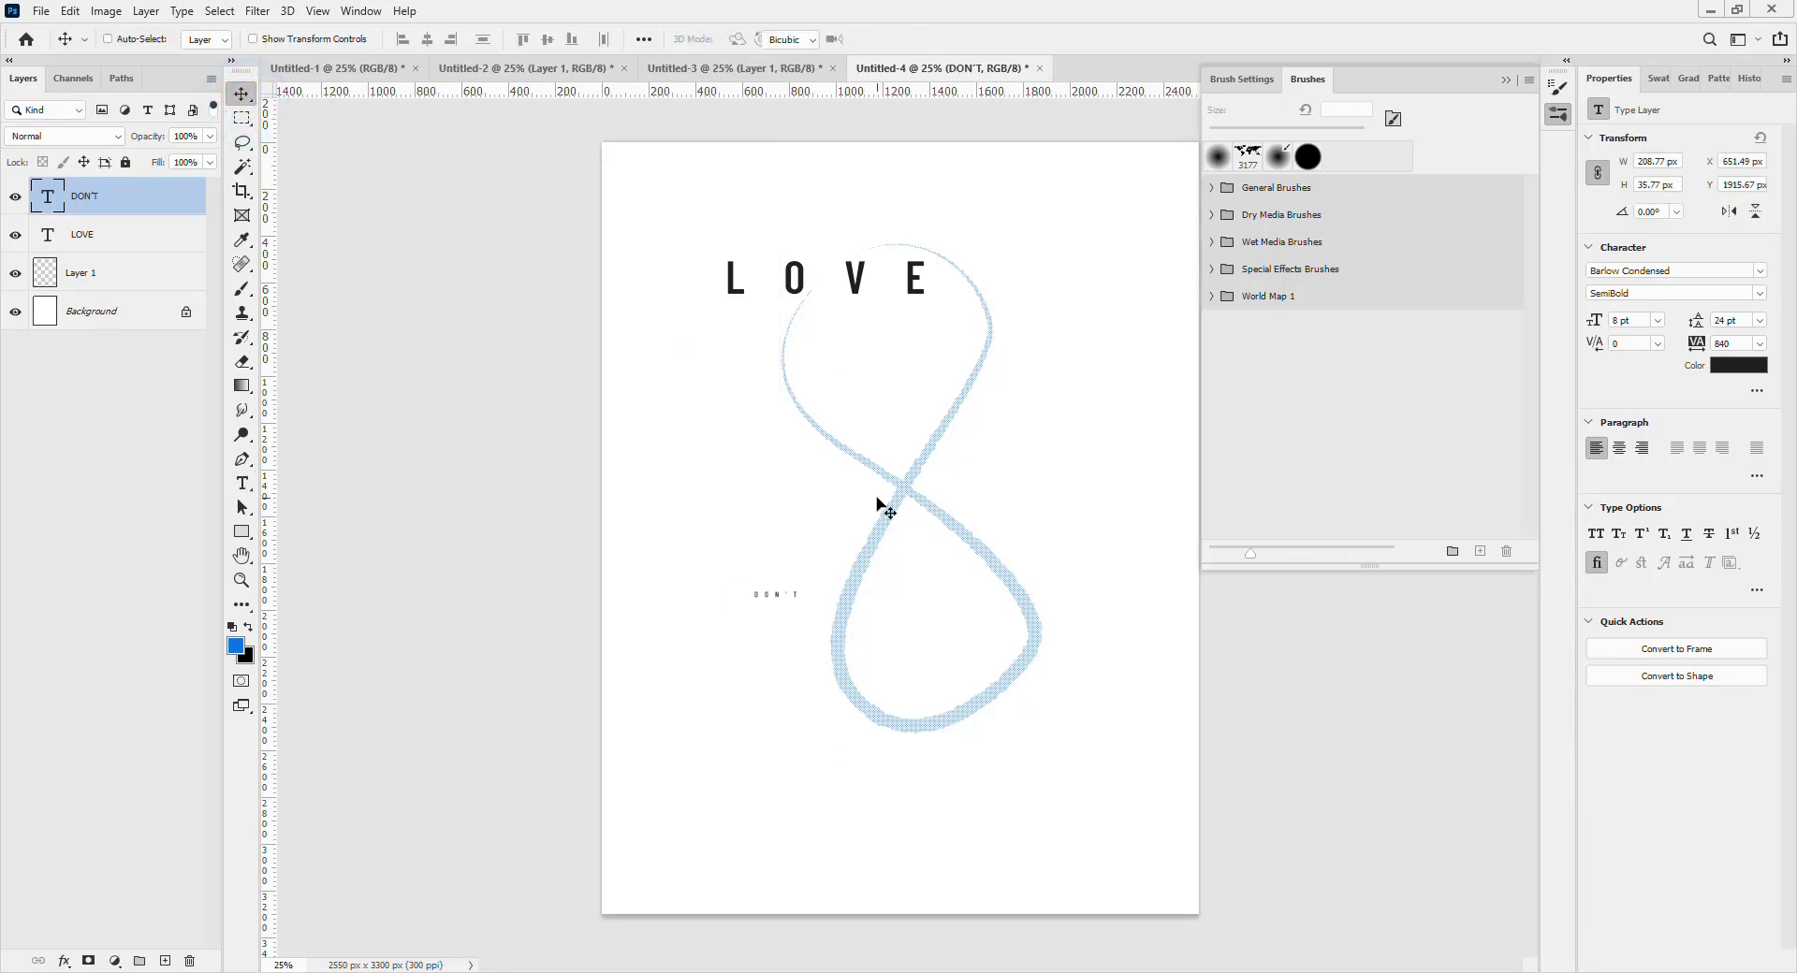
# Enlarge the DON'T text to about 277% and place it over the figure-eight's crossing, at about X 1087 px, Y 1431 px.
pyautogui.hotkey('ctrl', 't')
pyautogui.moveTo(802, 588); pyautogui.dragTo(919, 489)
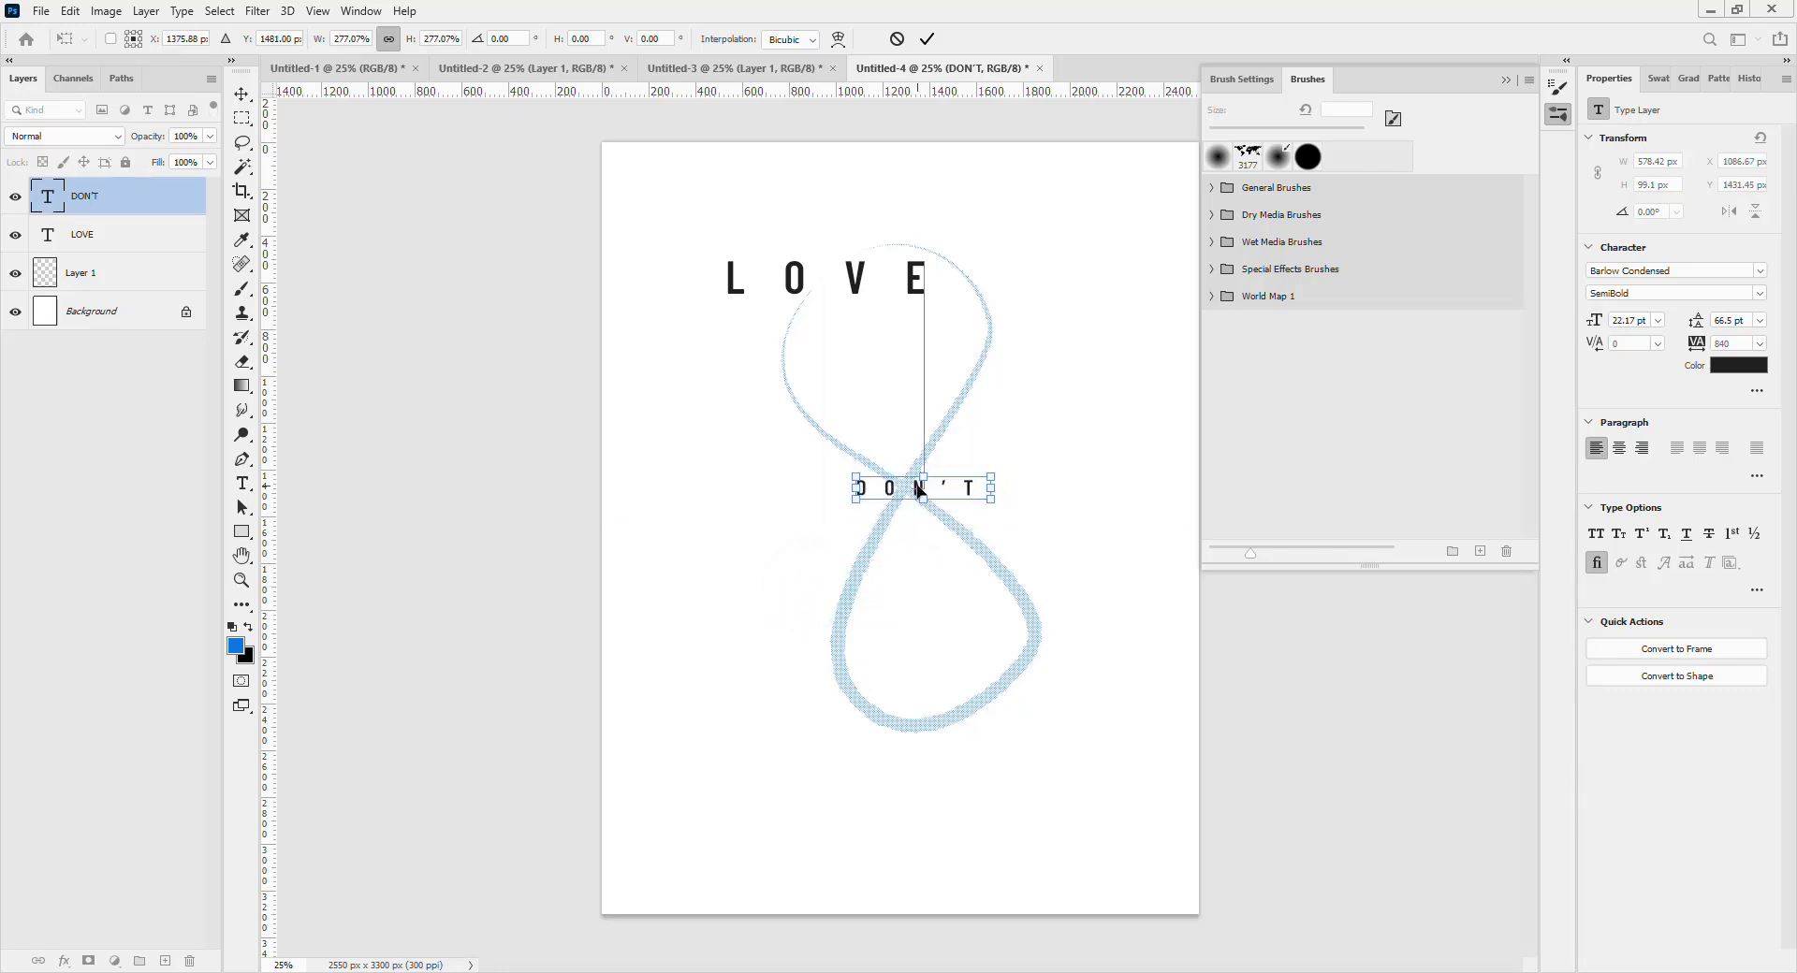
pyautogui.press('Return')
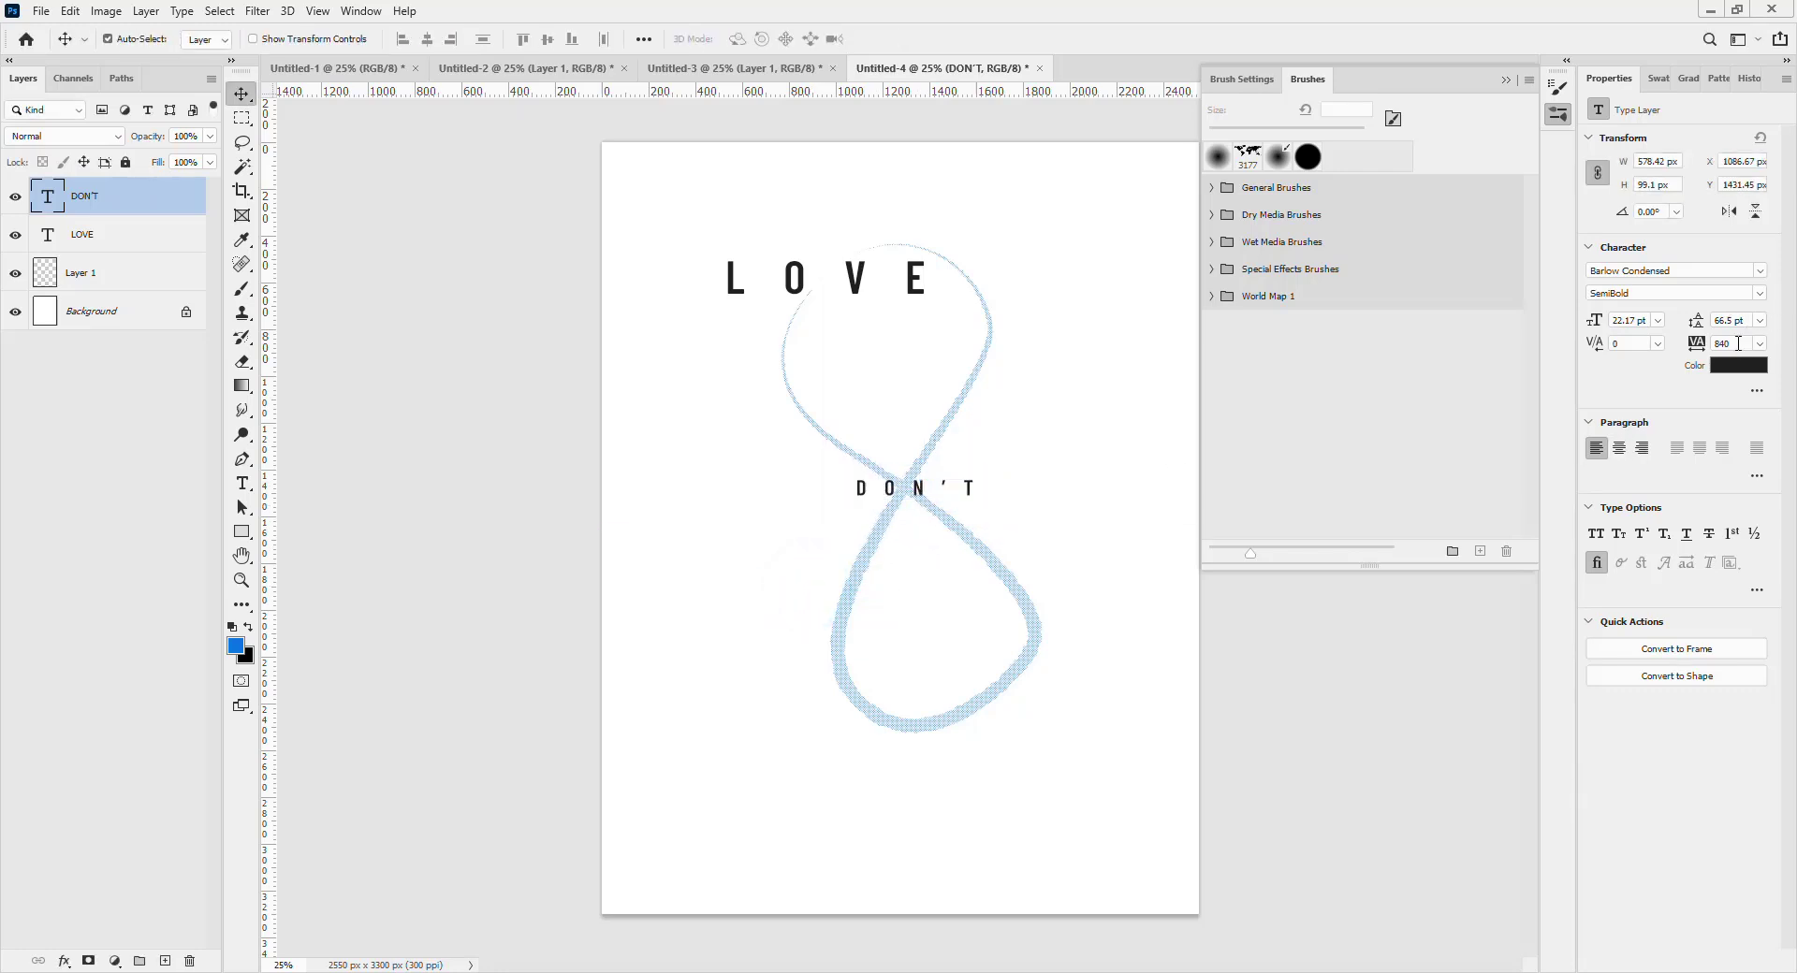
# Change the DON'T text color to crimson red, #ec0f43.
pyautogui.click(1738, 365)
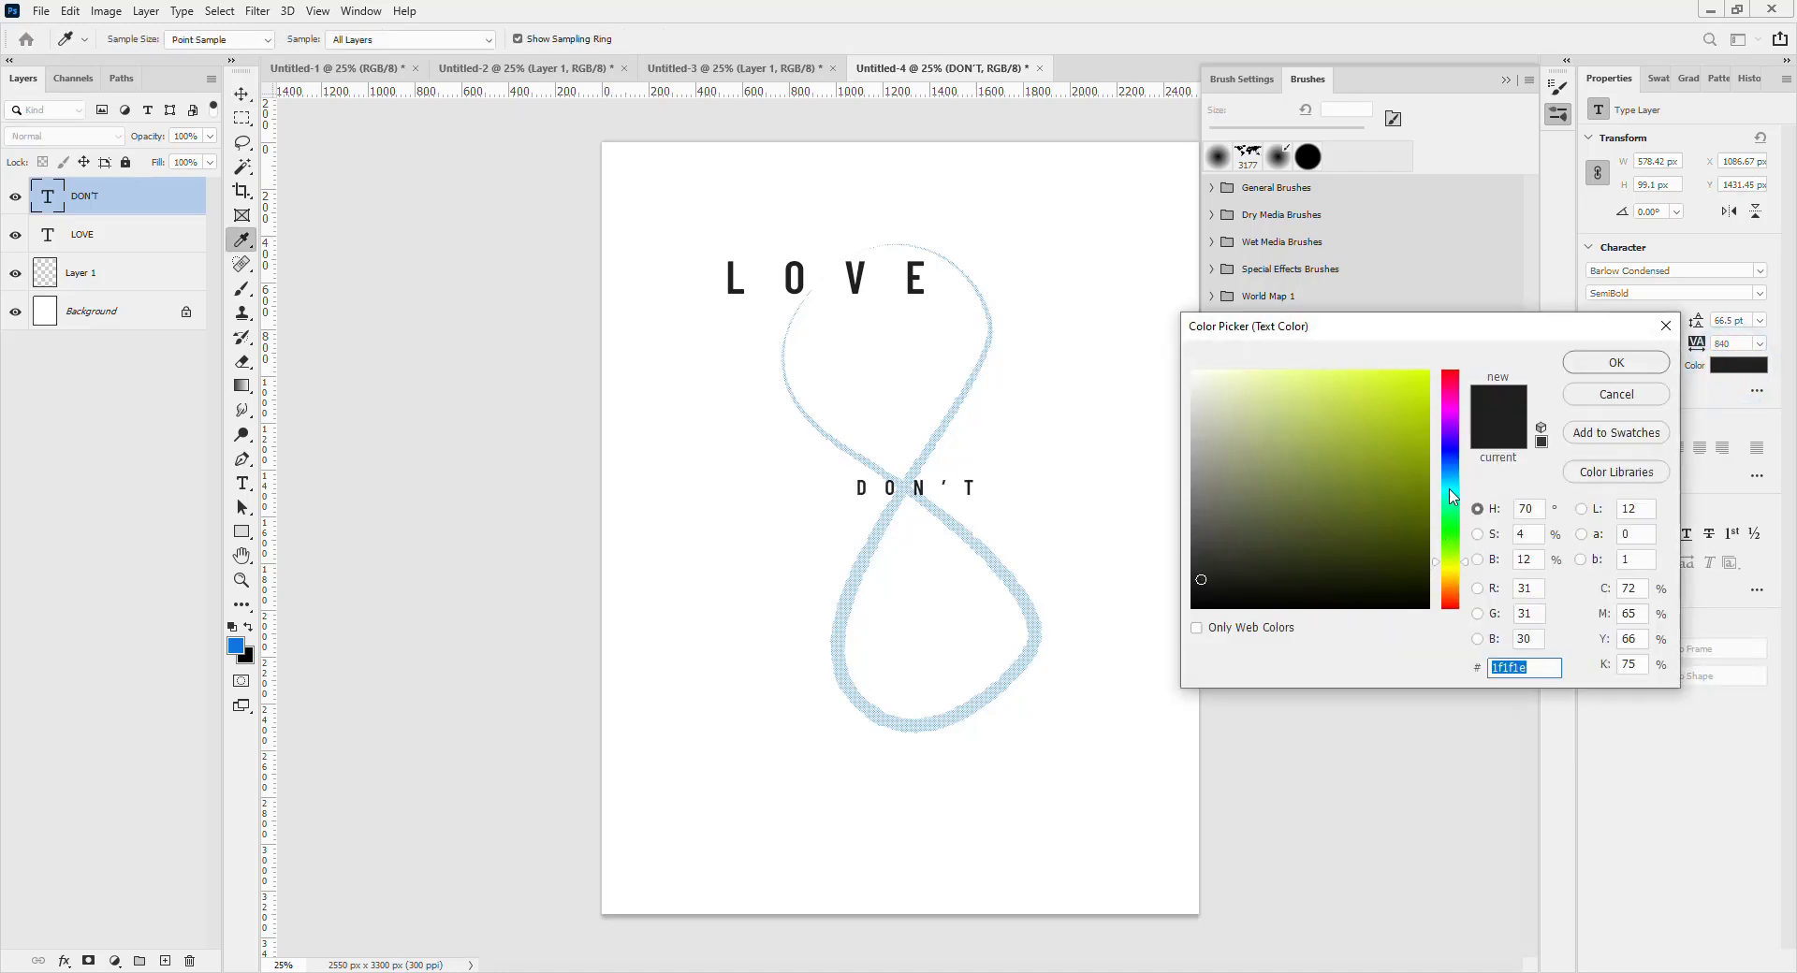
pyautogui.click(1449, 379)
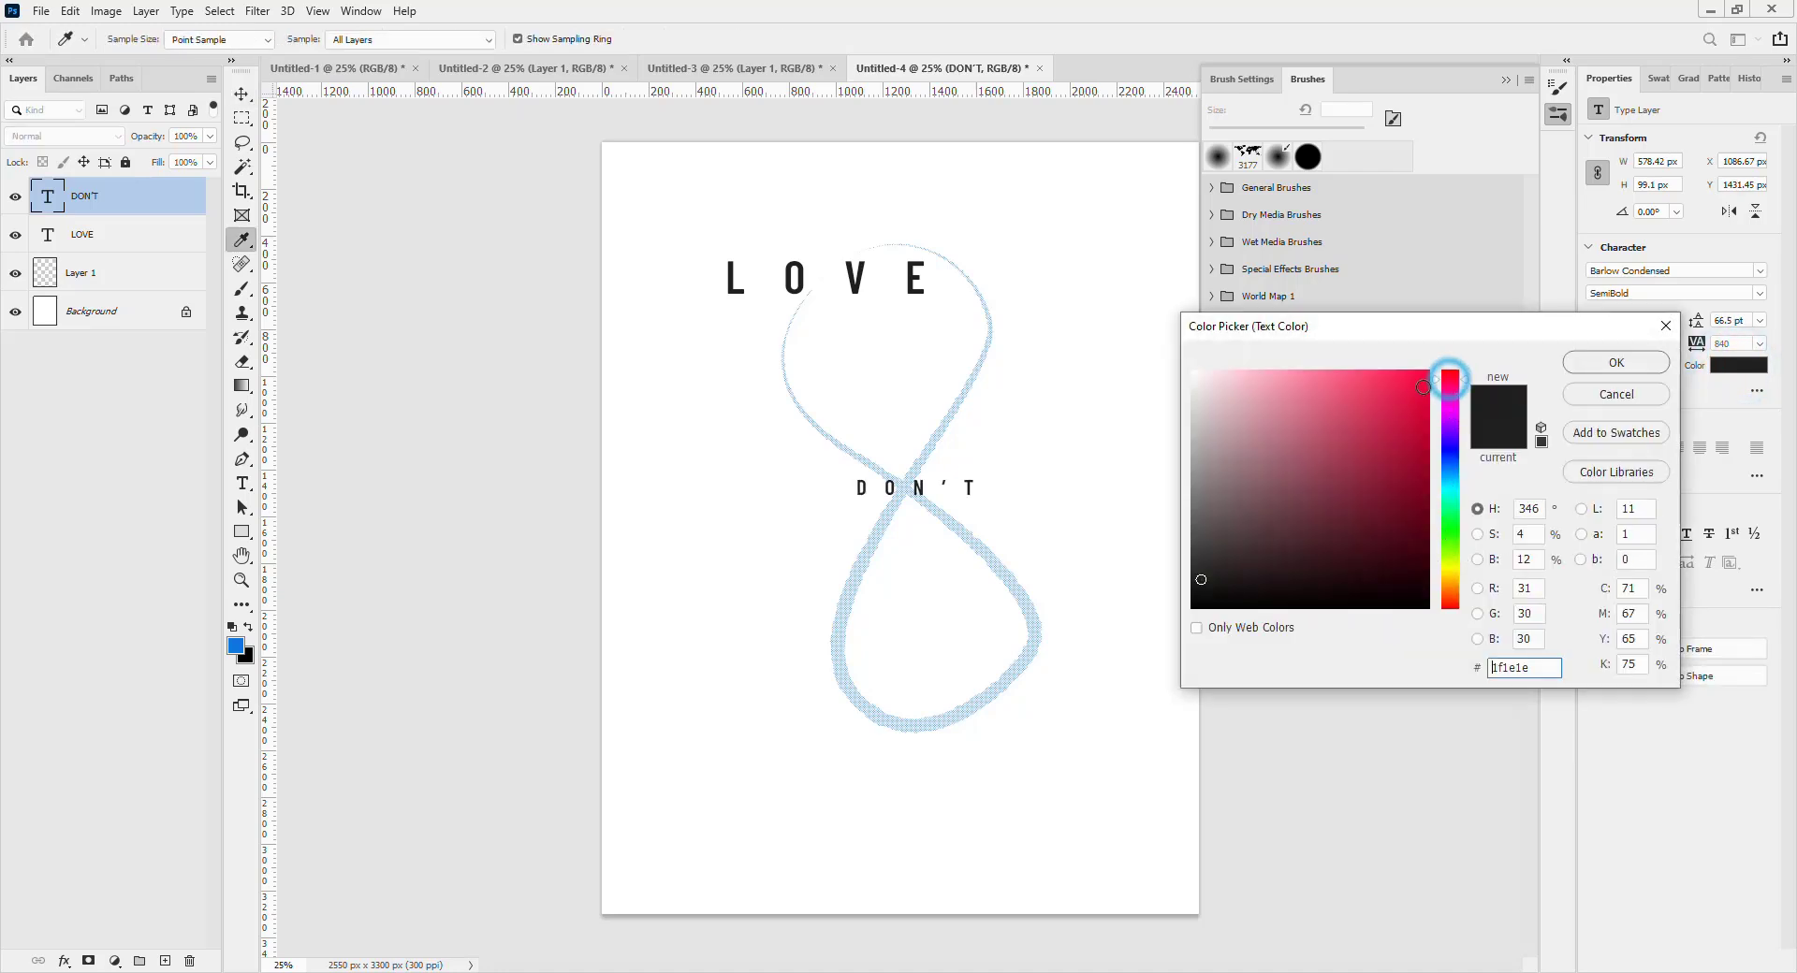
pyautogui.click(1415, 387)
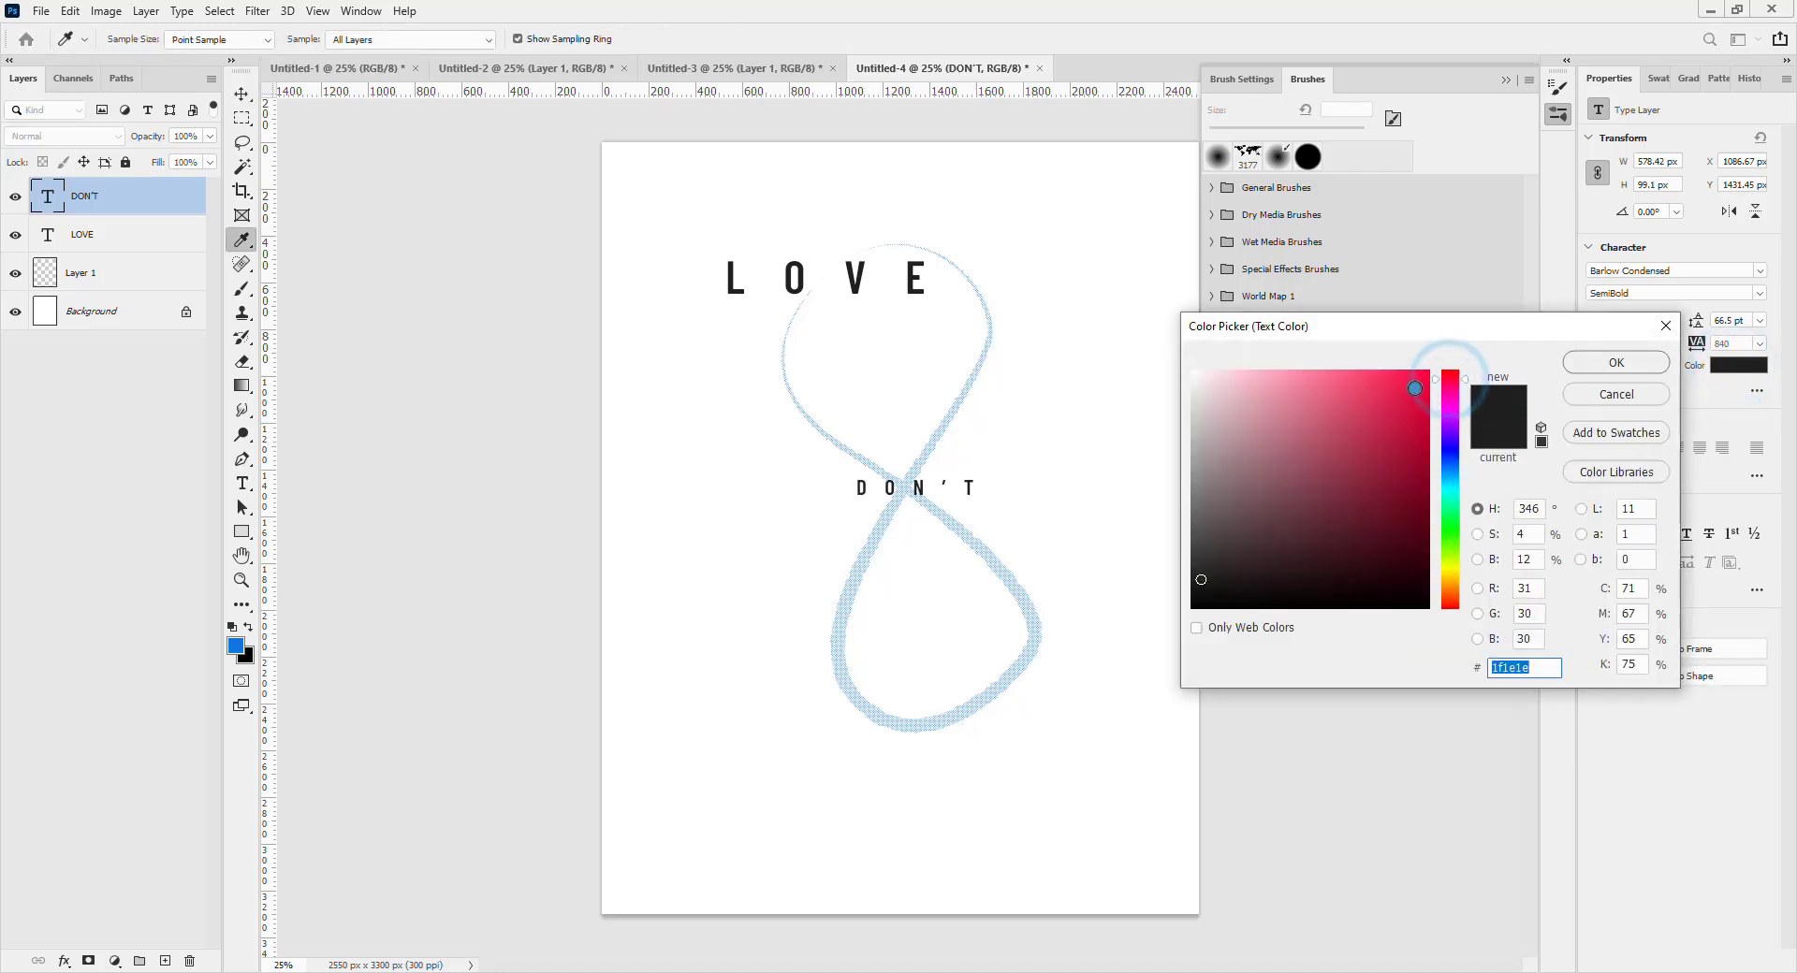
pyautogui.click(1616, 364)
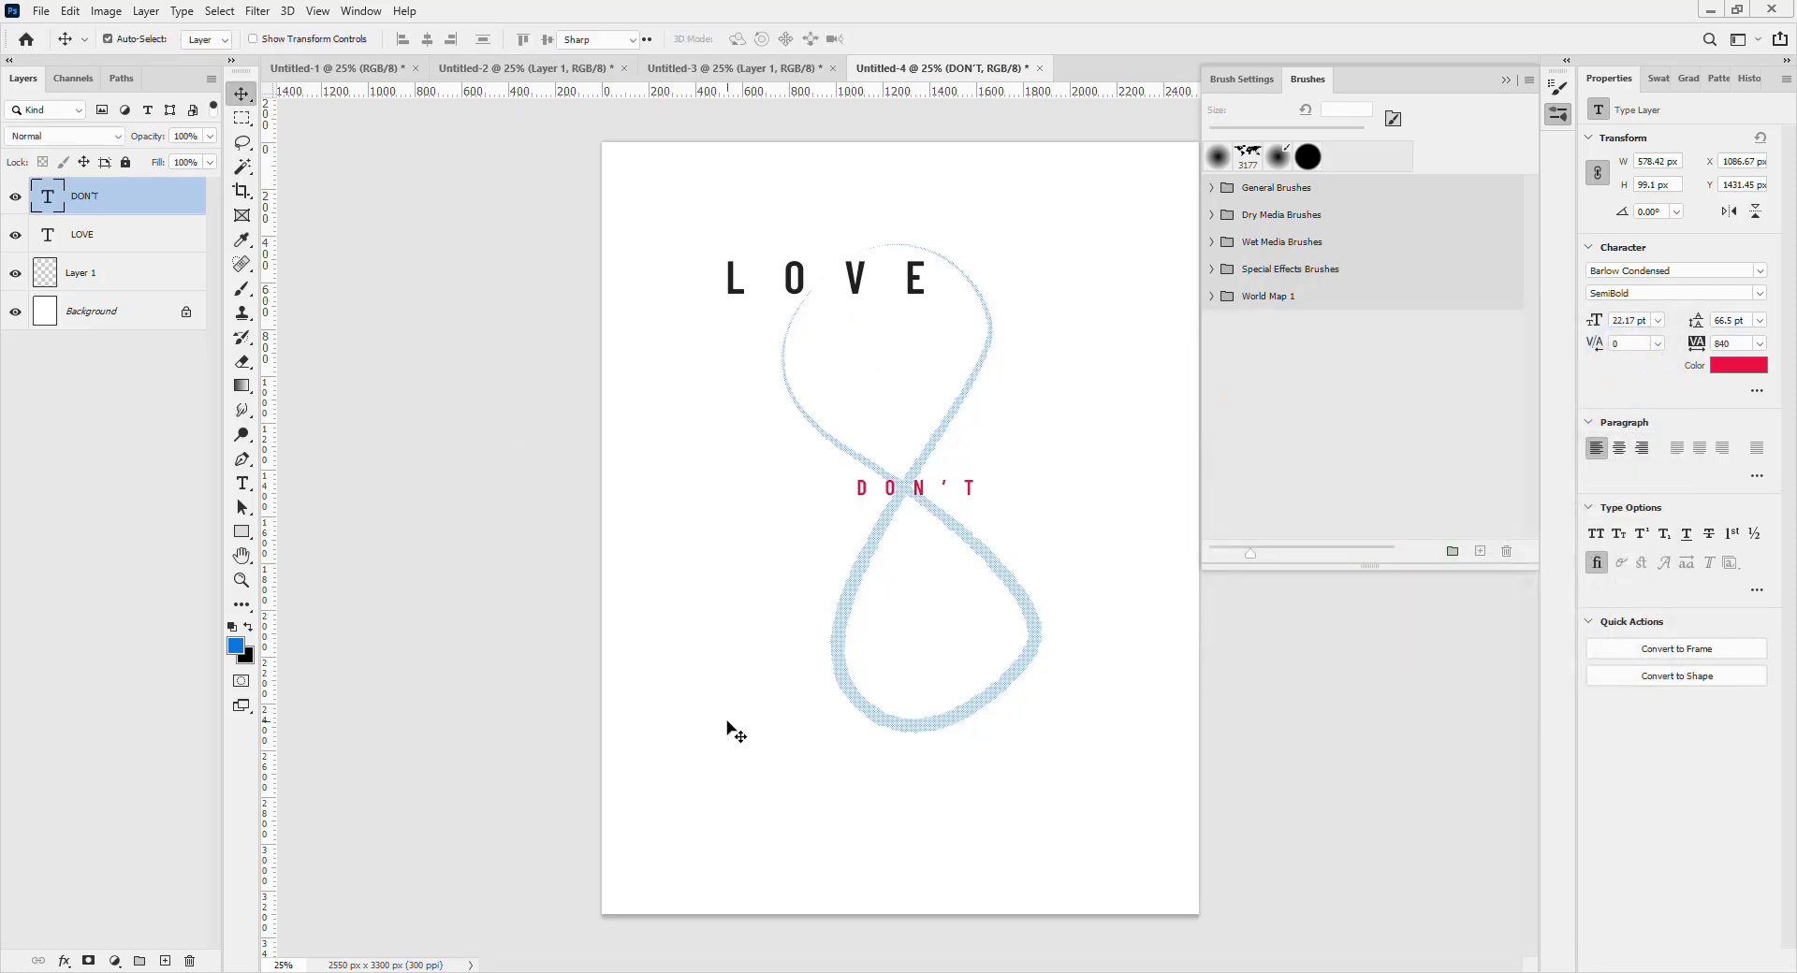
# Add the text HATE in 8 pt Barlow Condensed SemiBold, inside the lower part of the figure-eight's lower loop.
pyautogui.press('t')
pyautogui.click(928, 682)
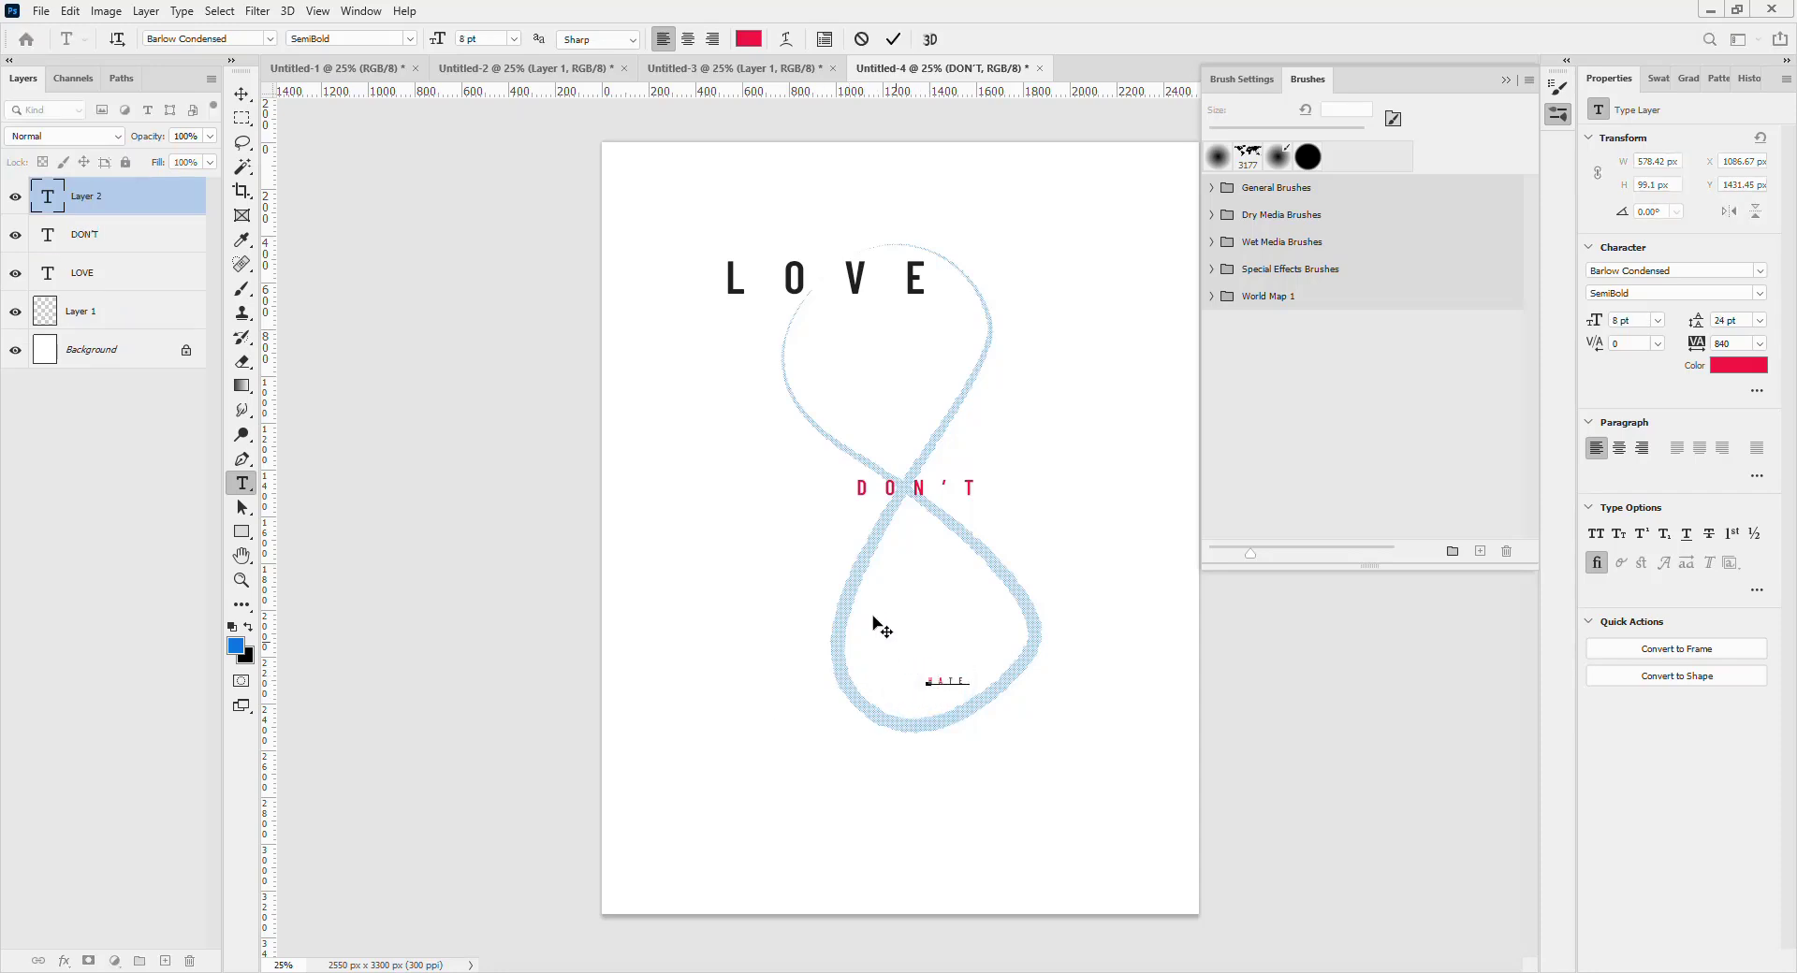
pyautogui.hotkey('ctrl', 'Return')
pyautogui.click(242, 96)
# Enlarge the HATE text to about 451% so it extends across the lower loop's right edge.
pyautogui.hotkey('ctrl', 't')
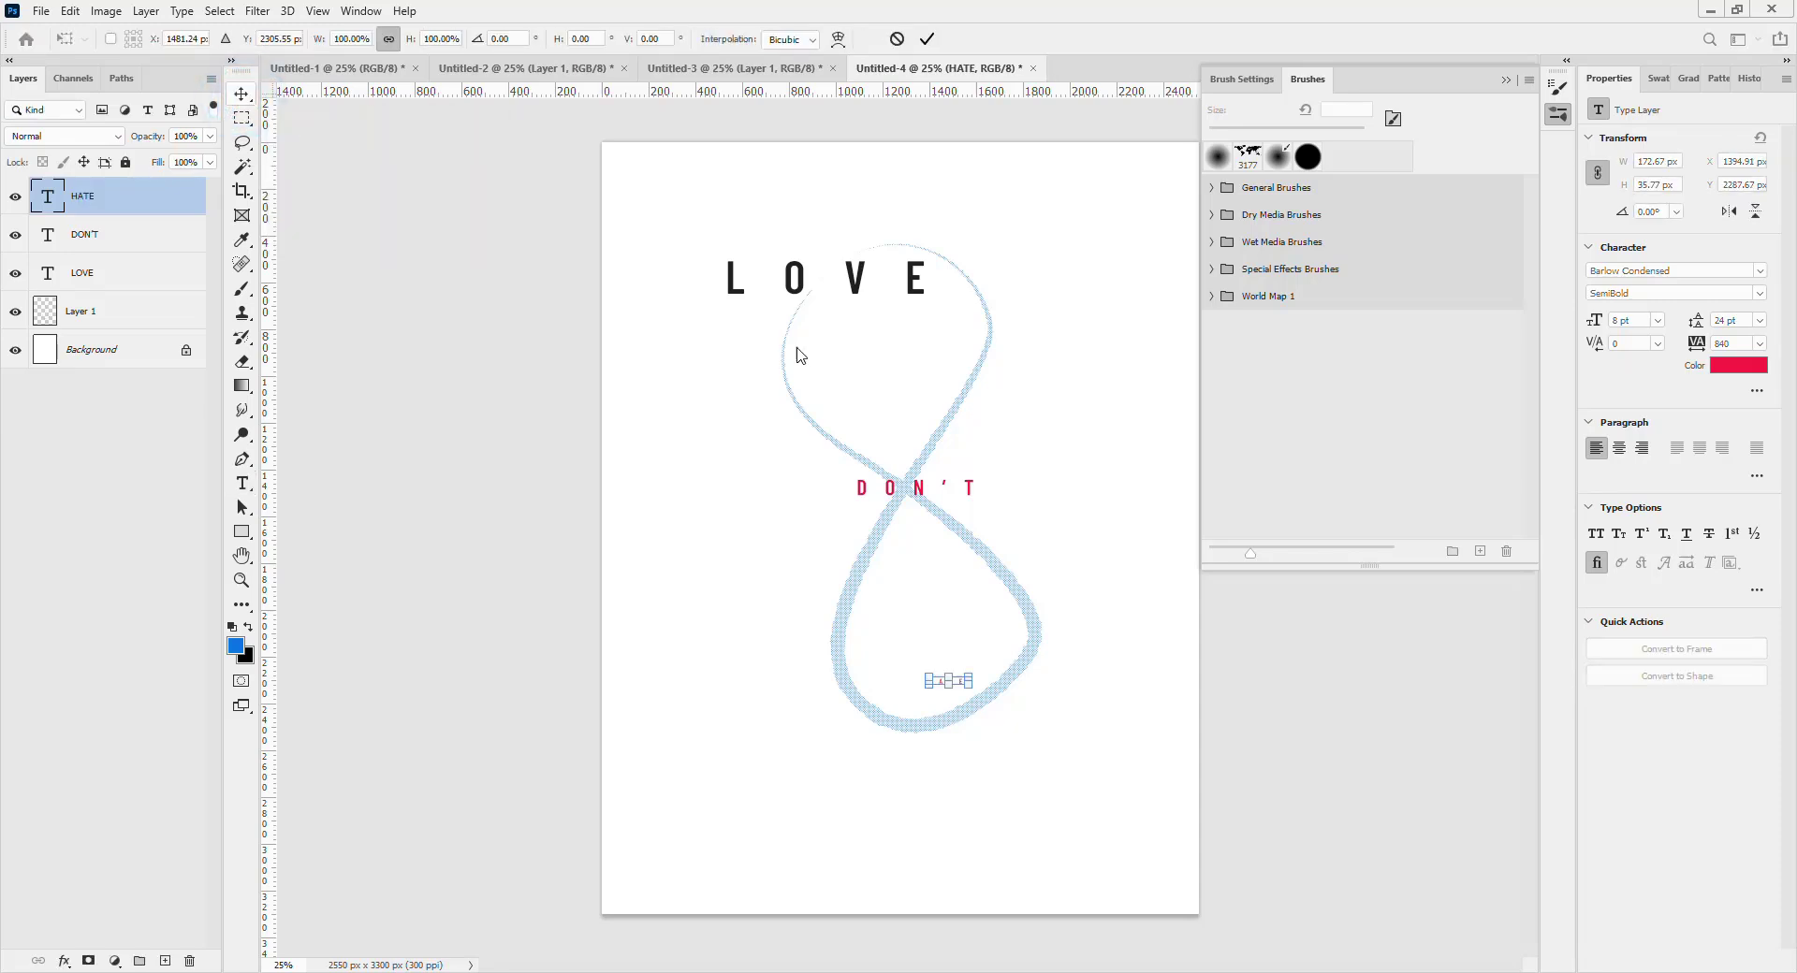
pyautogui.moveTo(970, 694); pyautogui.dragTo(1069, 748)
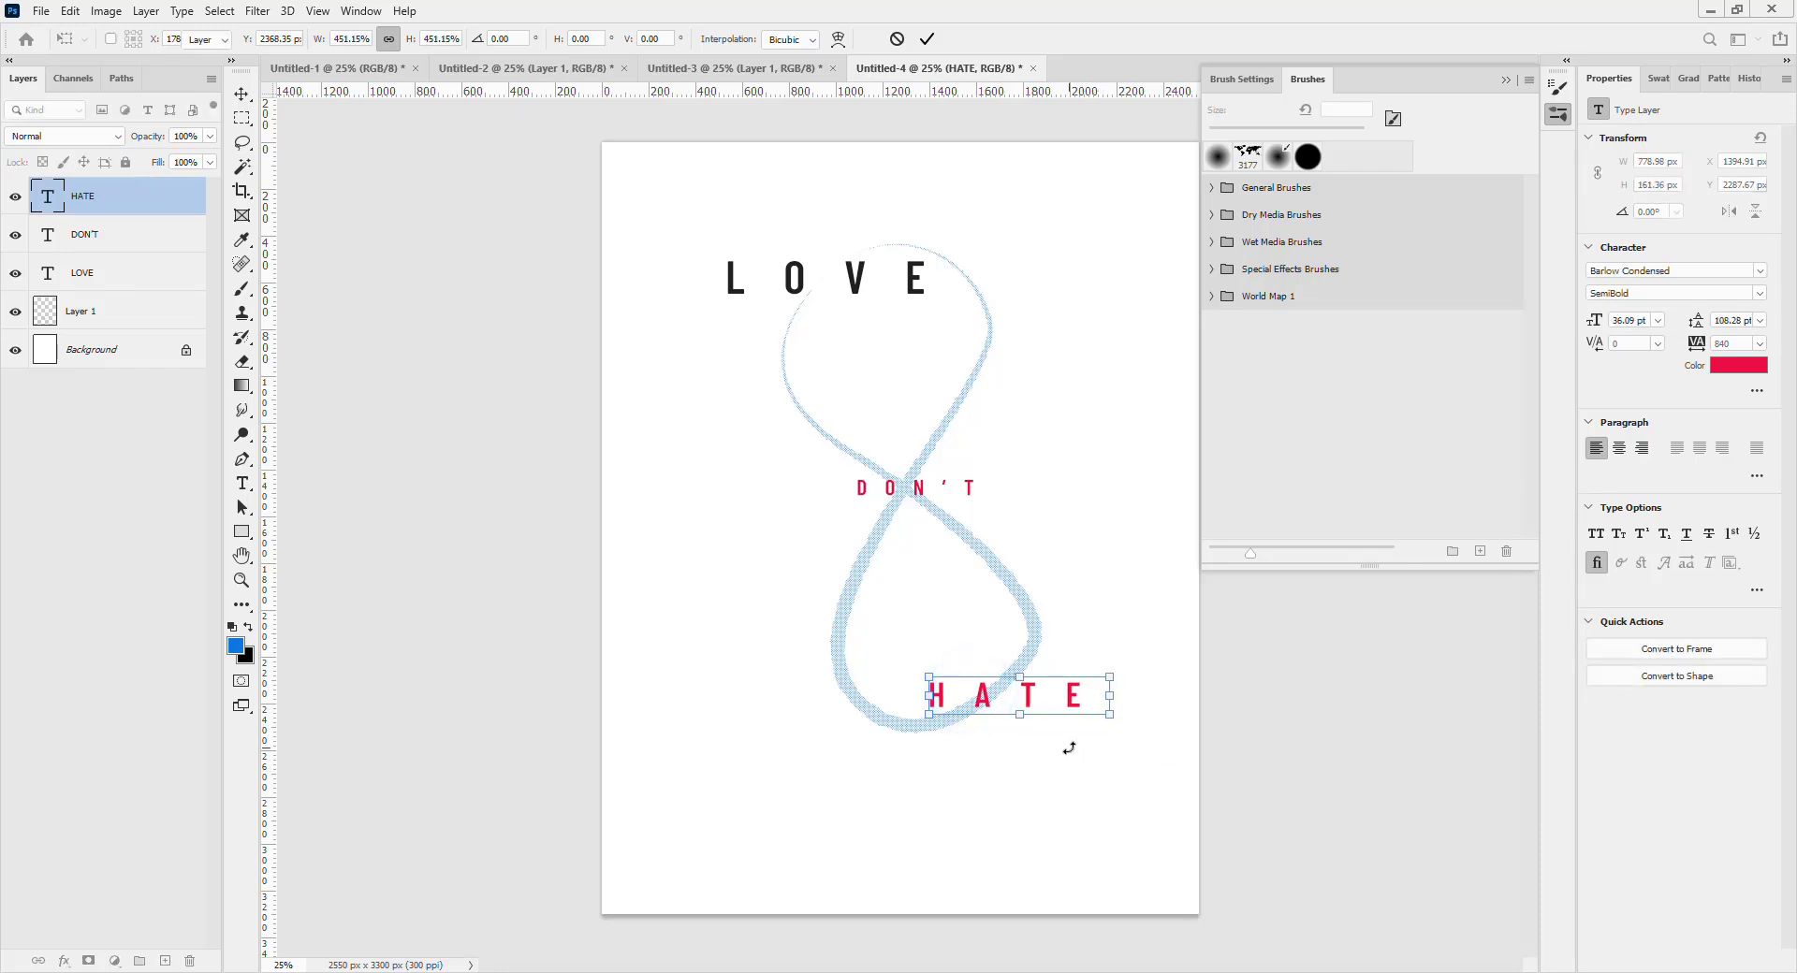
pyautogui.press('Return')
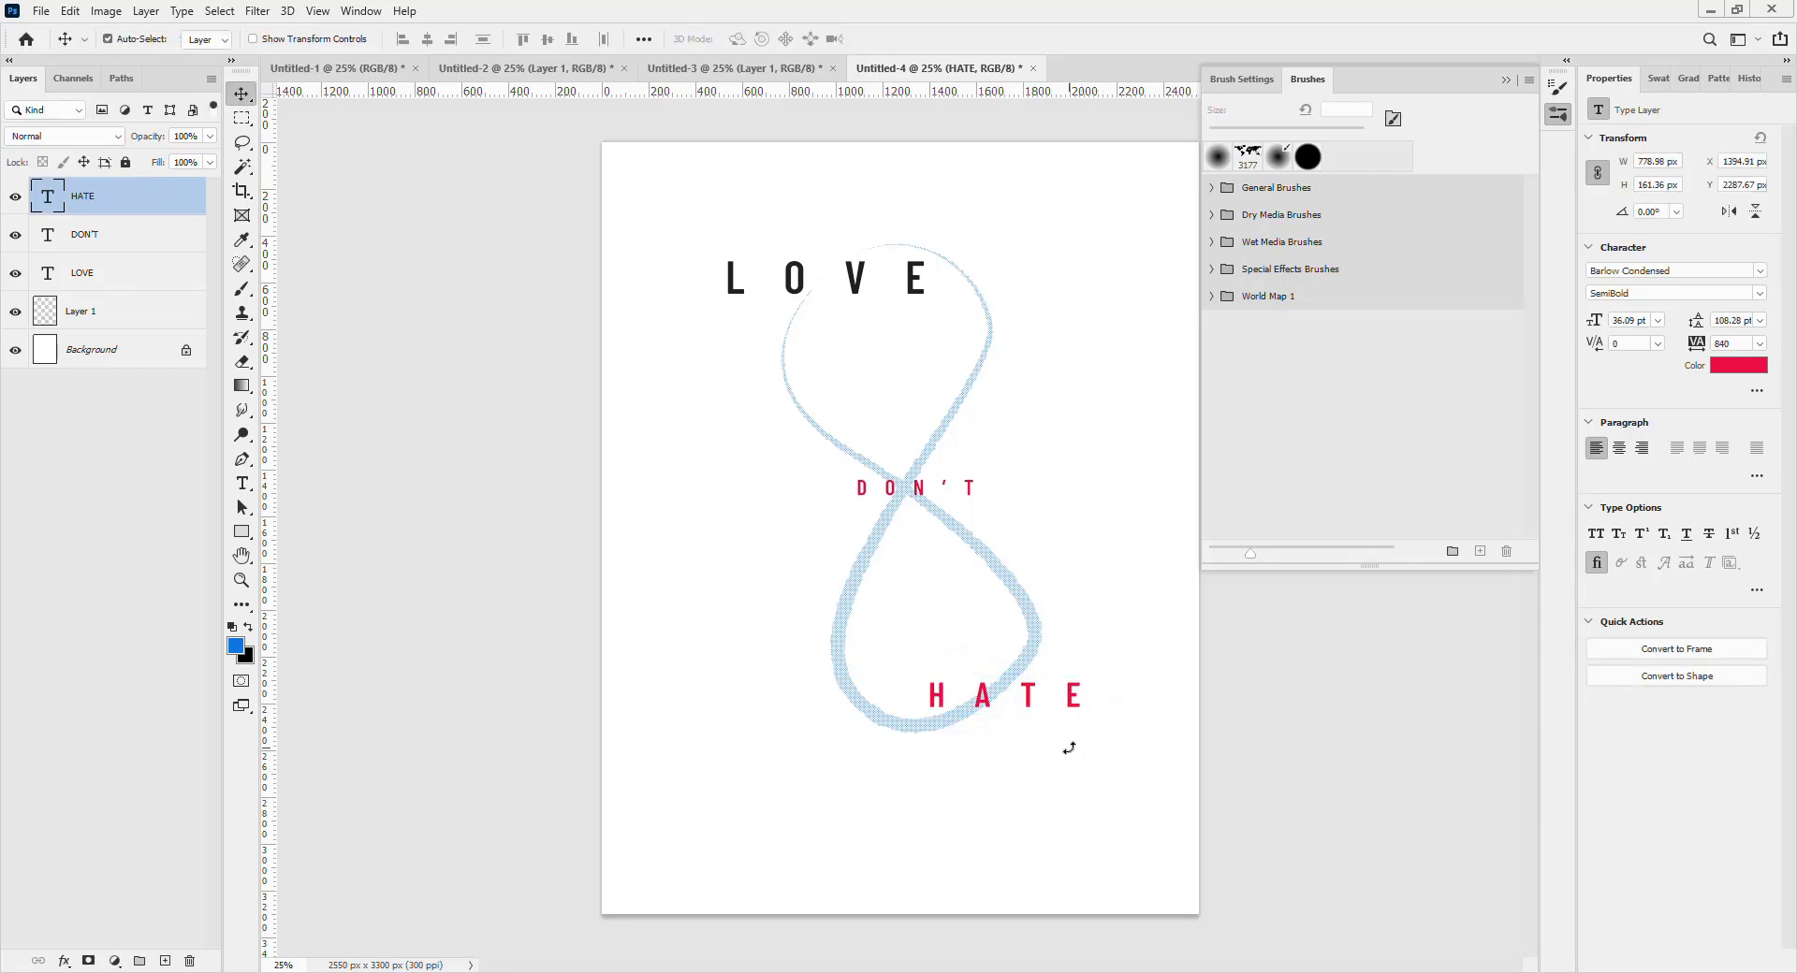
# Change the HATE text color to dark gray, #353233, and collapse the brush presets list.
pyautogui.click(1746, 365)
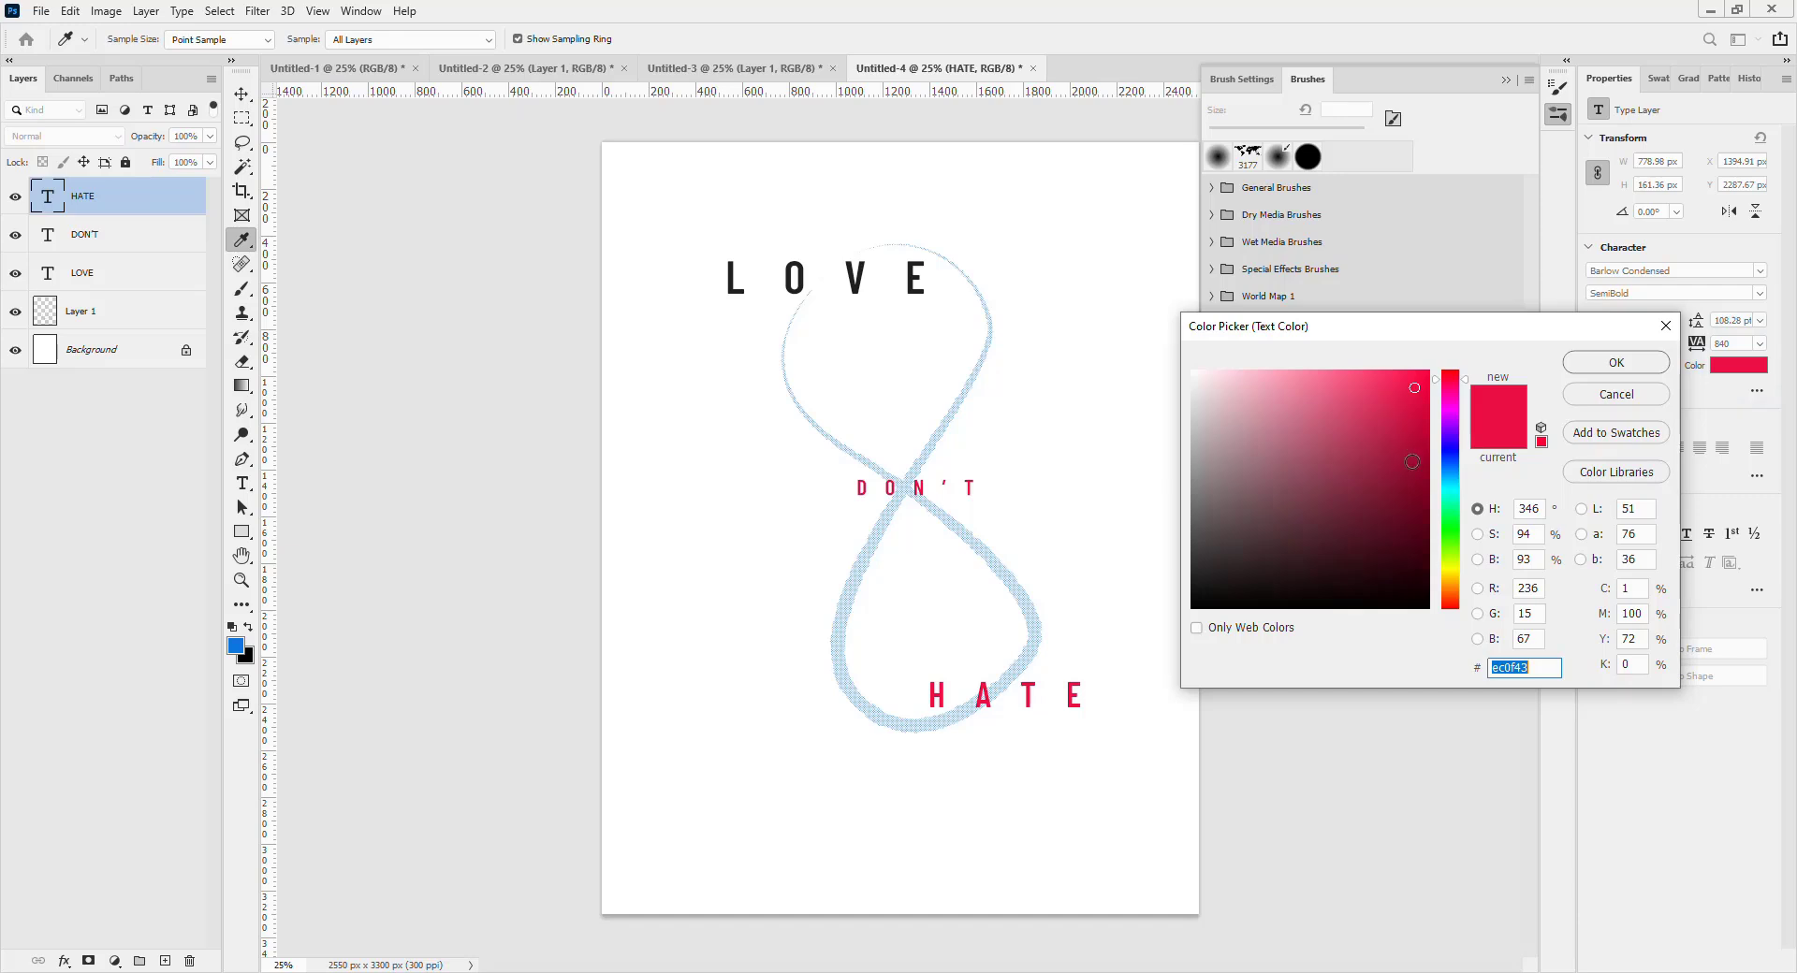
pyautogui.click(1205, 559)
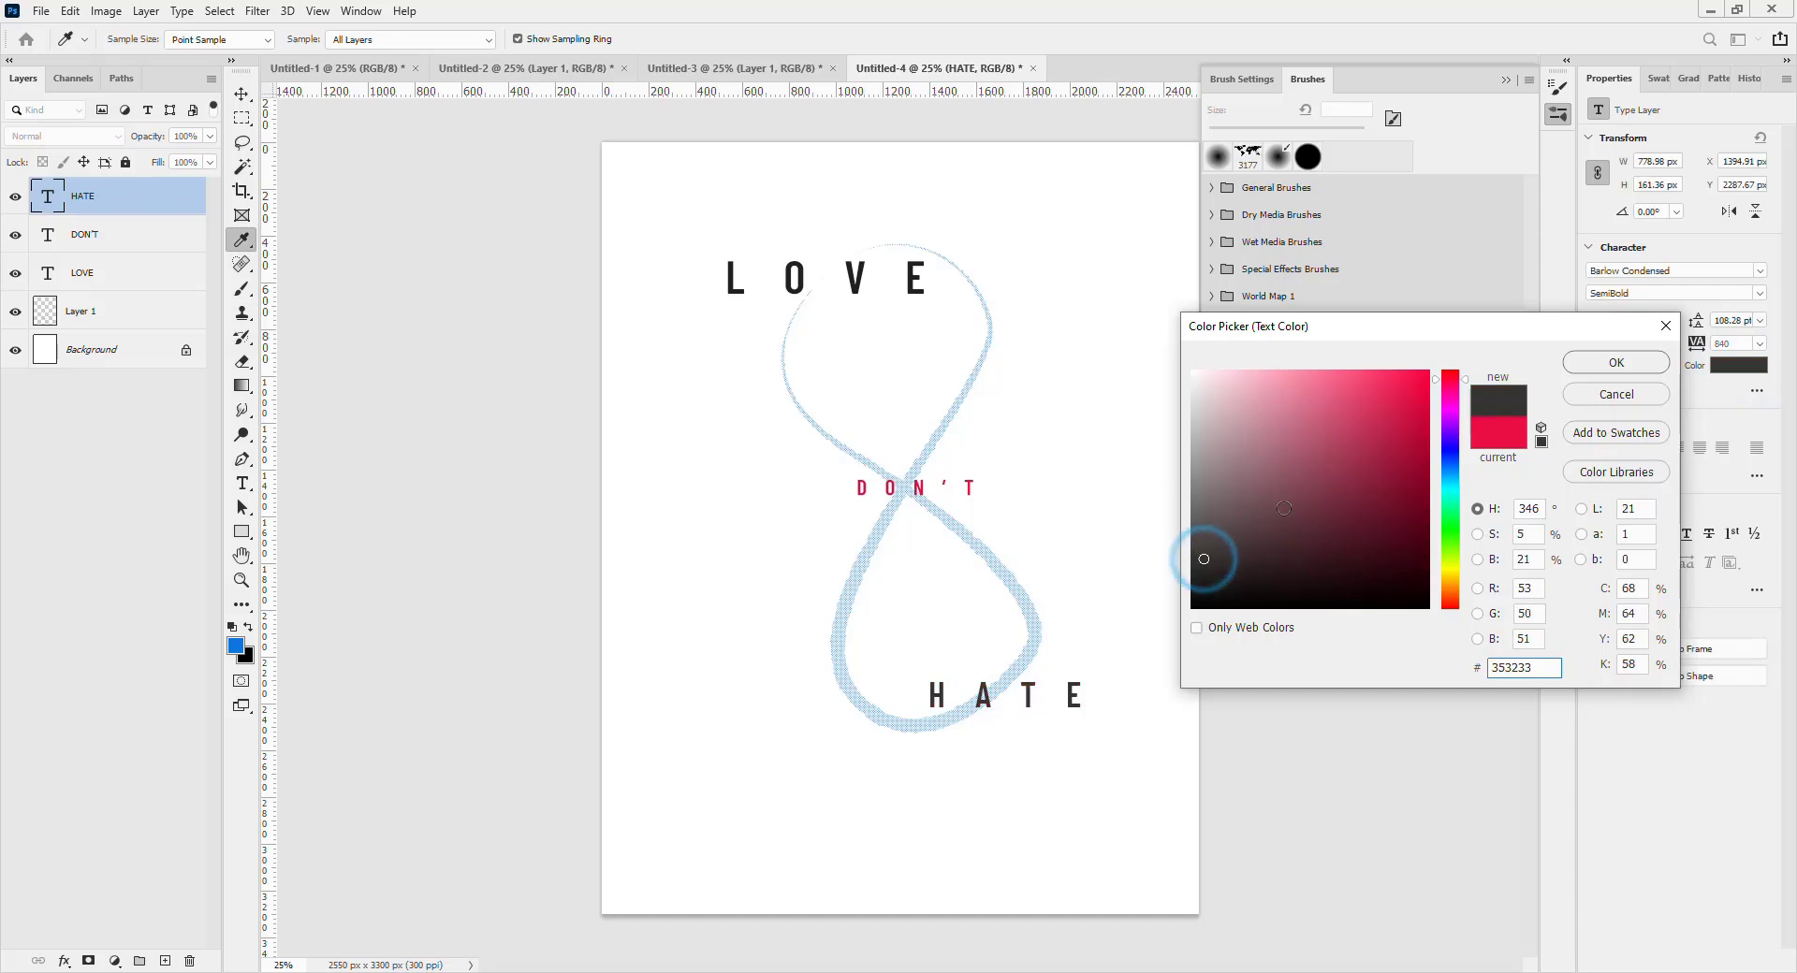
pyautogui.click(1597, 360)
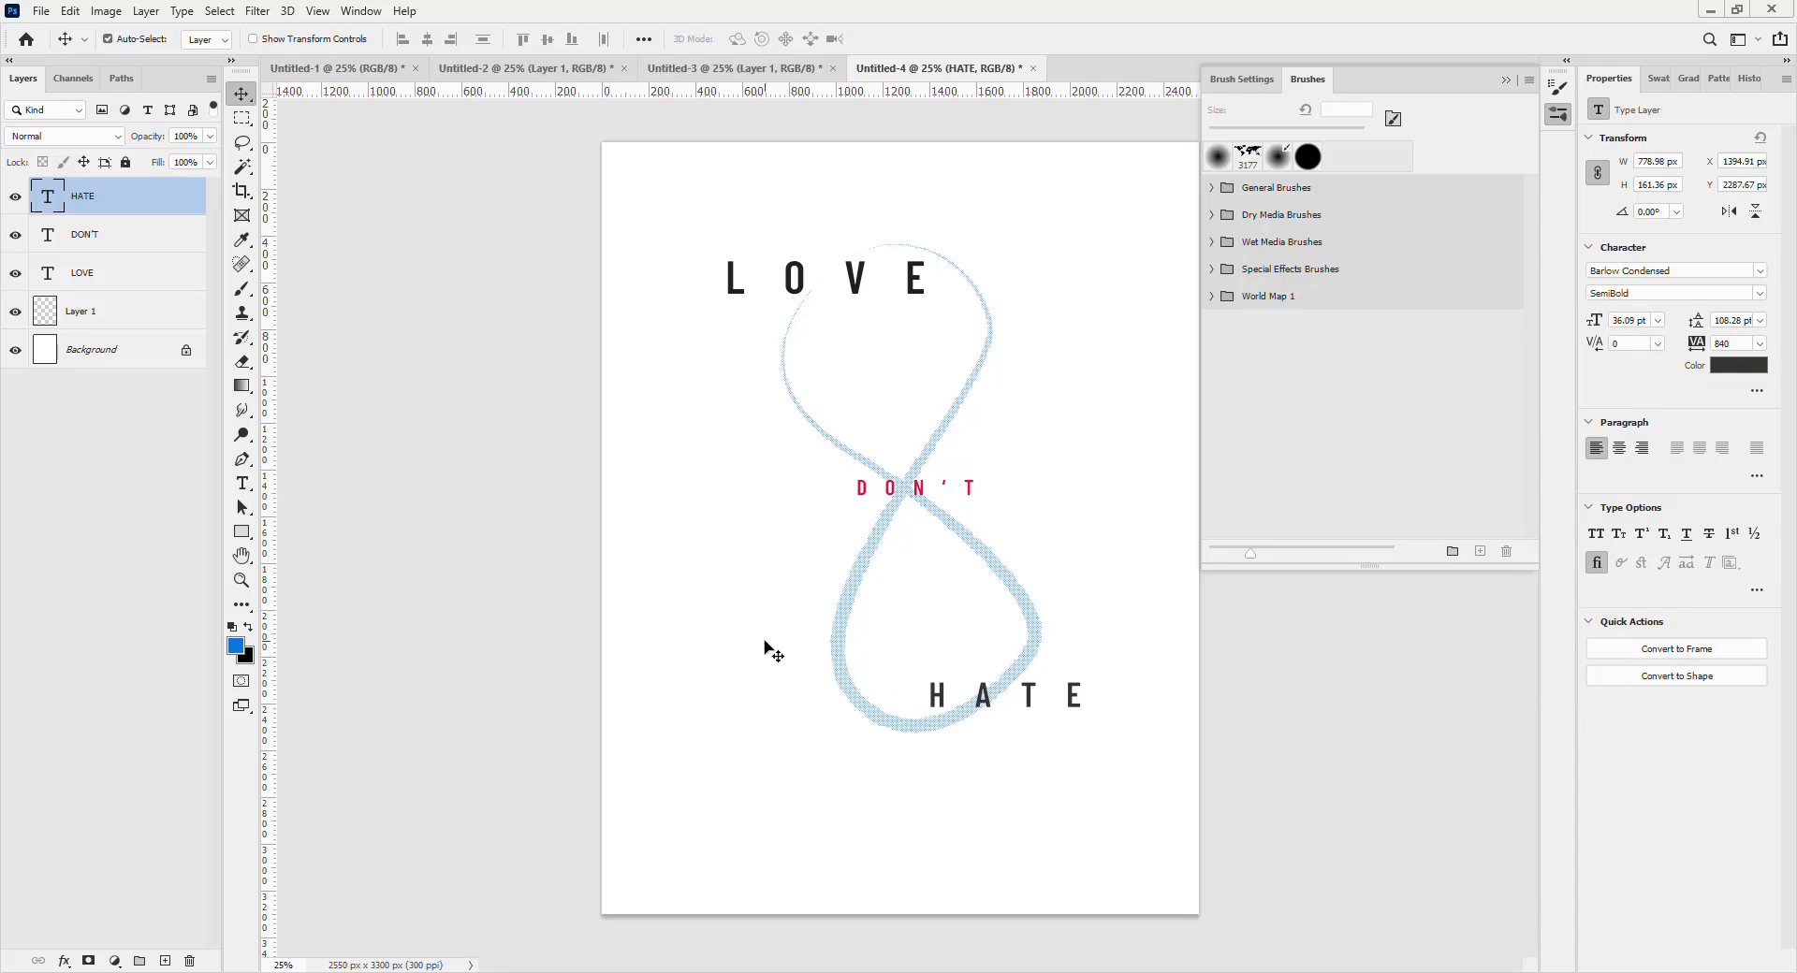
pyautogui.click(1505, 83)
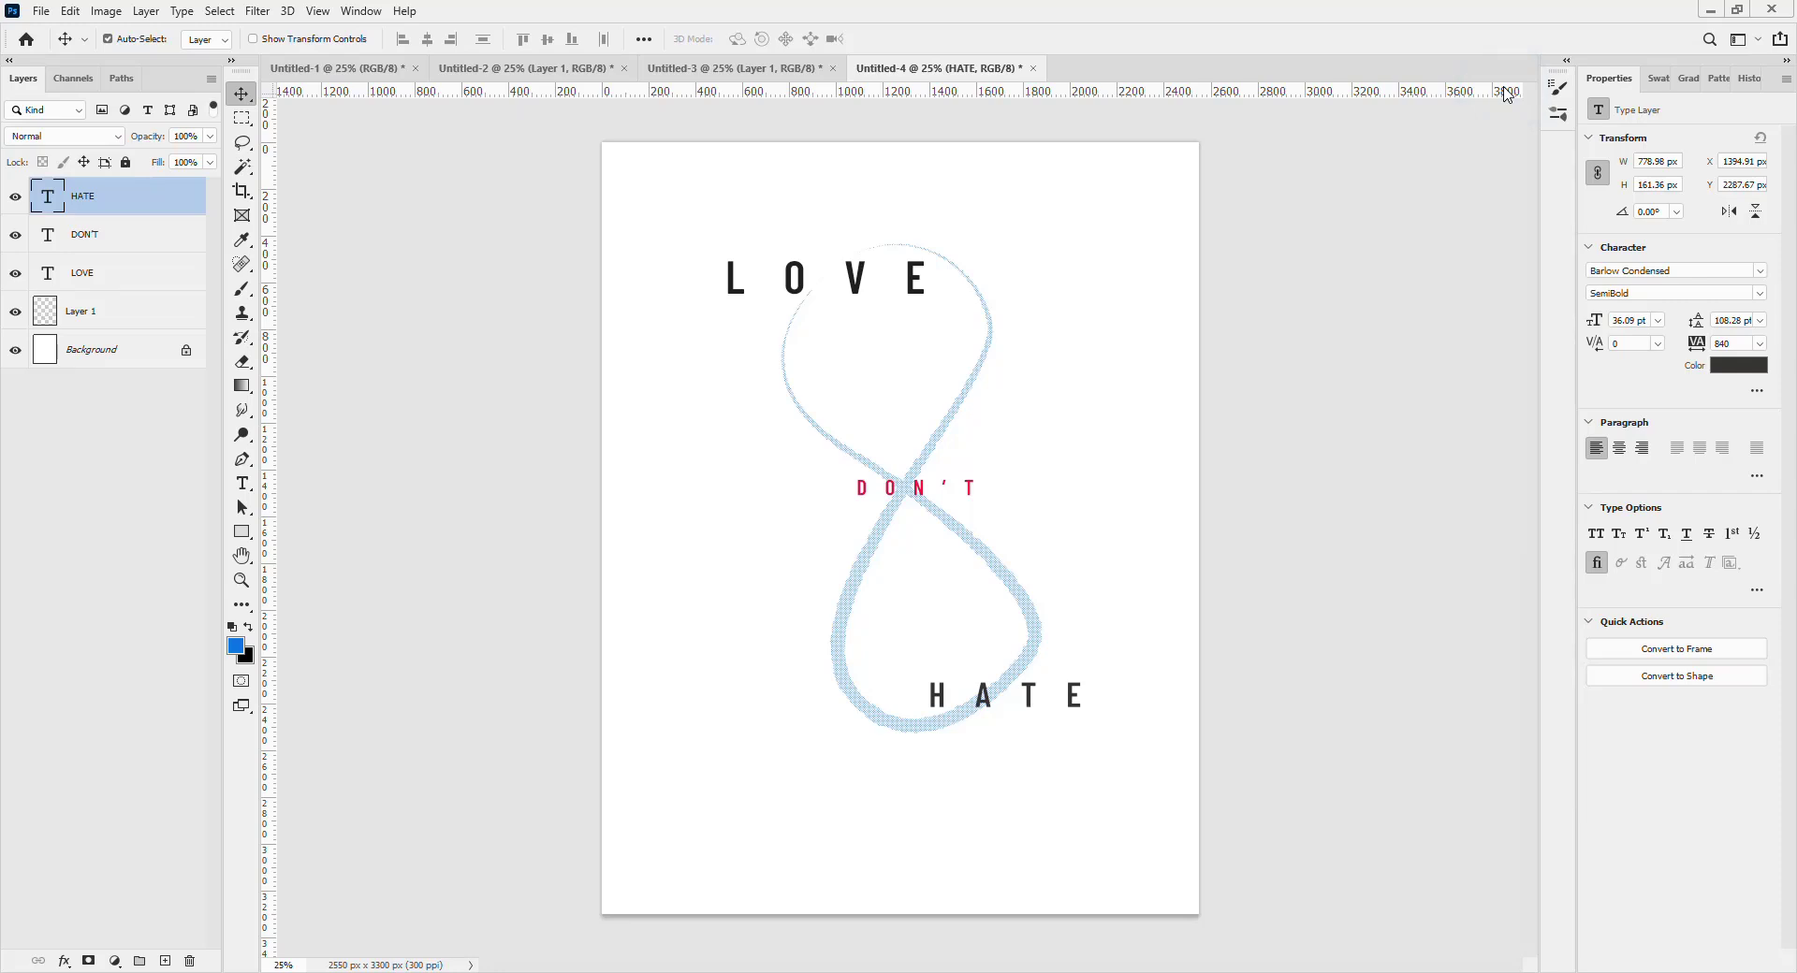